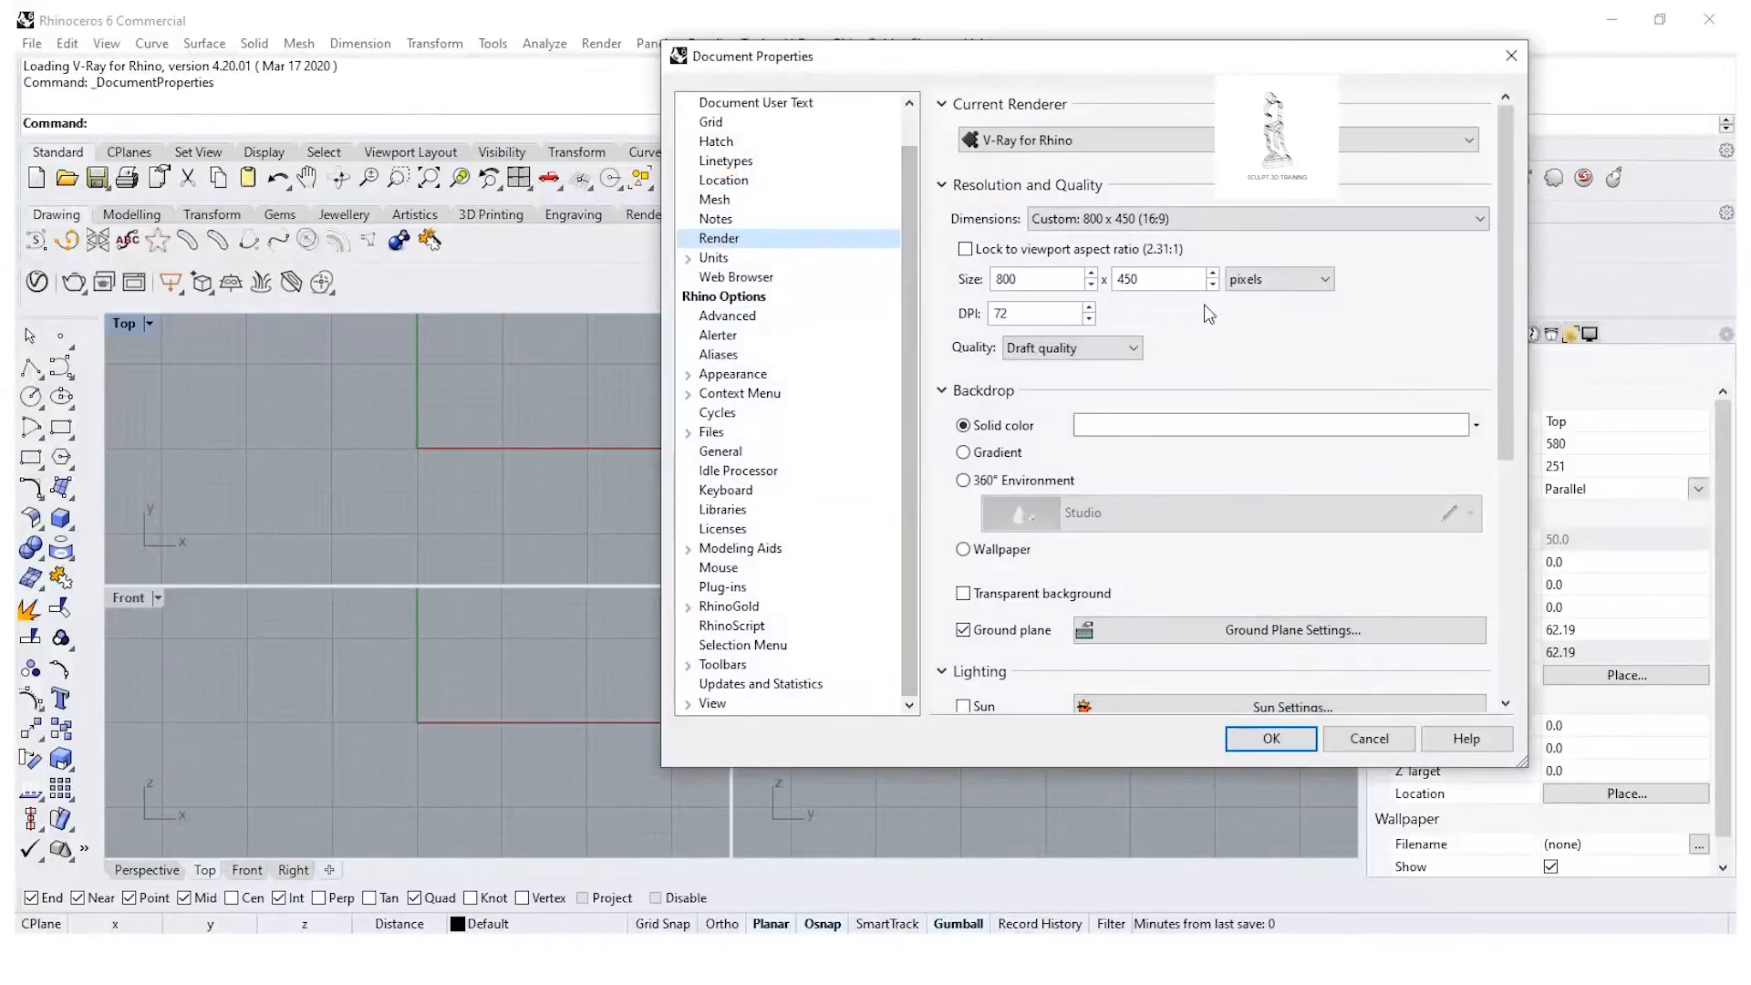
Step: Set the grid snap spacing to 0.5 mm in the document properties and apply the change
{"action": "left_click", "coordinate": [748, 260]}
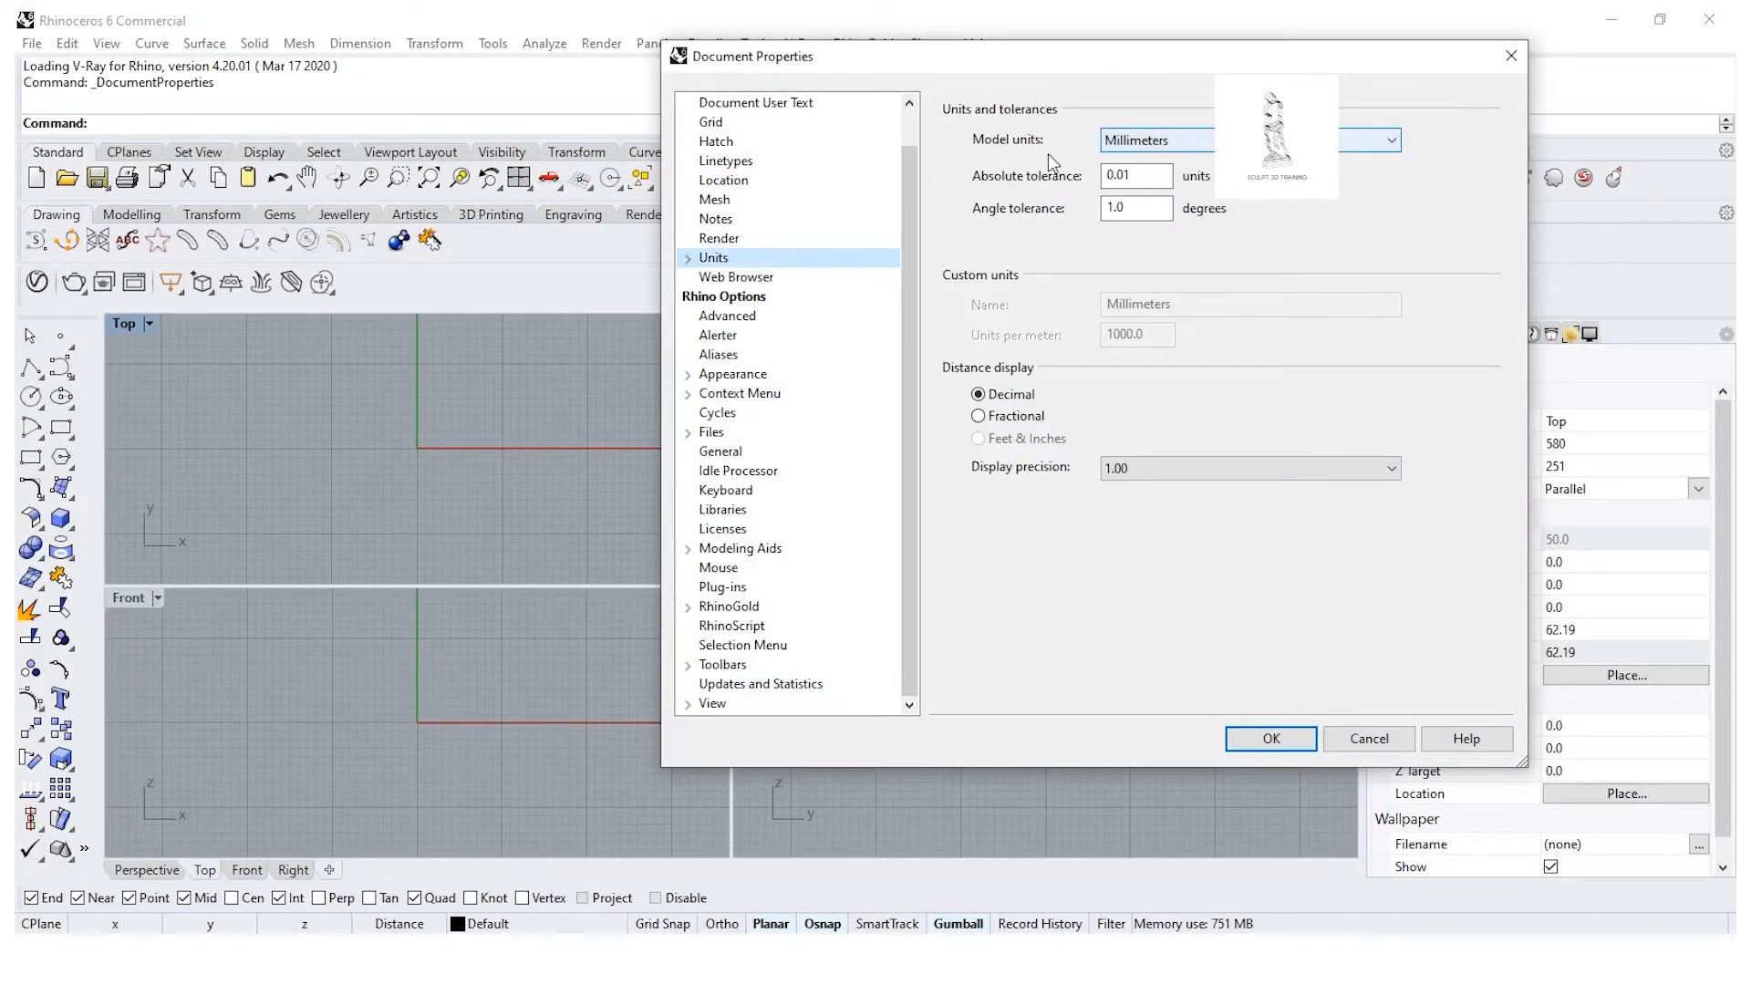
{"action": "left_click", "coordinate": [712, 124]}
{"action": "double_click", "coordinate": [1121, 441]}
{"action": "type", "text": "0.2"}
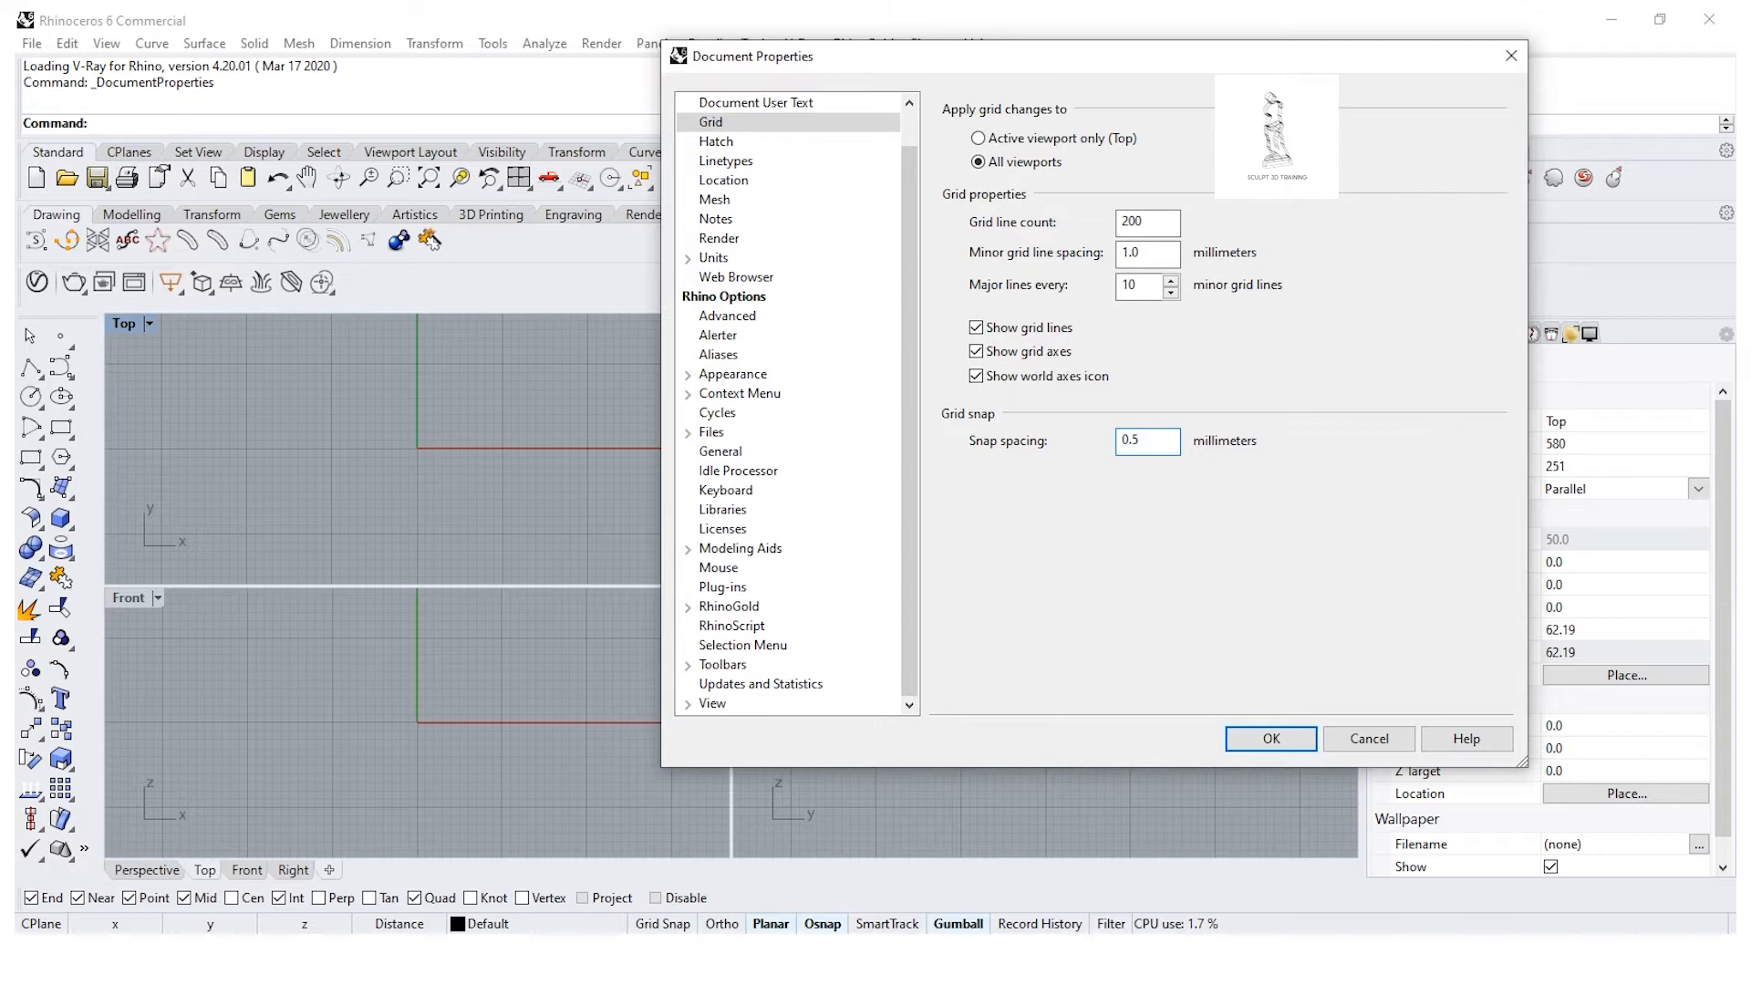
{"action": "key", "text": "Return"}
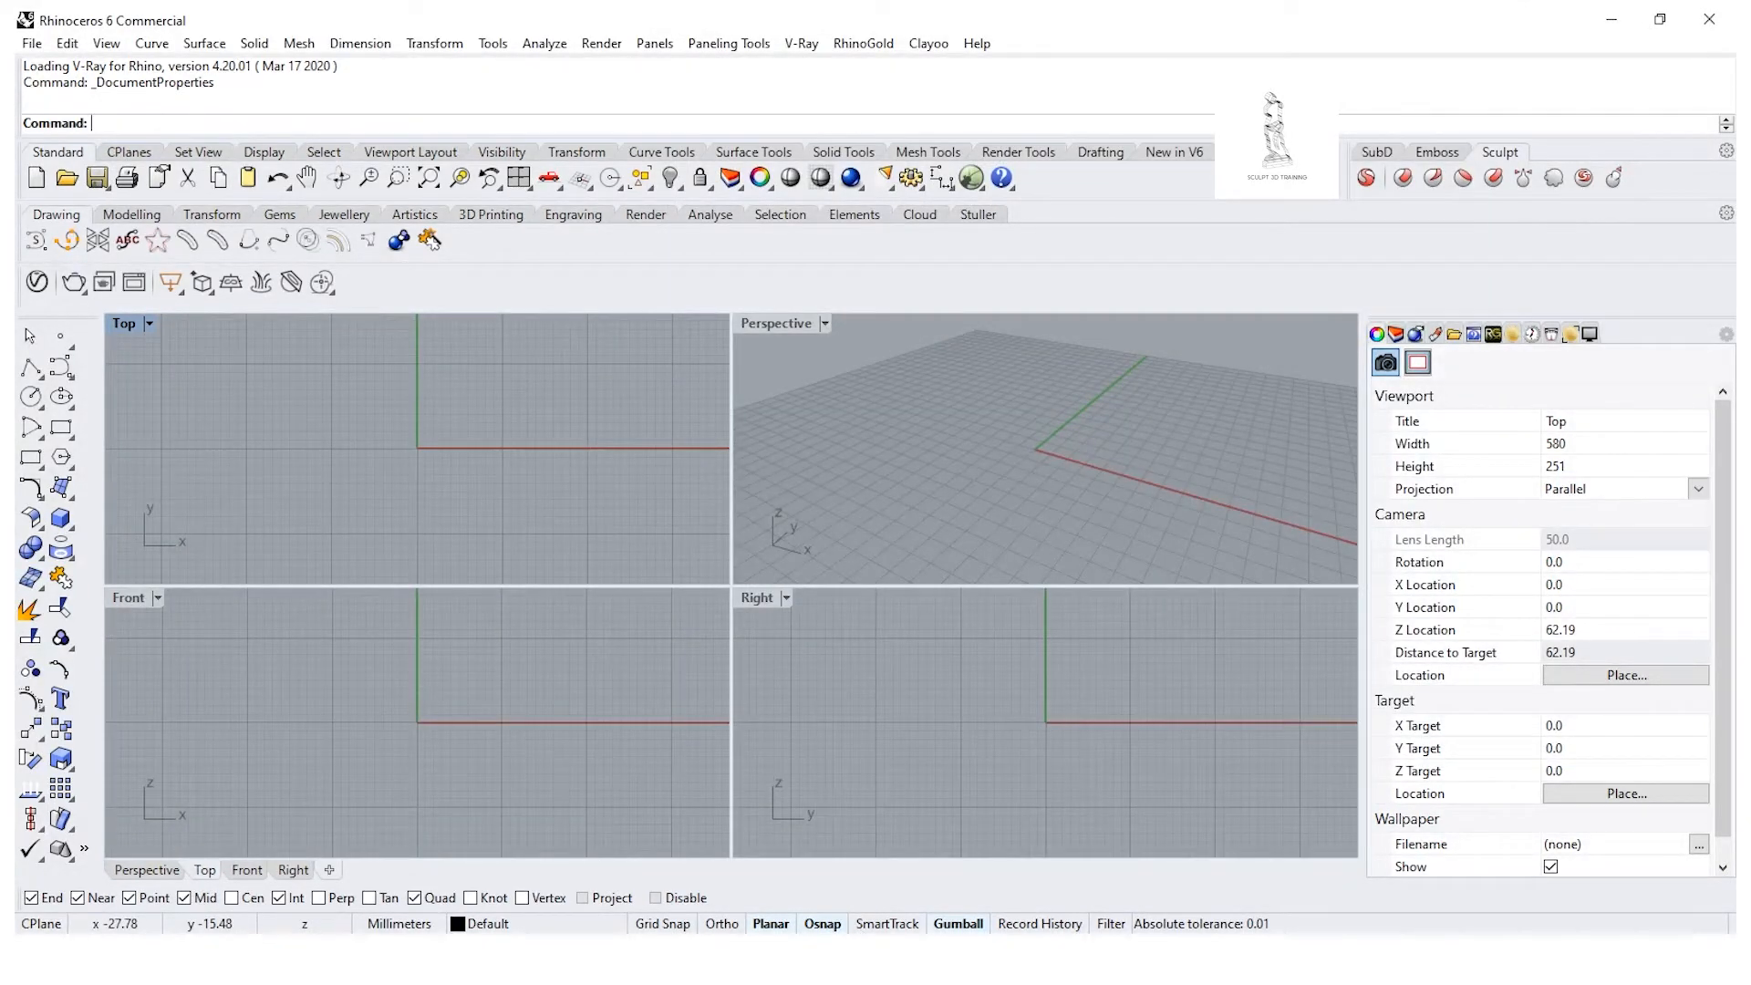
Step: Maximize the Front viewport around the origin
{"action": "double_click", "coordinate": [141, 598]}
{"action": "scroll", "coordinate": [534, 549], "scroll_direction": "down", "scroll_amount": 6}
{"action": "right_click_drag", "start_coordinate": [552, 538], "coordinate": [520, 562]}
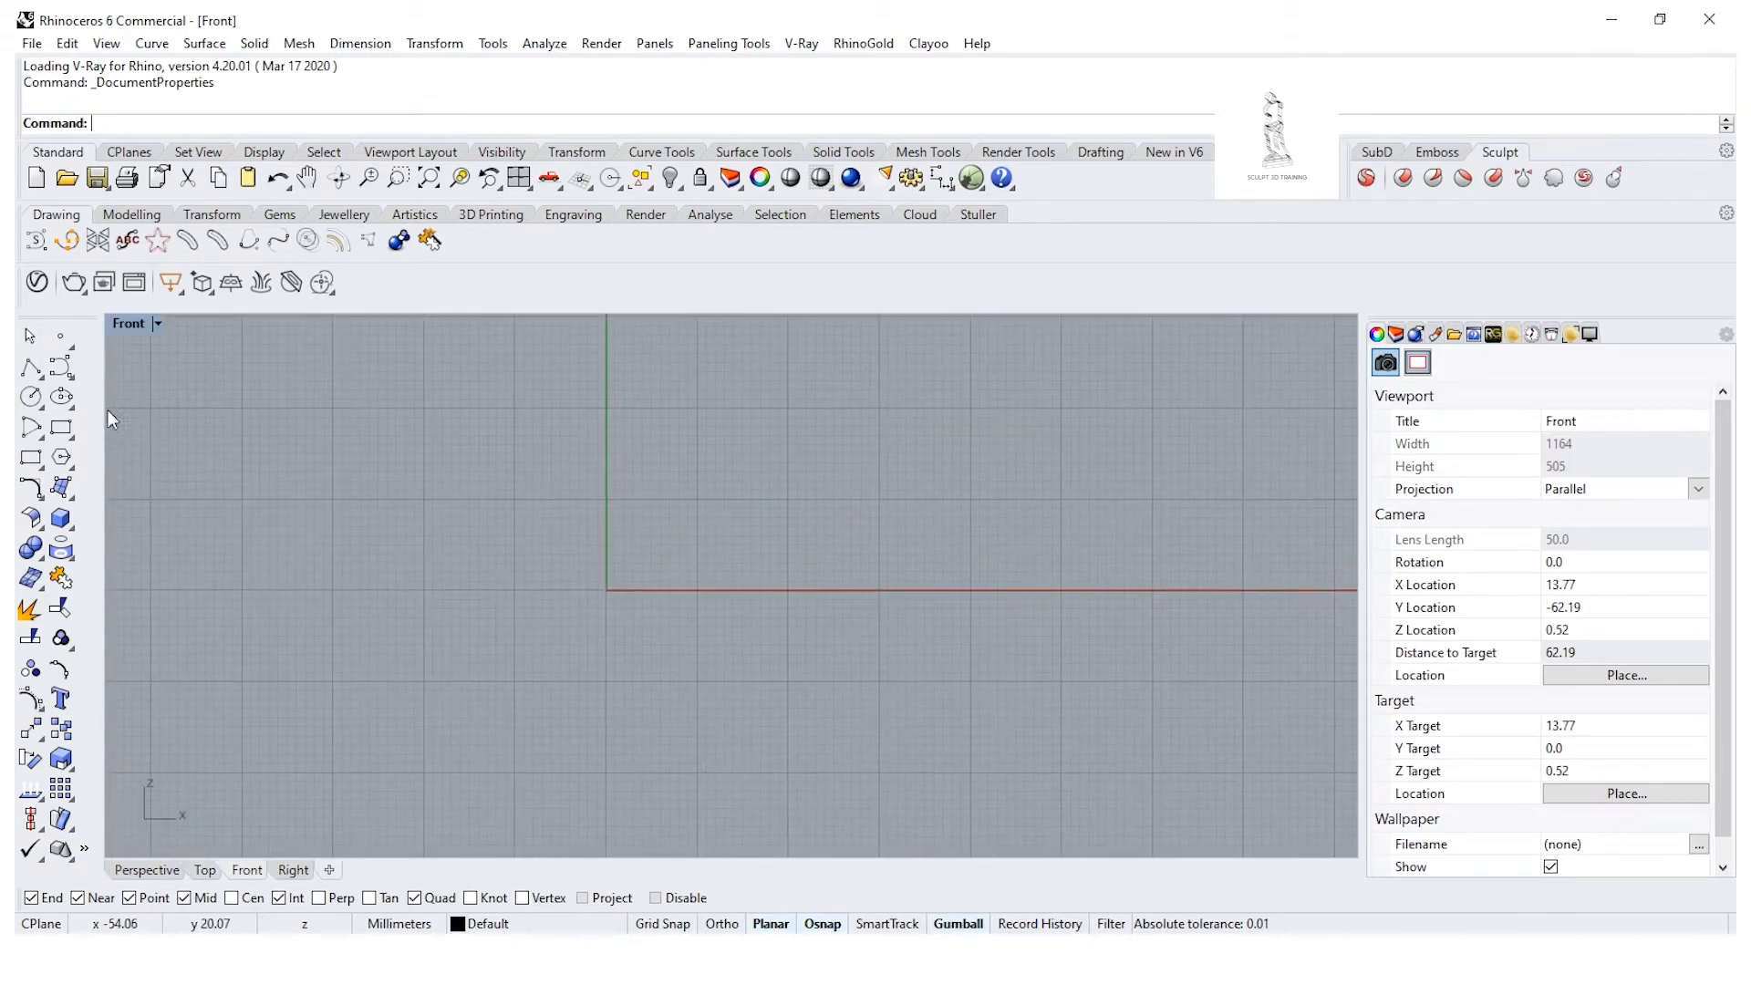
{"action": "left_click", "coordinate": [59, 429]}
{"action": "left_click", "coordinate": [504, 441]}
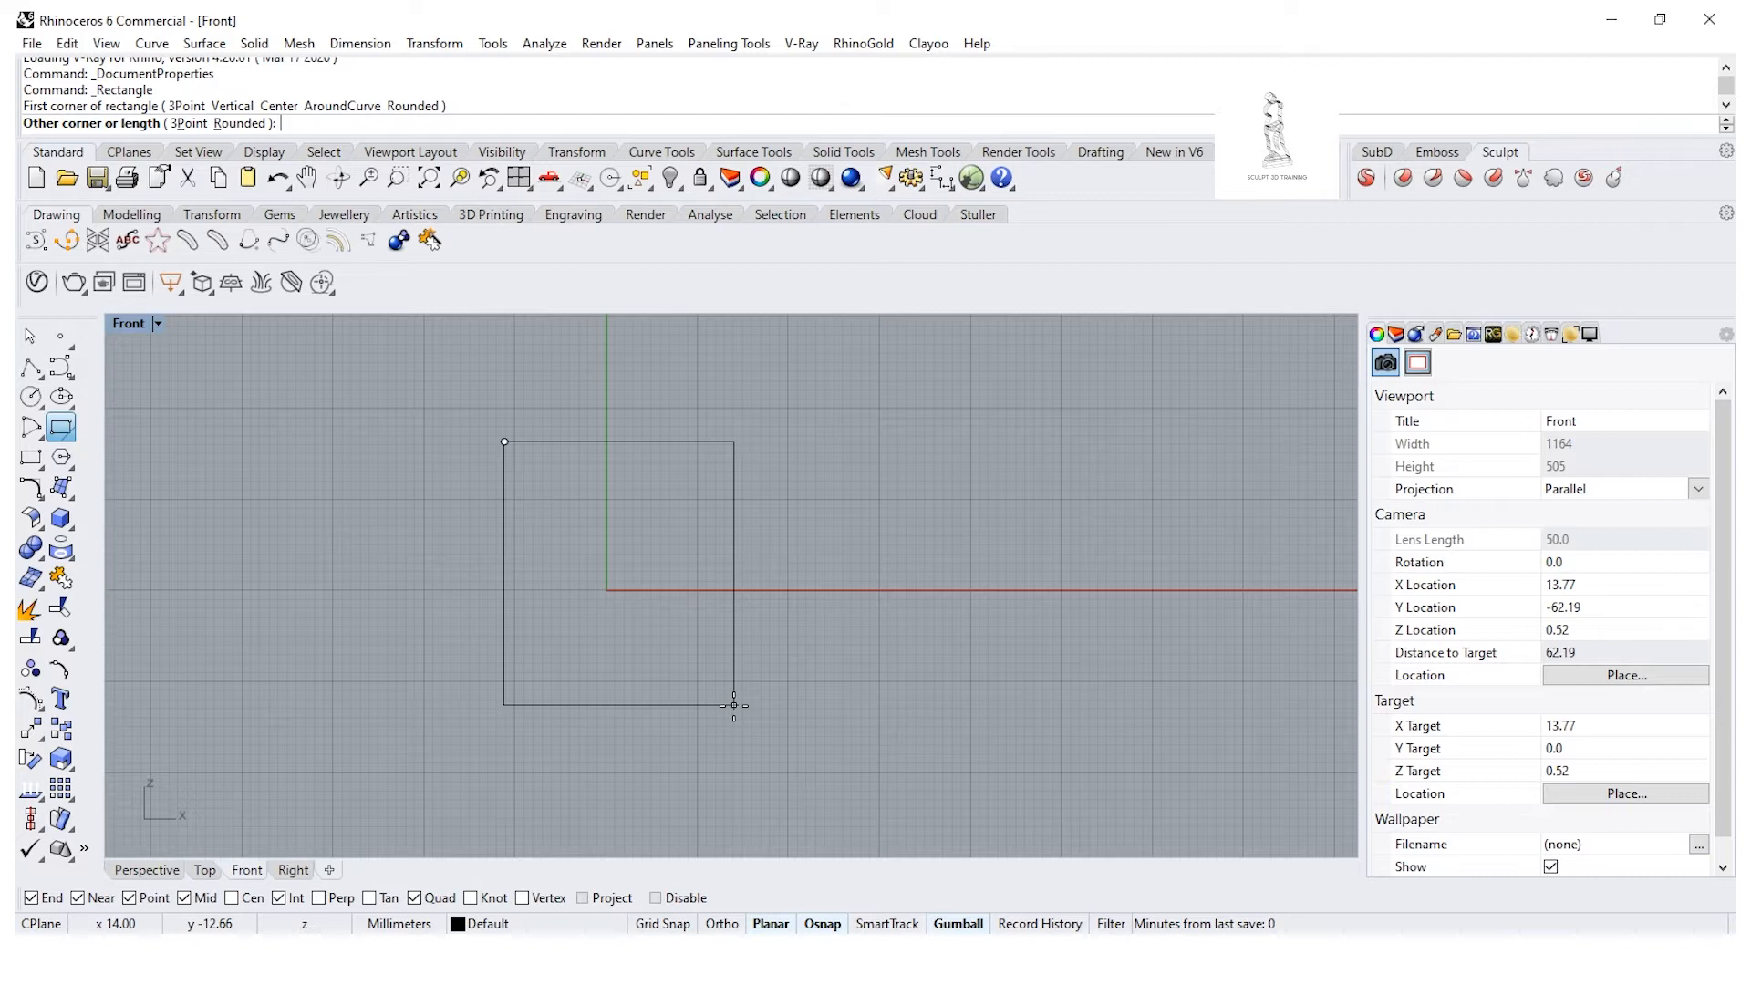
{"action": "key", "text": "Escape"}
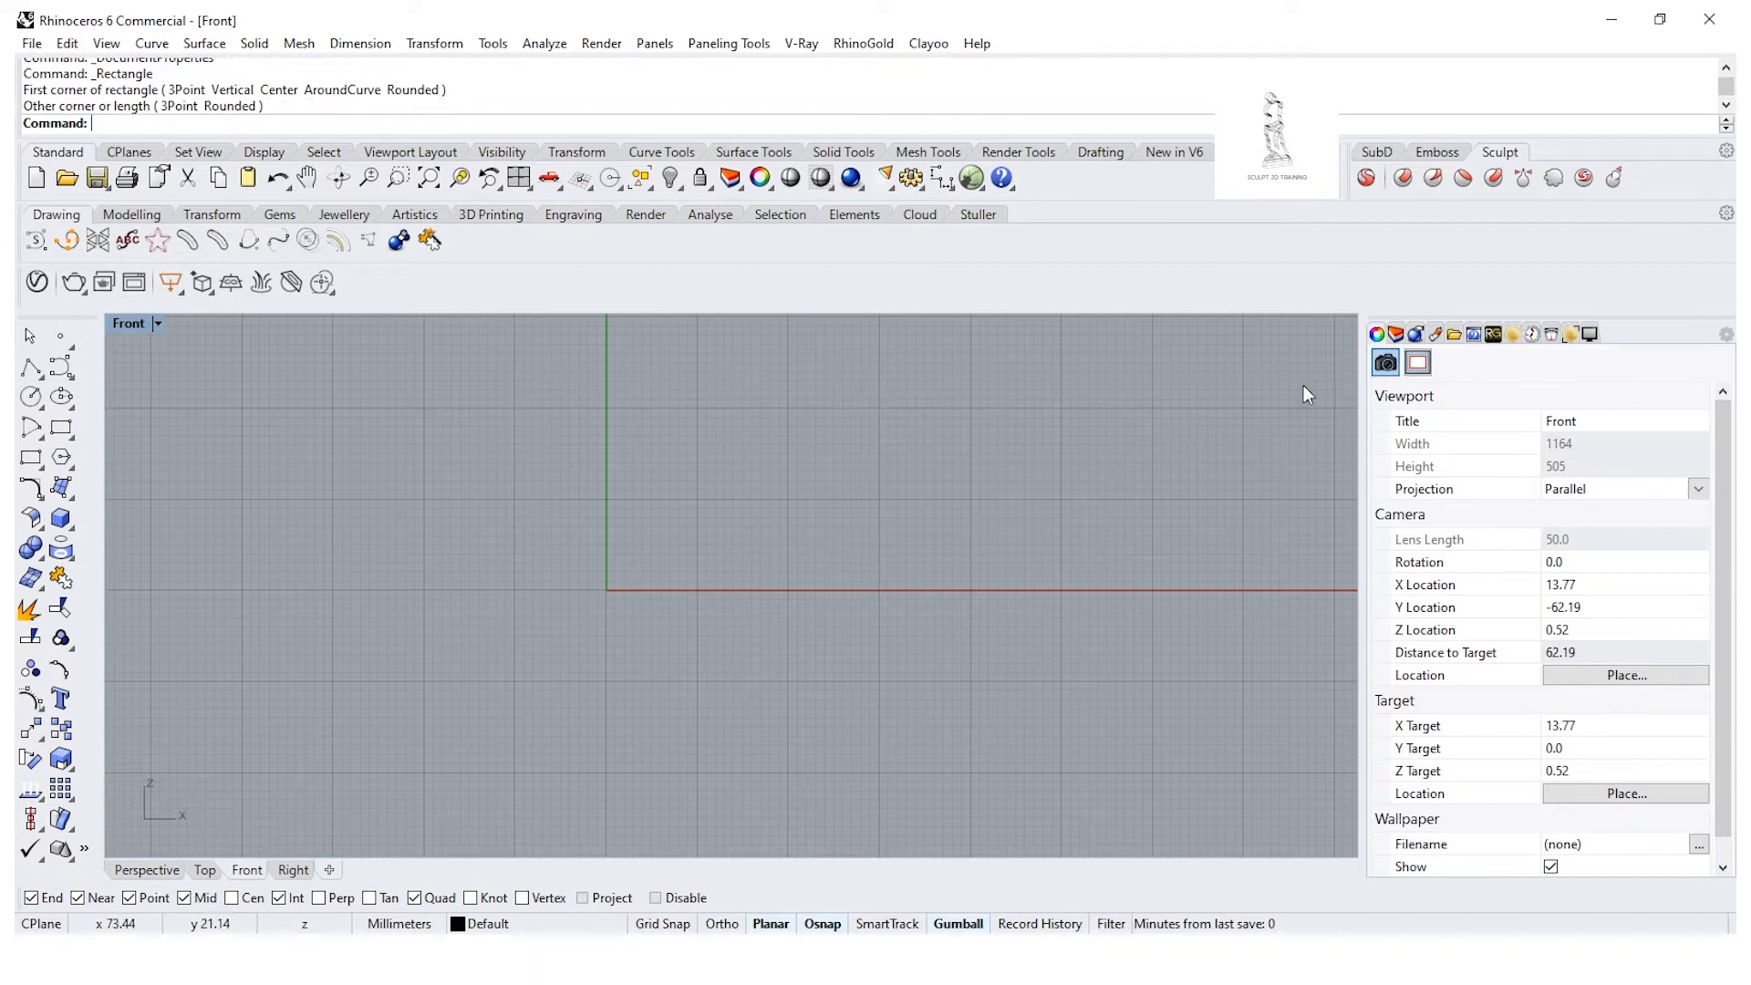
Step: Change the Default layer's color to Red and Layer 01's color to Black
{"action": "left_click", "coordinate": [1378, 336]}
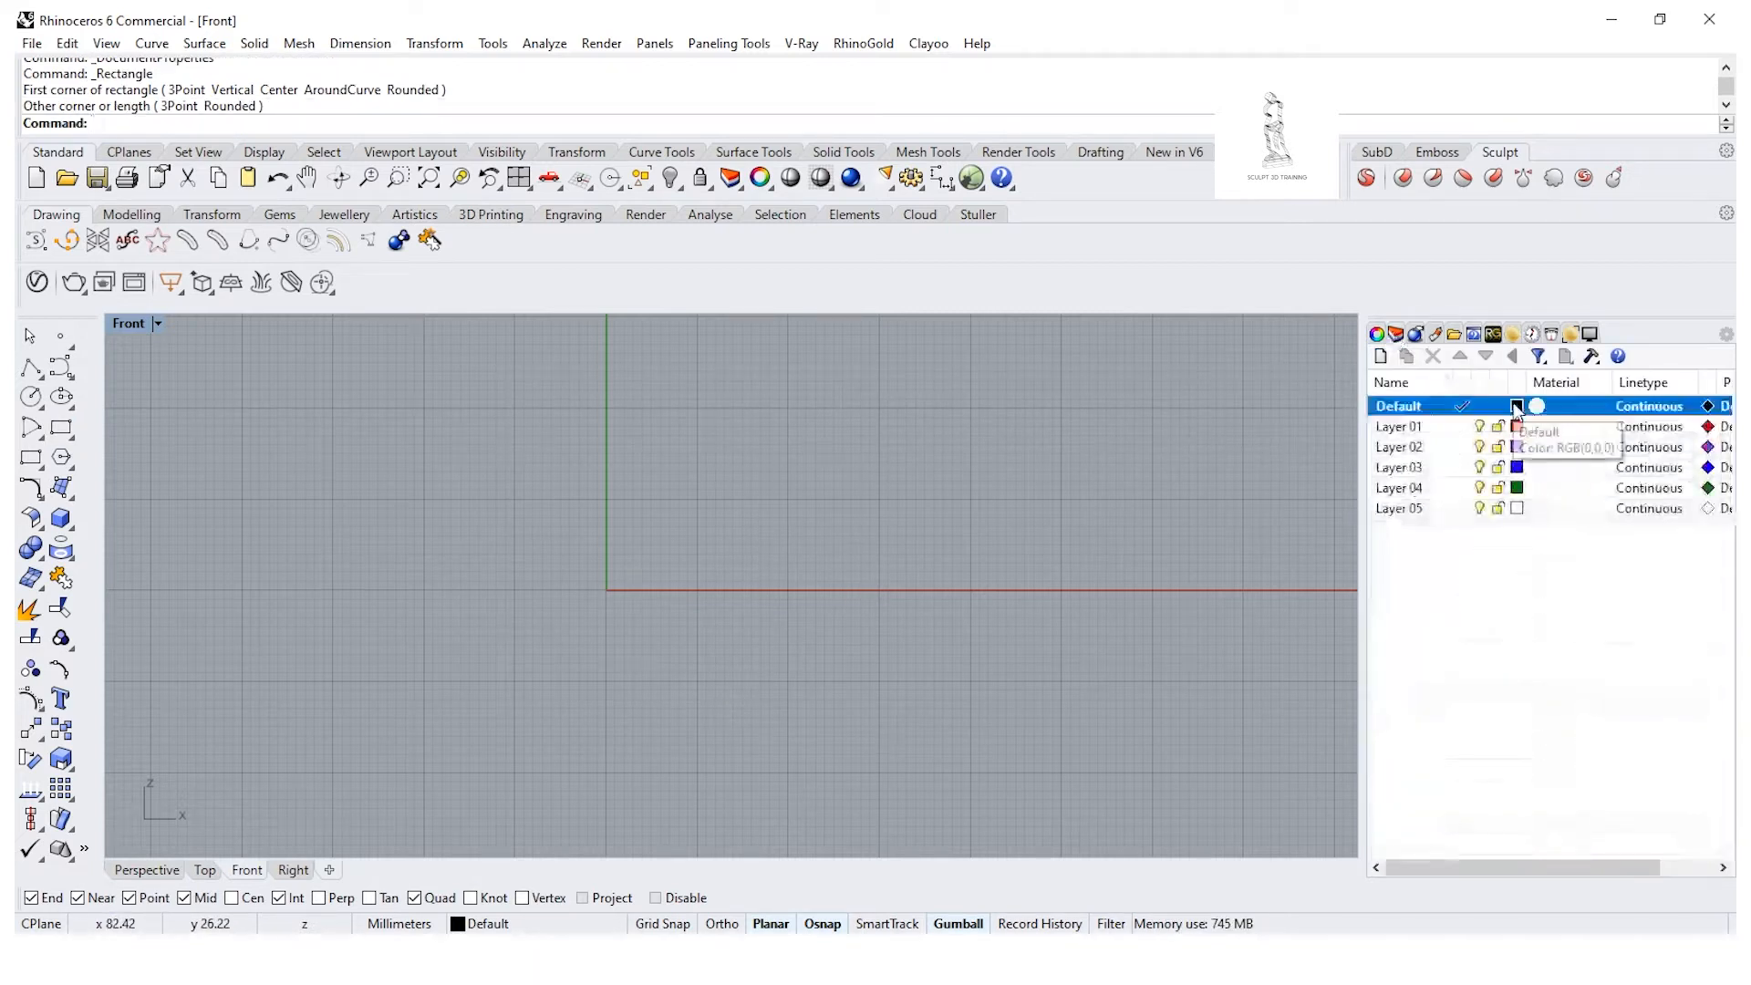
{"action": "left_click", "coordinate": [1516, 407]}
{"action": "left_click", "coordinate": [638, 342]}
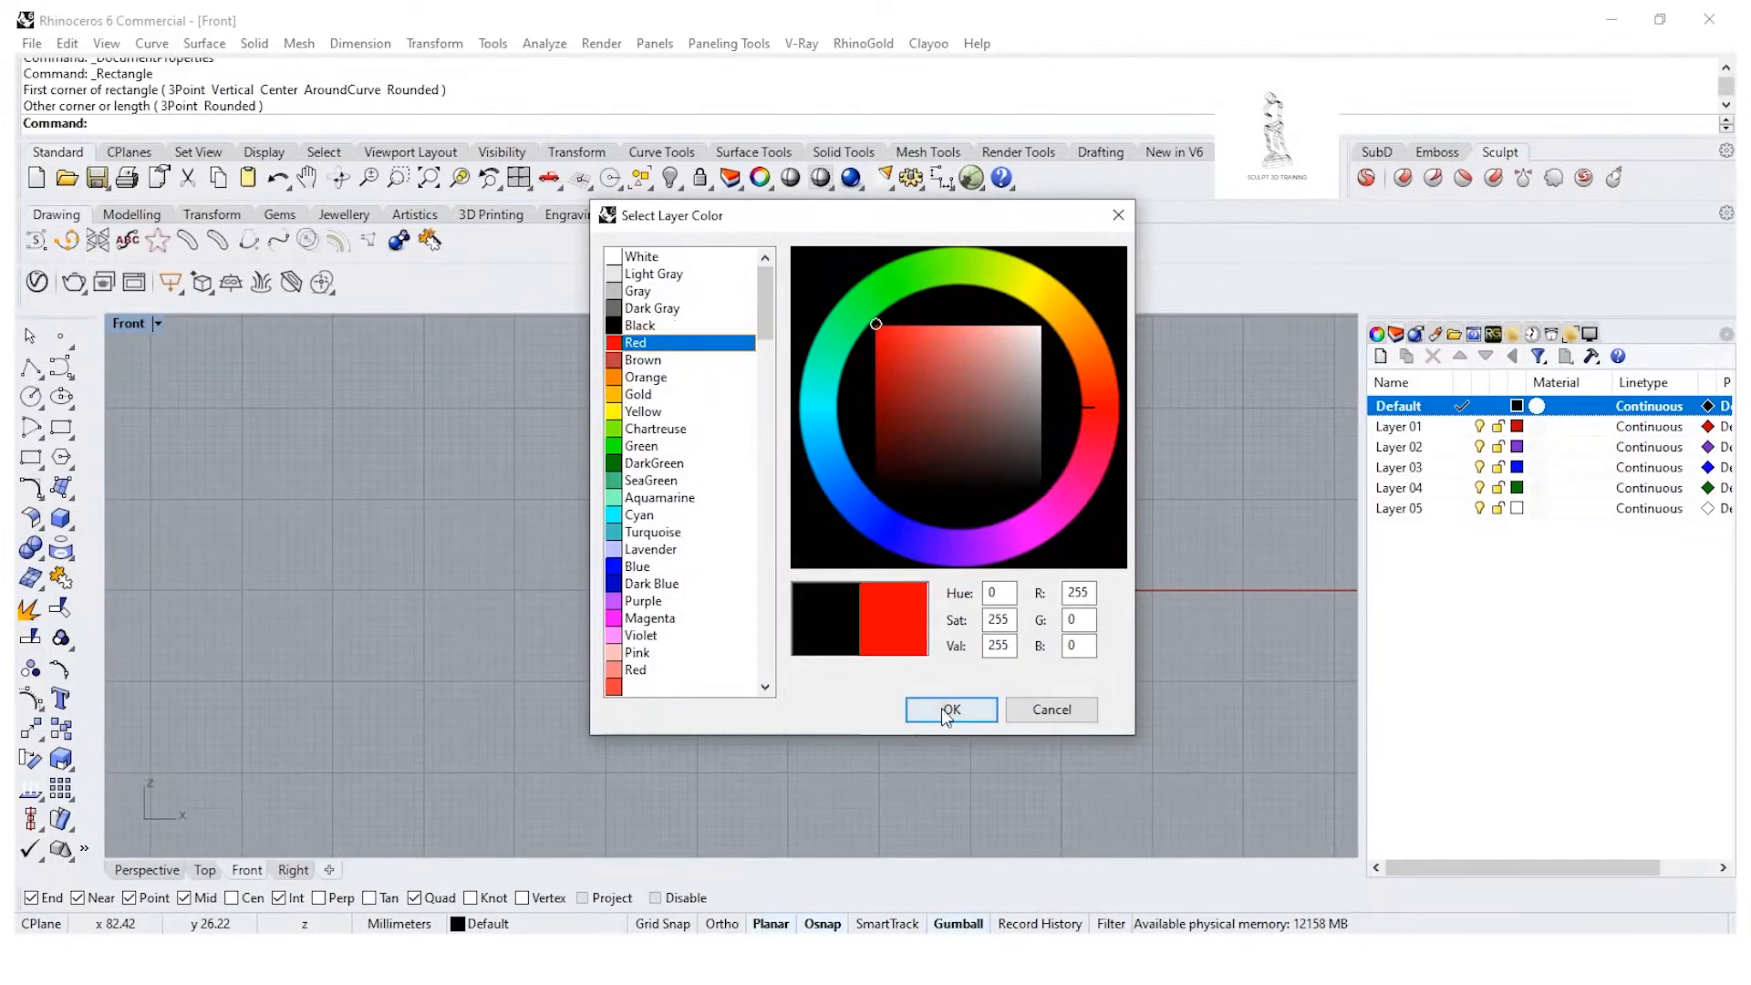
{"action": "key", "text": "Return"}
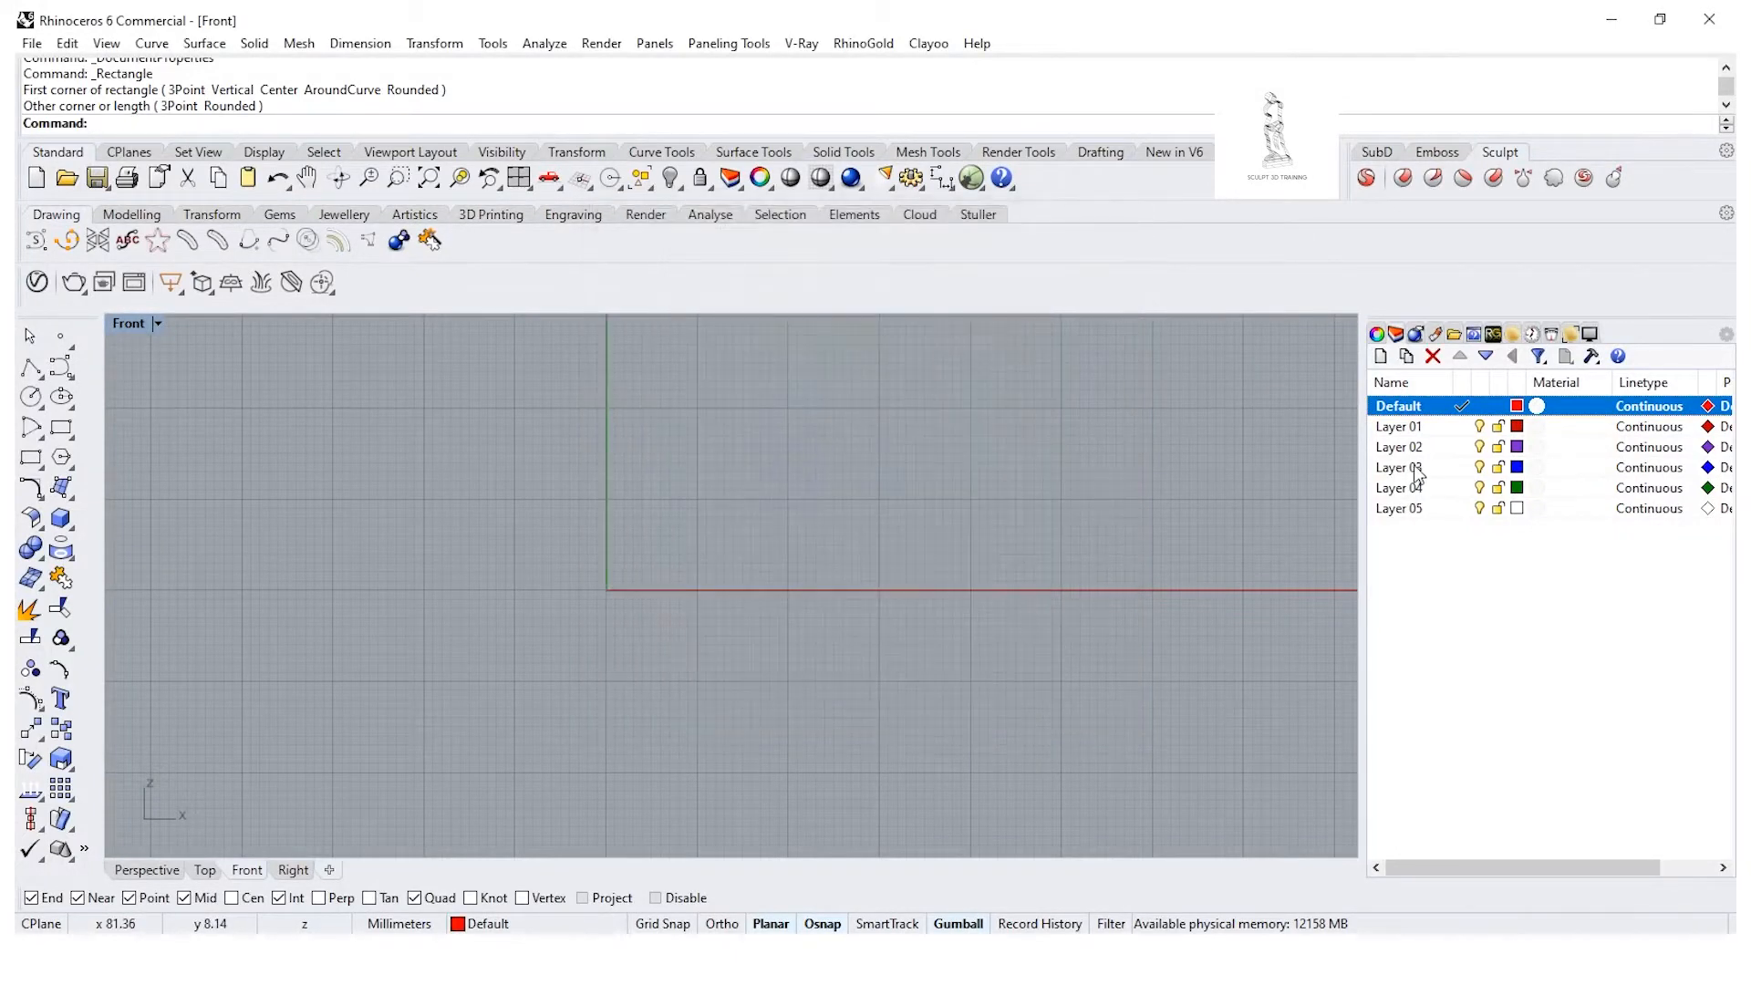
{"action": "left_click", "coordinate": [1517, 427]}
{"action": "left_click", "coordinate": [640, 325]}
{"action": "left_click", "coordinate": [952, 710]}
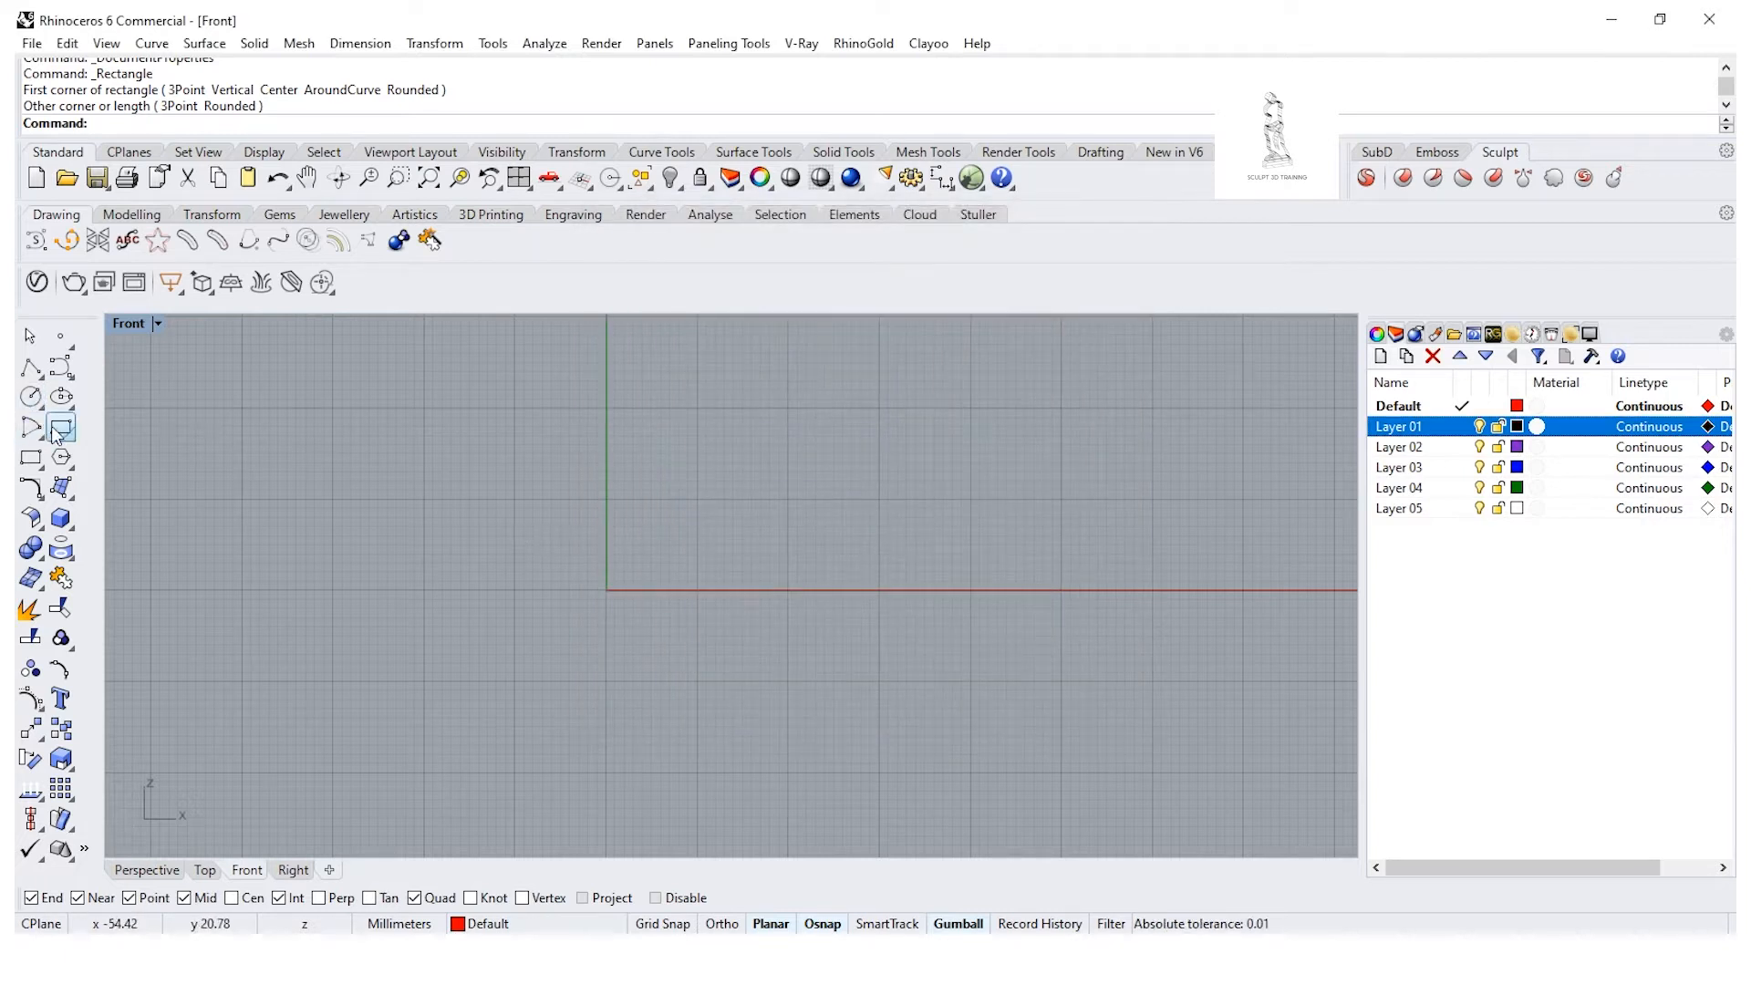
Step: Draw a corner-to-corner rectangle 66 mm long and 72 mm wide in the Front view on the Default layer
{"action": "left_click", "coordinate": [53, 429]}
{"action": "left_click", "coordinate": [477, 429]}
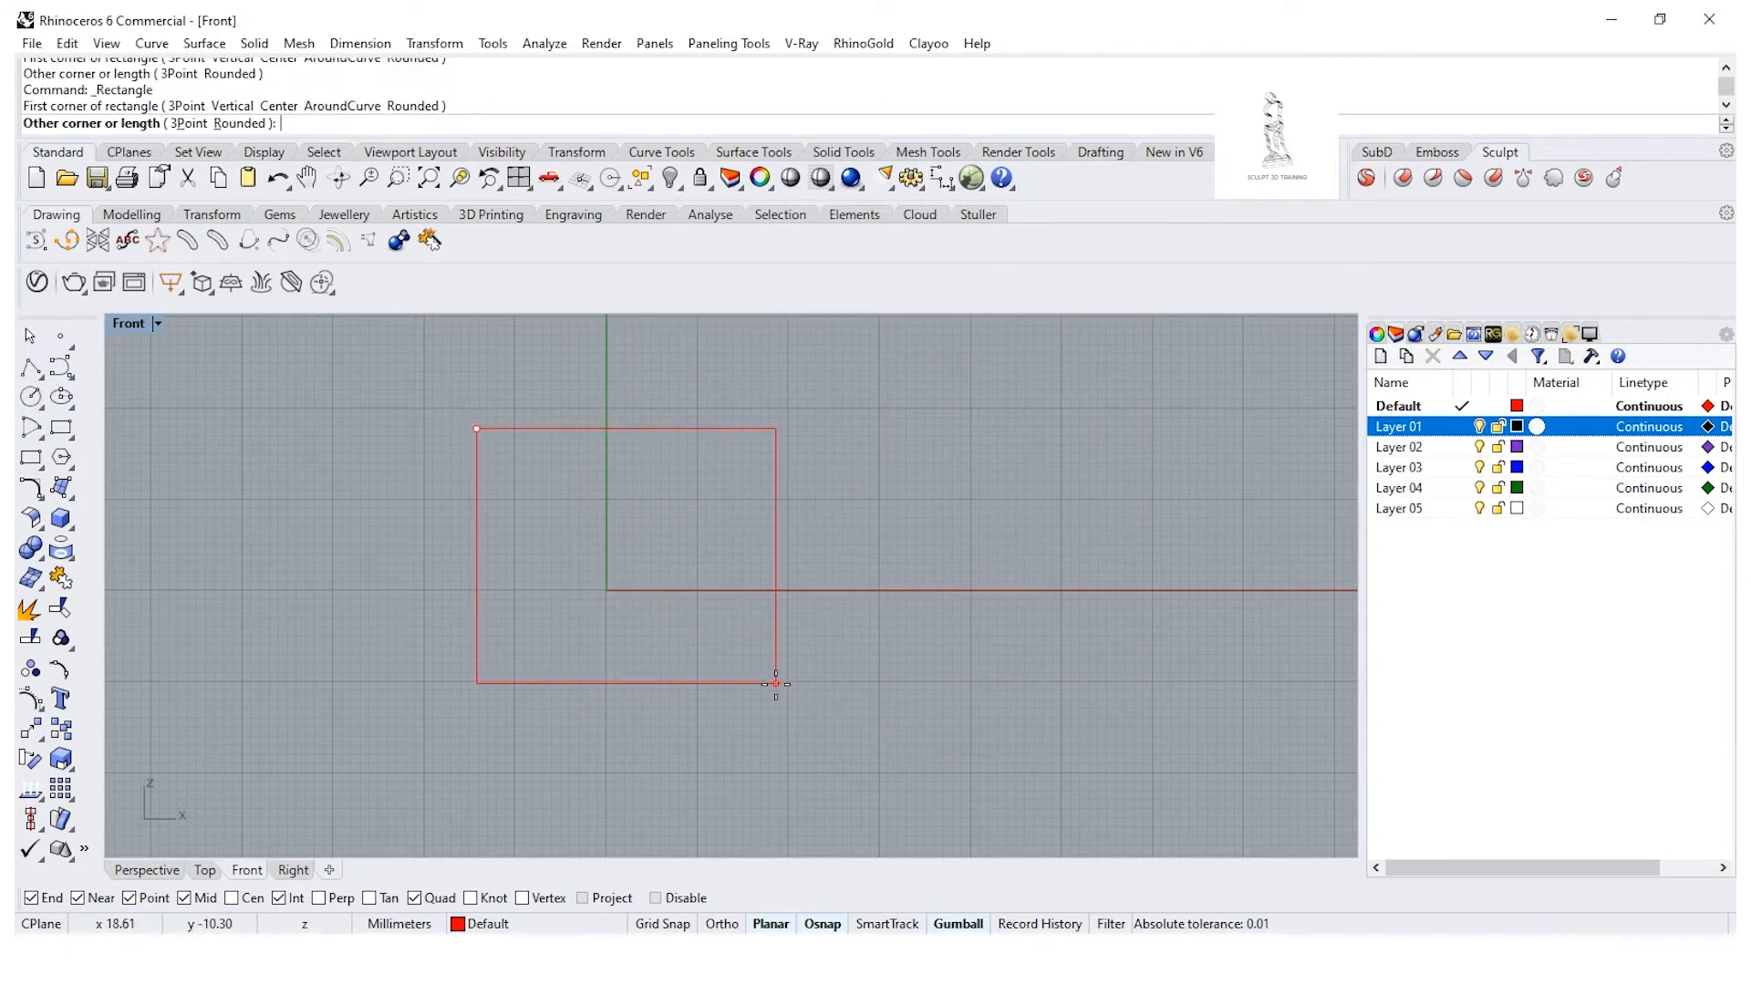
{"action": "type", "text": "66"}
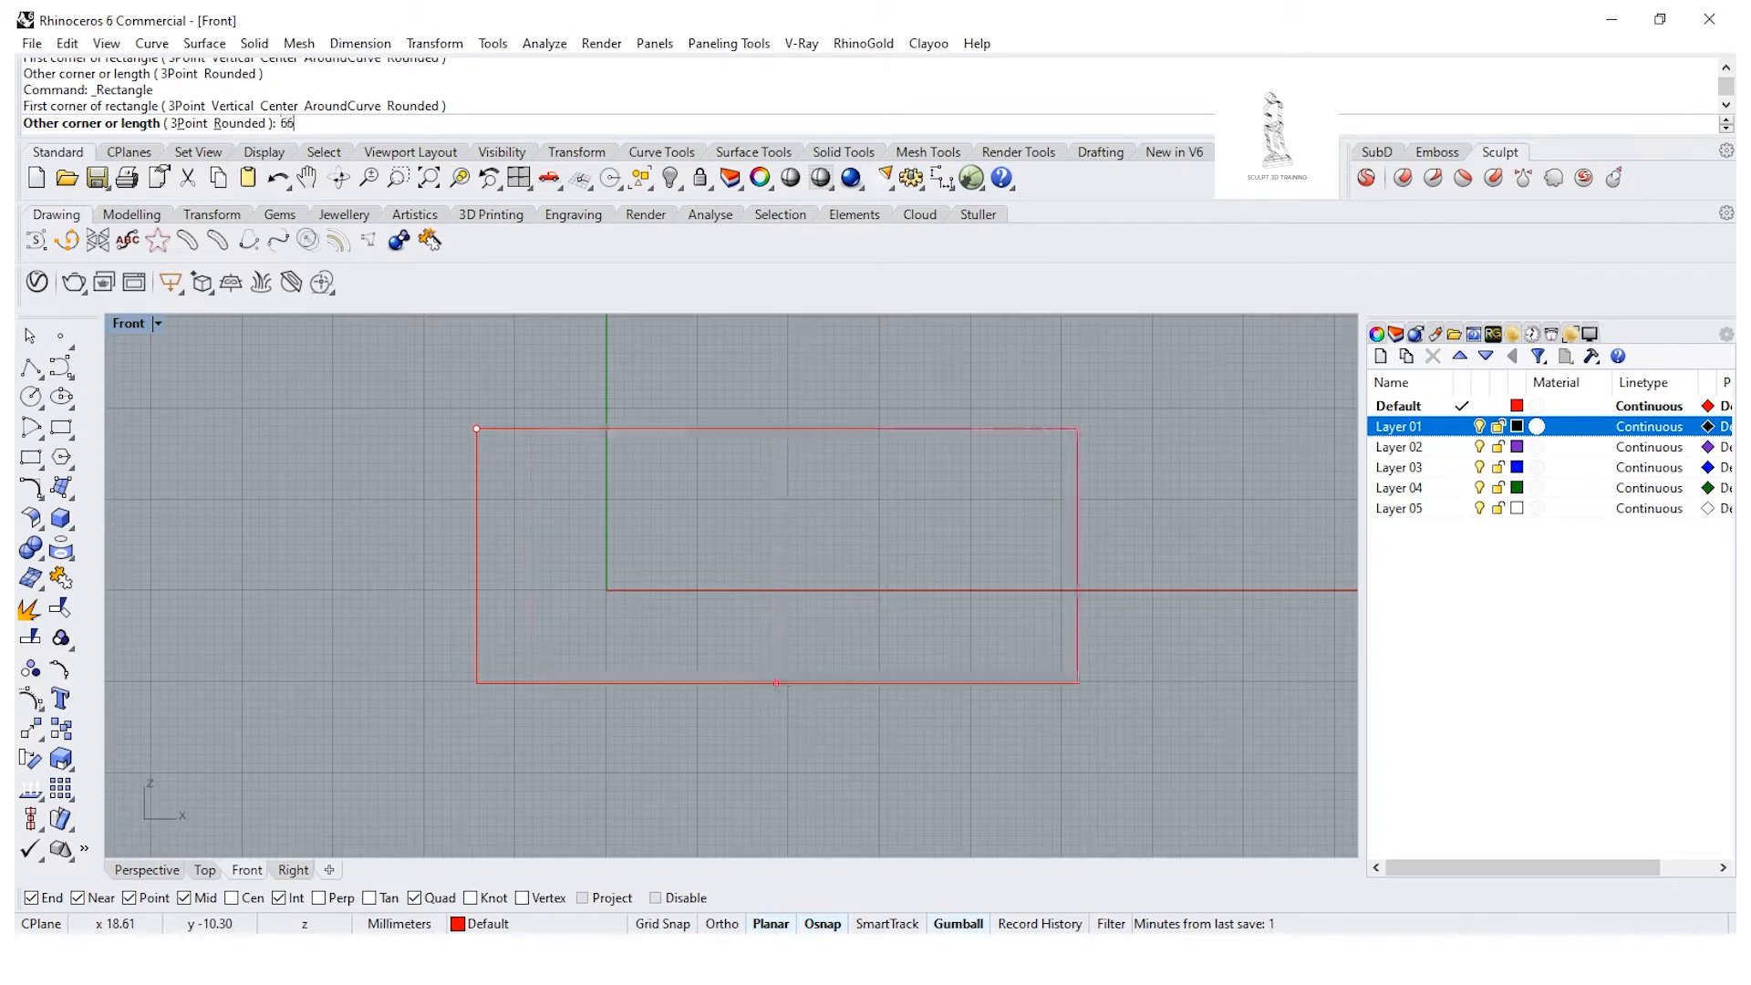
{"action": "key", "text": "Return"}
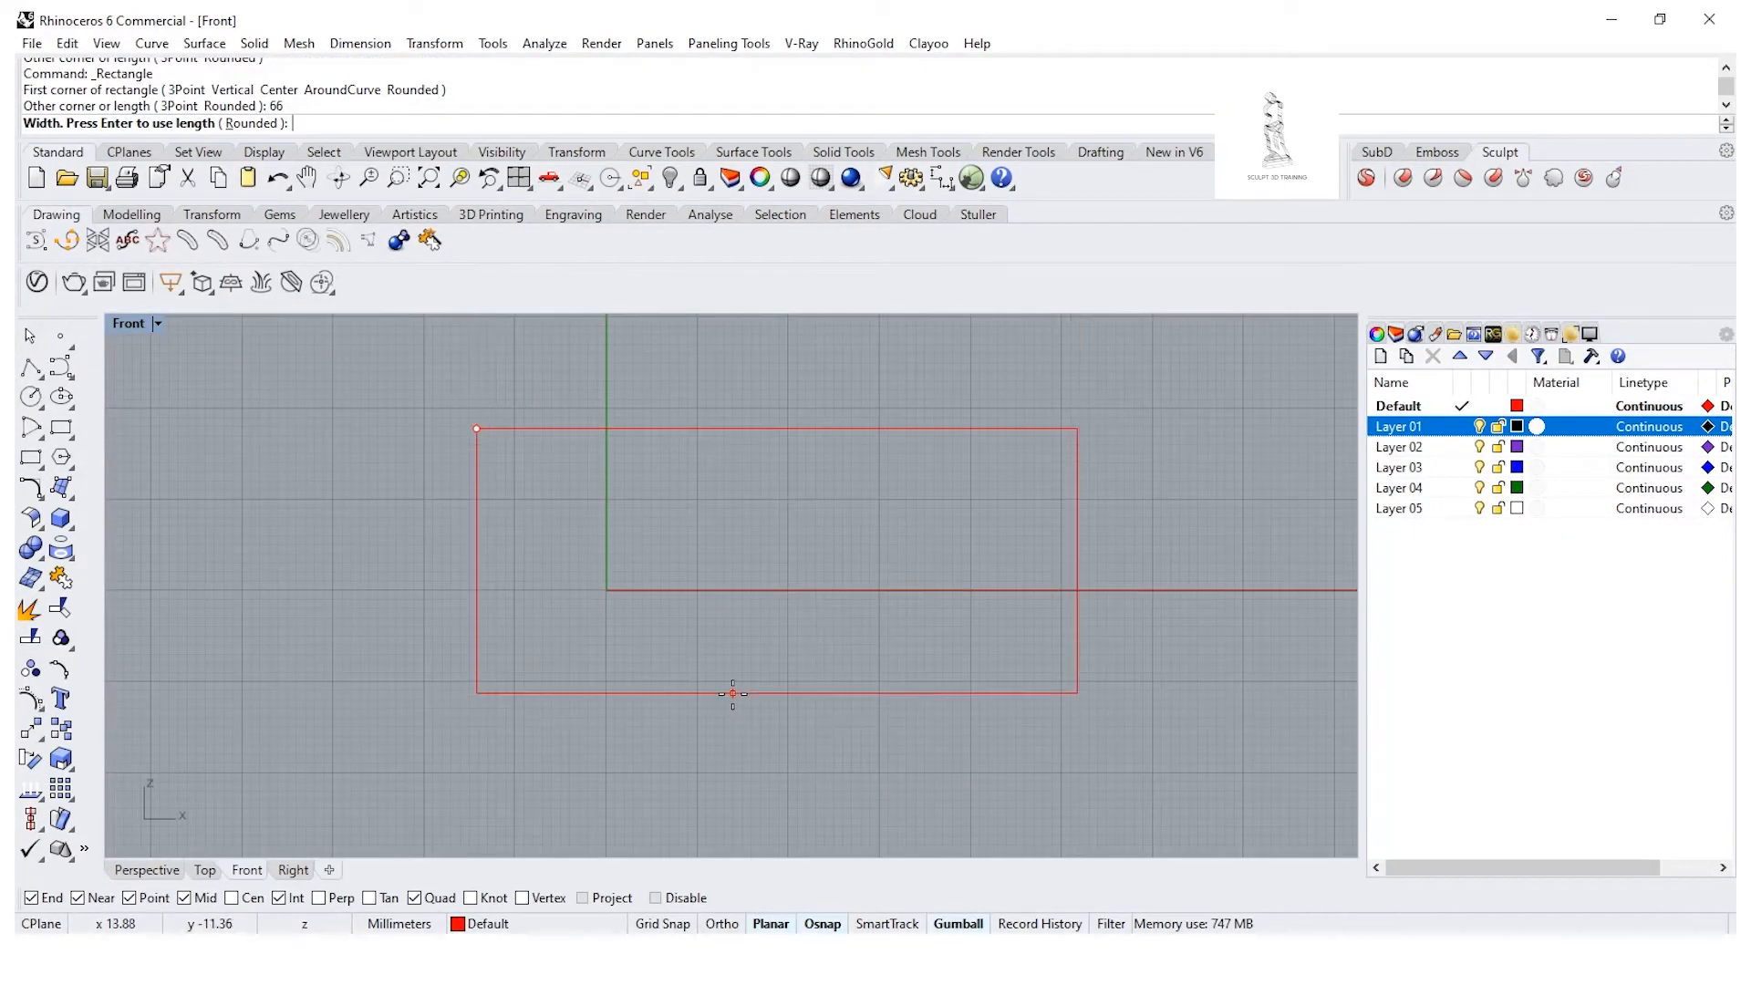
{"action": "type", "text": "72"}
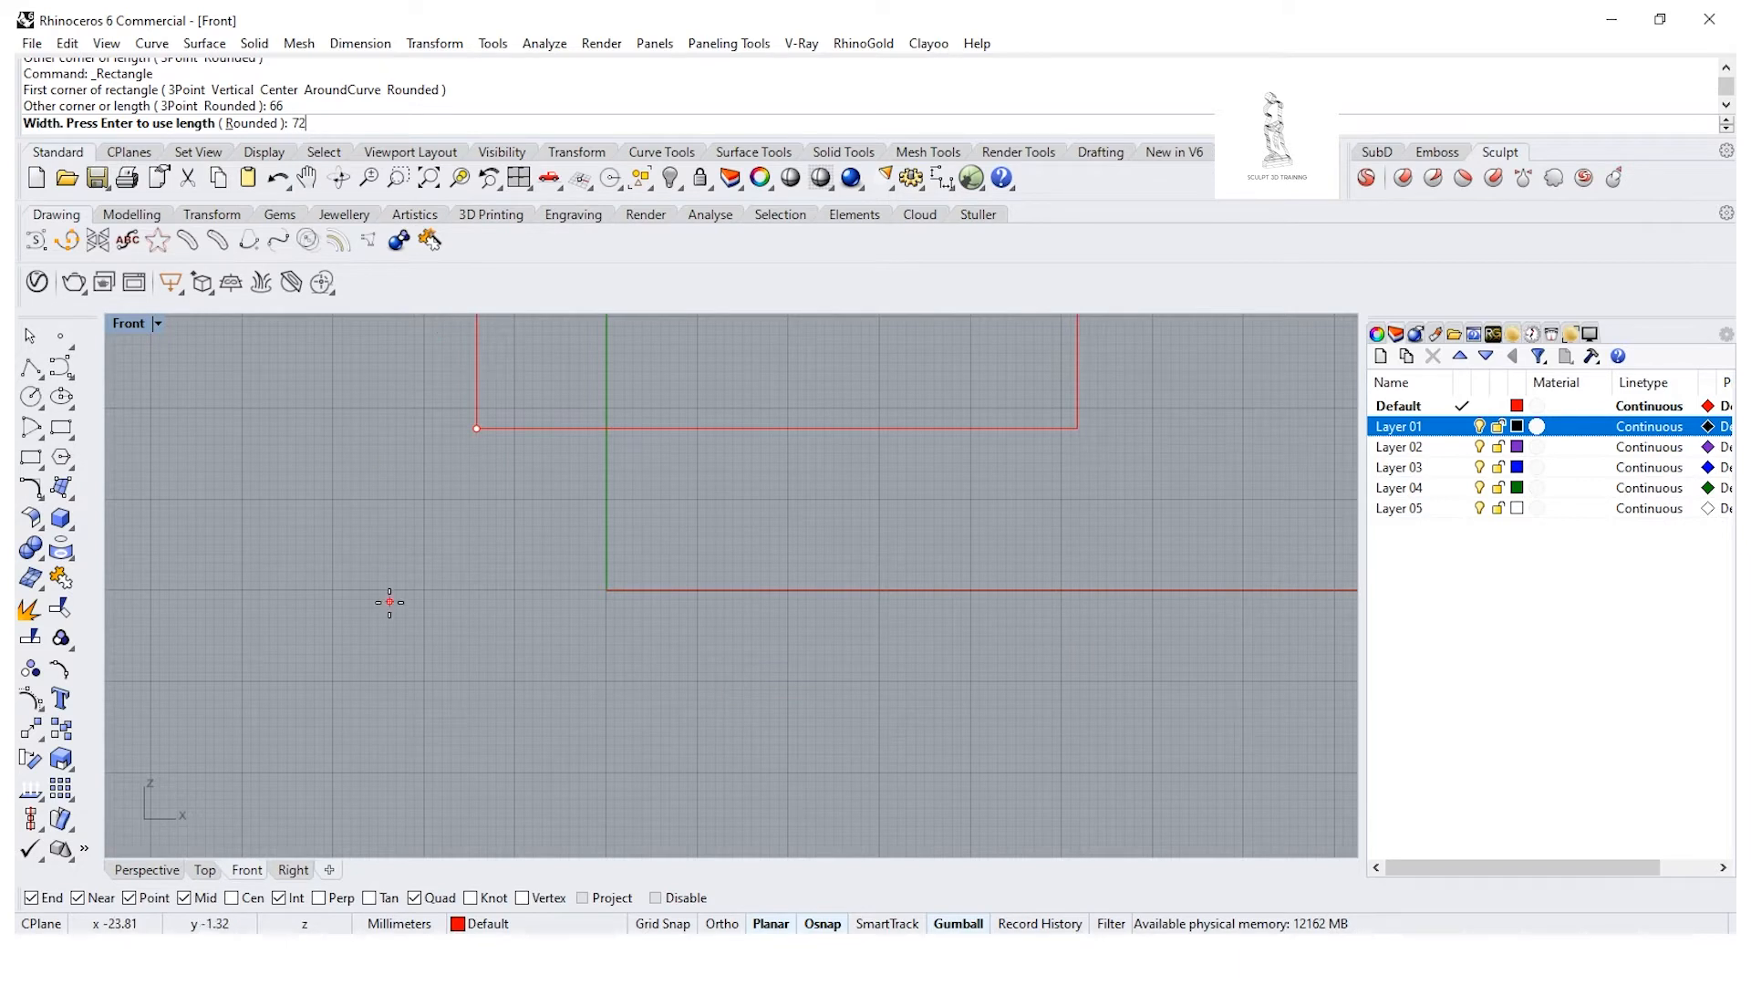
{"action": "key", "text": "Return"}
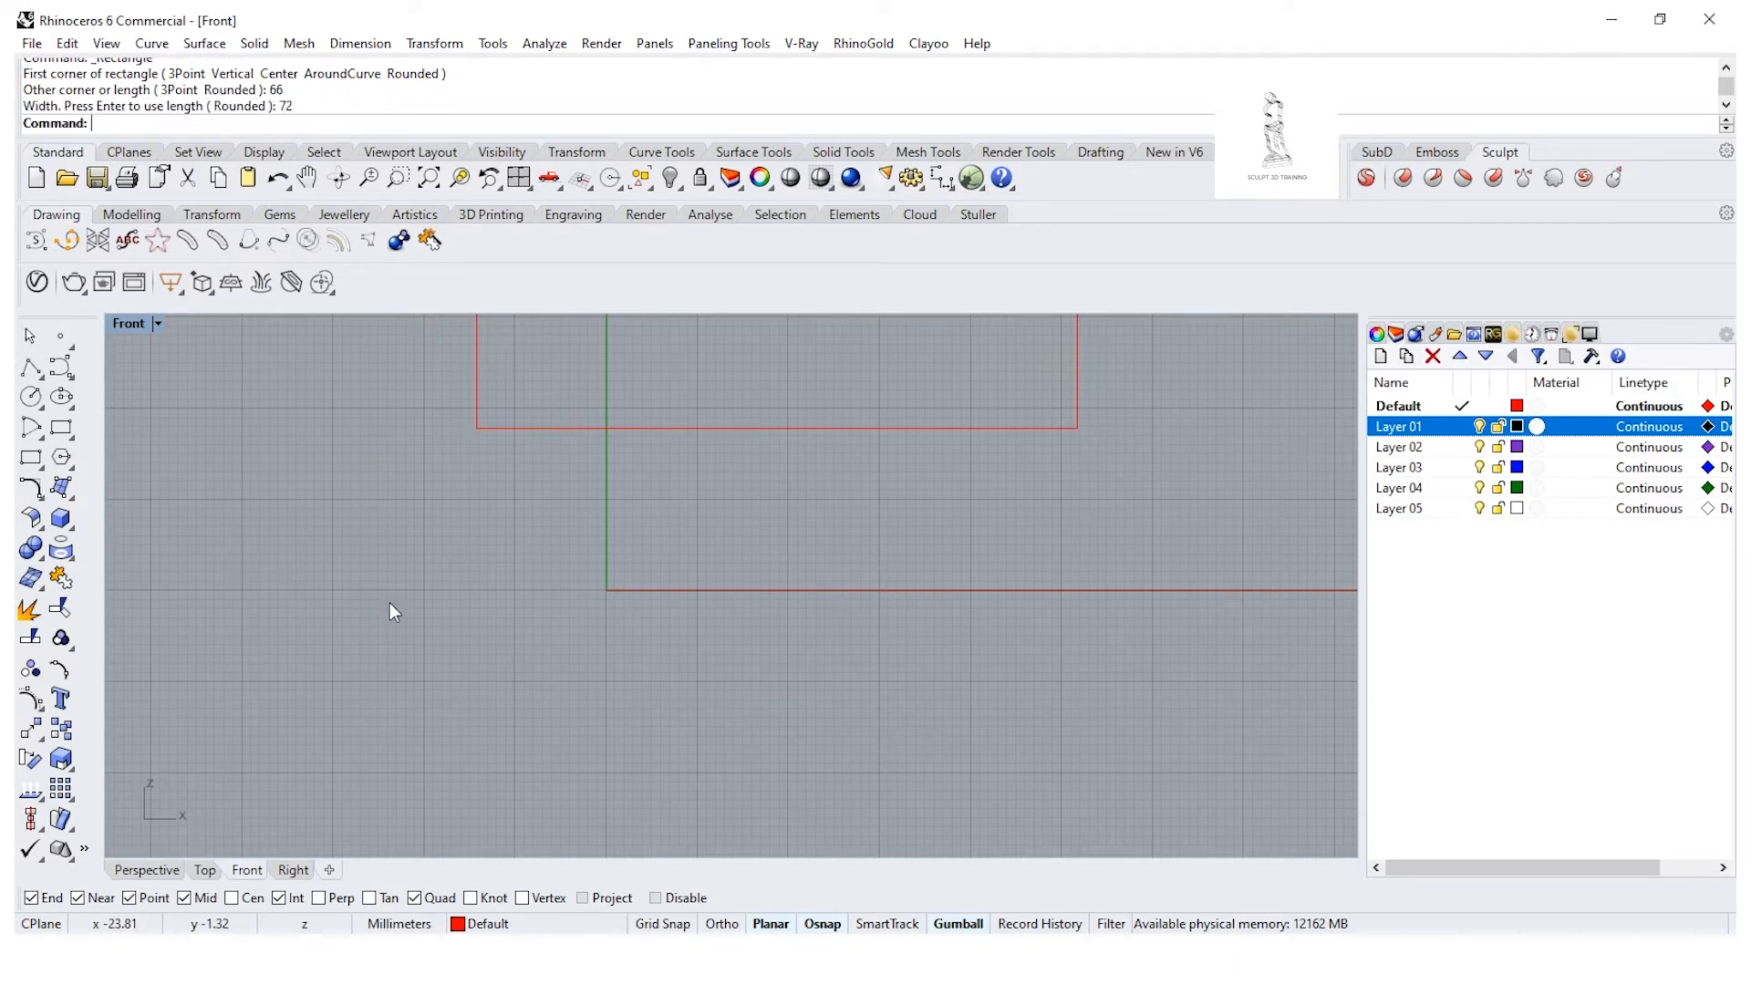
Step: Align the rectangle concentrically to the origin at 0,0
{"action": "left_click", "coordinate": [39, 831]}
{"action": "left_click", "coordinate": [100, 843]}
{"action": "left_click", "coordinate": [595, 429]}
{"action": "key", "text": "Return"}
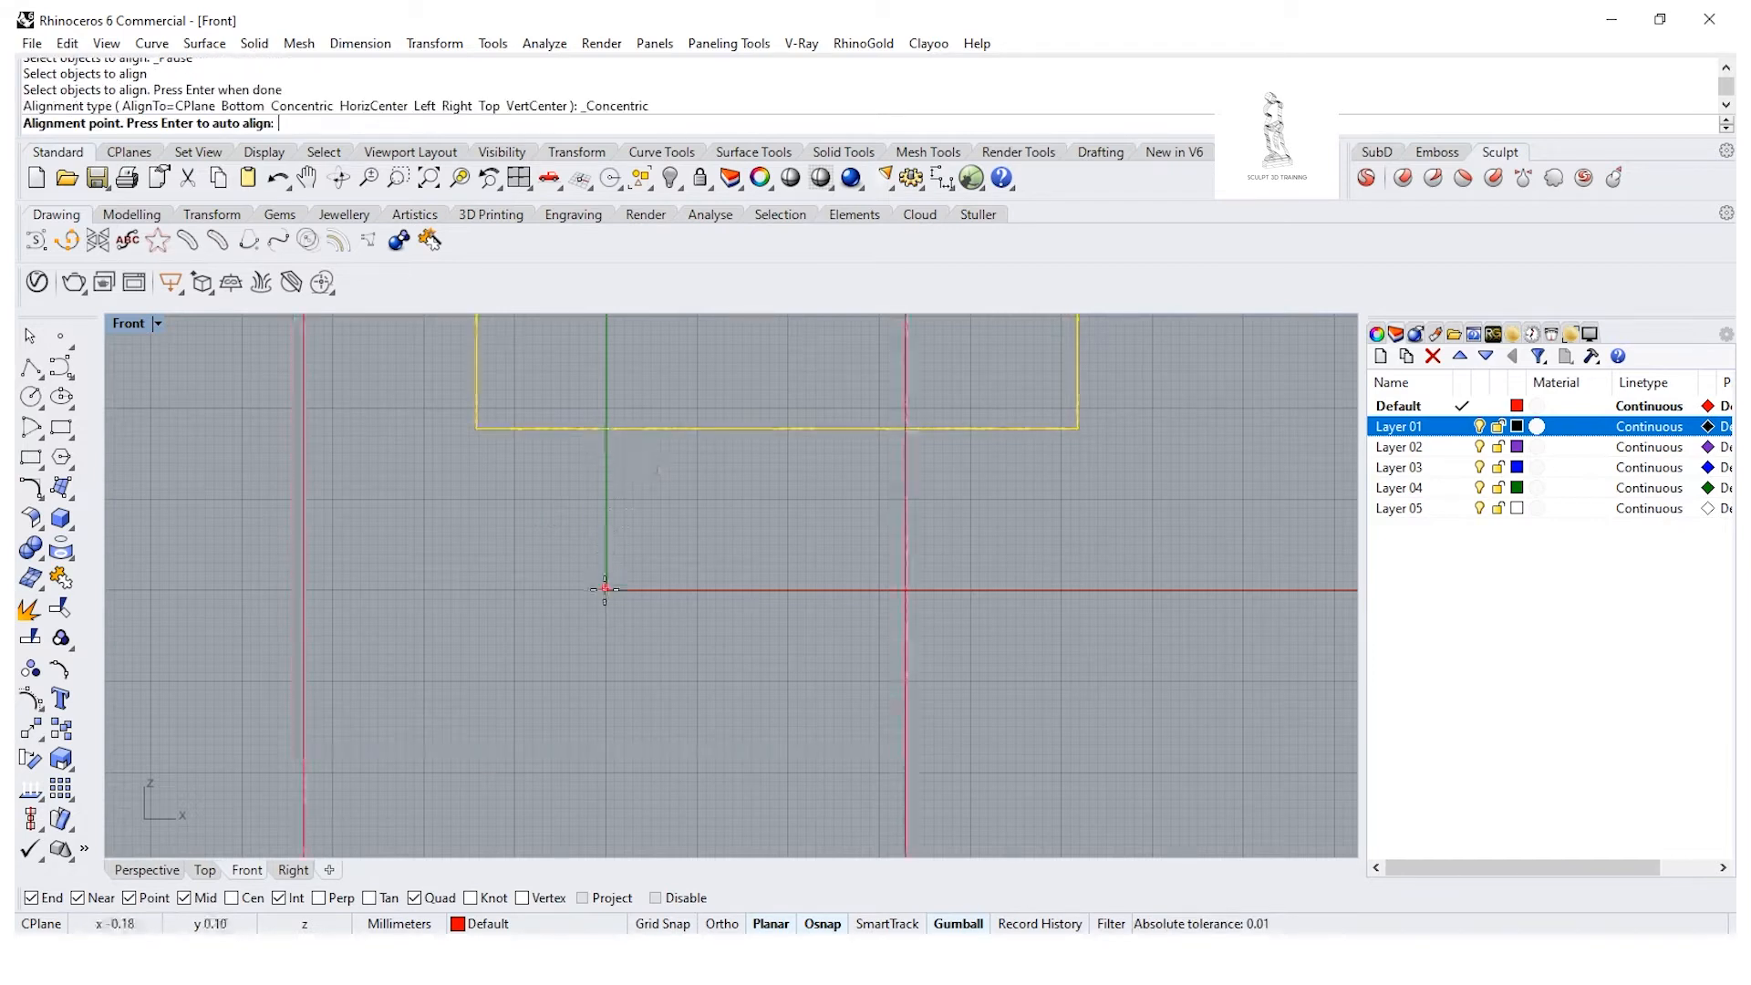
{"action": "type", "text": "0,0"}
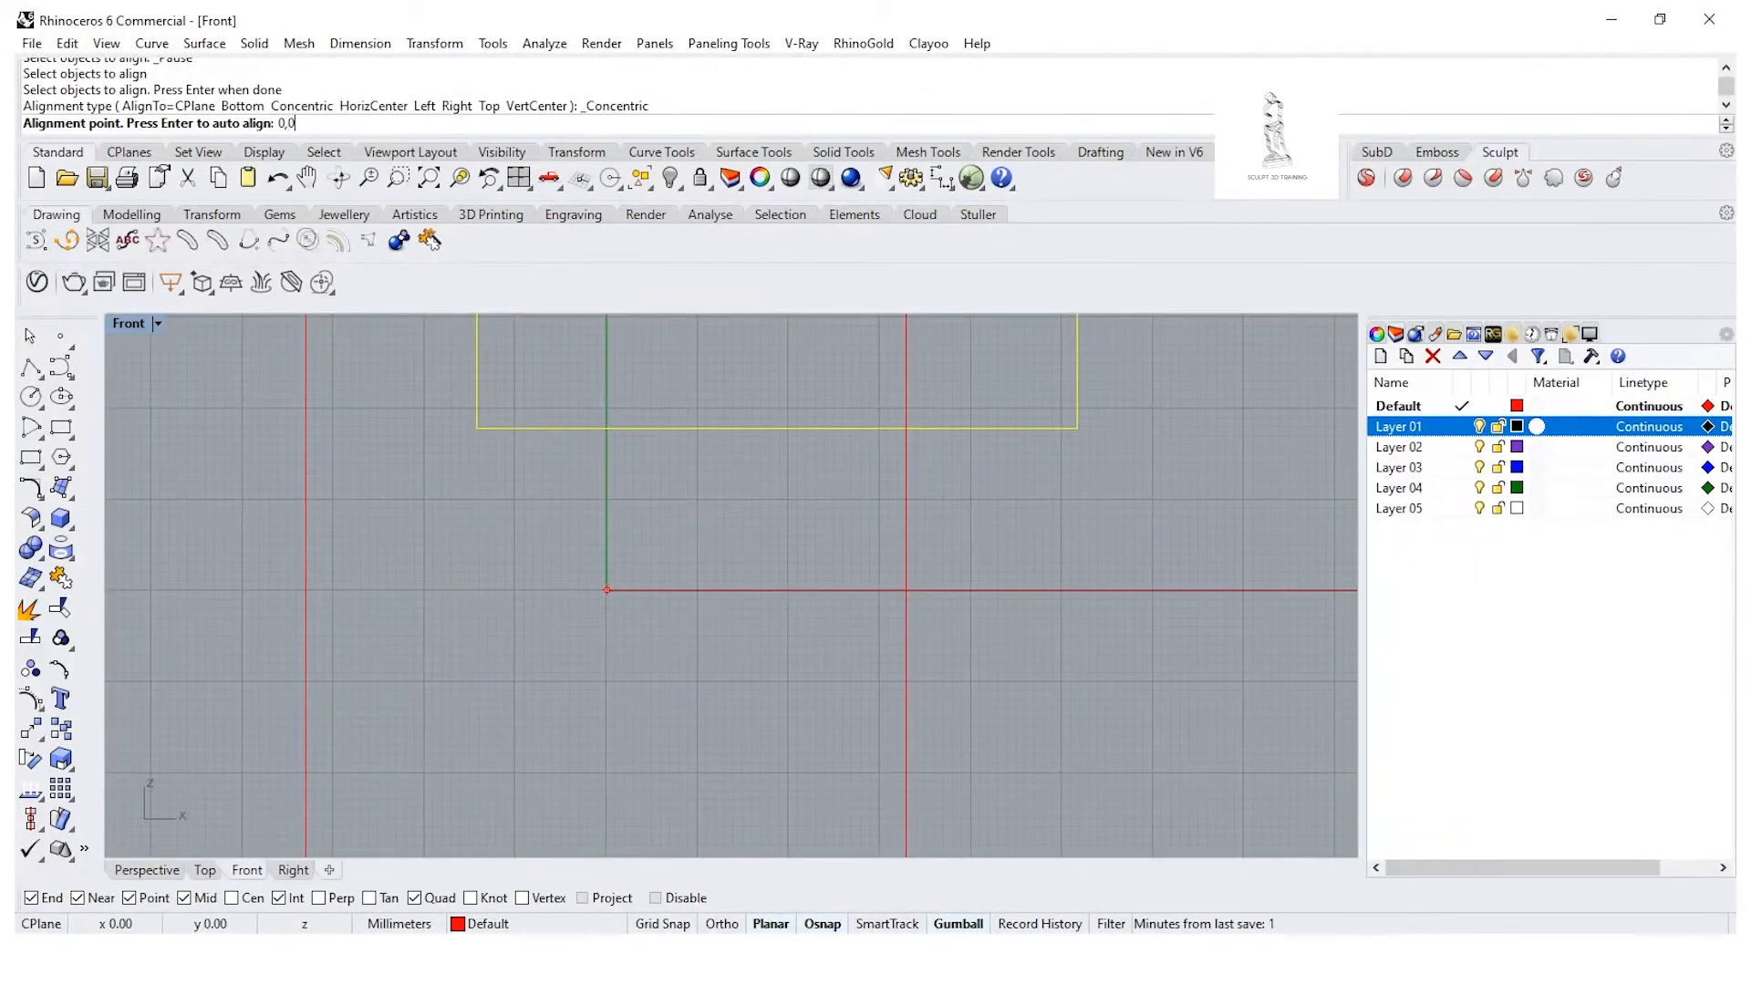
{"action": "key", "text": "Return"}
{"action": "scroll", "coordinate": [604, 591], "scroll_direction": "down", "scroll_amount": 4}
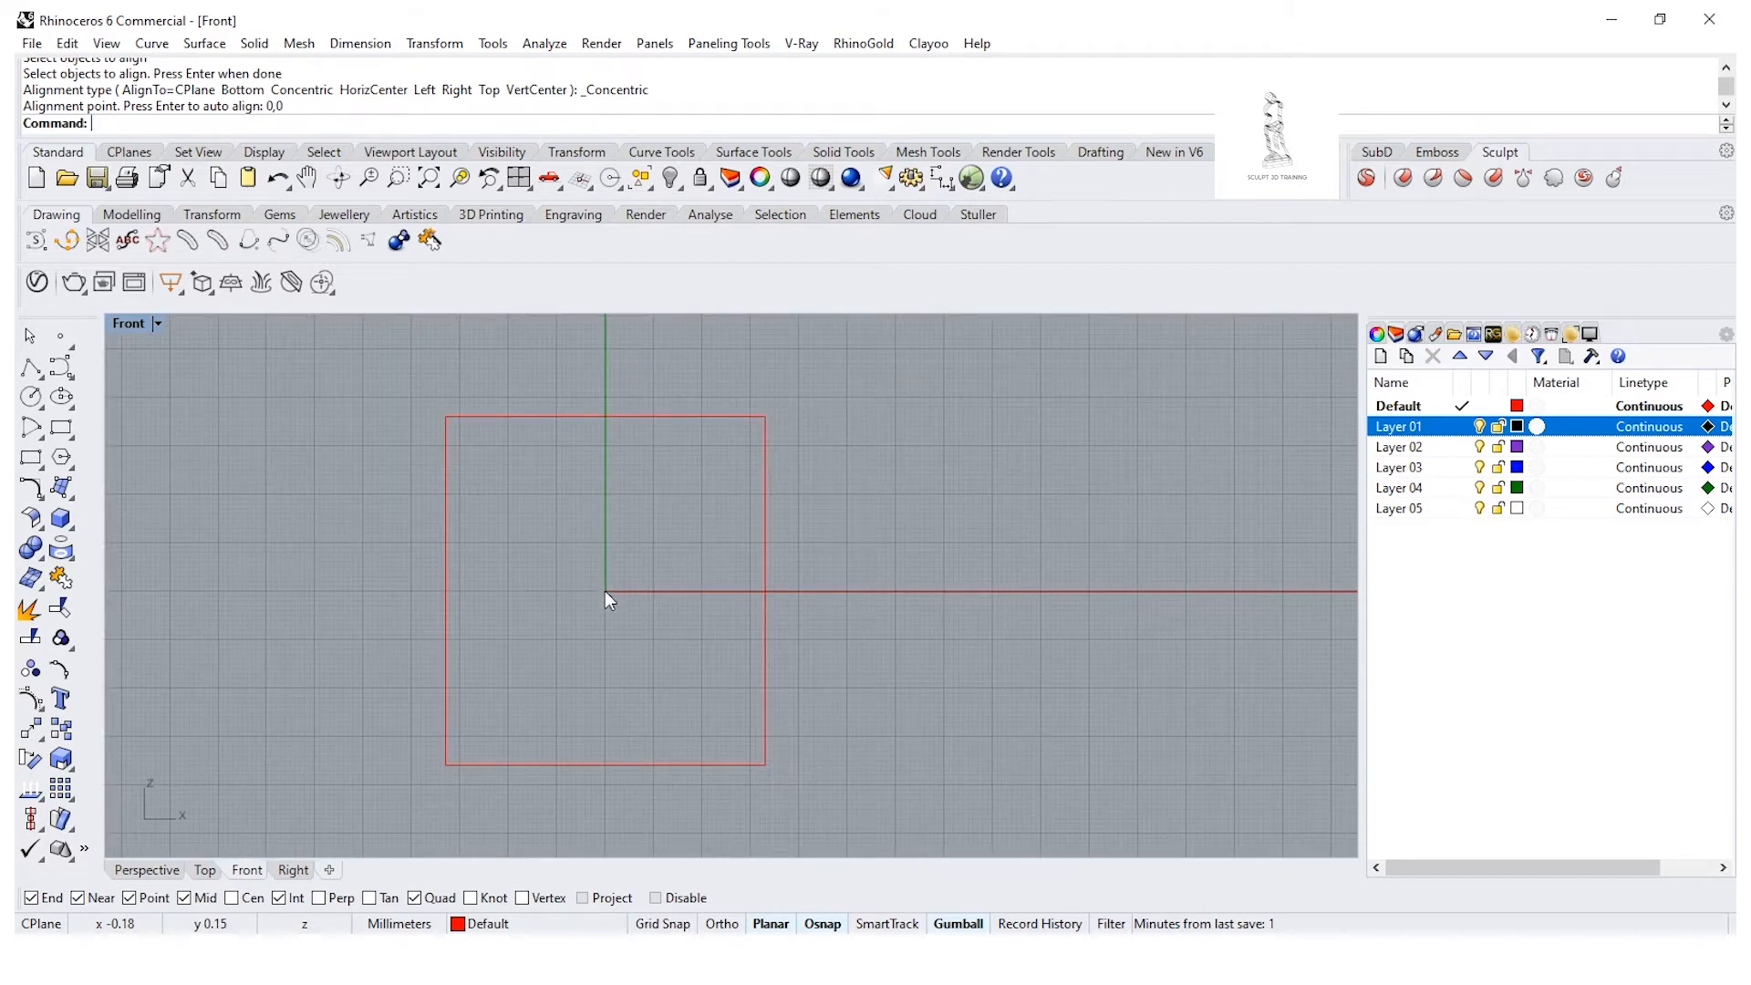
Step: Insert control points at the midpoints of the rectangle's bottom and top edges
{"action": "left_click", "coordinate": [43, 704]}
{"action": "left_click", "coordinate": [153, 710]}
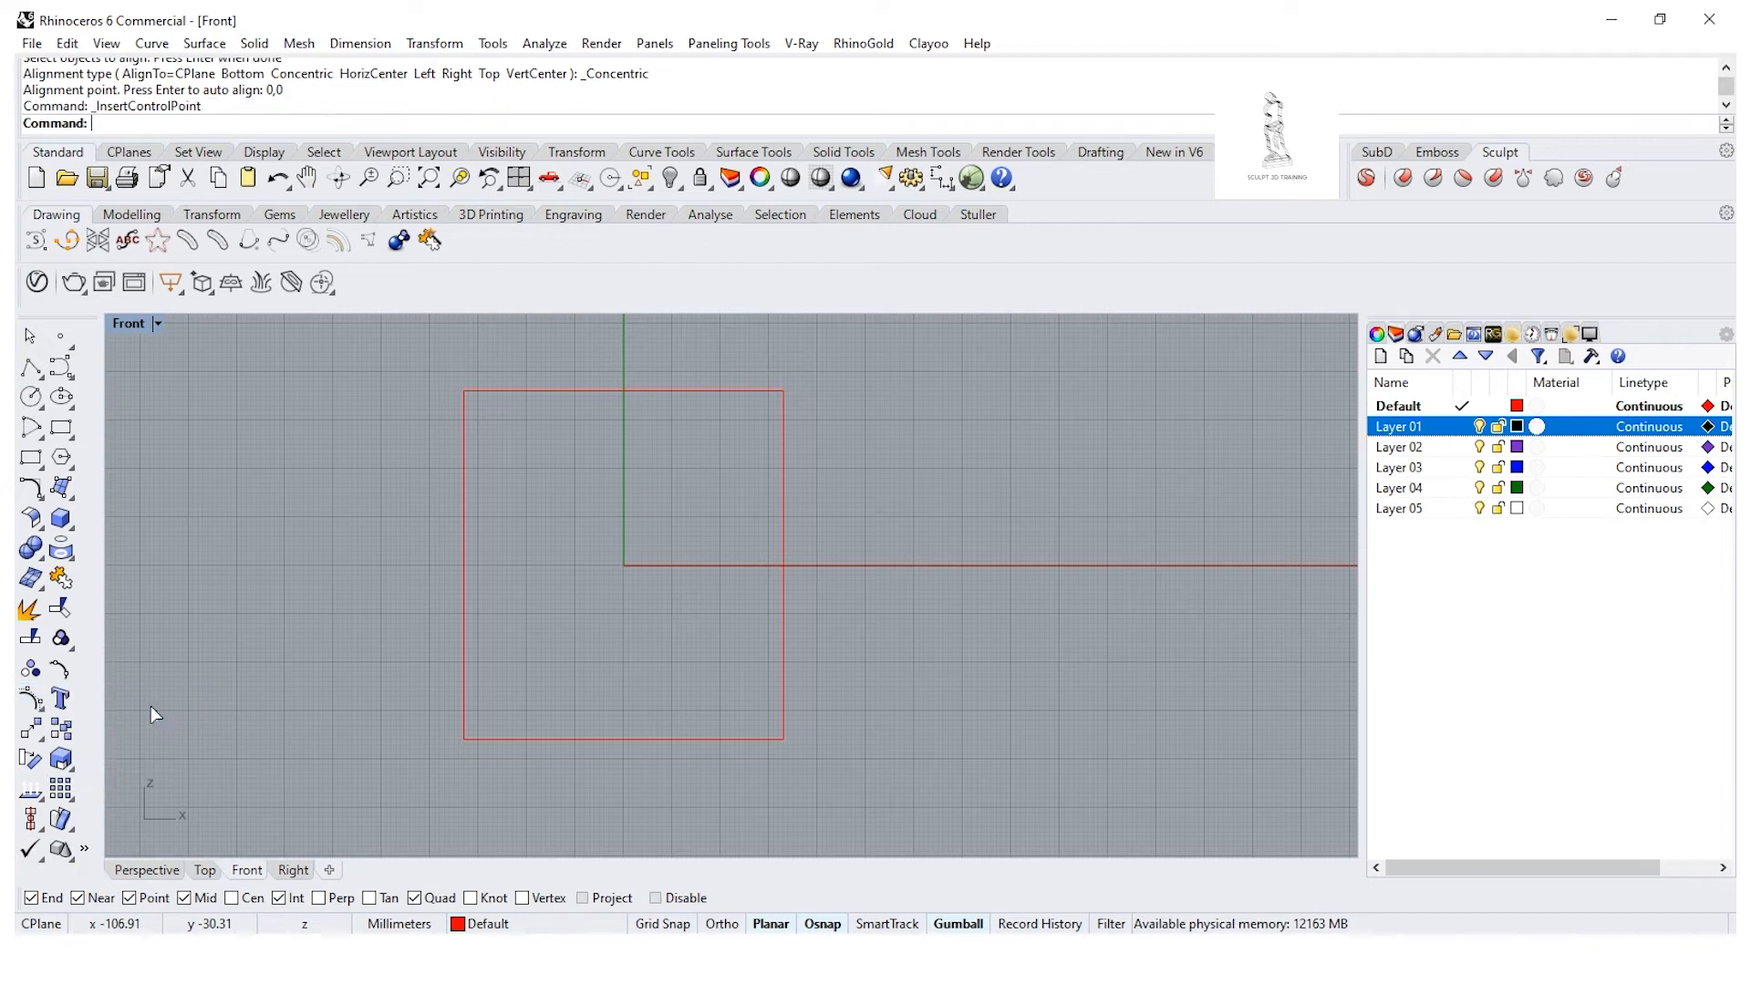
{"action": "left_click", "coordinate": [648, 737]}
{"action": "left_click", "coordinate": [624, 738]}
{"action": "left_click", "coordinate": [624, 391]}
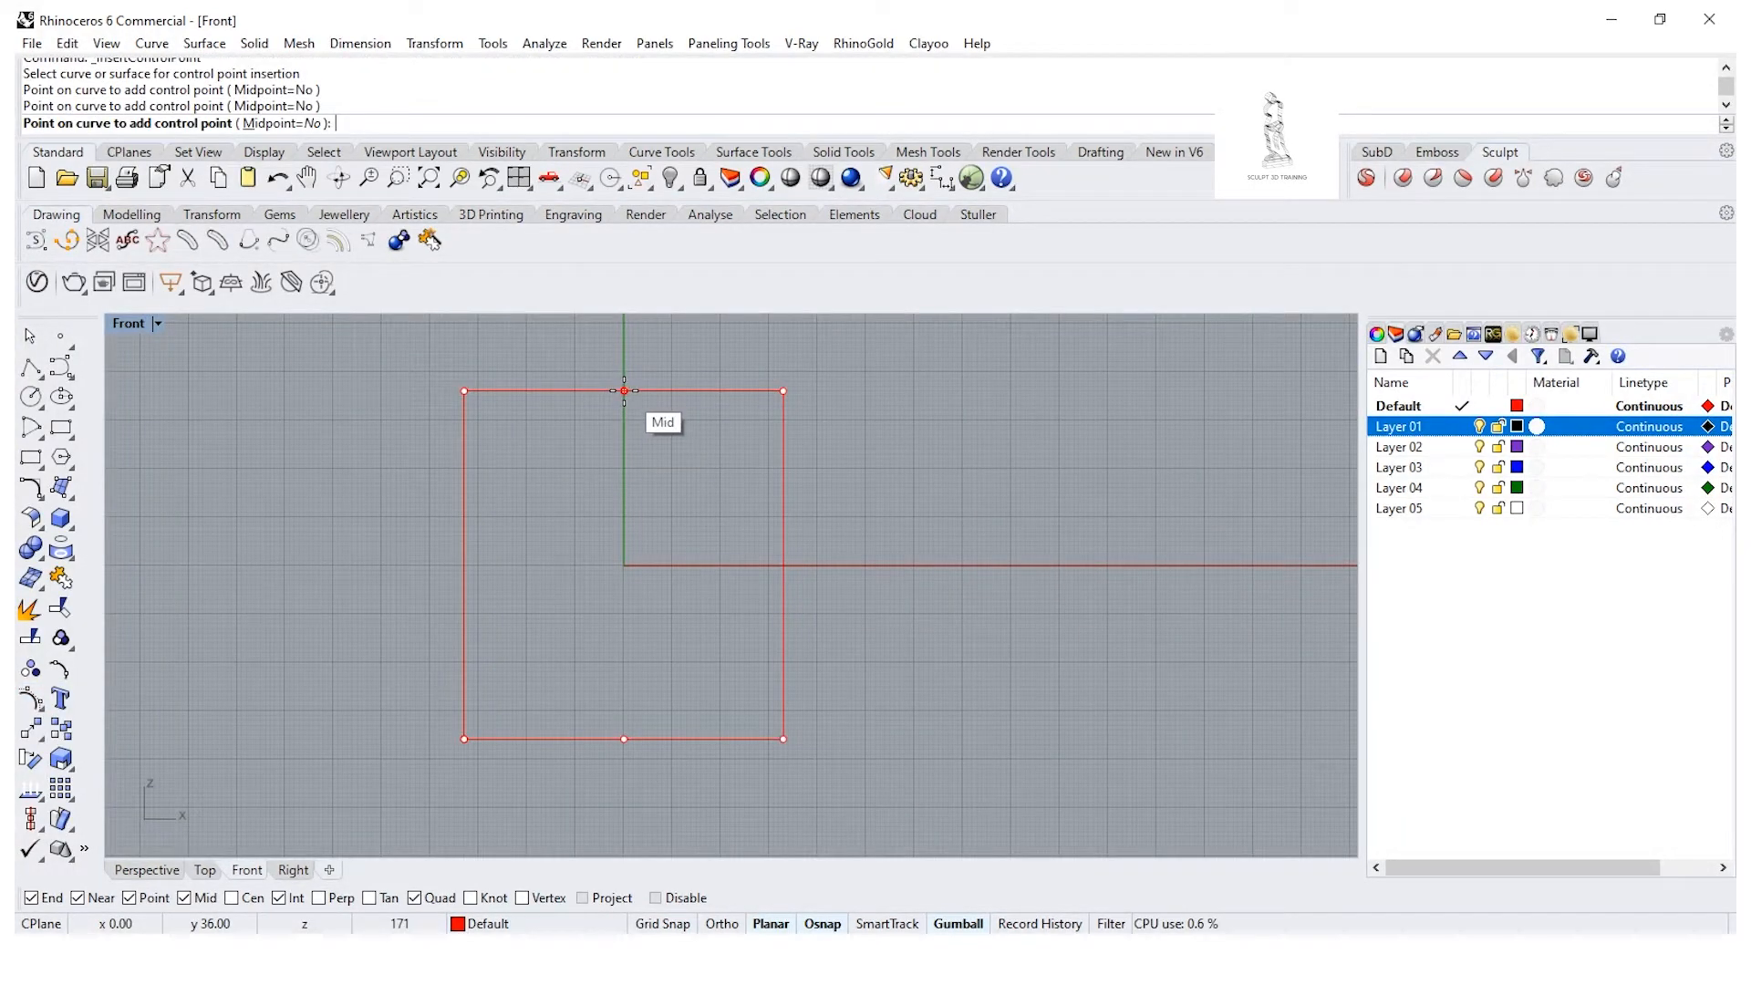
{"action": "key", "text": "Return"}
Step: Move the rectangle's two upper corner points vertically by -3 mm, leaving the top midpoint in place
{"action": "left_click", "coordinate": [784, 517]}
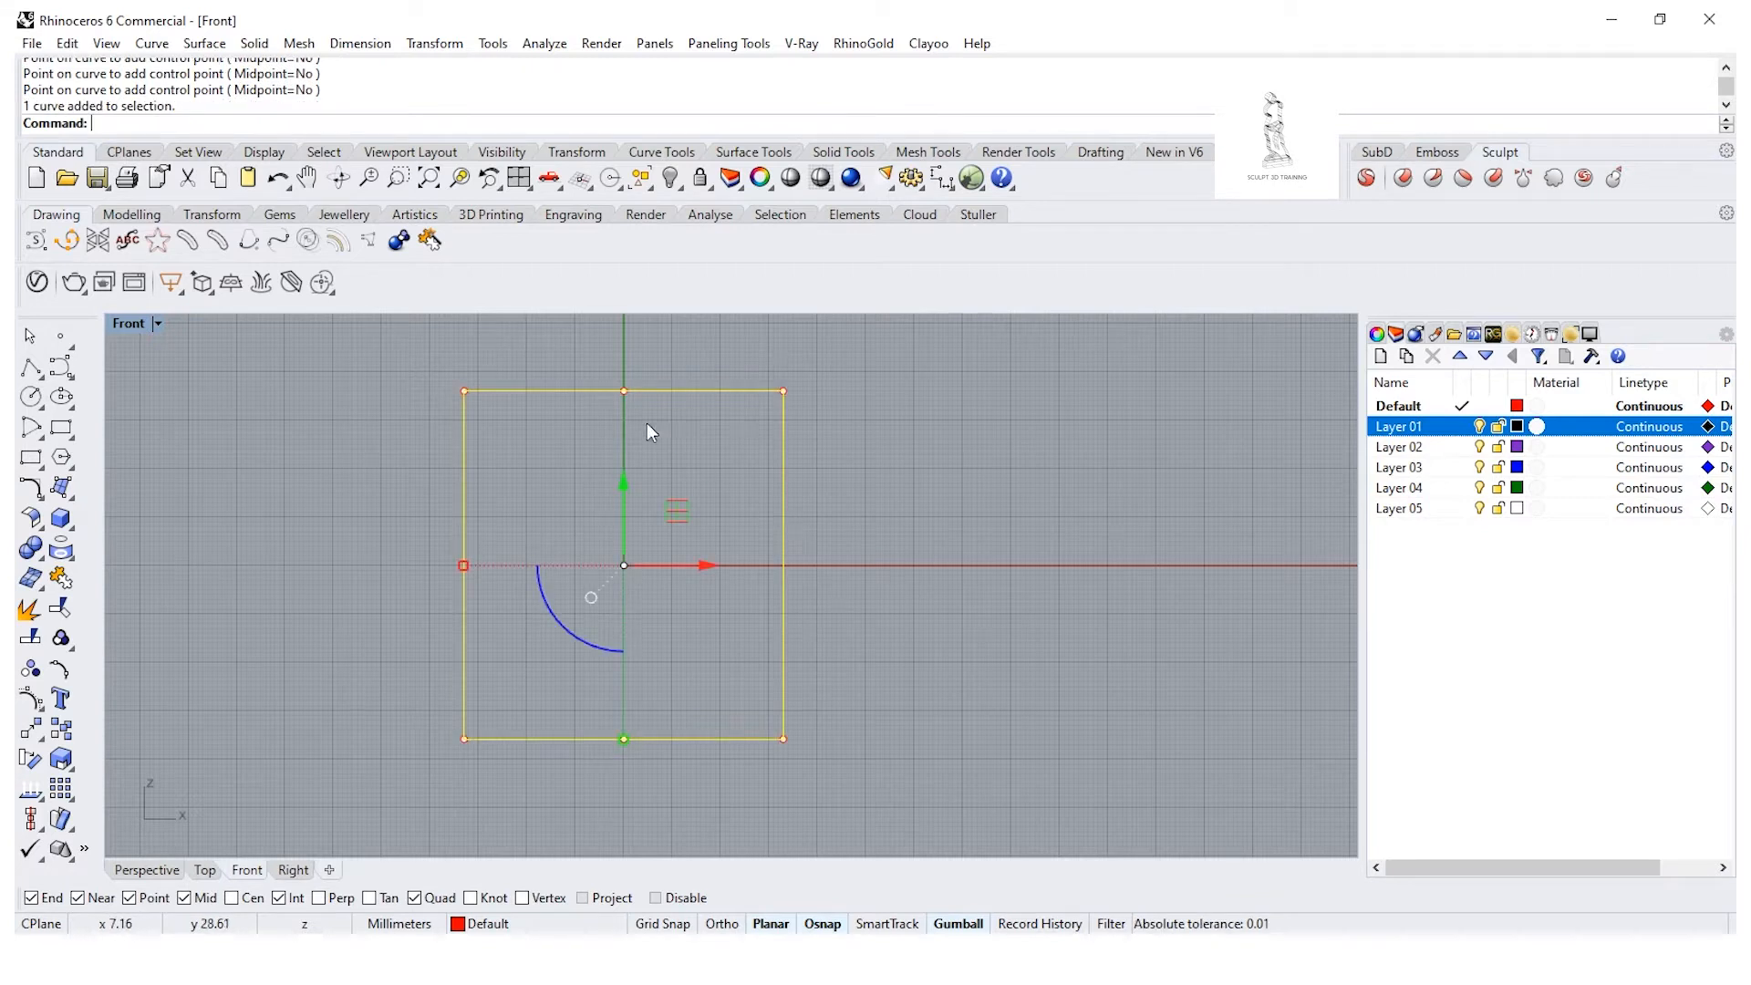
{"action": "left_click_drag", "start_coordinate": [441, 373], "coordinate": [498, 409]}
{"action": "left_click", "coordinate": [783, 391], "text": "shift"}
{"action": "right_click_drag", "start_coordinate": [634, 350], "coordinate": [617, 407]}
{"action": "left_click", "coordinate": [609, 392]}
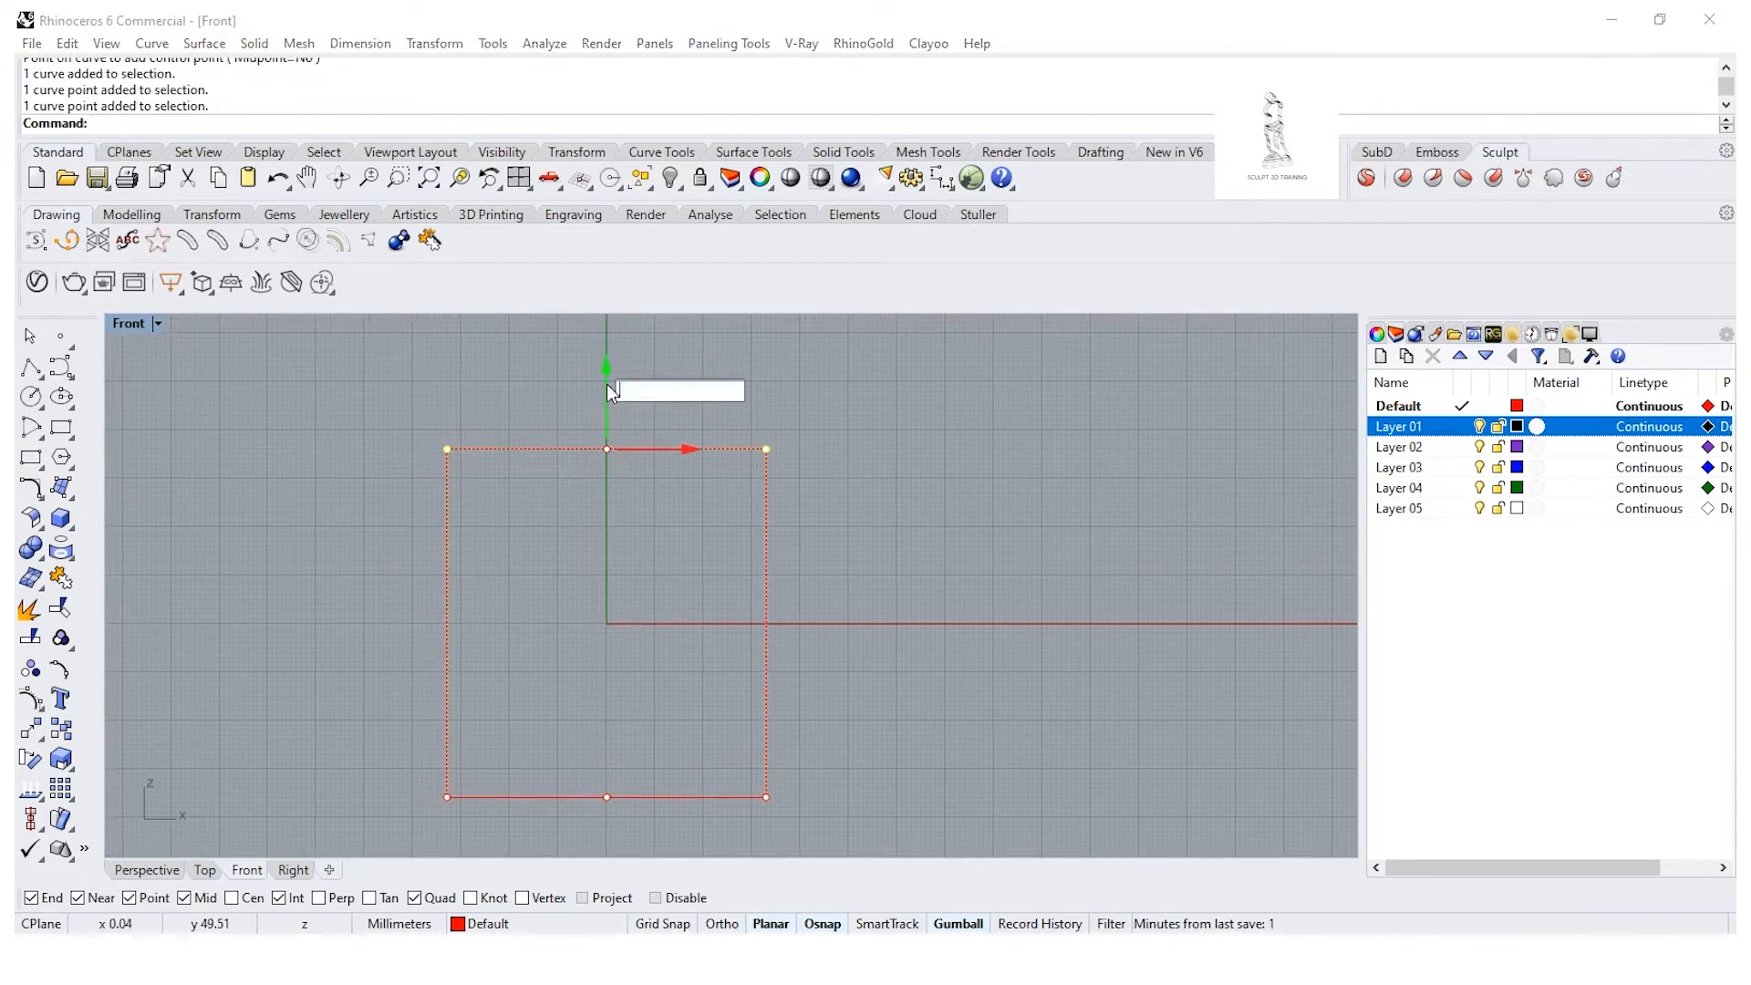
{"action": "type", "text": "-3"}
{"action": "key", "text": "Return"}
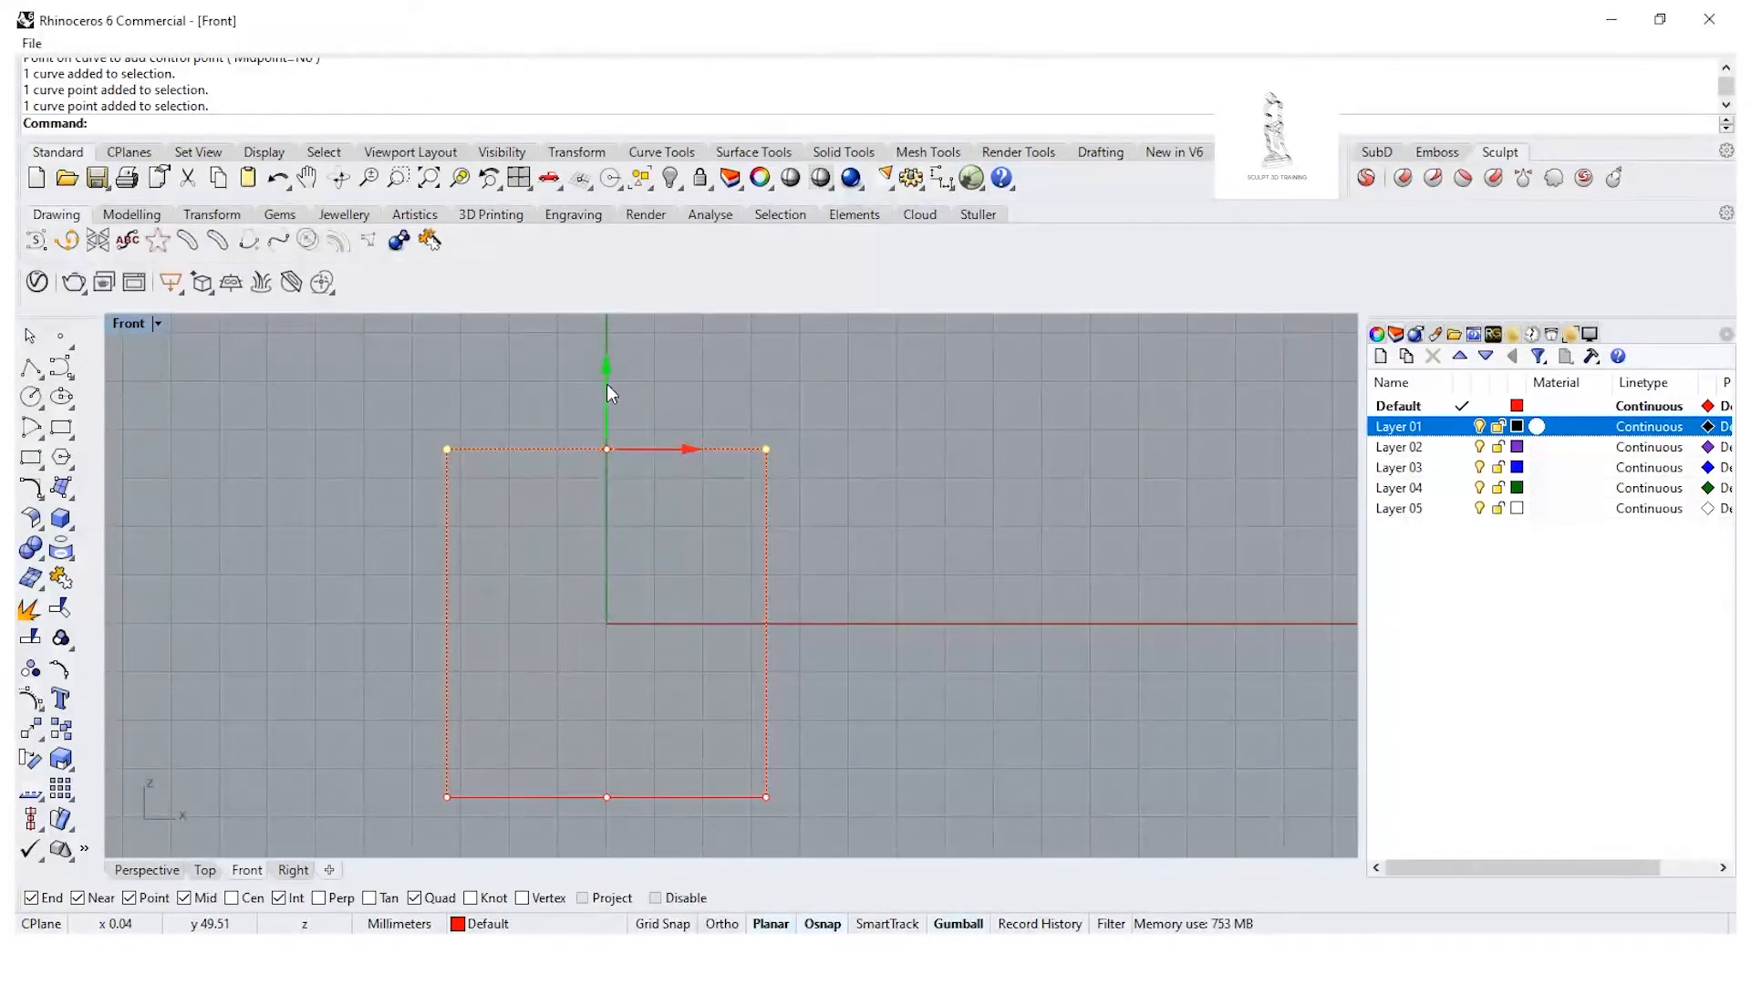
Step: Move the rectangle's two lower corner points up so that the bottom edge forms a shallow point at its midpoint
{"action": "left_click_drag", "start_coordinate": [388, 742], "coordinate": [459, 808]}
{"action": "left_click_drag", "start_coordinate": [673, 755], "coordinate": [792, 821], "text": "shift"}
{"action": "left_click", "coordinate": [608, 736]}
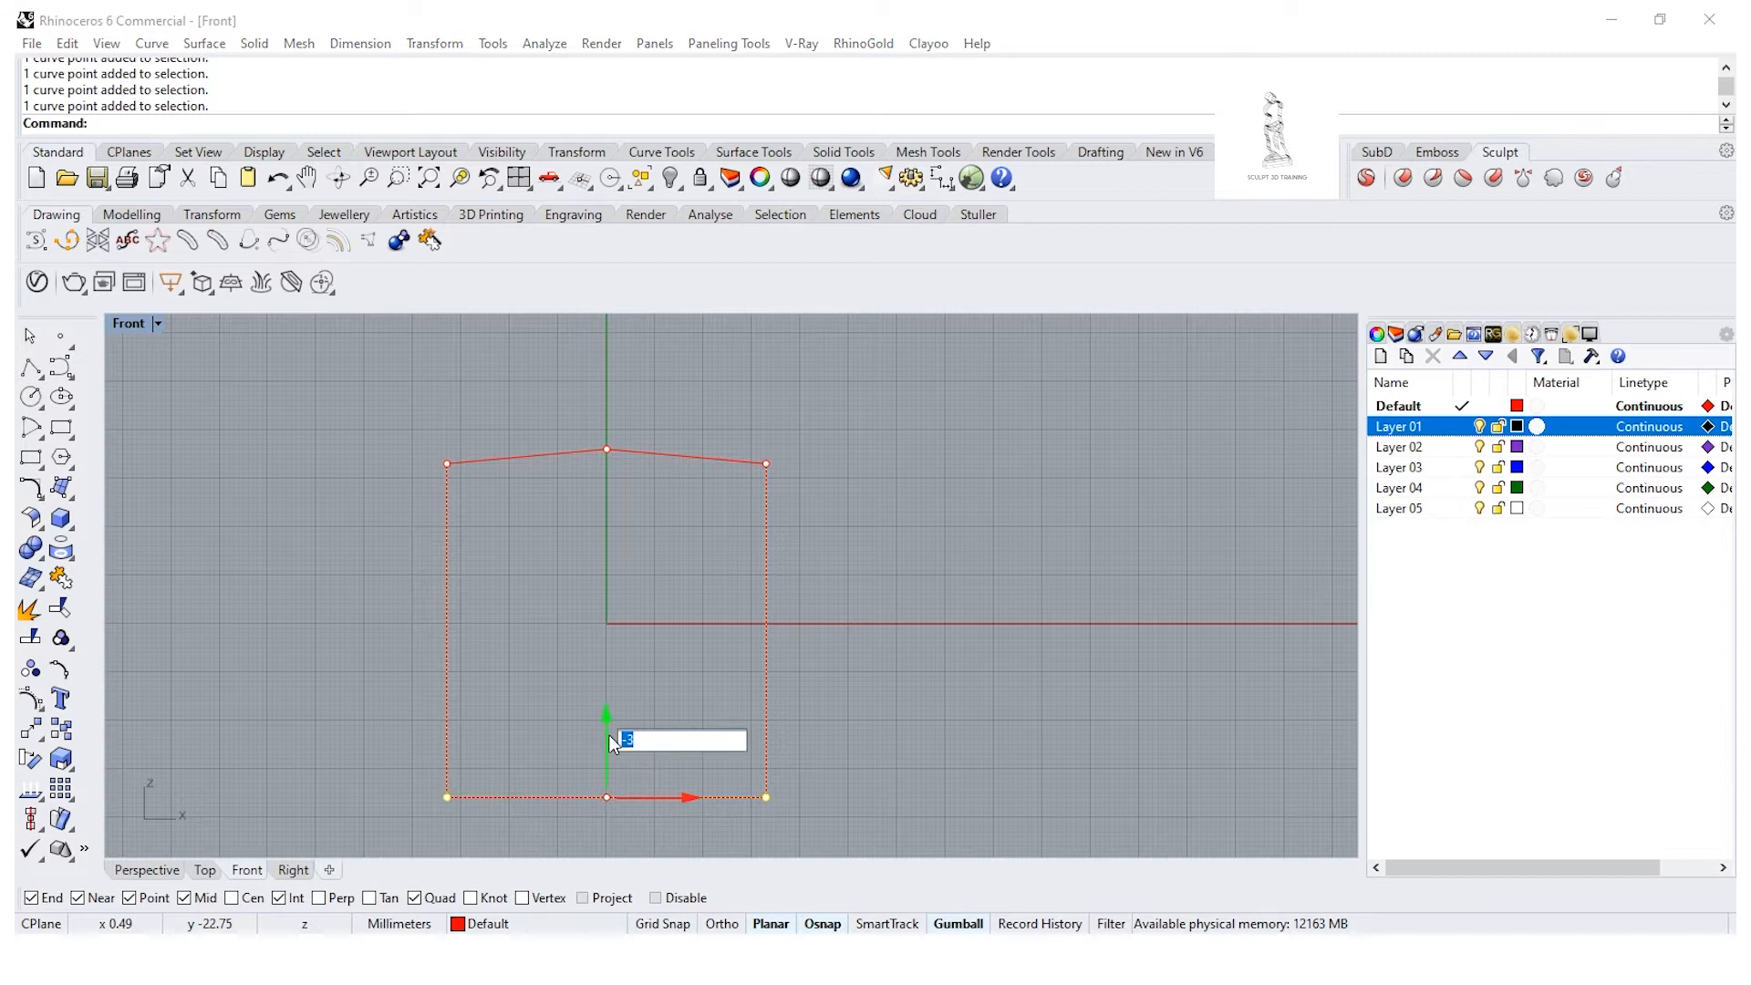
{"action": "key", "text": "Return"}
{"action": "key", "text": "Escape"}
{"action": "right_click_drag", "start_coordinate": [855, 703], "coordinate": [851, 680]}
{"action": "right_click_drag", "start_coordinate": [546, 574], "coordinate": [566, 540]}
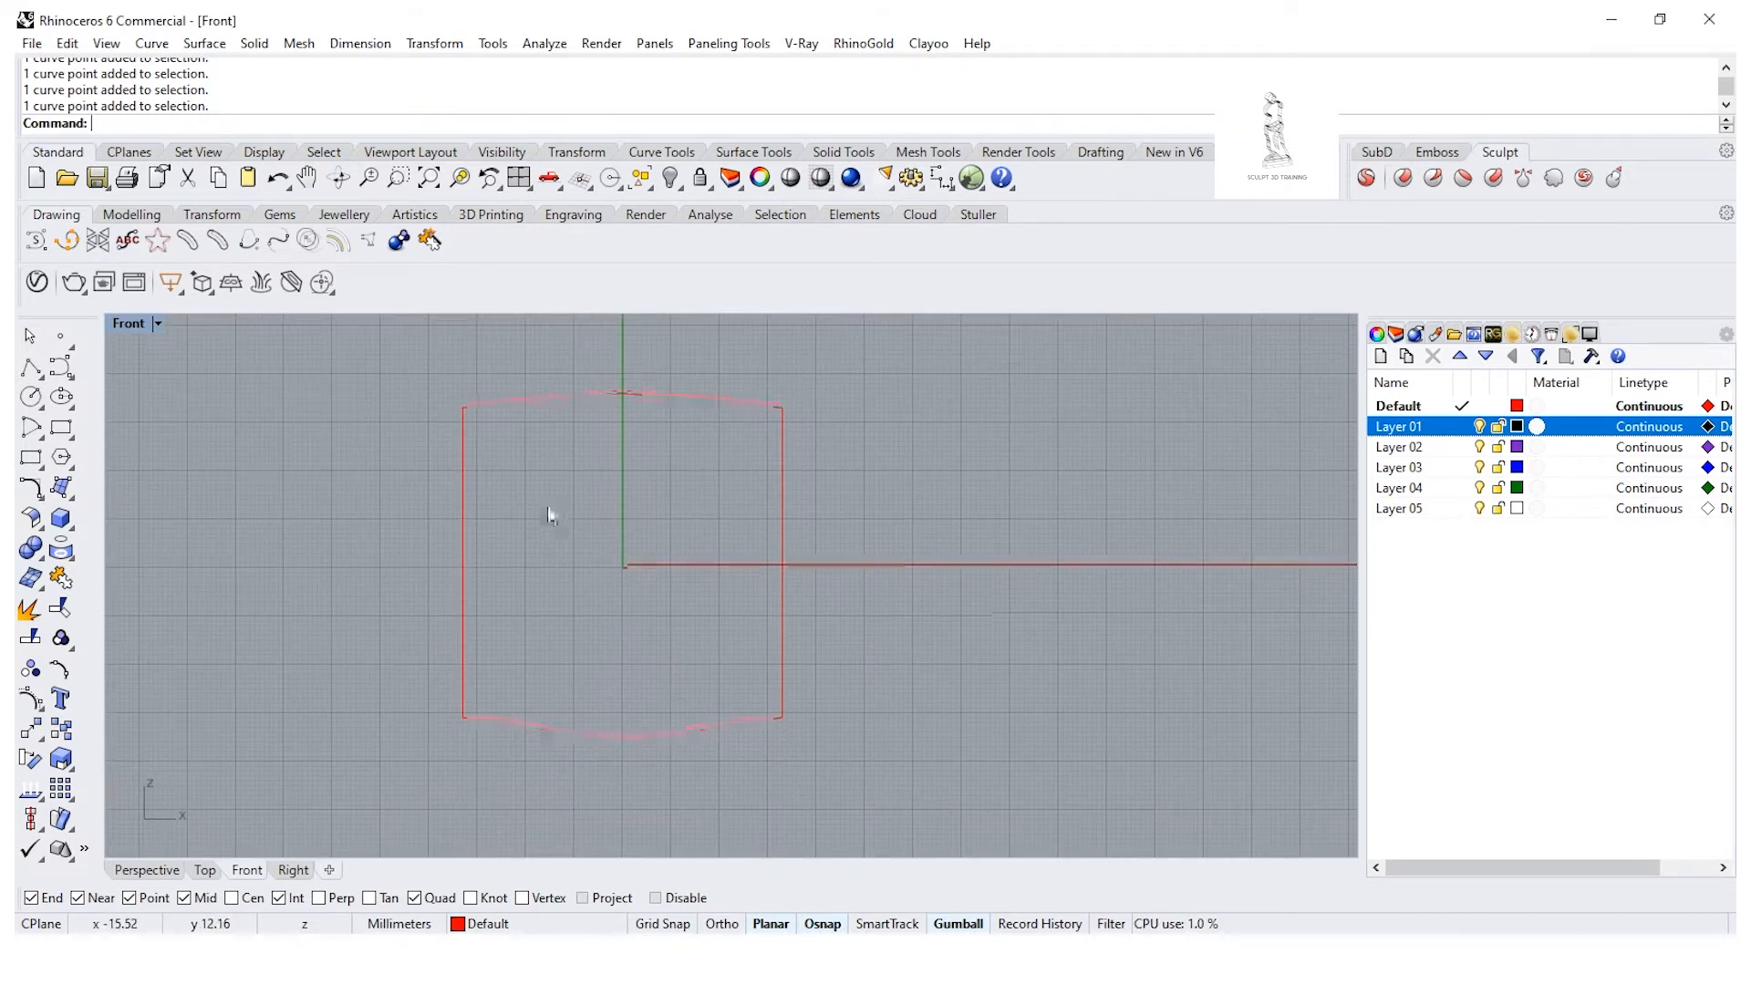
Step: Make Layer 01 the current layer and restore the four-viewport layout
{"action": "left_click", "coordinate": [1462, 426]}
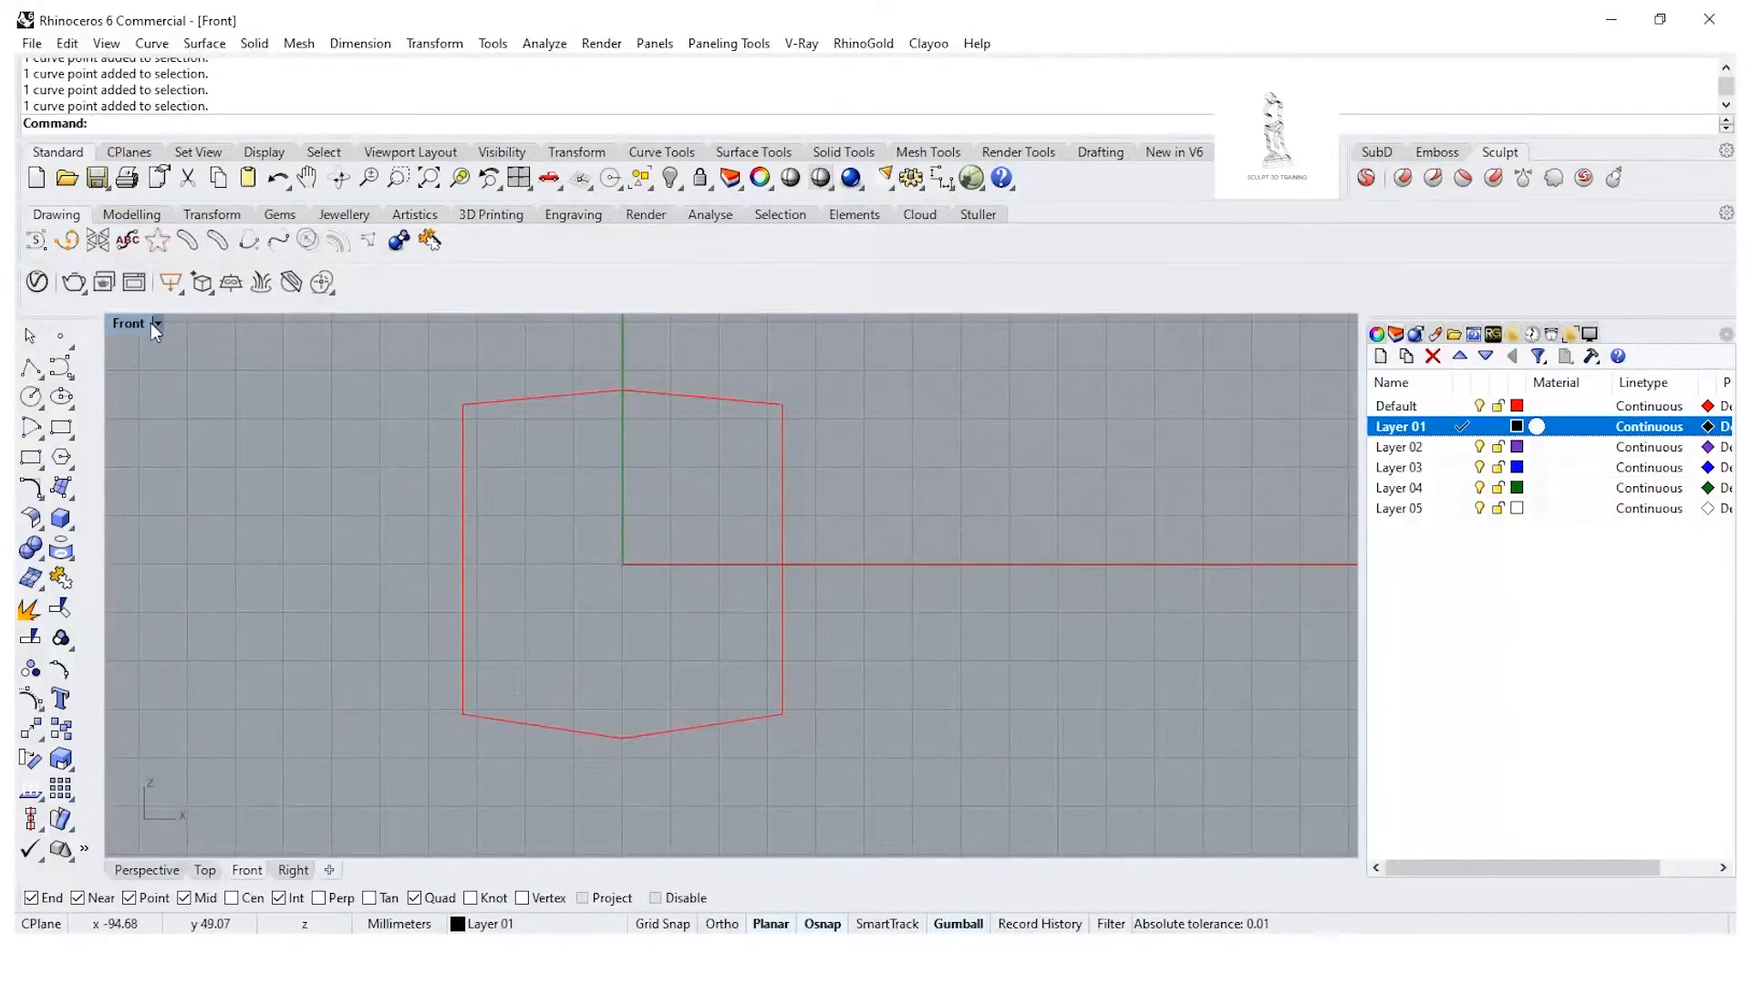
{"action": "double_click", "coordinate": [133, 320]}
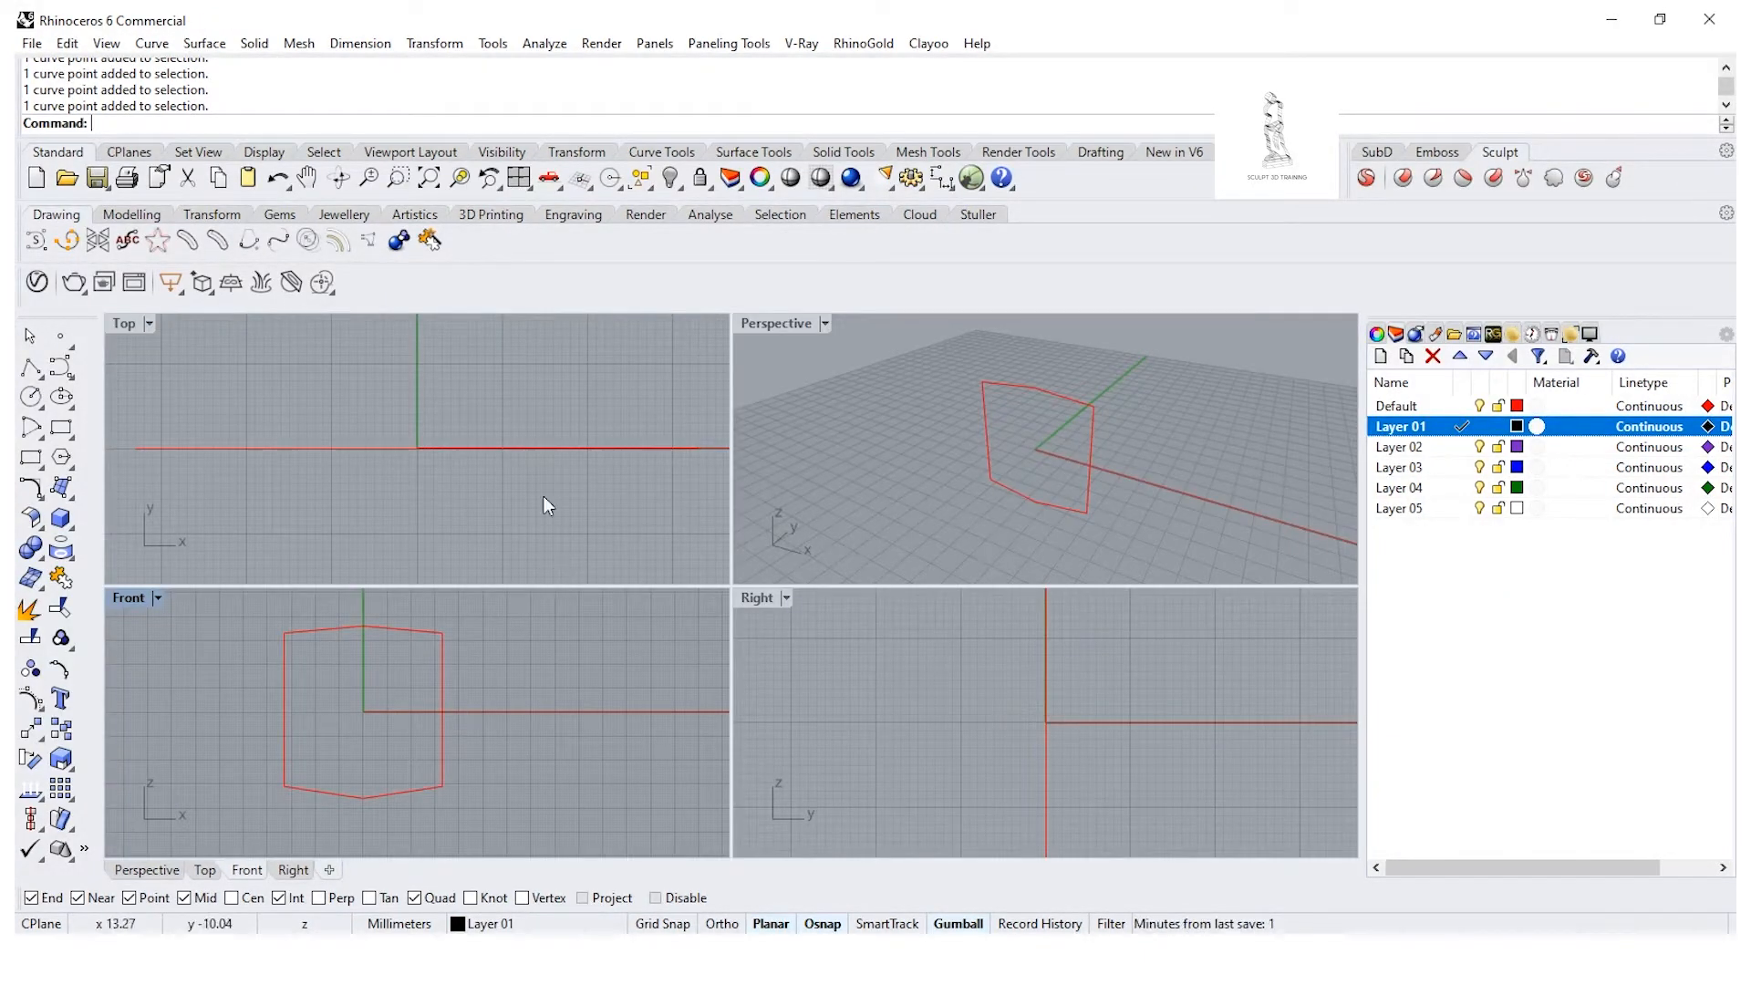
{"action": "scroll", "coordinate": [545, 496], "scroll_direction": "down", "scroll_amount": 8}
{"action": "scroll", "coordinate": [907, 661], "scroll_direction": "down", "scroll_amount": 19}
{"action": "right_click_drag", "start_coordinate": [911, 661], "coordinate": [929, 691]}
{"action": "scroll", "coordinate": [929, 689], "scroll_direction": "up", "scroll_amount": 4}
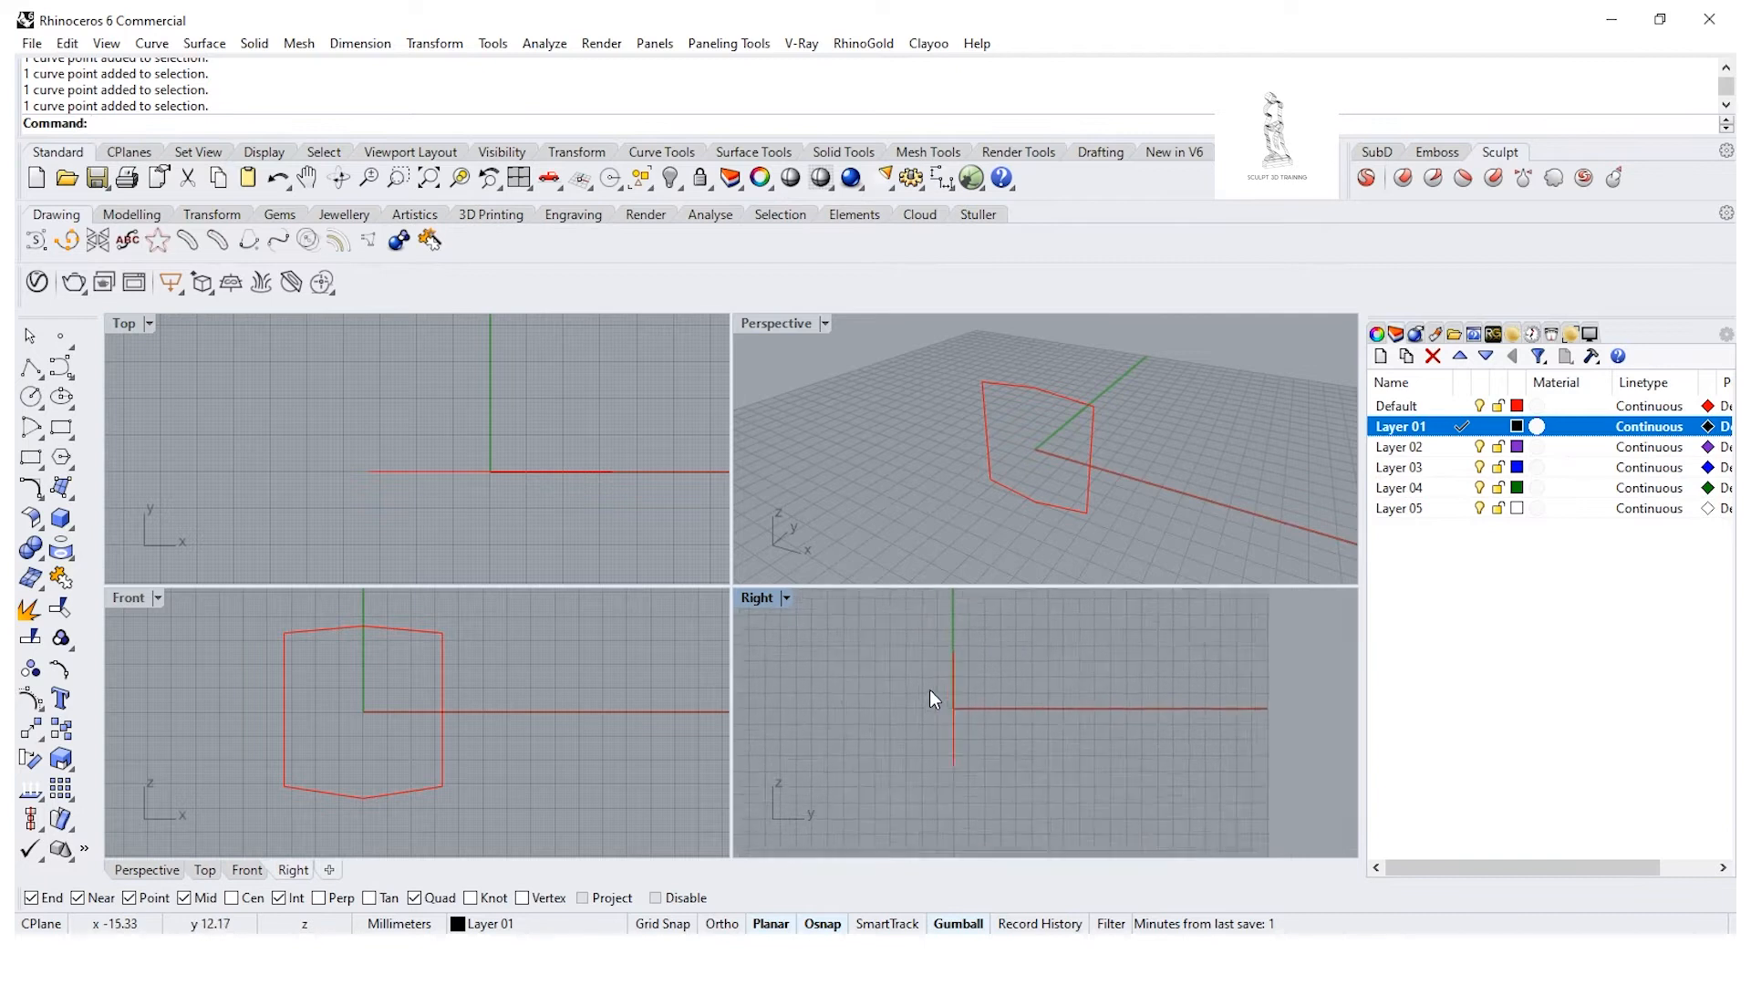
{"action": "scroll", "coordinate": [946, 681], "scroll_direction": "up", "scroll_amount": 3}
Step: Extrude the six-sided outline straight as a solid 16 mm deep, to one side only, on Layer 01
{"action": "left_click", "coordinate": [948, 681]}
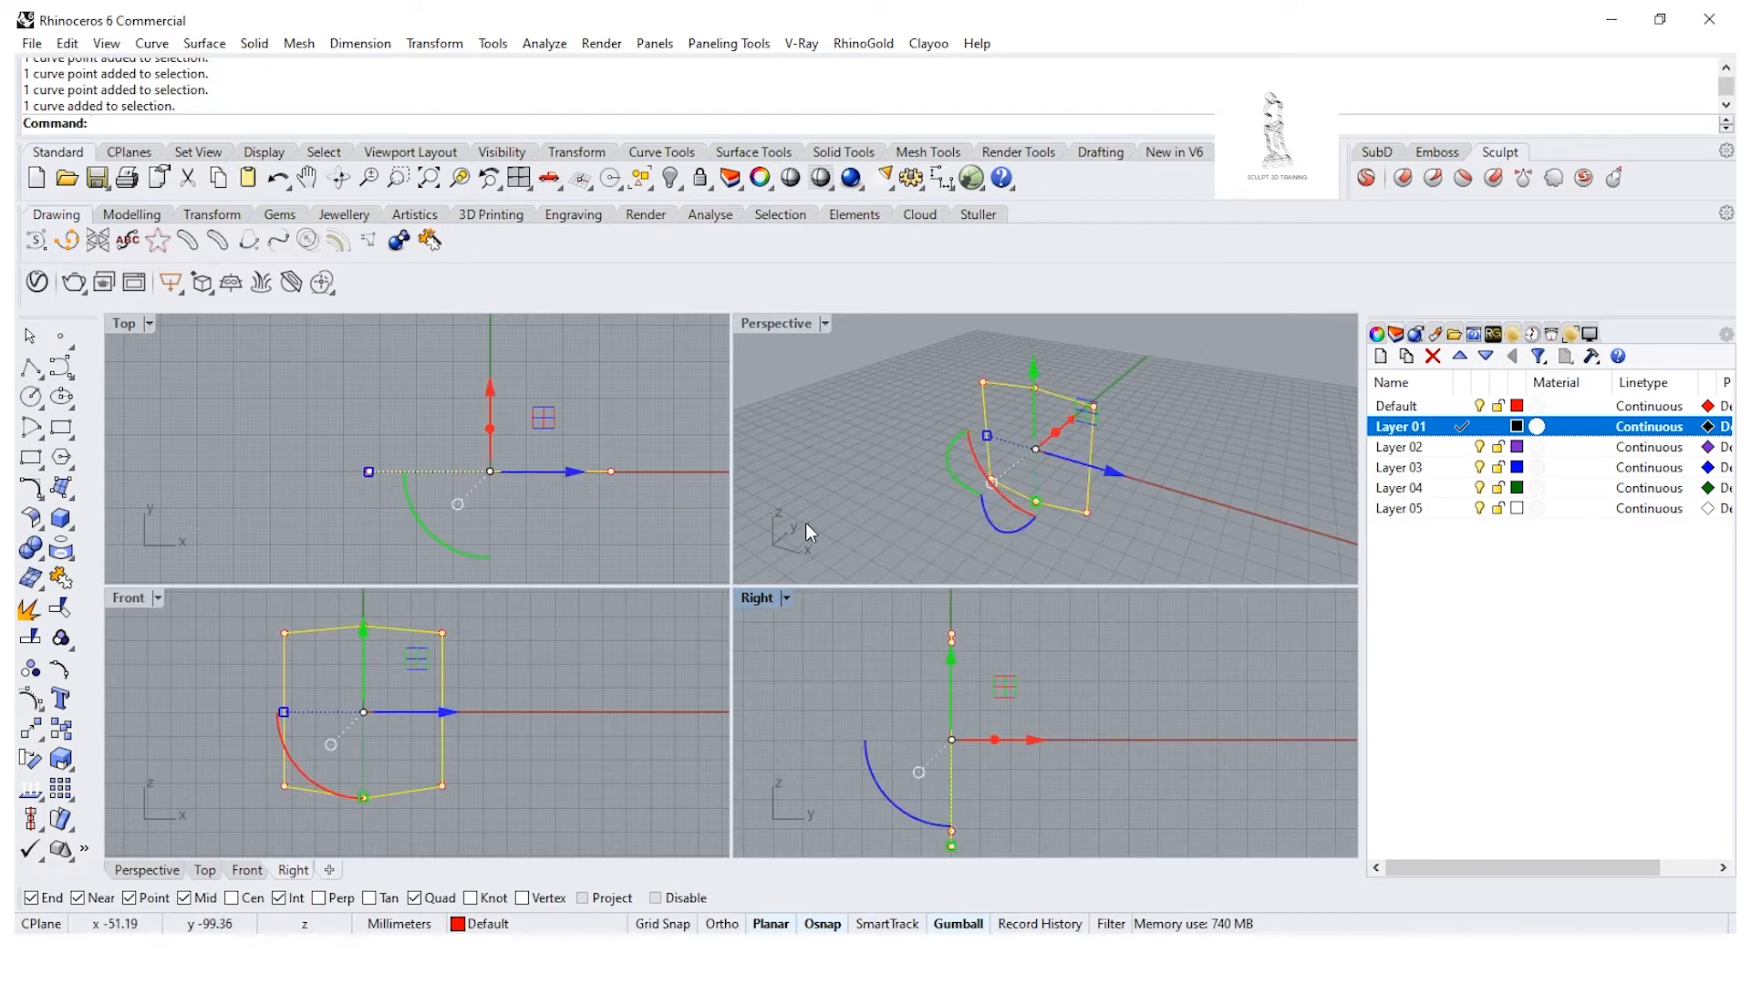
{"action": "left_click", "coordinate": [255, 44]}
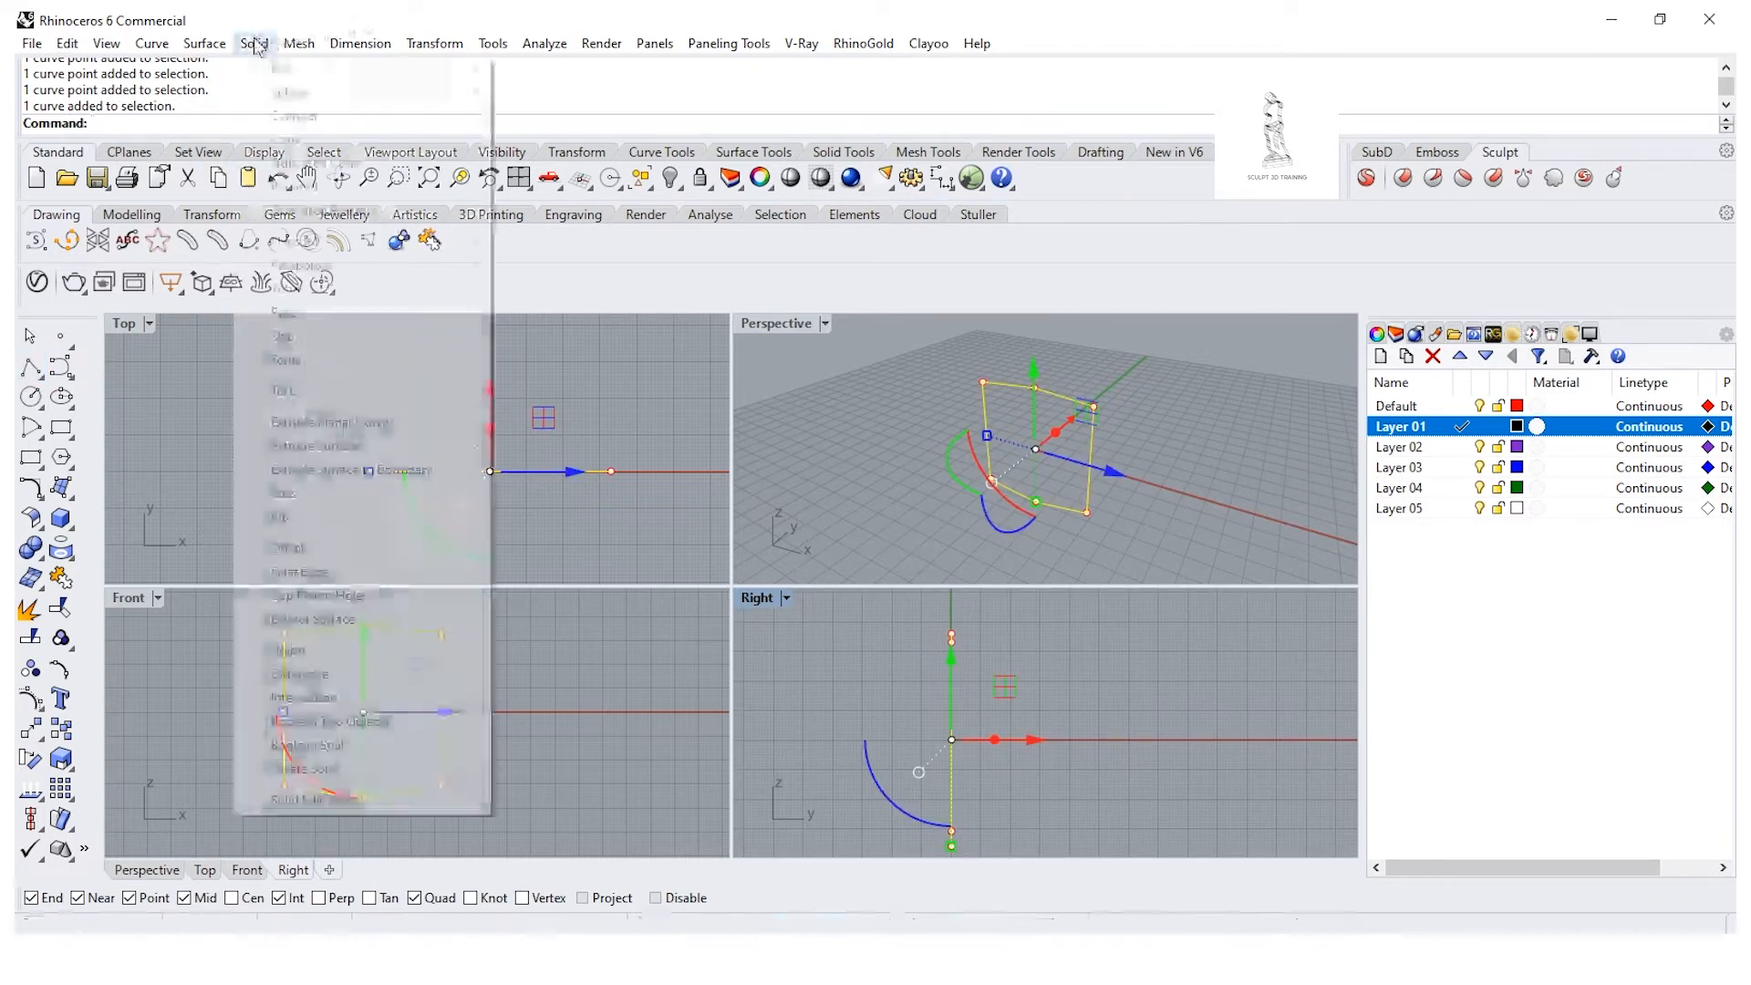
{"action": "mouse_move", "coordinate": [450, 423]}
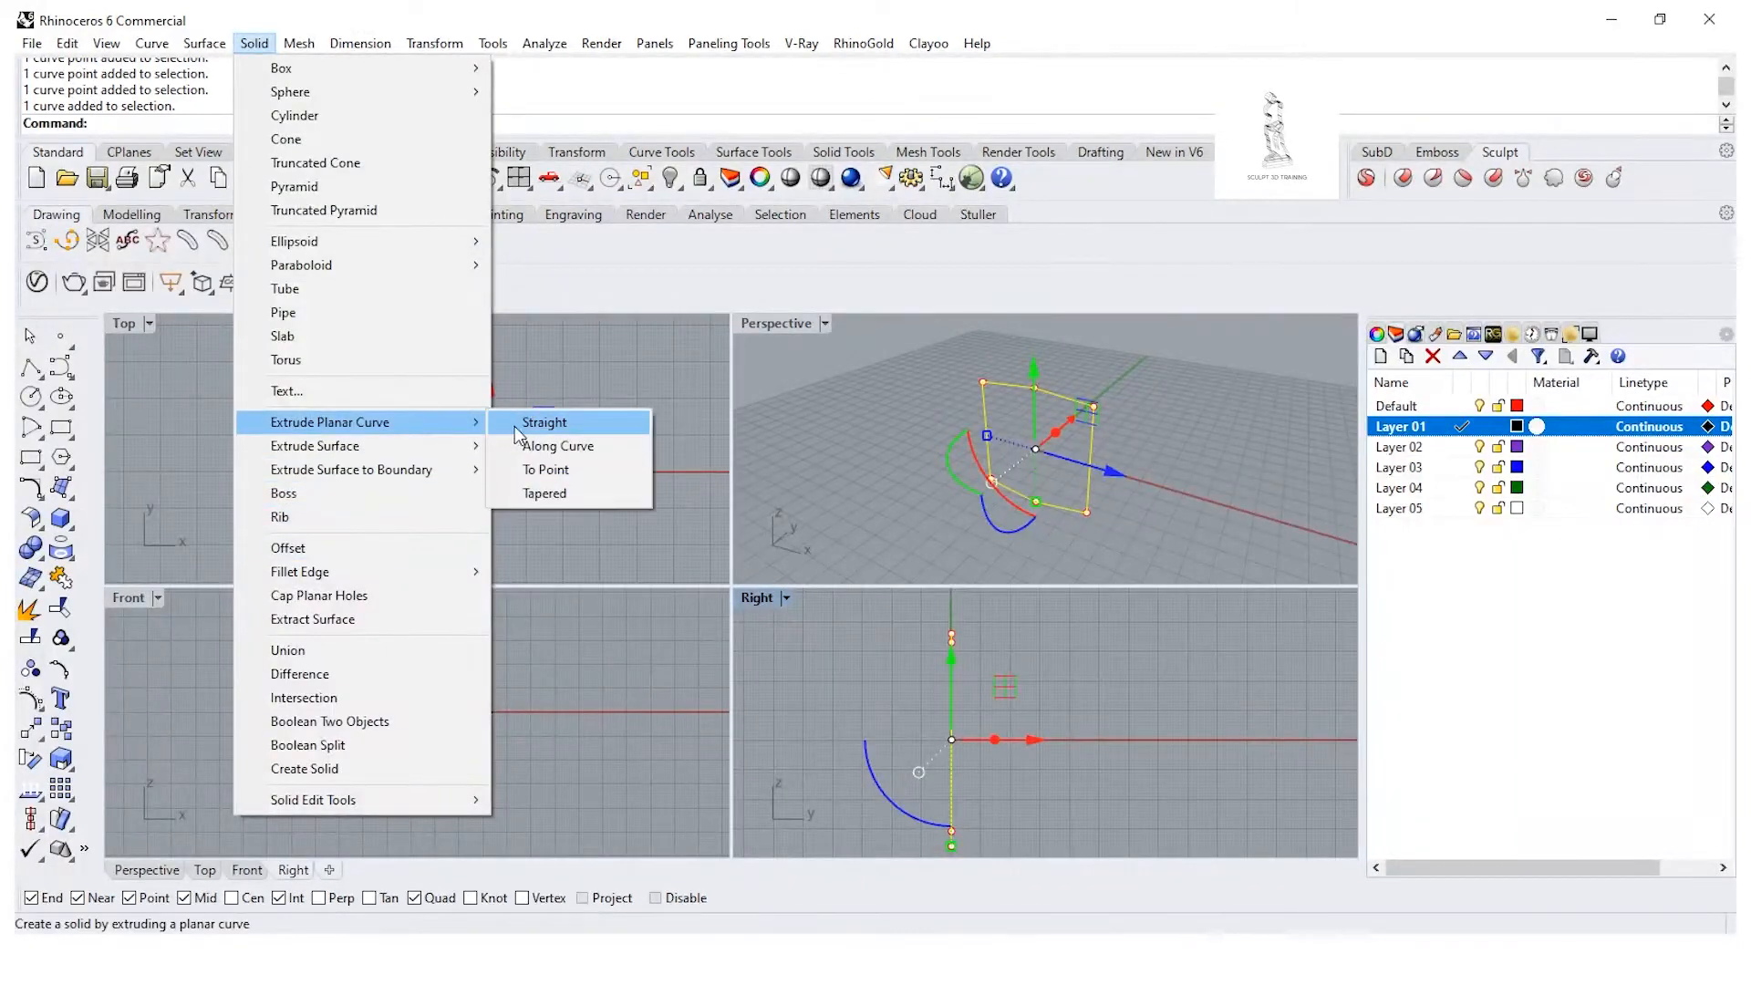
{"action": "left_click", "coordinate": [516, 425]}
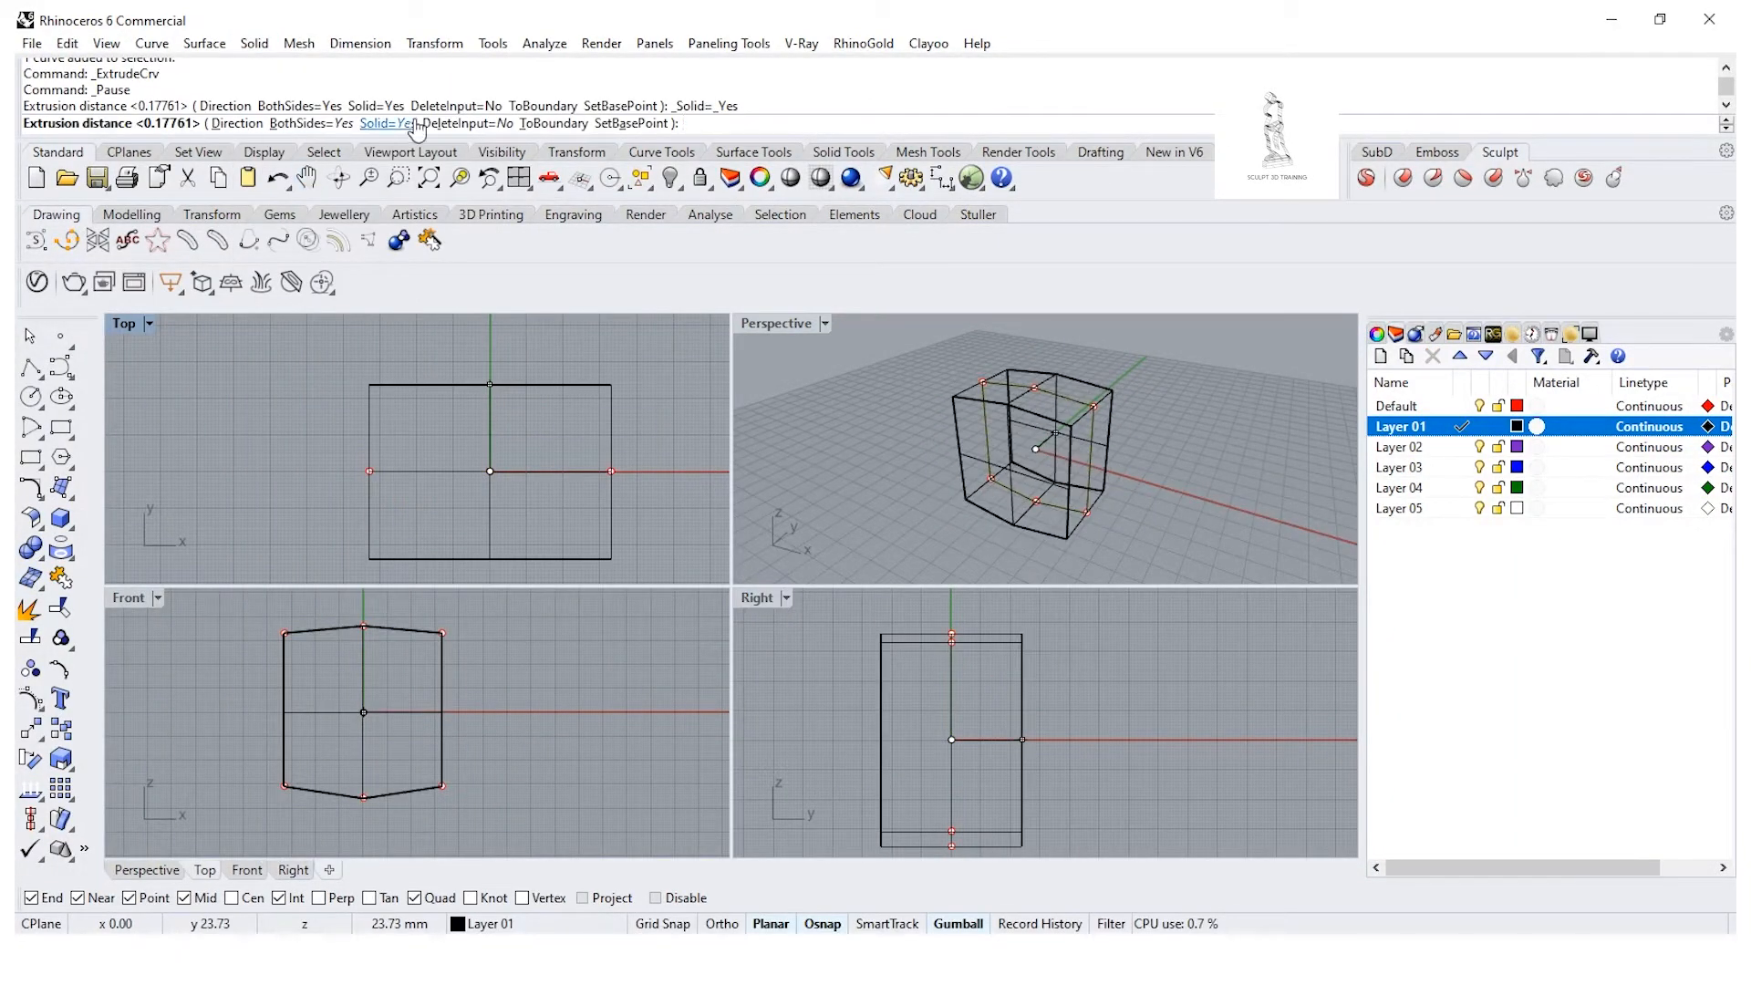
{"action": "left_click", "coordinate": [310, 123]}
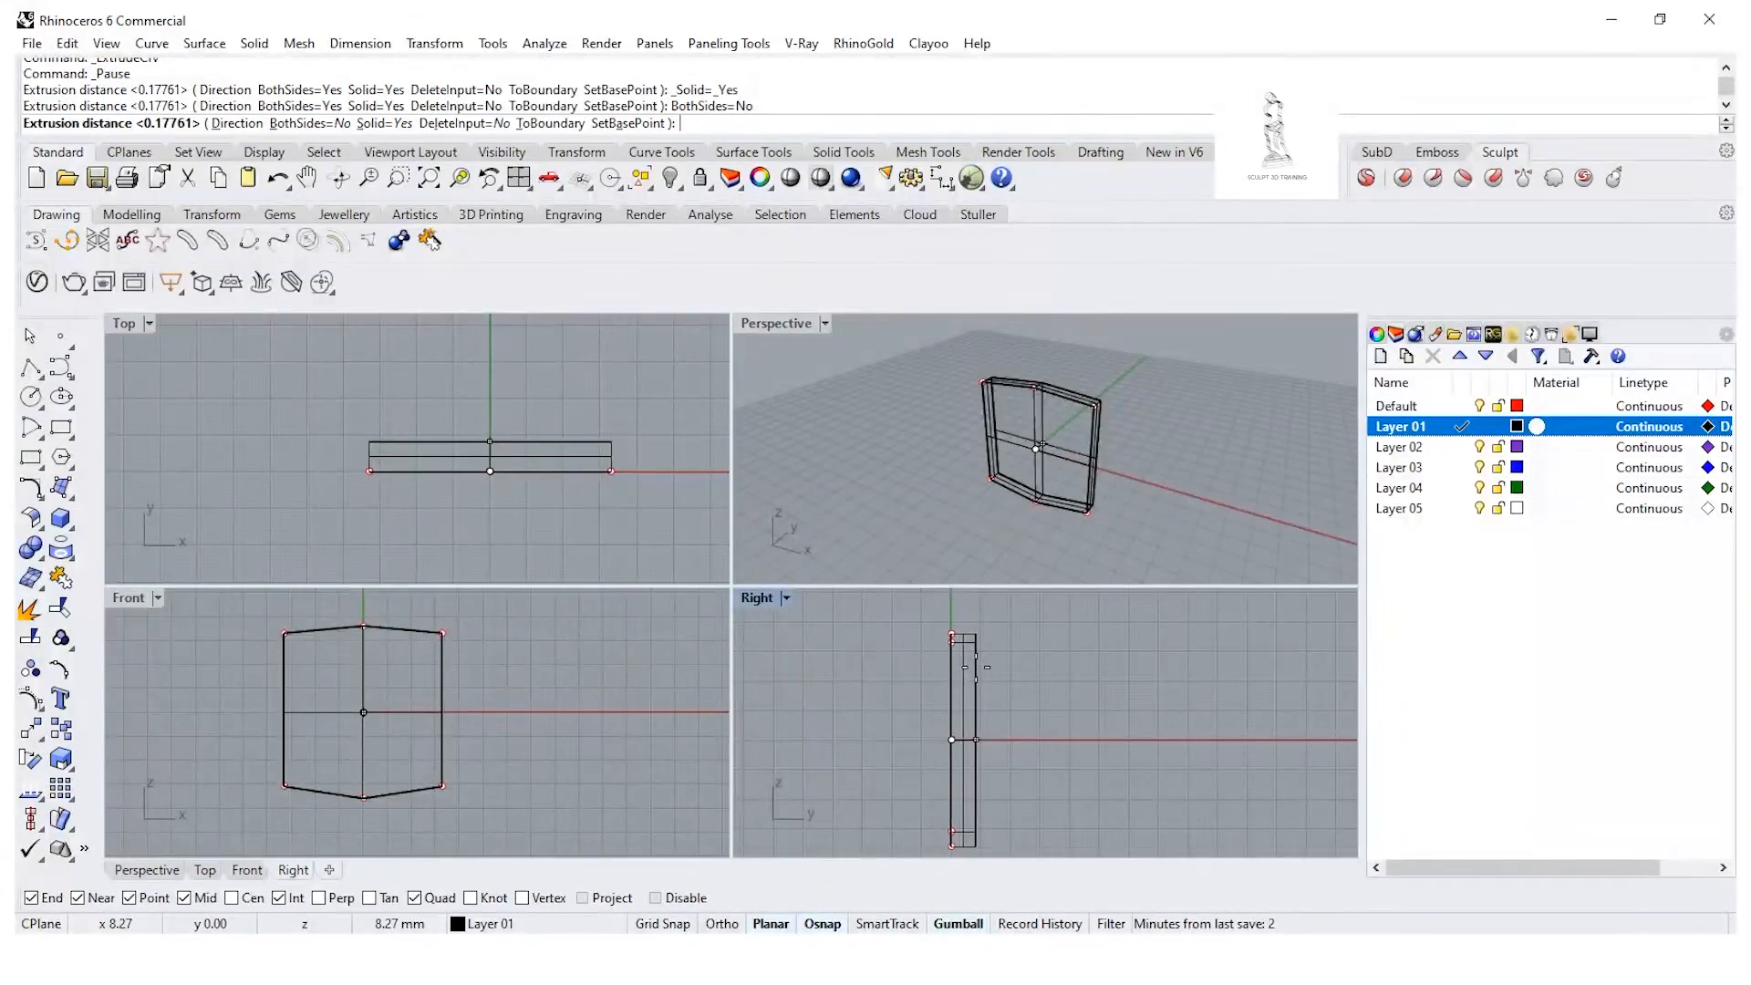
{"action": "type", "text": "16"}
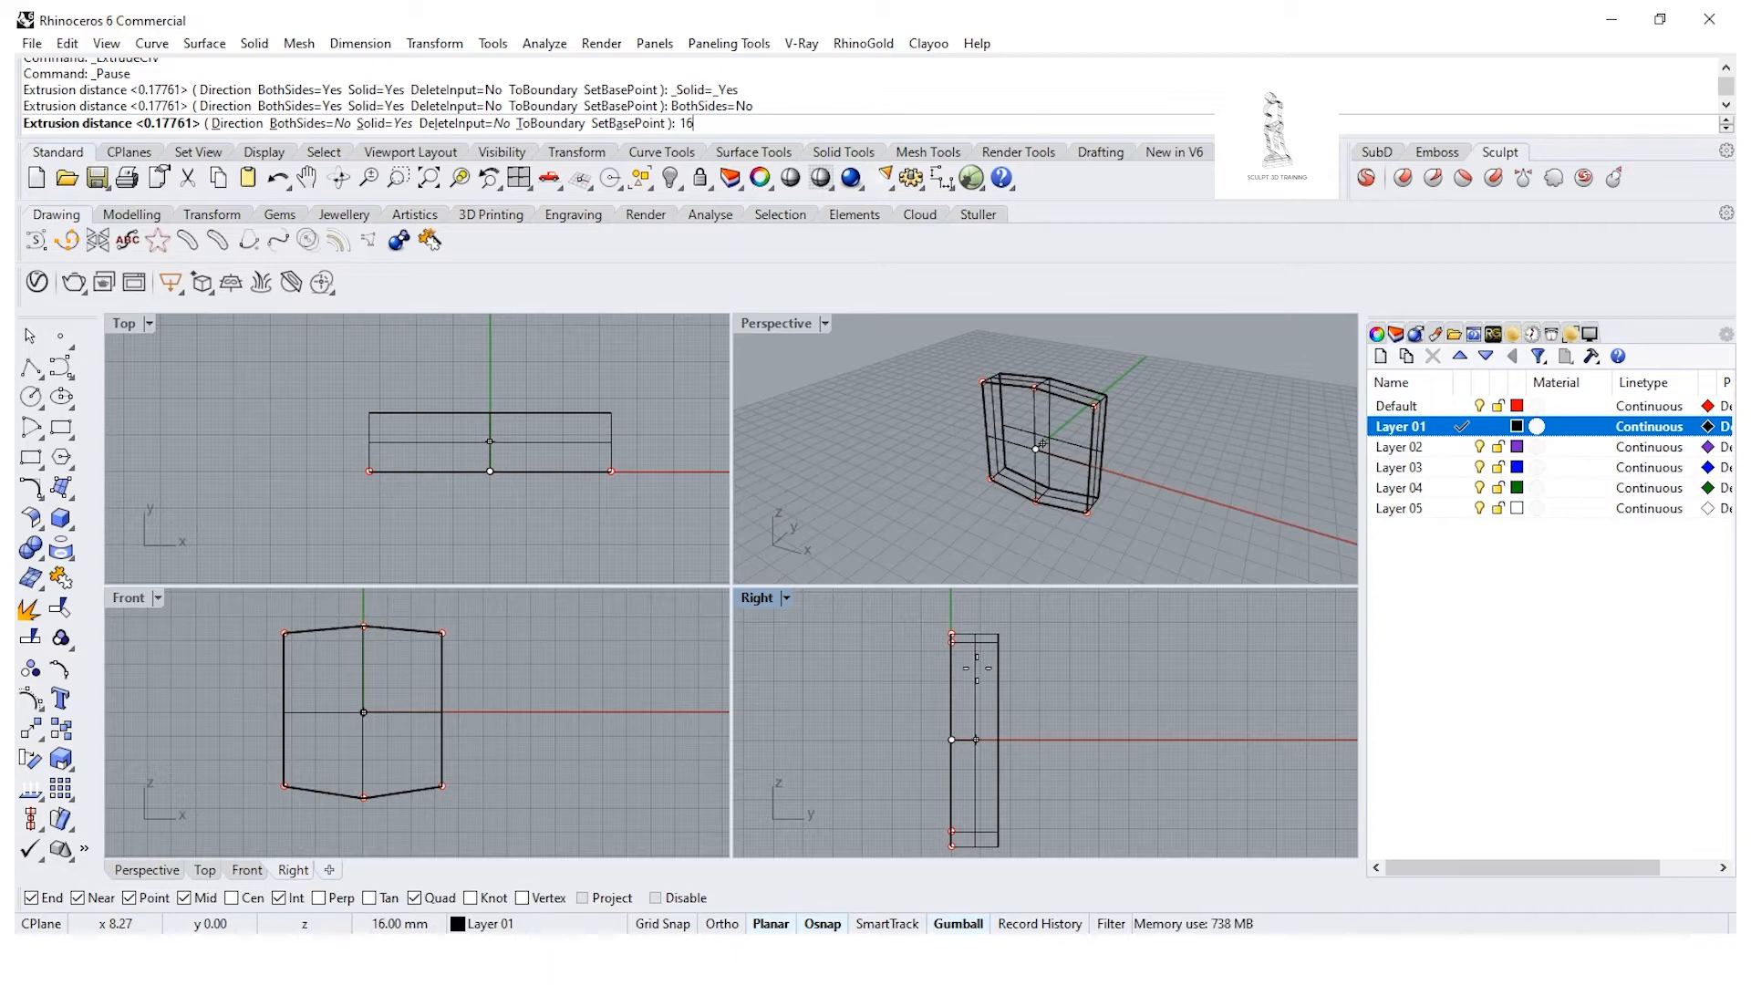
{"action": "key", "text": "Return"}
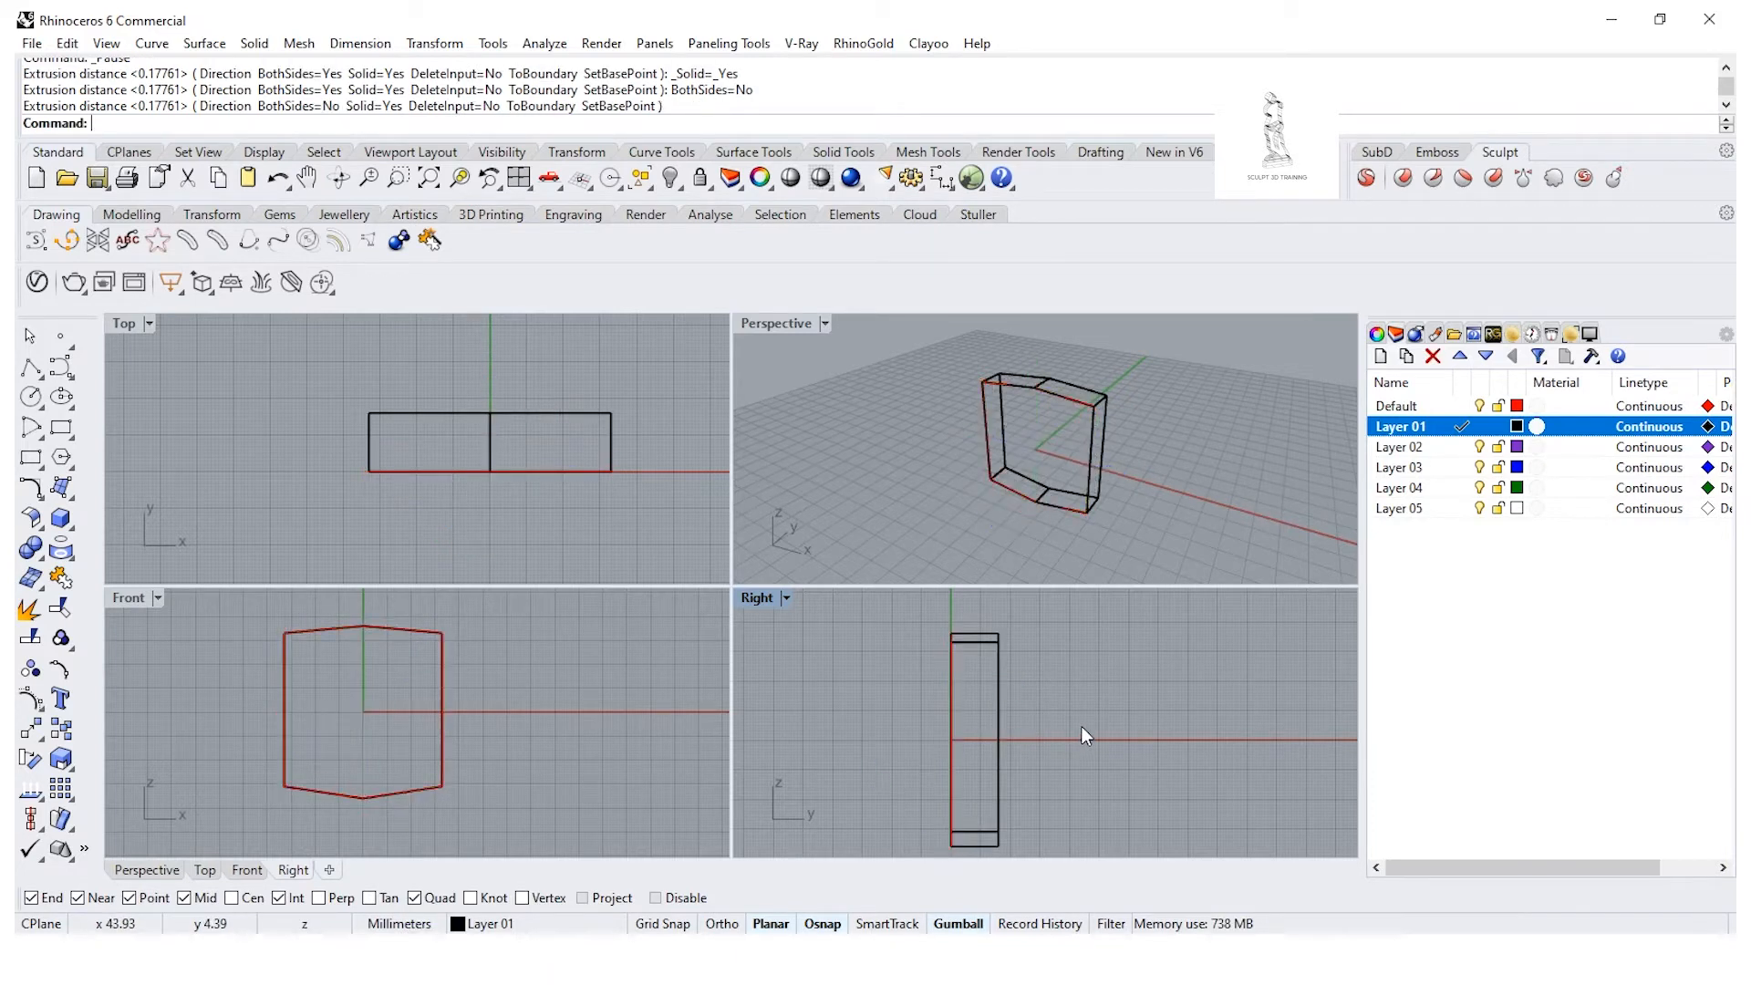
Step: Set the Perspective viewport's display mode to Shaded to show the extruded body as a solid
{"action": "left_click", "coordinate": [826, 324]}
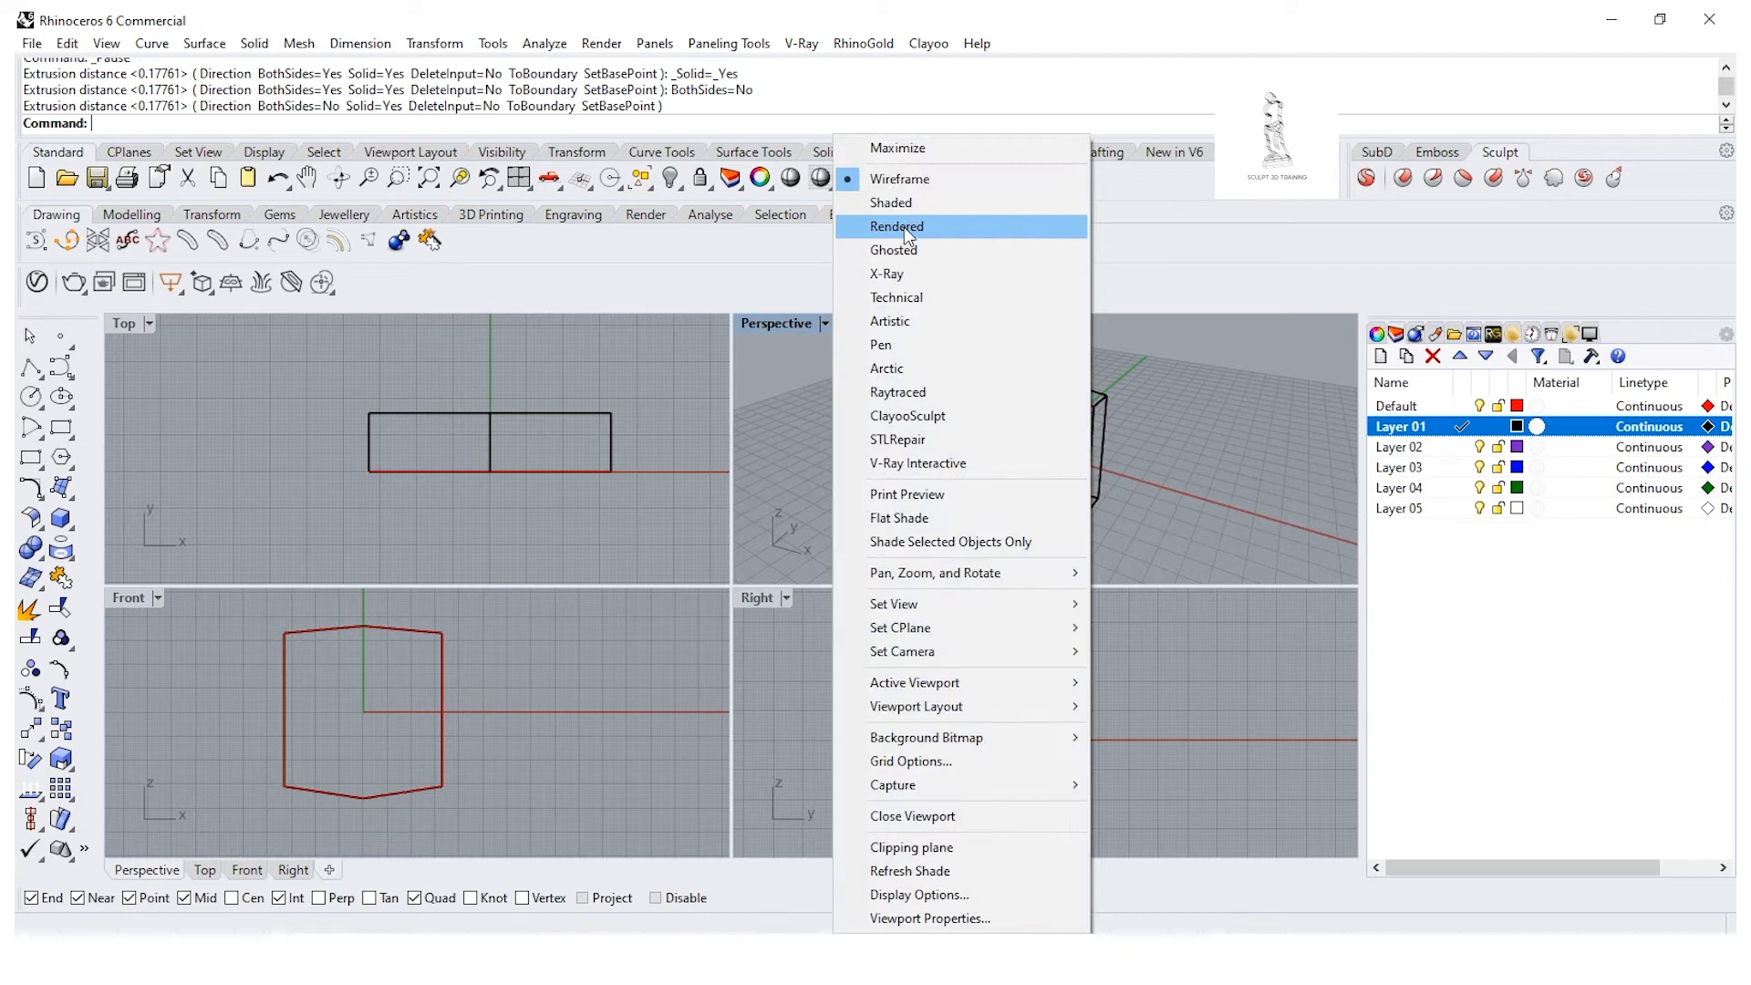
{"action": "left_click", "coordinate": [865, 226]}
{"action": "left_click", "coordinate": [824, 325]}
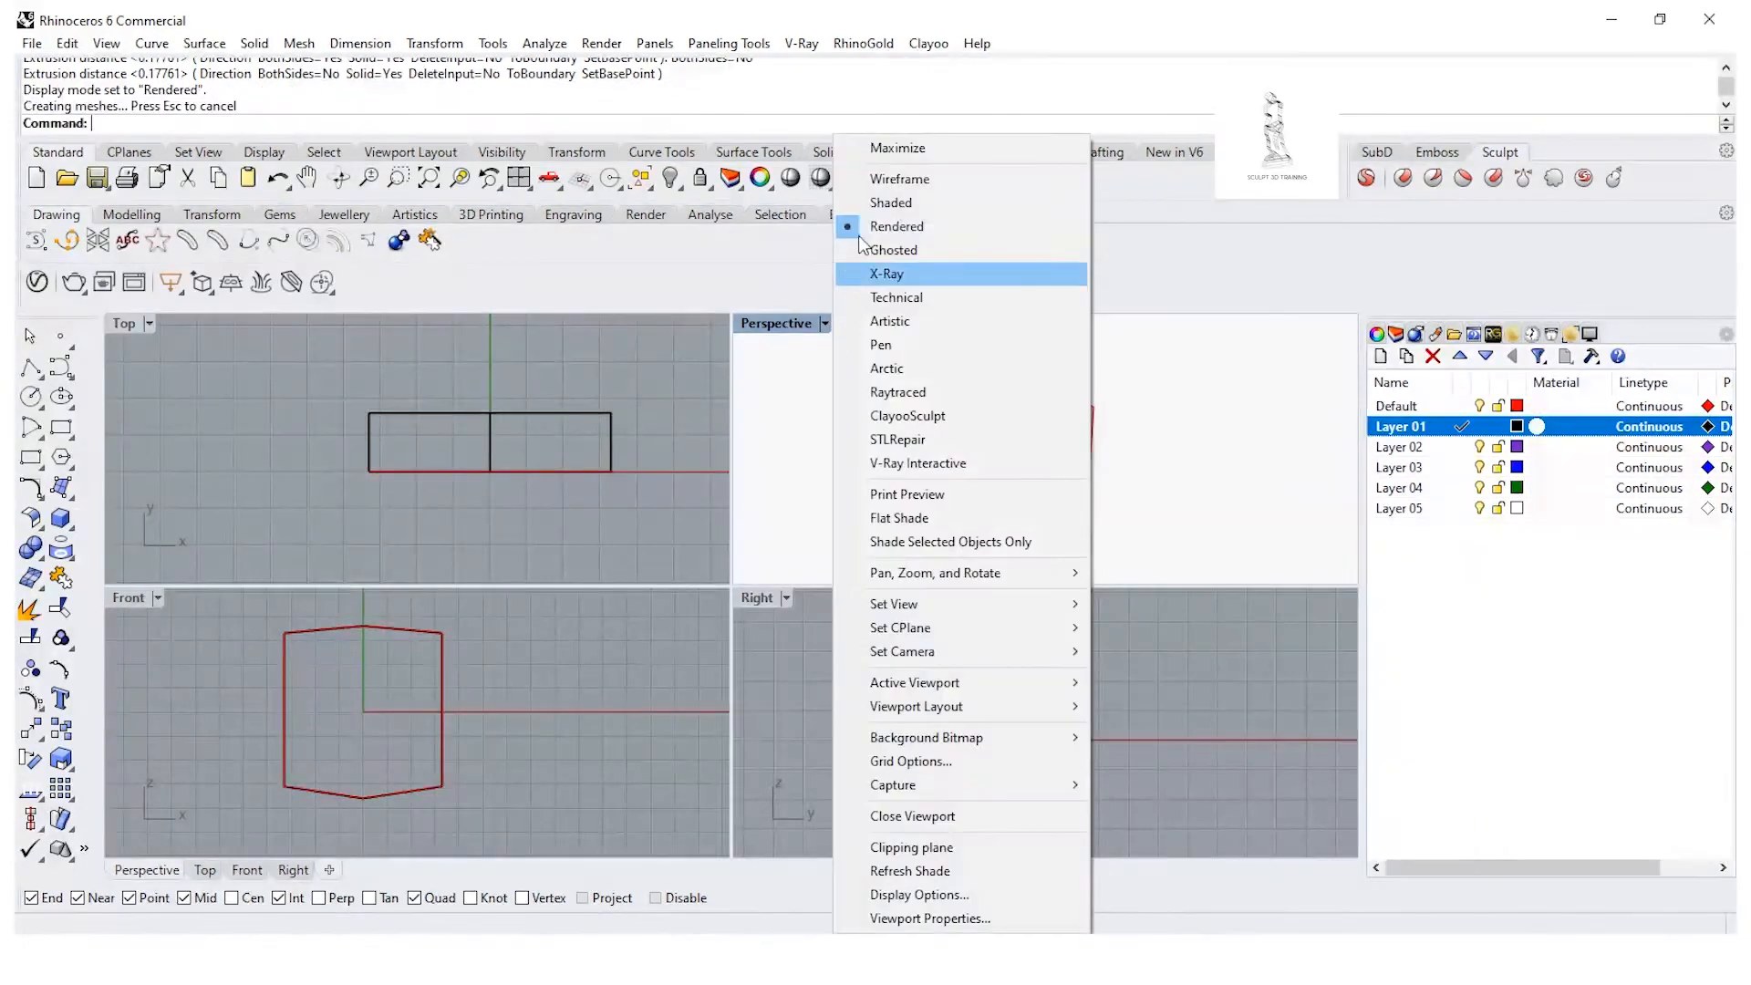
{"action": "left_click", "coordinate": [902, 203]}
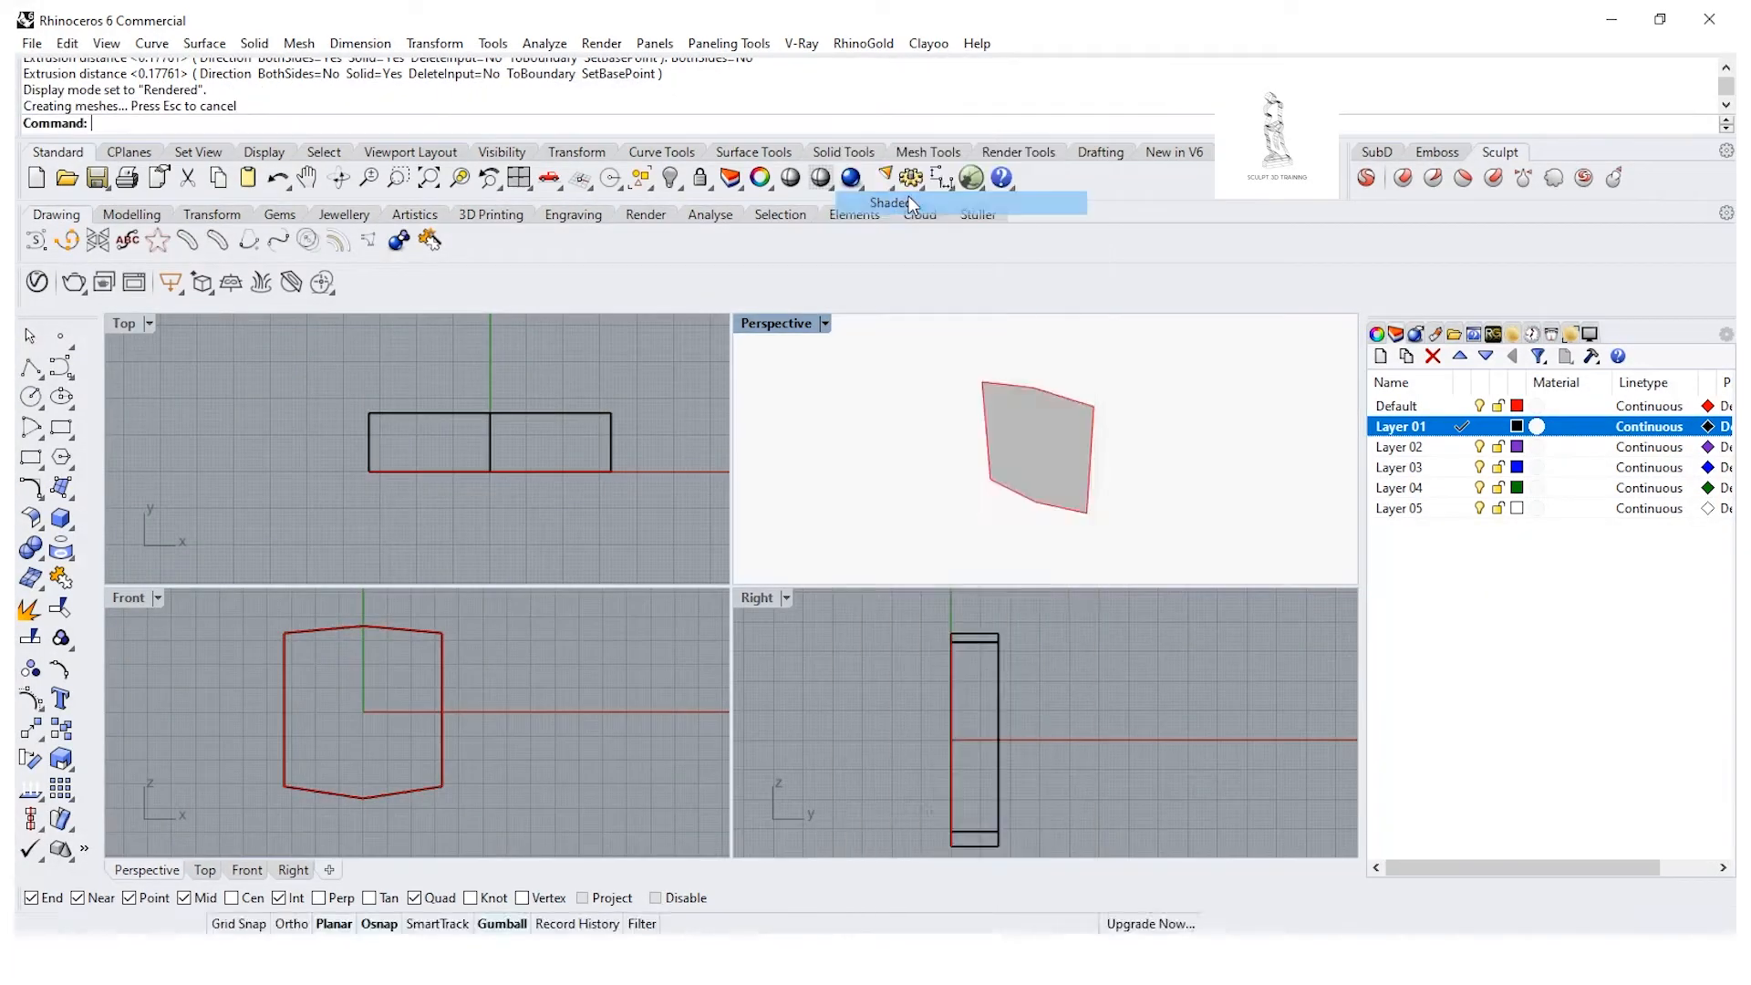
{"action": "right_click_drag", "start_coordinate": [981, 464], "coordinate": [948, 466]}
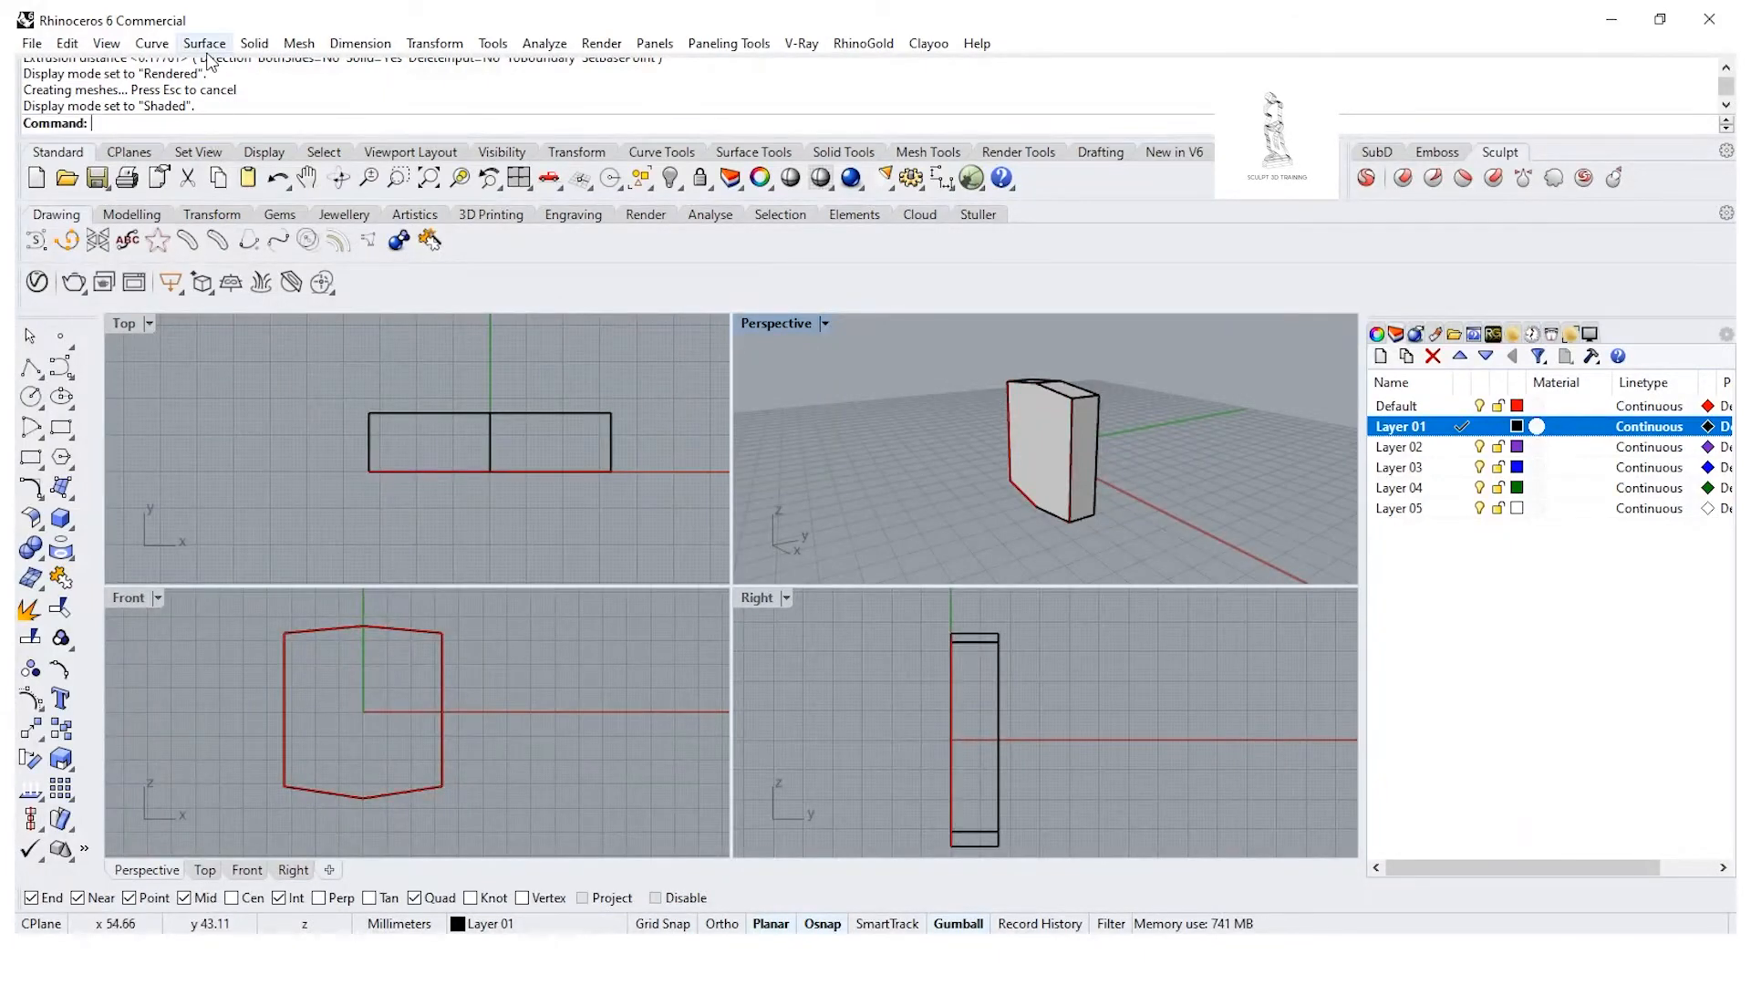
Step: Start an edge fillet with a radius of 5 mm and turn off the Default layer
{"action": "left_click", "coordinate": [255, 43]}
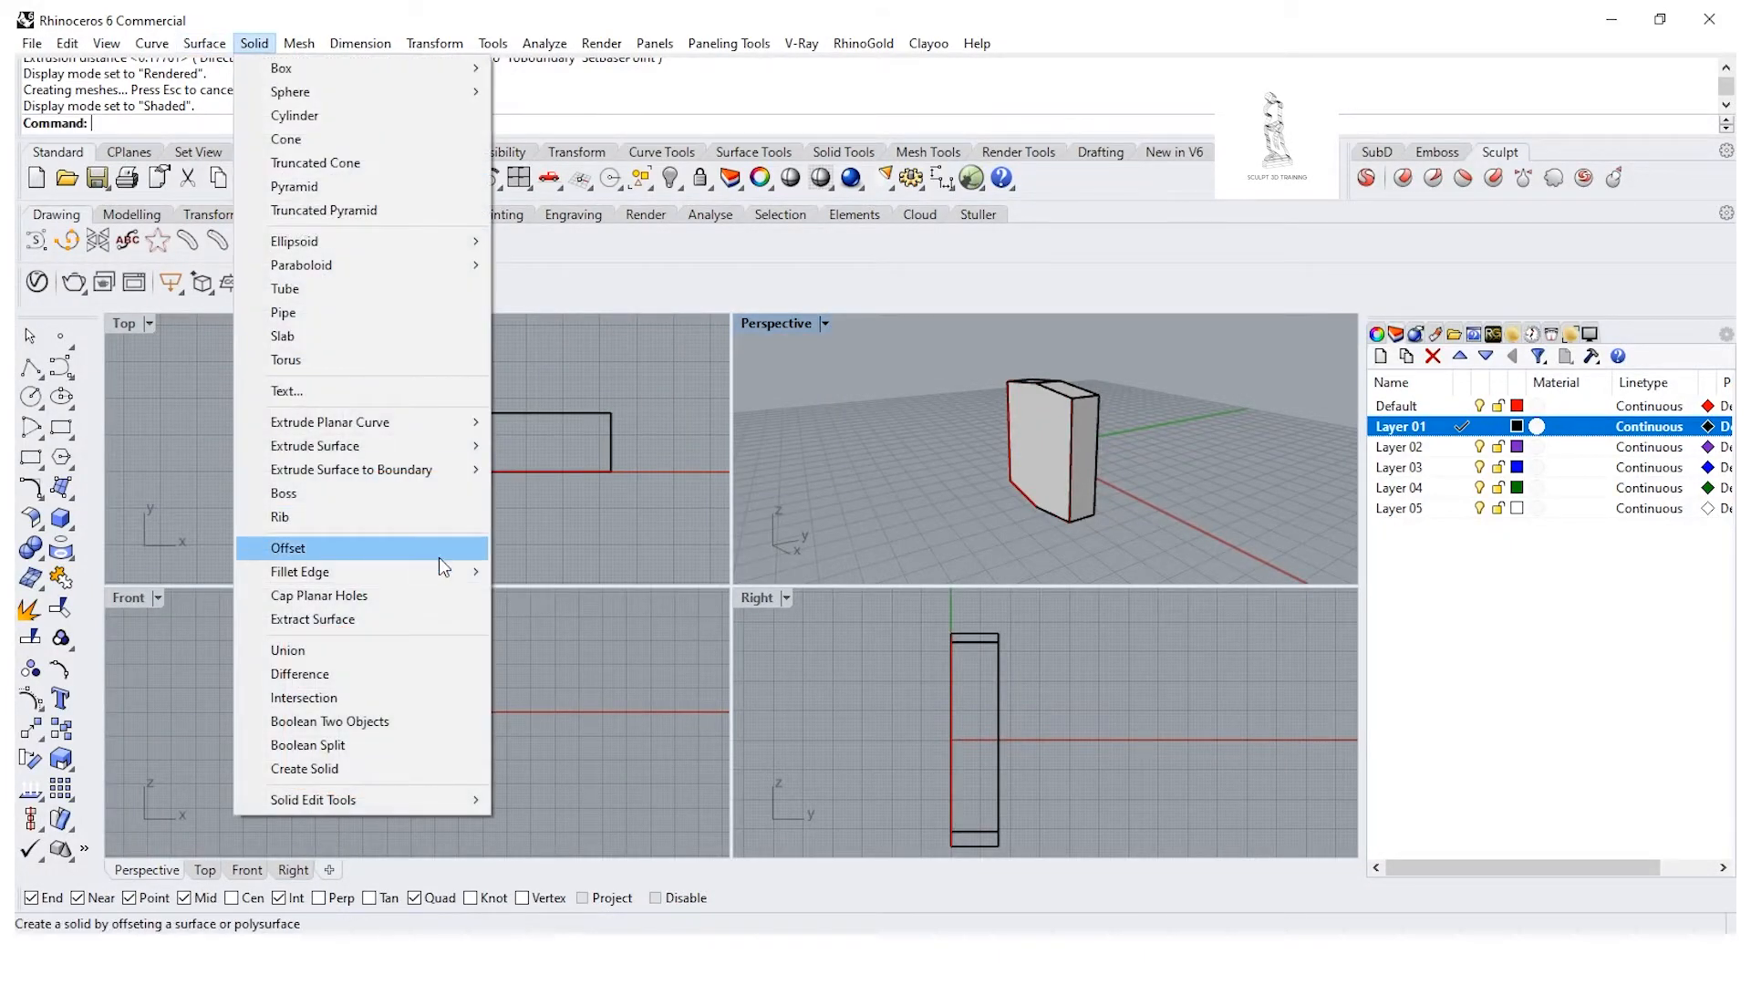
{"action": "mouse_move", "coordinate": [445, 566]}
{"action": "left_click", "coordinate": [512, 571]}
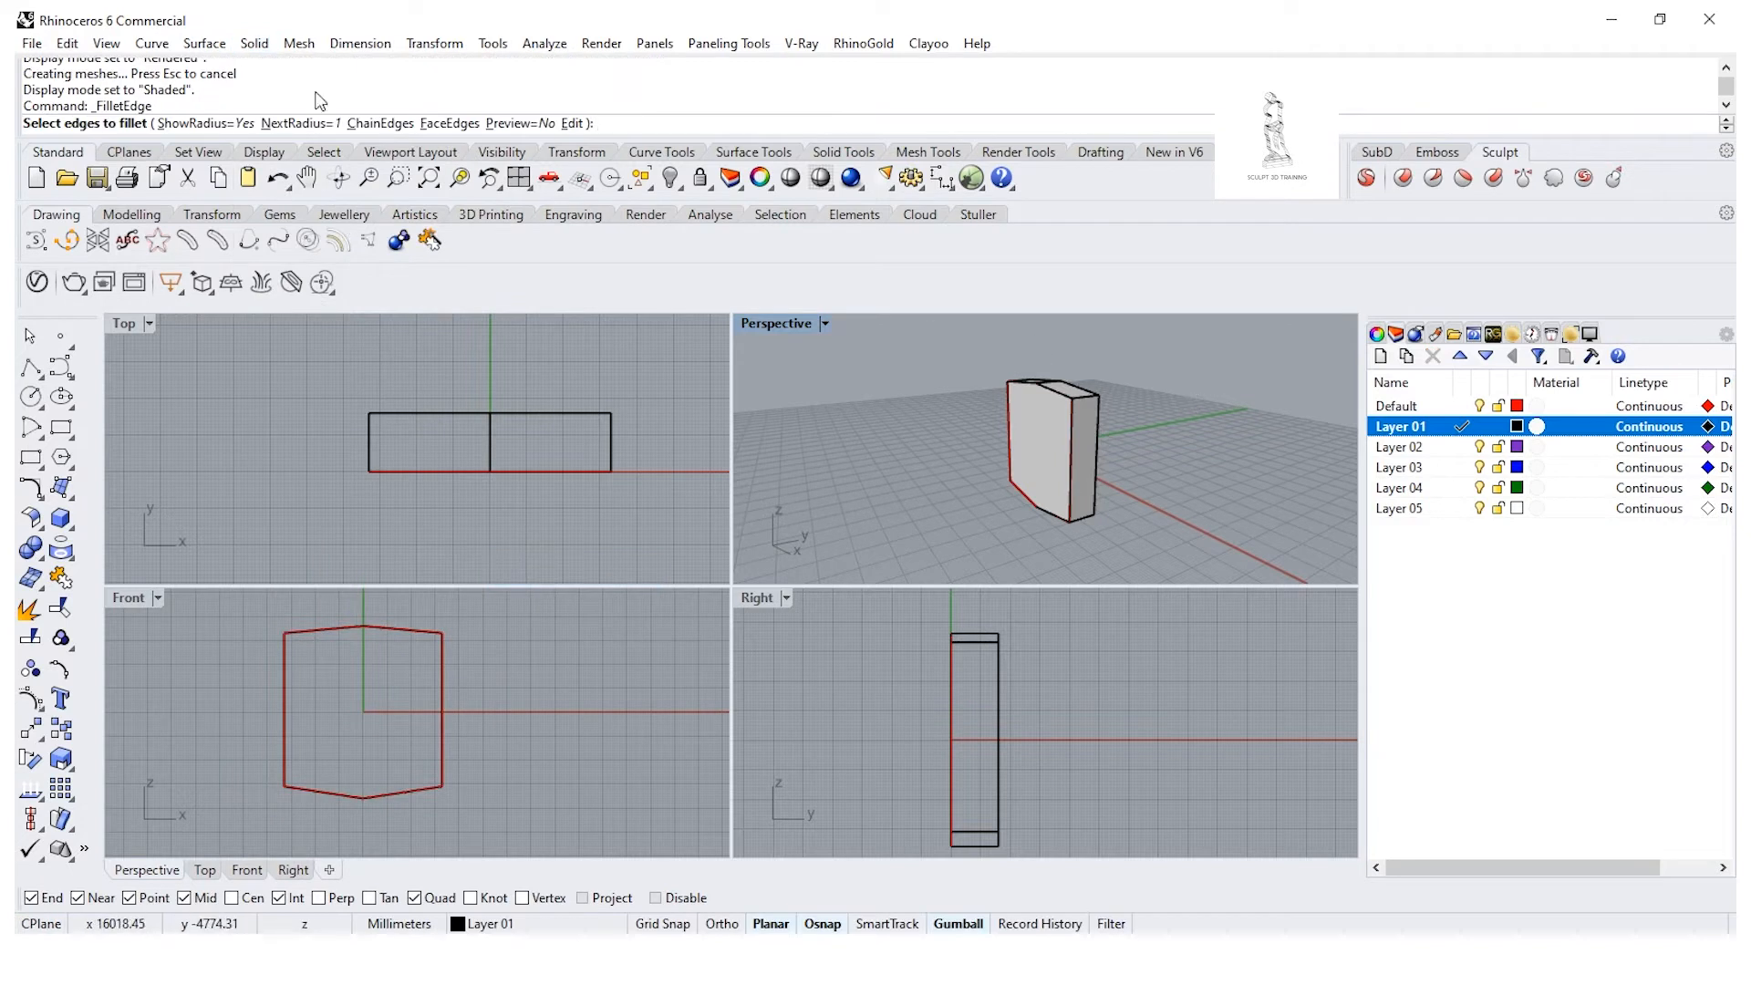
{"action": "type", "text": "5"}
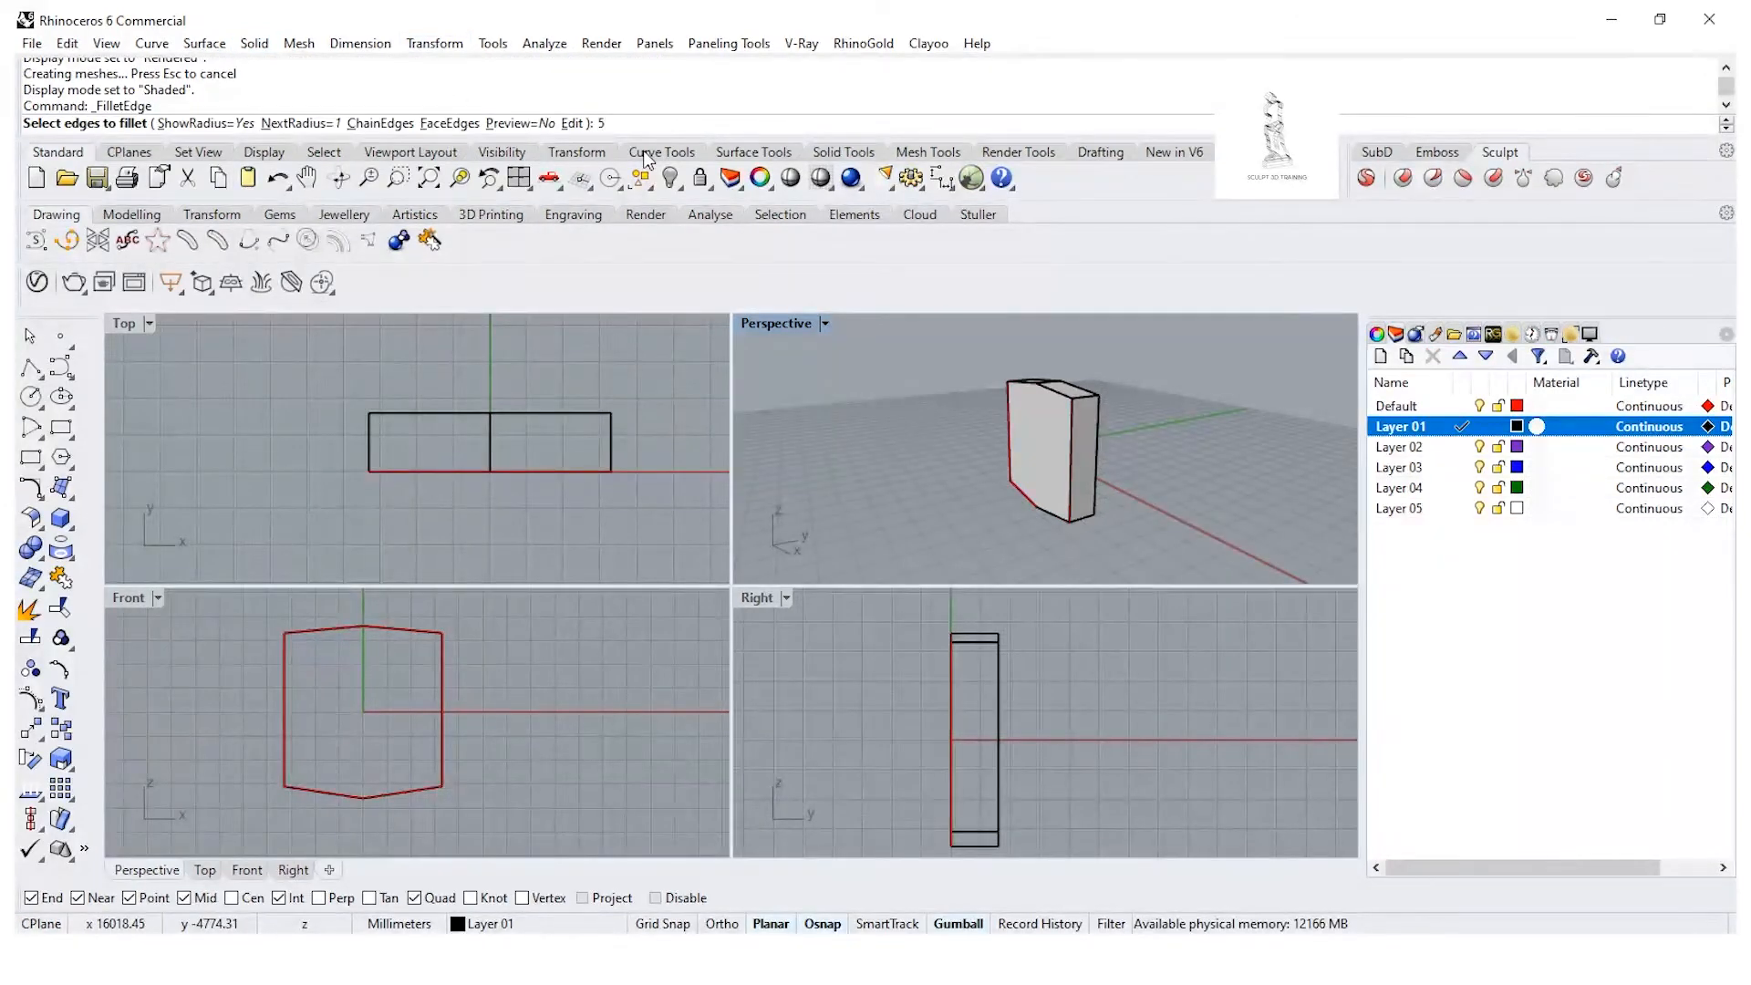
{"action": "key", "text": "Return"}
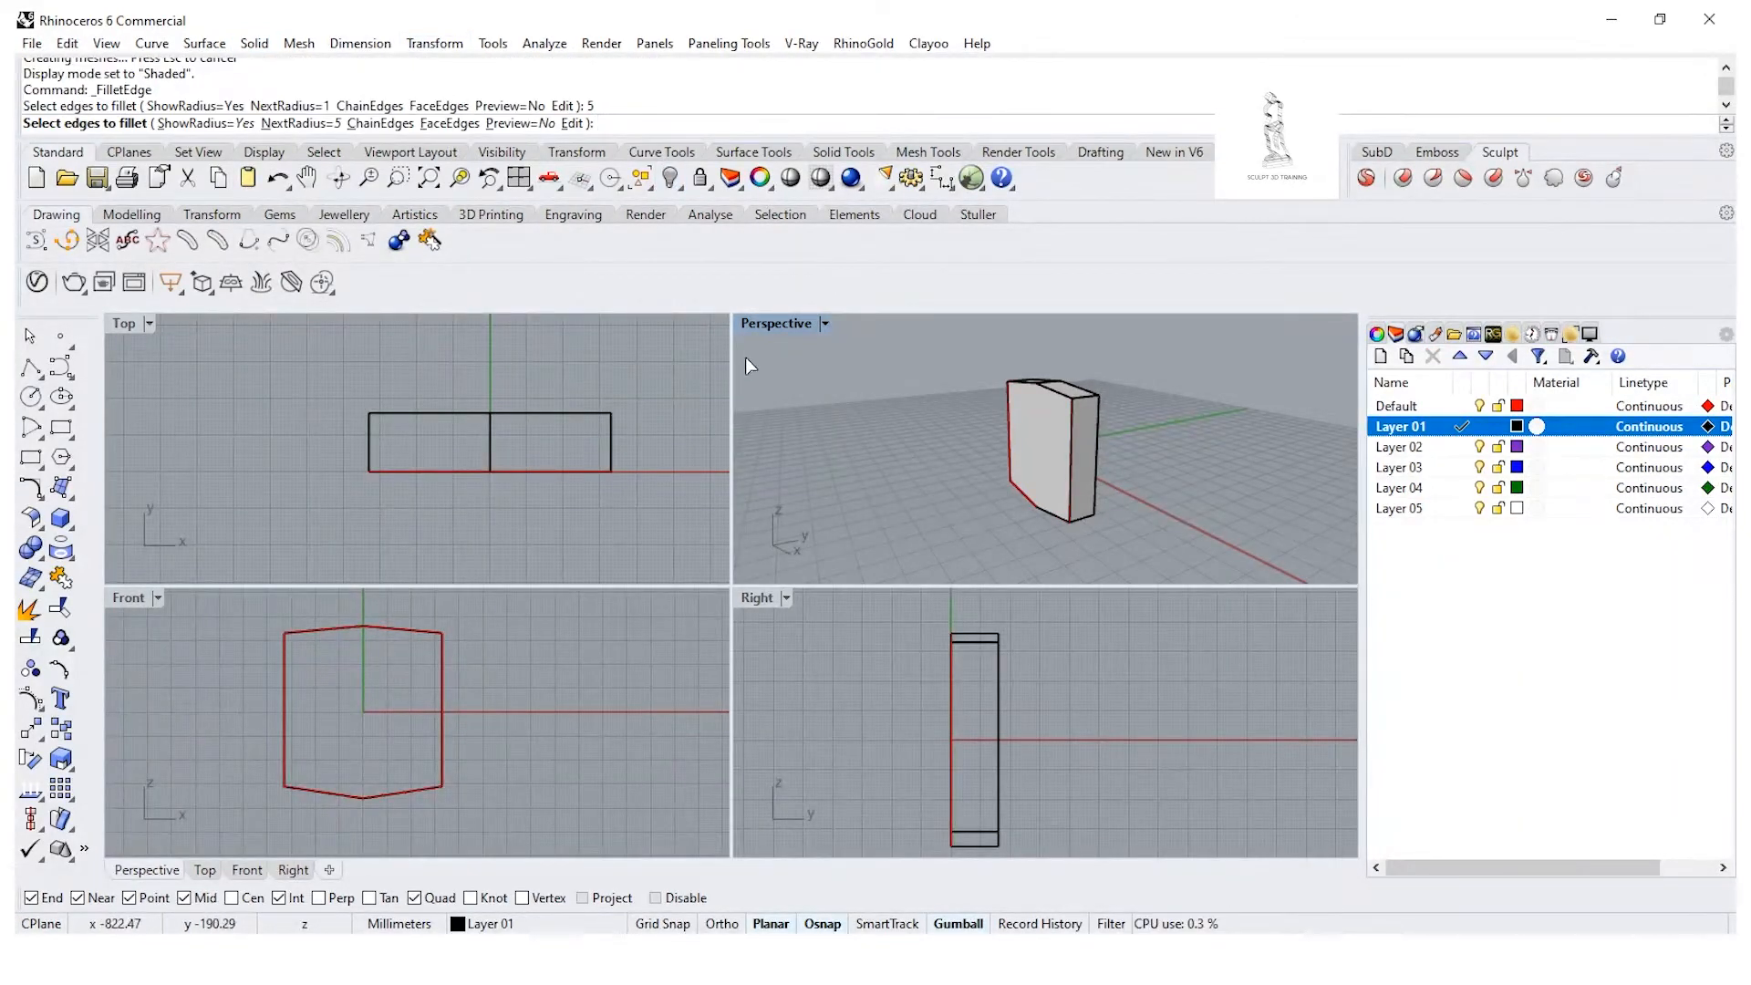
{"action": "double_click", "coordinate": [775, 325]}
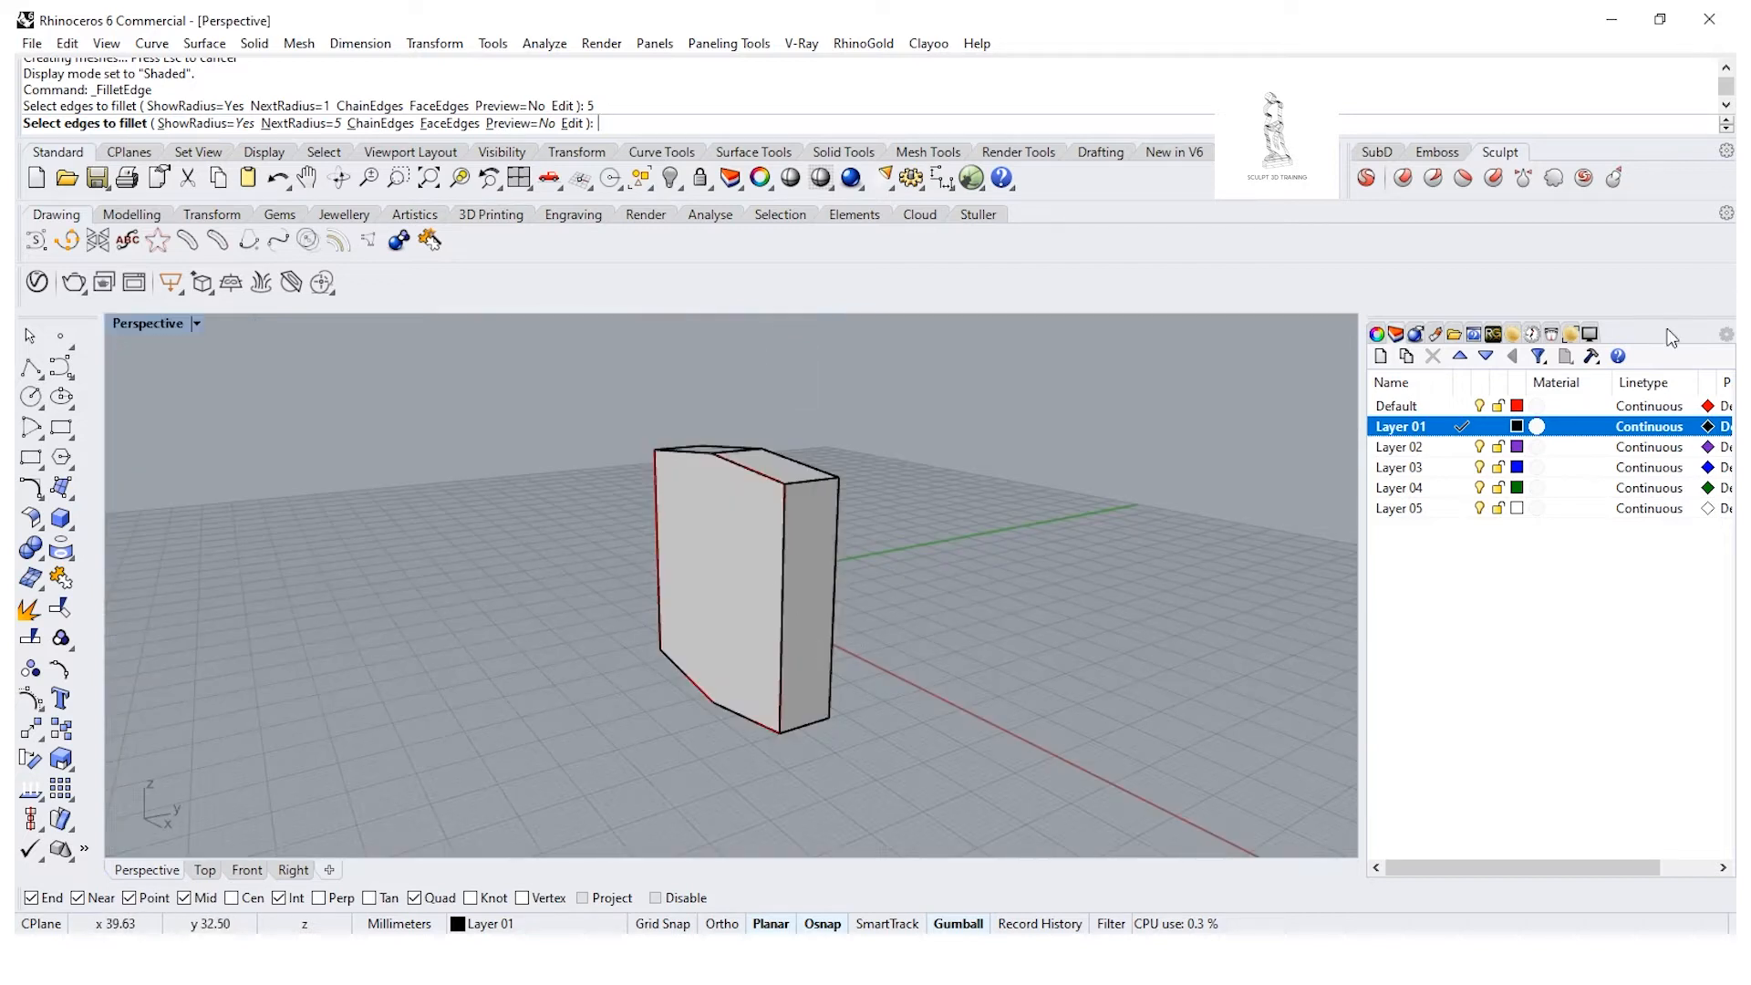
{"action": "left_click", "coordinate": [1459, 406]}
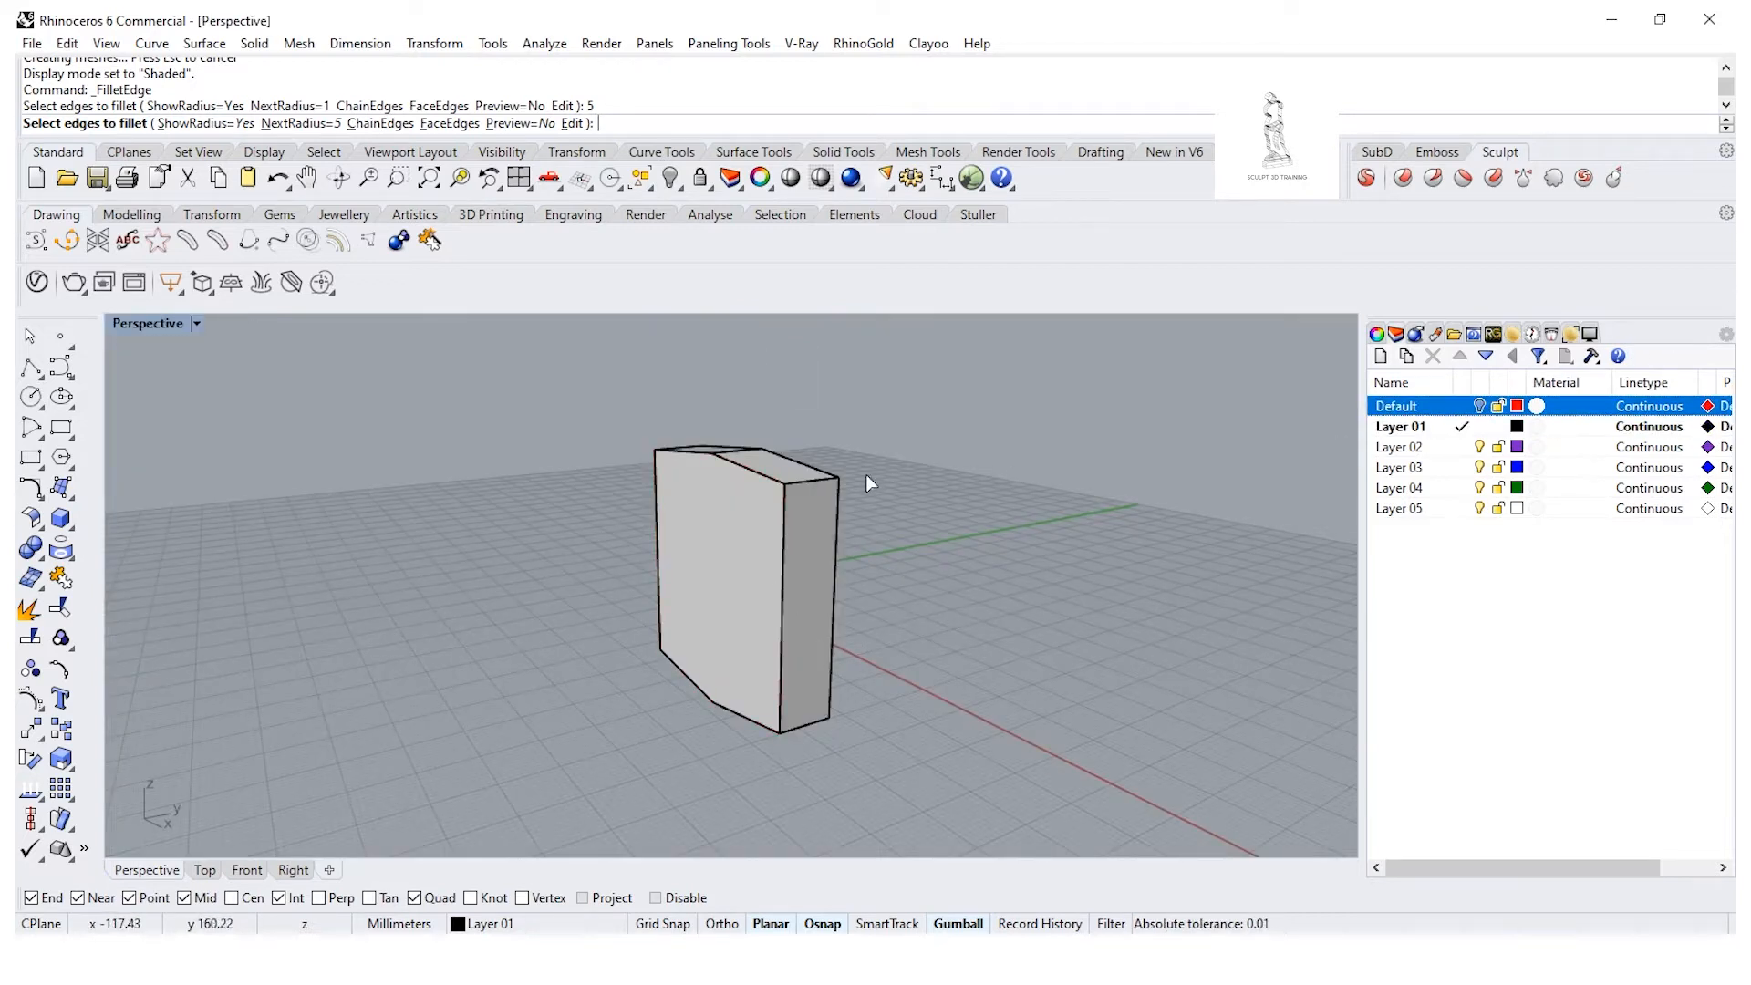
Step: Fillet the body's four outer corner edges that run through its thickness, using the 5 mm radius
{"action": "left_click", "coordinate": [817, 479]}
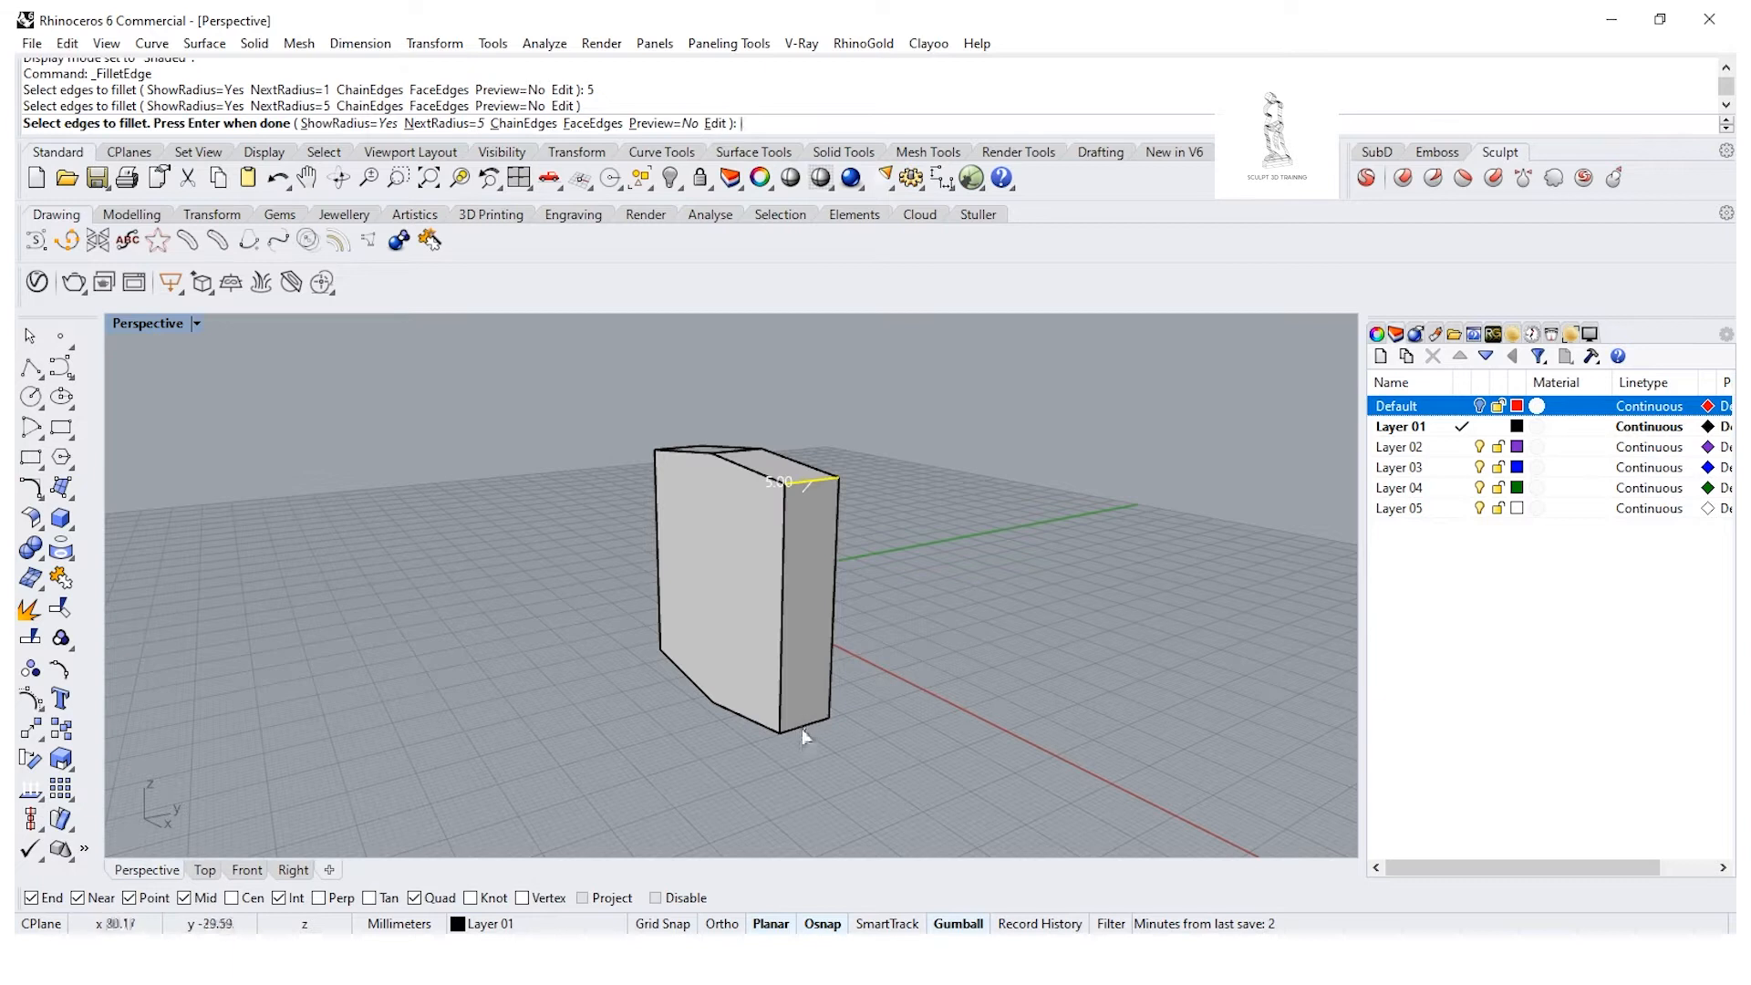
{"action": "left_click", "coordinate": [803, 733]}
{"action": "right_click_drag", "start_coordinate": [598, 684], "coordinate": [907, 686]}
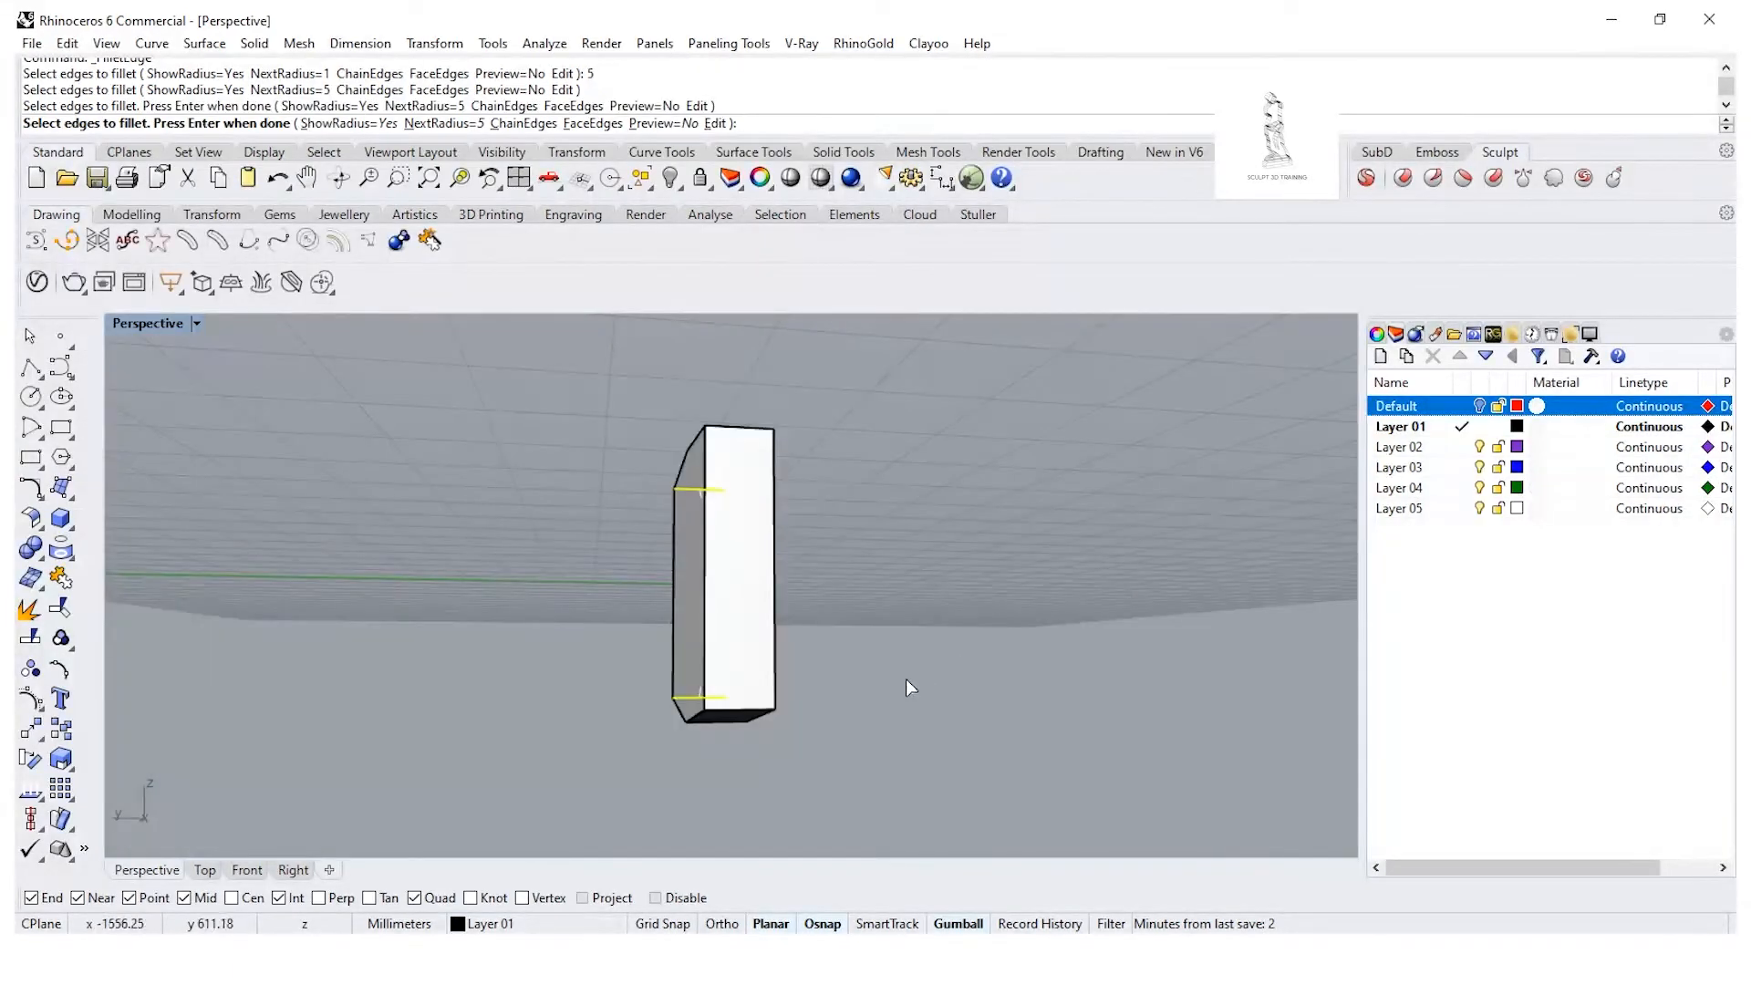
{"action": "left_click", "coordinate": [749, 708]}
{"action": "right_click_drag", "start_coordinate": [749, 708], "coordinate": [553, 540]}
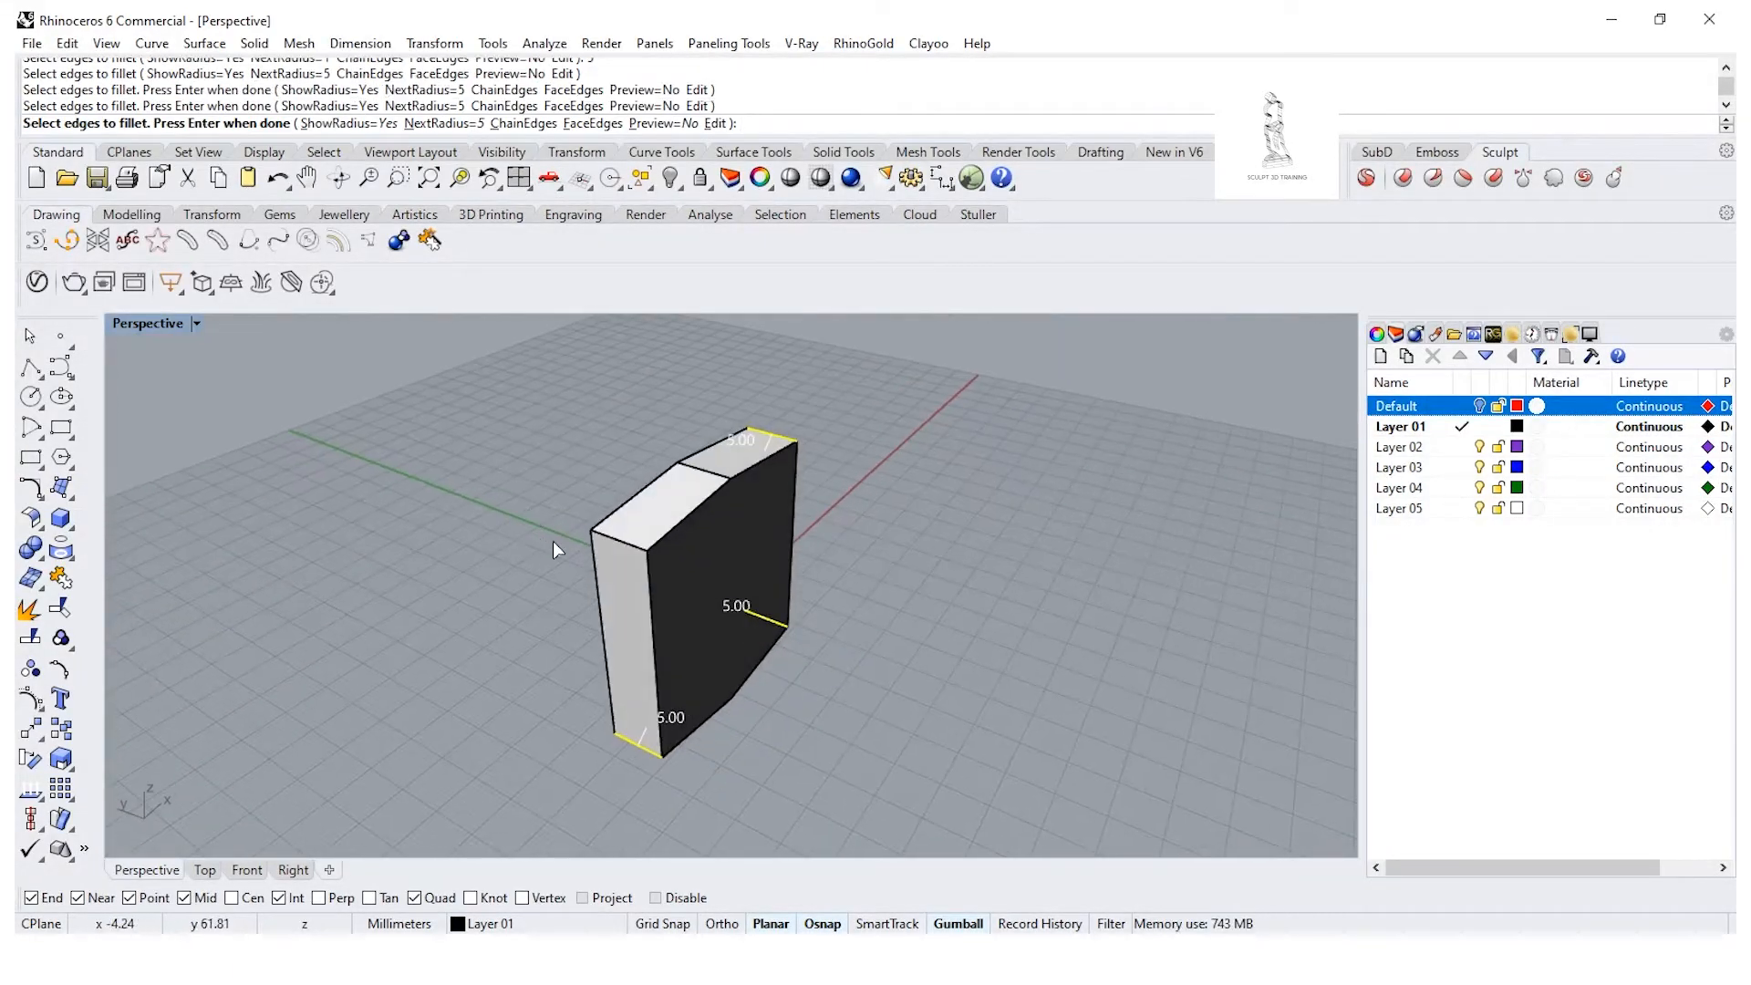
{"action": "left_click", "coordinate": [618, 546]}
{"action": "key", "text": "Return"}
{"action": "key", "text": "Return"}
{"action": "right_click_drag", "start_coordinate": [873, 605], "coordinate": [194, 553]}
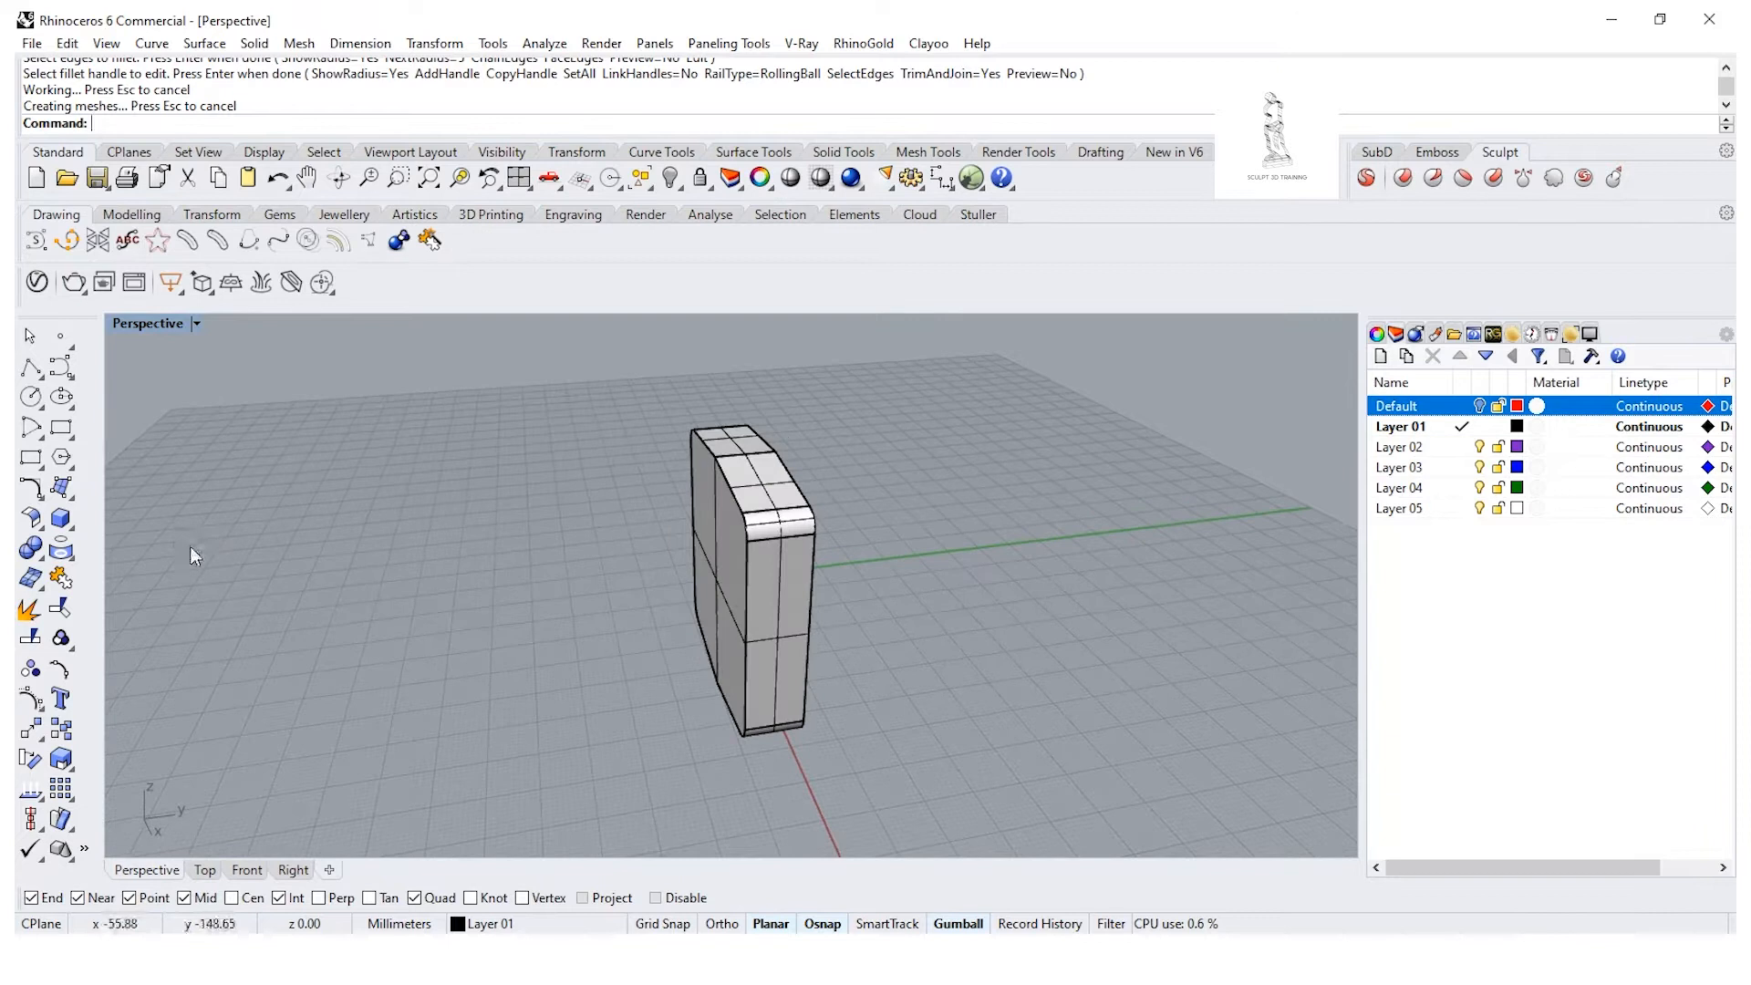
{"action": "right_click_drag", "start_coordinate": [315, 520], "coordinate": [424, 499]}
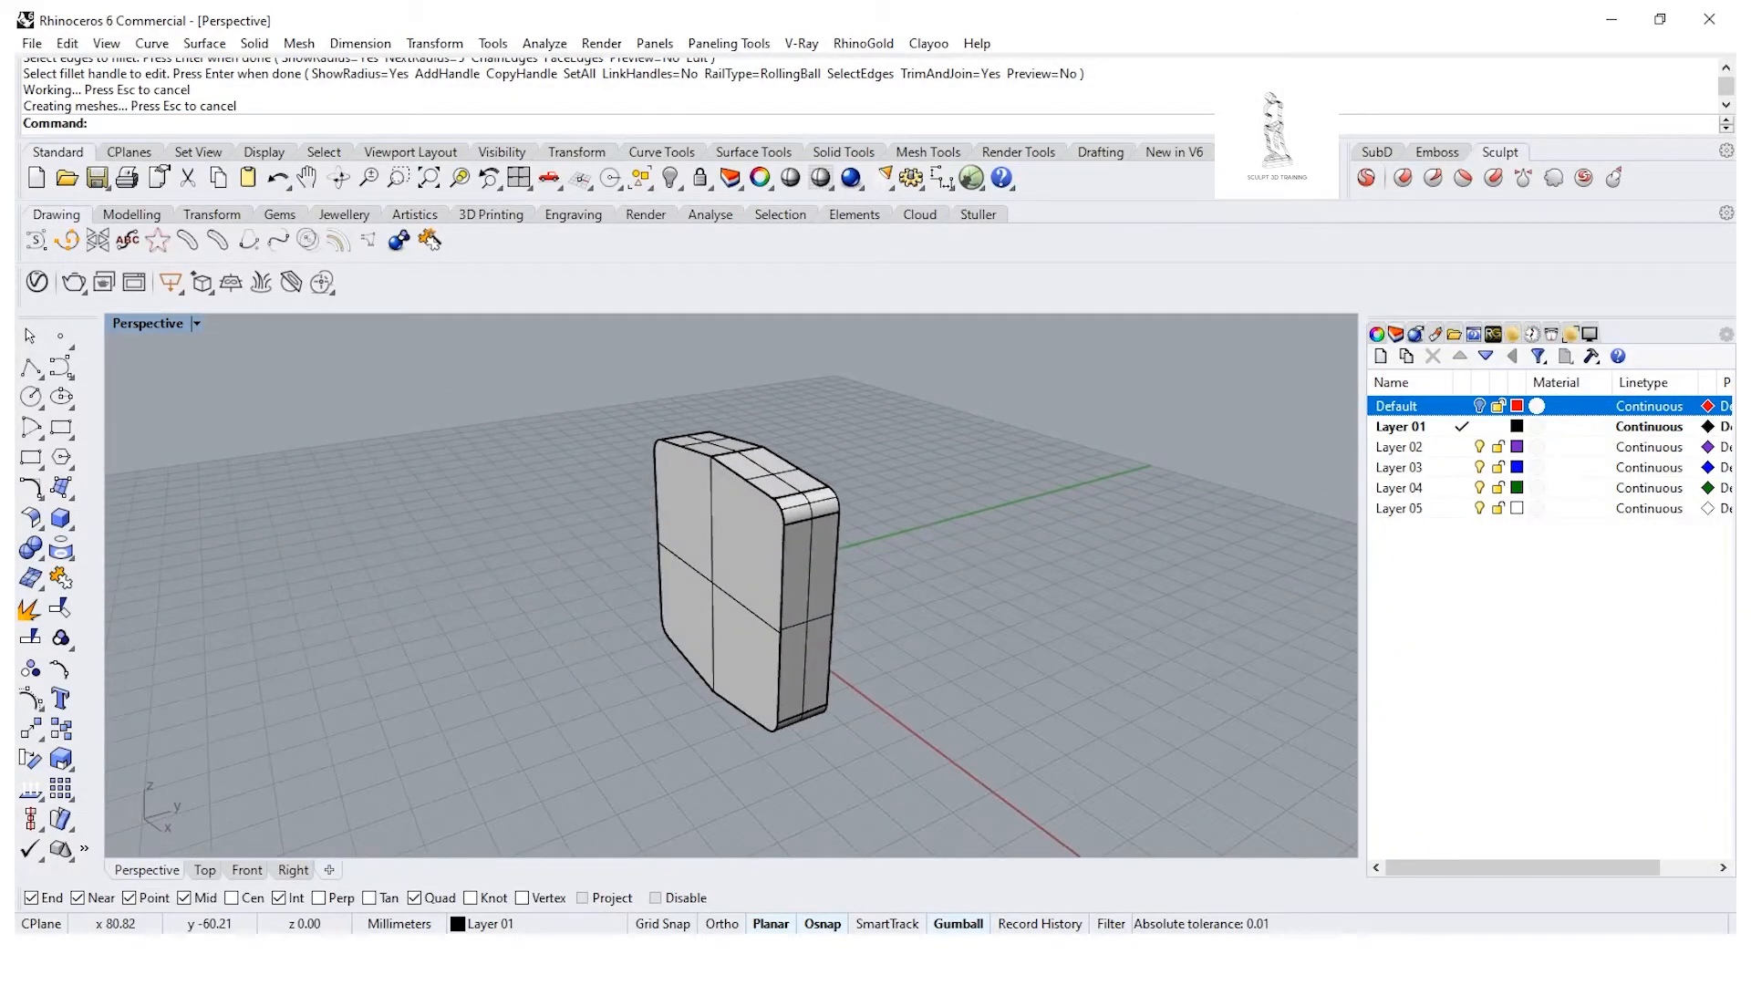
Step: Turn off the surface isocurve display for the filleted body
{"action": "left_click", "coordinate": [735, 589]}
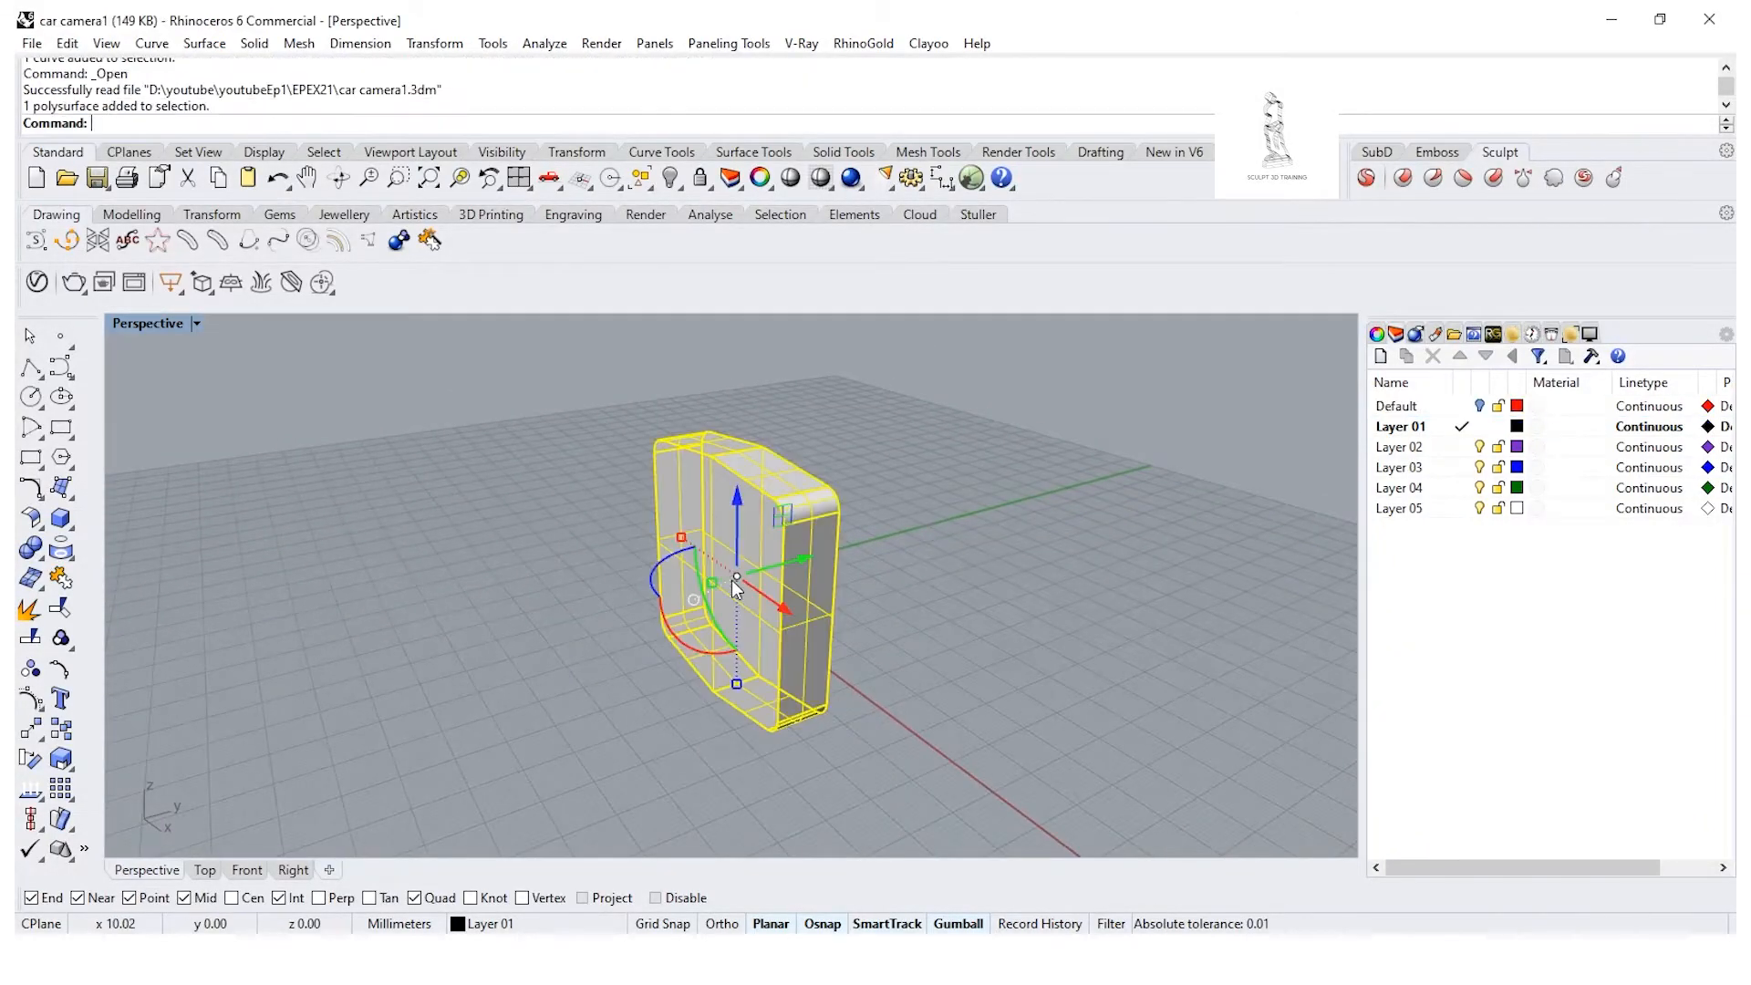
{"action": "left_click", "coordinate": [1395, 333]}
{"action": "left_click", "coordinate": [1550, 806]}
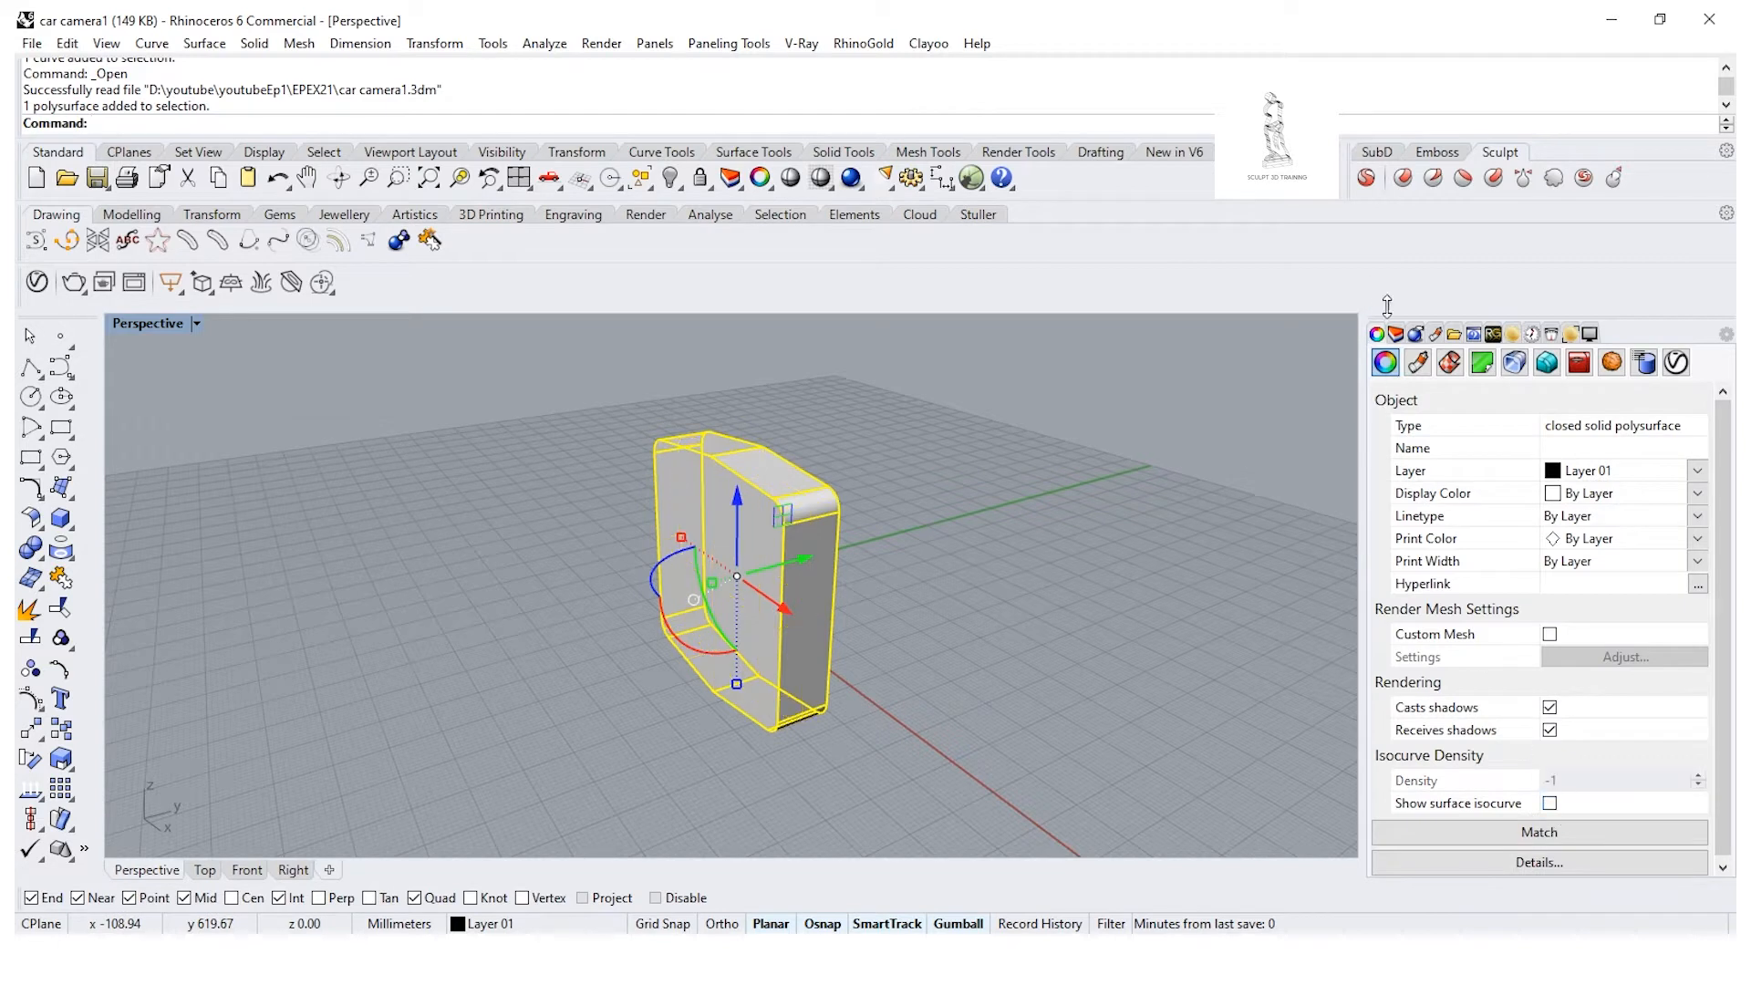
Step: Make Default the current layer and hide the original outline curve on it
{"action": "left_click", "coordinate": [1395, 334]}
{"action": "left_click", "coordinate": [1462, 406]}
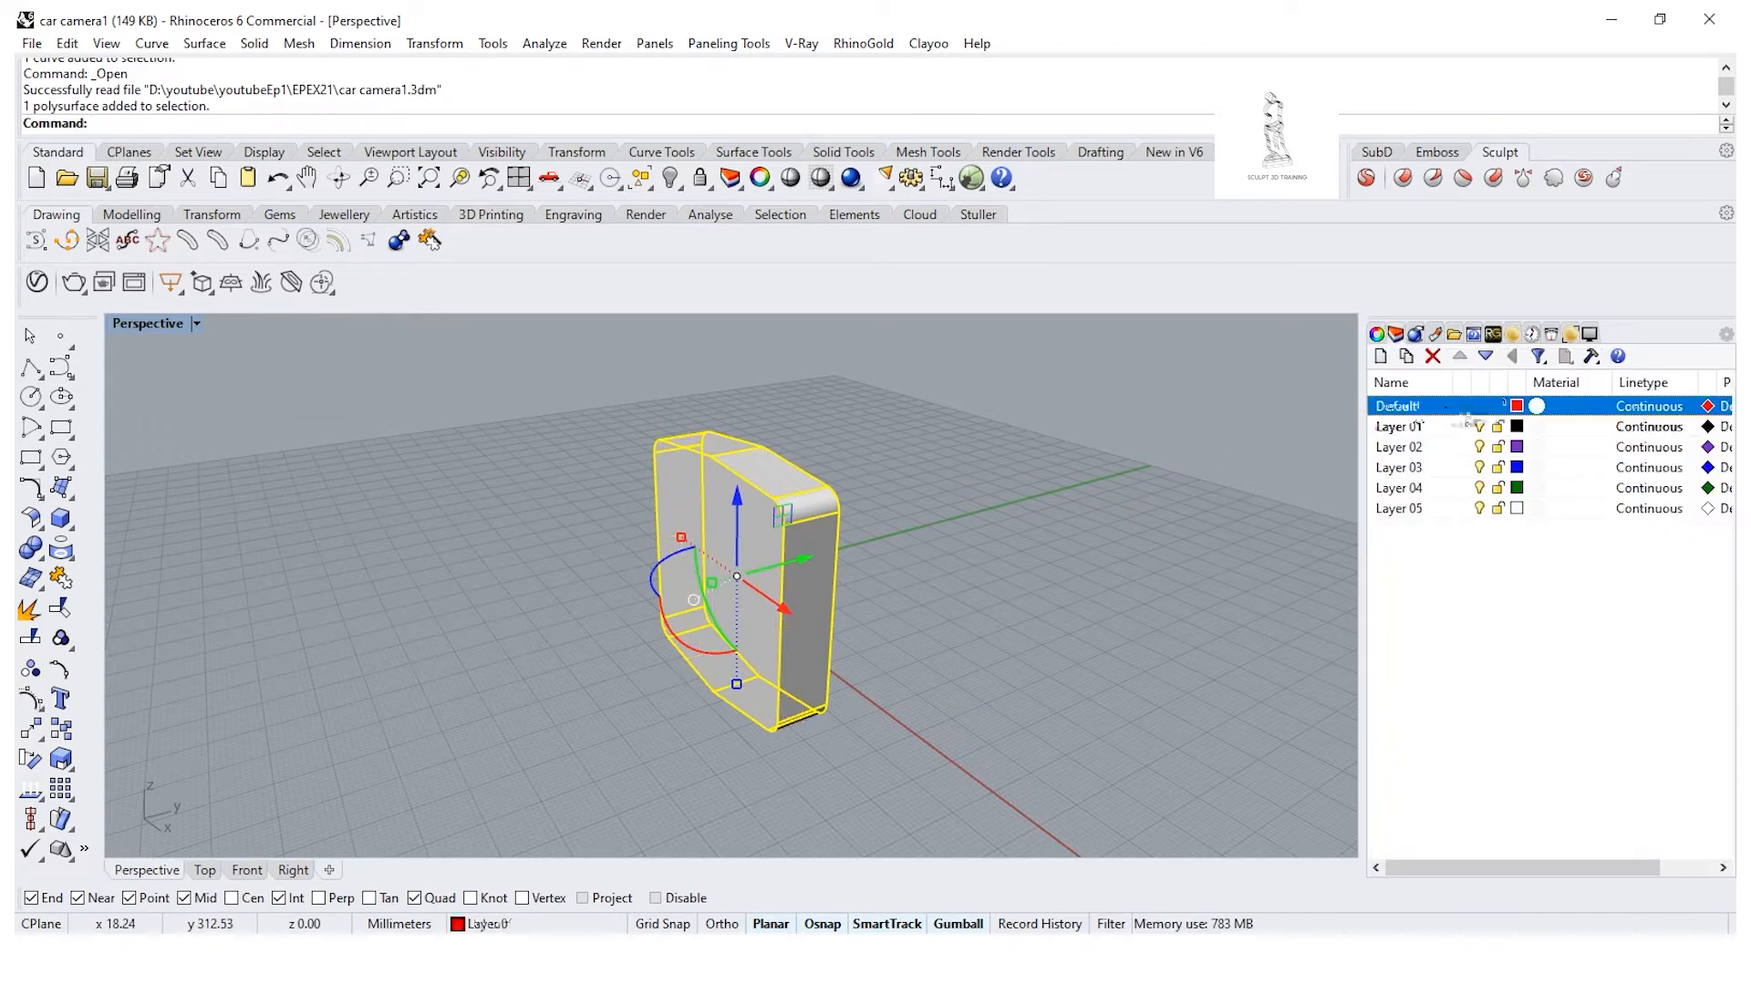
{"action": "left_click", "coordinate": [908, 527]}
{"action": "left_click", "coordinate": [784, 507]}
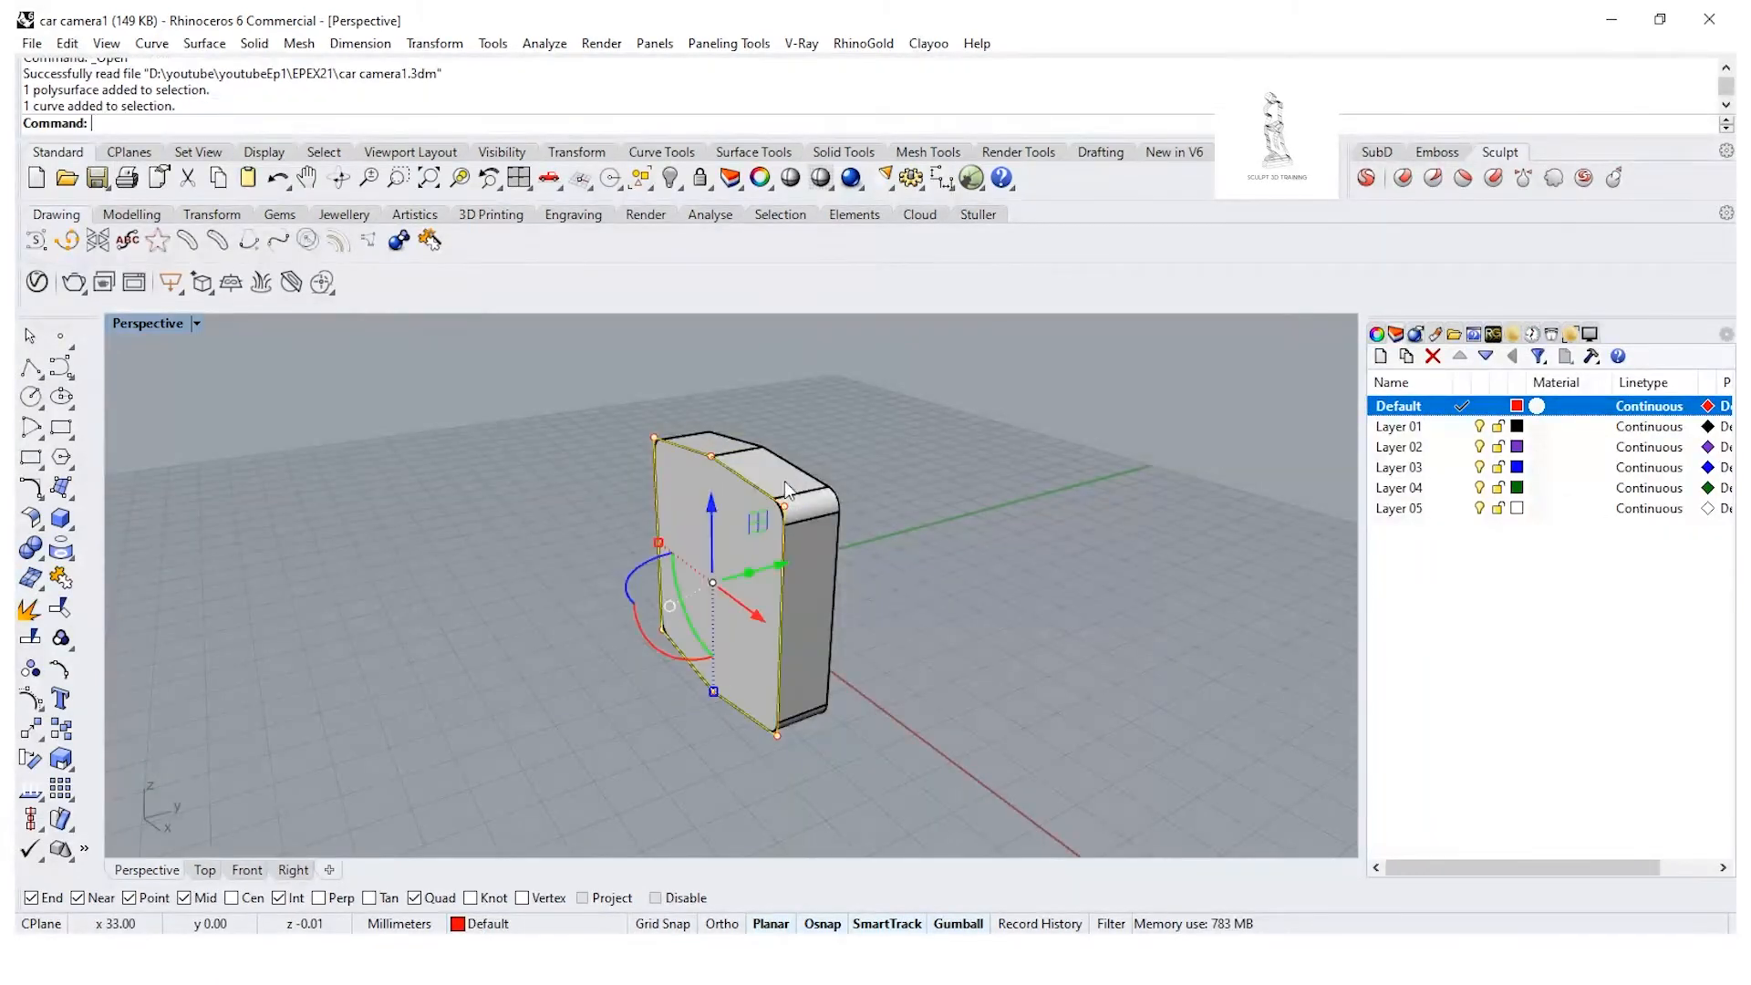
{"action": "left_click", "coordinate": [700, 176]}
Step: In the Right view, draw a 5 mm horizontal line starting on the vertical axis, about 4 mm above the body's top edge
{"action": "double_click", "coordinate": [174, 327]}
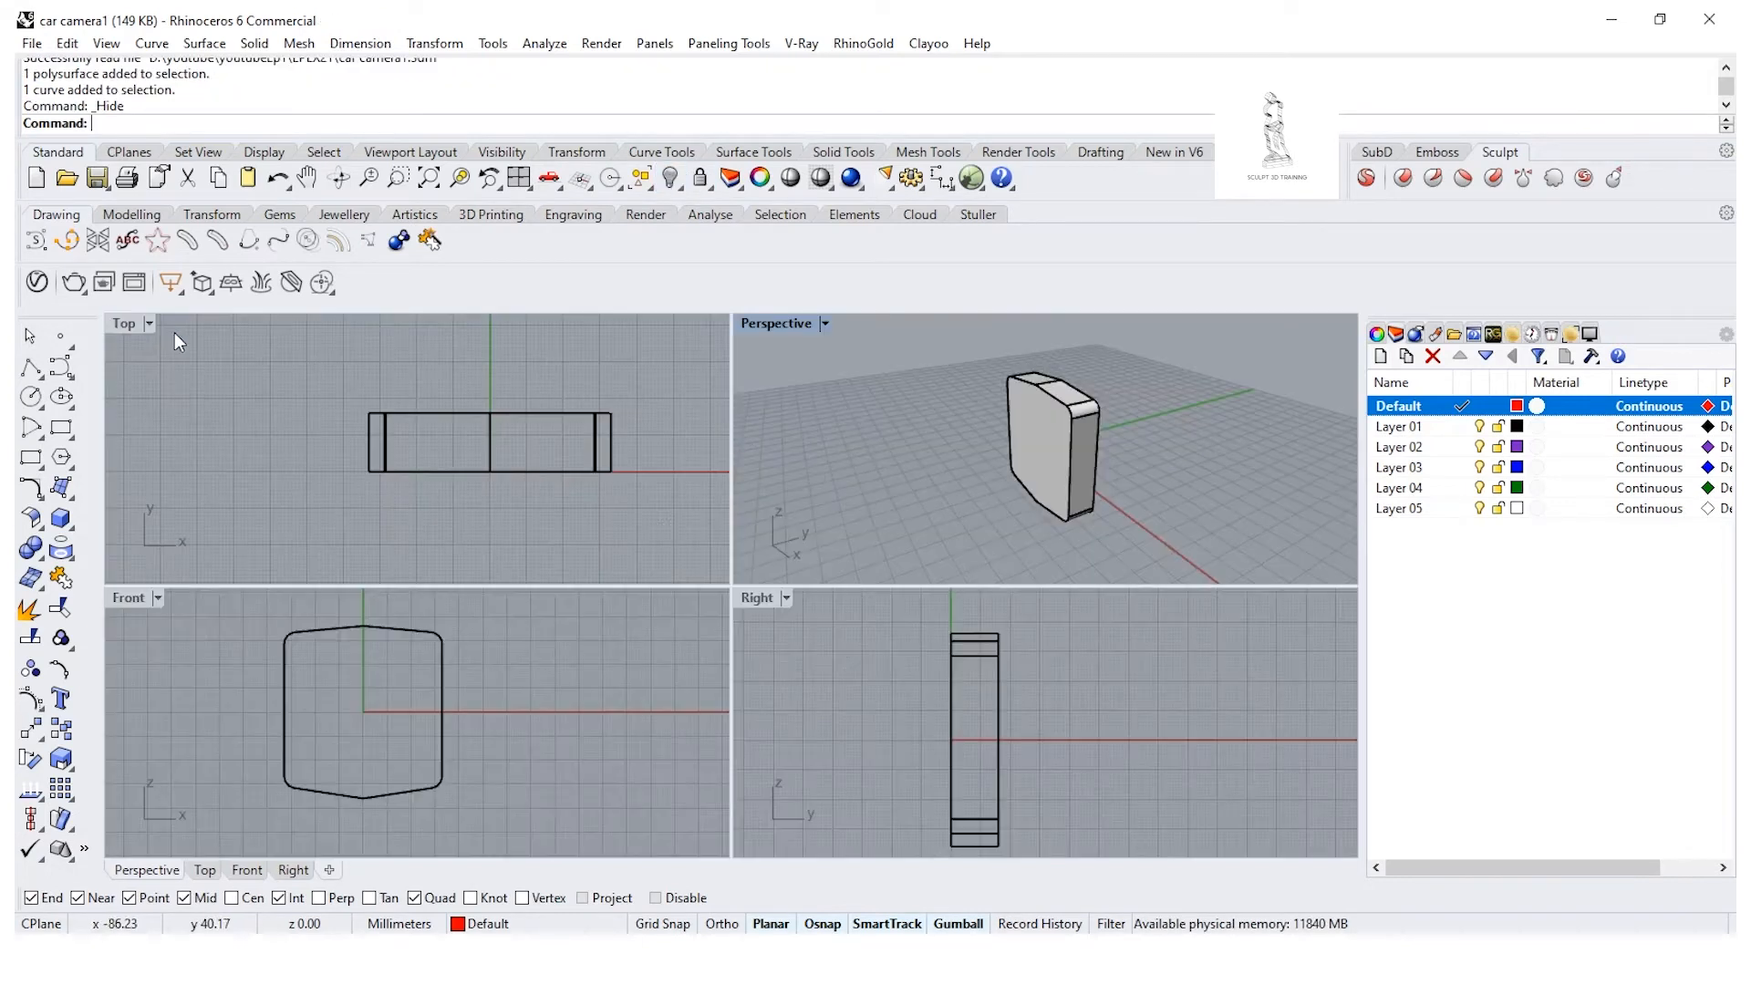
{"action": "double_click", "coordinate": [755, 599]}
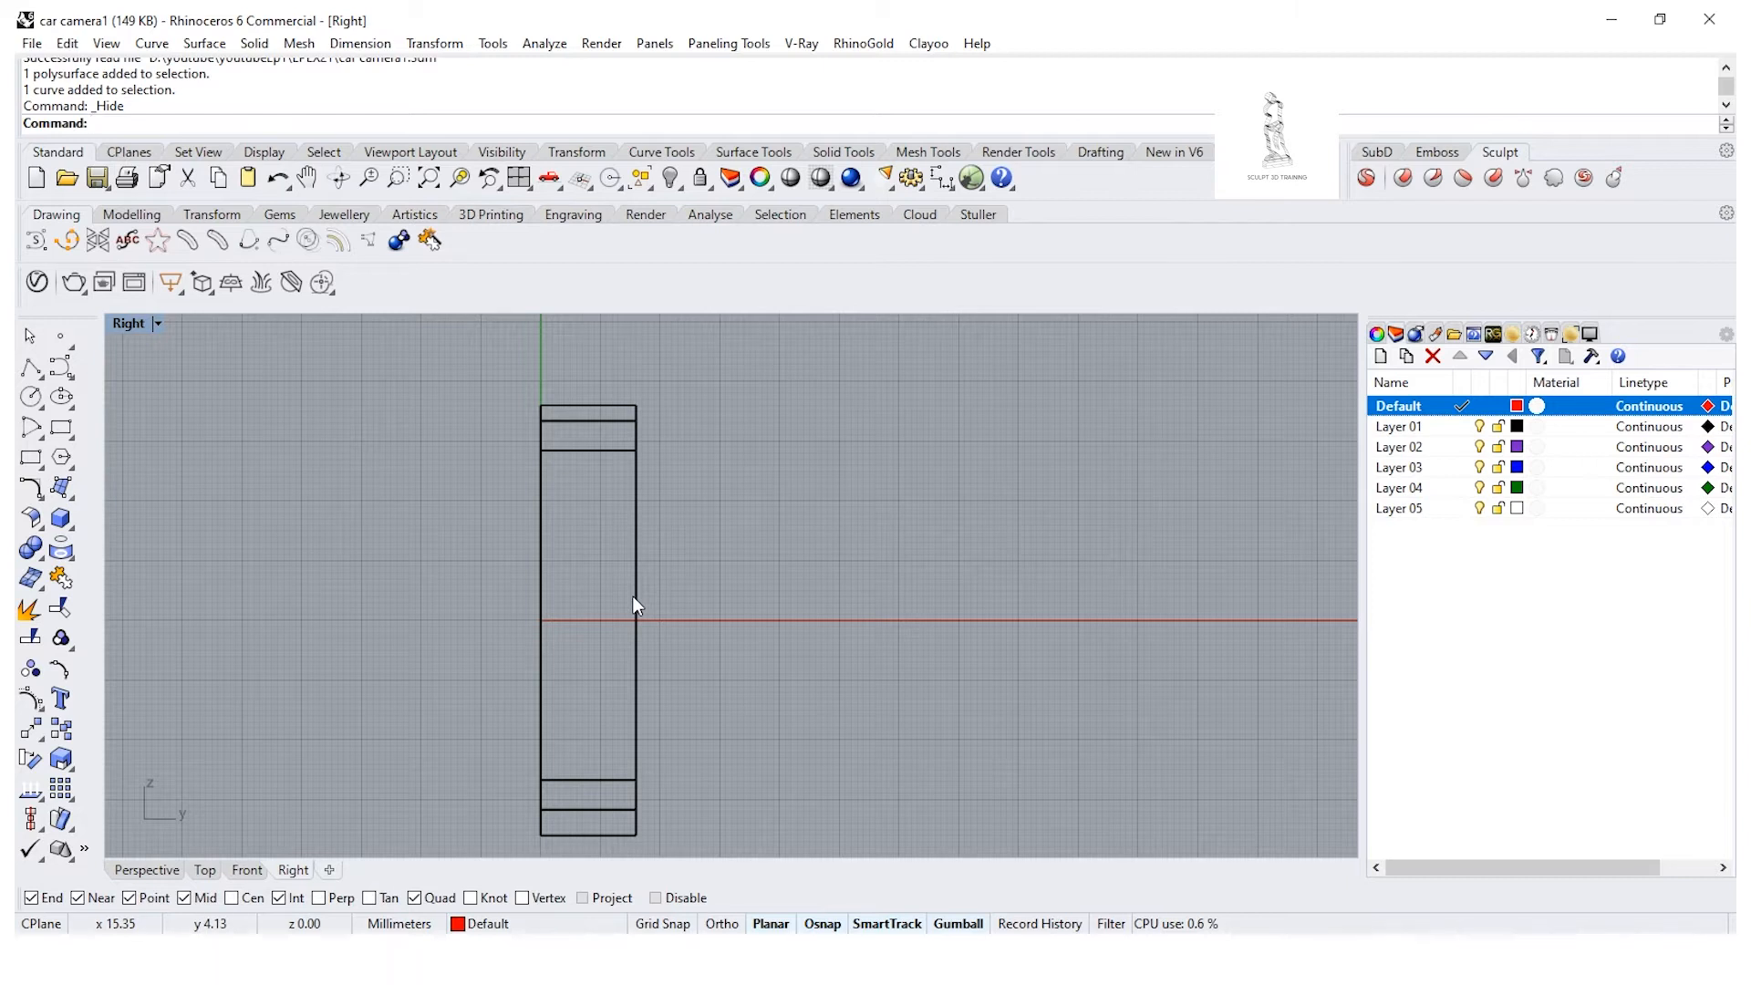
{"action": "left_click", "coordinate": [39, 374]}
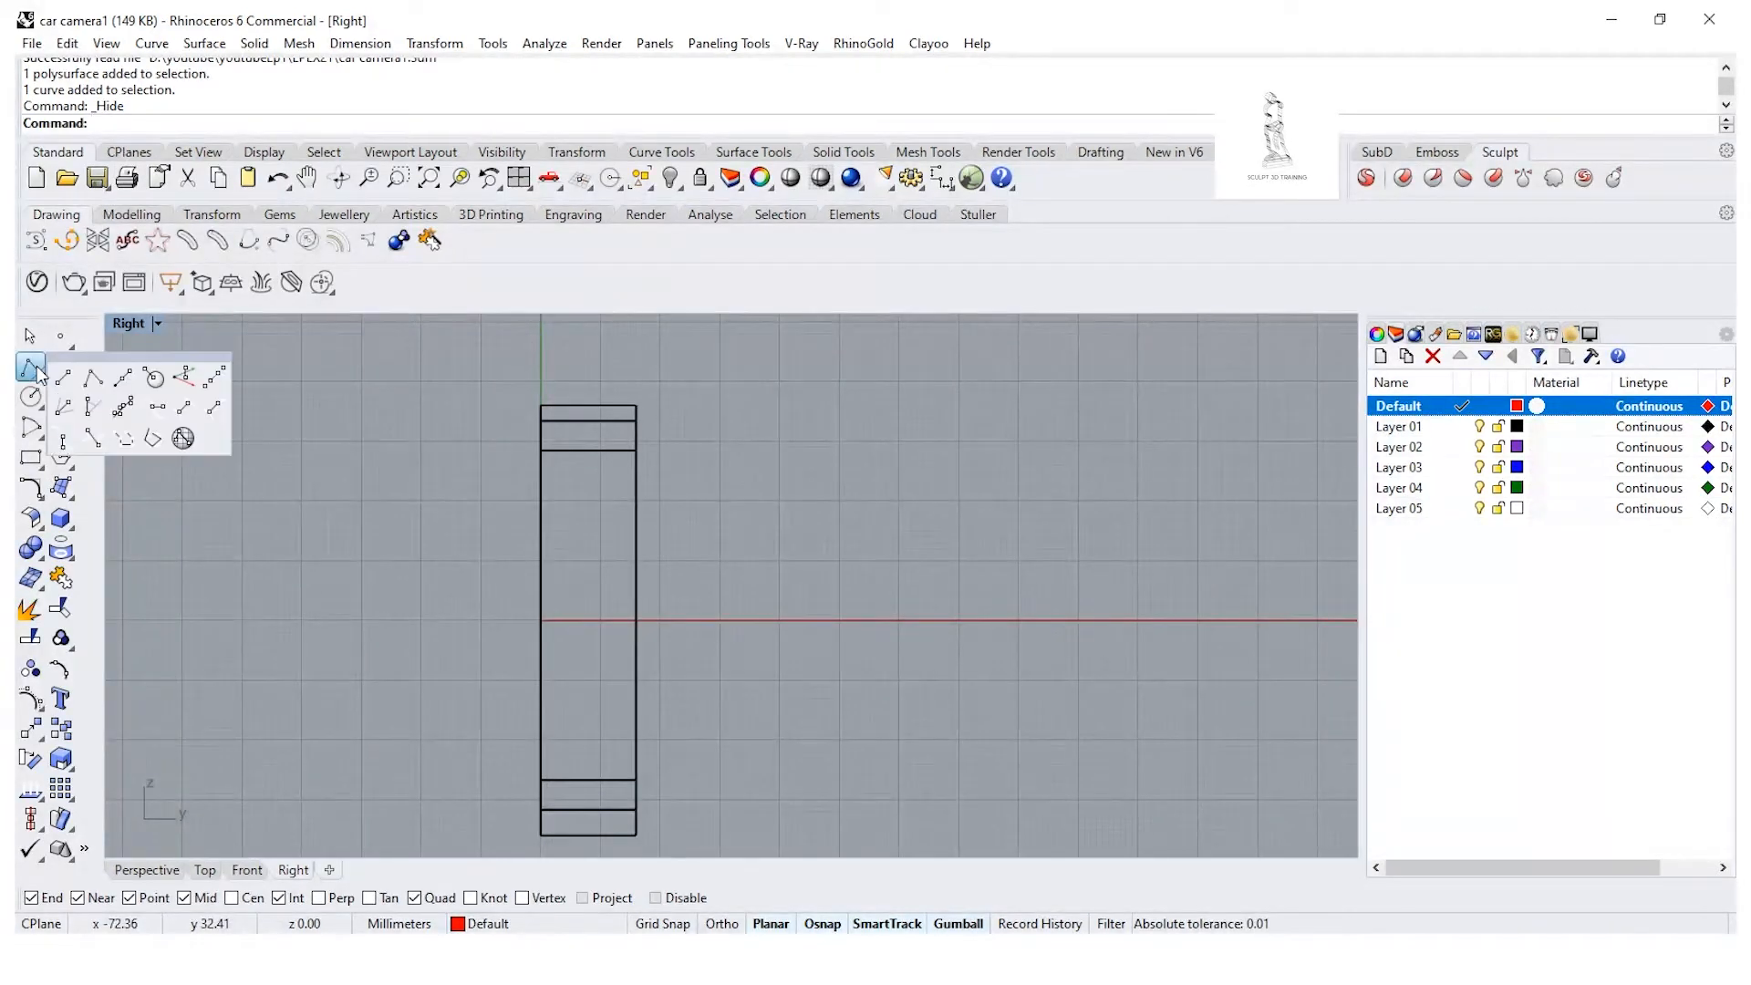
{"action": "left_click", "coordinate": [63, 376]}
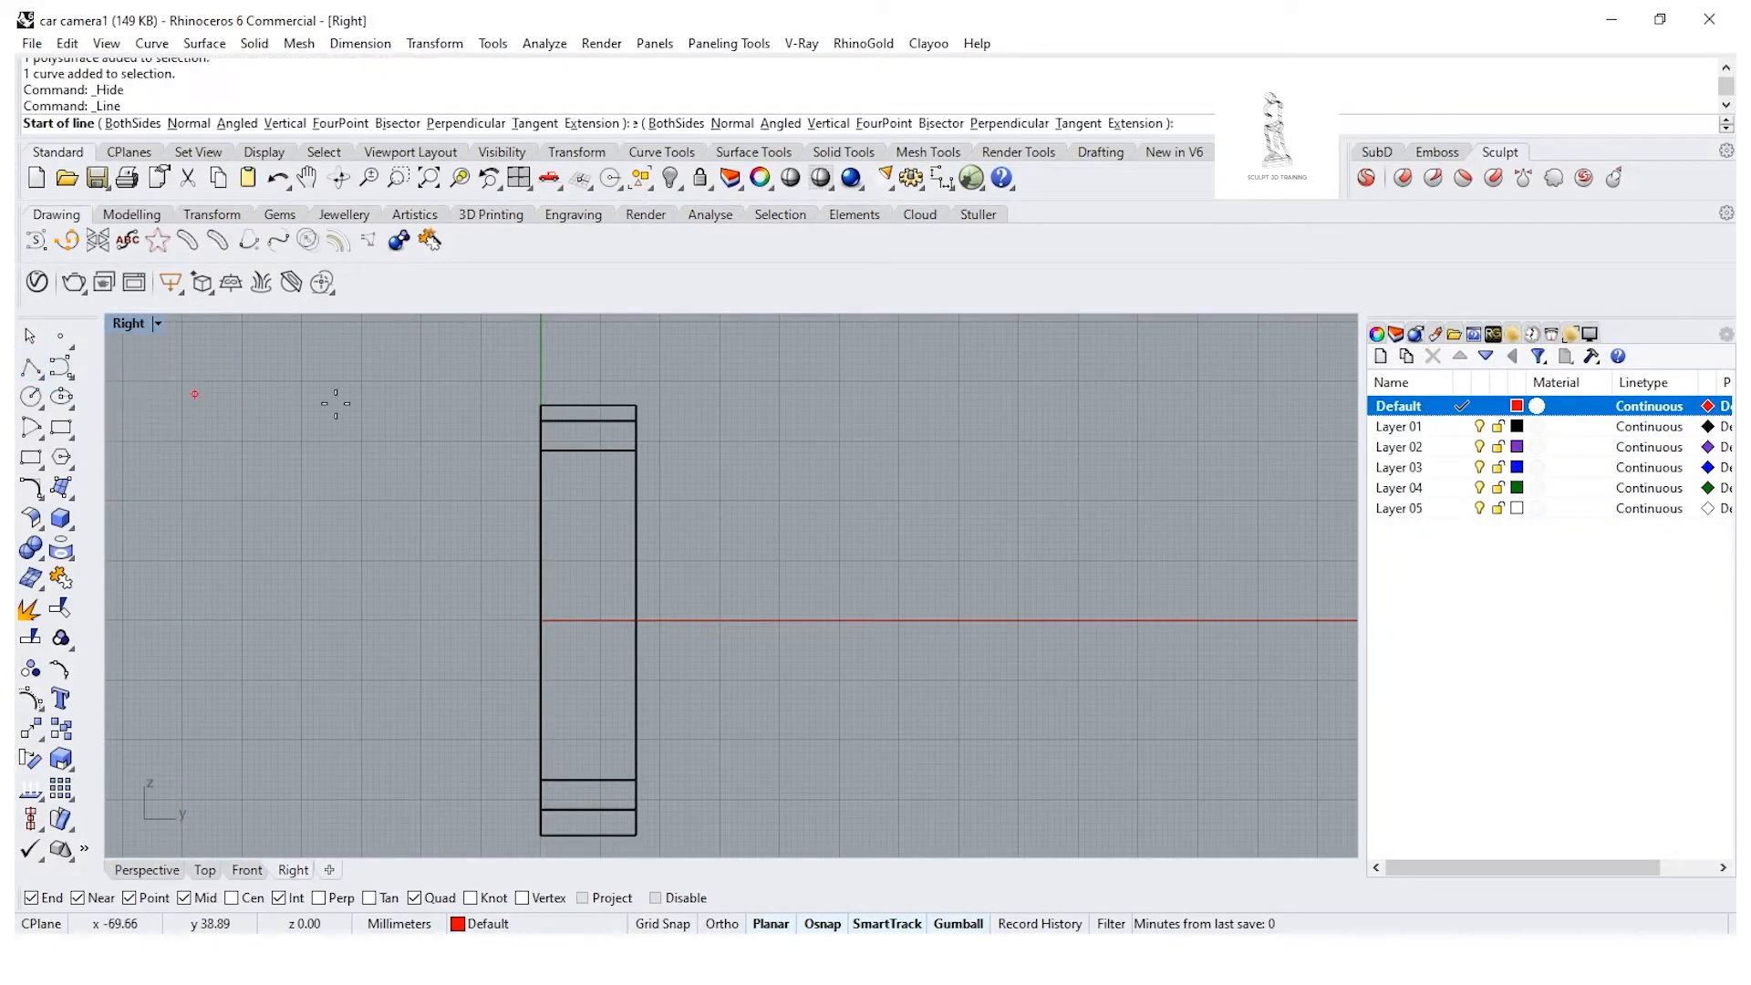
{"action": "scroll", "coordinate": [544, 376], "scroll_direction": "up", "scroll_amount": 6}
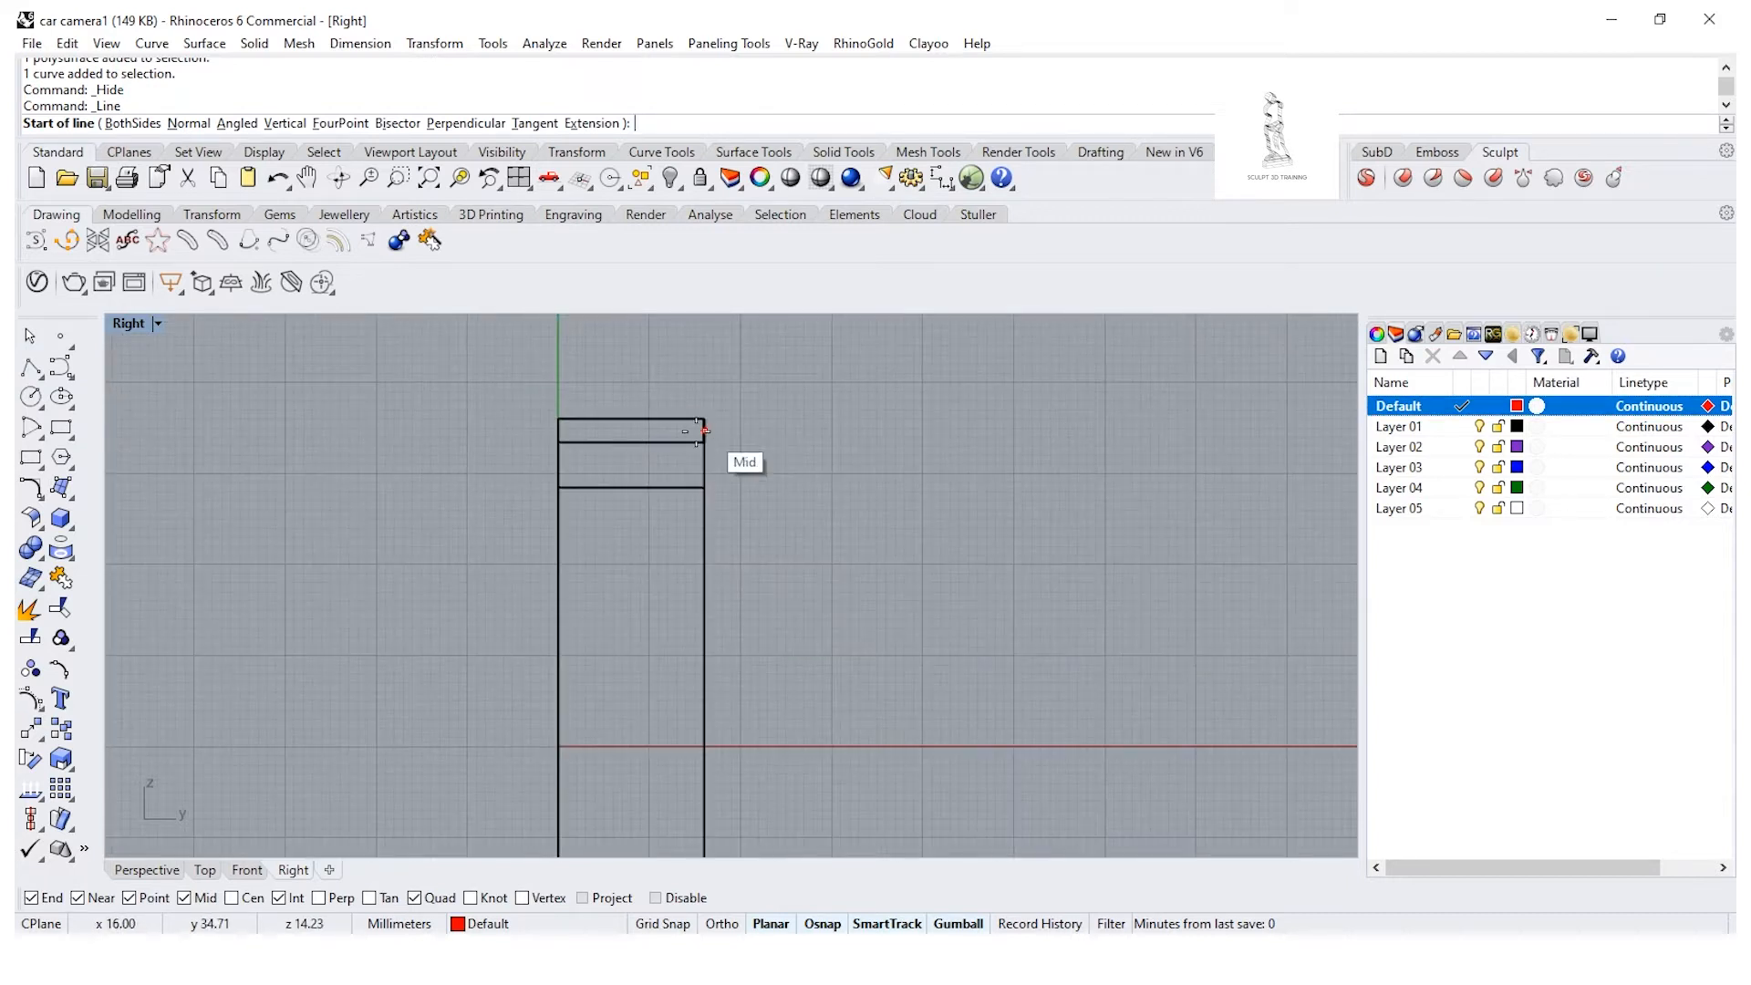
{"action": "scroll", "coordinate": [522, 454], "scroll_direction": "up", "scroll_amount": 1}
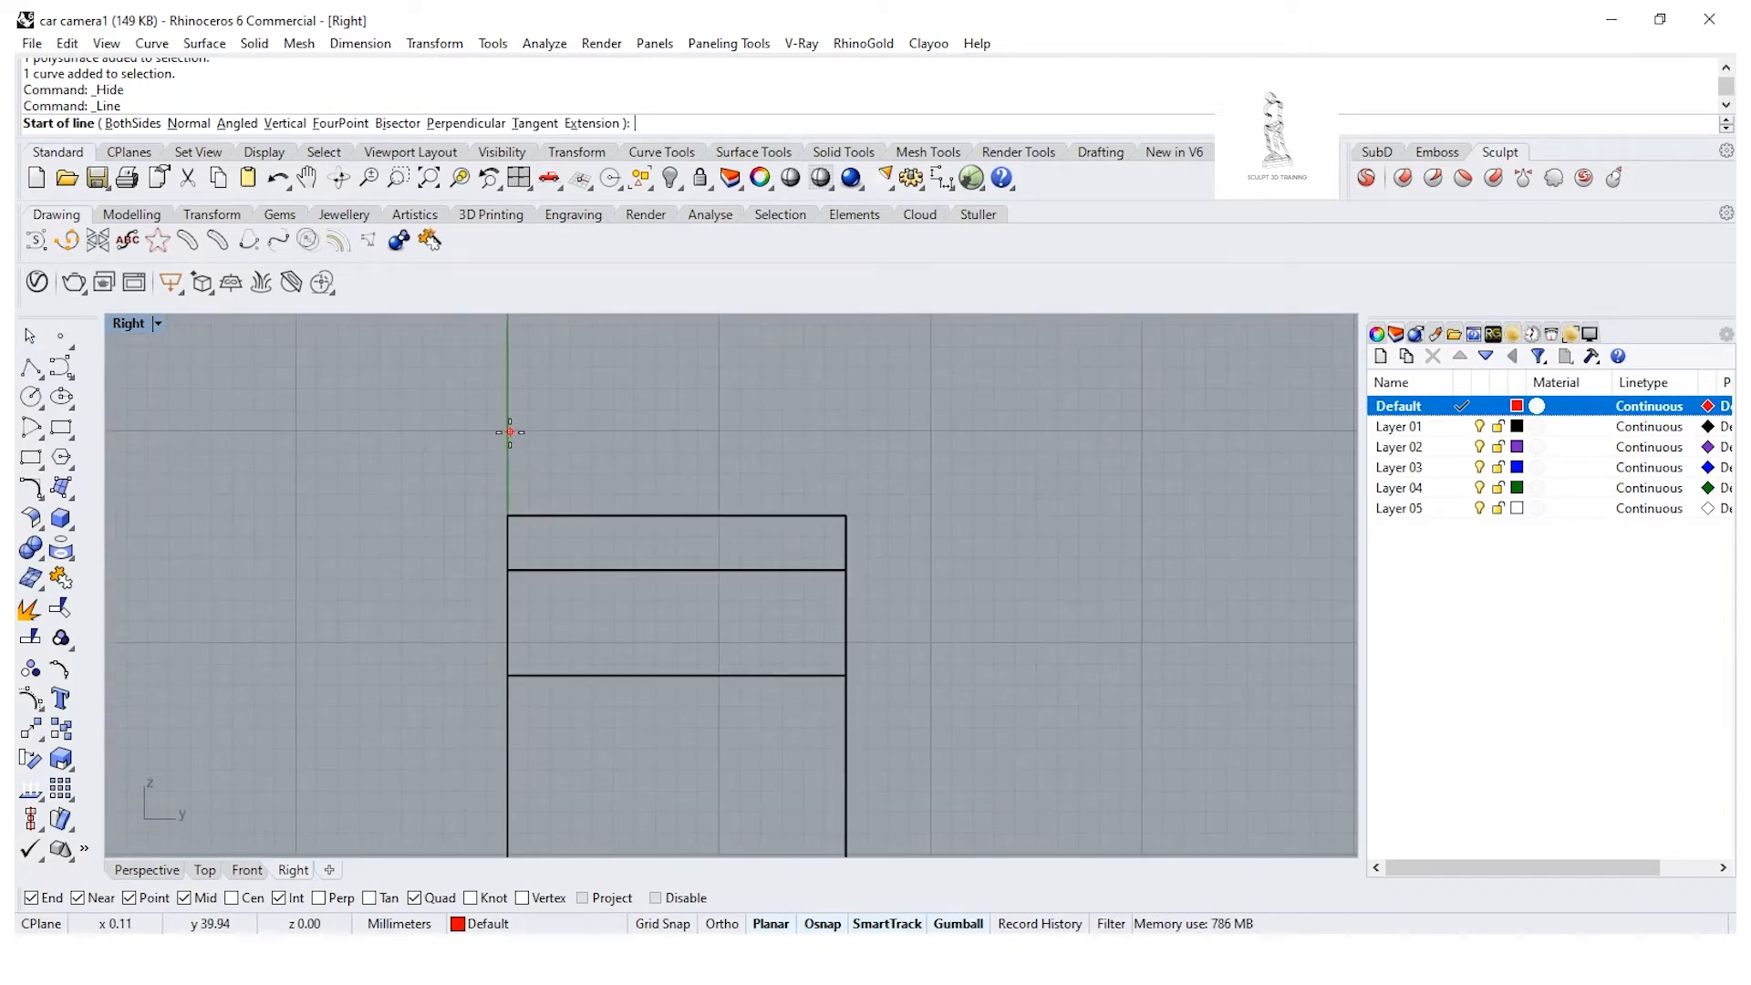
{"action": "scroll", "coordinate": [538, 441], "scroll_direction": "up", "scroll_amount": 2}
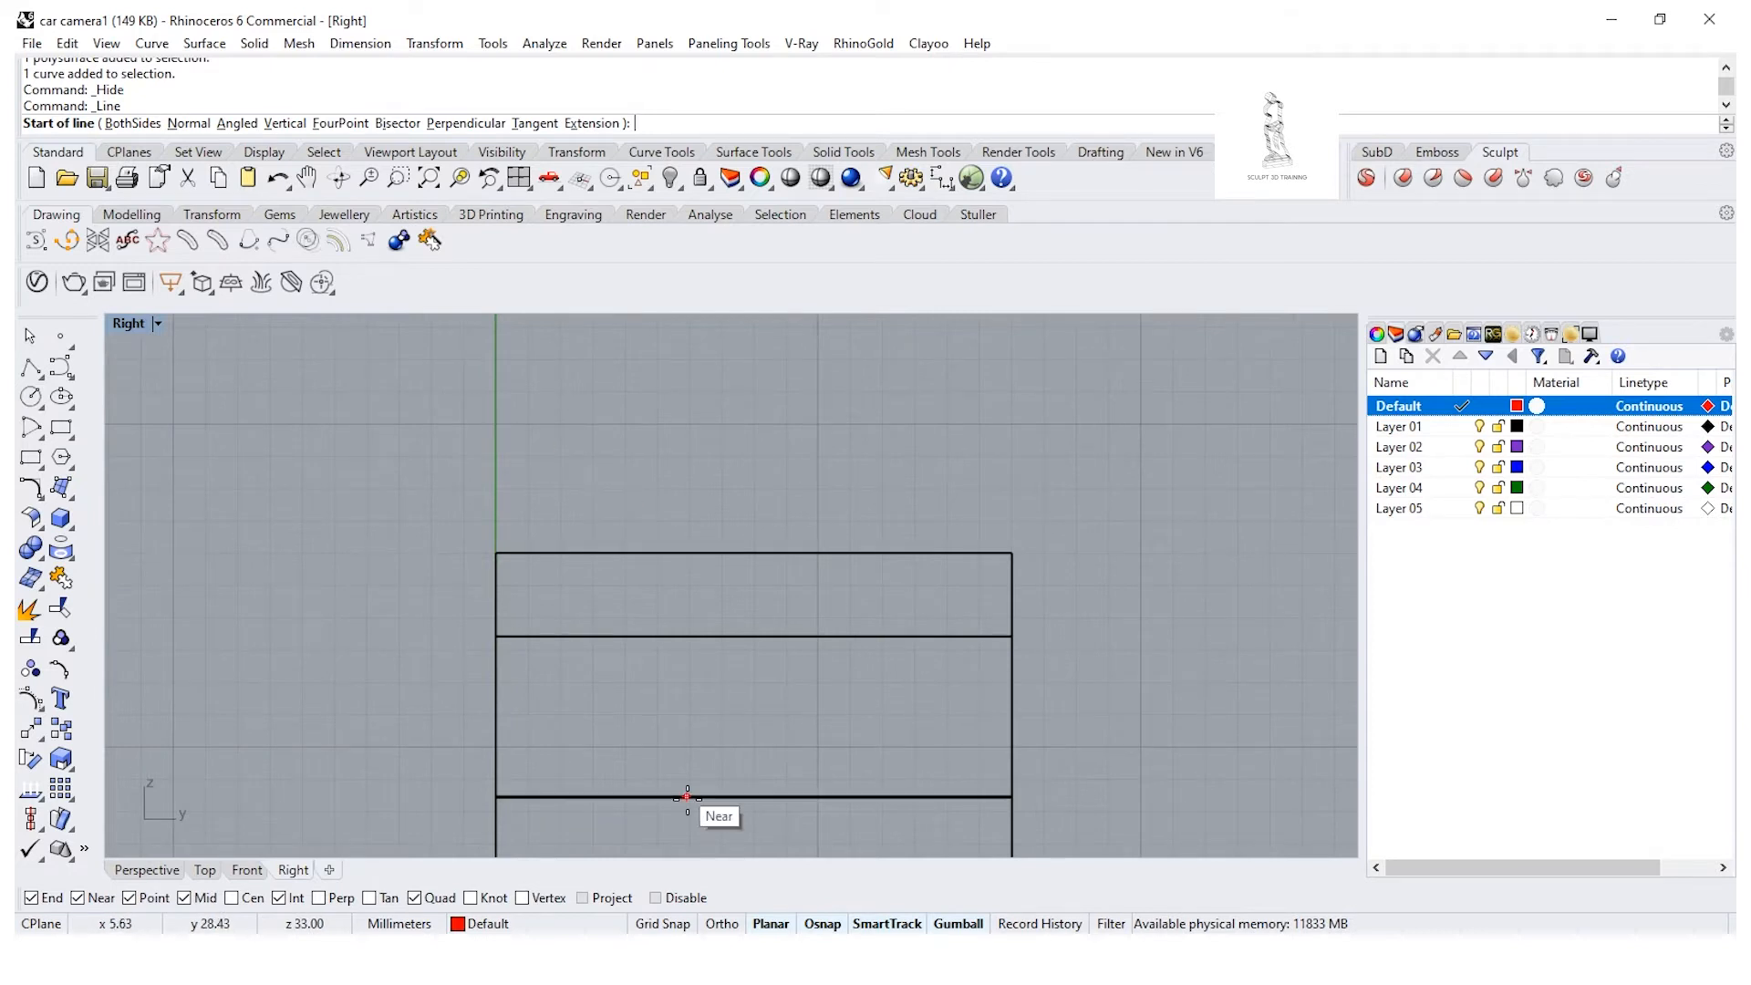
{"action": "left_click", "coordinate": [496, 424]}
{"action": "key", "text": "Return"}
{"action": "left_click", "coordinate": [648, 435]}
{"action": "scroll", "coordinate": [653, 501], "scroll_direction": "down", "scroll_amount": 3}
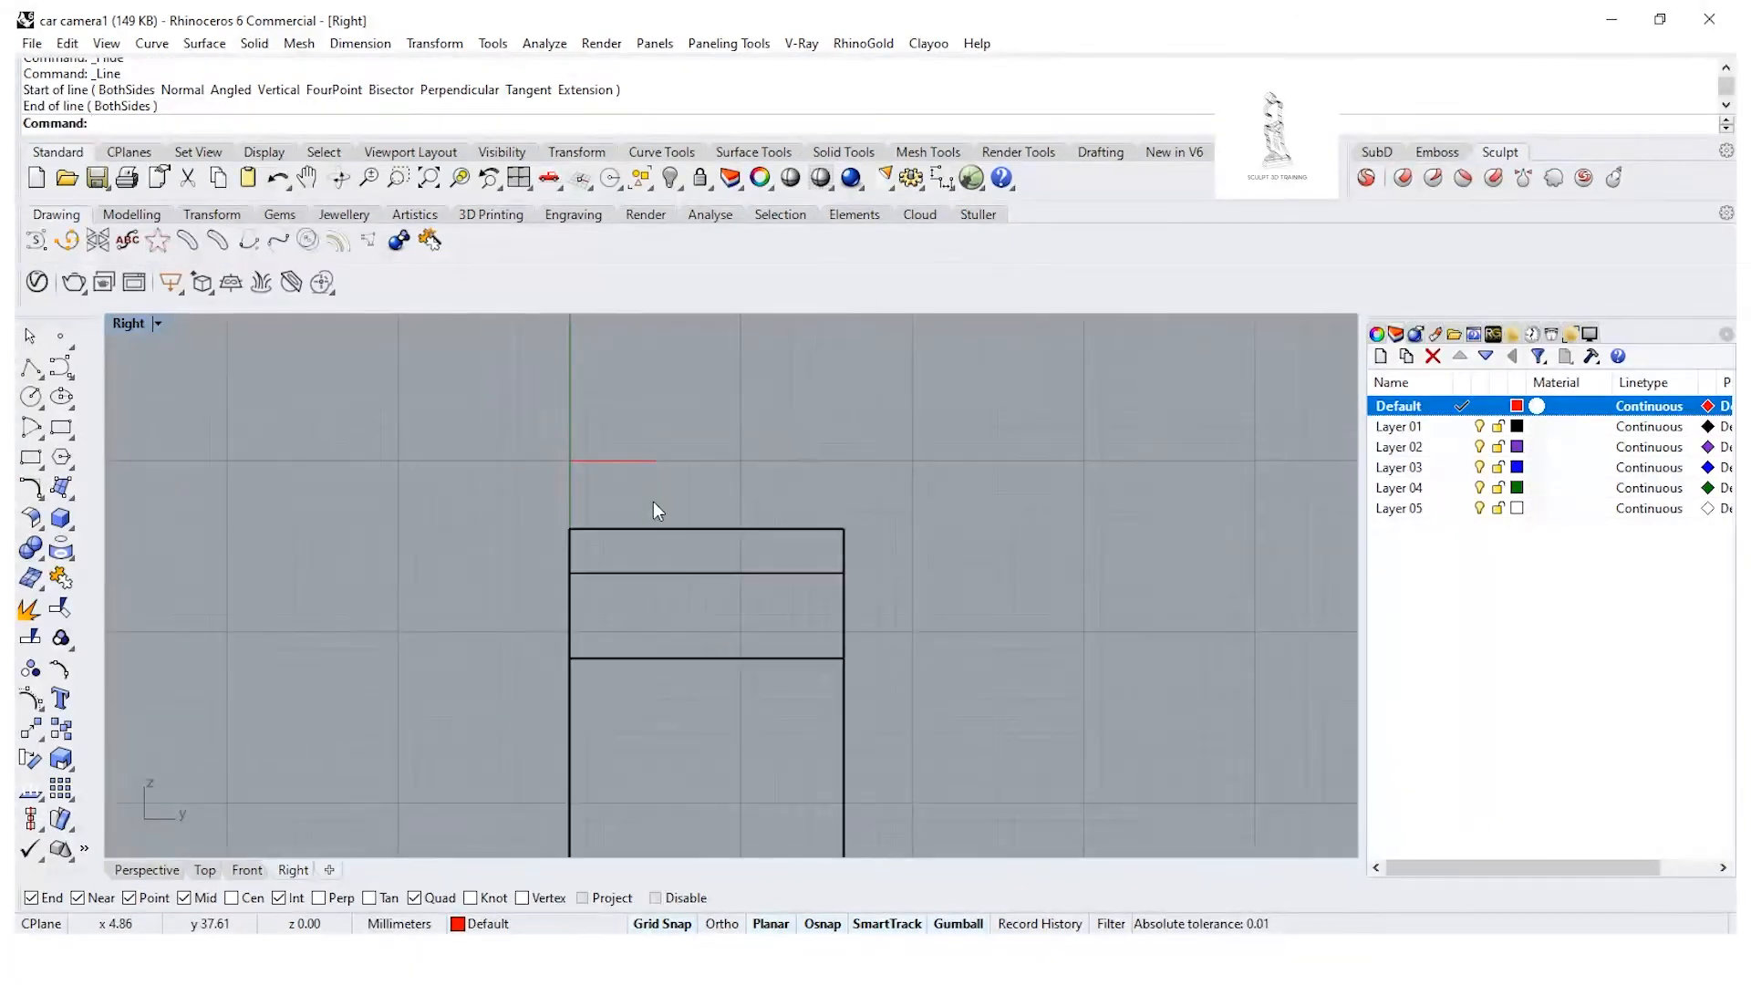
Step: Start a degree 3 control-point curve at the short line's free end, with Grid Snap off and Project snapping on
{"action": "left_click", "coordinate": [72, 374]}
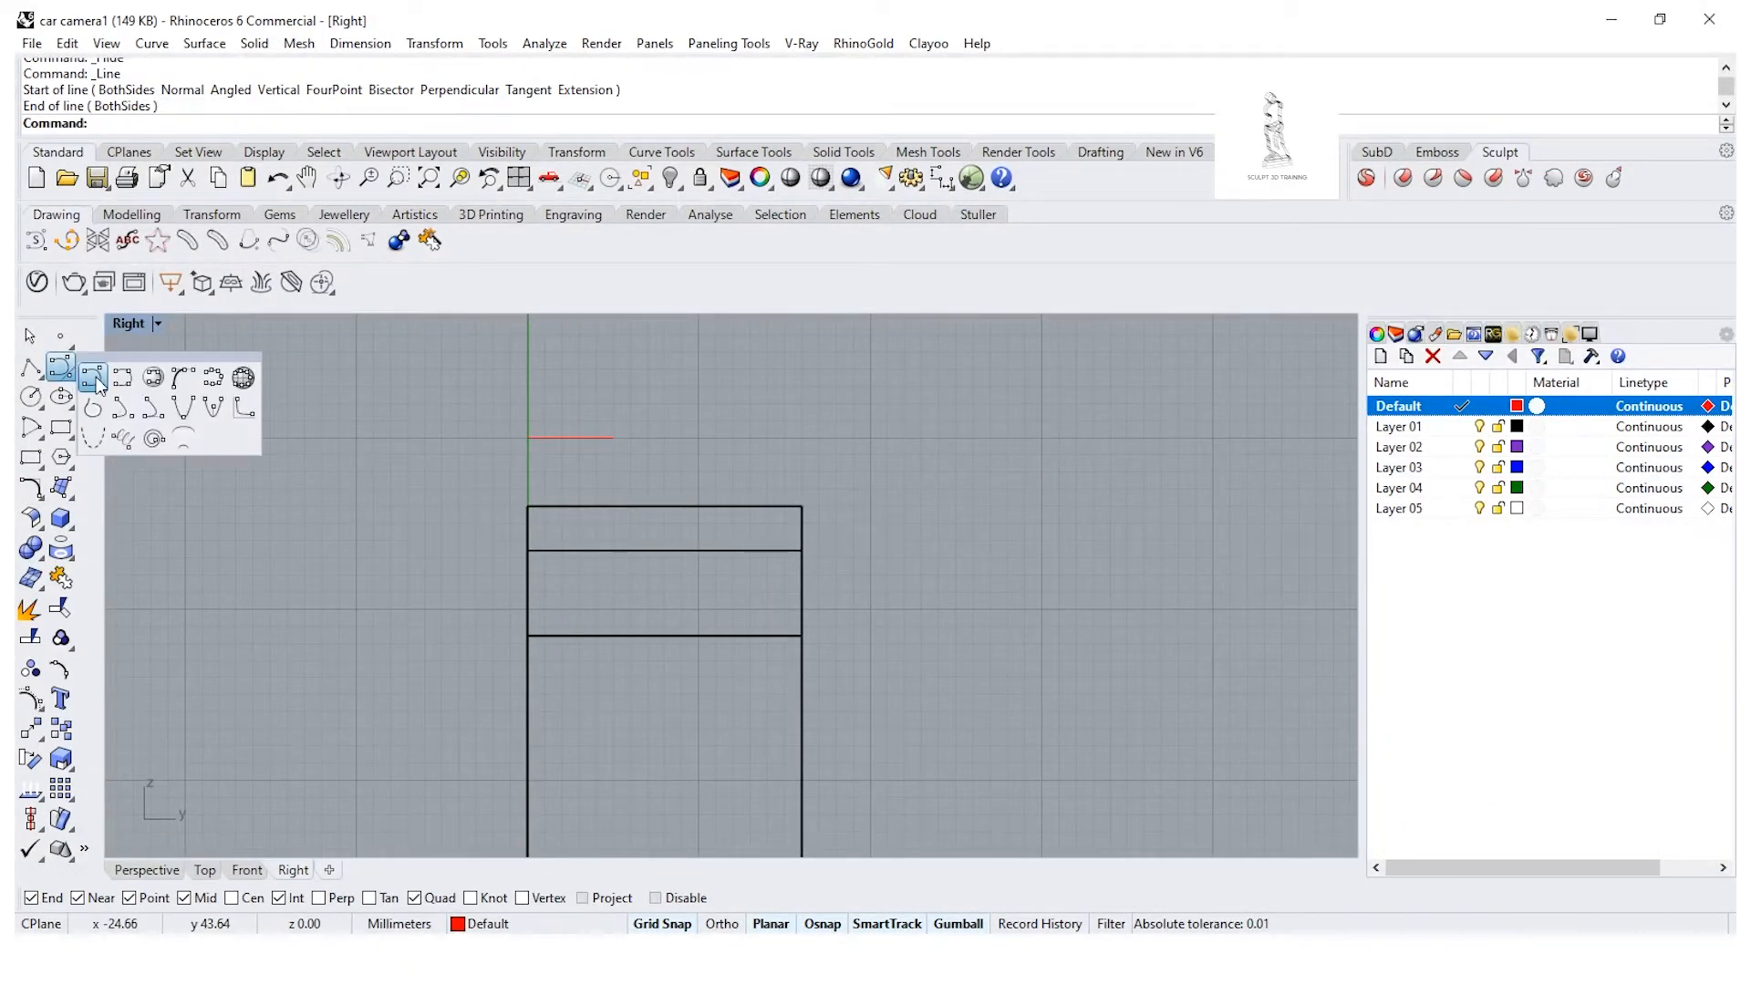
{"action": "left_click", "coordinate": [82, 374]}
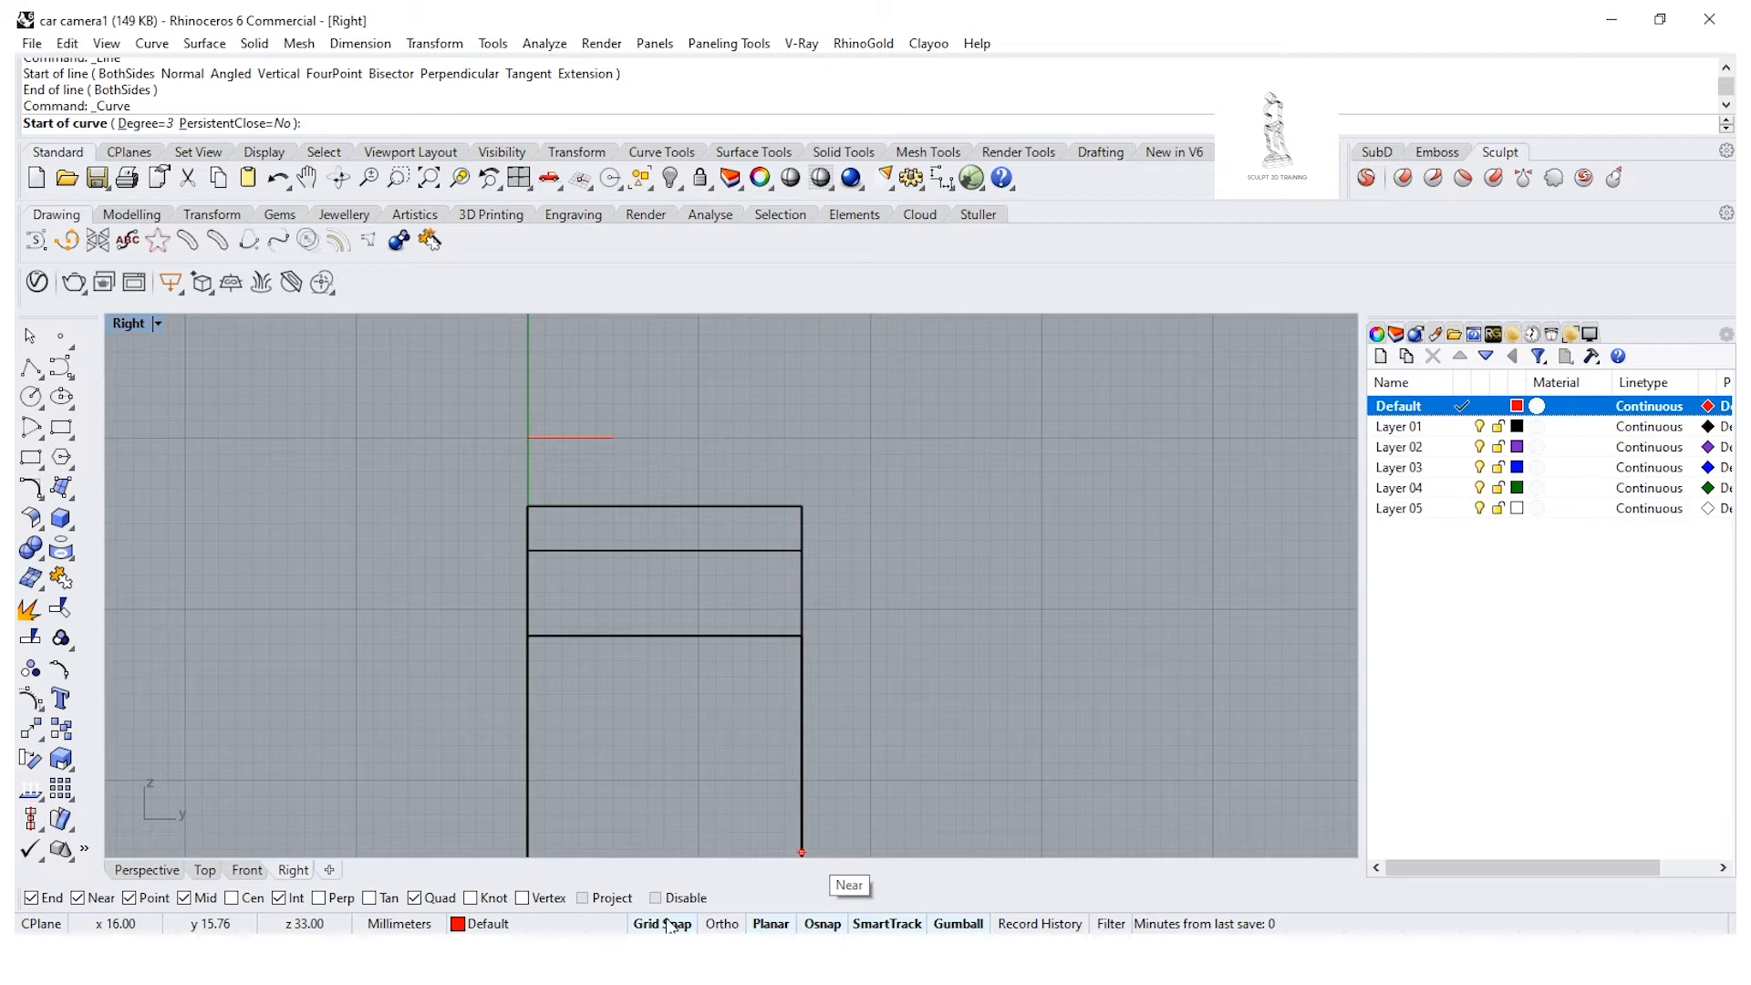
{"action": "left_click", "coordinate": [613, 438]}
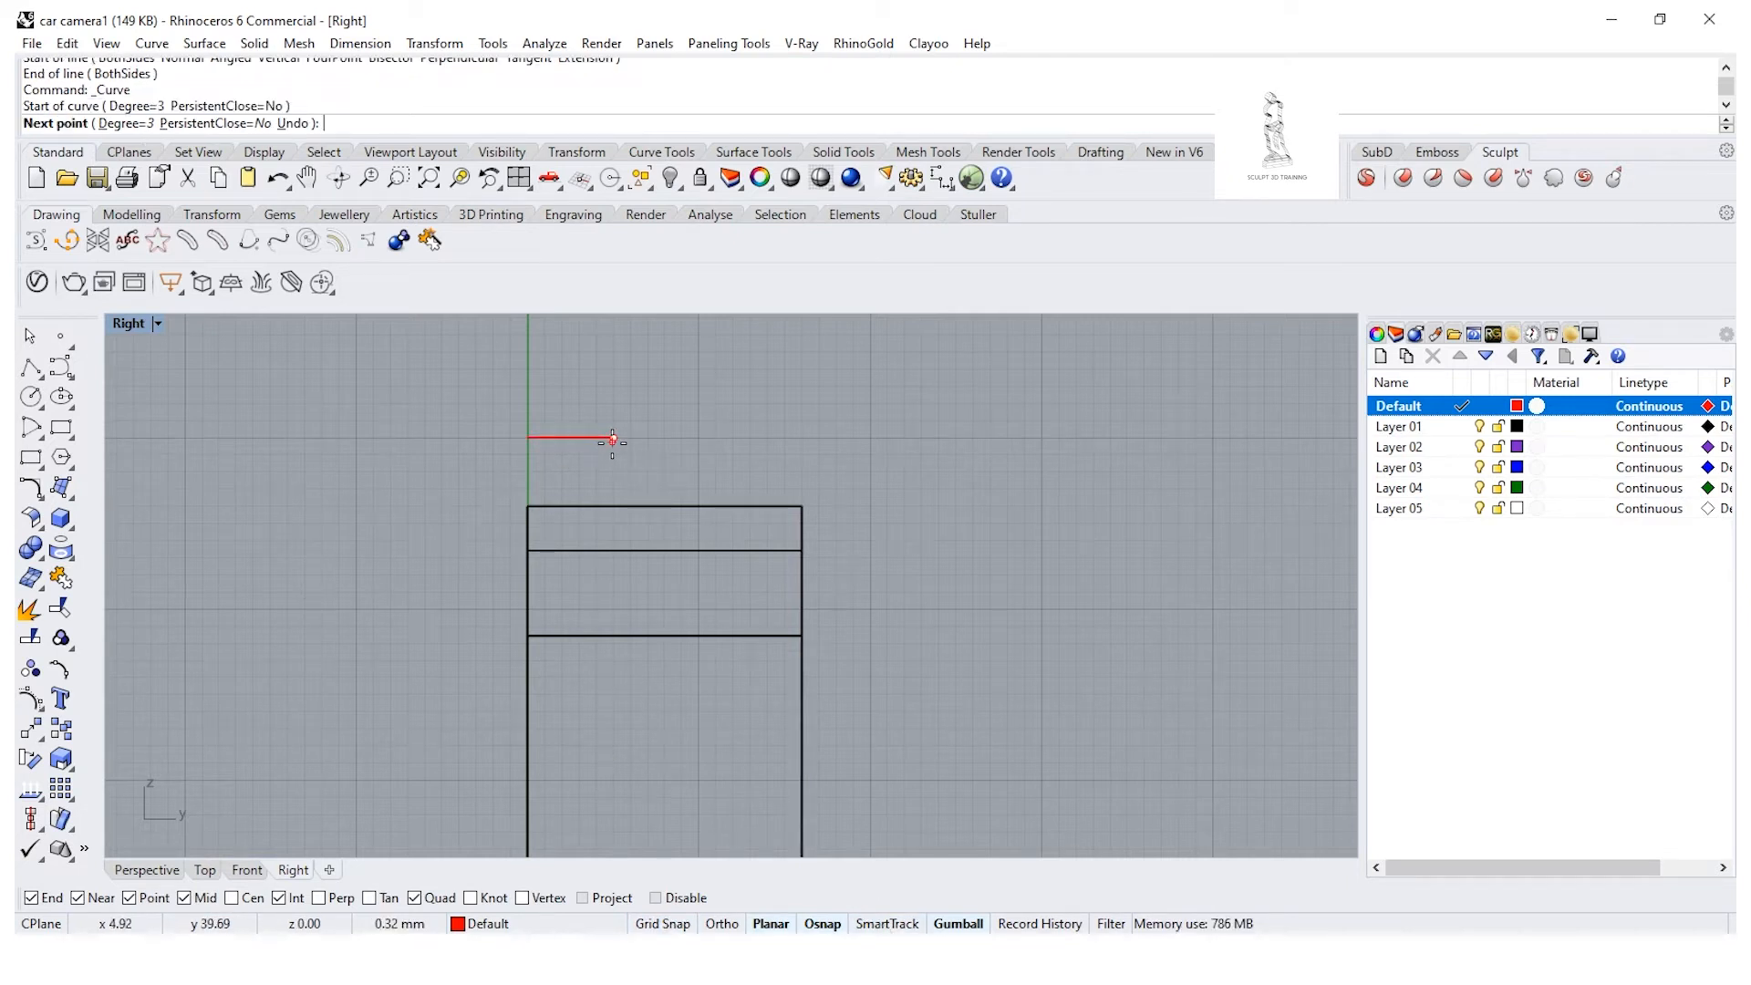
{"action": "left_click", "coordinate": [584, 899]}
{"action": "scroll", "coordinate": [690, 771], "scroll_direction": "down", "scroll_amount": 3}
{"action": "scroll", "coordinate": [670, 758], "scroll_direction": "down", "scroll_amount": 3}
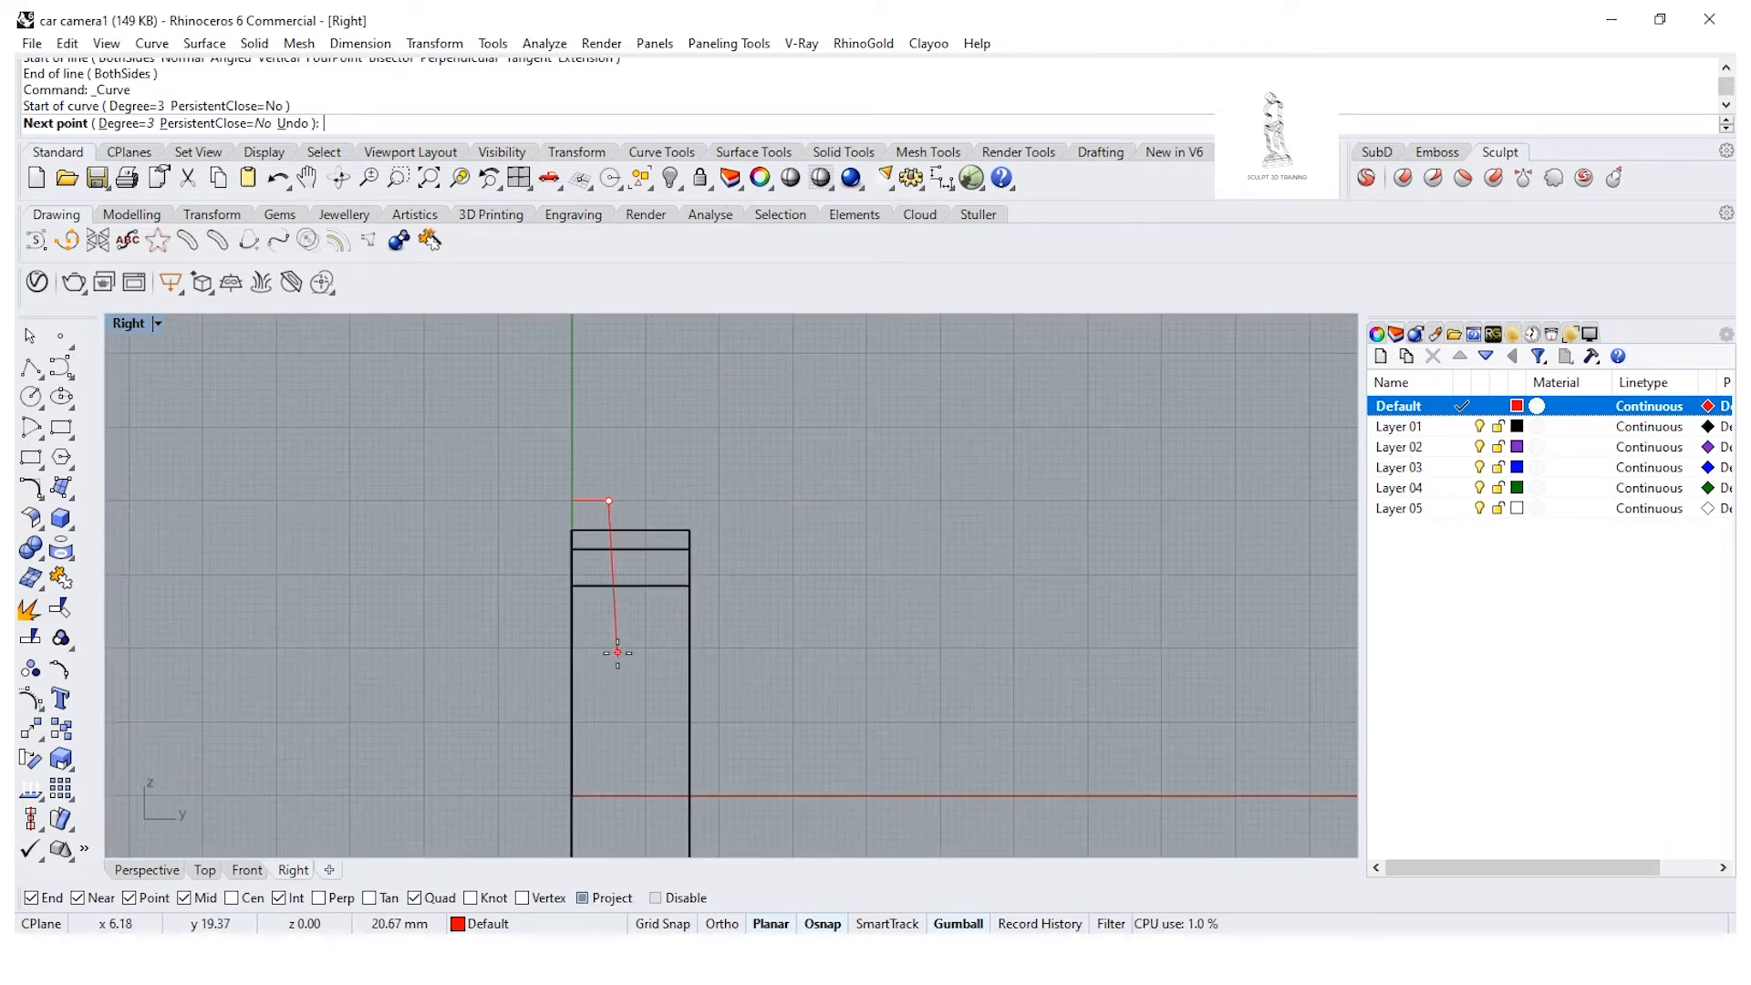
Step: Run the curve straight down through the body's two upper horizontal edges, and sweep it back to the vertical axis, ending just above the horizontal axis
{"action": "key", "text": "F8"}
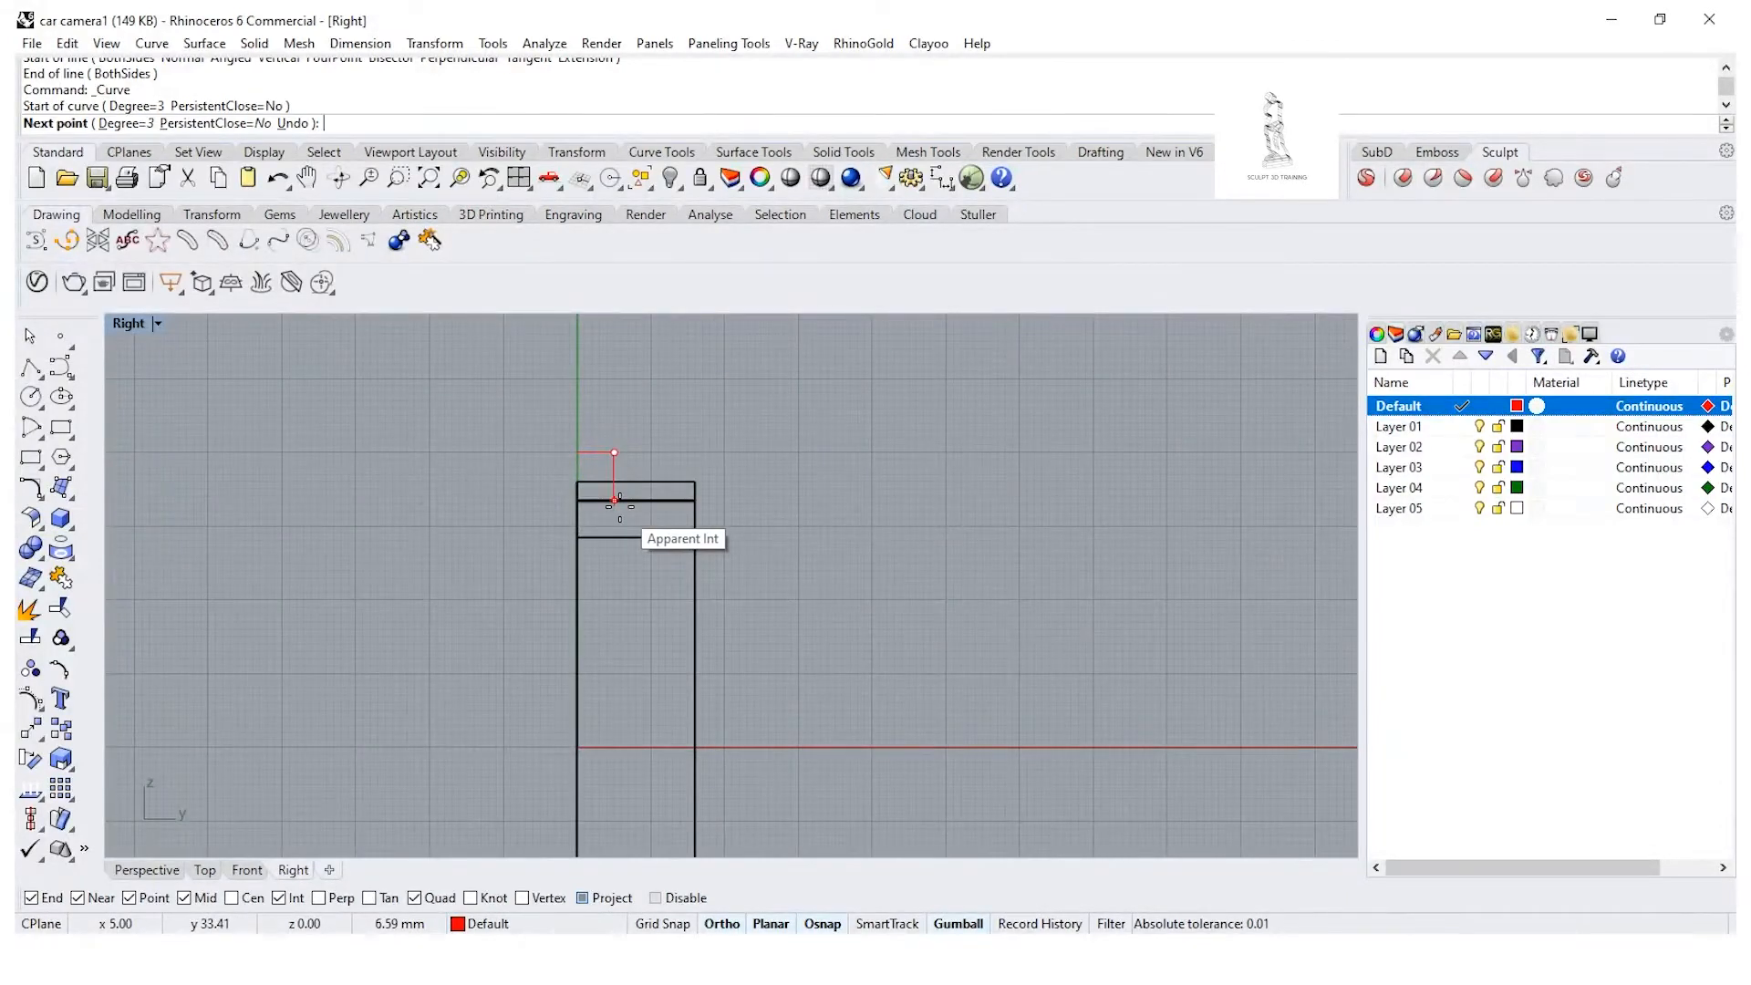
{"action": "left_click", "coordinate": [615, 500]}
{"action": "left_click", "coordinate": [615, 537]}
{"action": "key", "text": "F8"}
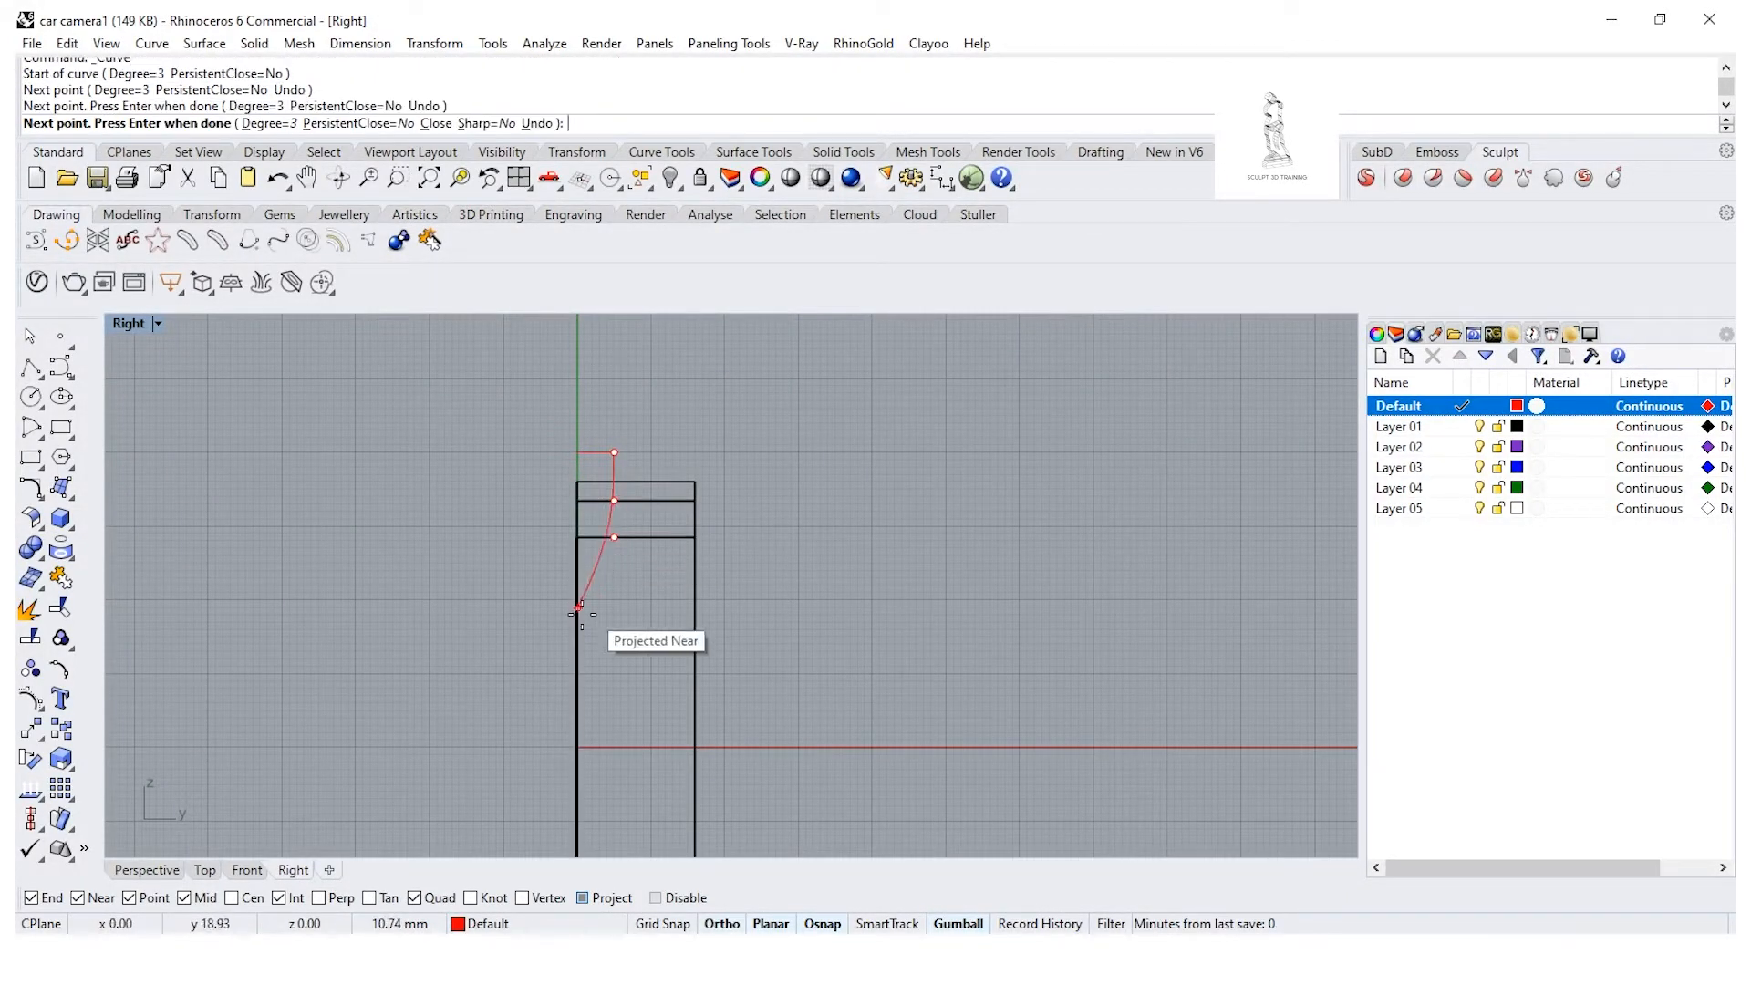
{"action": "left_click", "coordinate": [578, 682]}
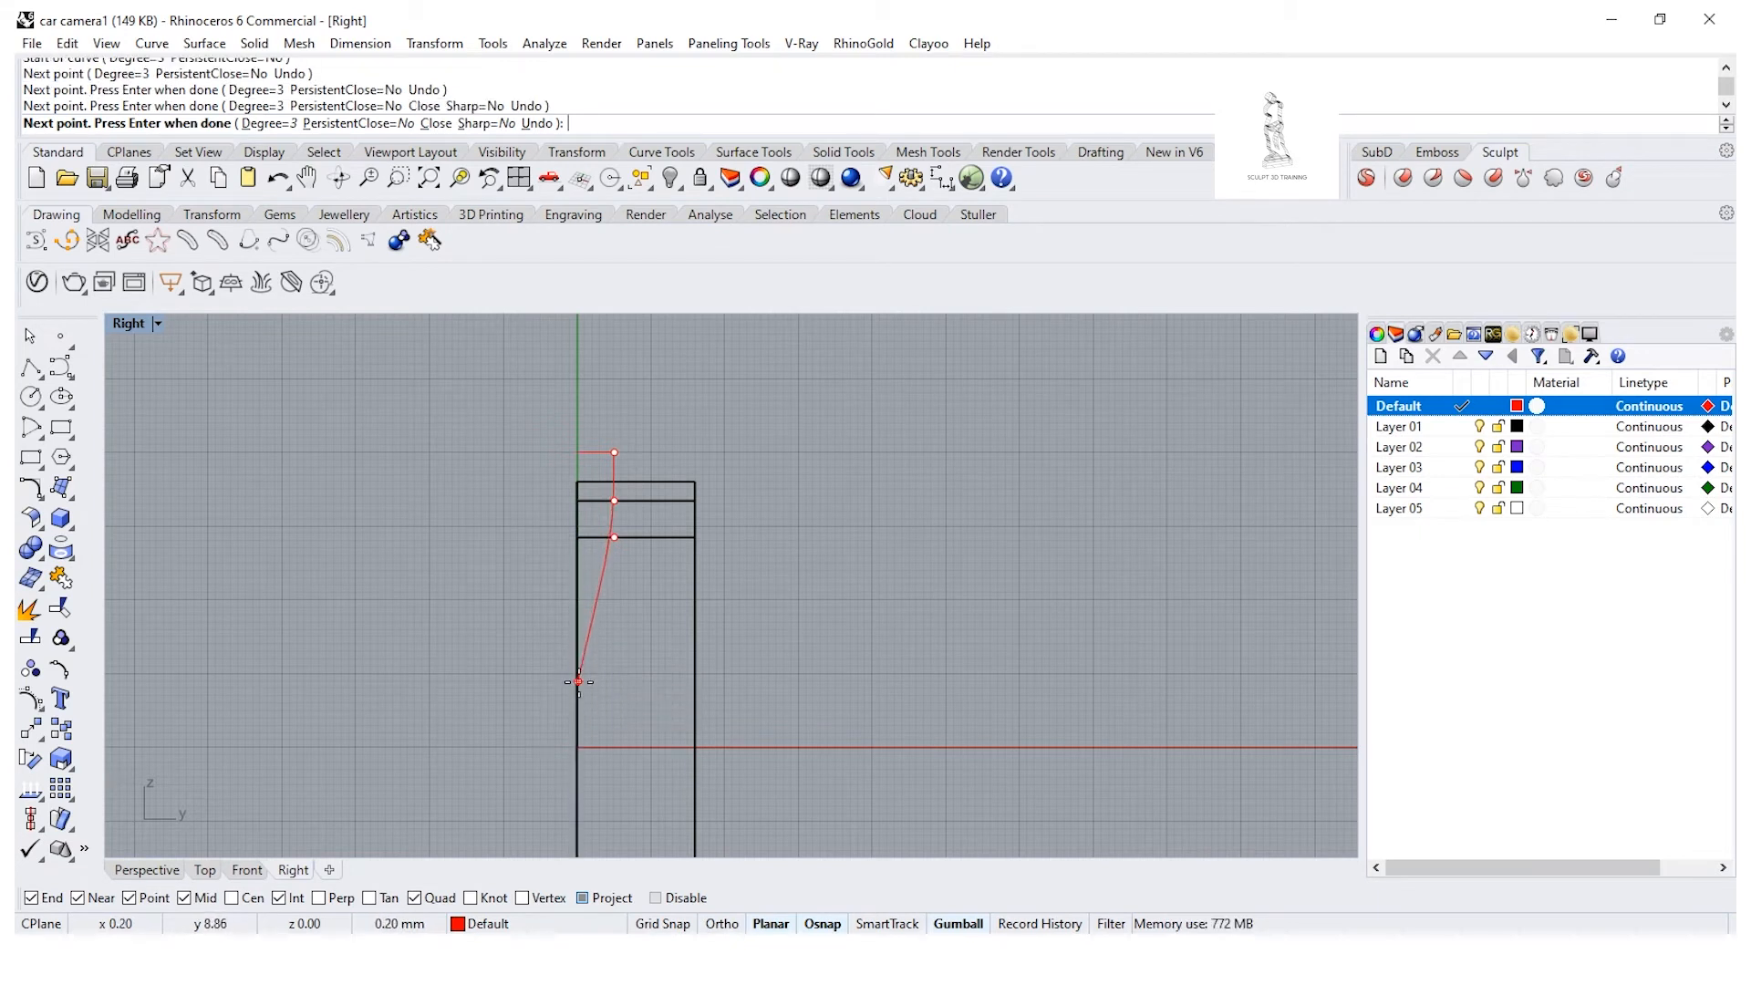
{"action": "left_click", "coordinate": [578, 741]}
{"action": "key", "text": "Return"}
{"action": "scroll", "coordinate": [611, 703], "scroll_direction": "down", "scroll_amount": 2}
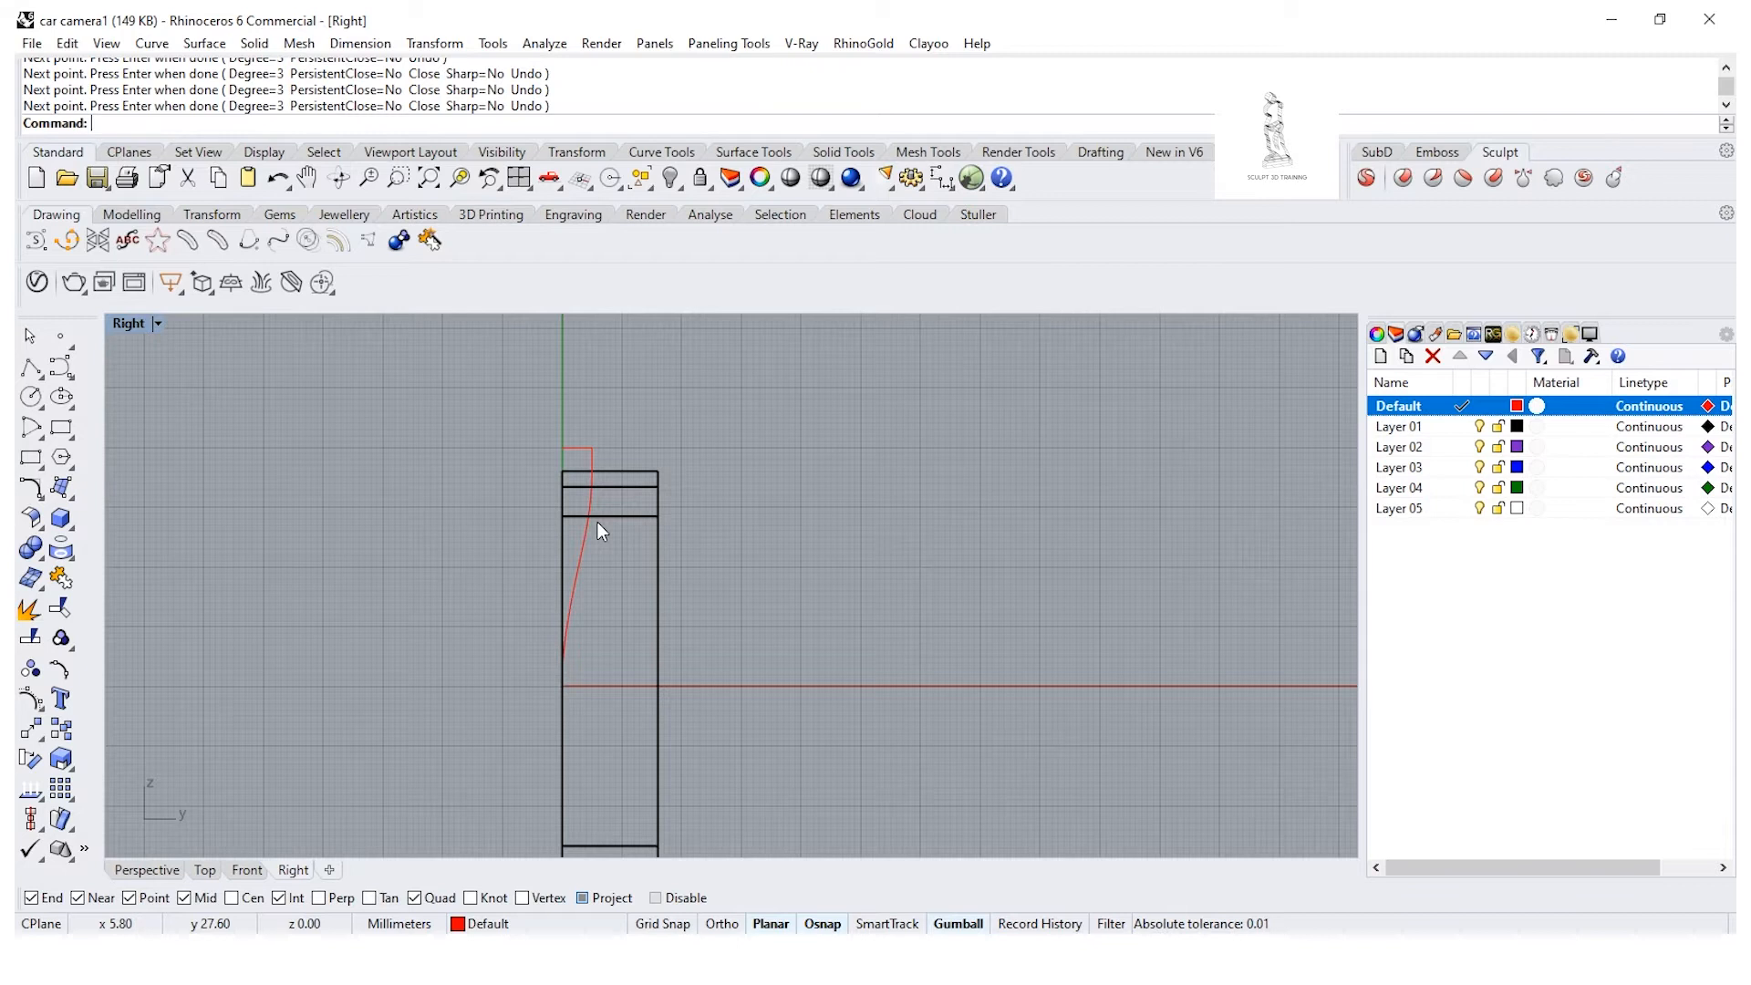
Step: Move the profile curve's second-lowest control point straight up along the body's front edge
{"action": "left_click", "coordinate": [588, 525]}
{"action": "scroll", "coordinate": [589, 525], "scroll_direction": "up", "scroll_amount": 4}
{"action": "left_click_drag", "start_coordinate": [572, 498], "coordinate": [609, 524]}
{"action": "key", "text": "ctrl+z"}
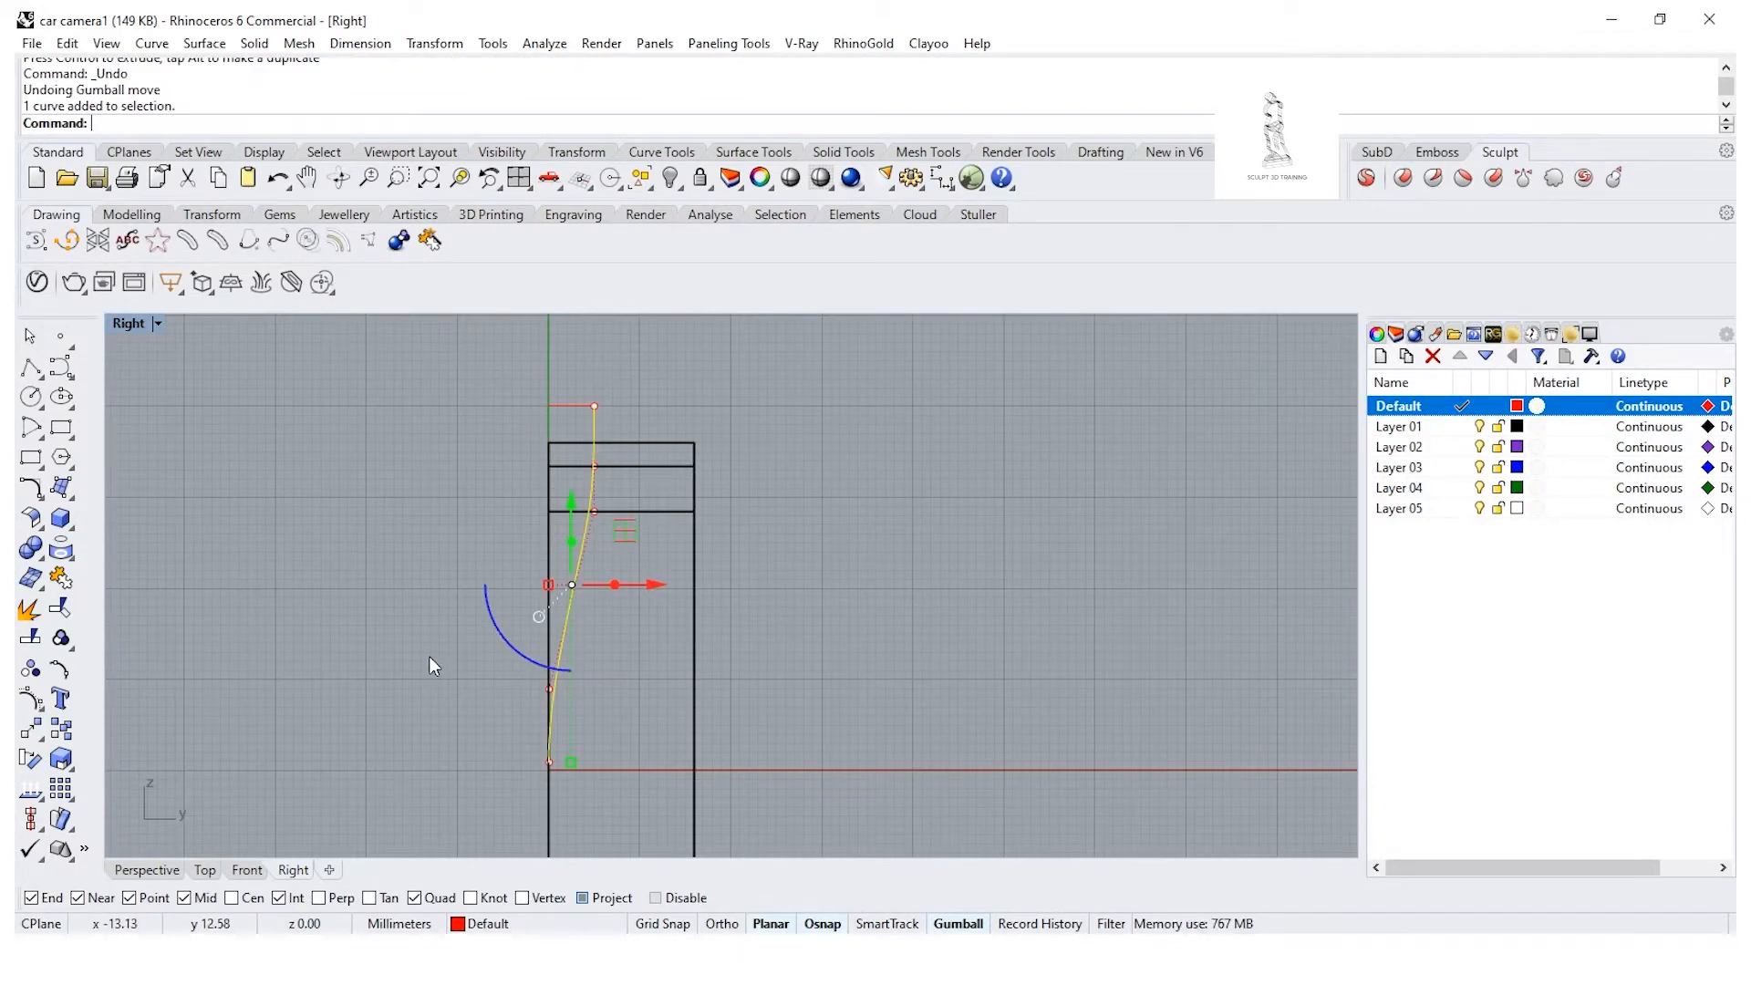
{"action": "left_click_drag", "start_coordinate": [422, 673], "coordinate": [552, 702]}
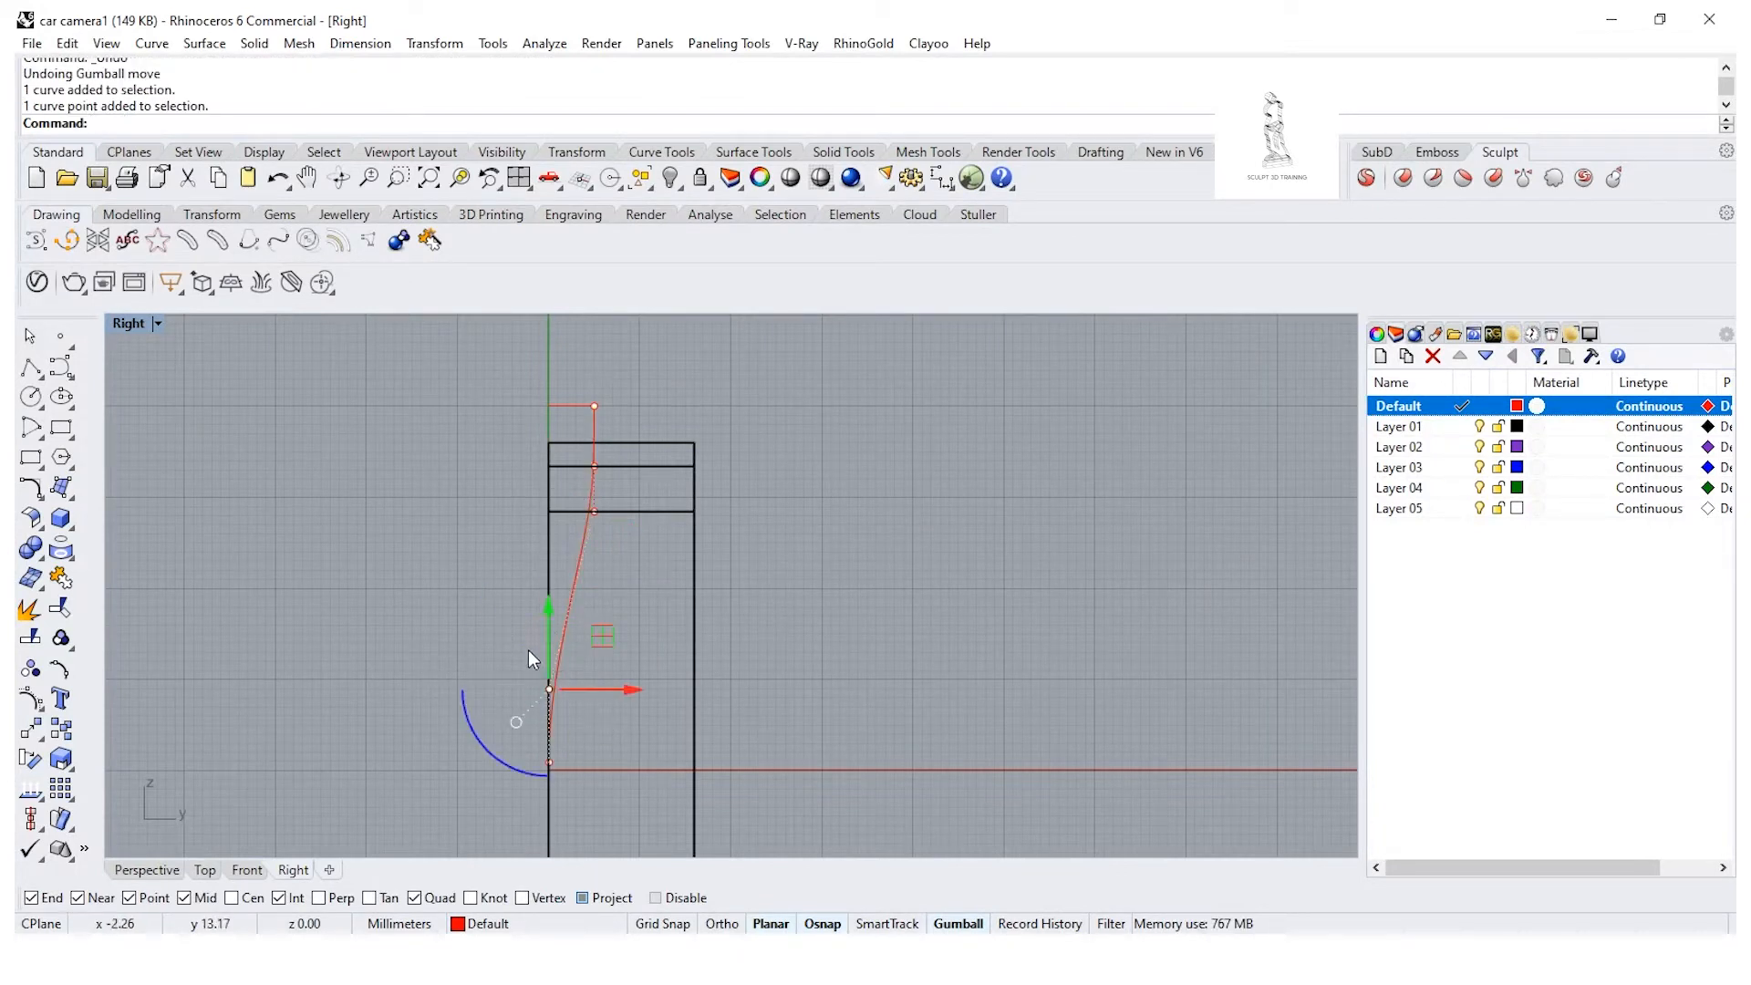
{"action": "left_click_drag", "start_coordinate": [553, 611], "coordinate": [551, 565]}
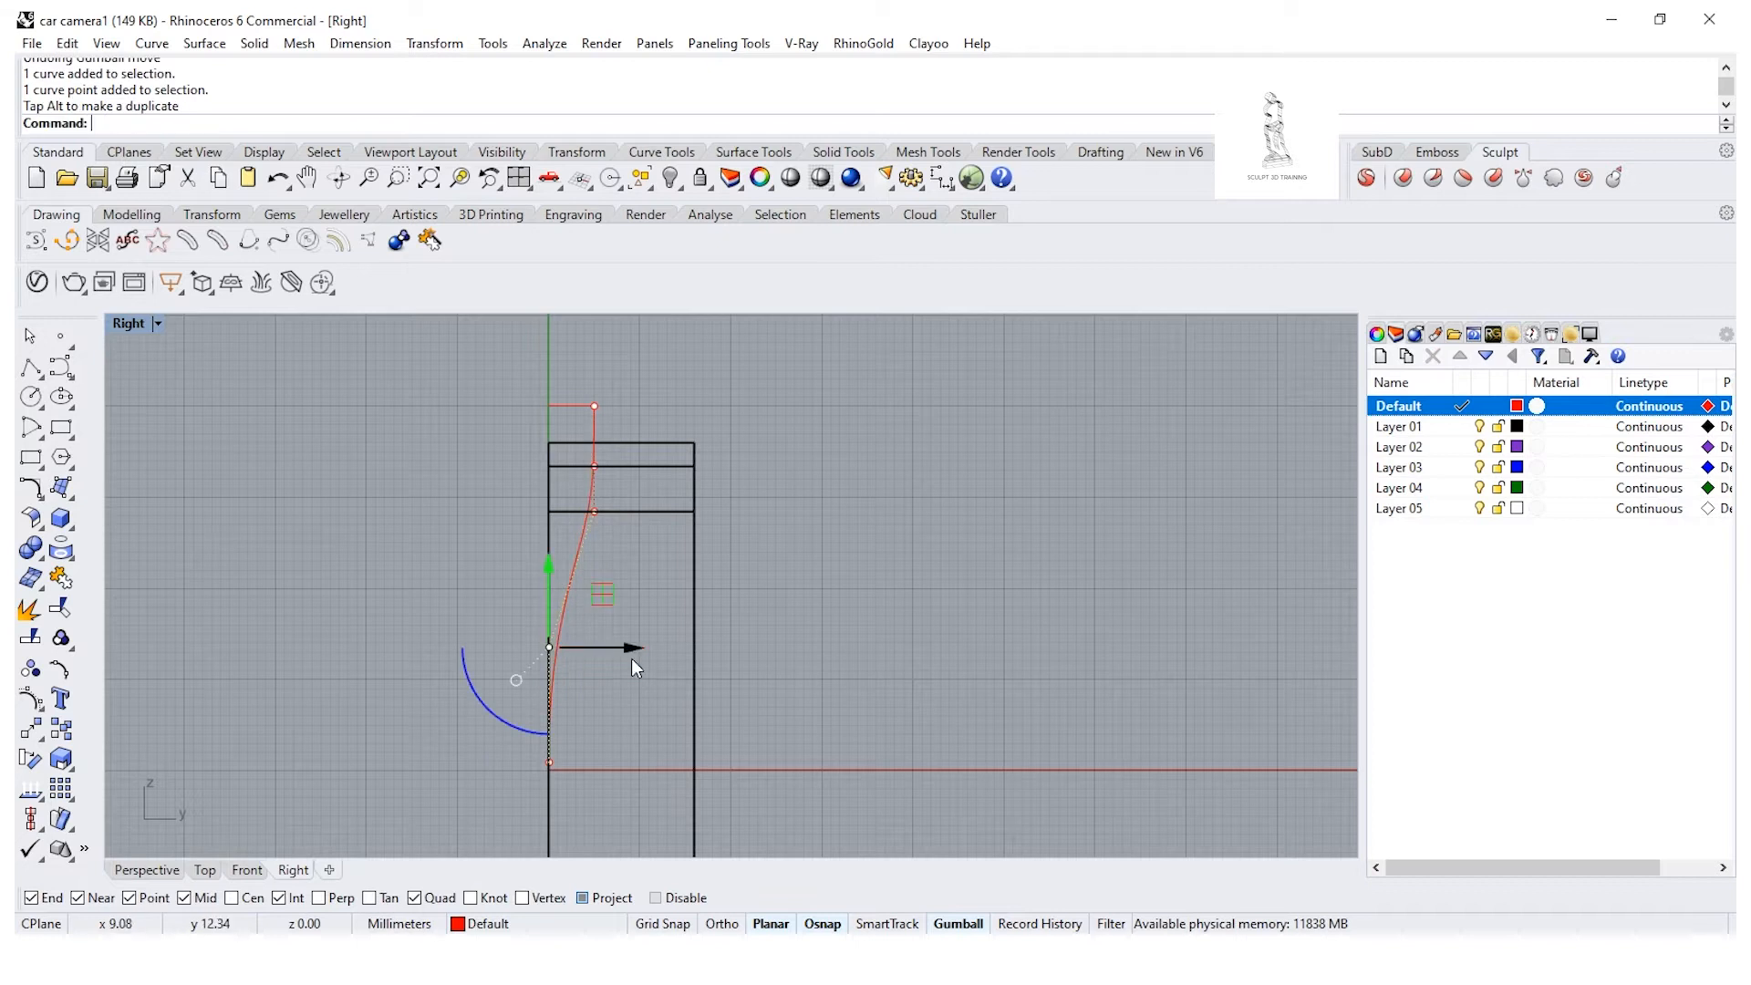
Step: Mirror a copy of the profile curve downward across a horizontal line through its lower end
{"action": "left_click_drag", "start_coordinate": [549, 647], "coordinate": [571, 582]}
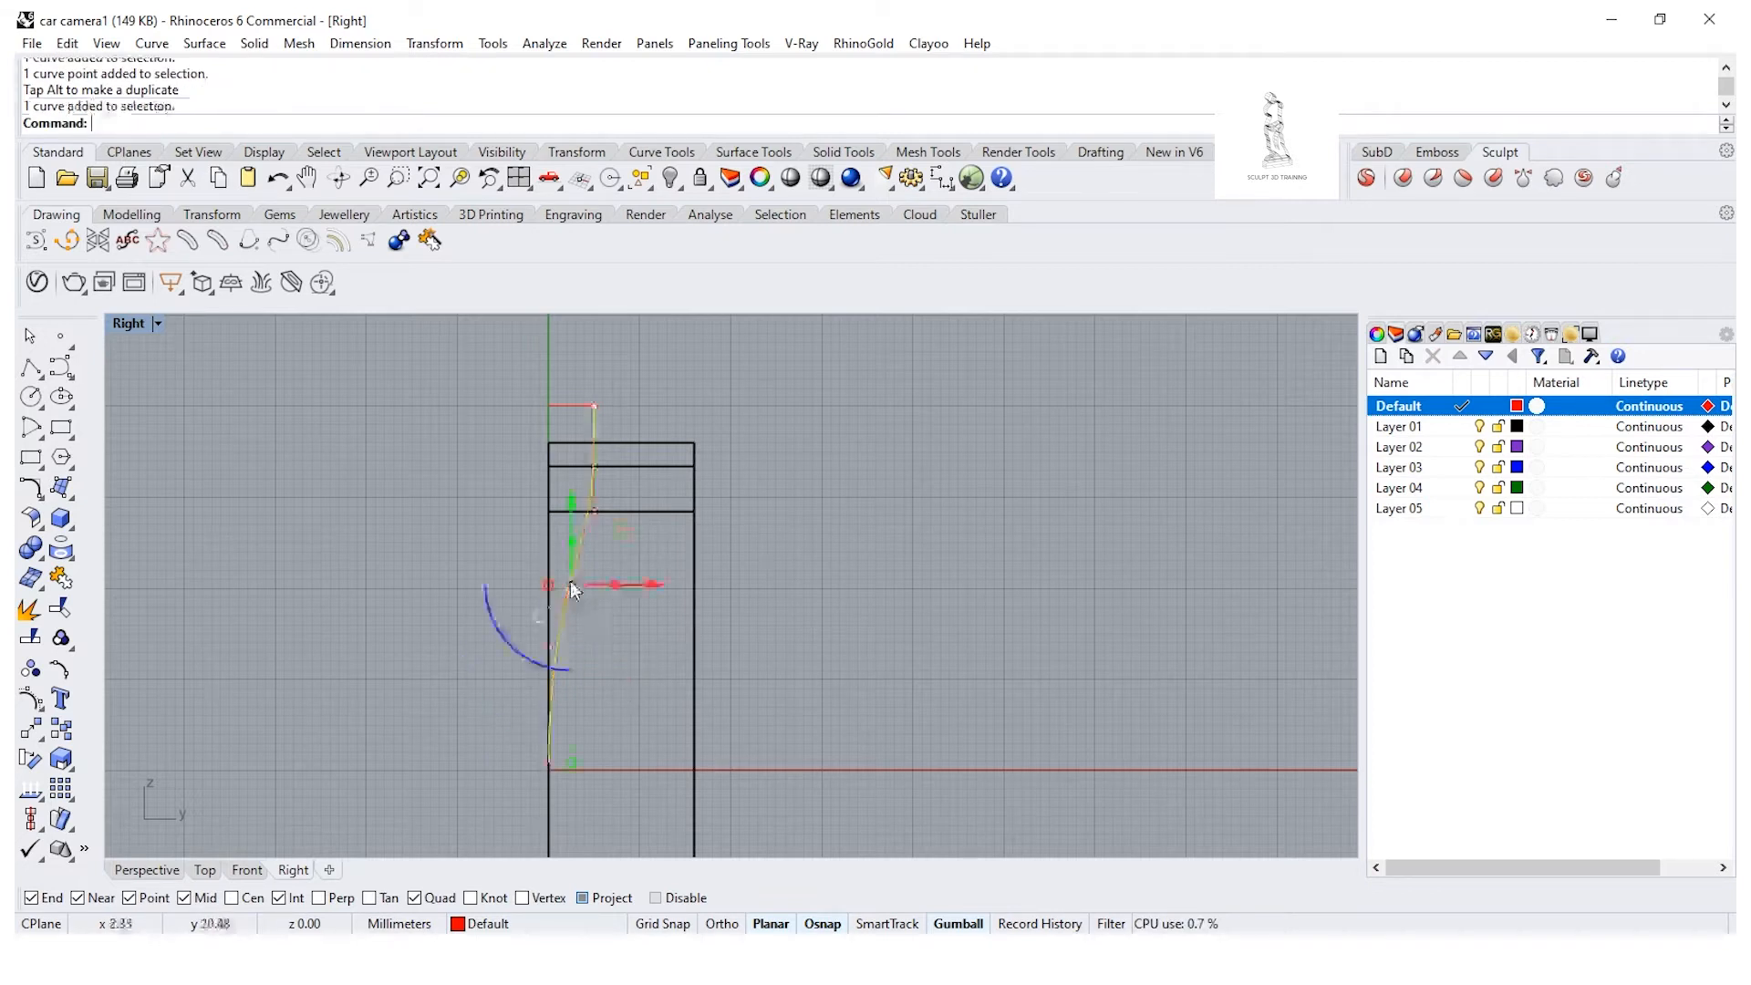
{"action": "left_click", "coordinate": [204, 43]}
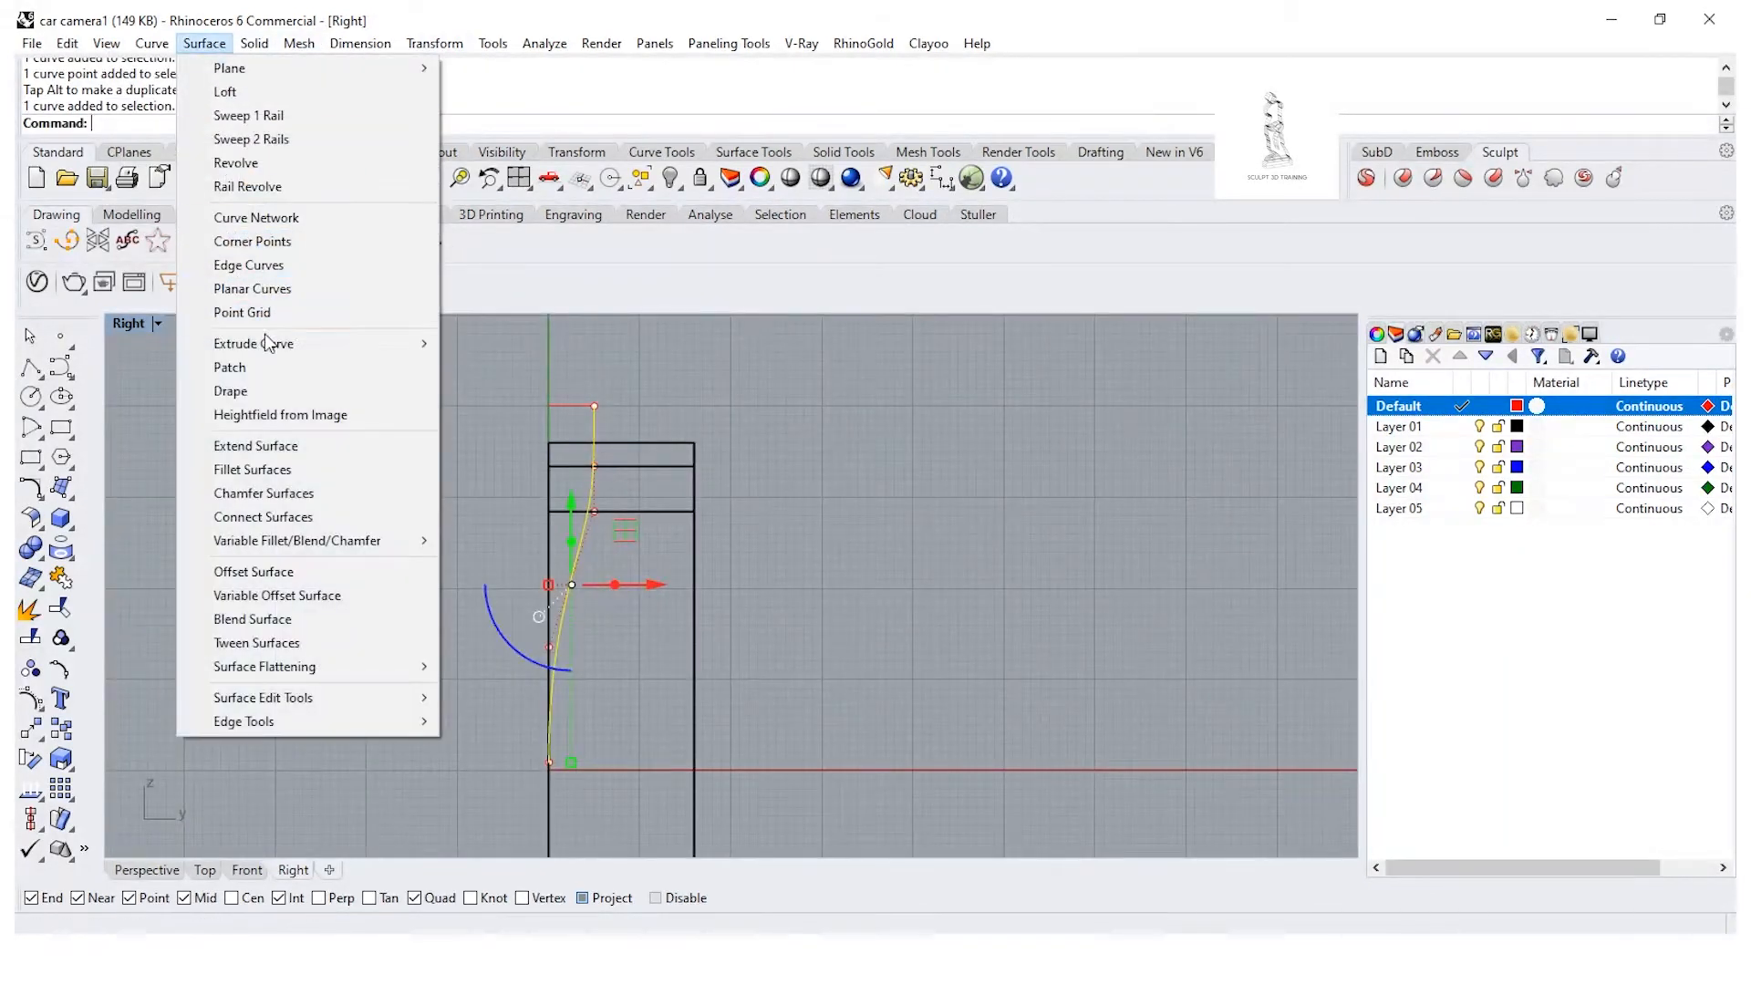
{"action": "mouse_move", "coordinate": [434, 43]}
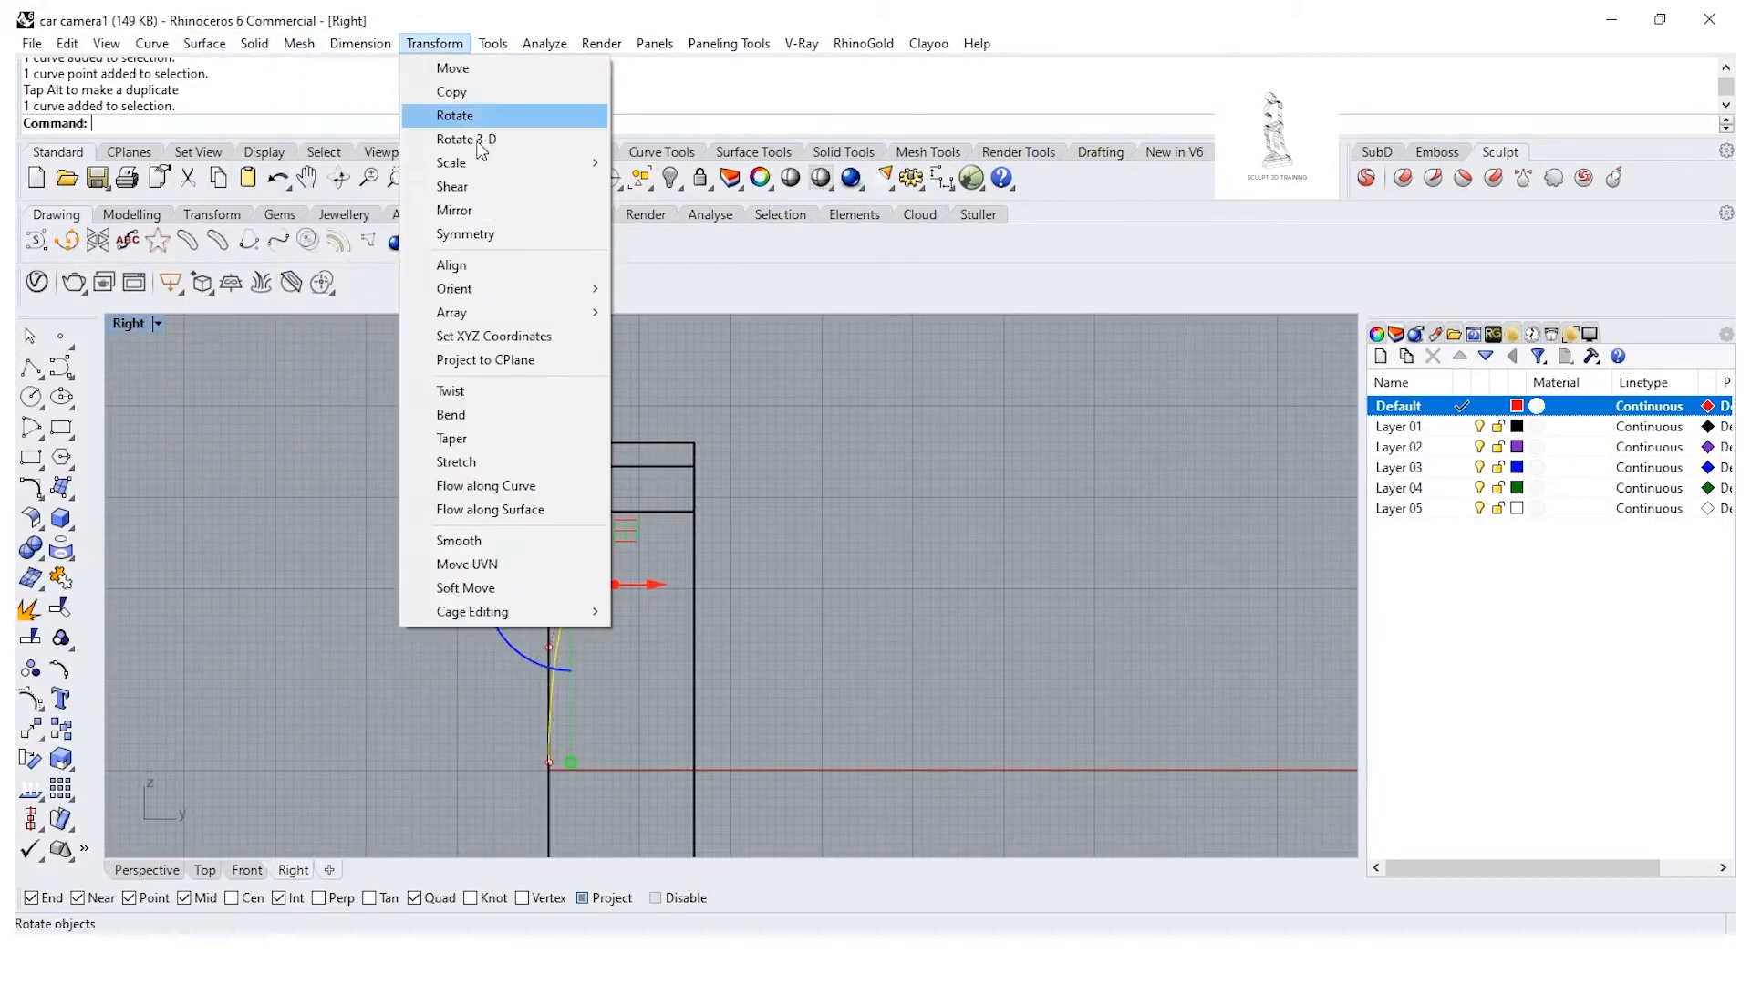
{"action": "left_click", "coordinate": [523, 213]}
{"action": "left_click", "coordinate": [549, 761]}
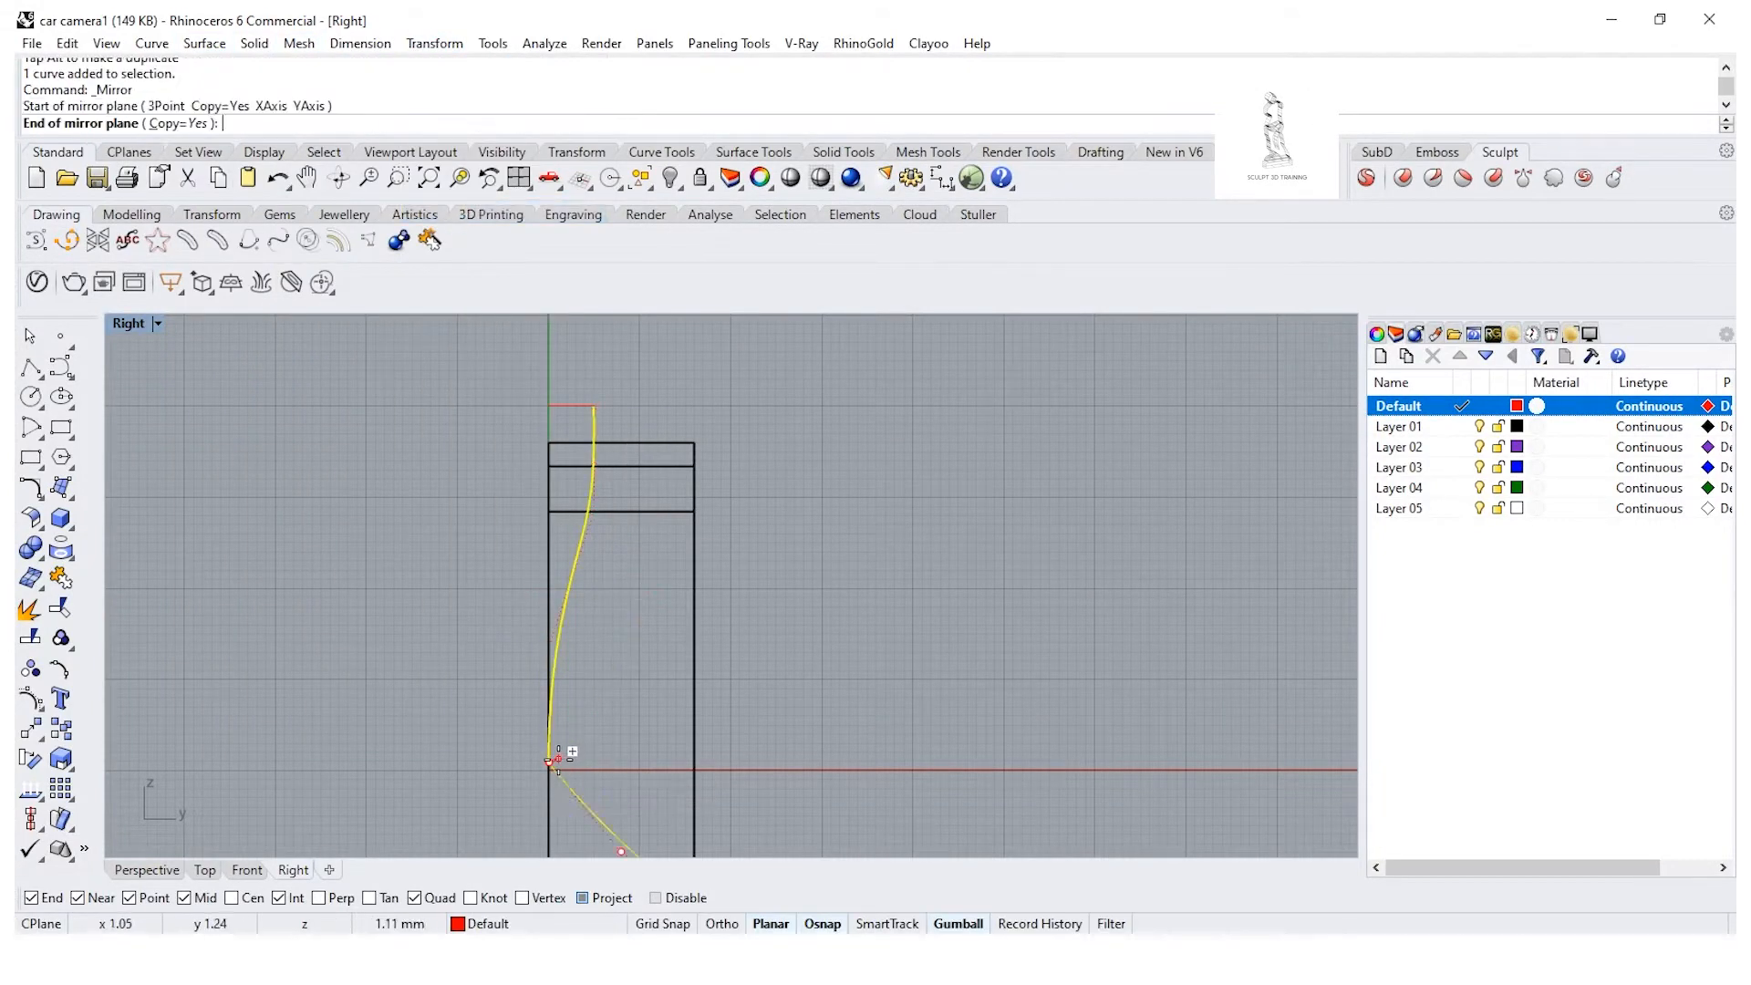
{"action": "left_click", "coordinate": [785, 768]}
{"action": "scroll", "coordinate": [788, 783], "scroll_direction": "down", "scroll_amount": 4}
{"action": "right_click_drag", "start_coordinate": [774, 790], "coordinate": [745, 686]}
{"action": "key", "text": "Escape"}
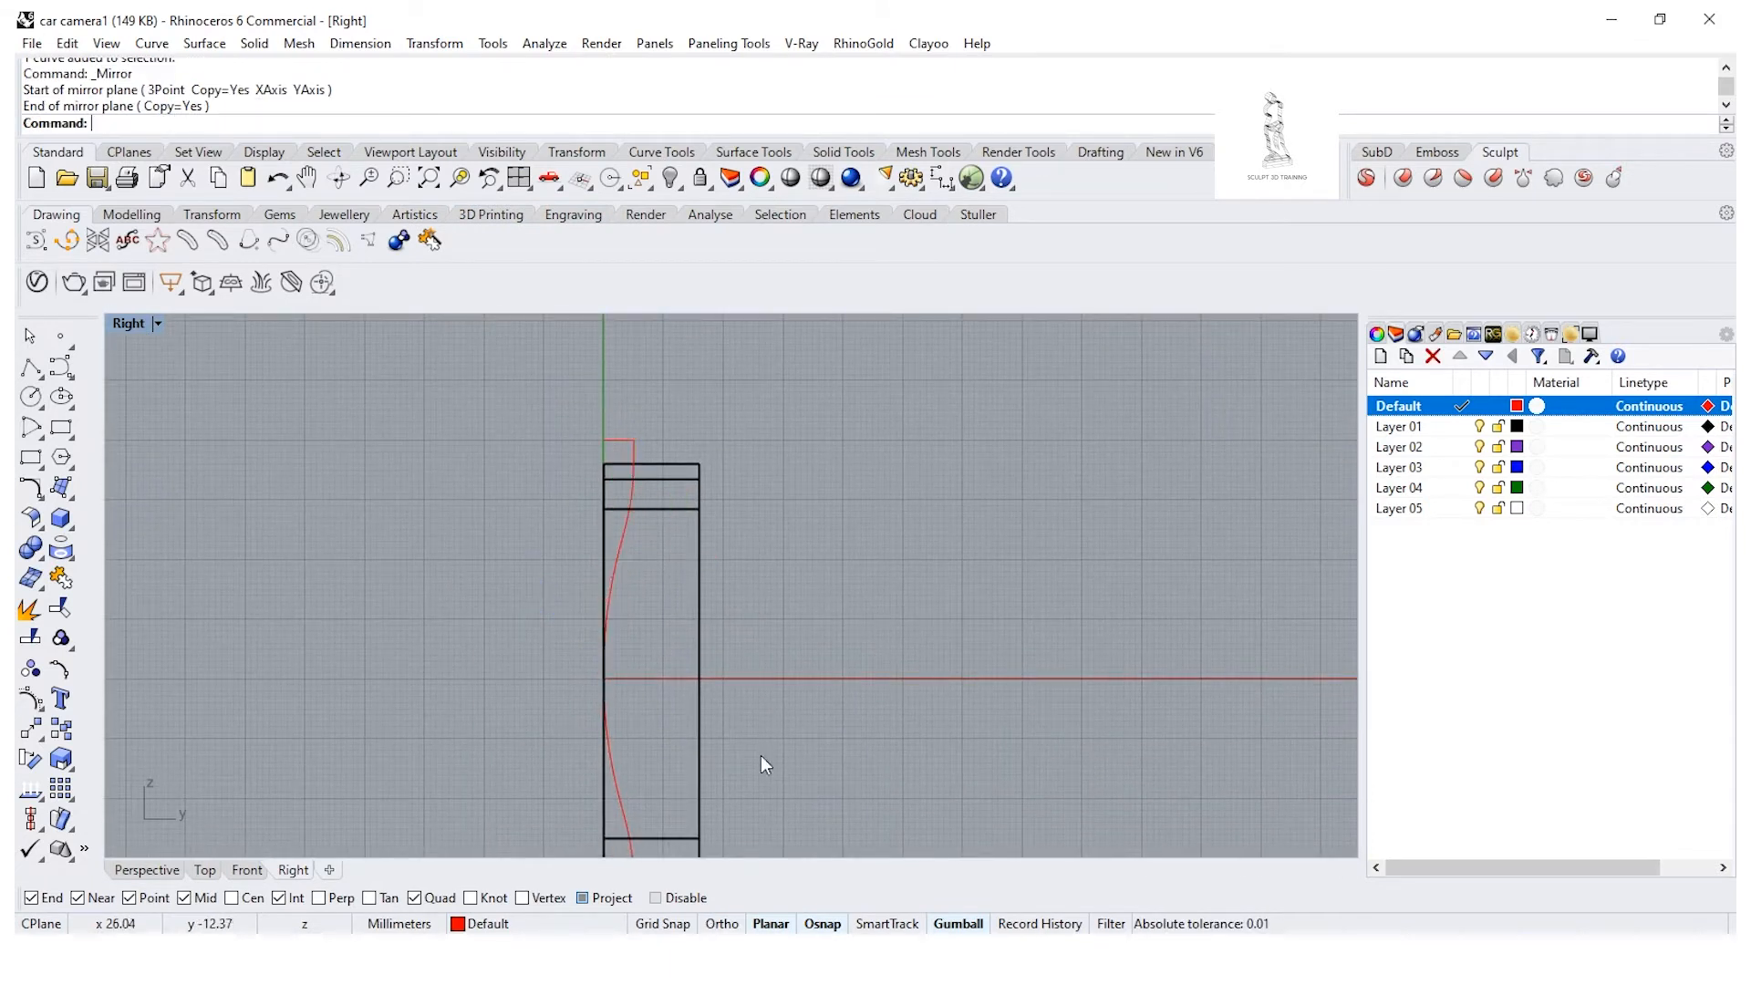
Step: Join the profile curve and its mirrored copy into one curve
{"action": "double_click", "coordinate": [127, 323]}
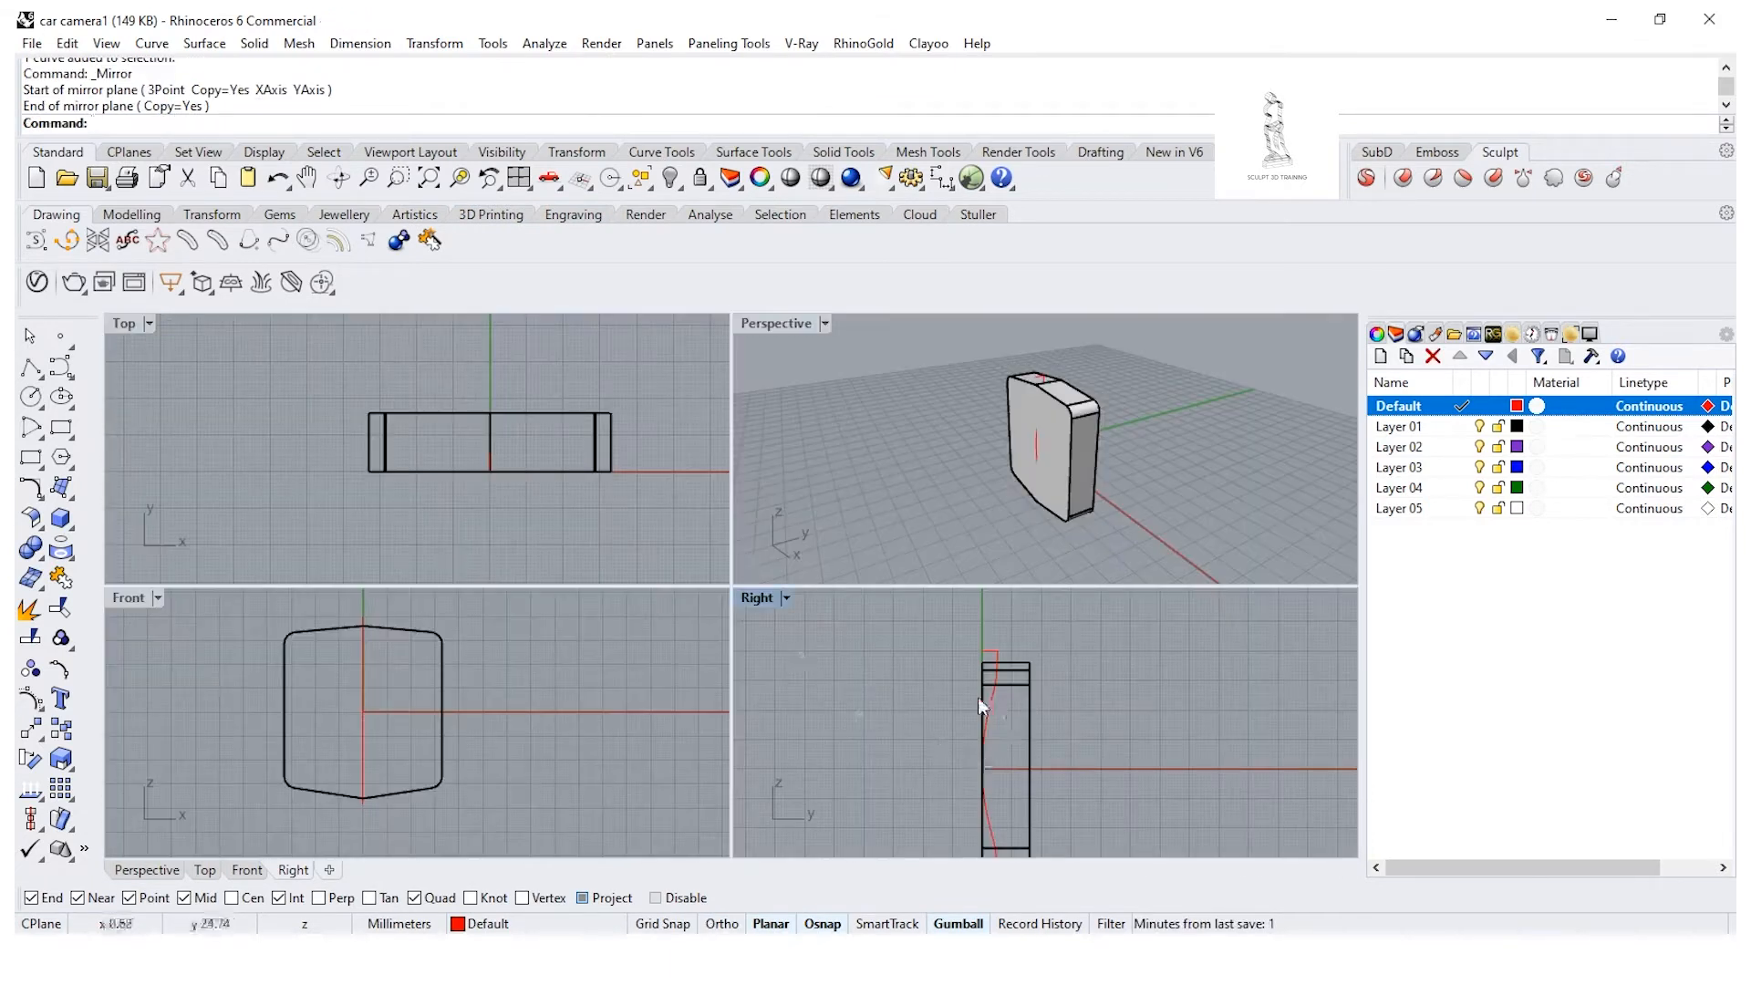
{"action": "right_click_drag", "start_coordinate": [369, 764], "coordinate": [366, 771]}
{"action": "right_click_drag", "start_coordinate": [999, 770], "coordinate": [961, 725]}
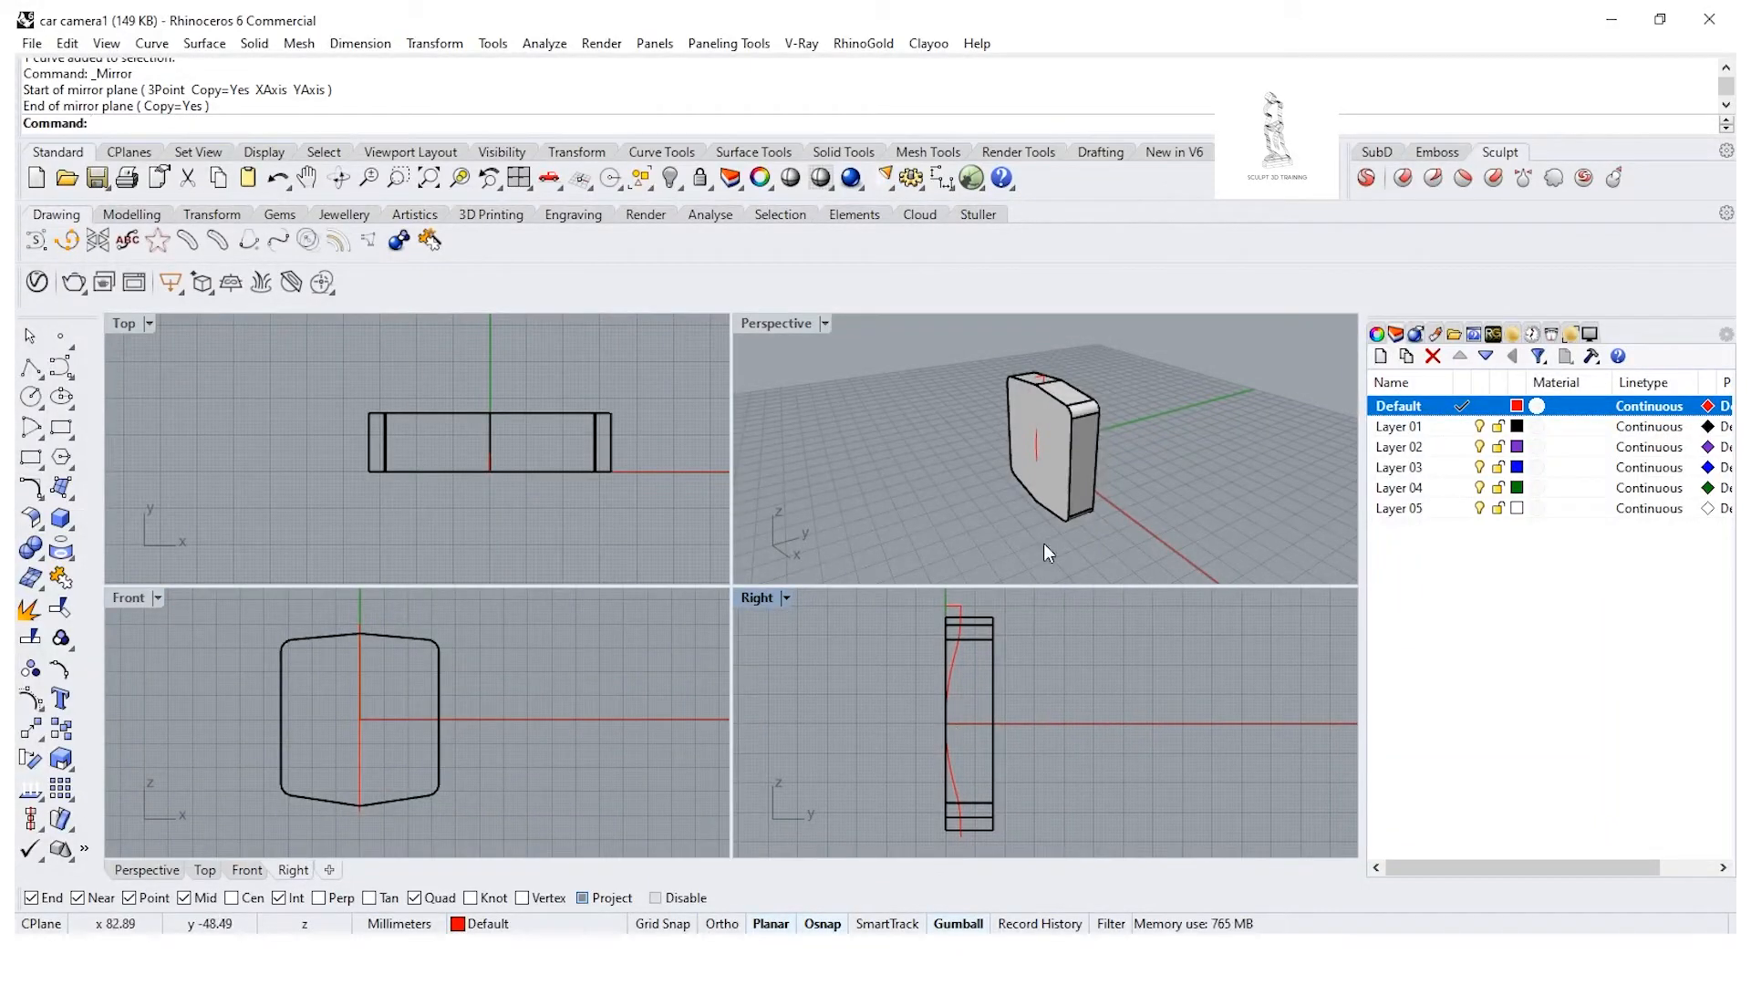
{"action": "double_click", "coordinate": [757, 598]}
{"action": "scroll", "coordinate": [550, 719], "scroll_direction": "up", "scroll_amount": 2}
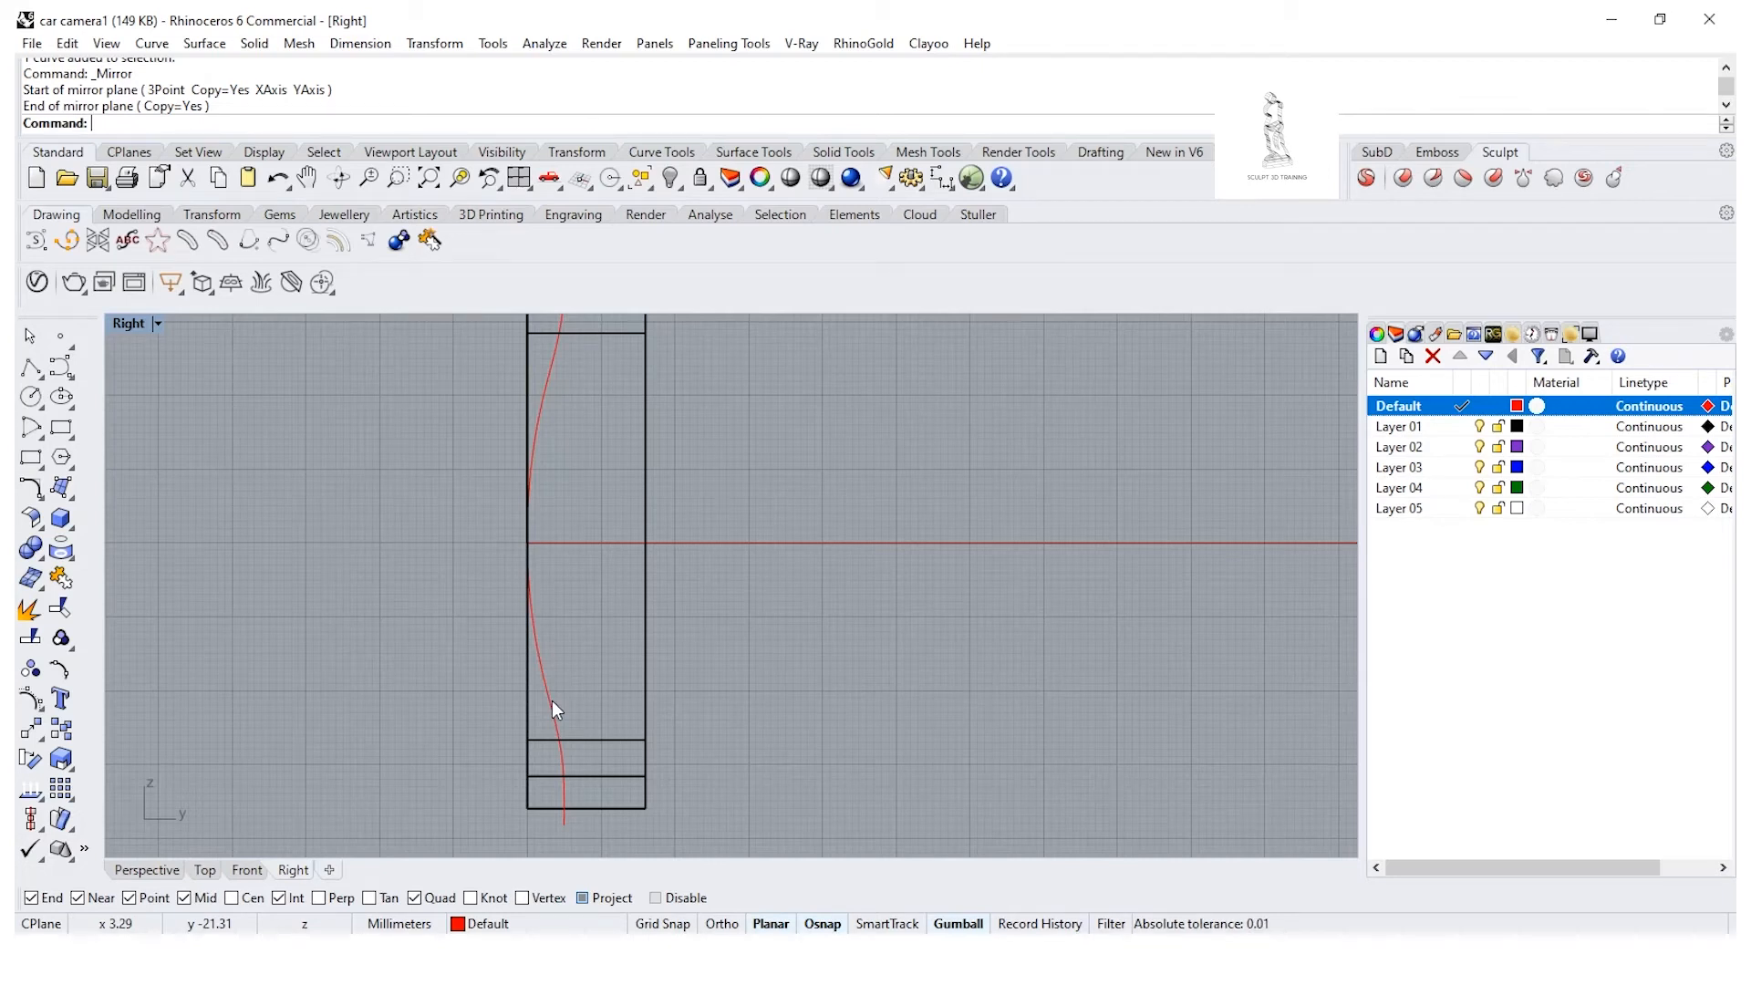
{"action": "left_click", "coordinate": [550, 701]}
{"action": "left_click", "coordinate": [546, 428], "text": "shift"}
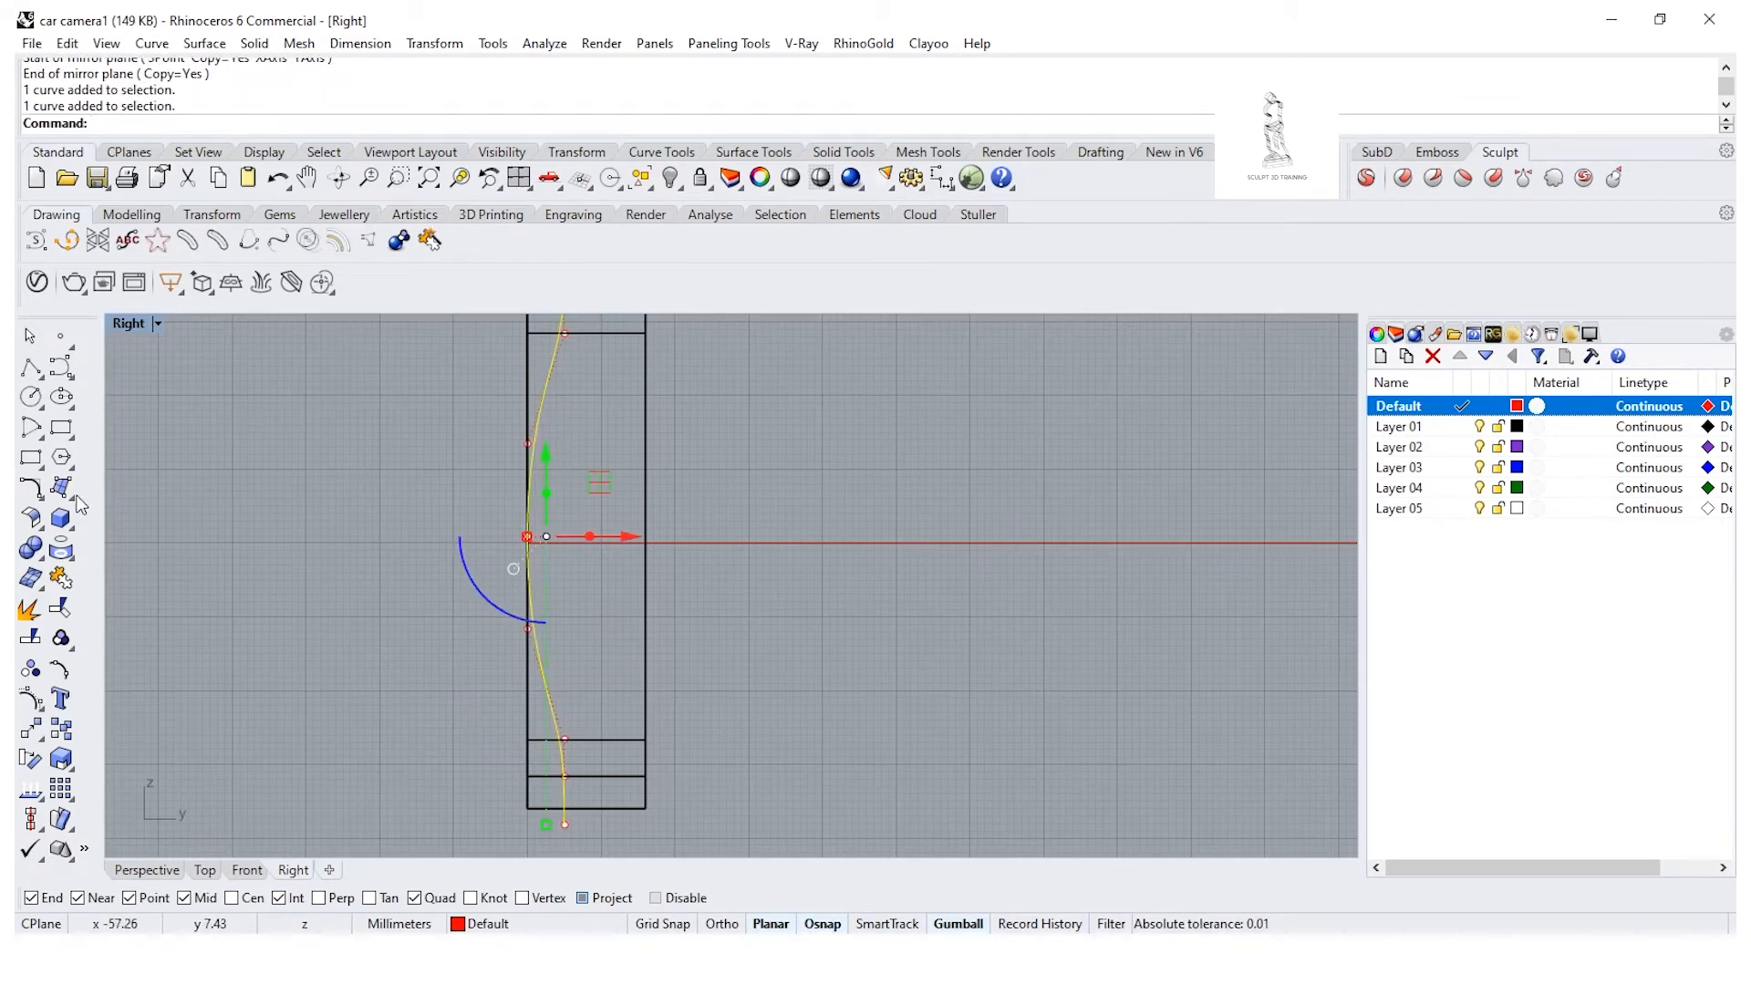
{"action": "left_click", "coordinate": [61, 577]}
{"action": "key", "text": "Escape"}
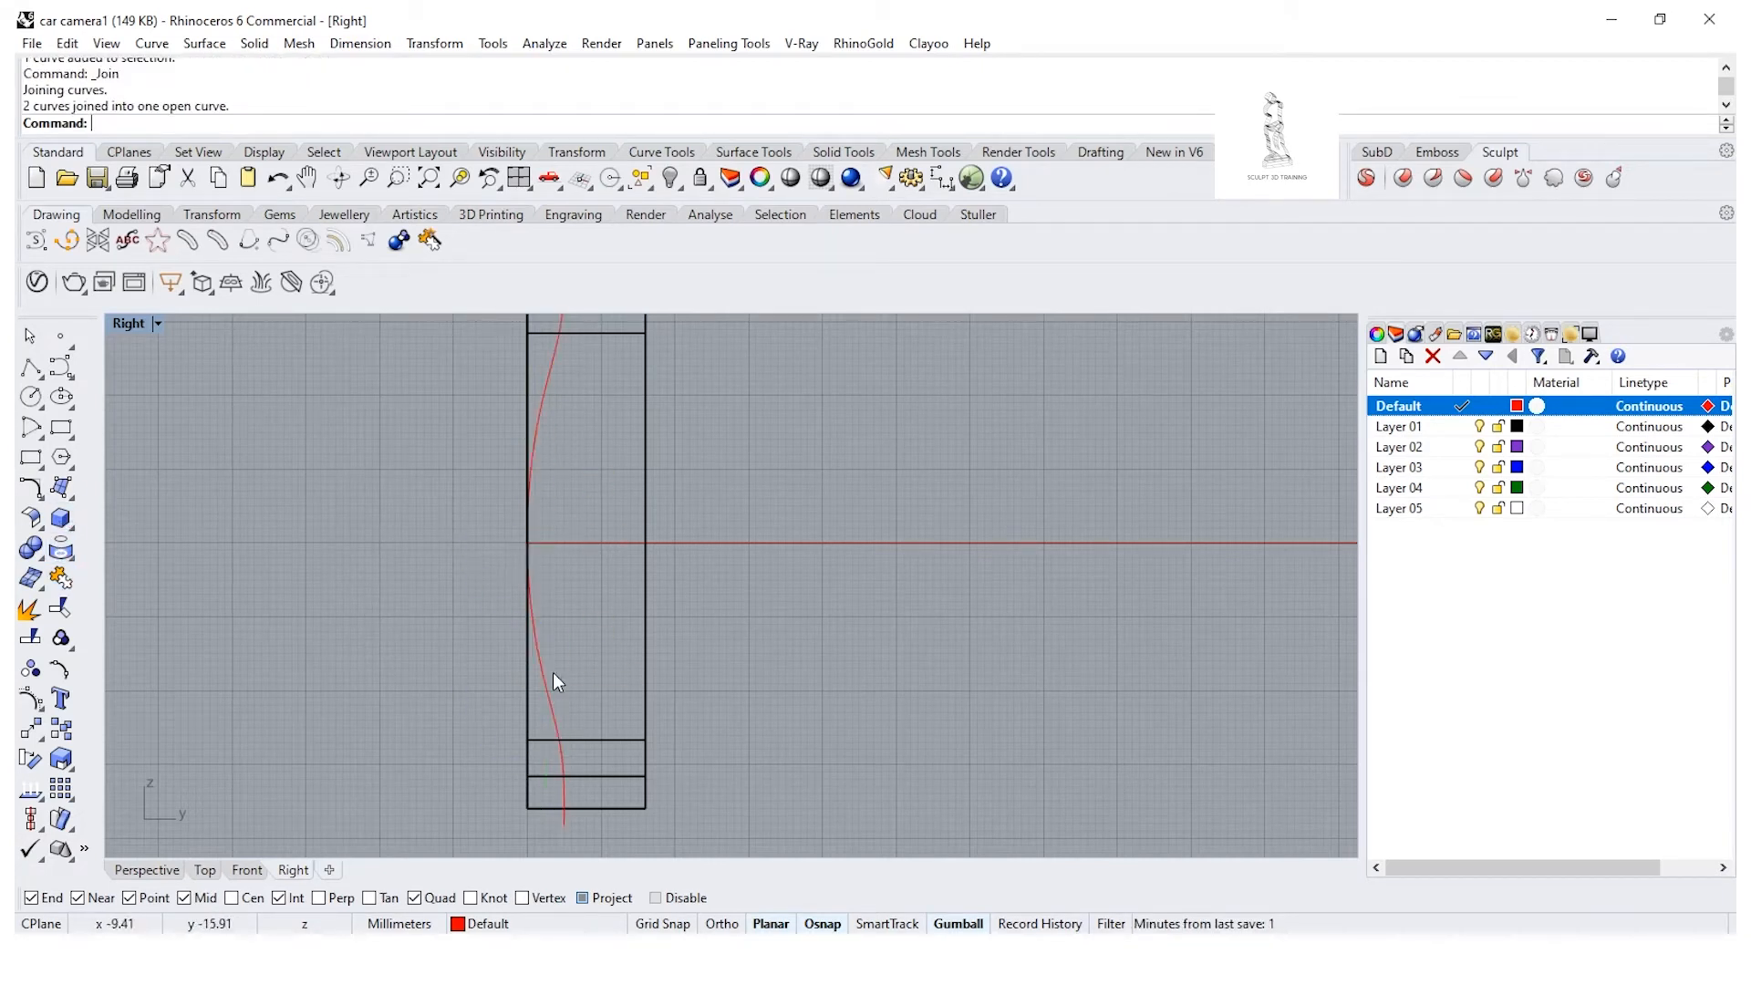
{"action": "left_click", "coordinate": [551, 689]}
{"action": "scroll", "coordinate": [571, 686], "scroll_direction": "down", "scroll_amount": 2}
{"action": "key", "text": "Escape"}
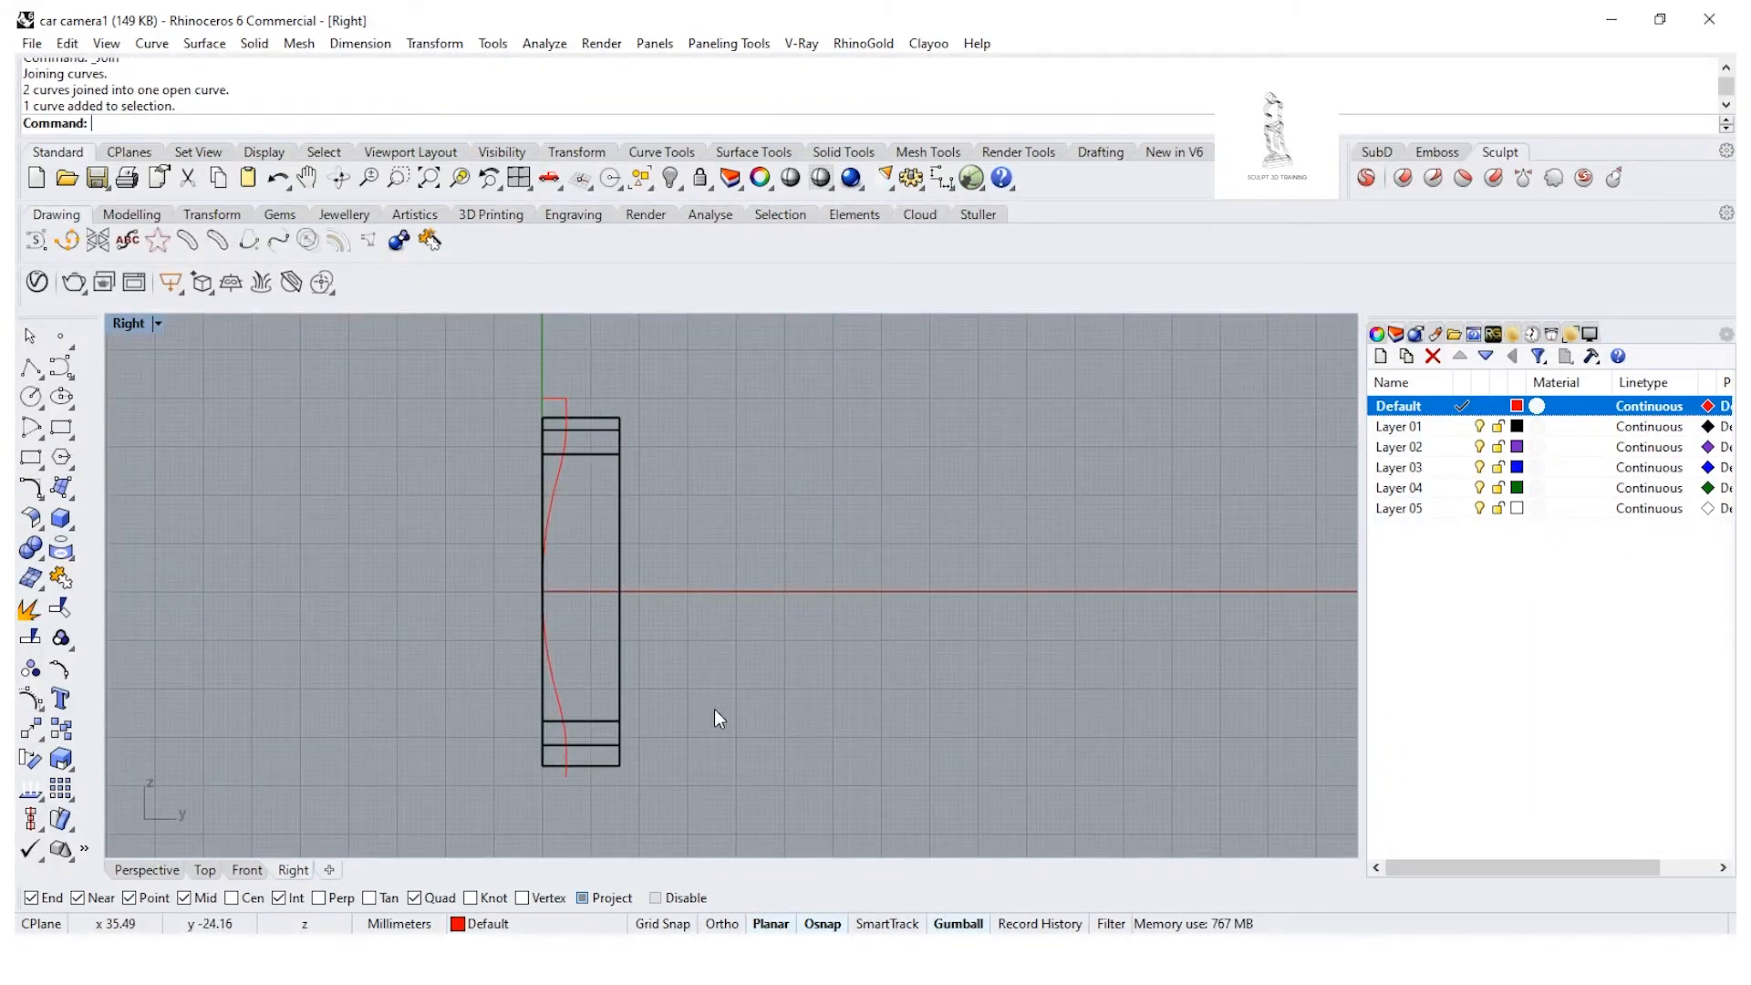
Step: Try to scale the joined curve's control points just above and below the middle vertically
{"action": "left_click", "coordinate": [552, 500]}
{"action": "key", "text": "F10"}
{"action": "left_click", "coordinate": [543, 527]}
{"action": "left_click", "coordinate": [543, 648], "text": "shift"}
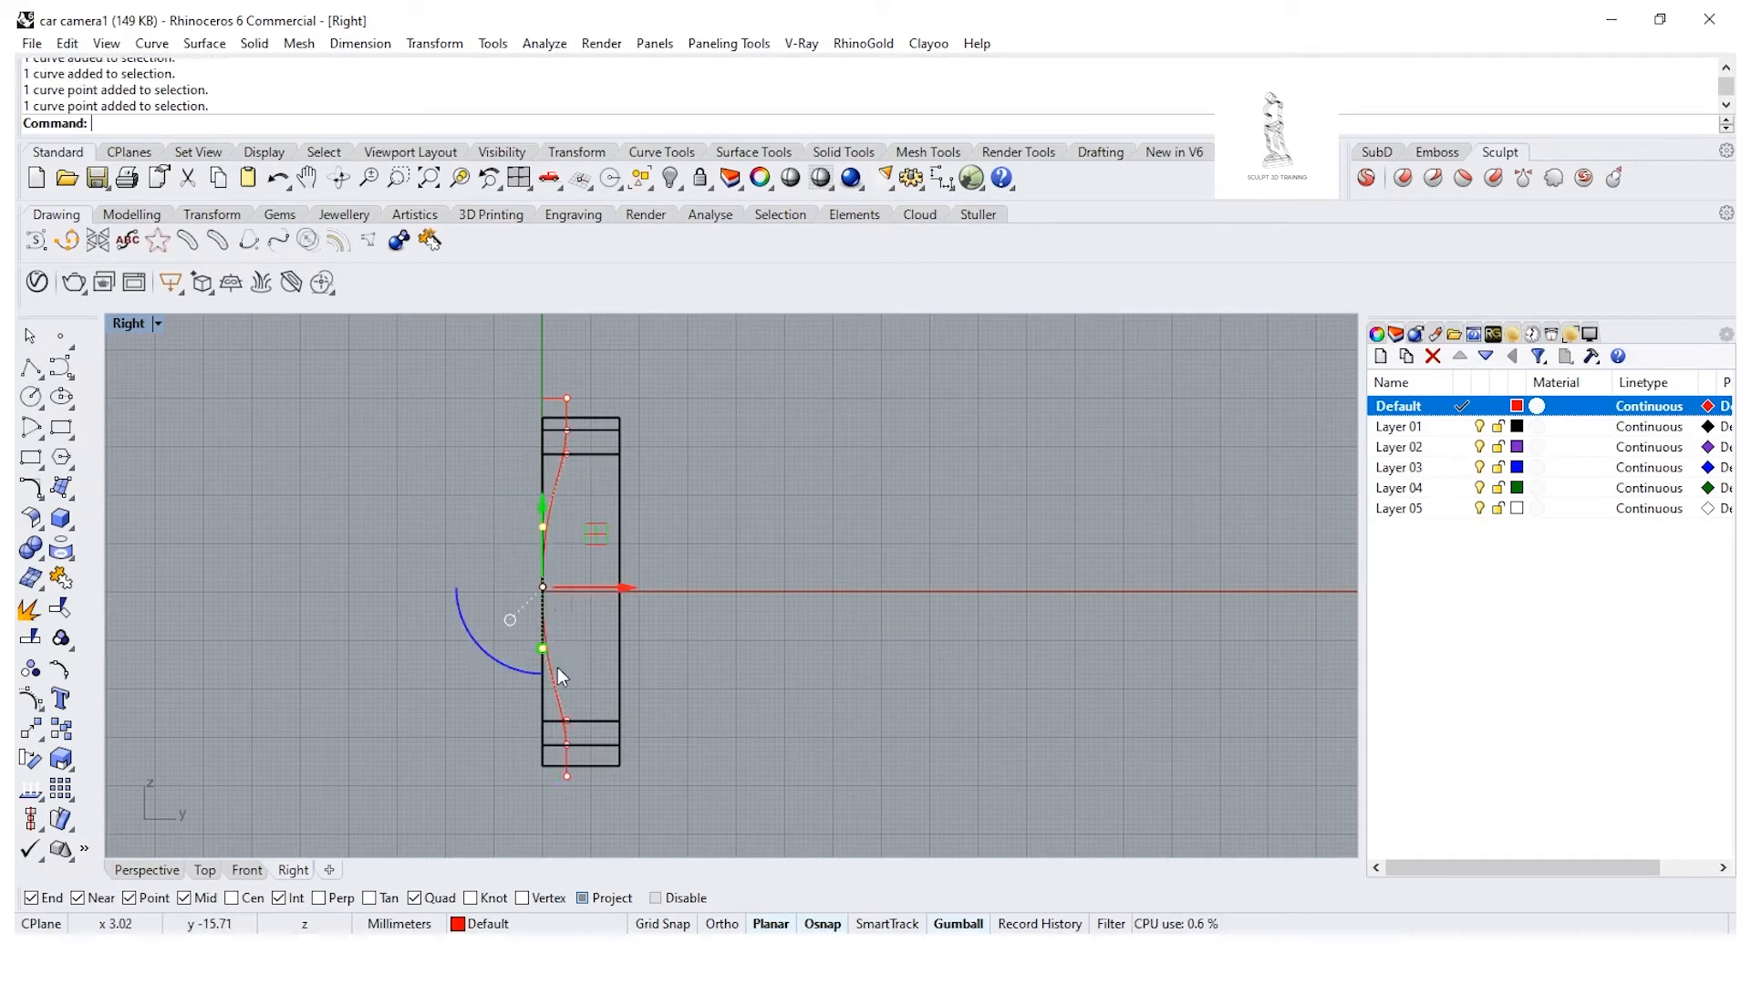
{"action": "left_click_drag", "start_coordinate": [549, 645], "coordinate": [549, 682]}
{"action": "key", "text": "Escape"}
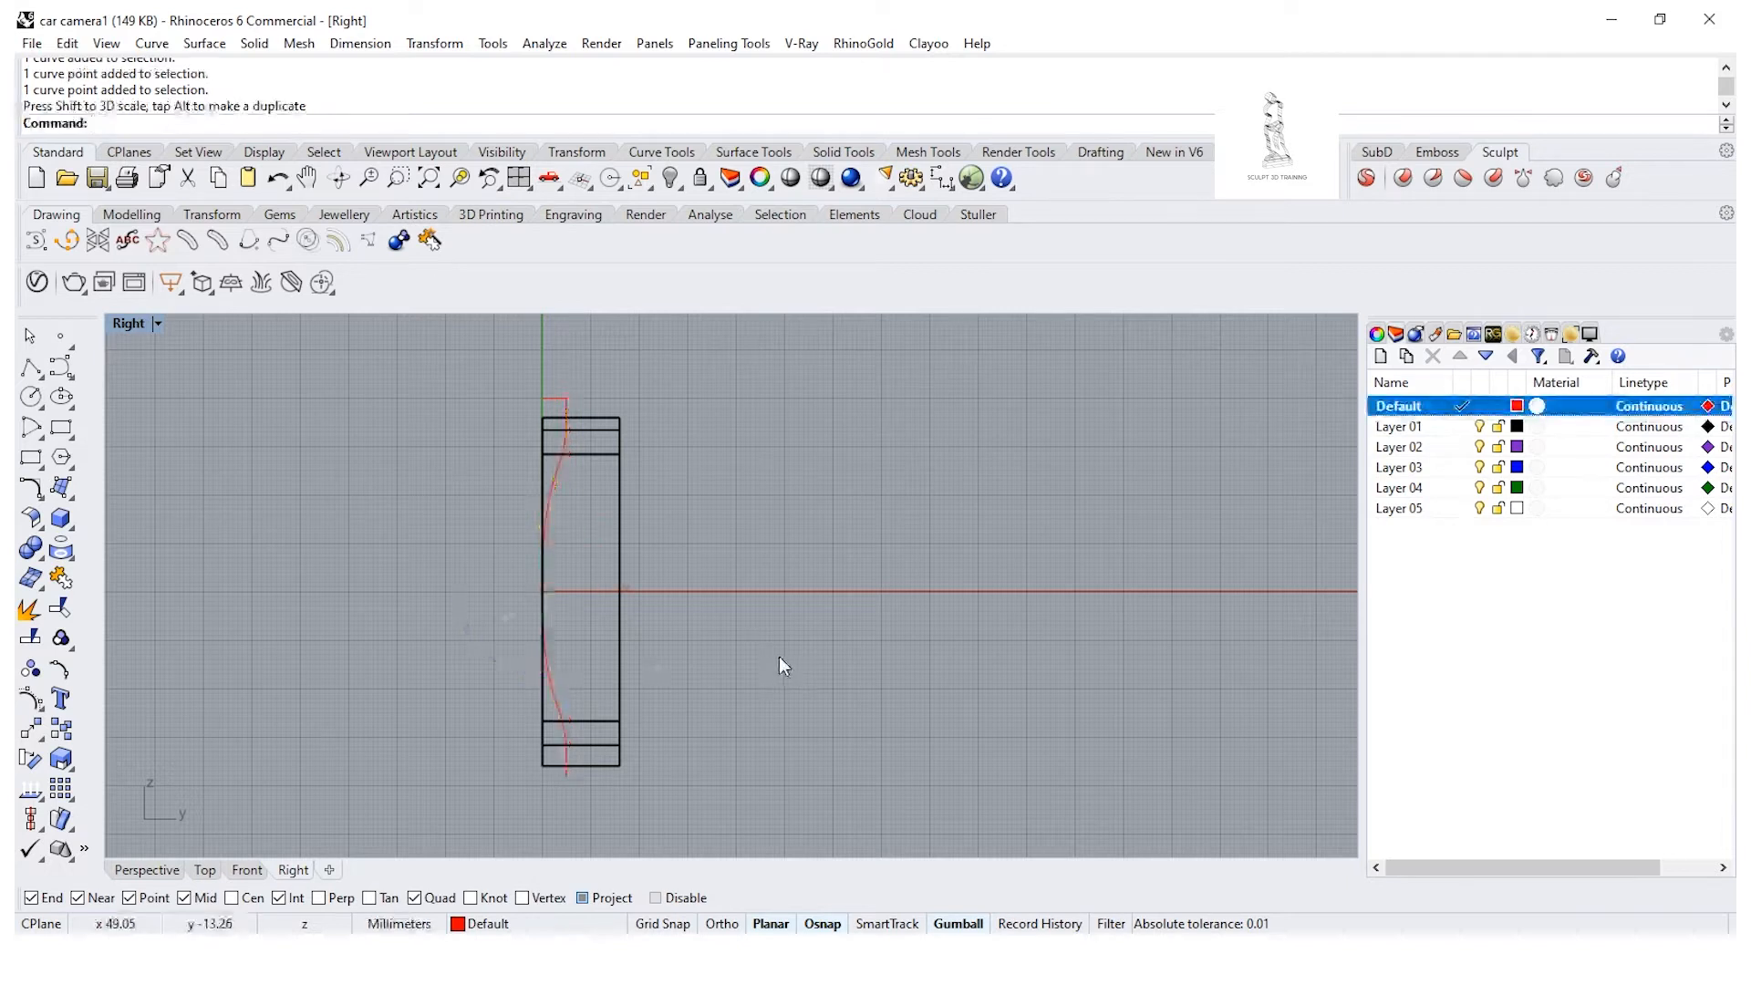
{"action": "key", "text": "ctrl+z"}
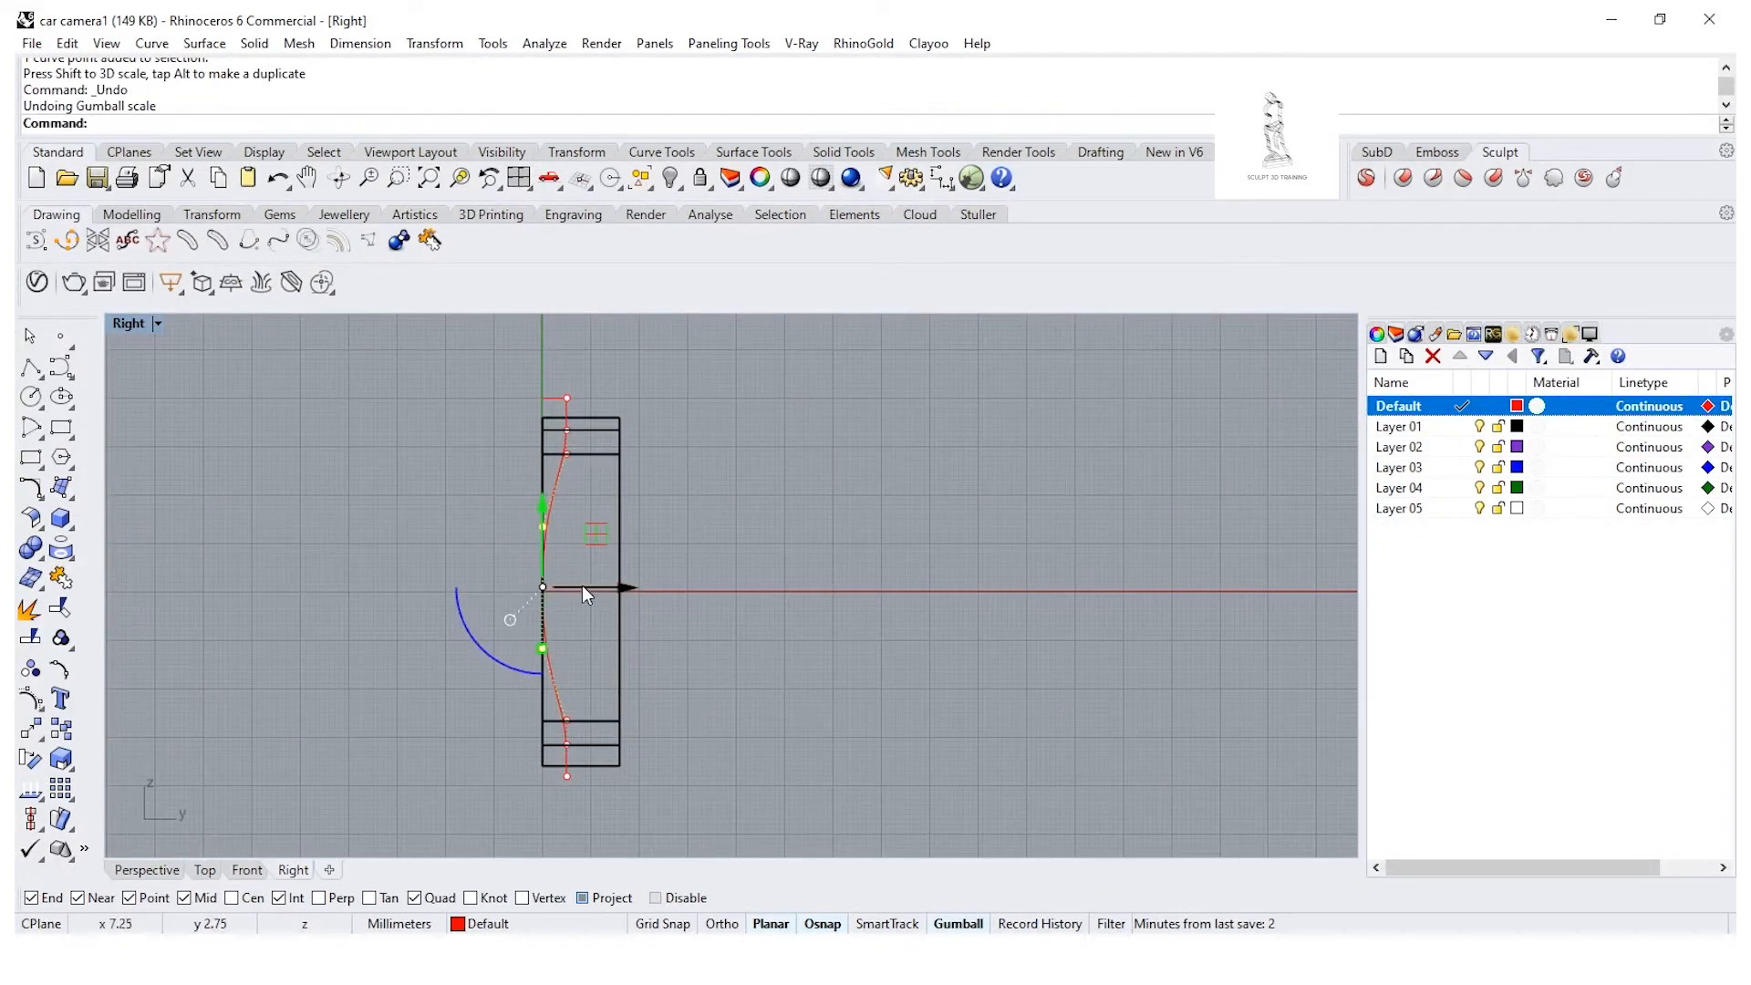
{"action": "scroll", "coordinate": [586, 590], "scroll_direction": "up", "scroll_amount": 2}
{"action": "key", "text": "Escape"}
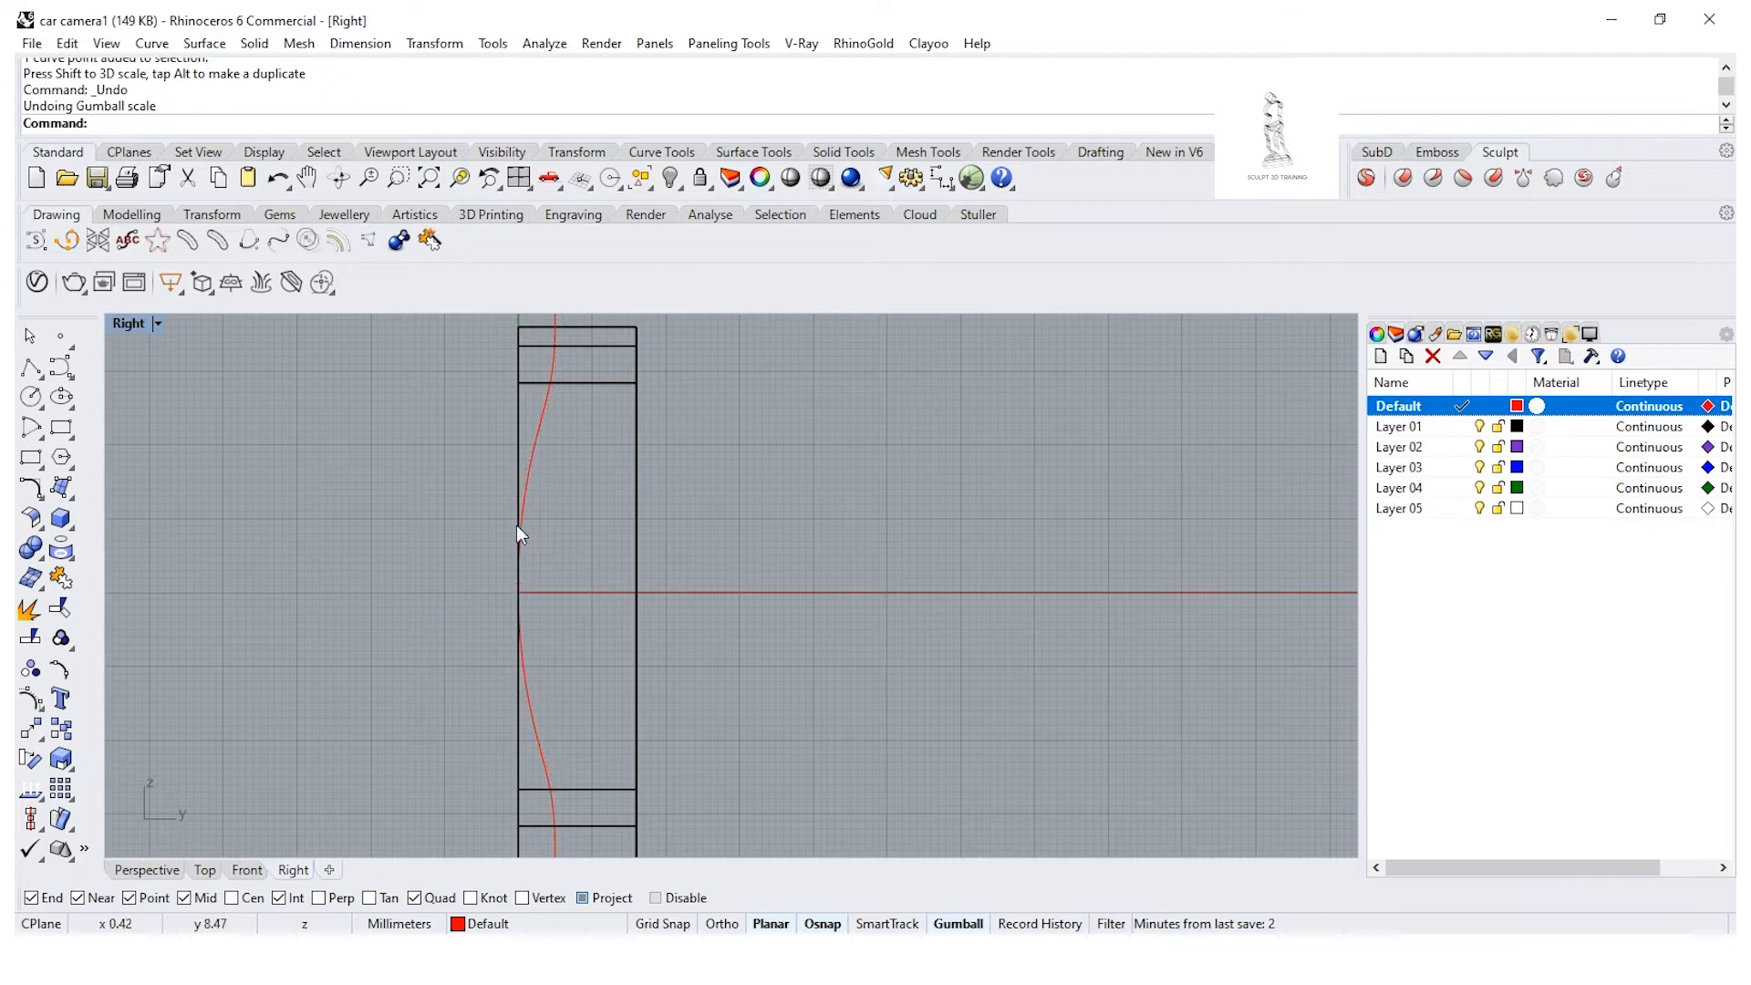
Step: Try to nudge the same two control points near the curve's middle and spread them with a vertical scale
{"action": "left_click", "coordinate": [521, 494]}
{"action": "left_click", "coordinate": [524, 492]}
{"action": "left_click", "coordinate": [518, 493]}
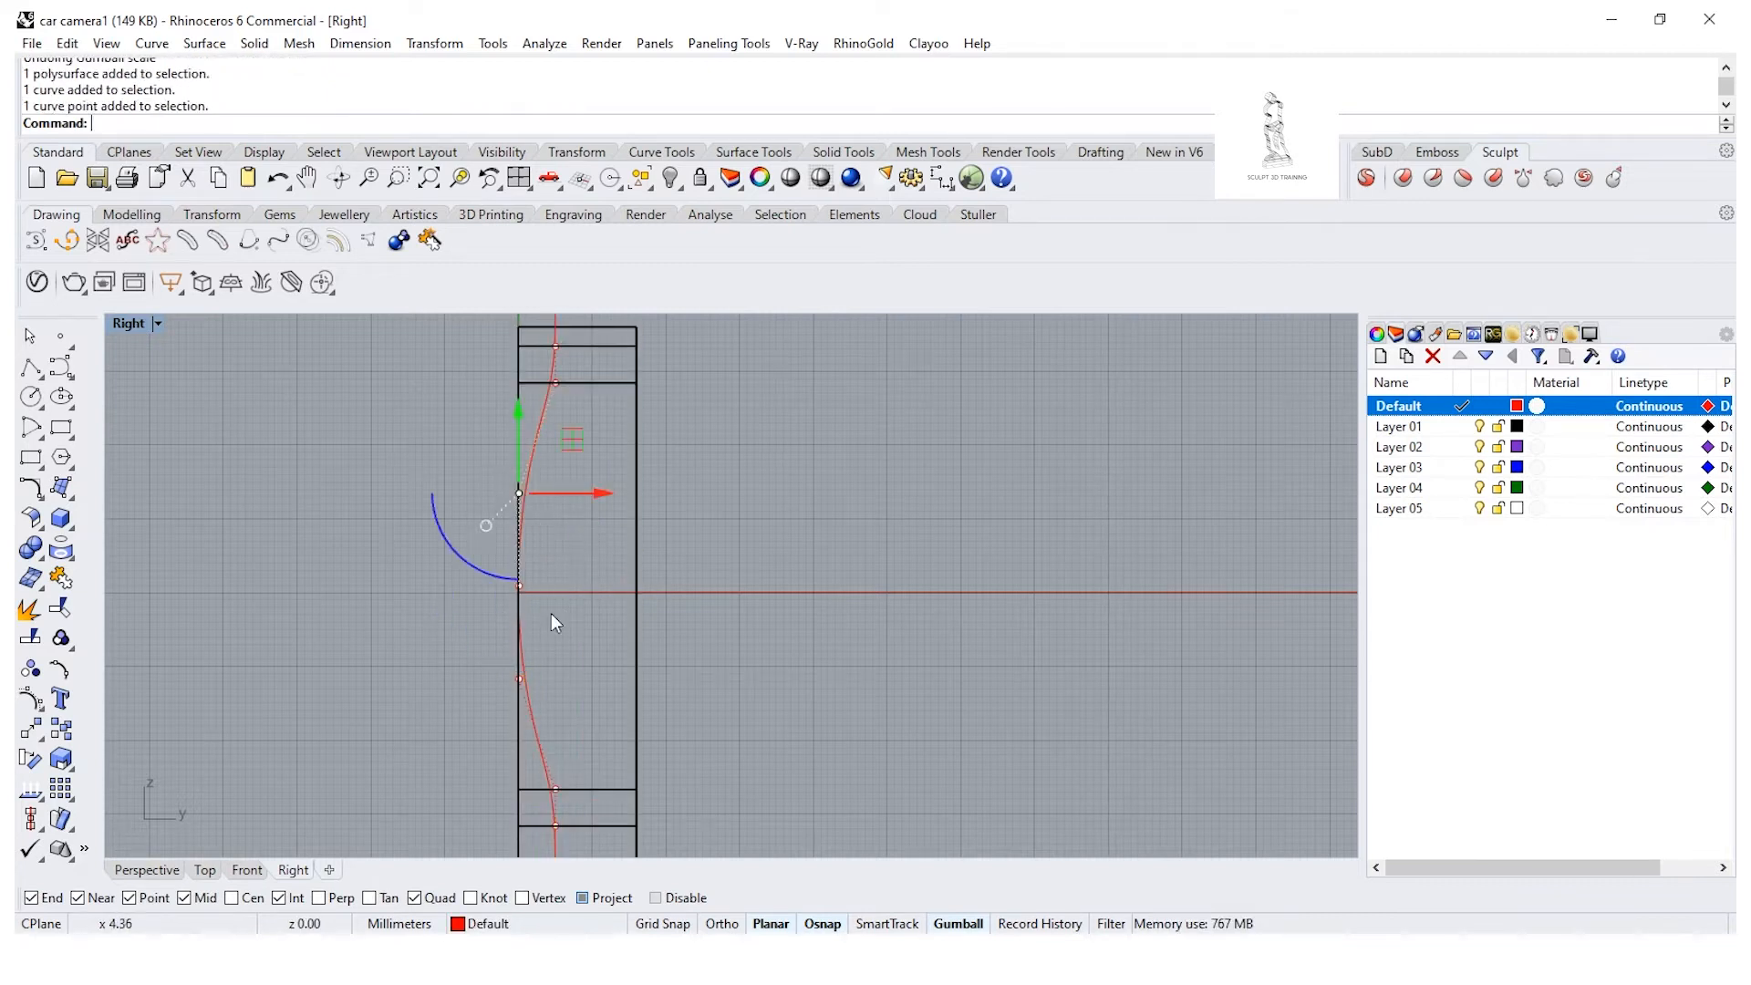
{"action": "left_click", "coordinate": [519, 679], "text": "shift"}
{"action": "left_click_drag", "start_coordinate": [591, 585], "coordinate": [594, 587]}
{"action": "left_click_drag", "start_coordinate": [527, 677], "coordinate": [527, 695]}
{"action": "key", "text": "Escape"}
{"action": "scroll", "coordinate": [757, 686], "scroll_direction": "down", "scroll_amount": 2}
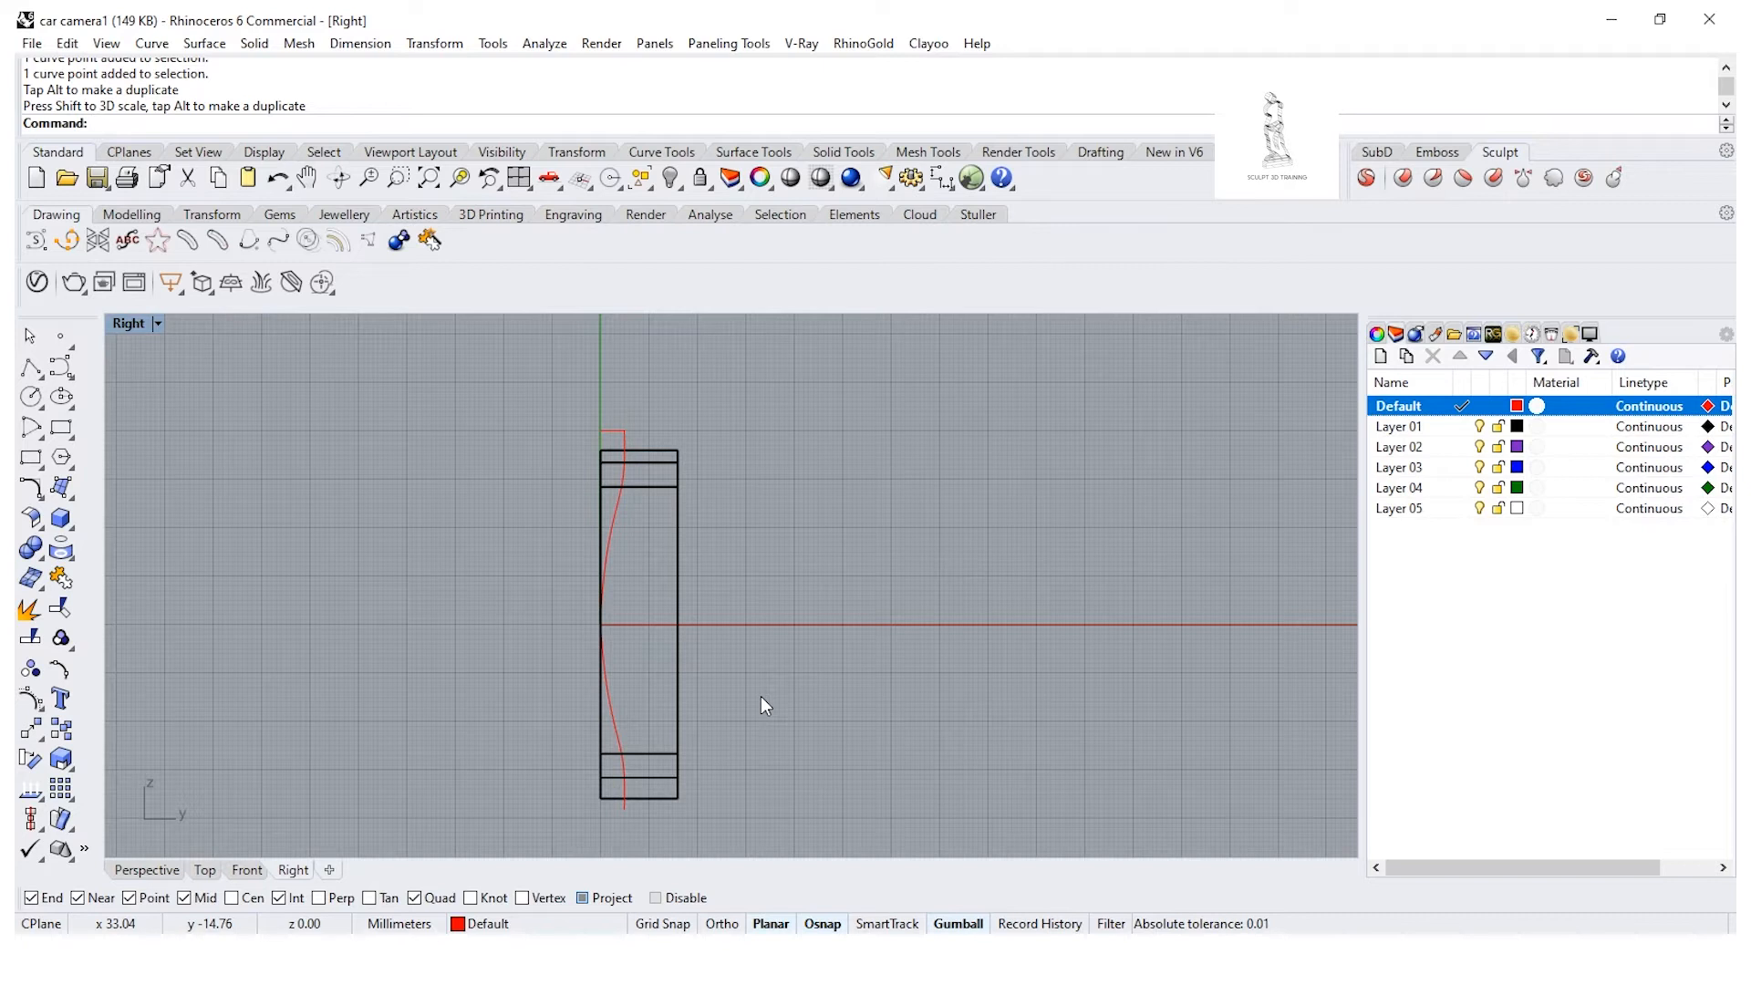
{"action": "key", "text": "ctrl+z"}
{"action": "key", "text": "ctrl+z"}
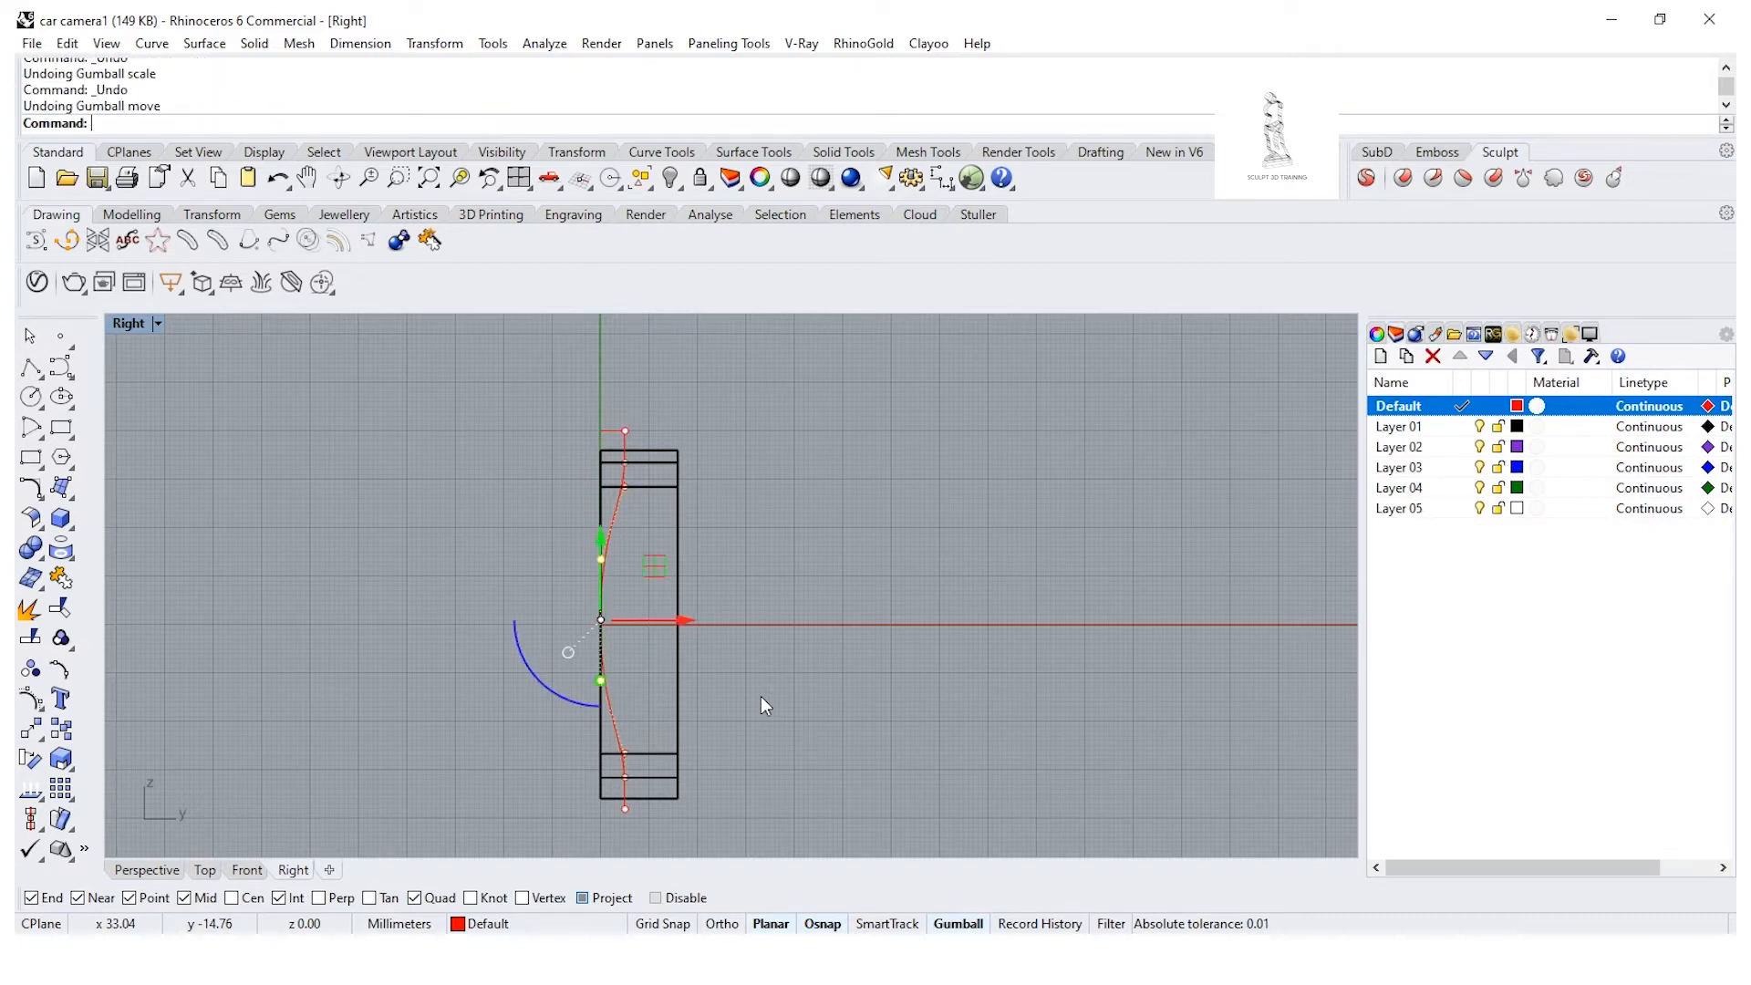
Step: Delete the short horizontal line above the body
{"action": "left_click", "coordinate": [616, 438]}
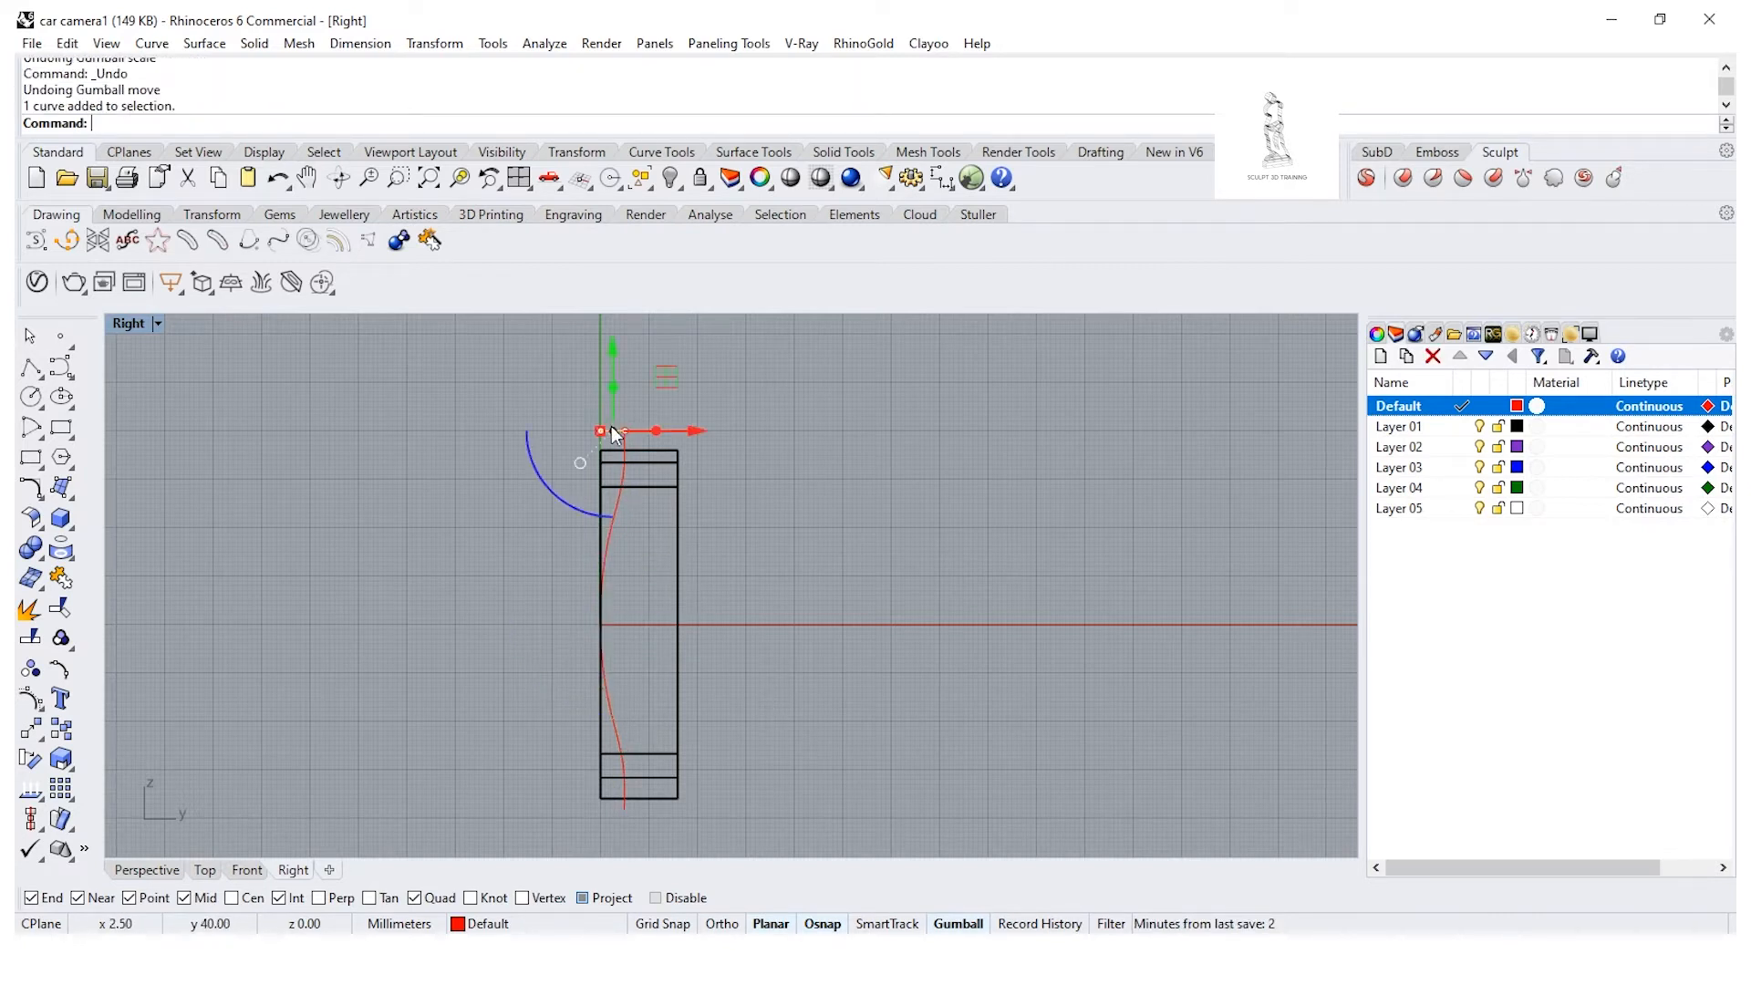
{"action": "key", "text": "Delete"}
Step: Extrude the joined profile curve as a non-solid surface to both sides, about 63 mm each way, past the body's width
{"action": "left_click", "coordinate": [625, 434]}
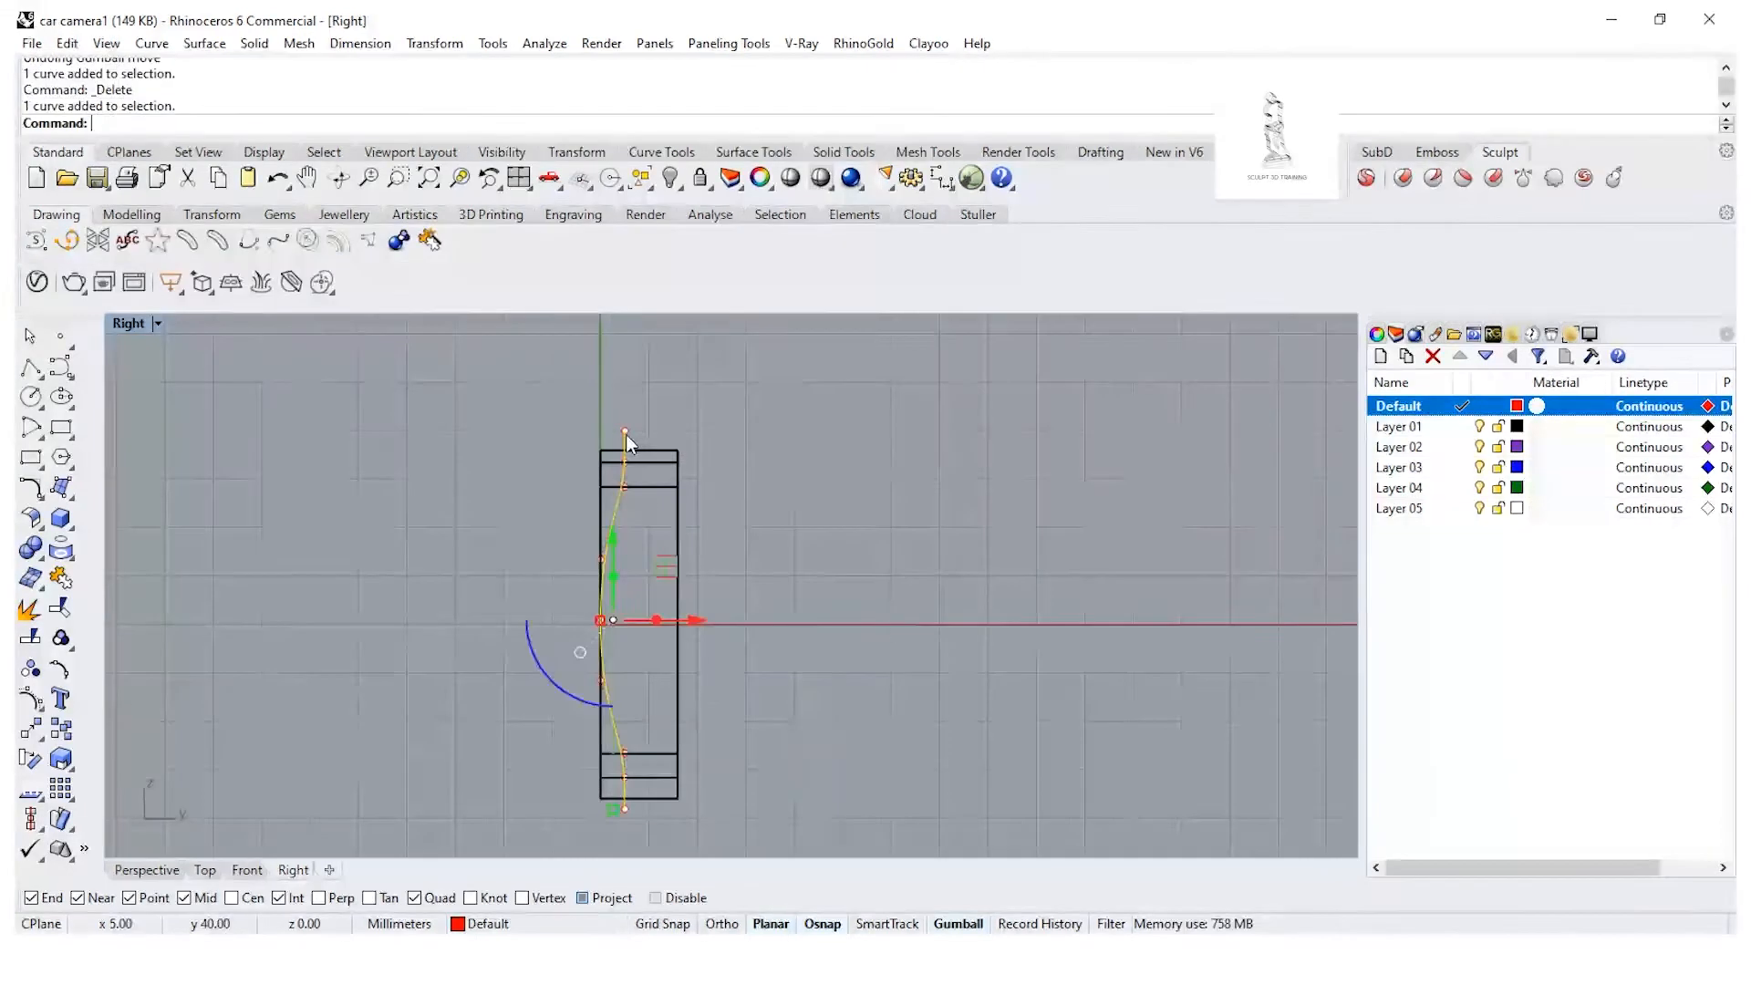
{"action": "double_click", "coordinate": [129, 323]}
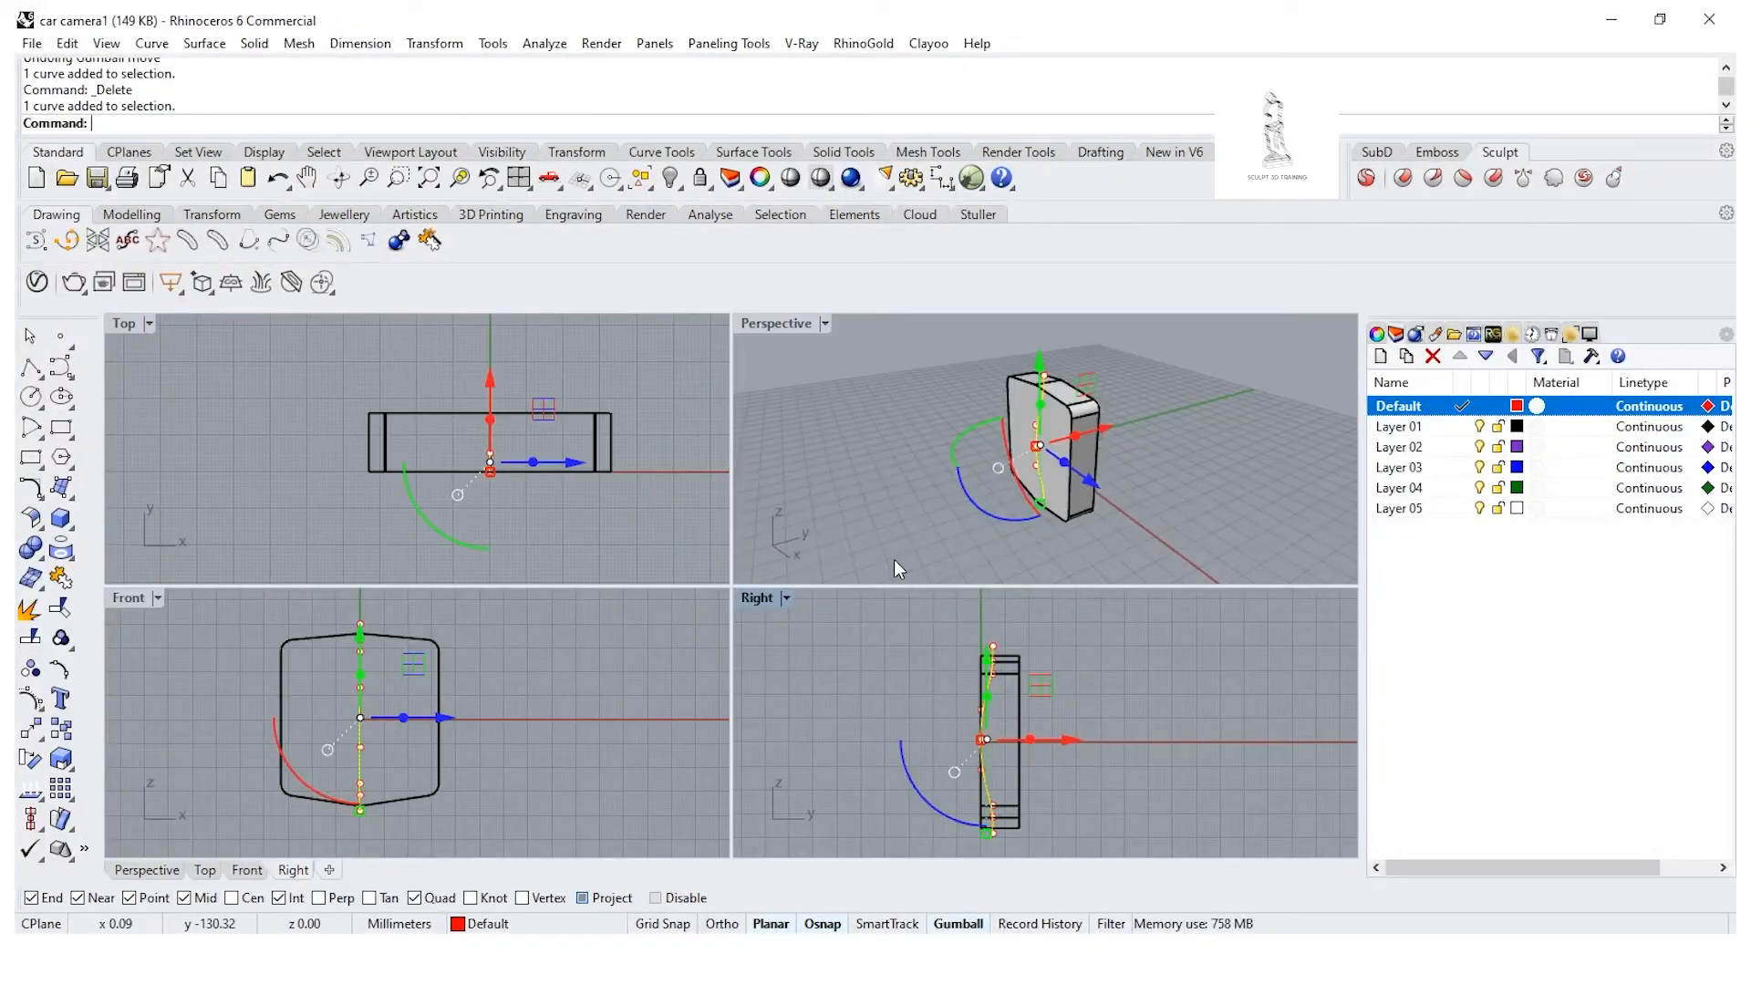
{"action": "left_click", "coordinate": [204, 43]}
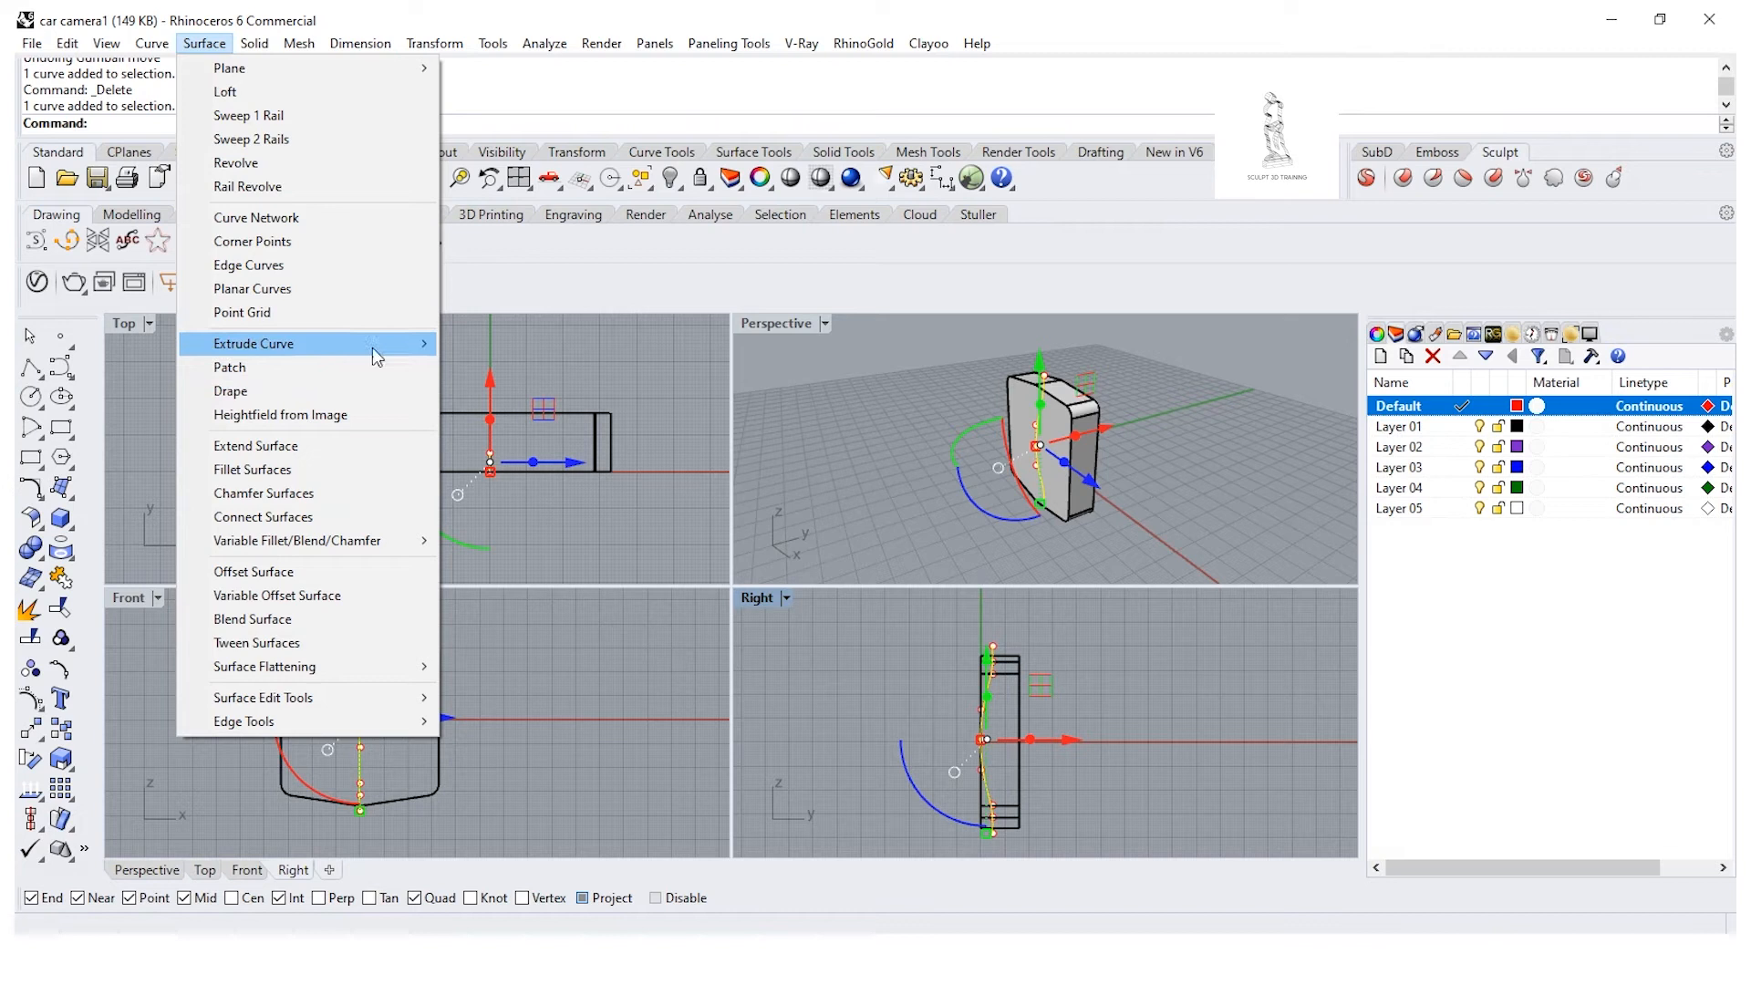
{"action": "mouse_move", "coordinate": [376, 346]}
{"action": "left_click", "coordinate": [493, 343]}
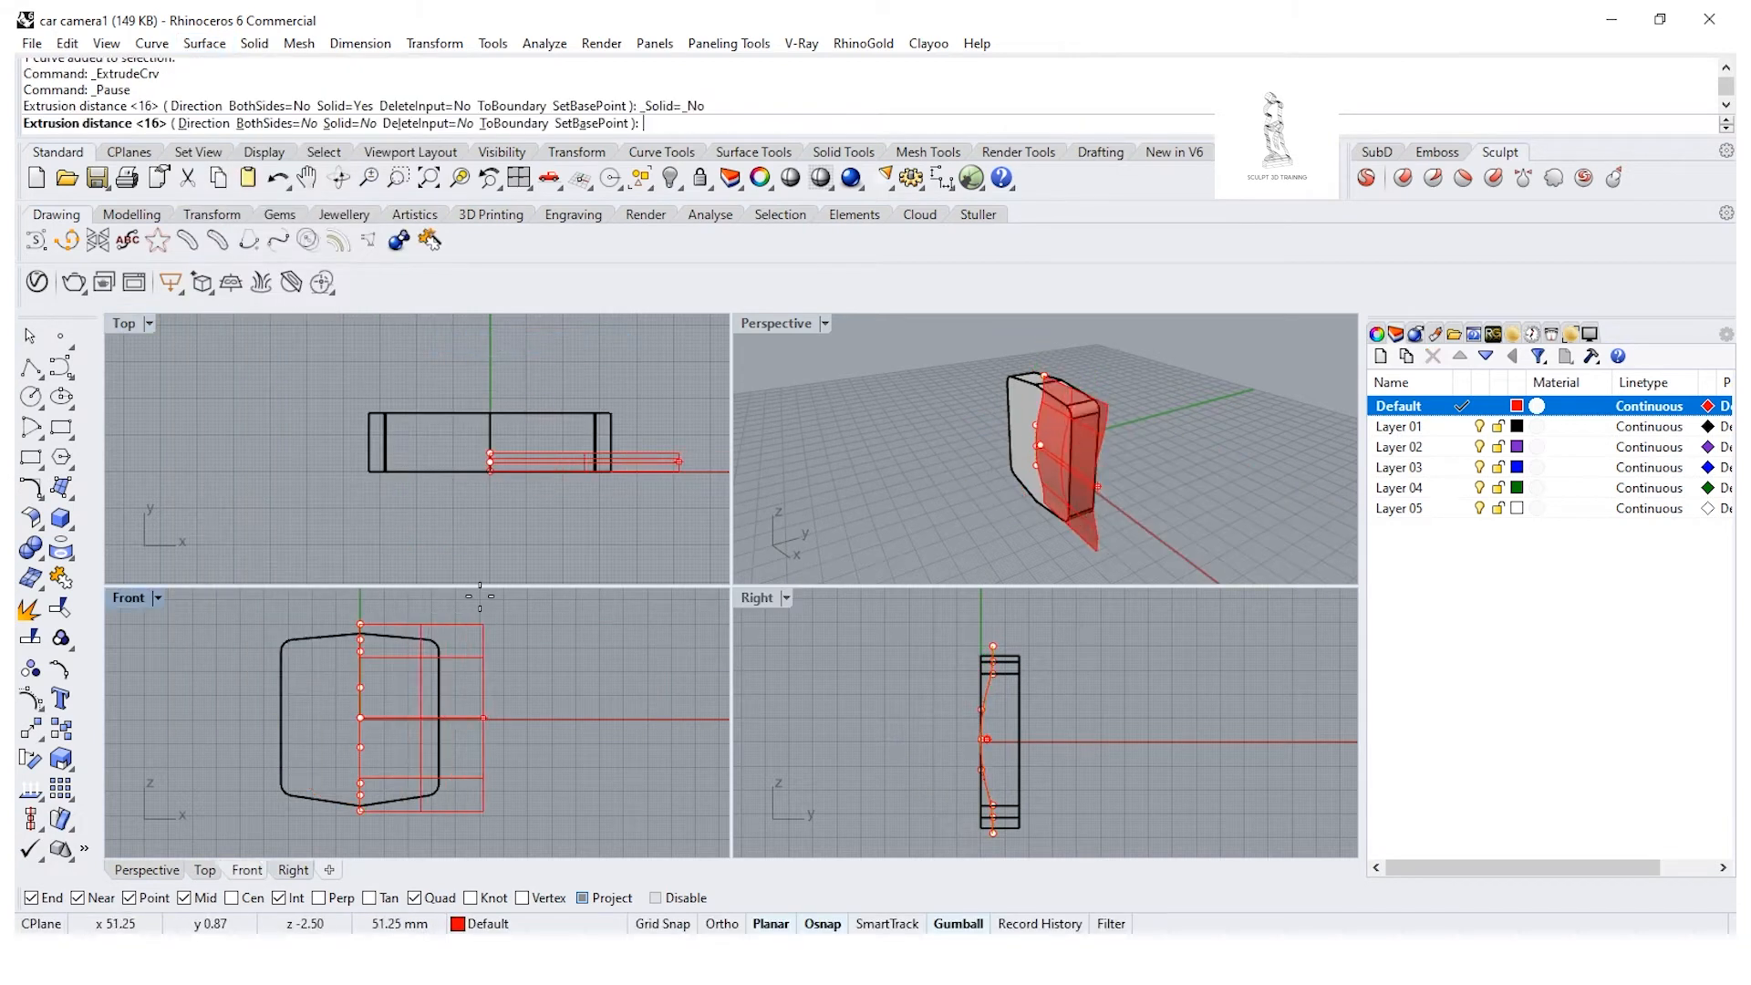
{"action": "left_click", "coordinate": [267, 123]}
{"action": "left_click", "coordinate": [511, 606]}
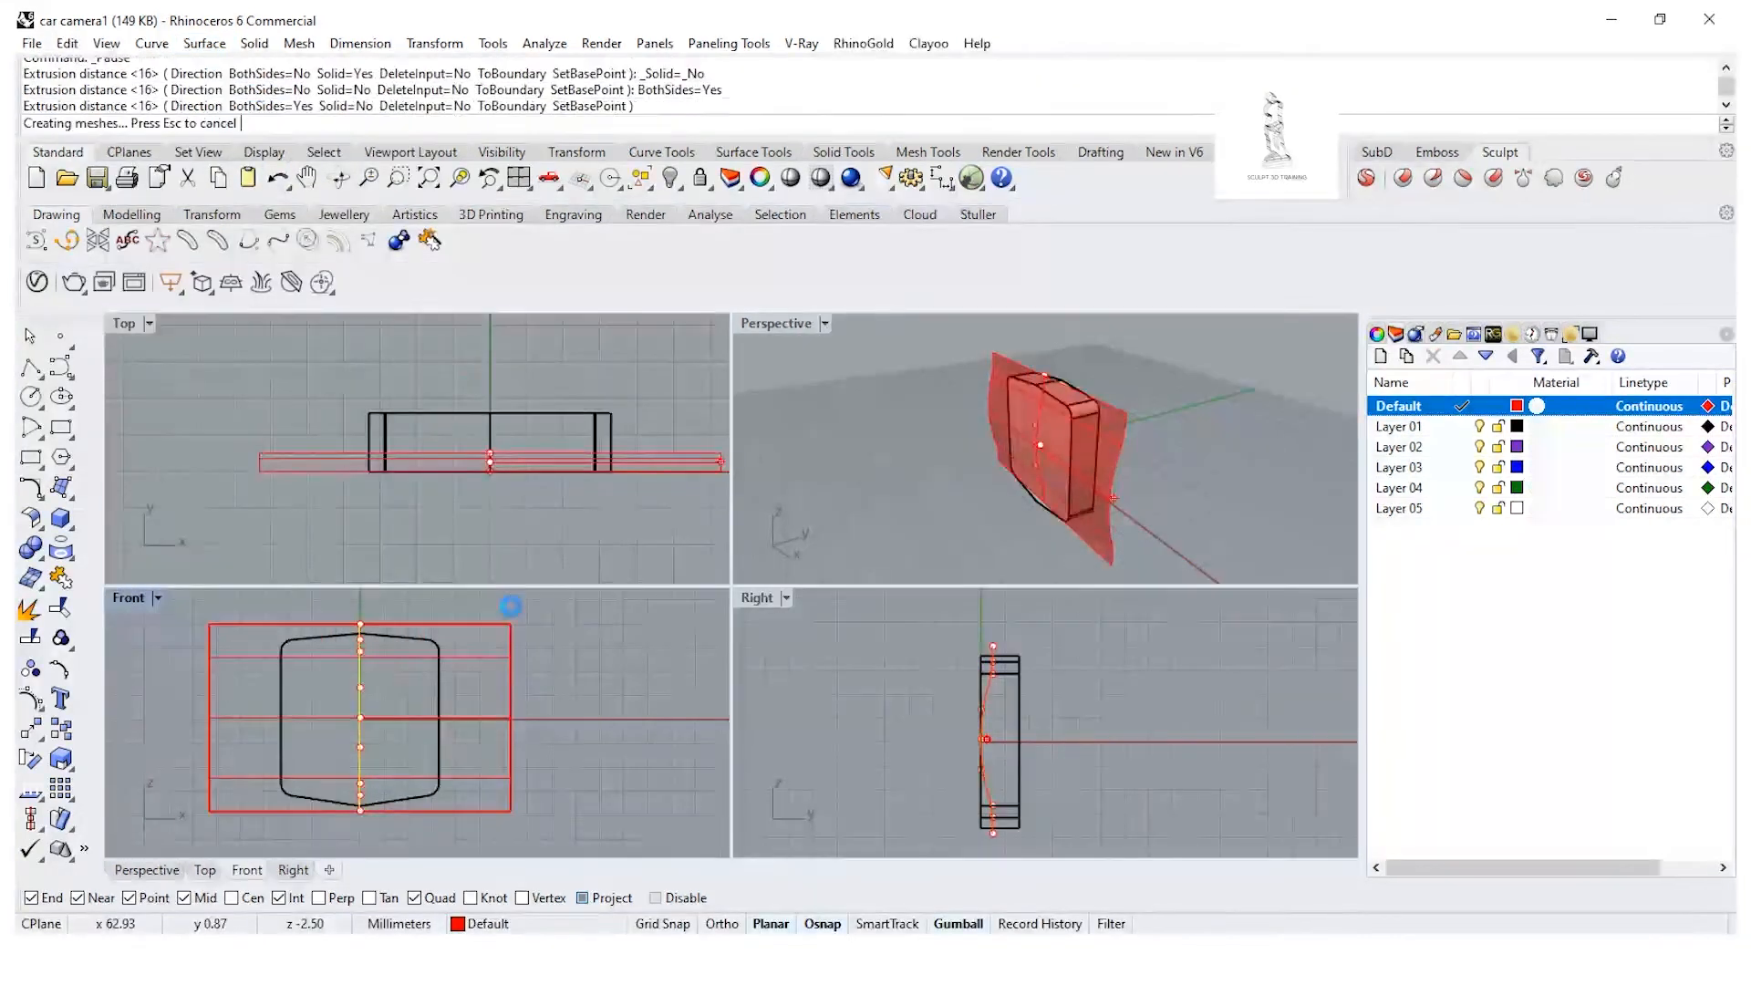
{"action": "left_click", "coordinate": [944, 498]}
{"action": "right_click_drag", "start_coordinate": [944, 498], "coordinate": [956, 442]}
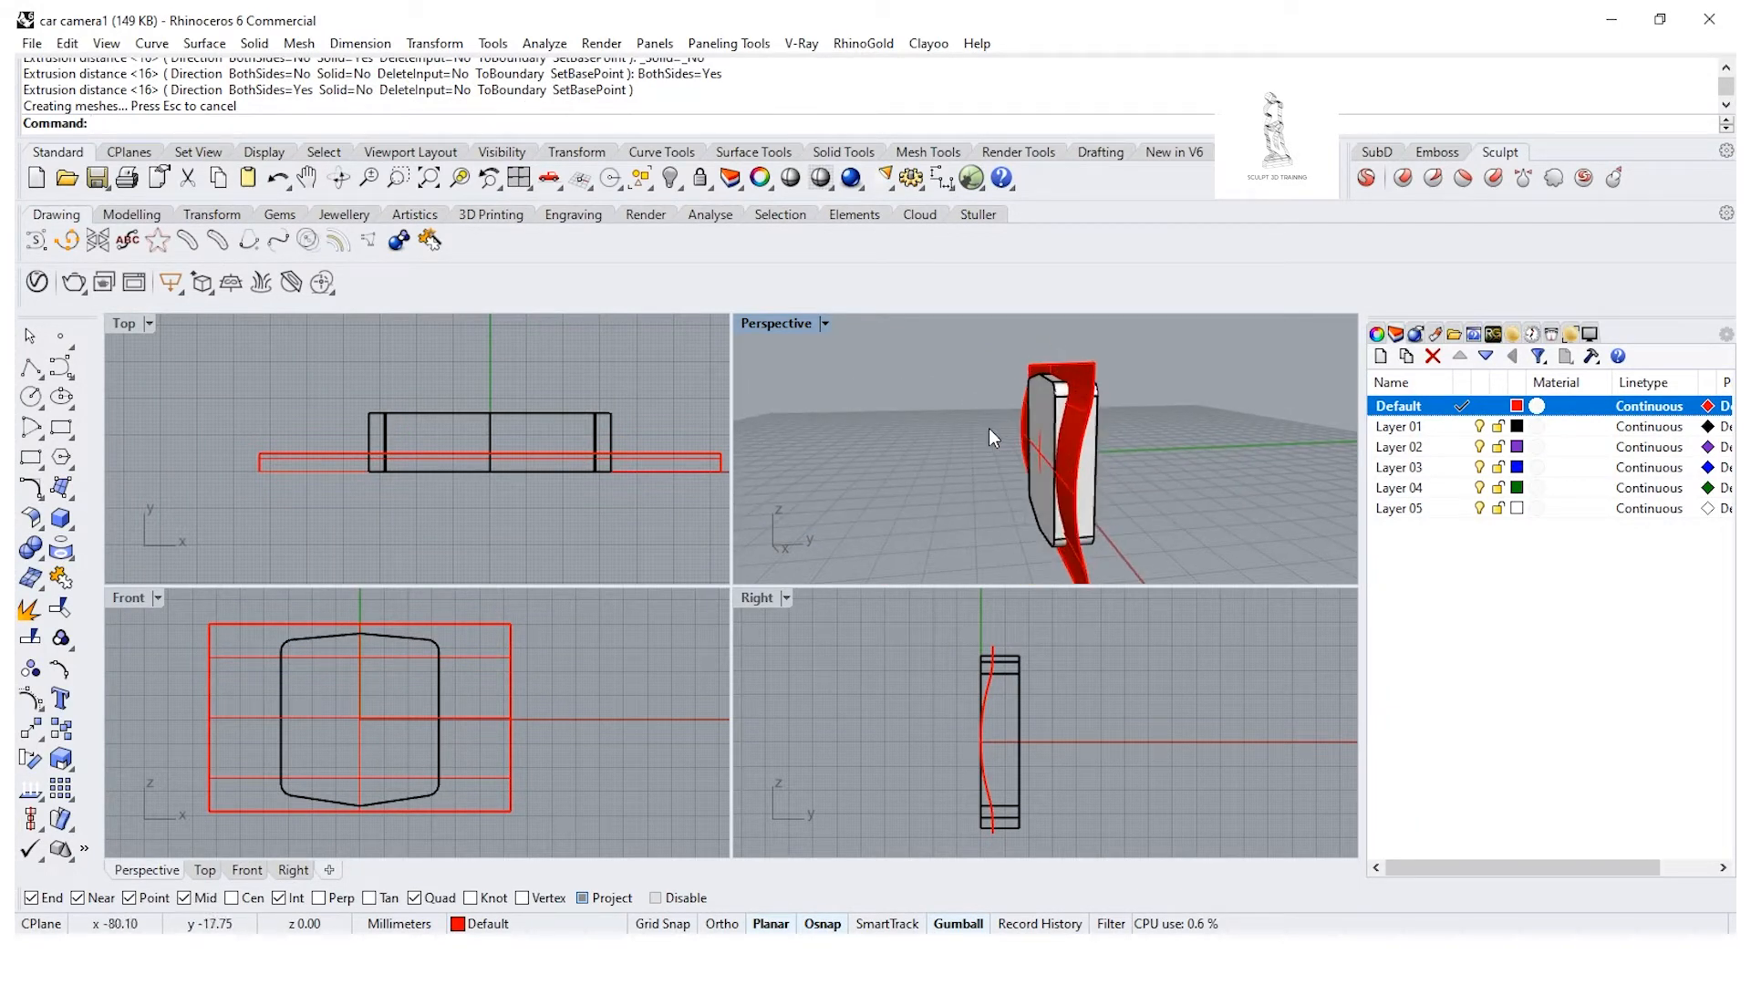
Step: Try to subtract the extruded surface from the camera body with a Boolean difference
{"action": "left_click", "coordinate": [41, 555]}
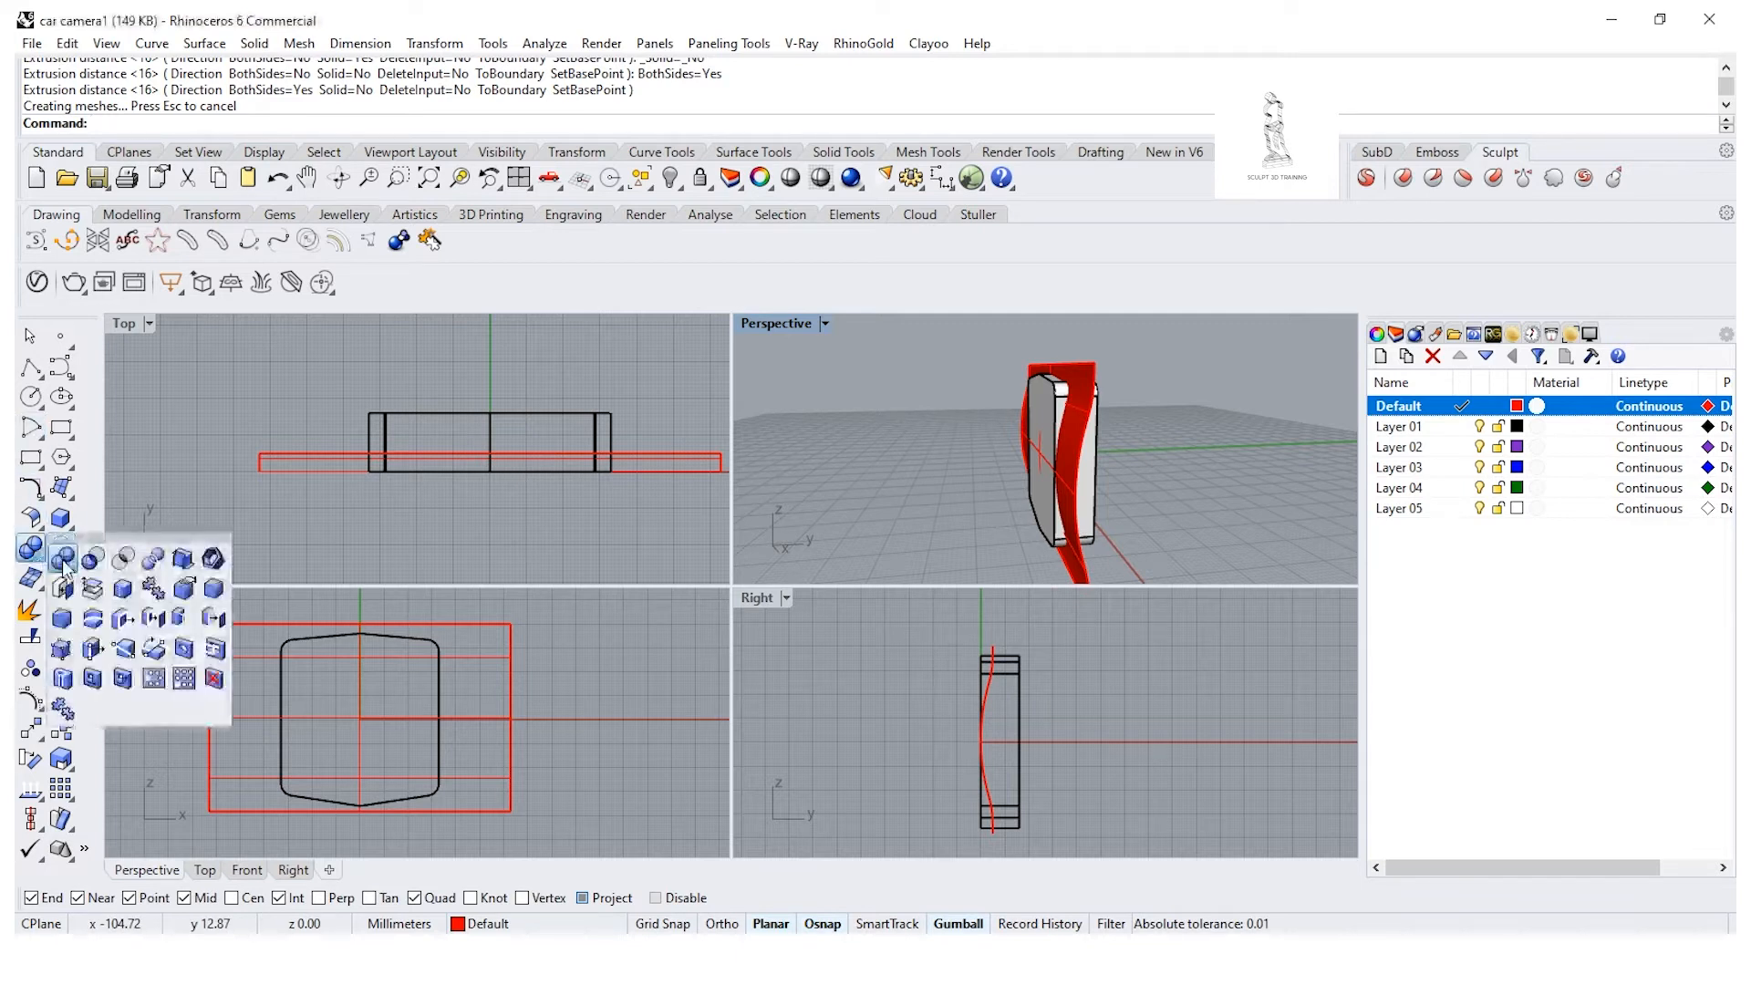
{"action": "left_click", "coordinate": [64, 561]}
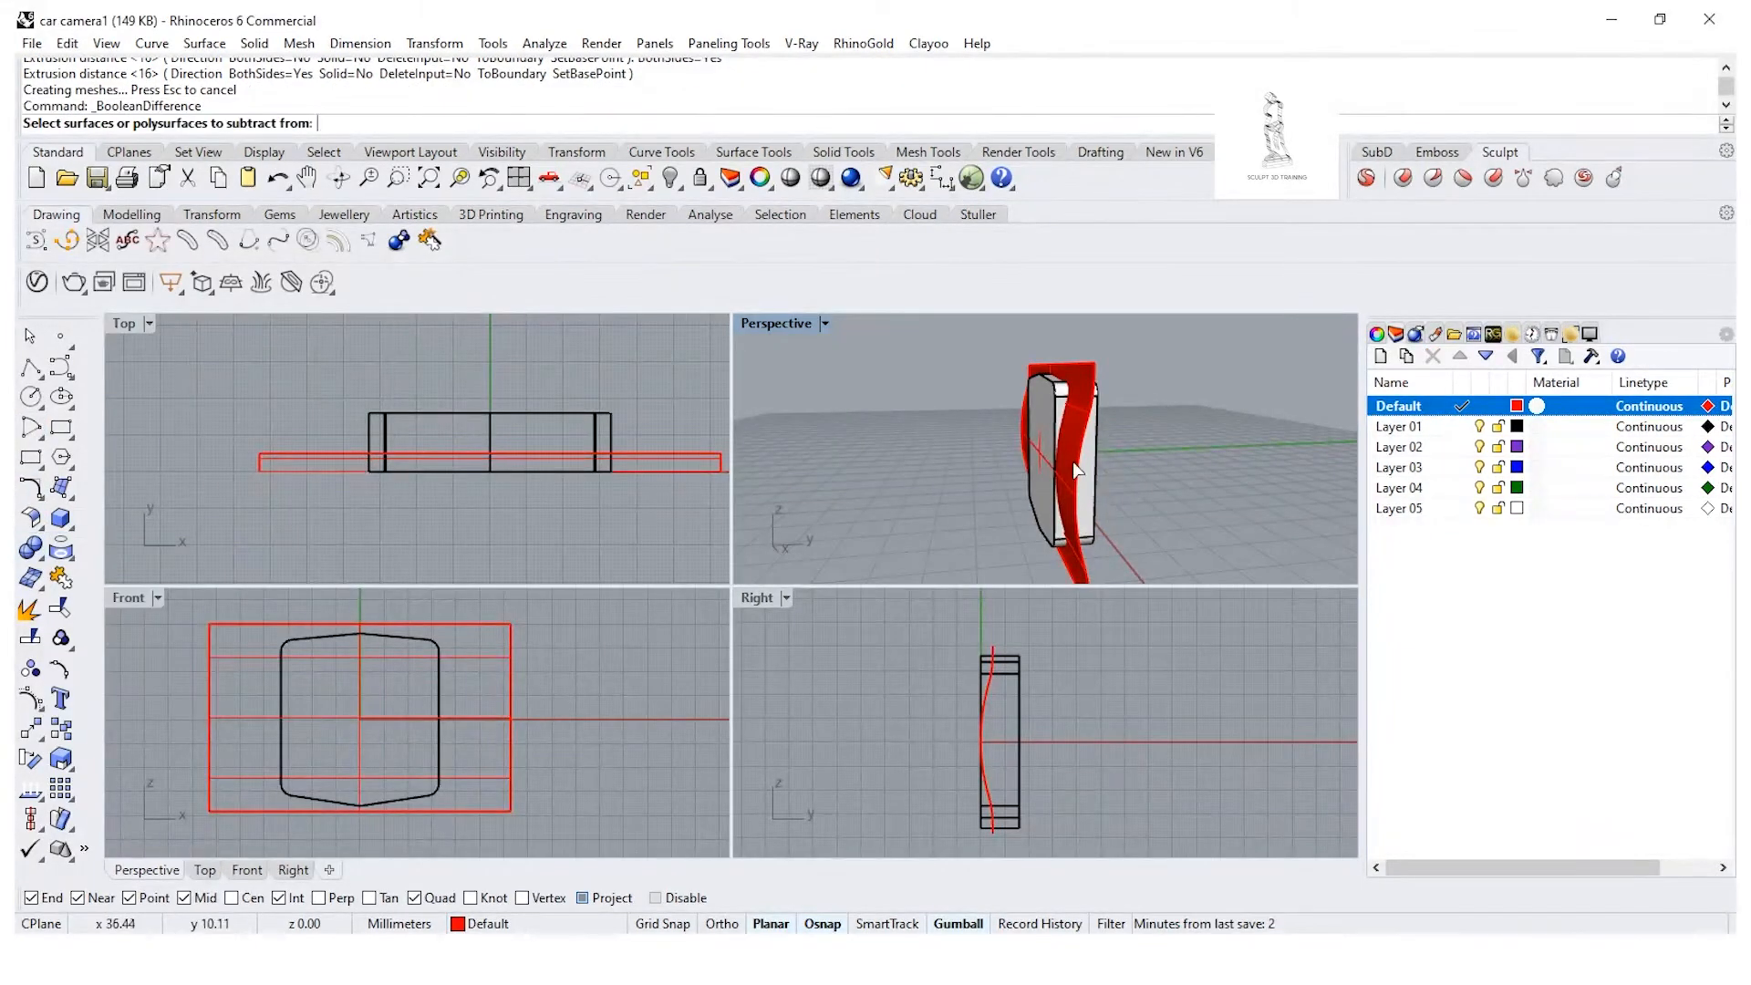
{"action": "right_click_drag", "start_coordinate": [1074, 469], "coordinate": [1049, 408]}
{"action": "left_click", "coordinate": [1049, 408]}
{"action": "key", "text": "Return"}
{"action": "left_click", "coordinate": [1124, 409]}
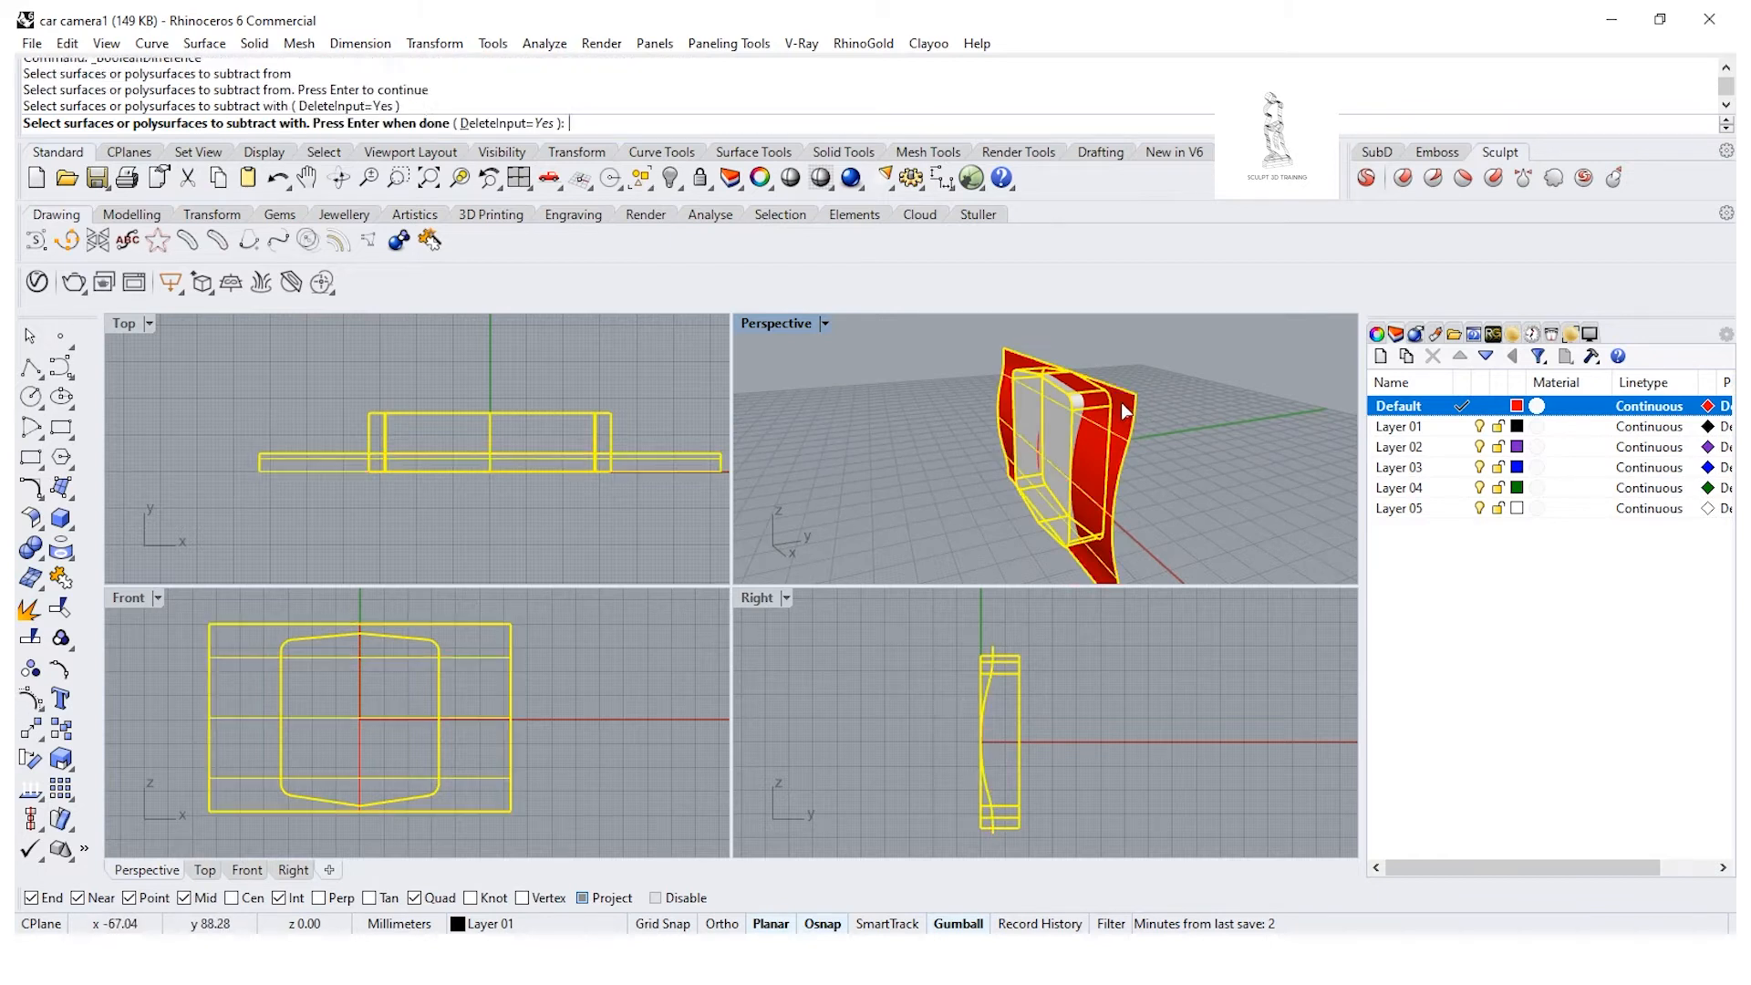
{"action": "key", "text": "Return"}
{"action": "mouse_move", "coordinate": [1137, 463]}
{"action": "right_mouse_down"}
{"action": "mouse_move", "coordinate": [969, 395]}
{"action": "mouse_move", "coordinate": [945, 402]}
{"action": "mouse_move", "coordinate": [1012, 432]}
{"action": "mouse_move", "coordinate": [1118, 429]}
{"action": "mouse_move", "coordinate": [1206, 473]}
{"action": "mouse_move", "coordinate": [1200, 501]}
{"action": "right_mouse_up"}
{"action": "key", "text": "ctrl+z"}
{"action": "left_click", "coordinate": [1200, 500]}
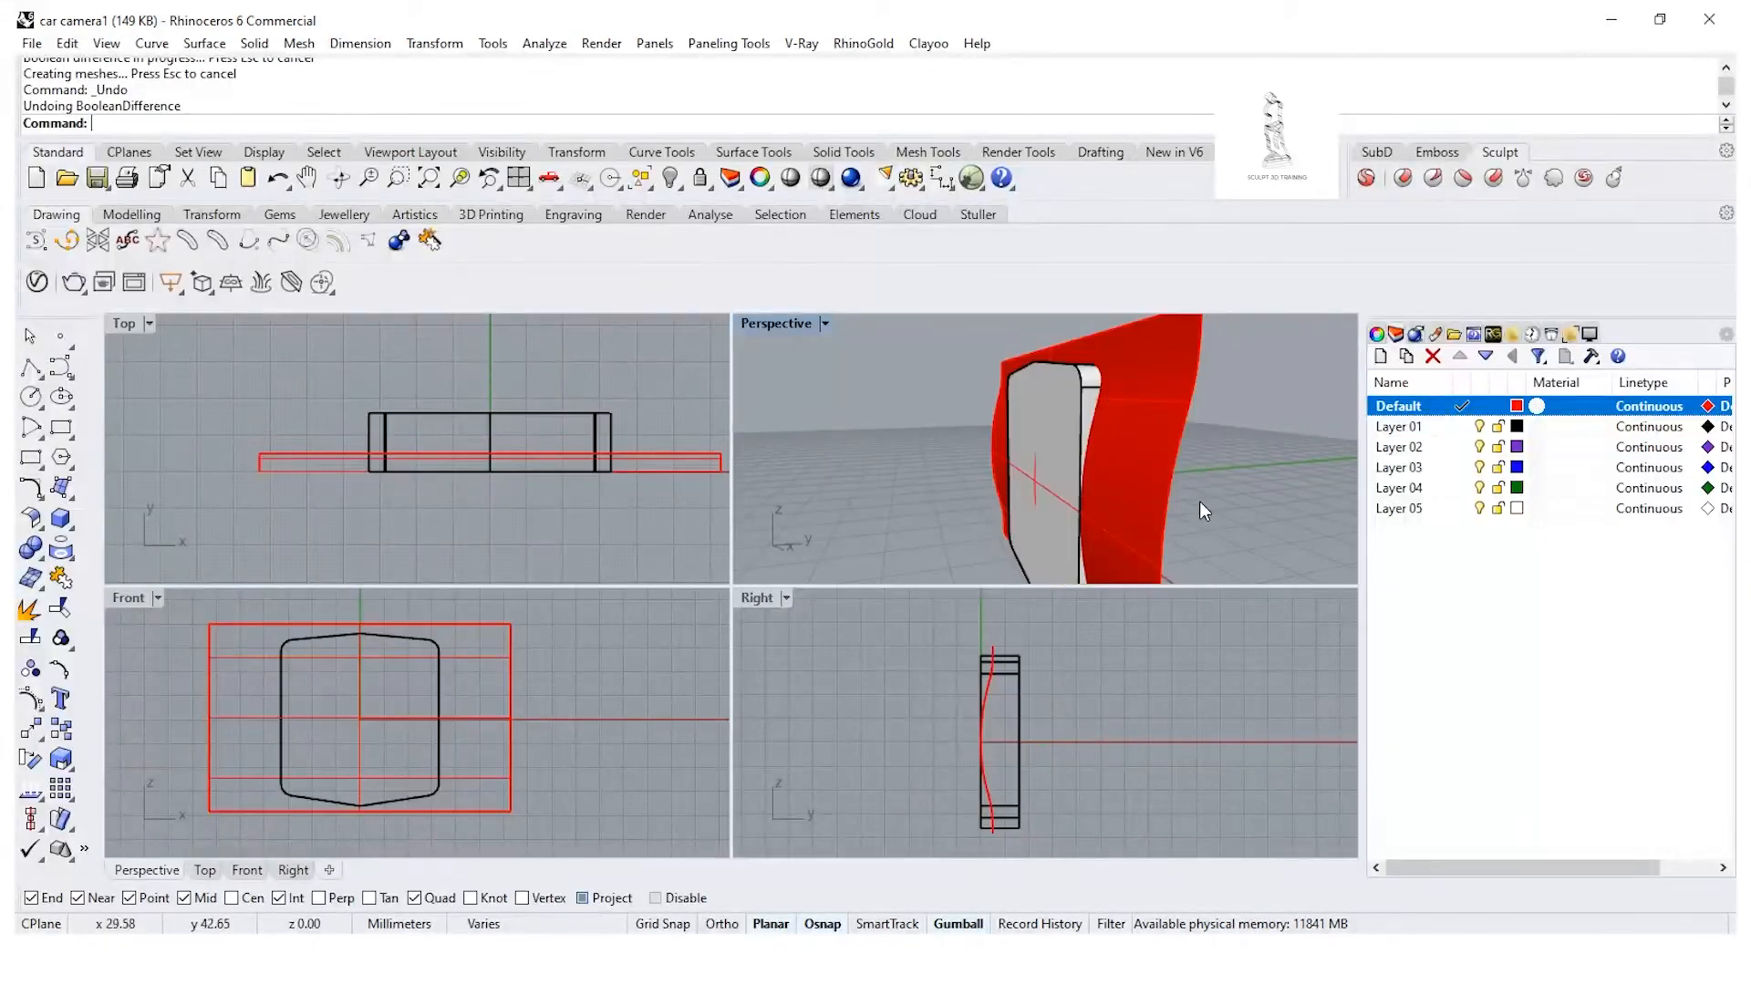
Step: Flip the normal direction of the extruded cutting surface
{"action": "left_click", "coordinate": [1119, 465]}
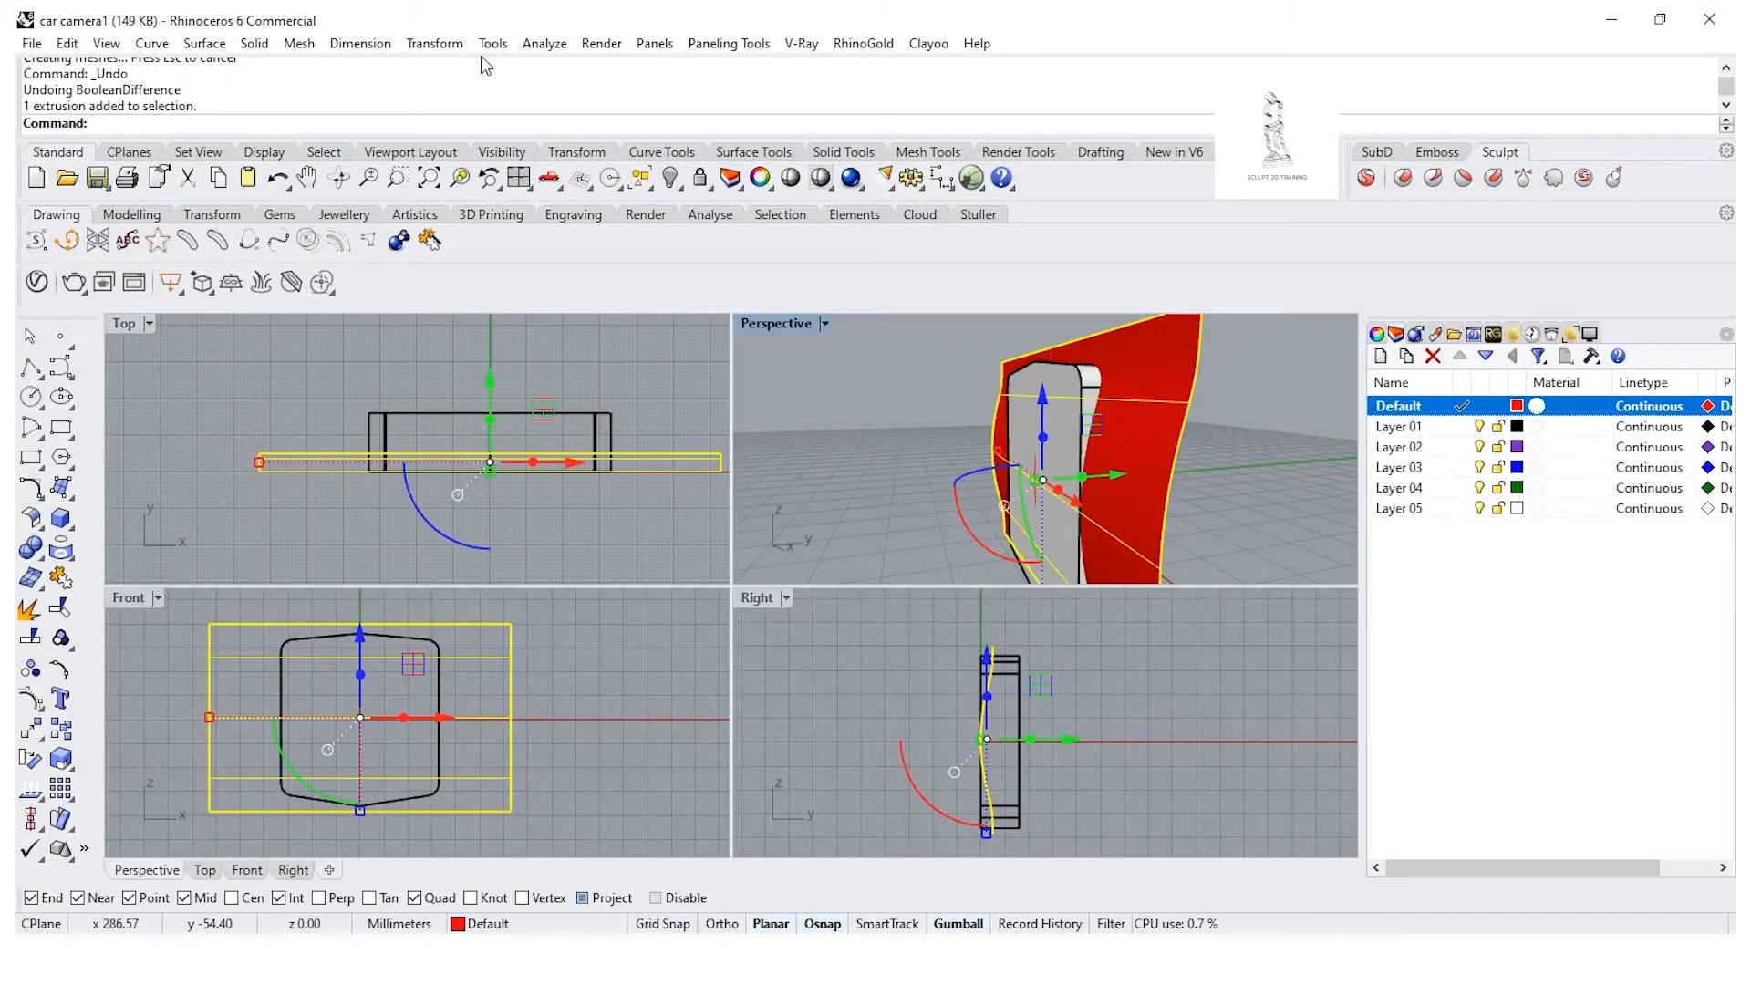
{"action": "left_click", "coordinate": [544, 43]}
{"action": "left_click", "coordinate": [637, 402]}
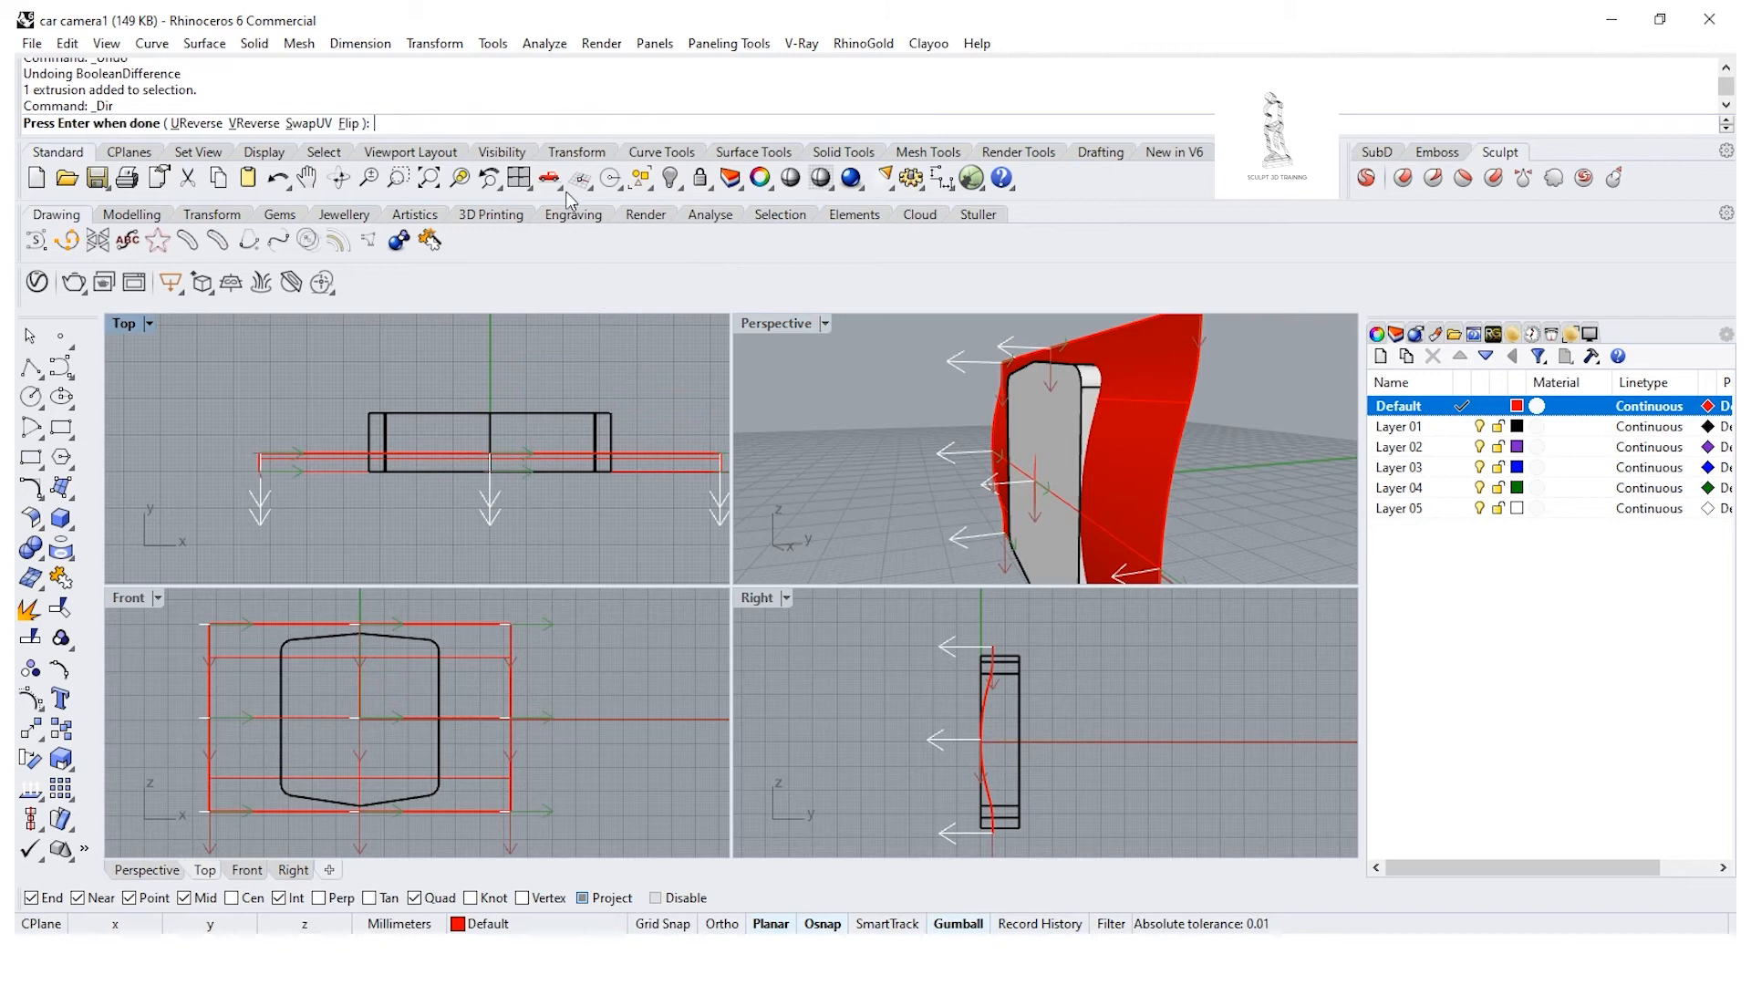
{"action": "left_click", "coordinate": [349, 123]}
{"action": "key", "text": "Return"}
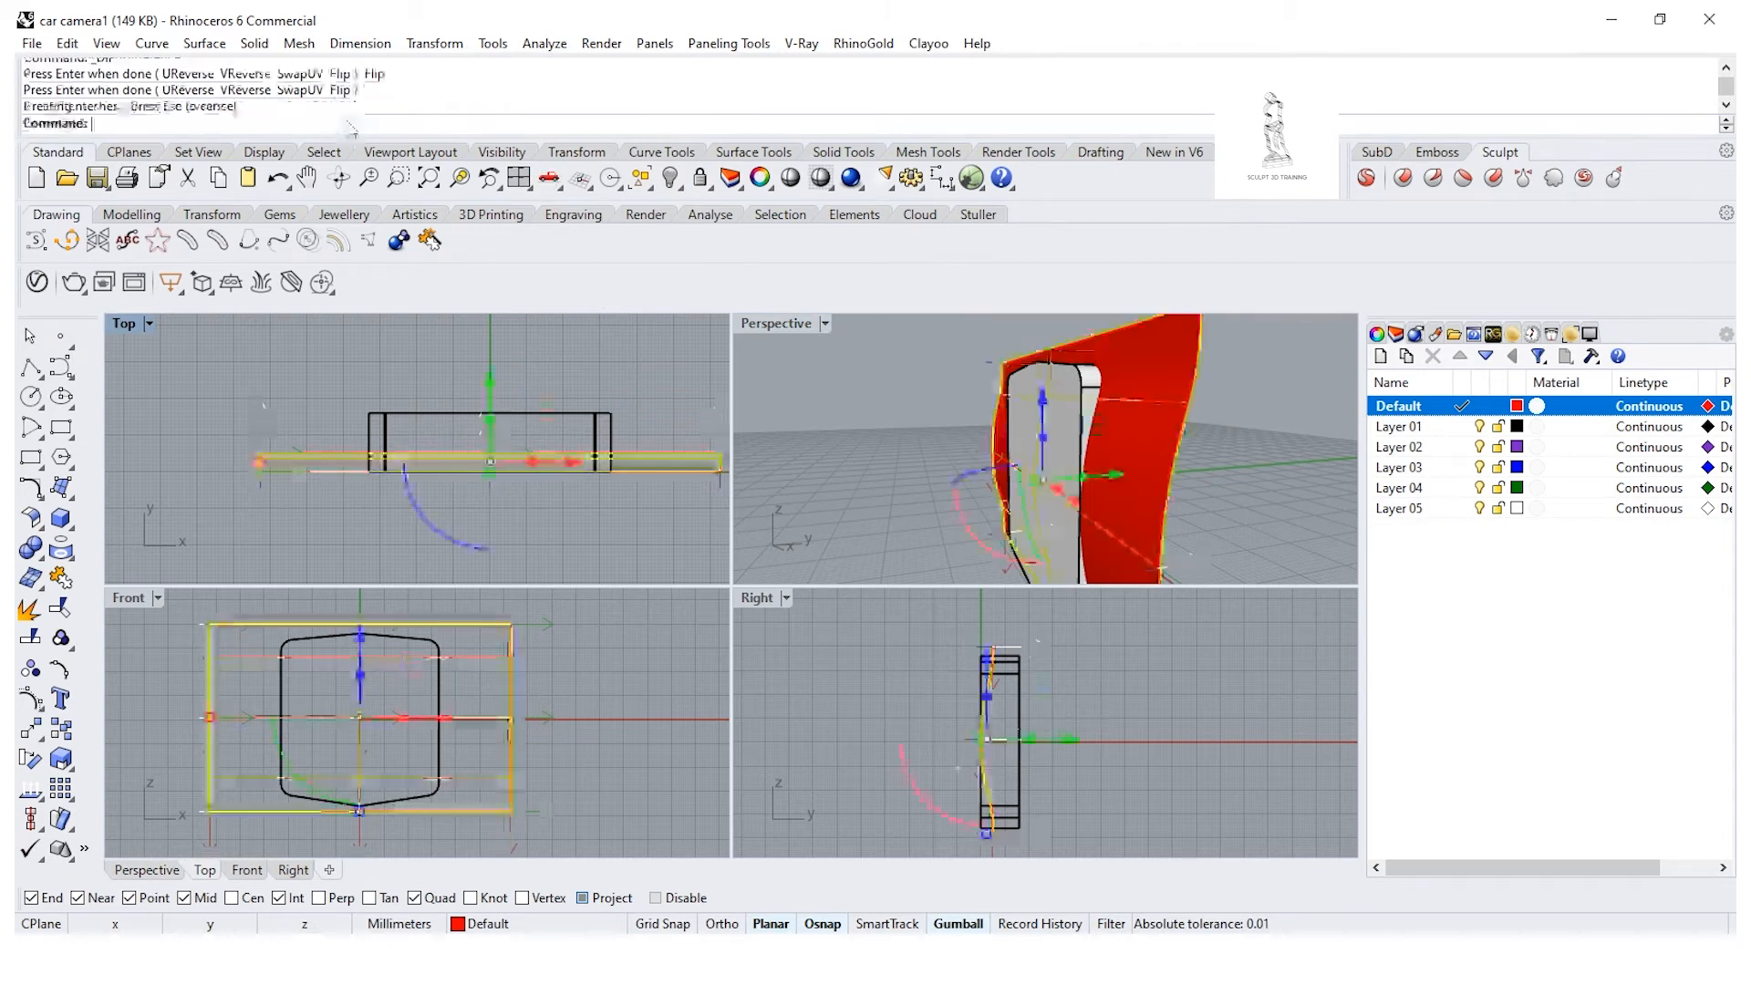
Step: Subtract the flipped cutting surface from the camera body with a Boolean difference to give it the curved front
{"action": "left_click", "coordinate": [837, 430]}
{"action": "left_click", "coordinate": [30, 547]}
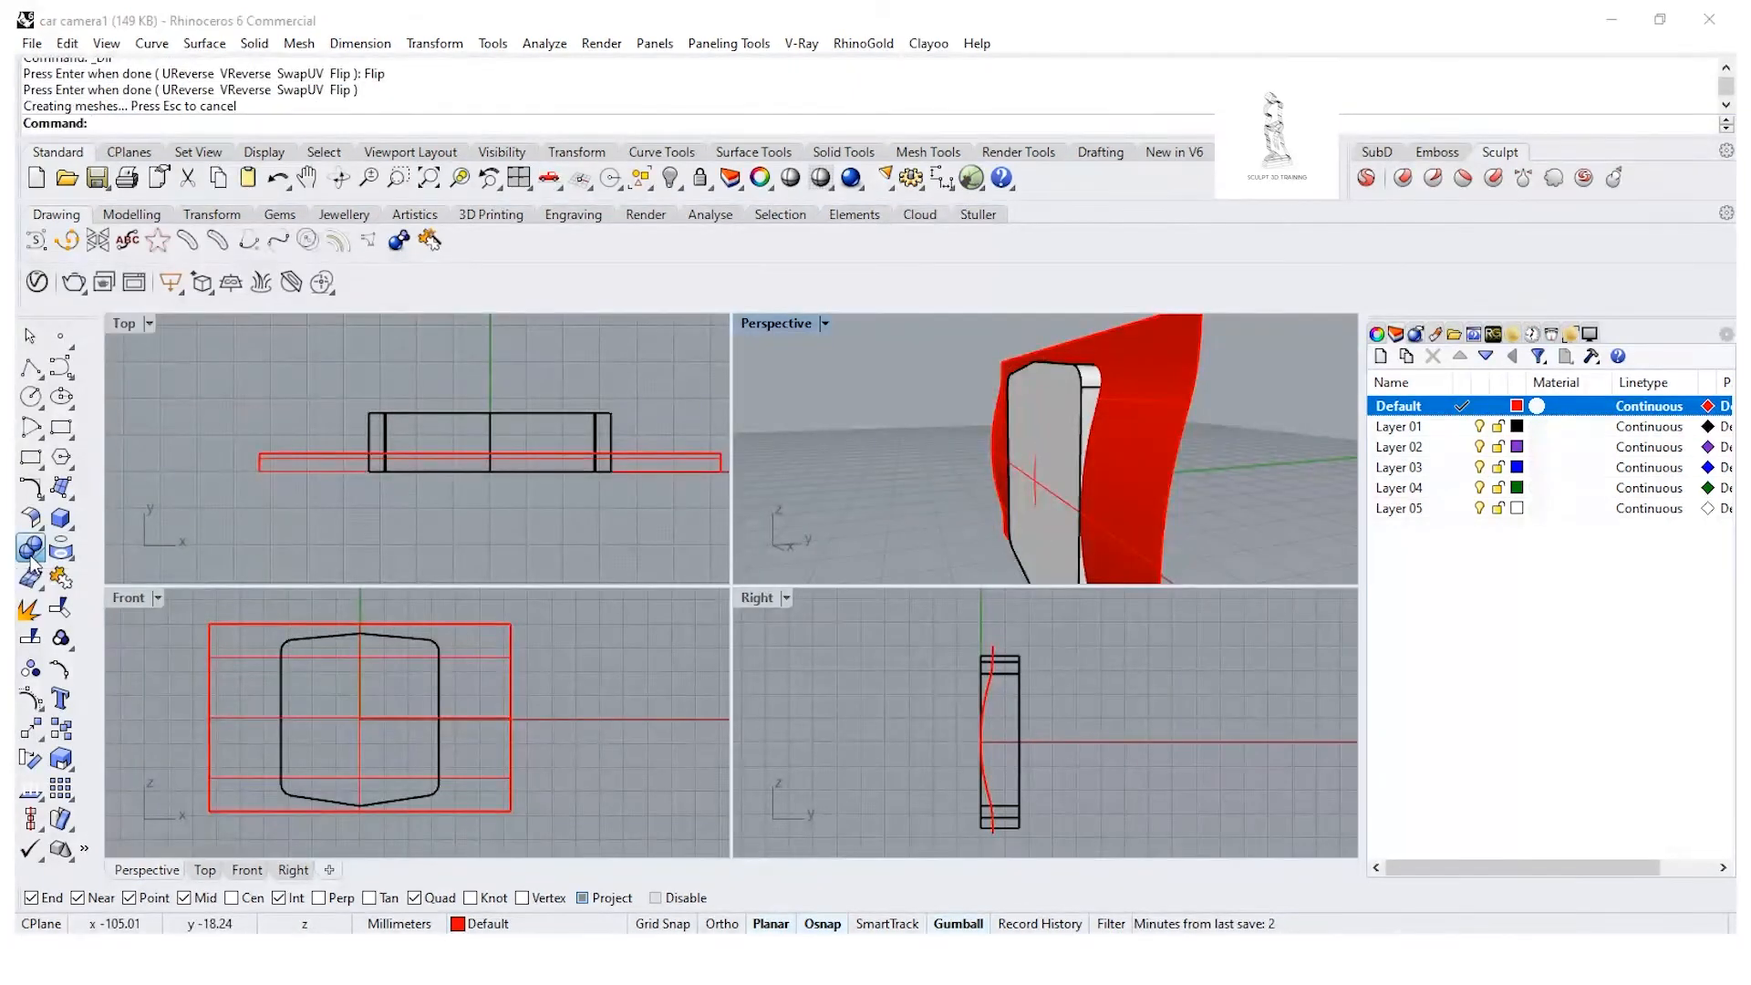
{"action": "left_click", "coordinate": [90, 573]}
{"action": "left_click", "coordinate": [1063, 402]}
{"action": "key", "text": "Return"}
{"action": "left_click", "coordinate": [1165, 359]}
{"action": "key", "text": "Return"}
{"action": "mouse_move", "coordinate": [1171, 432]}
{"action": "right_mouse_down"}
{"action": "mouse_move", "coordinate": [821, 441]}
{"action": "mouse_move", "coordinate": [1183, 422]}
{"action": "mouse_move", "coordinate": [1149, 446]}
{"action": "right_mouse_up"}
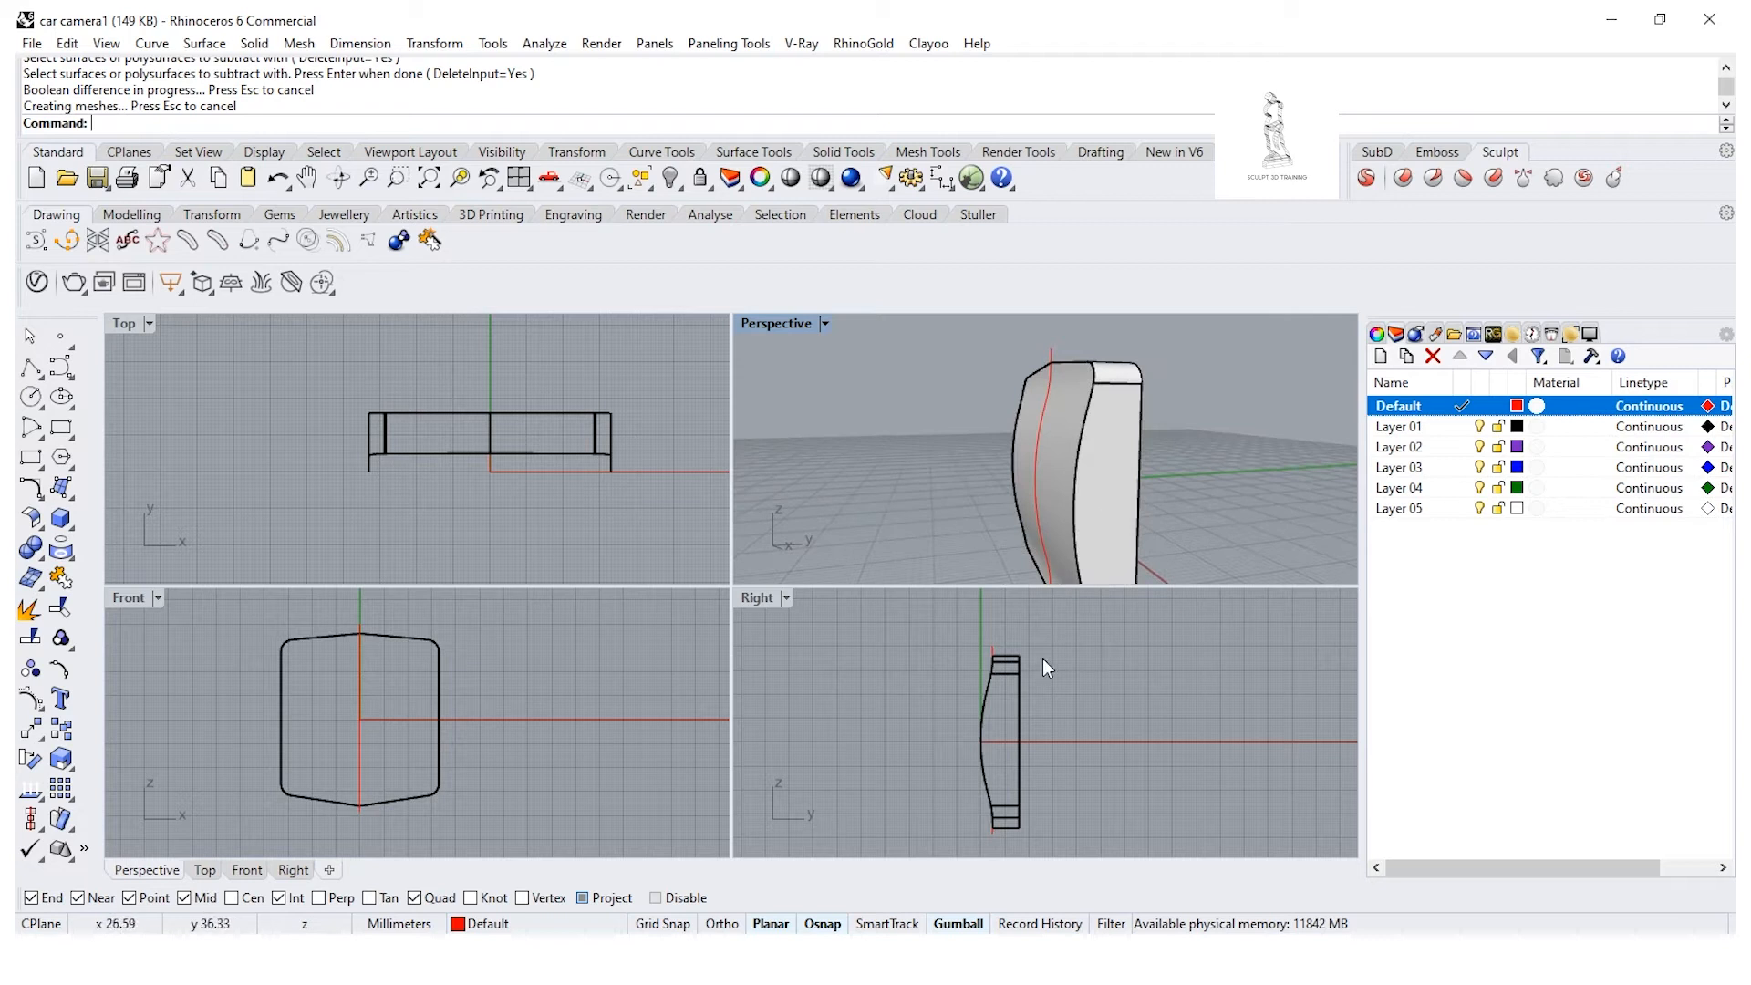
{"action": "mouse_move", "coordinate": [1058, 484]}
{"action": "right_mouse_down"}
{"action": "mouse_move", "coordinate": [1048, 422]}
{"action": "mouse_move", "coordinate": [1037, 475]}
{"action": "mouse_move", "coordinate": [1055, 429]}
{"action": "mouse_move", "coordinate": [1021, 449]}
{"action": "mouse_move", "coordinate": [1048, 441]}
{"action": "mouse_move", "coordinate": [1058, 498]}
{"action": "mouse_move", "coordinate": [1043, 500]}
{"action": "right_mouse_up"}
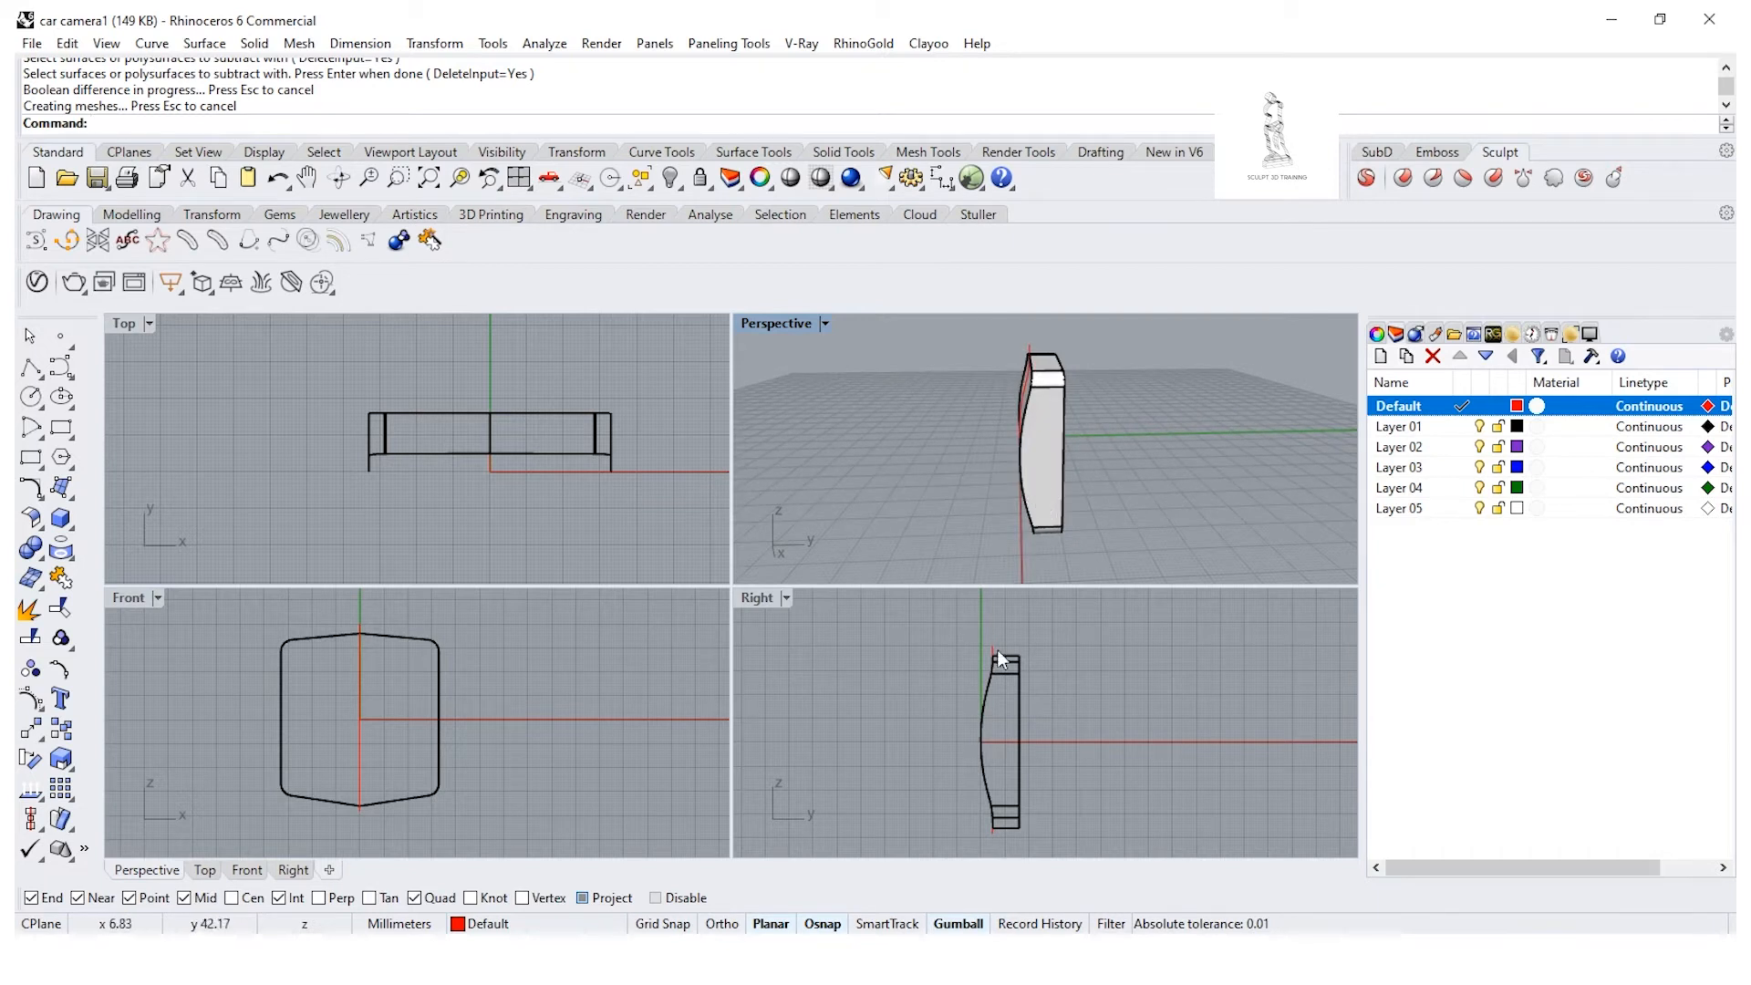
Step: Set the Top view to Shaded display and make Layer 01 the current layer
{"action": "scroll", "coordinate": [996, 670], "scroll_direction": "up", "scroll_amount": 4}
{"action": "scroll", "coordinate": [906, 693], "scroll_direction": "up", "scroll_amount": 3}
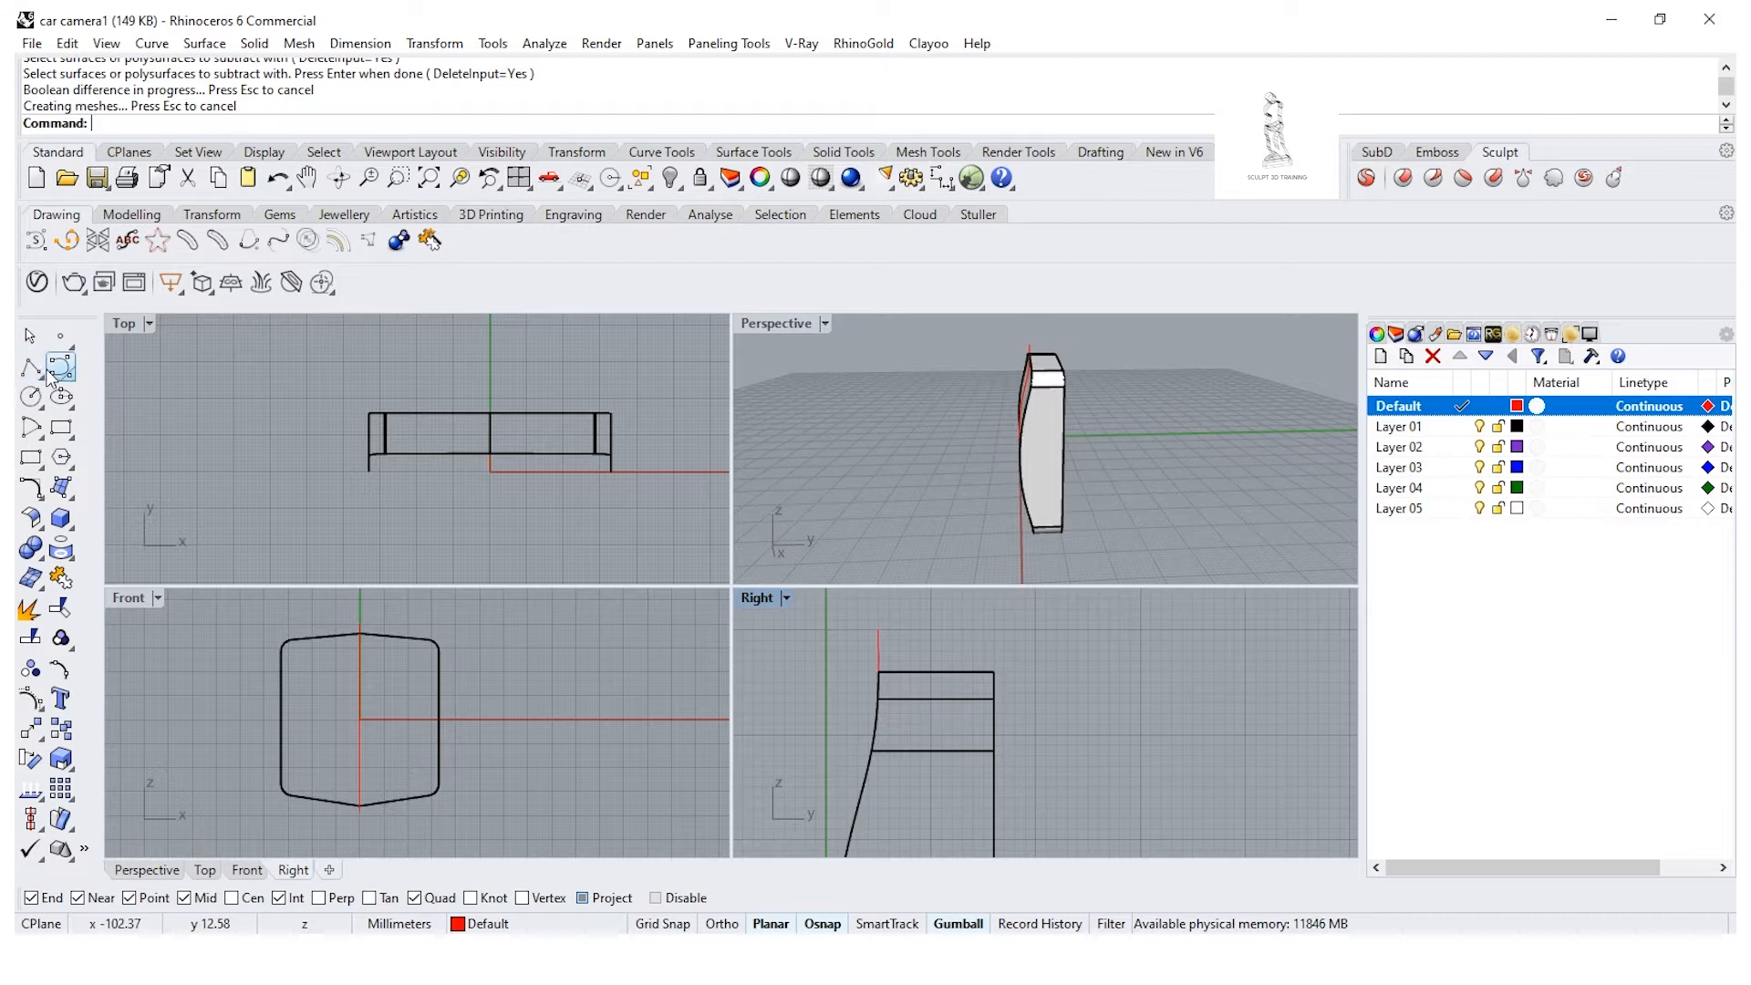
{"action": "right_click_drag", "start_coordinate": [1049, 420], "coordinate": [1003, 440]}
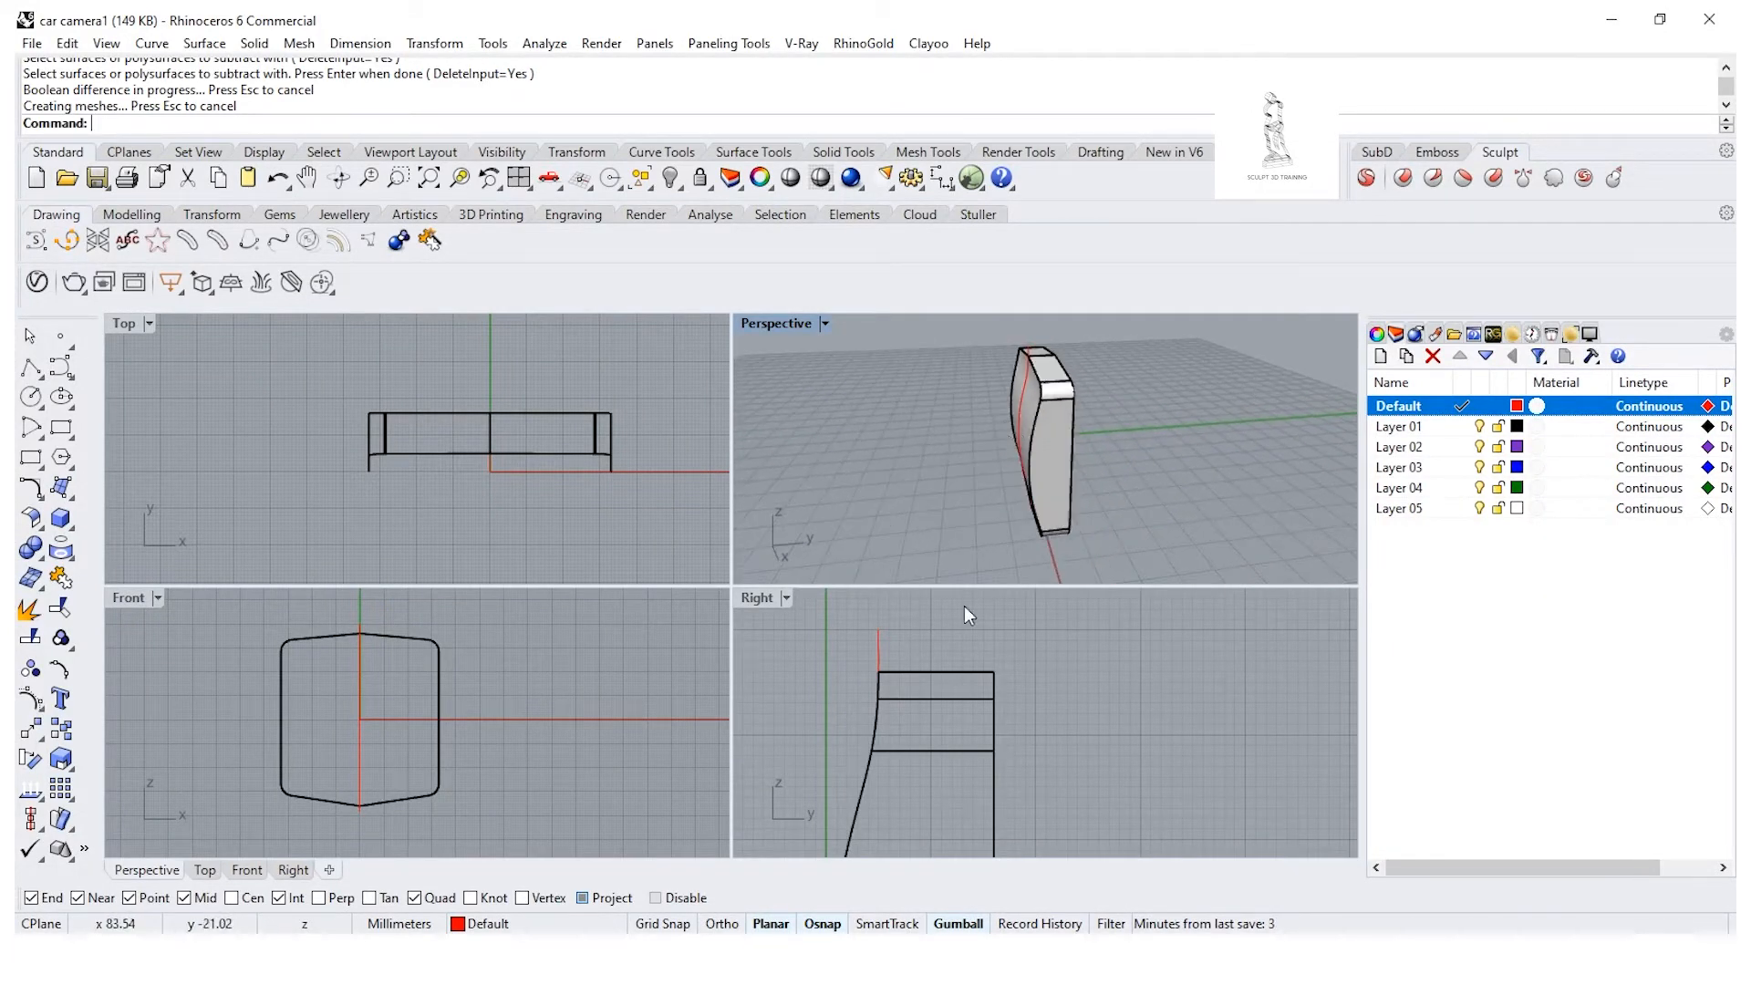
{"action": "scroll", "coordinate": [606, 484], "scroll_direction": "up", "scroll_amount": 1}
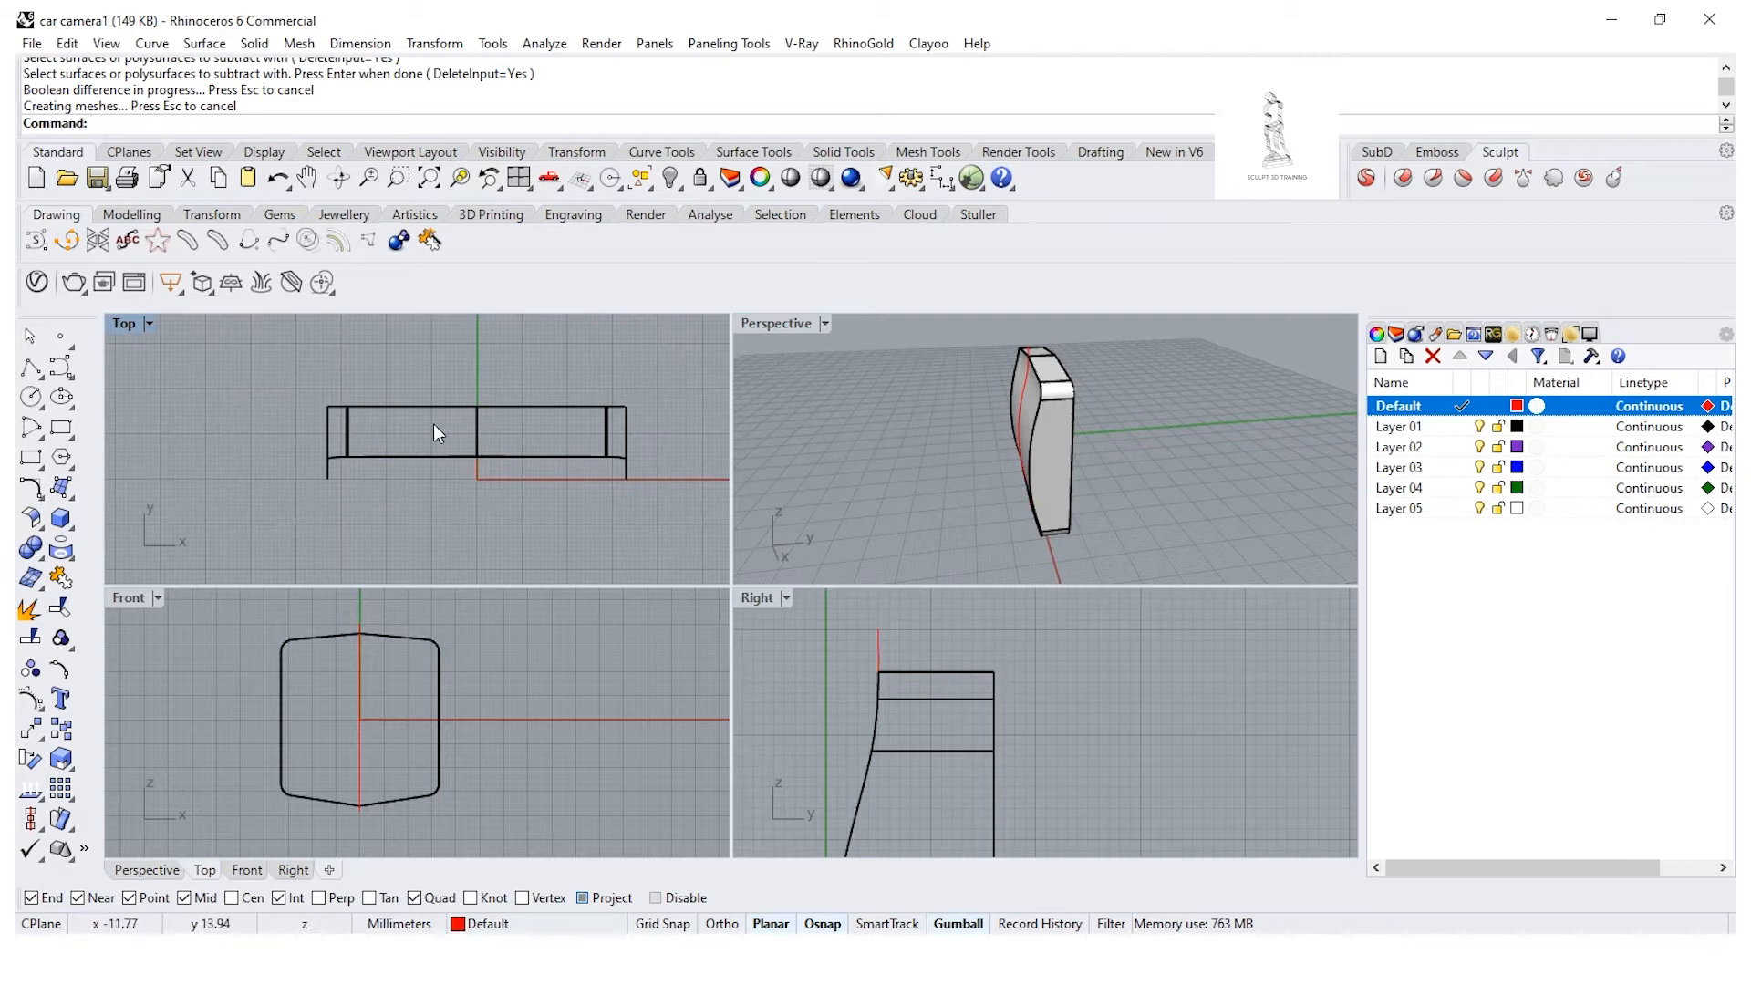
{"action": "left_click", "coordinate": [149, 324]}
{"action": "left_click", "coordinate": [191, 201]}
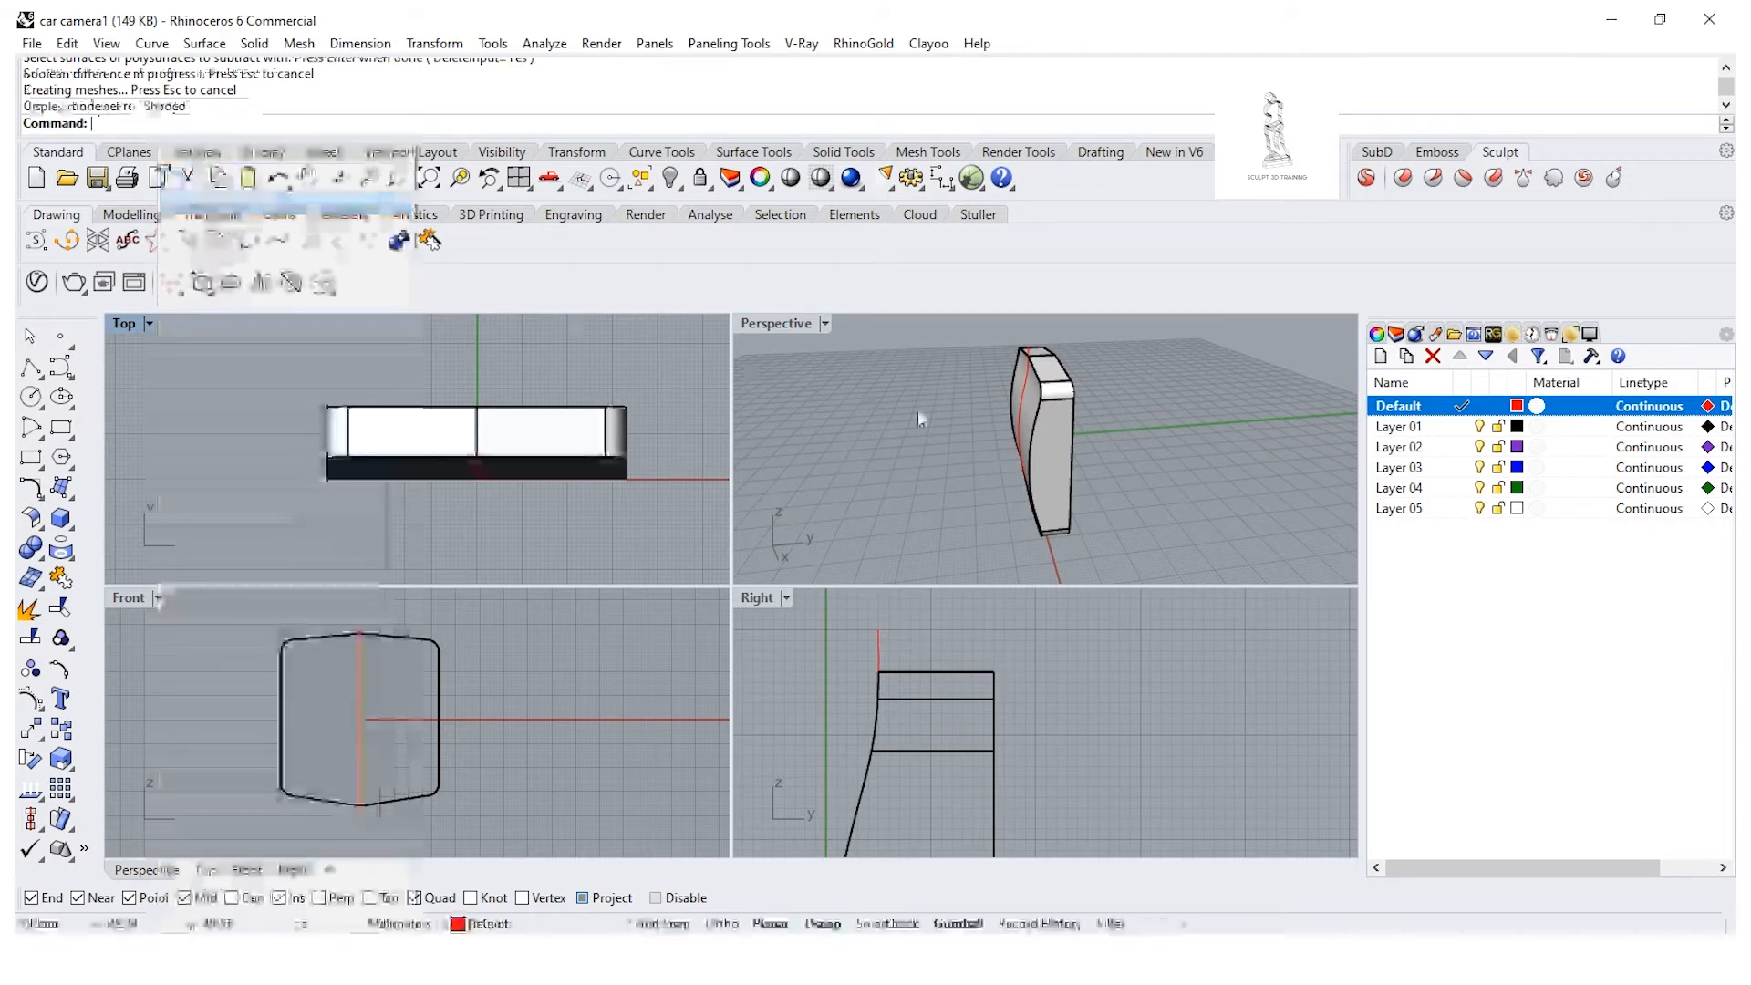
{"action": "right_click_drag", "start_coordinate": [981, 463], "coordinate": [1067, 447]}
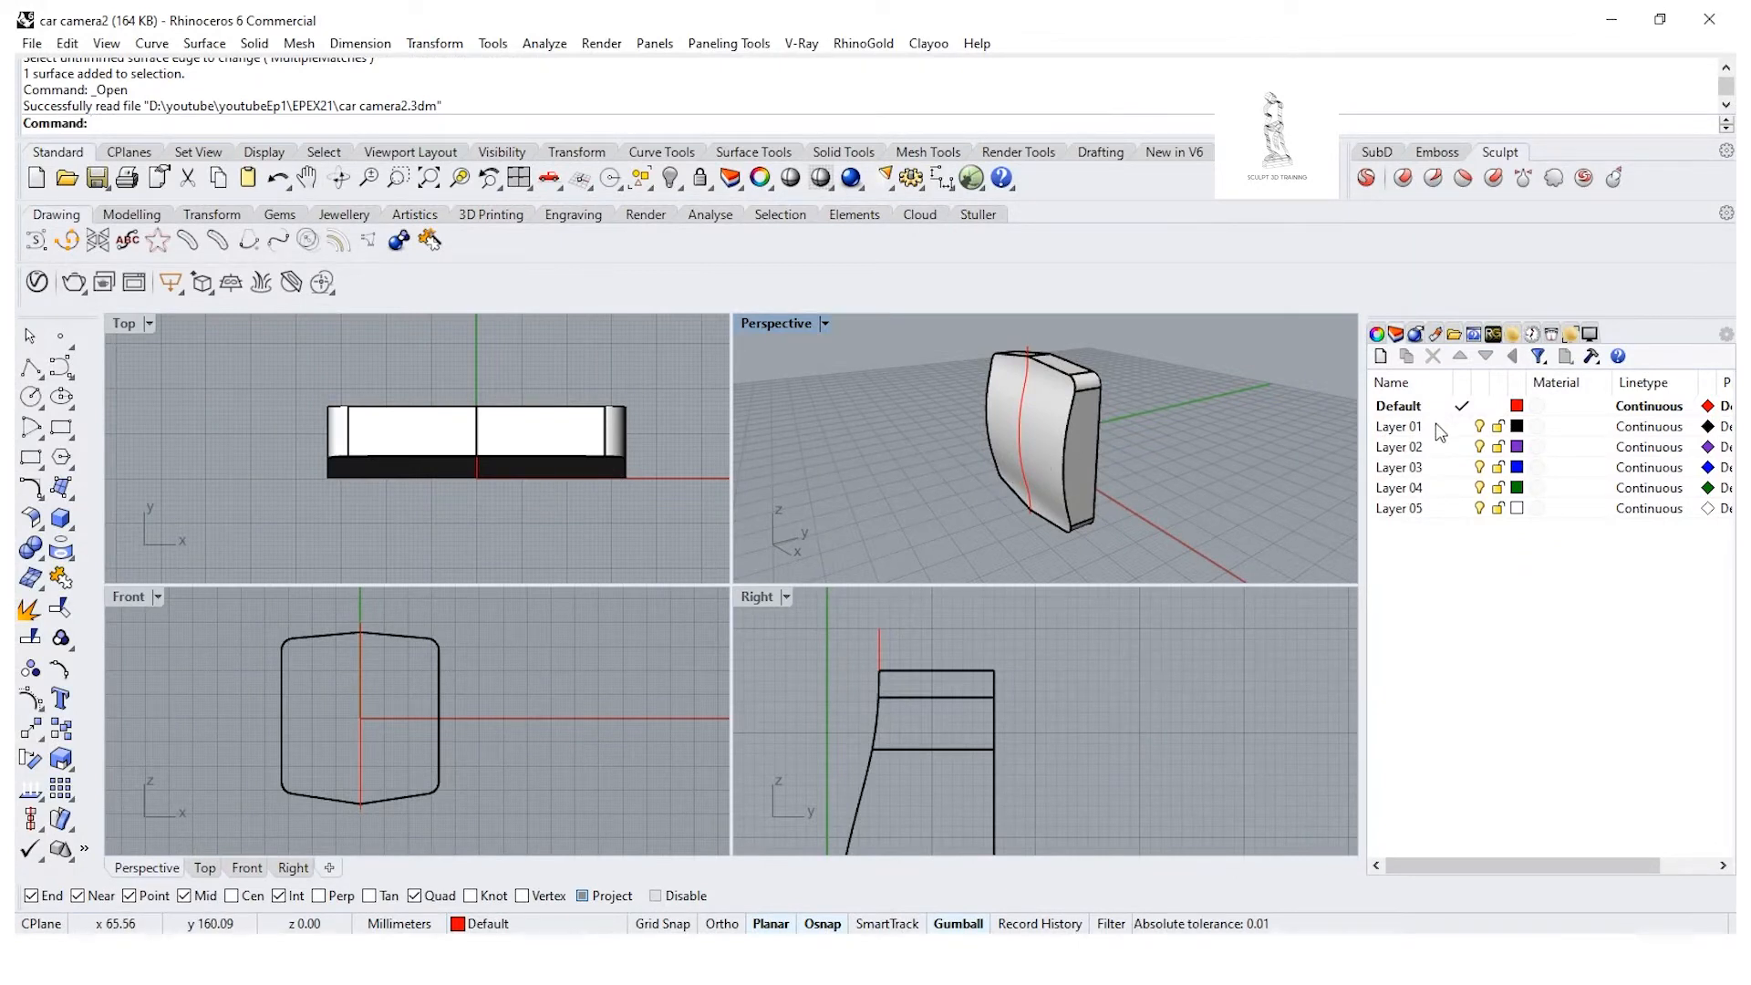
{"action": "double_click", "coordinate": [1437, 426]}
{"action": "right_click_drag", "start_coordinate": [1015, 421], "coordinate": [1043, 422]}
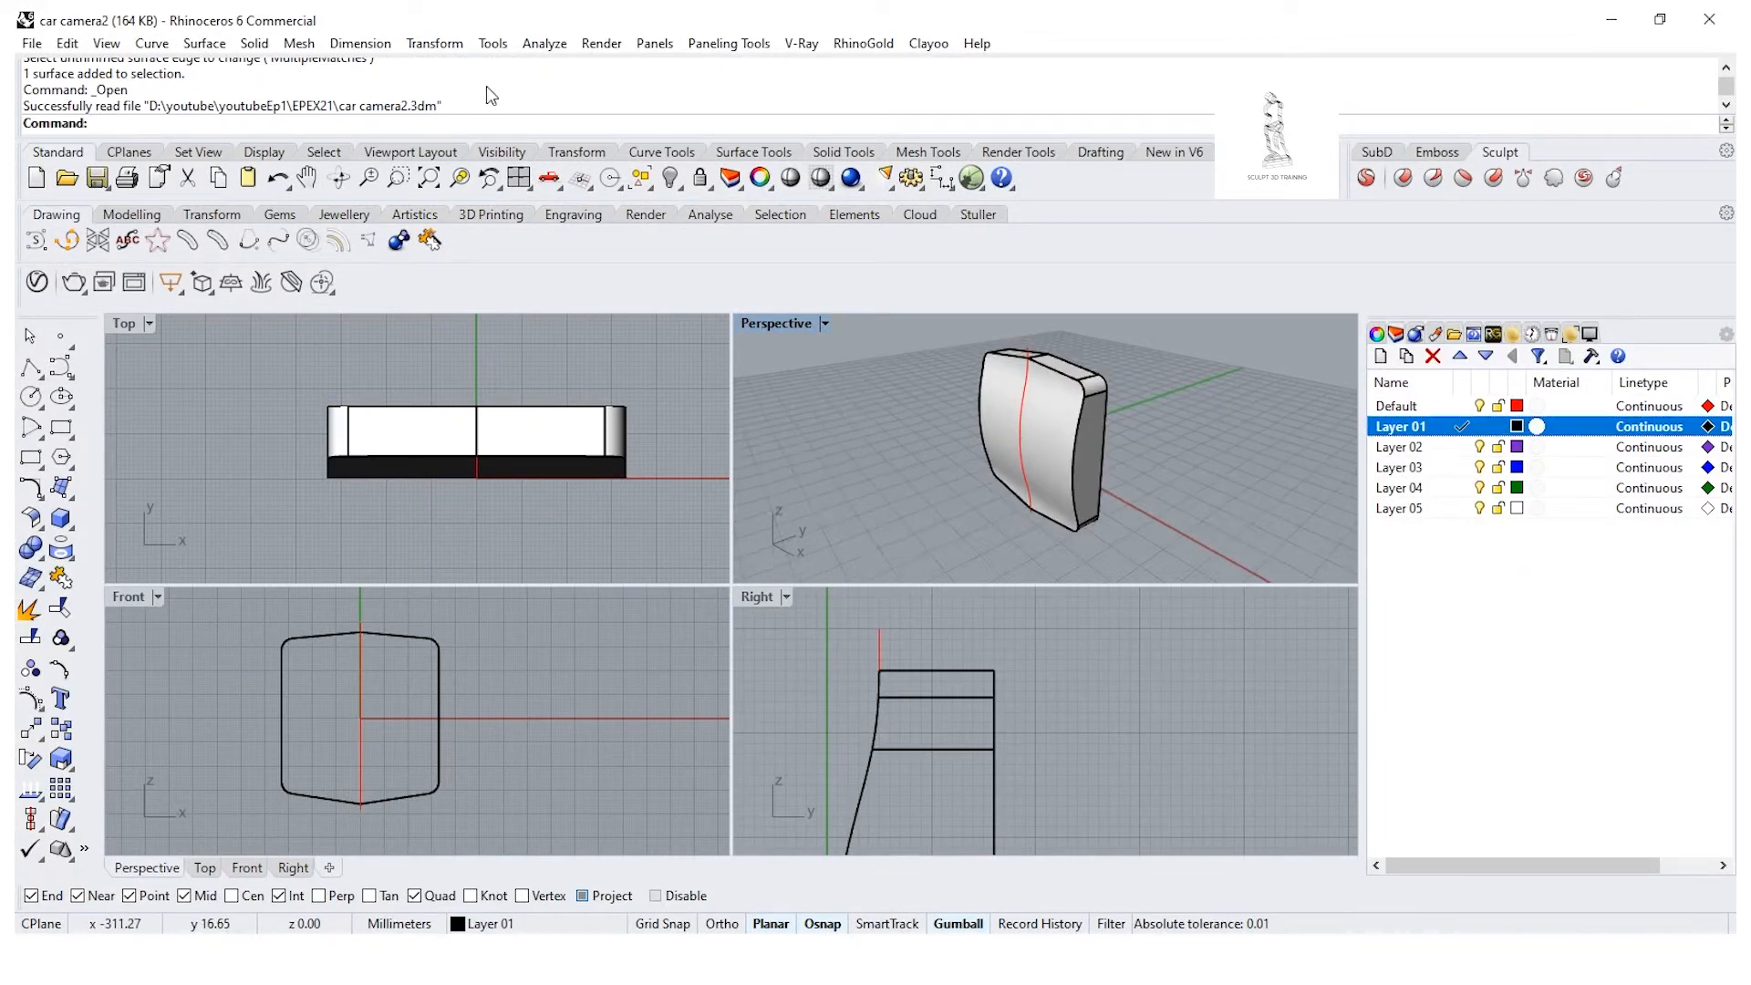
Step: Start an edge chamfer with distance 2 mm on the front face's upper edge, rounded corner and adjoining long side edge
{"action": "left_click", "coordinate": [434, 43]}
{"action": "mouse_move", "coordinate": [255, 45]}
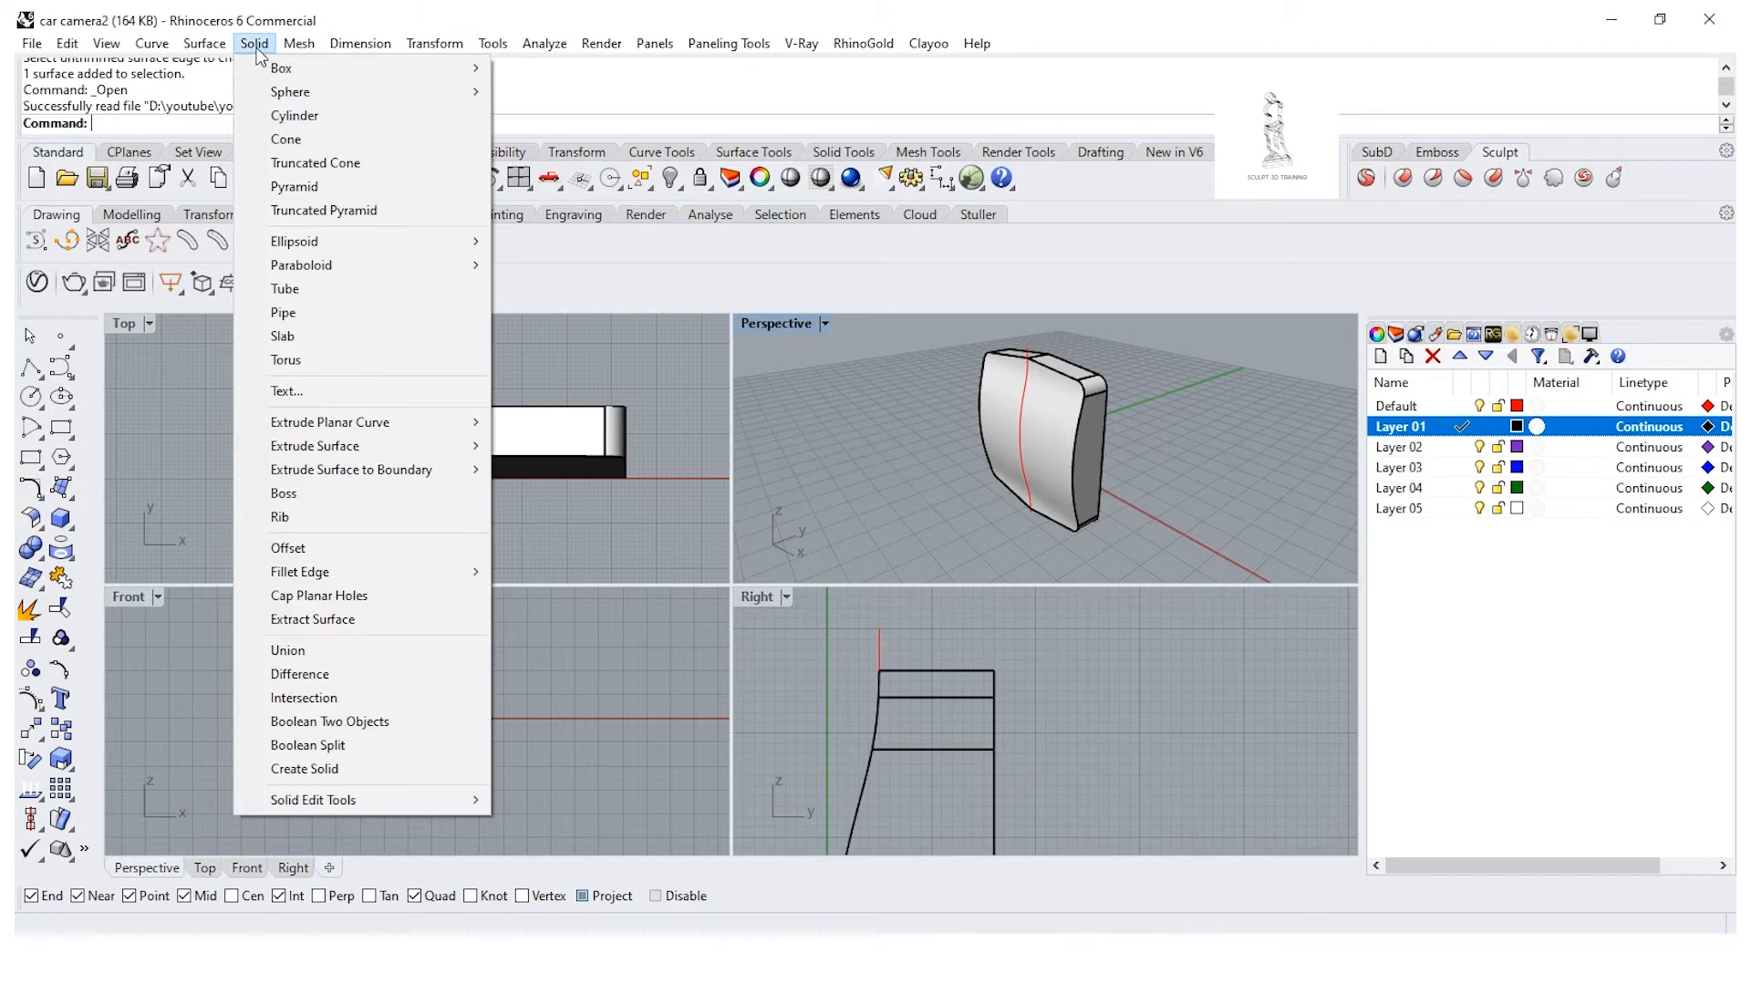
{"action": "mouse_move", "coordinate": [422, 572]}
{"action": "left_click", "coordinate": [578, 620]}
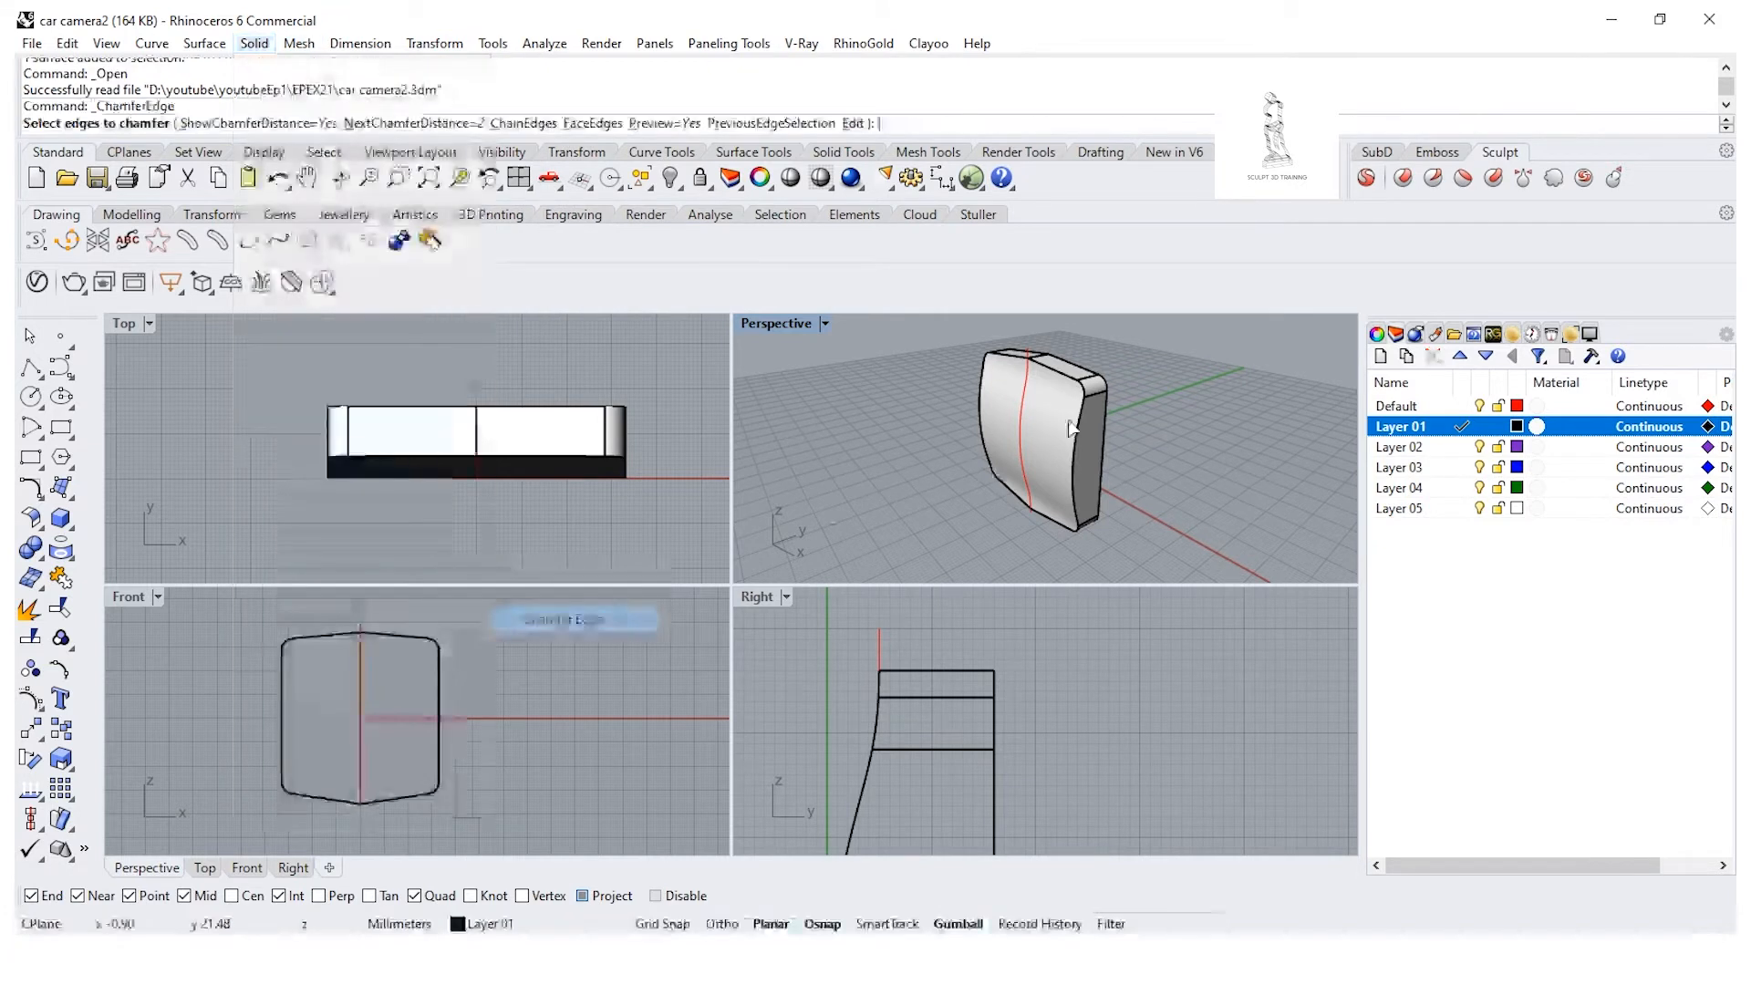
{"action": "double_click", "coordinate": [786, 325]}
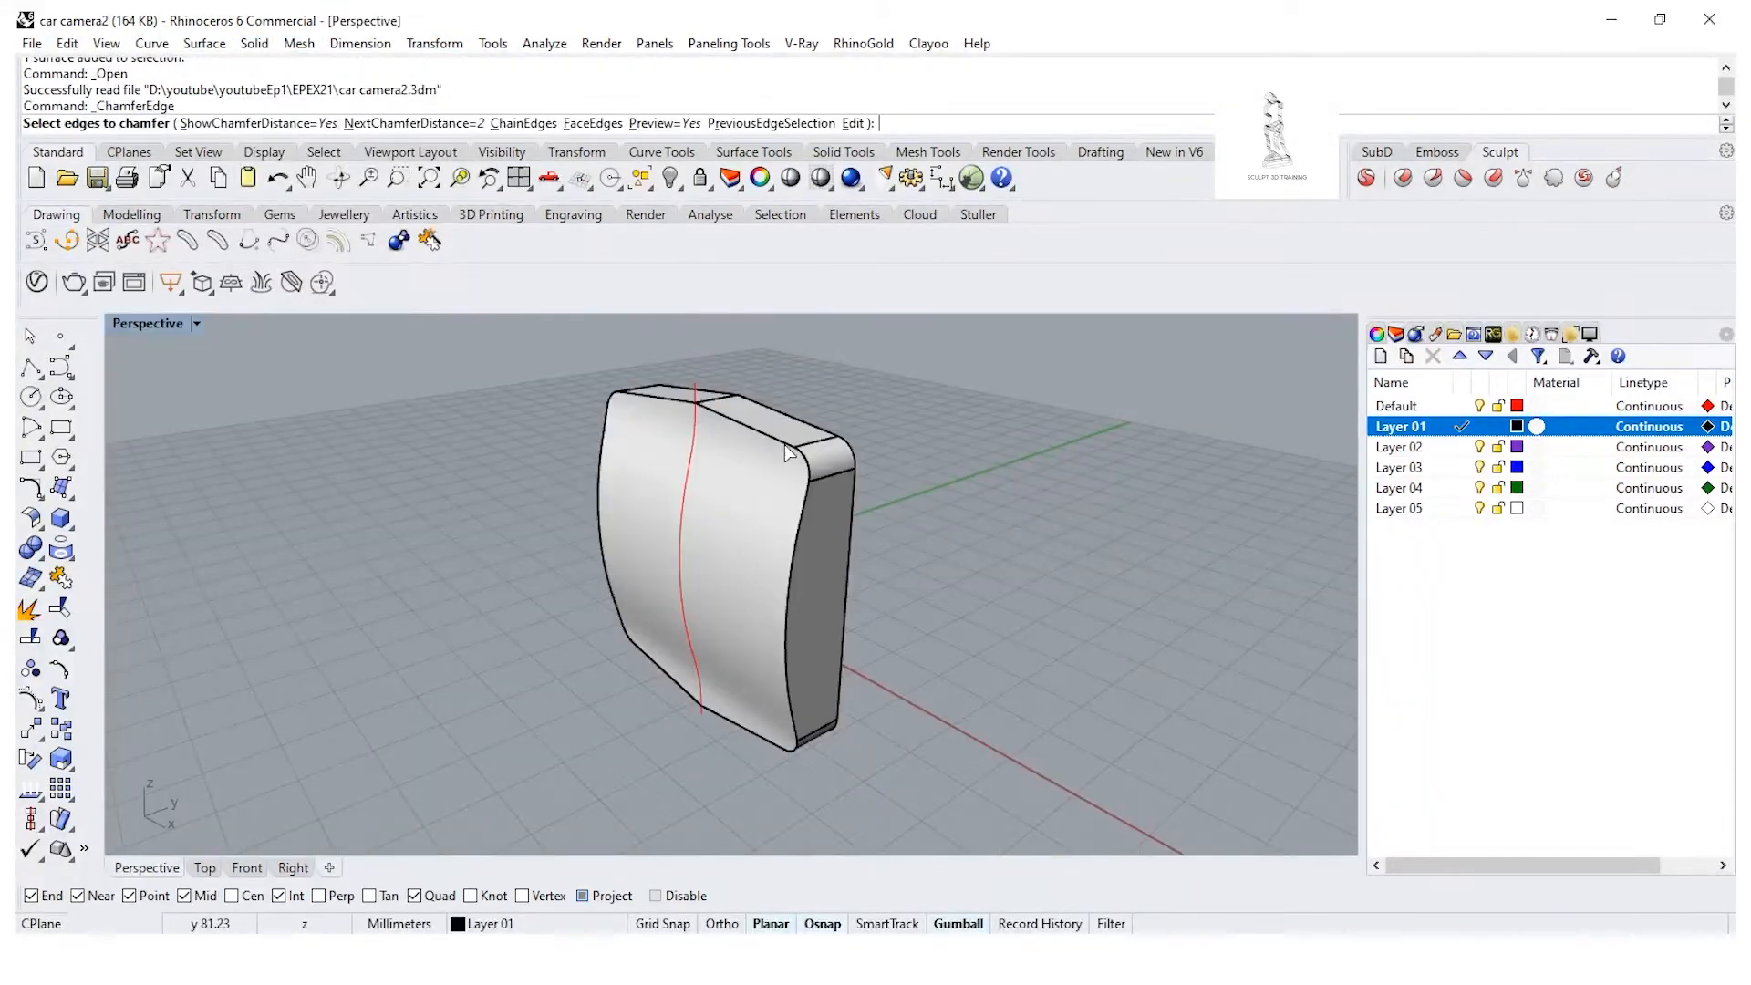
{"action": "left_click", "coordinate": [787, 452]}
{"action": "left_click", "coordinate": [808, 496]}
{"action": "left_click", "coordinate": [791, 710]}
{"action": "right_click_drag", "start_coordinate": [791, 709], "coordinate": [837, 679]}
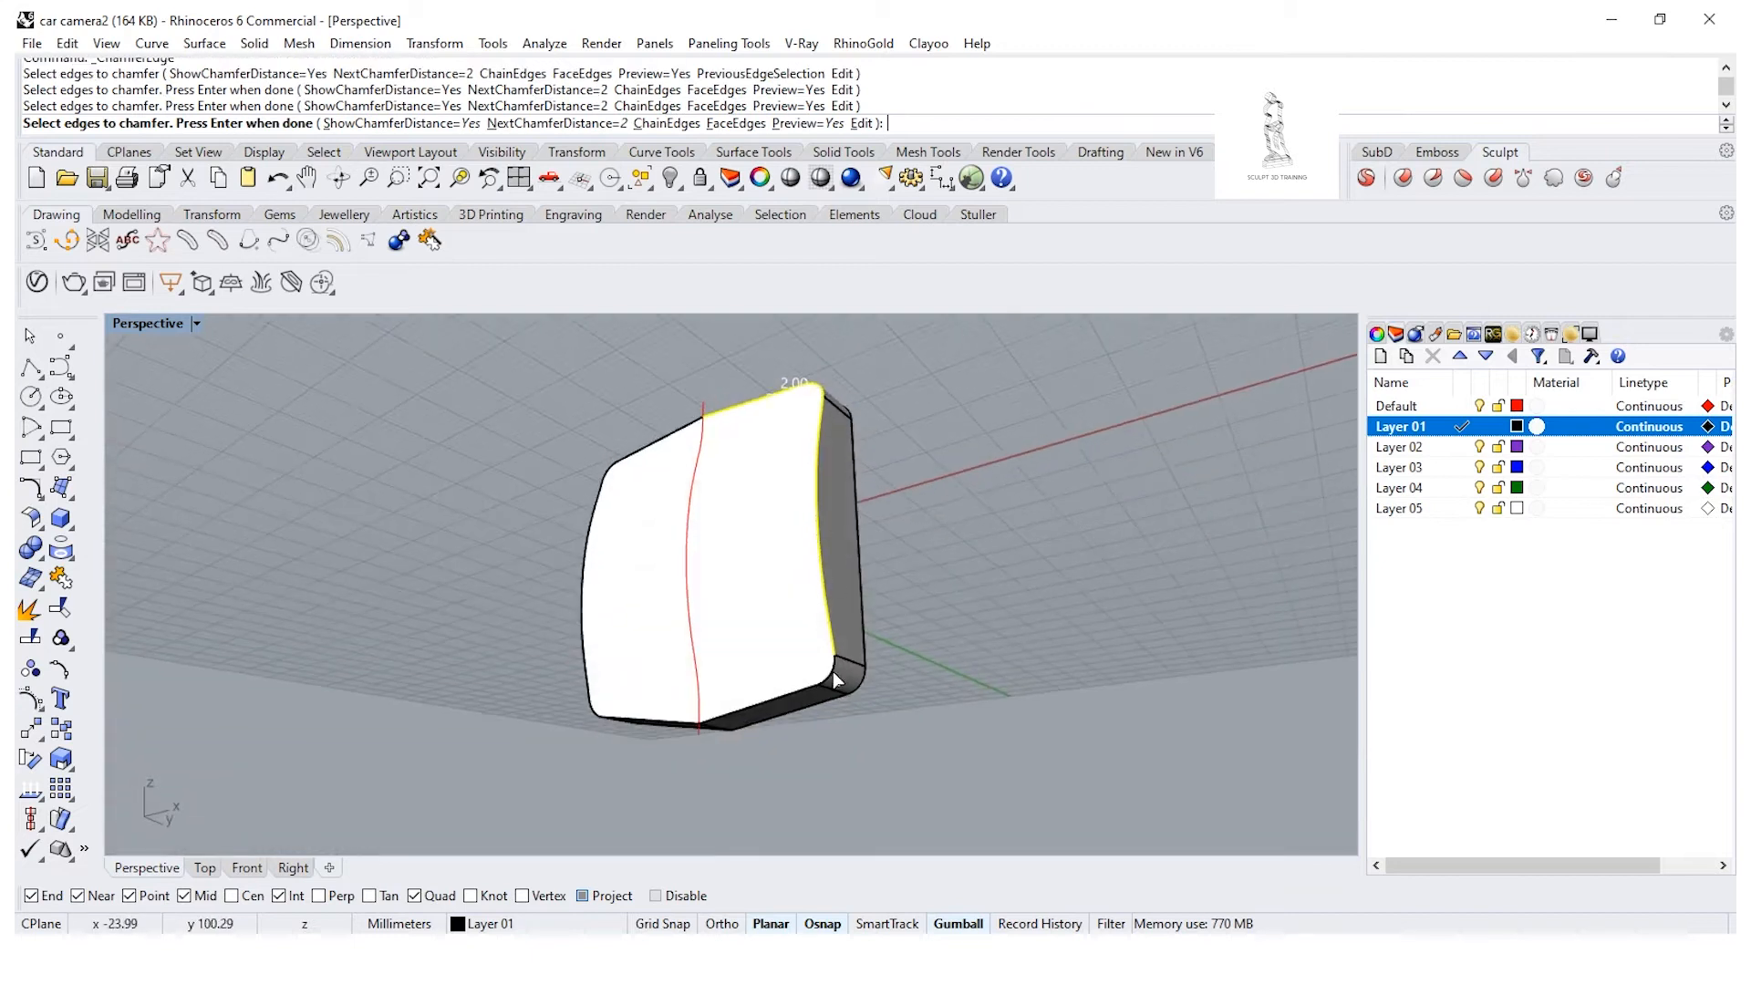
Step: Add the remaining edges around the curved front face to the selection and complete the 2 mm chamfer
{"action": "scroll", "coordinate": [833, 674], "scroll_direction": "up", "scroll_amount": 4}
{"action": "left_click", "coordinate": [832, 679]}
{"action": "left_click", "coordinate": [697, 732]}
{"action": "right_click_drag", "start_coordinate": [645, 730], "coordinate": [803, 723]}
{"action": "left_click", "coordinate": [718, 743]}
{"action": "left_click", "coordinate": [582, 673]}
{"action": "left_click", "coordinate": [582, 624]}
{"action": "scroll", "coordinate": [686, 525], "scroll_direction": "down", "scroll_amount": 5}
{"action": "right_click_drag", "start_coordinate": [686, 468], "coordinate": [578, 493]}
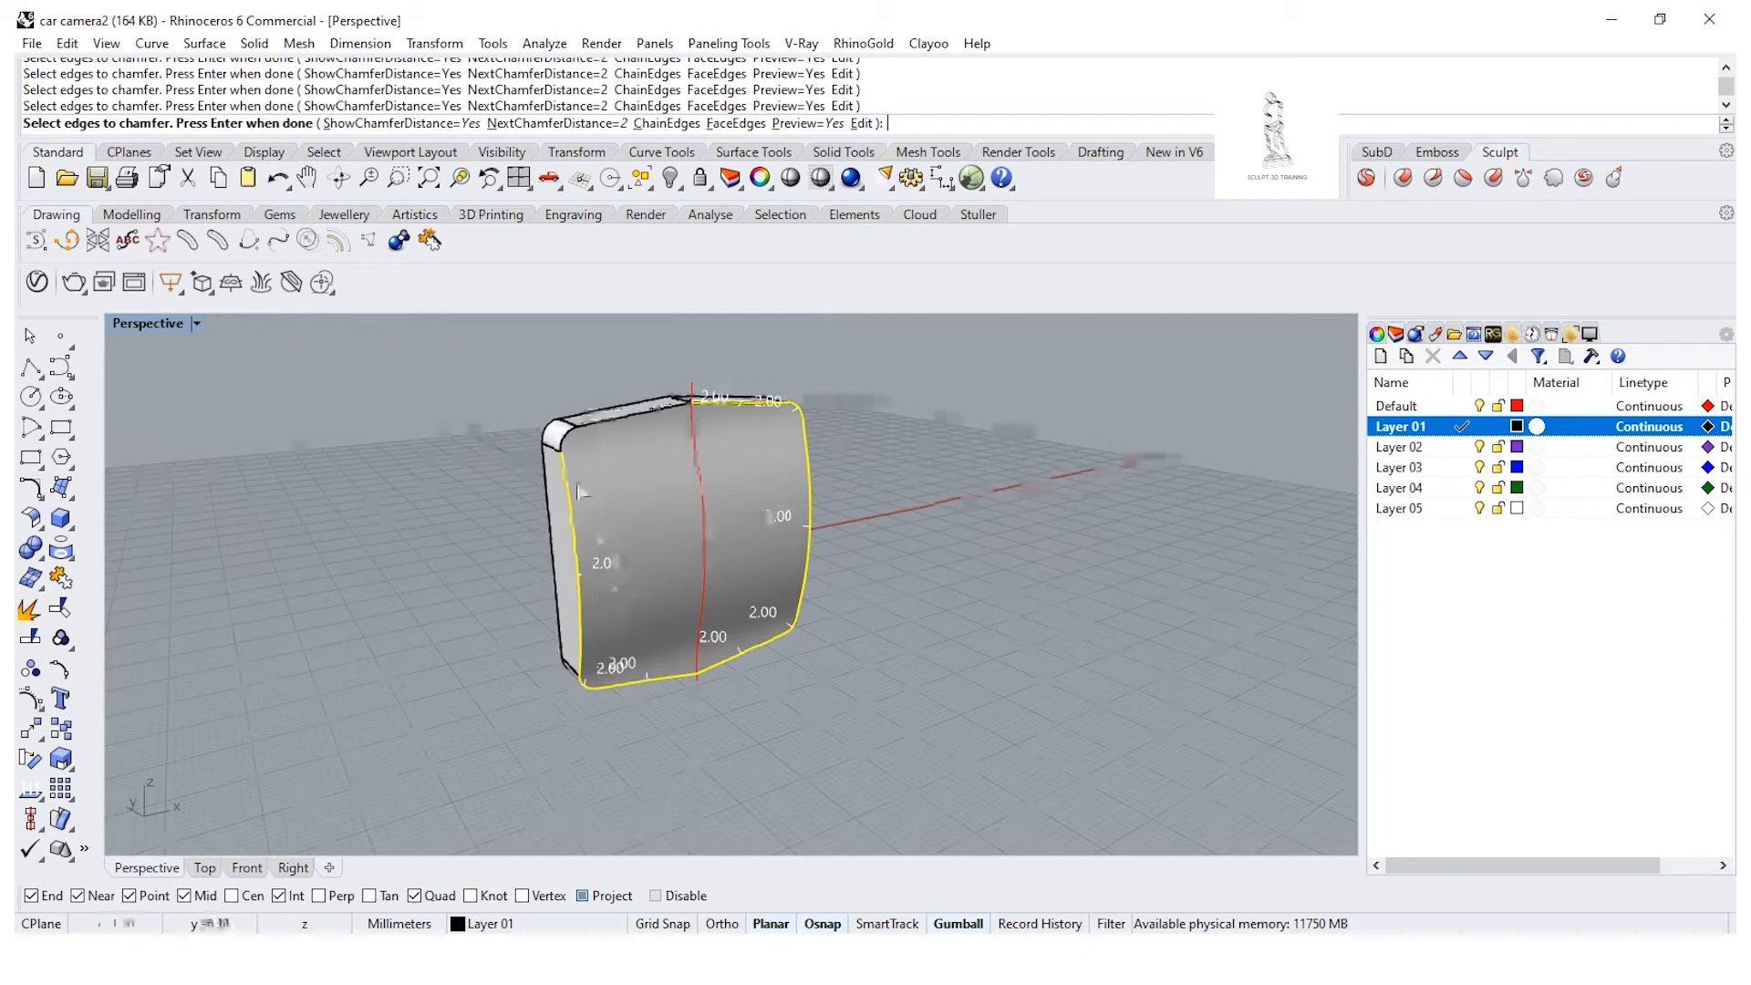
{"action": "scroll", "coordinate": [575, 446], "scroll_direction": "up", "scroll_amount": 2}
{"action": "left_click", "coordinate": [565, 433]}
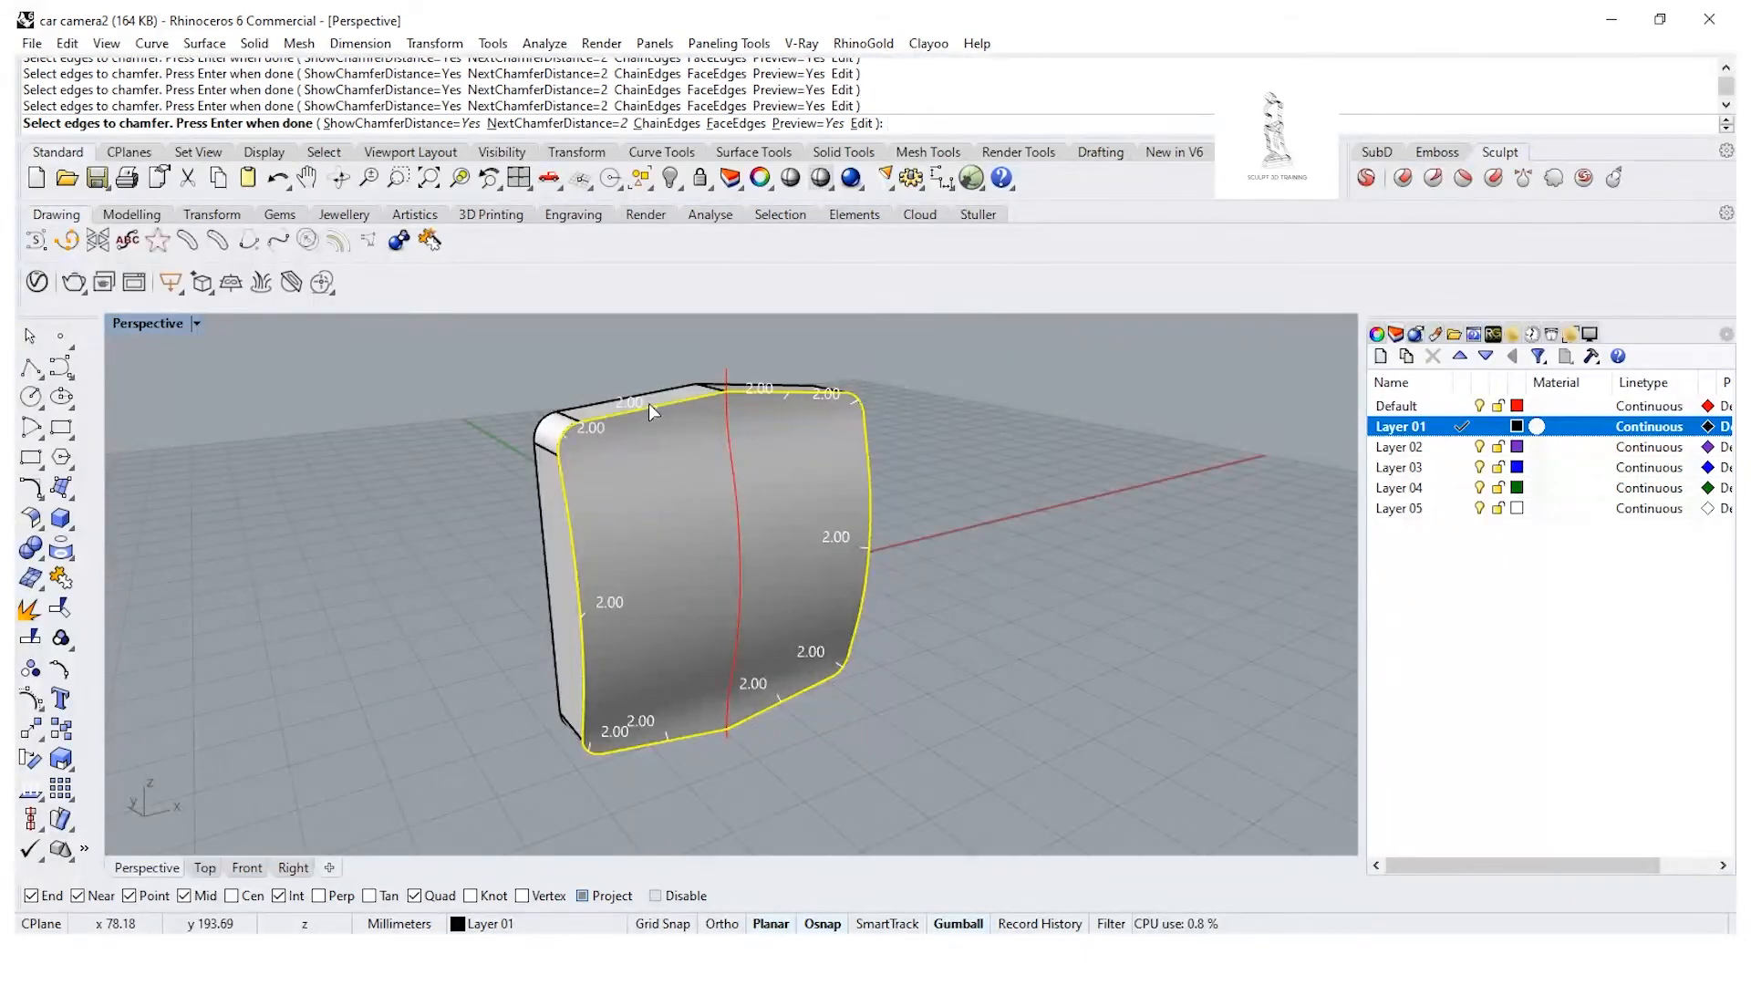
{"action": "key", "text": "Return"}
{"action": "key", "text": "Return"}
Step: Turn off the Default layer and show the solid edit points of the chamfered camera body
{"action": "left_click", "coordinate": [1480, 406]}
{"action": "right_click_drag", "start_coordinate": [1003, 451], "coordinate": [649, 427]}
{"action": "left_click", "coordinate": [666, 433]}
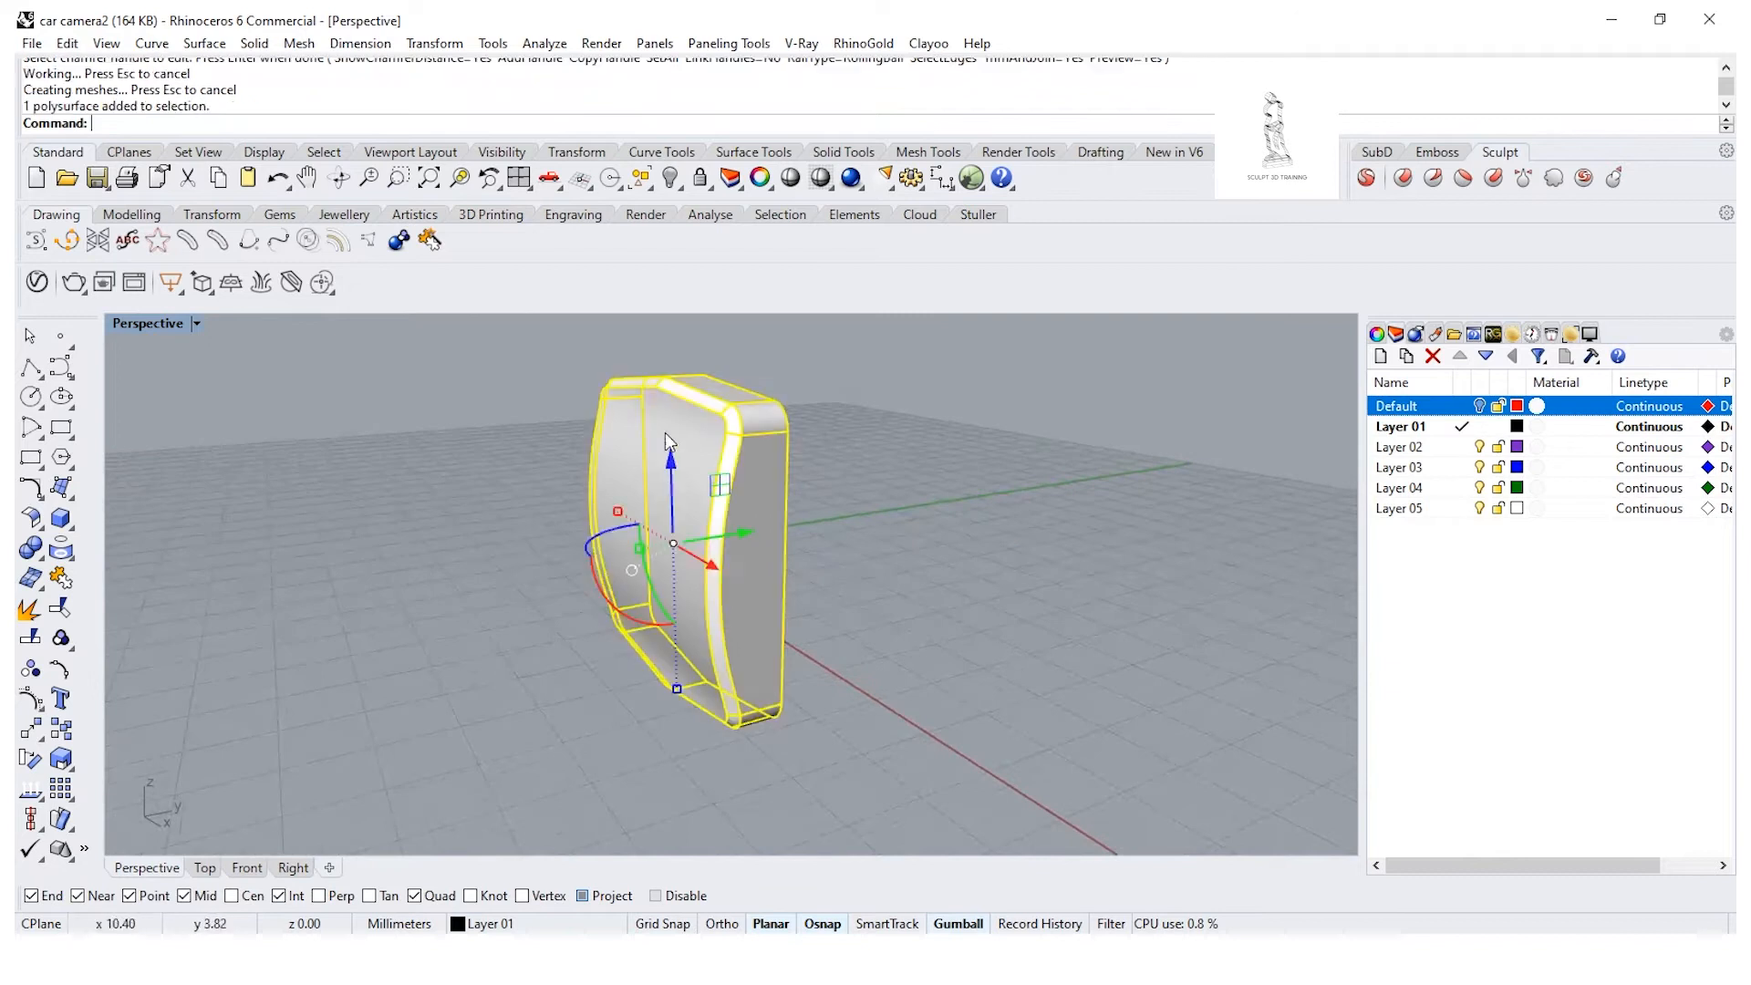
{"action": "left_click", "coordinate": [30, 548]}
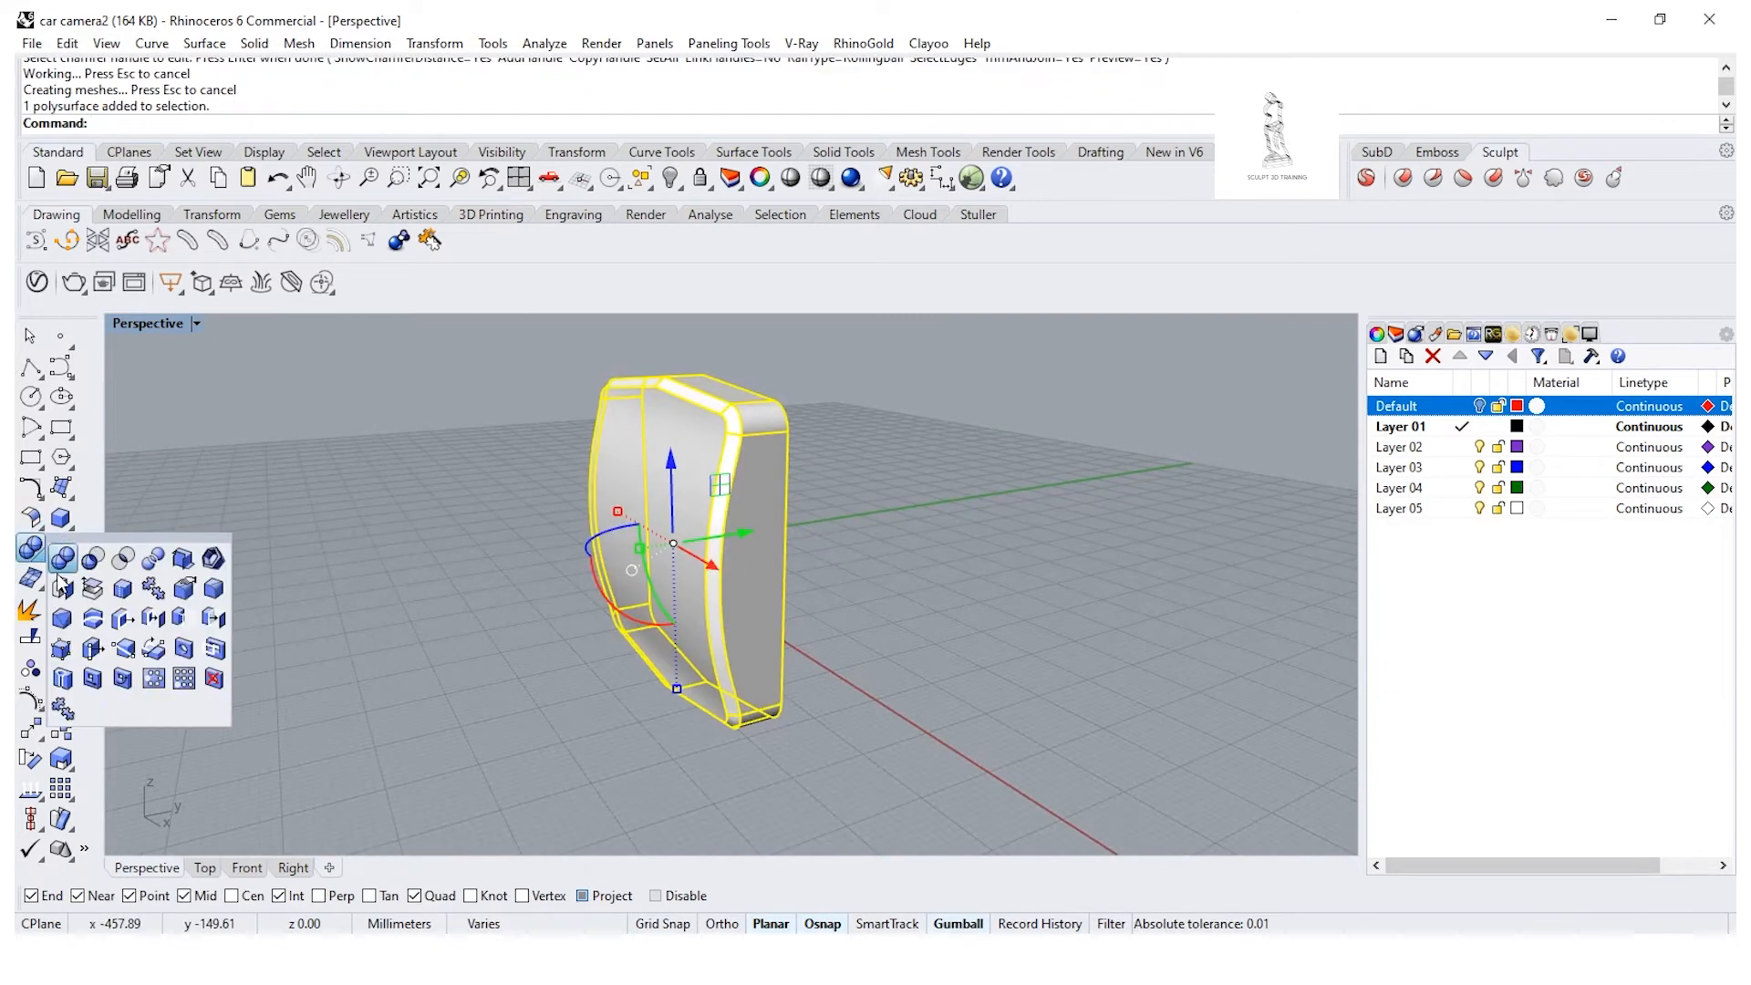
{"action": "left_click", "coordinate": [62, 649]}
Step: Move the two chamfer edit points at the middle of the body's upper front edge by -4 mm along Y
{"action": "scroll", "coordinate": [598, 446], "scroll_direction": "up", "scroll_amount": 3}
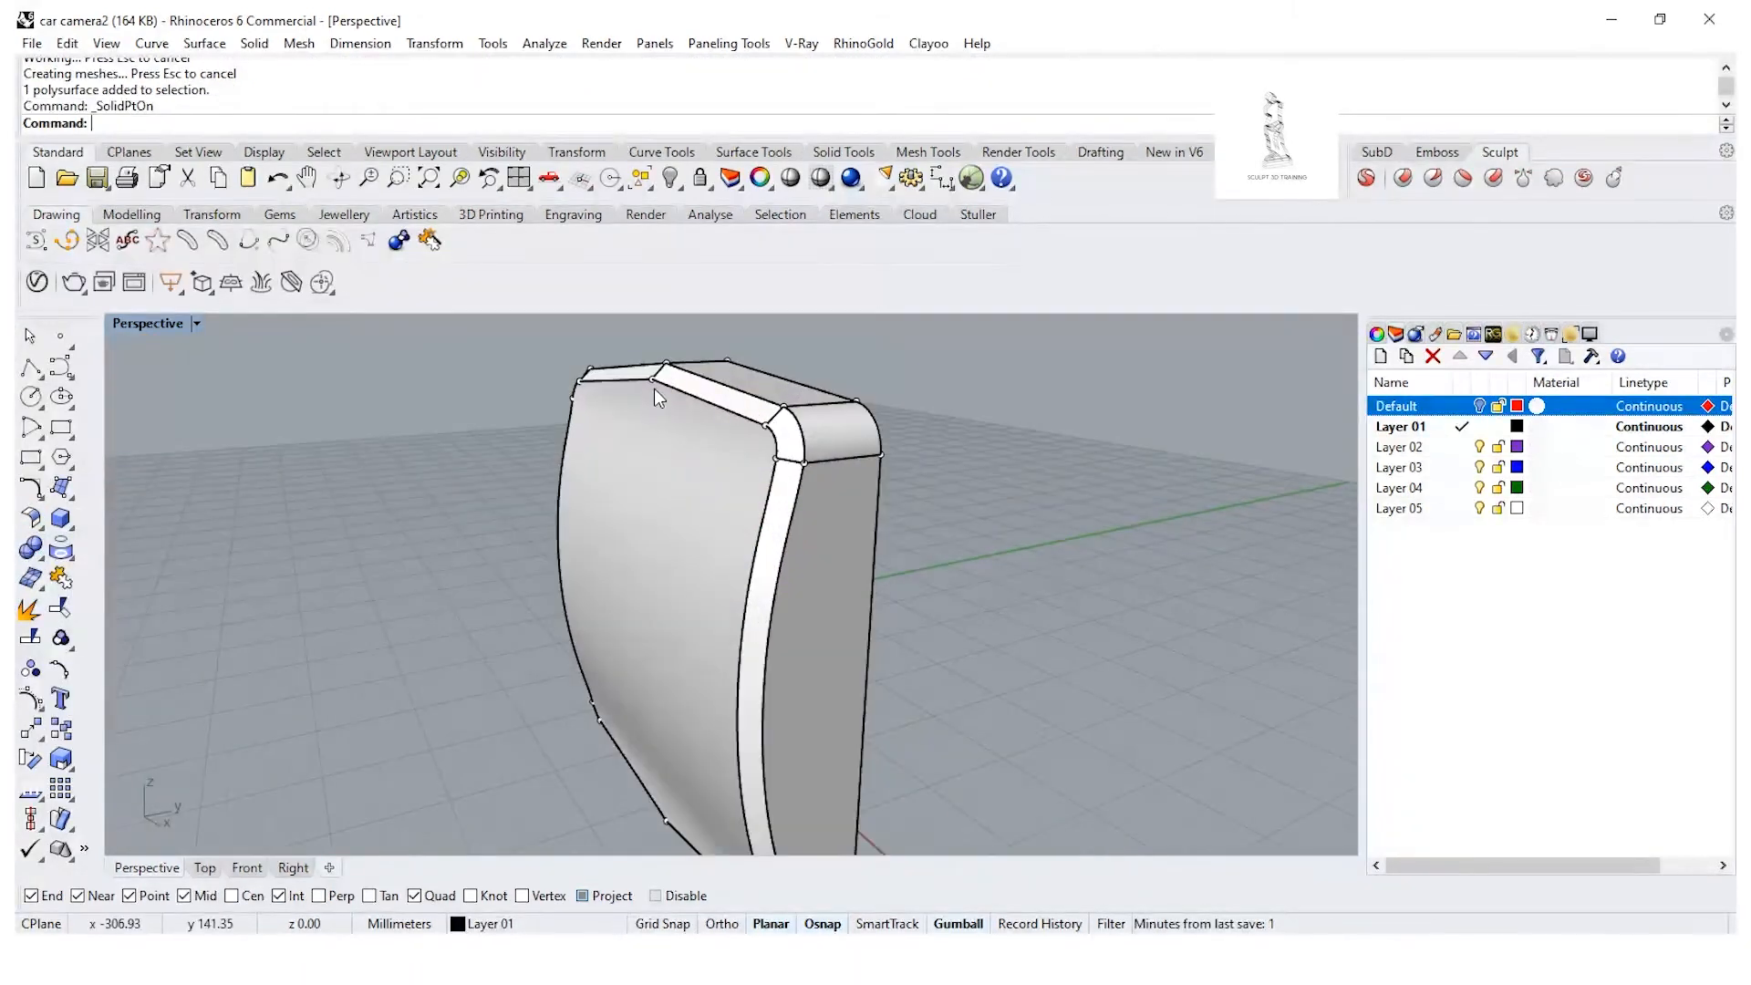
{"action": "left_click", "coordinate": [655, 378]}
{"action": "left_click", "coordinate": [667, 365], "text": "shift"}
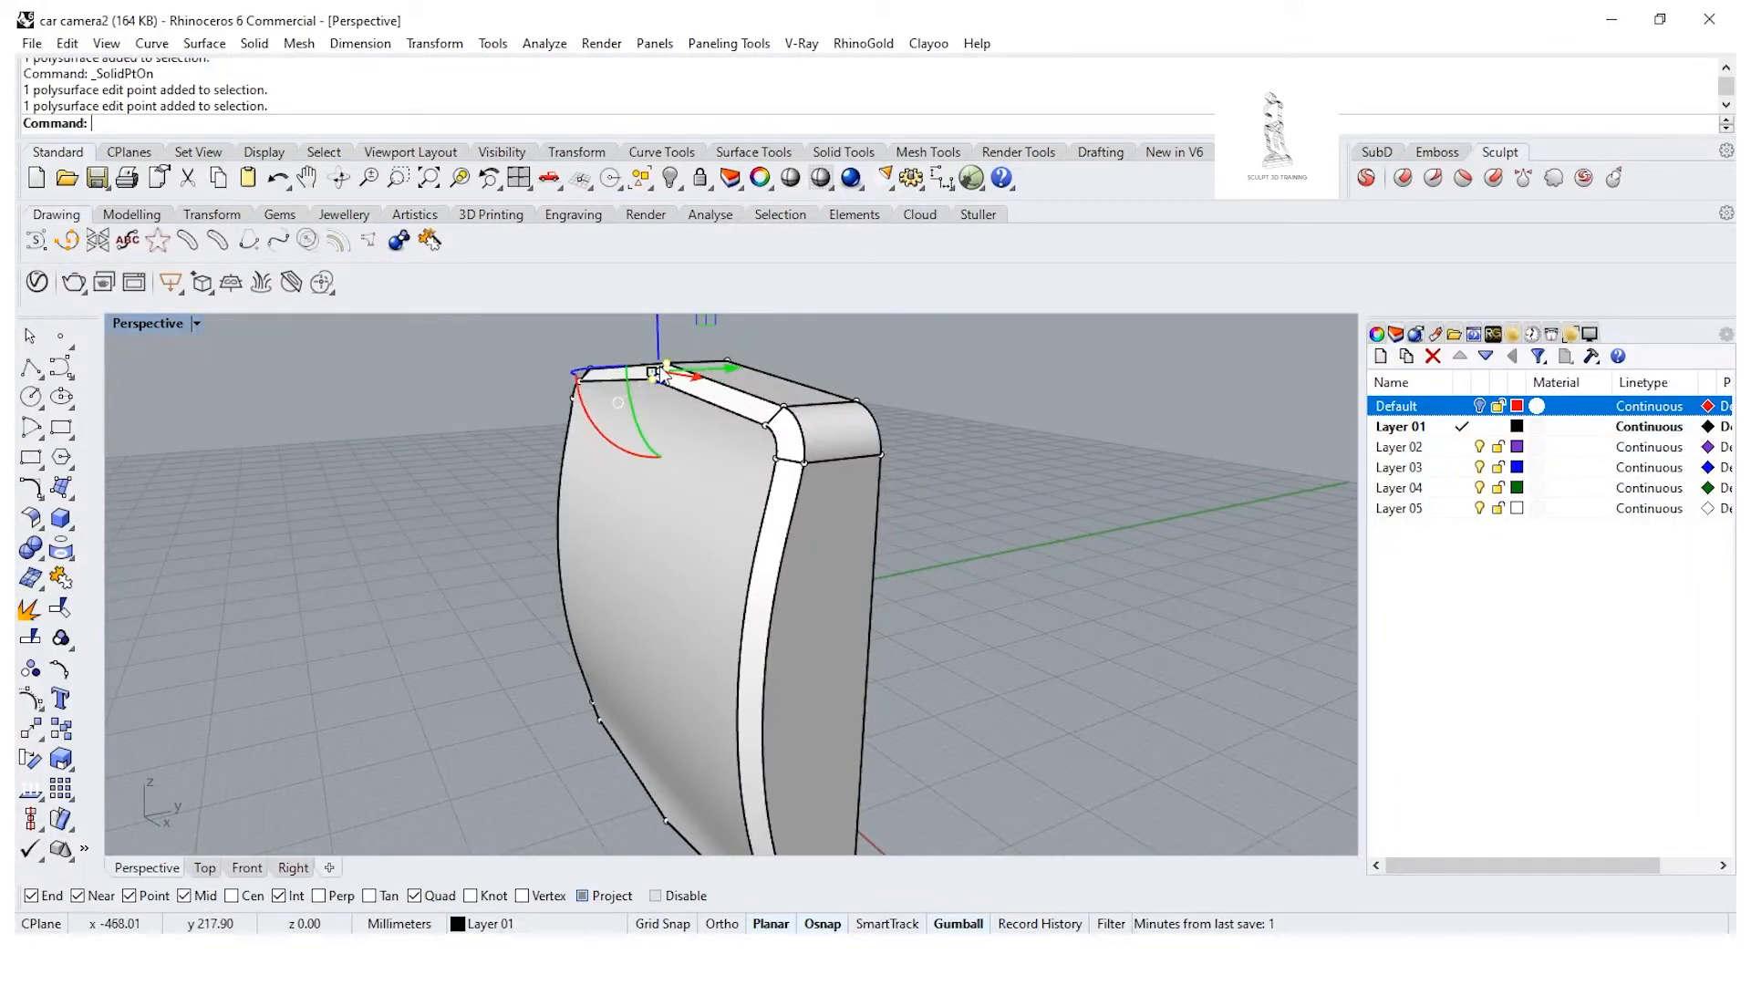
{"action": "double_click", "coordinate": [133, 323]}
{"action": "left_click", "coordinate": [972, 682]}
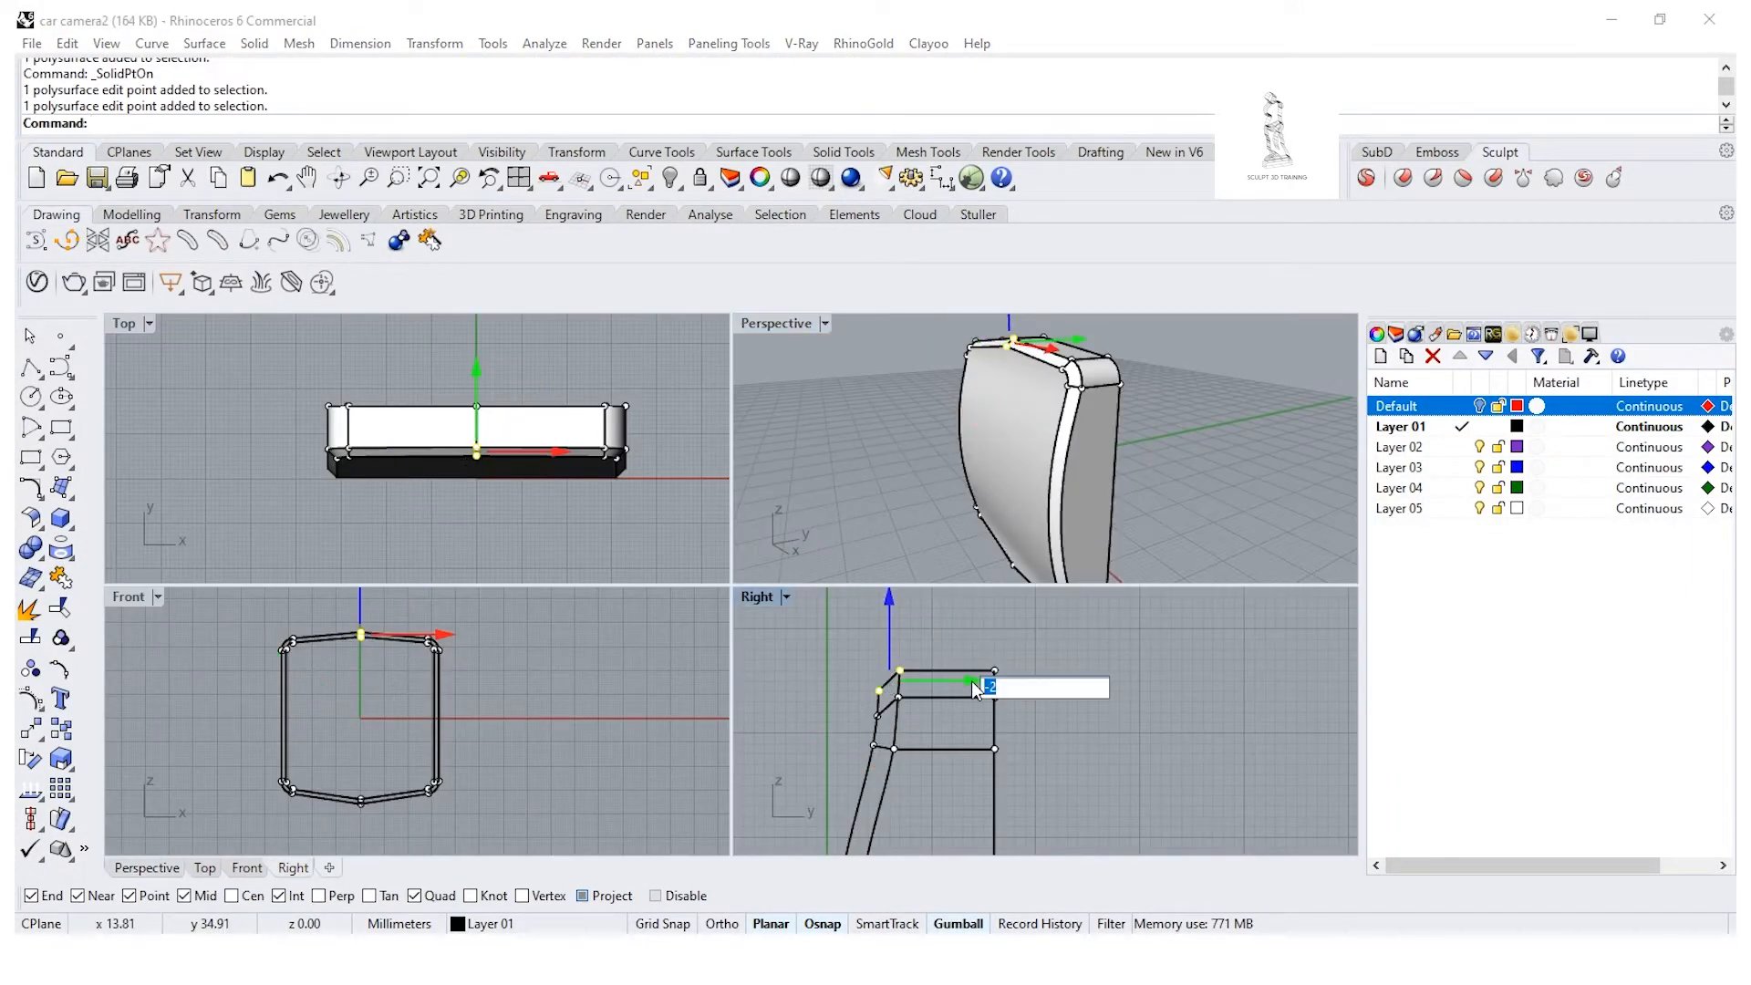
{"action": "type", "text": "-4"}
{"action": "key", "text": "Return"}
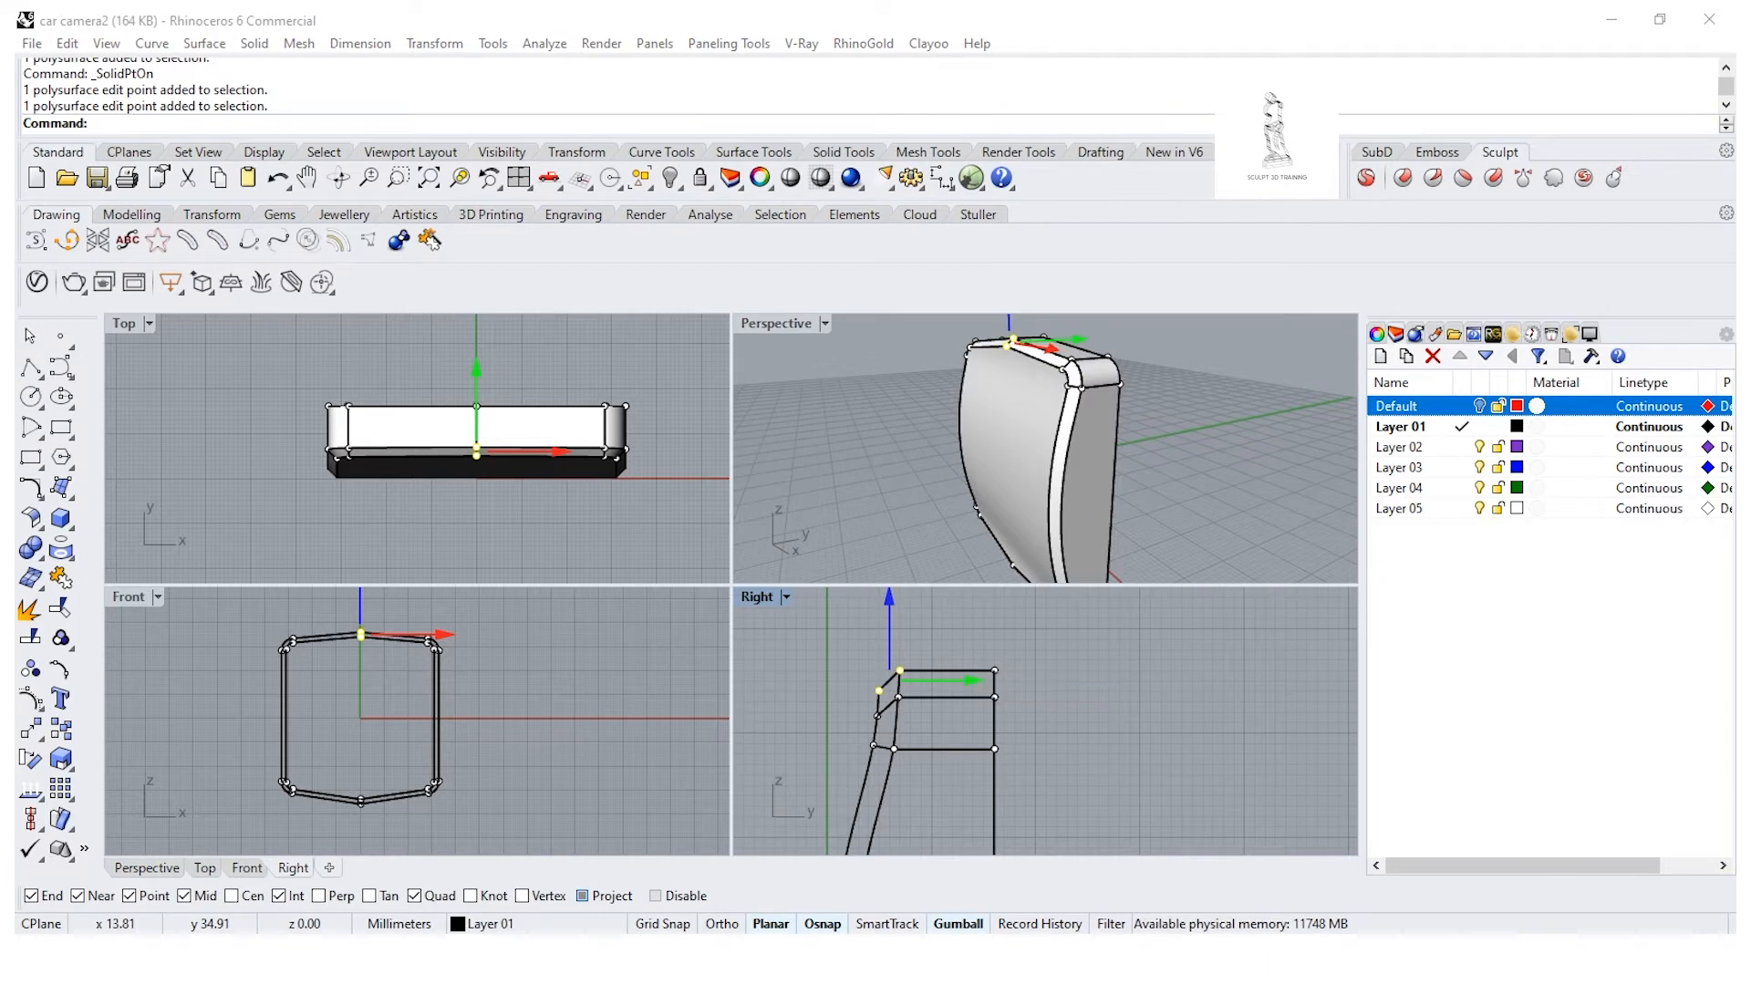
{"action": "left_click", "coordinate": [1179, 463]}
Step: Move the two chamfer edit points at the middle of the body's lower front edge by -4 mm along Y
{"action": "right_click_drag", "start_coordinate": [1175, 464], "coordinate": [1058, 452]}
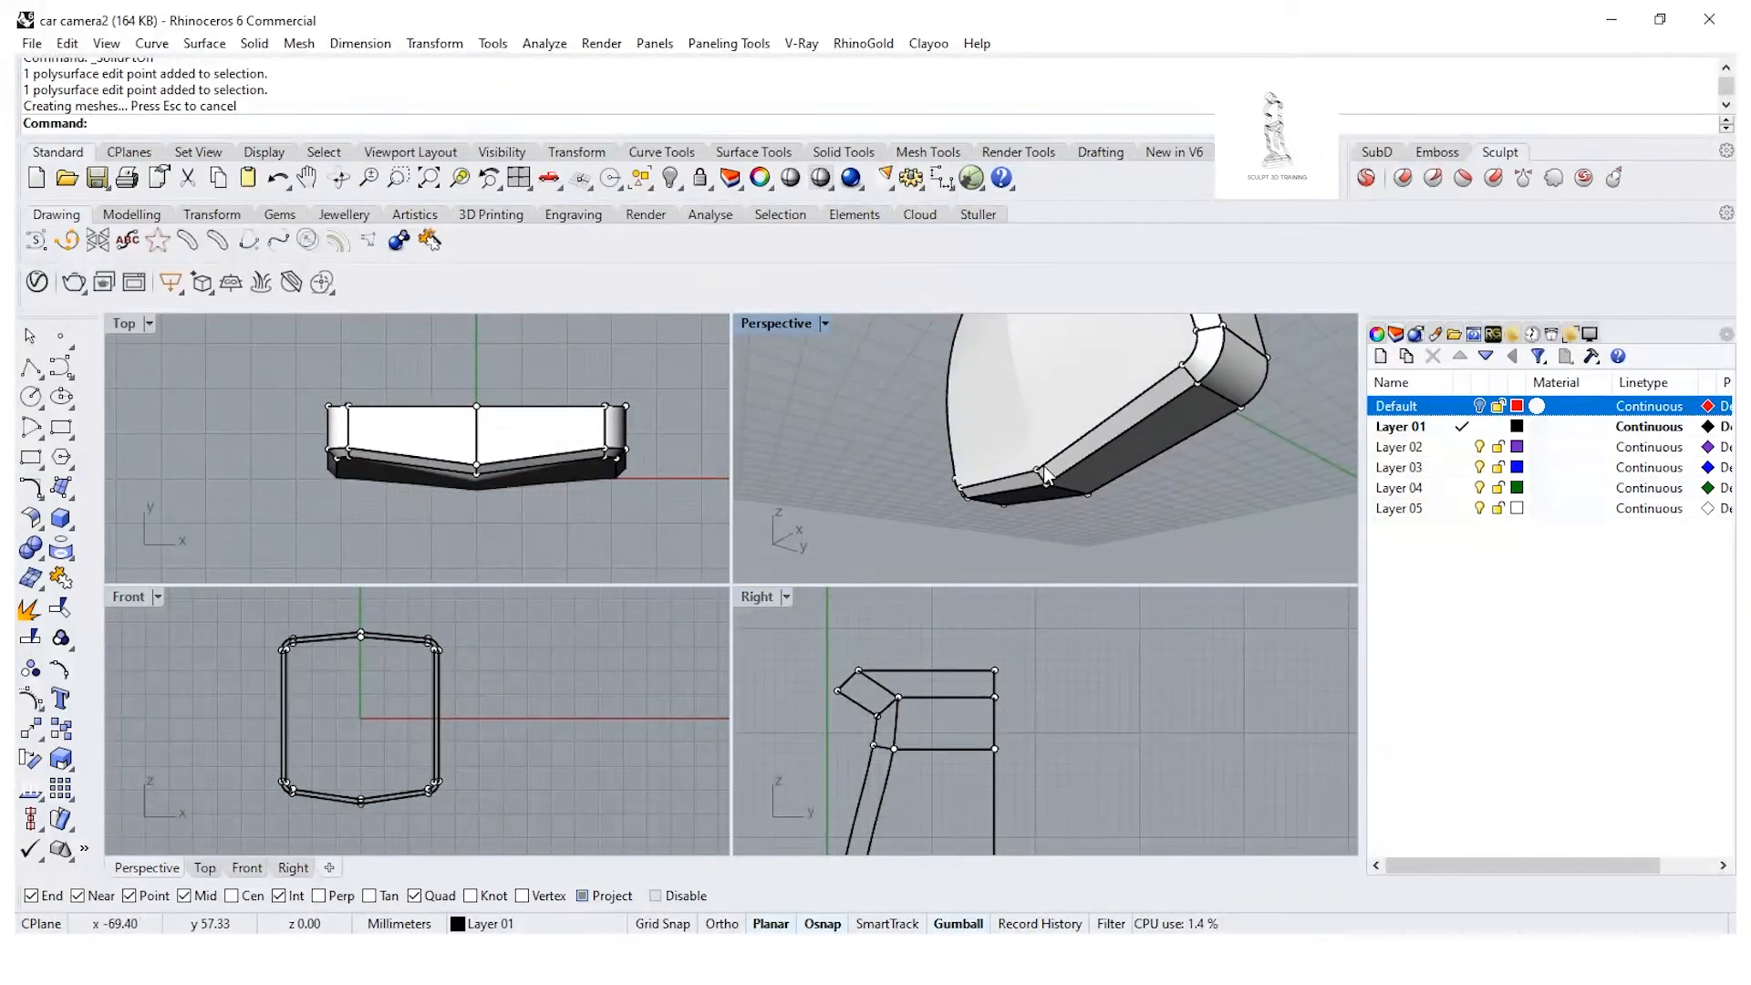
{"action": "left_click", "coordinate": [1045, 473]}
{"action": "left_click", "coordinate": [1043, 487], "text": "shift"}
{"action": "scroll", "coordinate": [1049, 730], "scroll_direction": "down", "scroll_amount": 3}
{"action": "right_click_drag", "start_coordinate": [1061, 773], "coordinate": [1022, 673]}
{"action": "right_click_drag", "start_coordinate": [1018, 742], "coordinate": [1029, 621]}
{"action": "left_click", "coordinate": [1041, 820]}
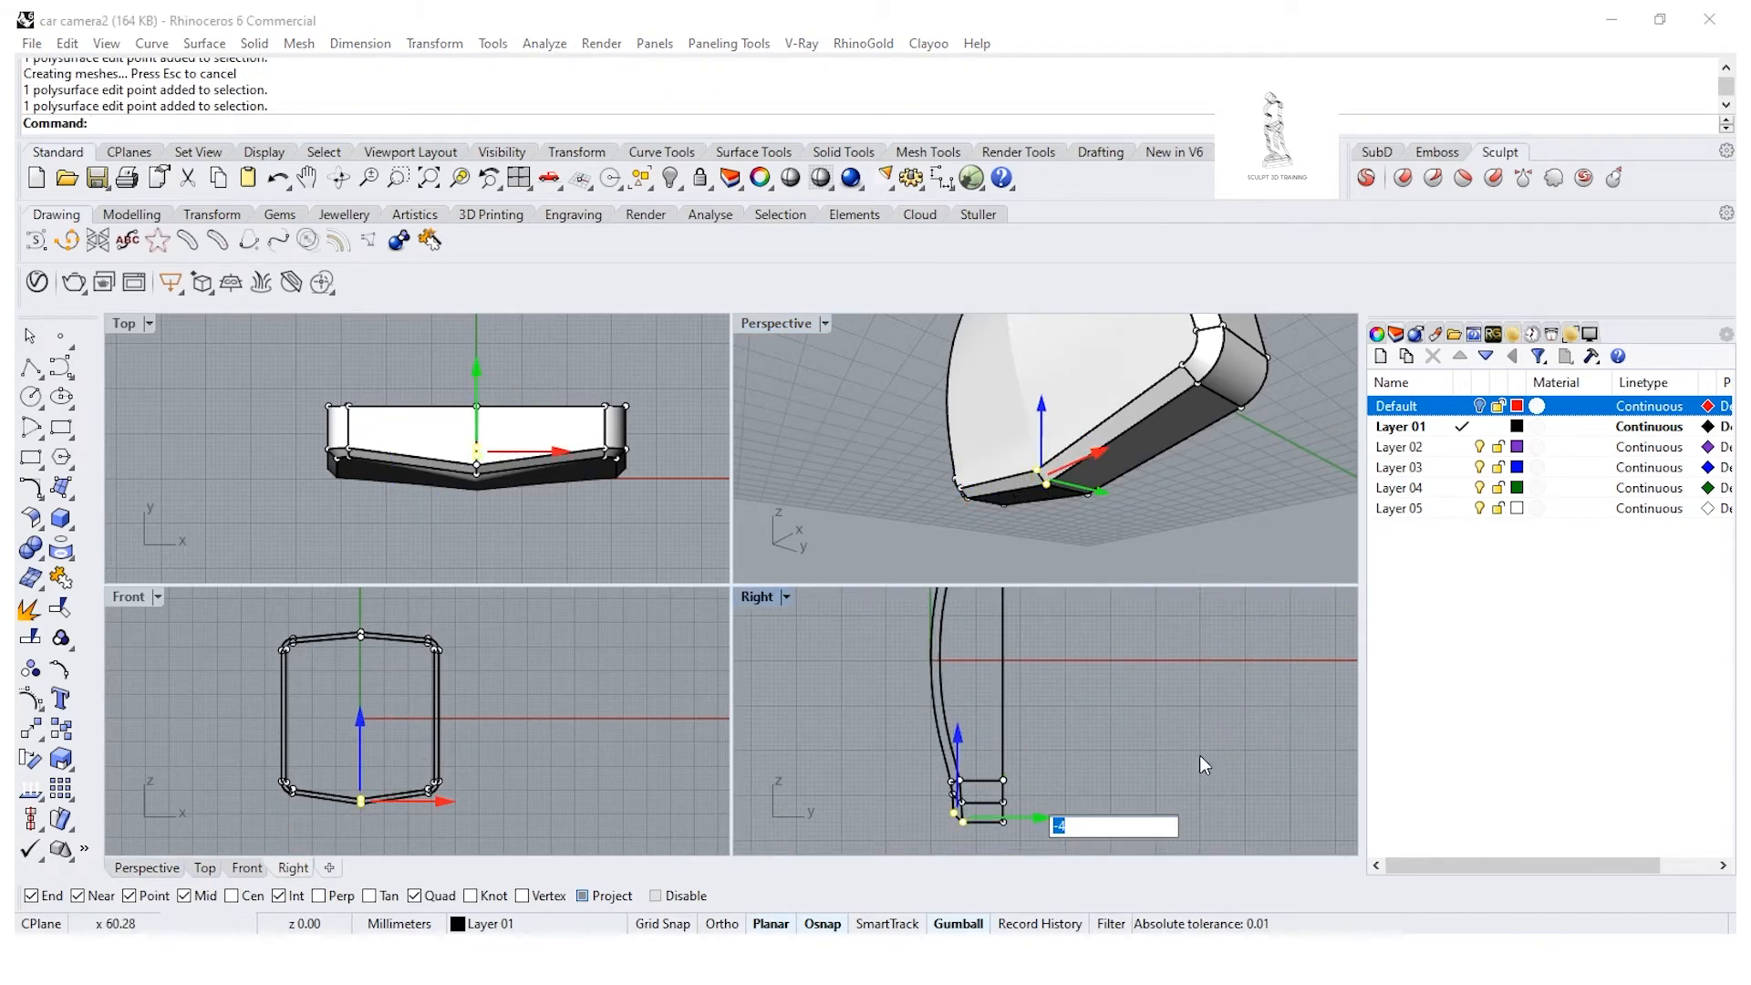
{"action": "key", "text": "Return"}
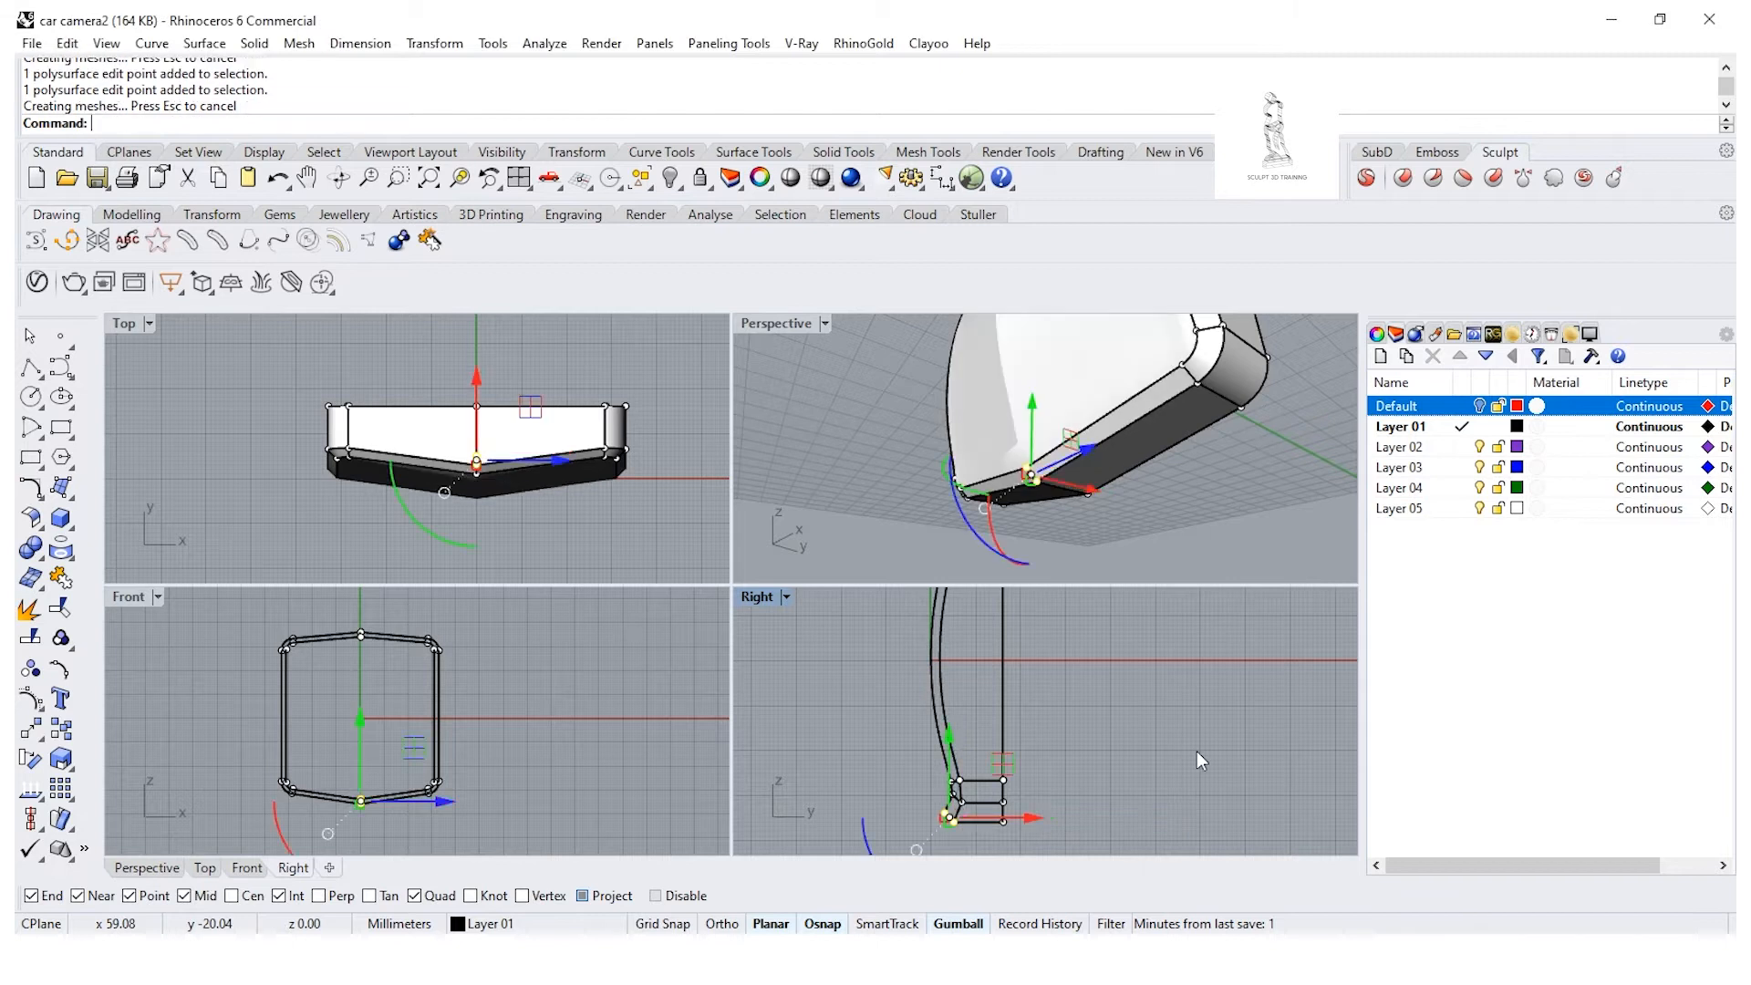
Step: Extract the curved front surface from the camera body, delete it, and turn off the edit points
{"action": "left_click", "coordinate": [39, 566]}
{"action": "left_click", "coordinate": [99, 602]}
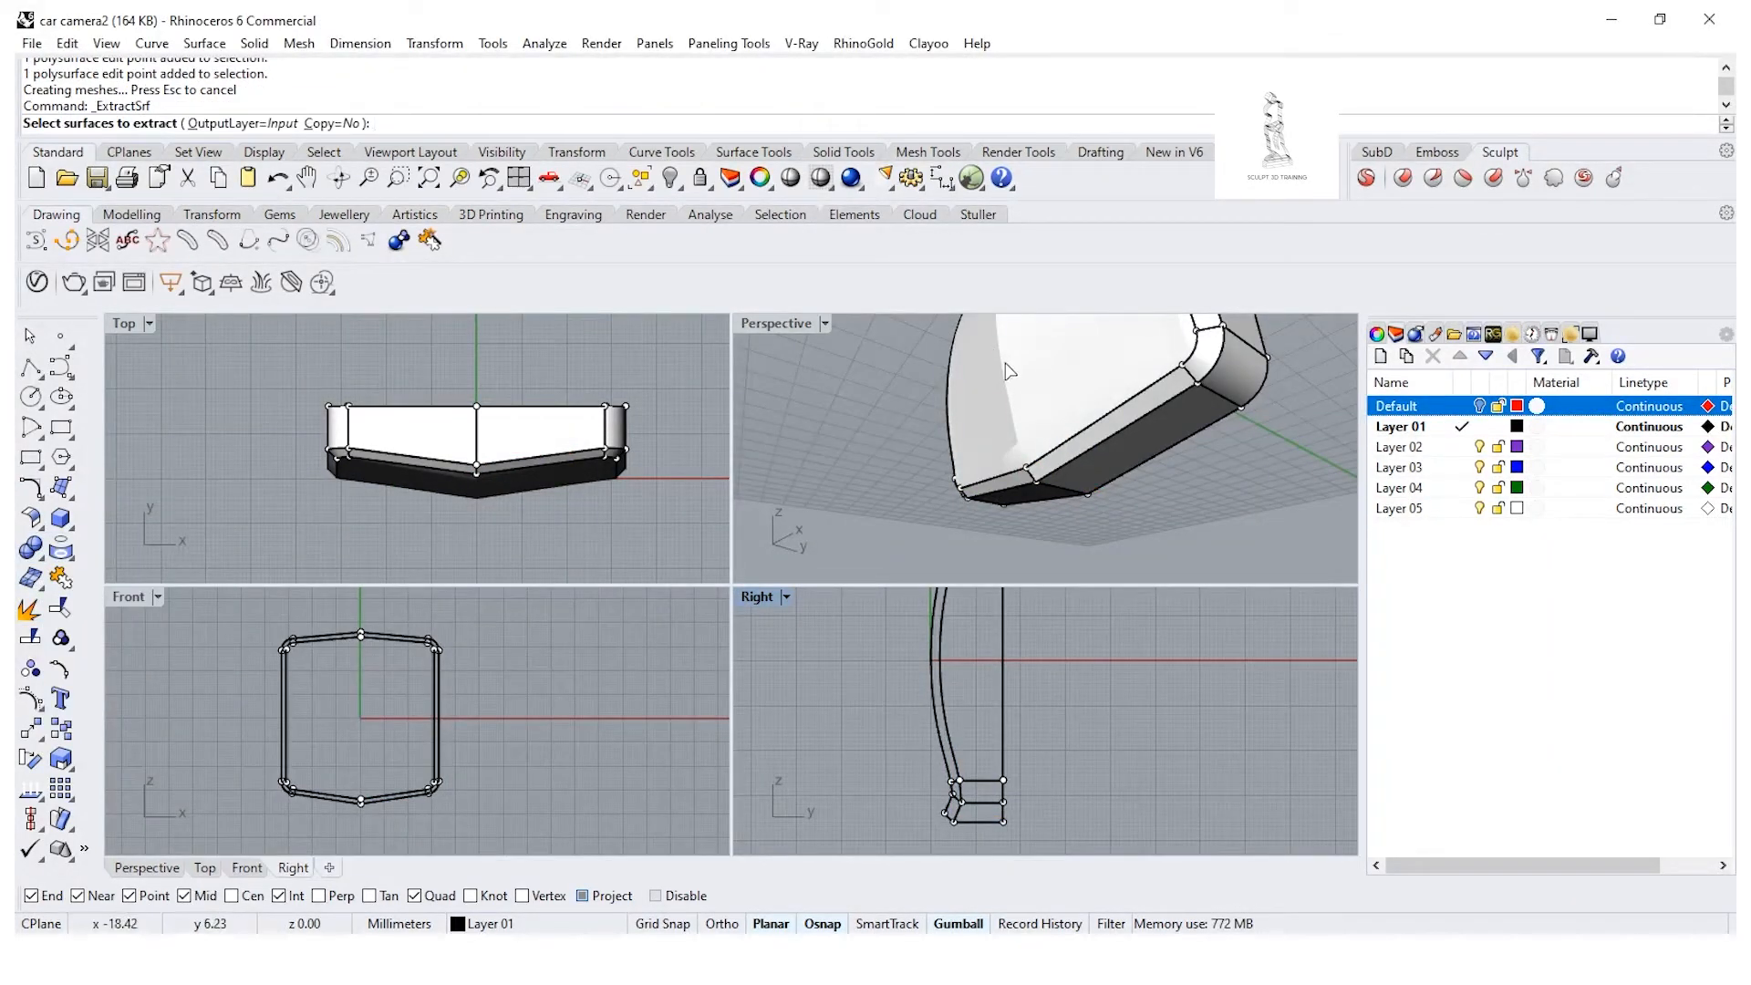
{"action": "left_click", "coordinate": [1012, 370]}
{"action": "key", "text": "Return"}
{"action": "scroll", "coordinate": [1015, 368], "scroll_direction": "down", "scroll_amount": 3}
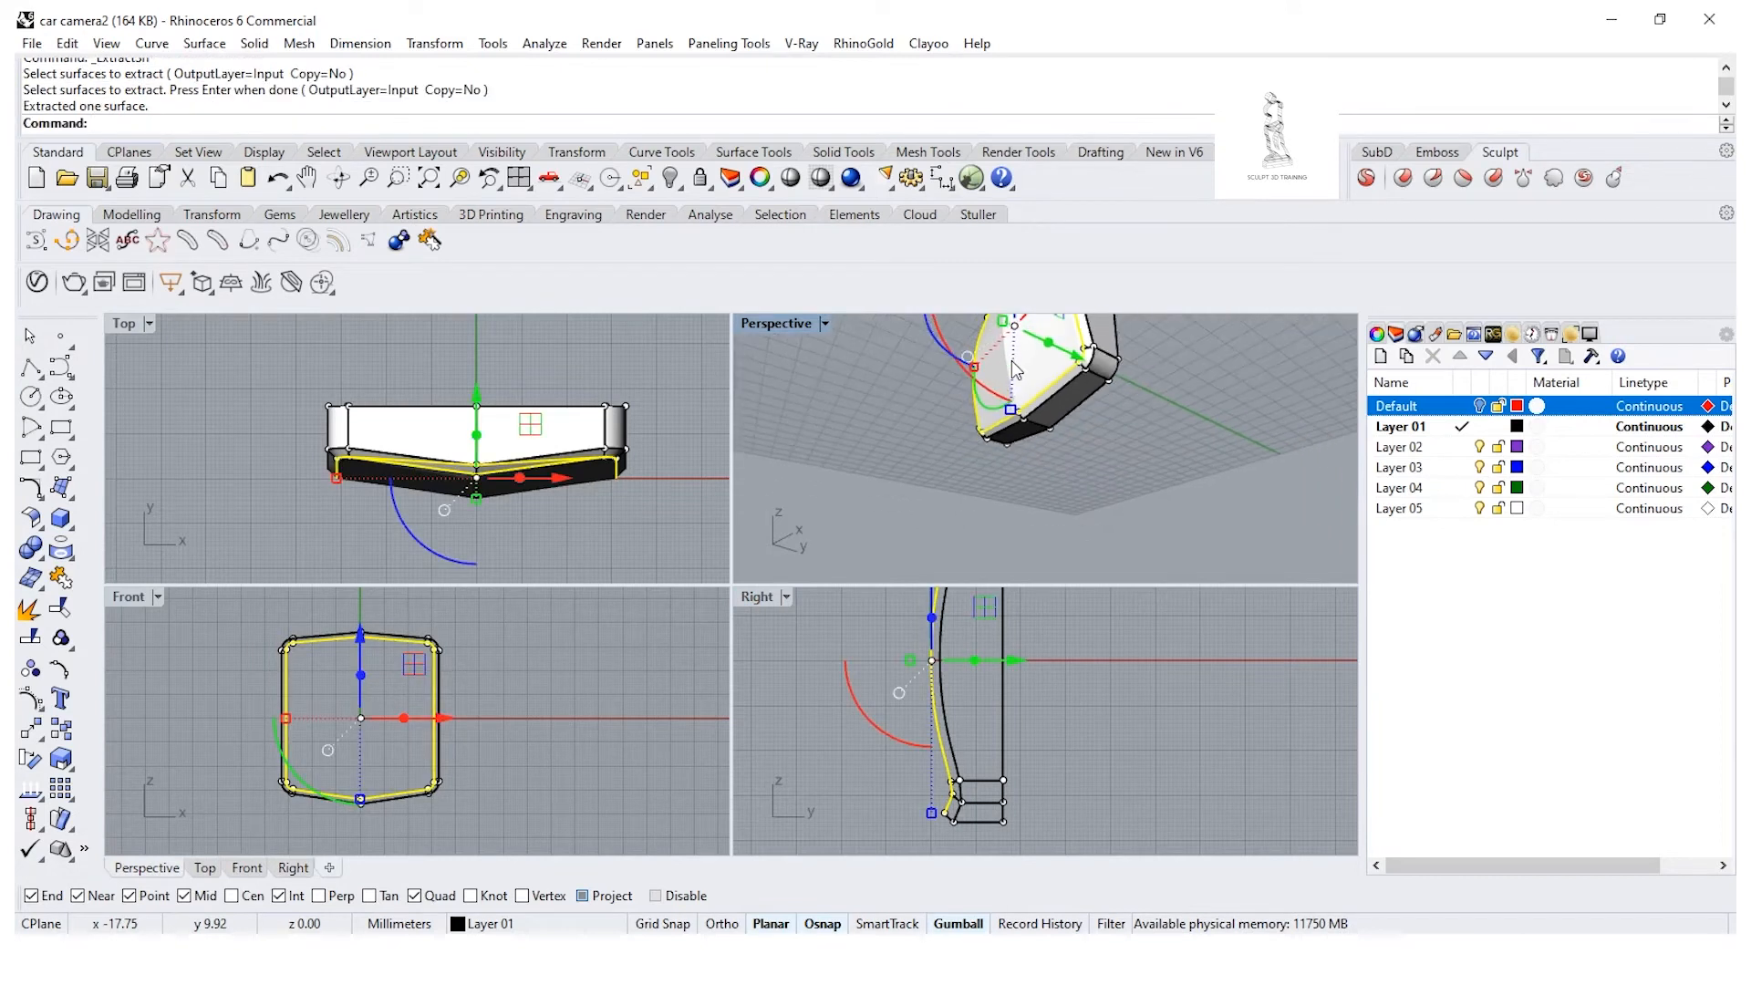
{"action": "right_click_drag", "start_coordinate": [1023, 376], "coordinate": [1010, 562]}
{"action": "key", "text": "Delete"}
{"action": "right_click_drag", "start_coordinate": [964, 463], "coordinate": [1124, 466]}
{"action": "key", "text": "Escape"}
Step: Make Default the current layer and hide the red profile curve
{"action": "left_click", "coordinate": [1462, 406]}
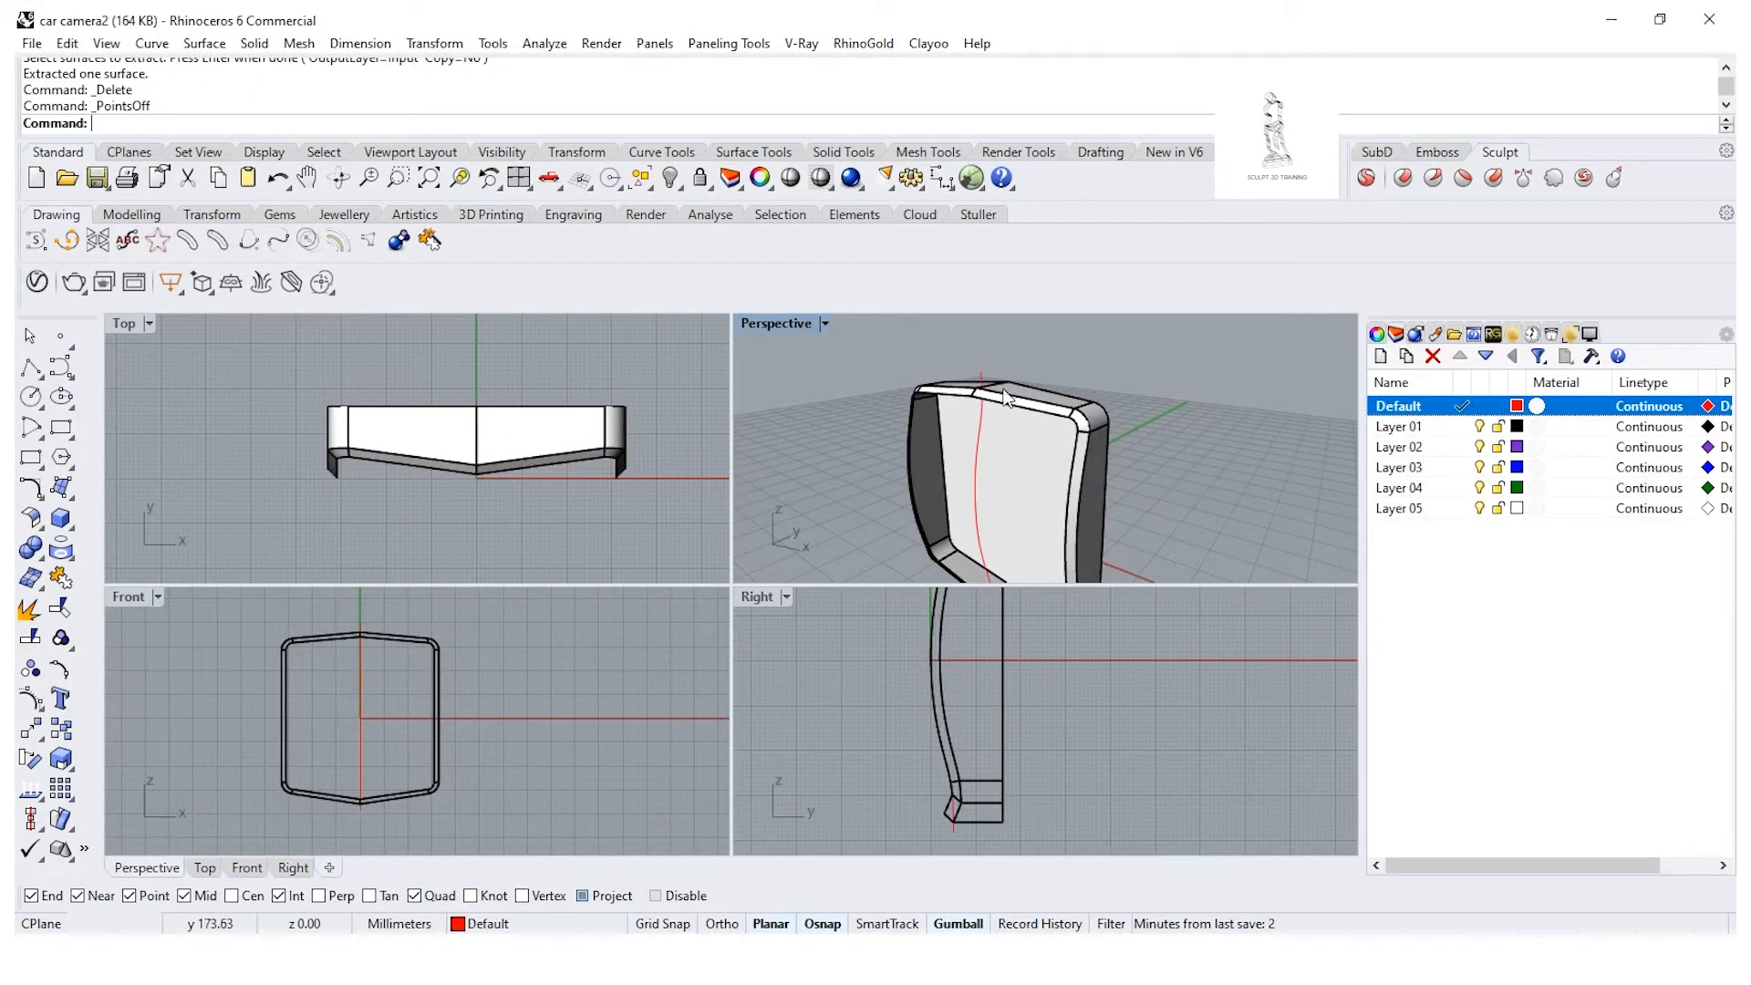
{"action": "left_click", "coordinate": [983, 388]}
{"action": "left_click", "coordinate": [671, 178]}
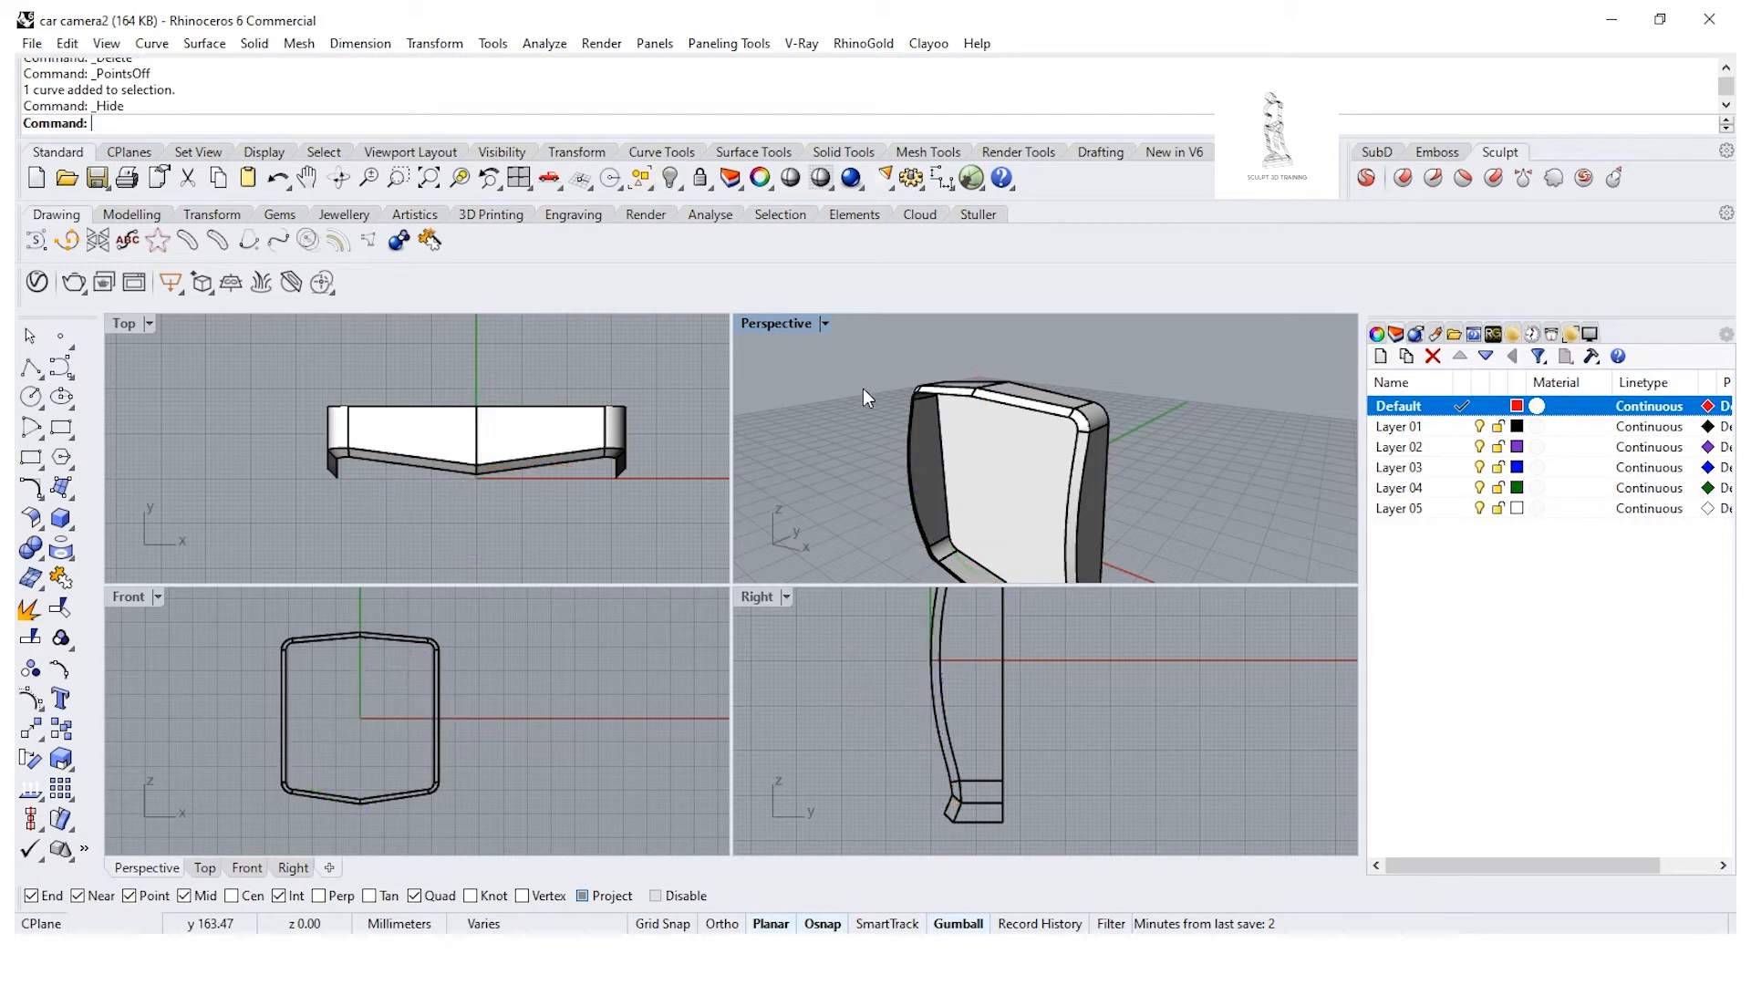
Step: Duplicate the edges all around the body's open front rim as curves on the current layer
{"action": "right_click_drag", "start_coordinate": [1019, 548], "coordinate": [989, 483]}
{"action": "left_click", "coordinate": [69, 551]}
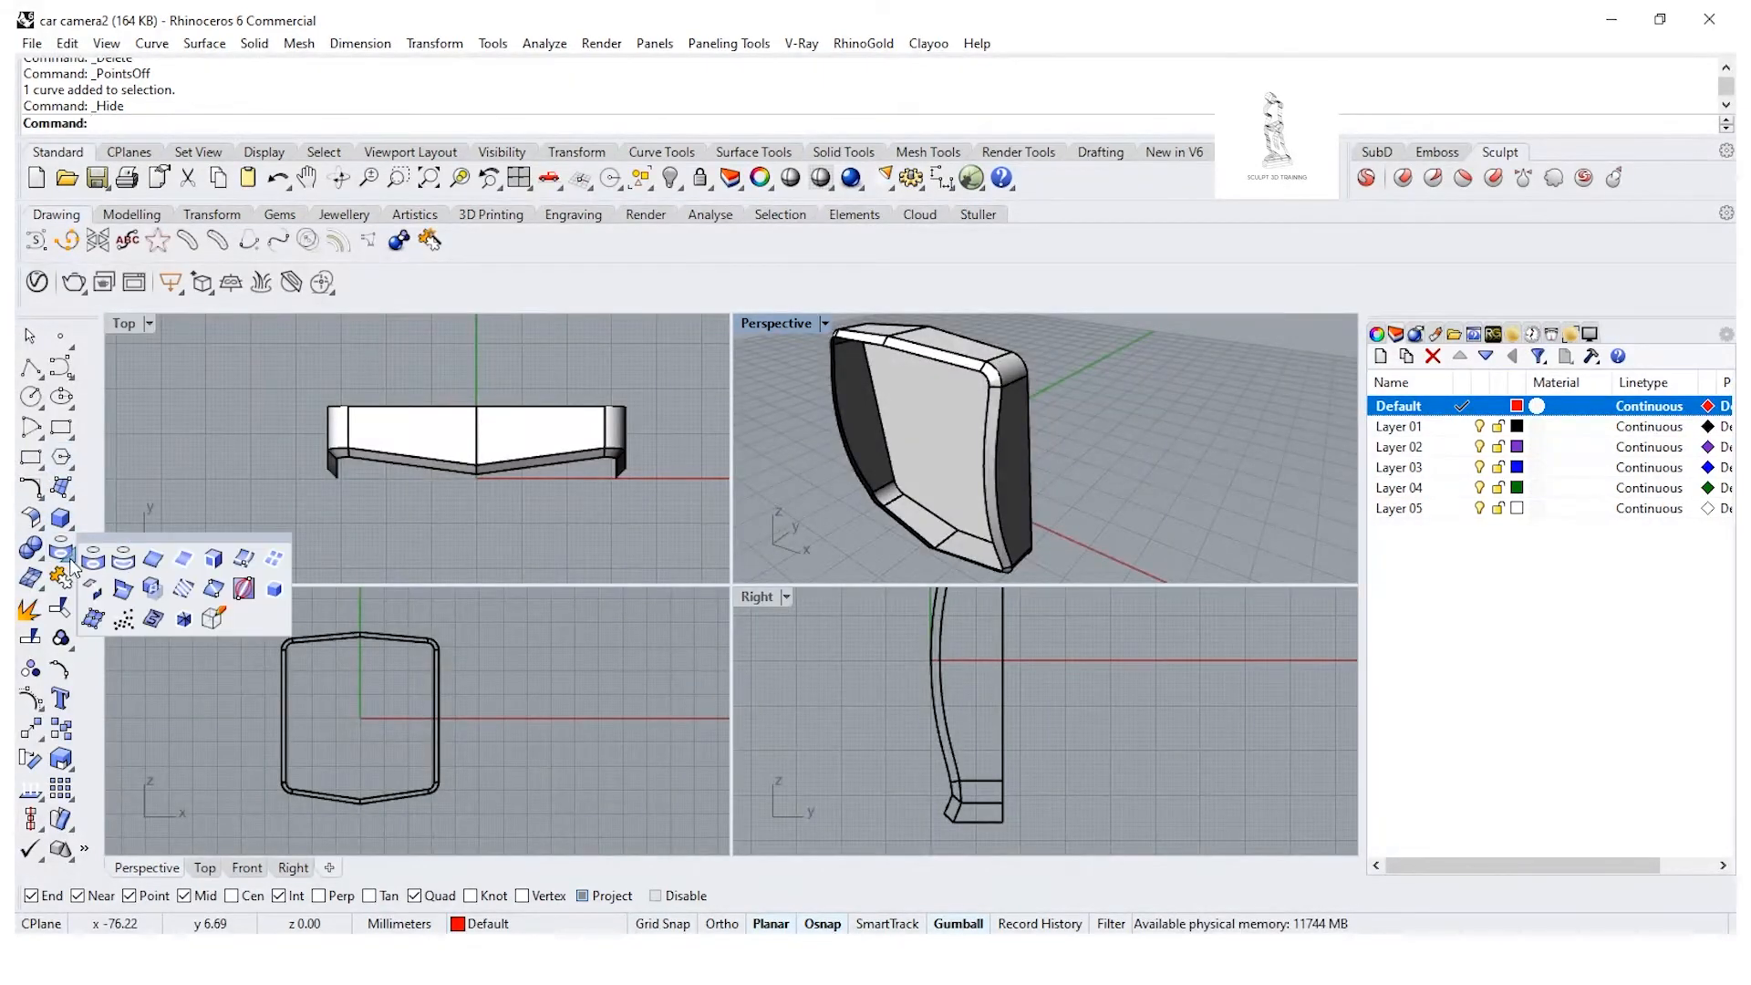
{"action": "left_click", "coordinate": [156, 562]}
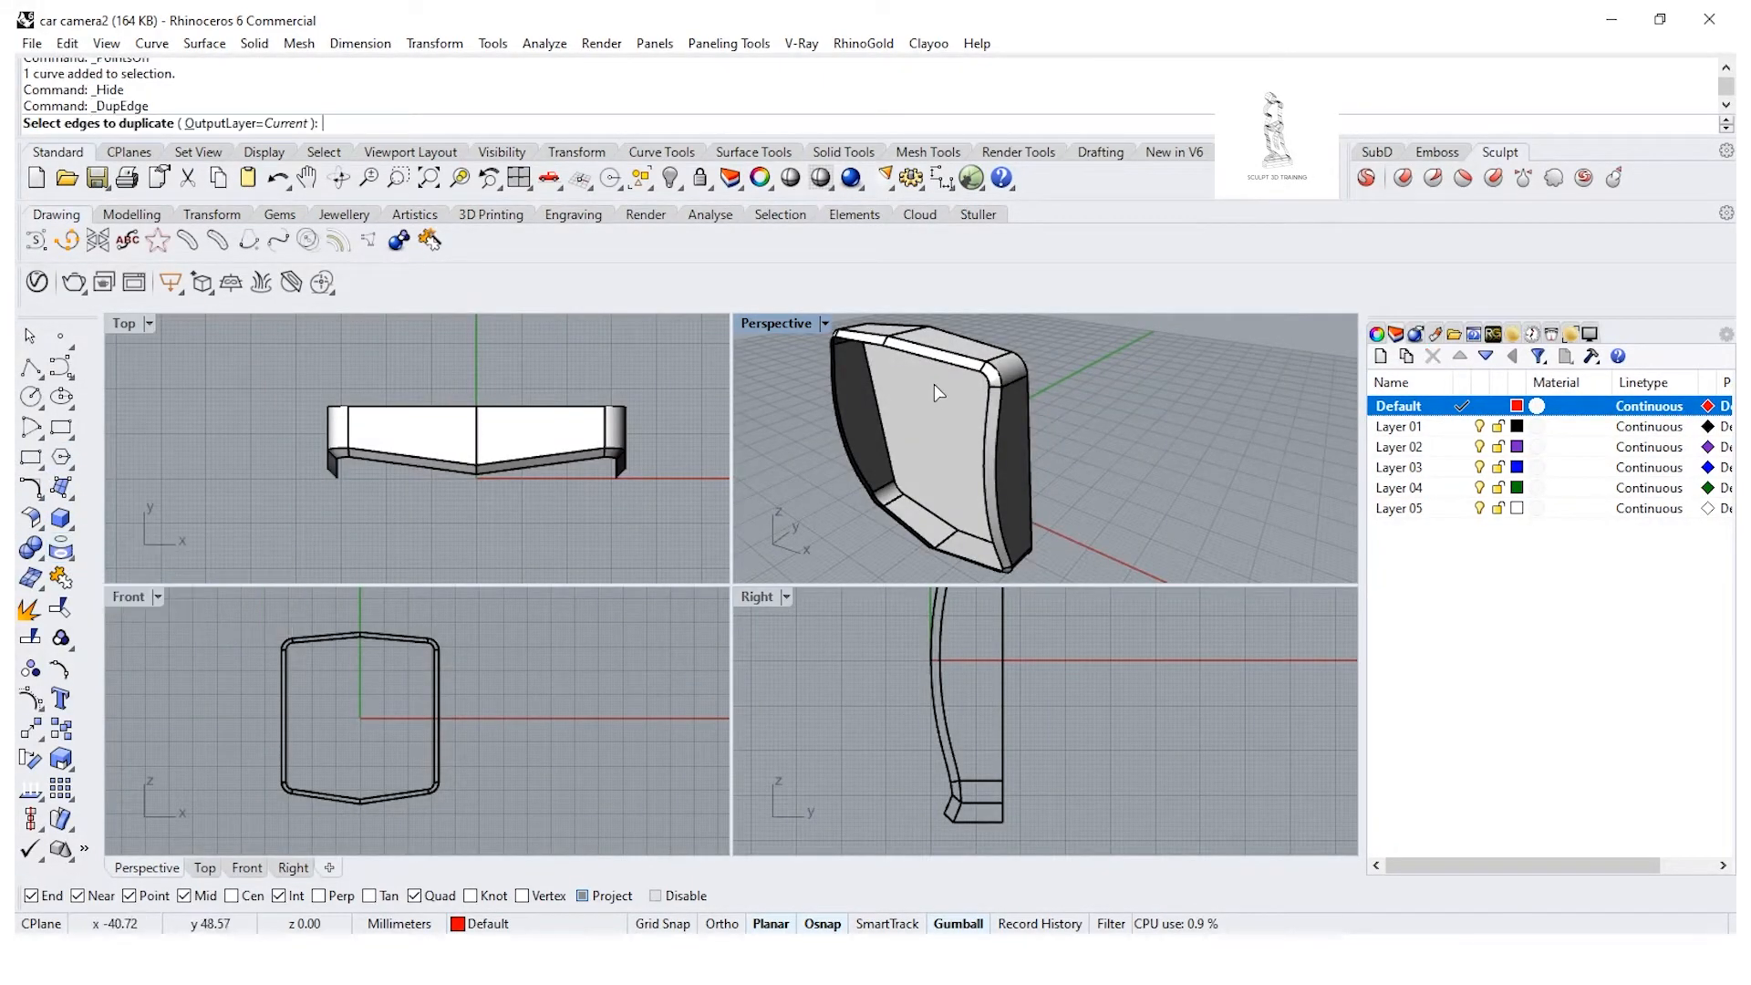
{"action": "double_click", "coordinate": [789, 326]}
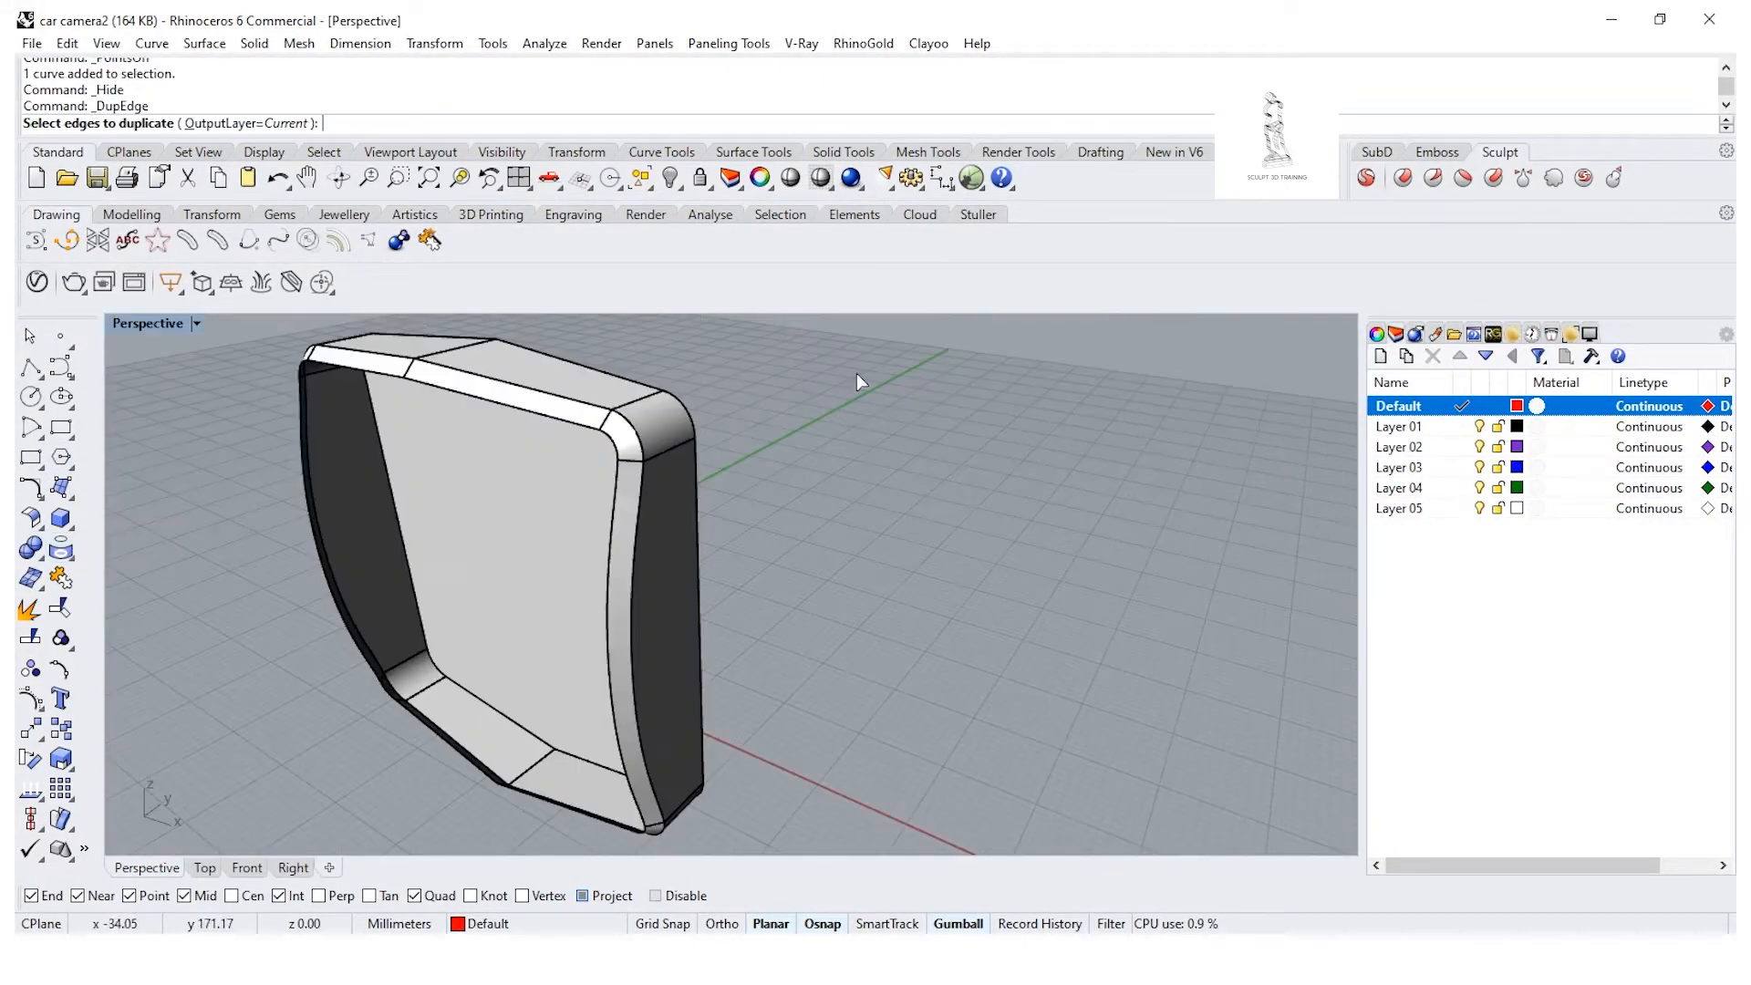
{"action": "left_click", "coordinate": [528, 414]}
{"action": "left_click", "coordinate": [619, 452]}
{"action": "left_click", "coordinate": [621, 567]}
{"action": "right_click_drag", "start_coordinate": [621, 567], "coordinate": [621, 411]}
{"action": "scroll", "coordinate": [627, 670], "scroll_direction": "up", "scroll_amount": 2}
{"action": "left_click", "coordinate": [631, 668]}
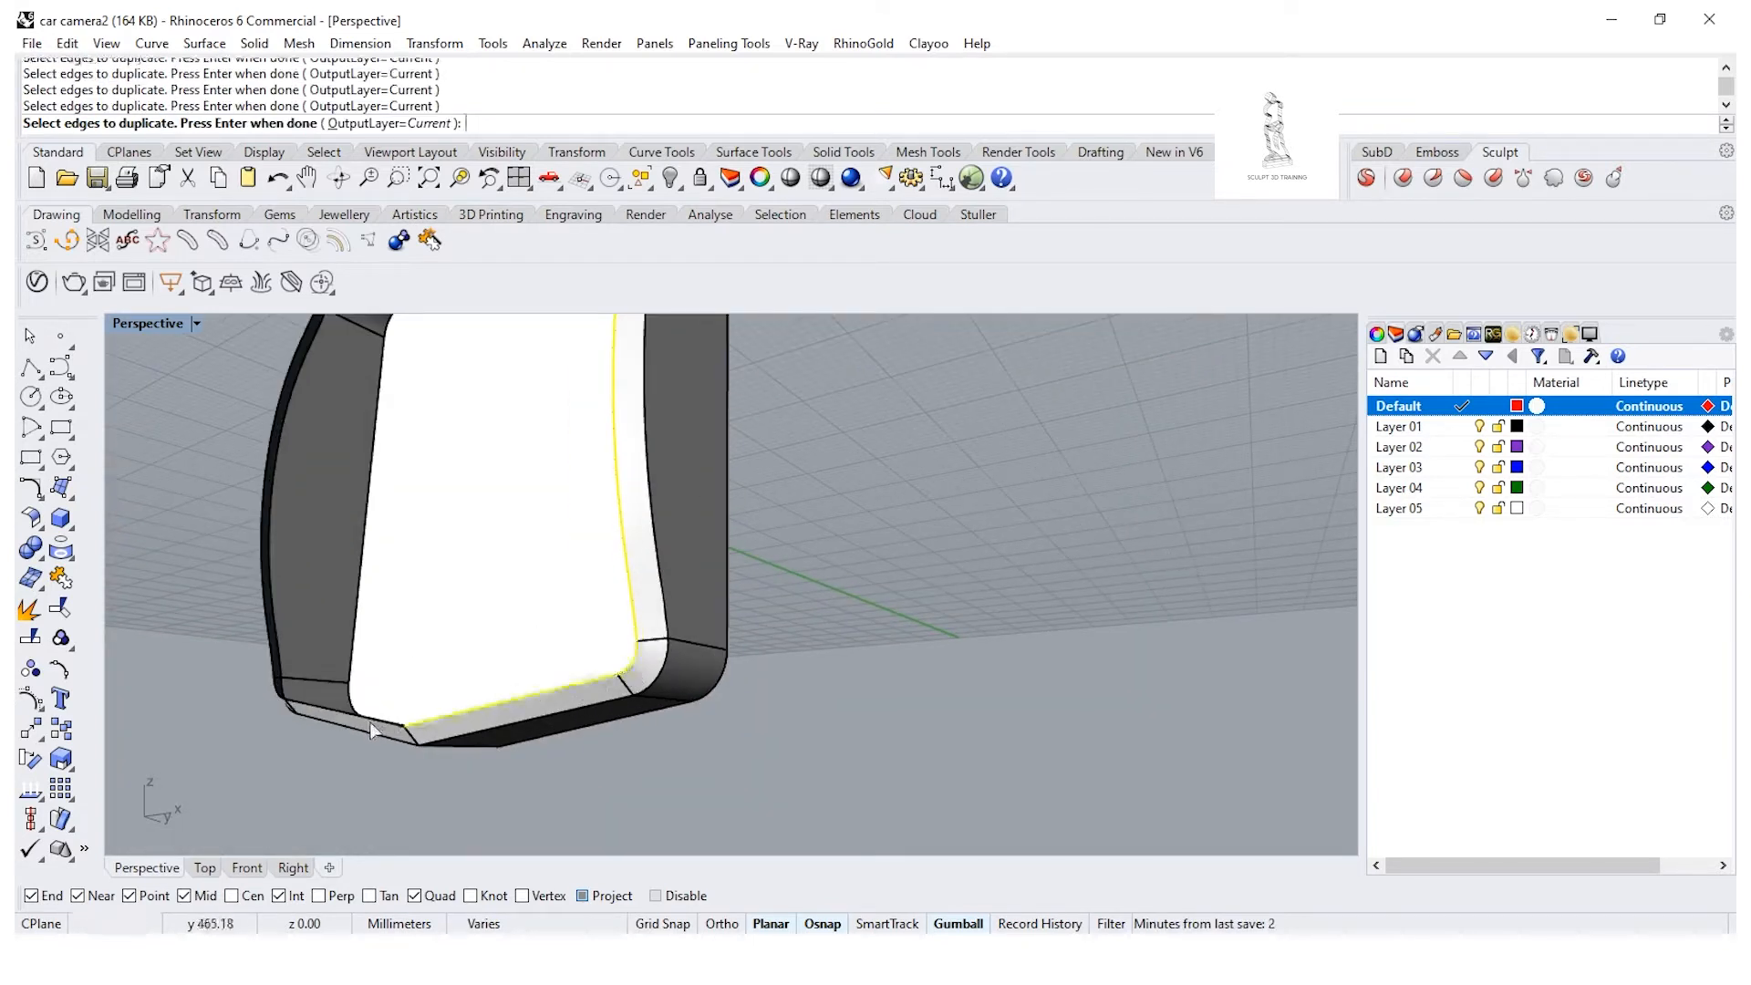
{"action": "right_click_drag", "start_coordinate": [313, 710], "coordinate": [794, 724]}
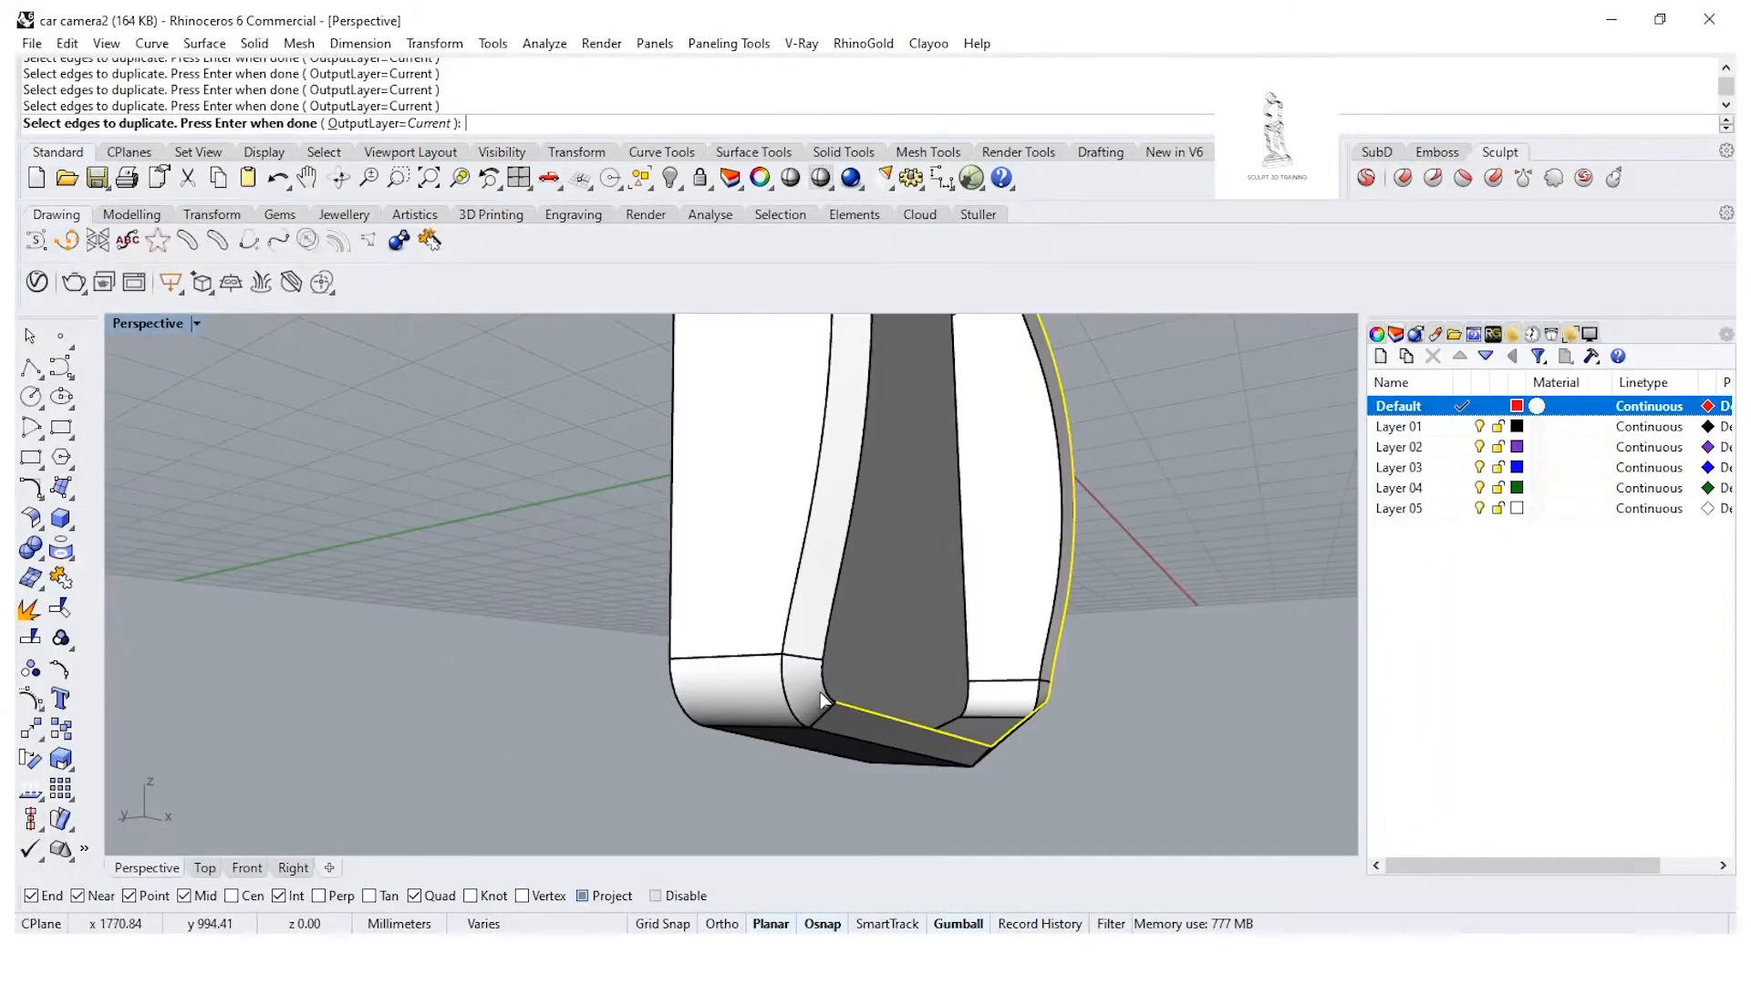
{"action": "right_click_drag", "start_coordinate": [883, 555], "coordinate": [780, 572]}
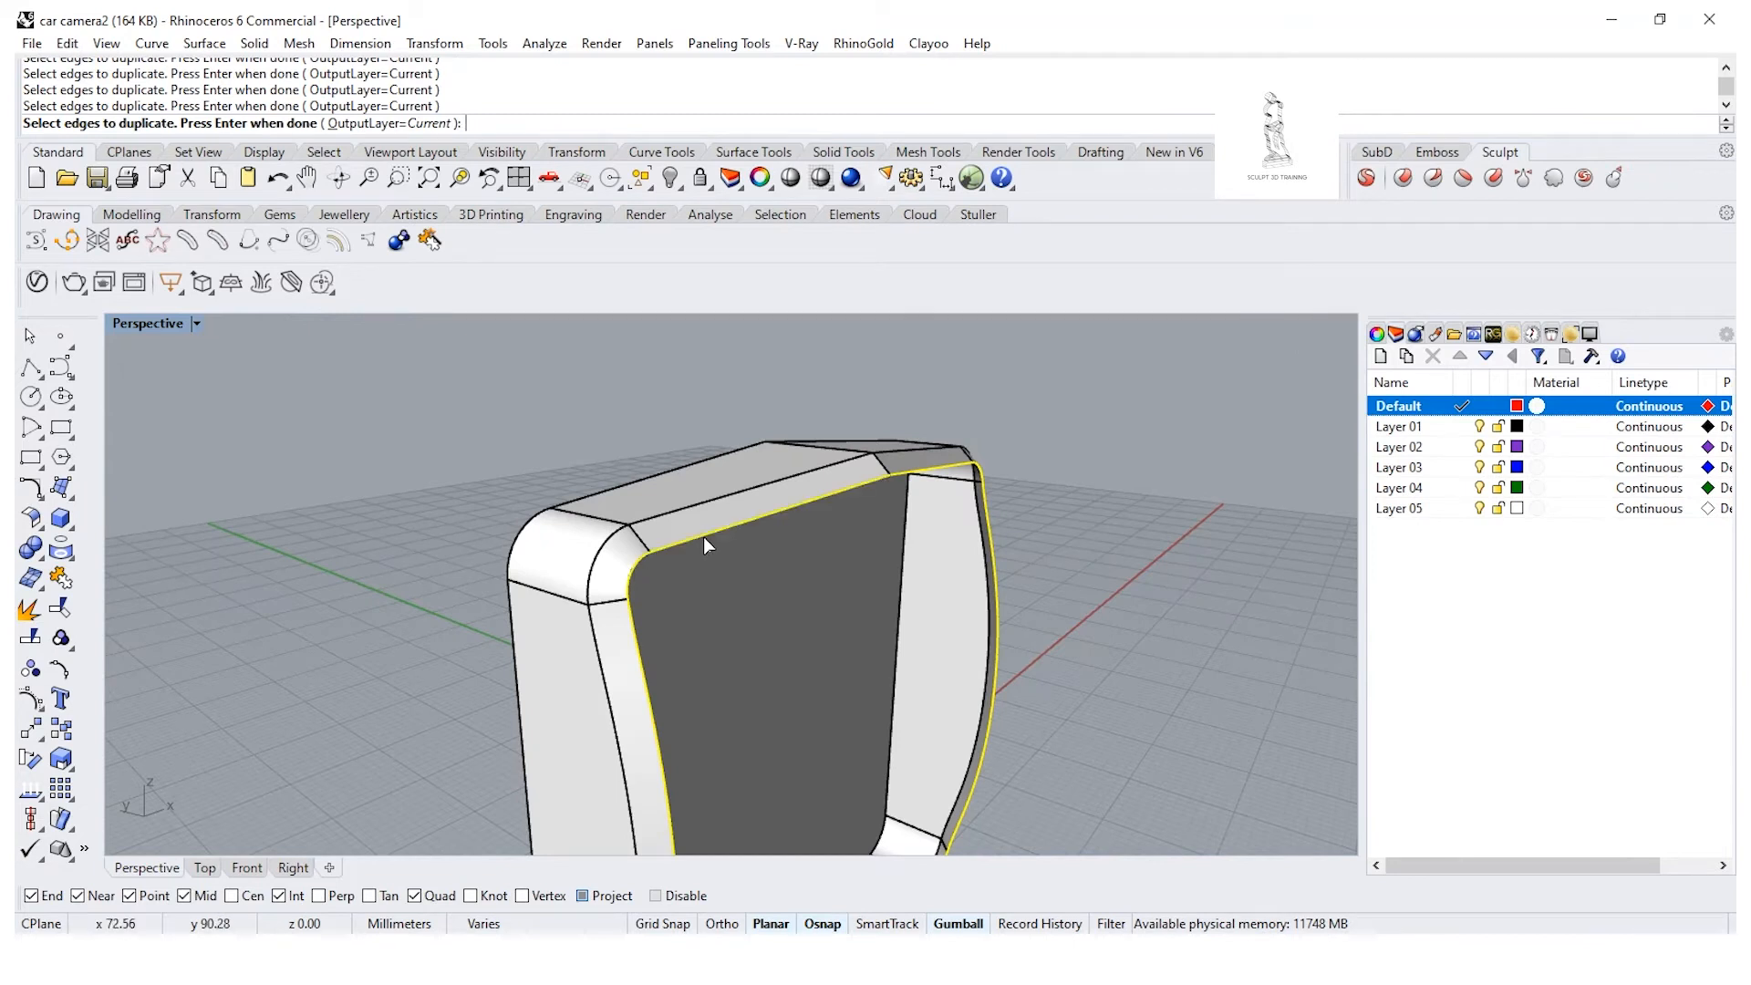
{"action": "right_click", "coordinate": [777, 556]}
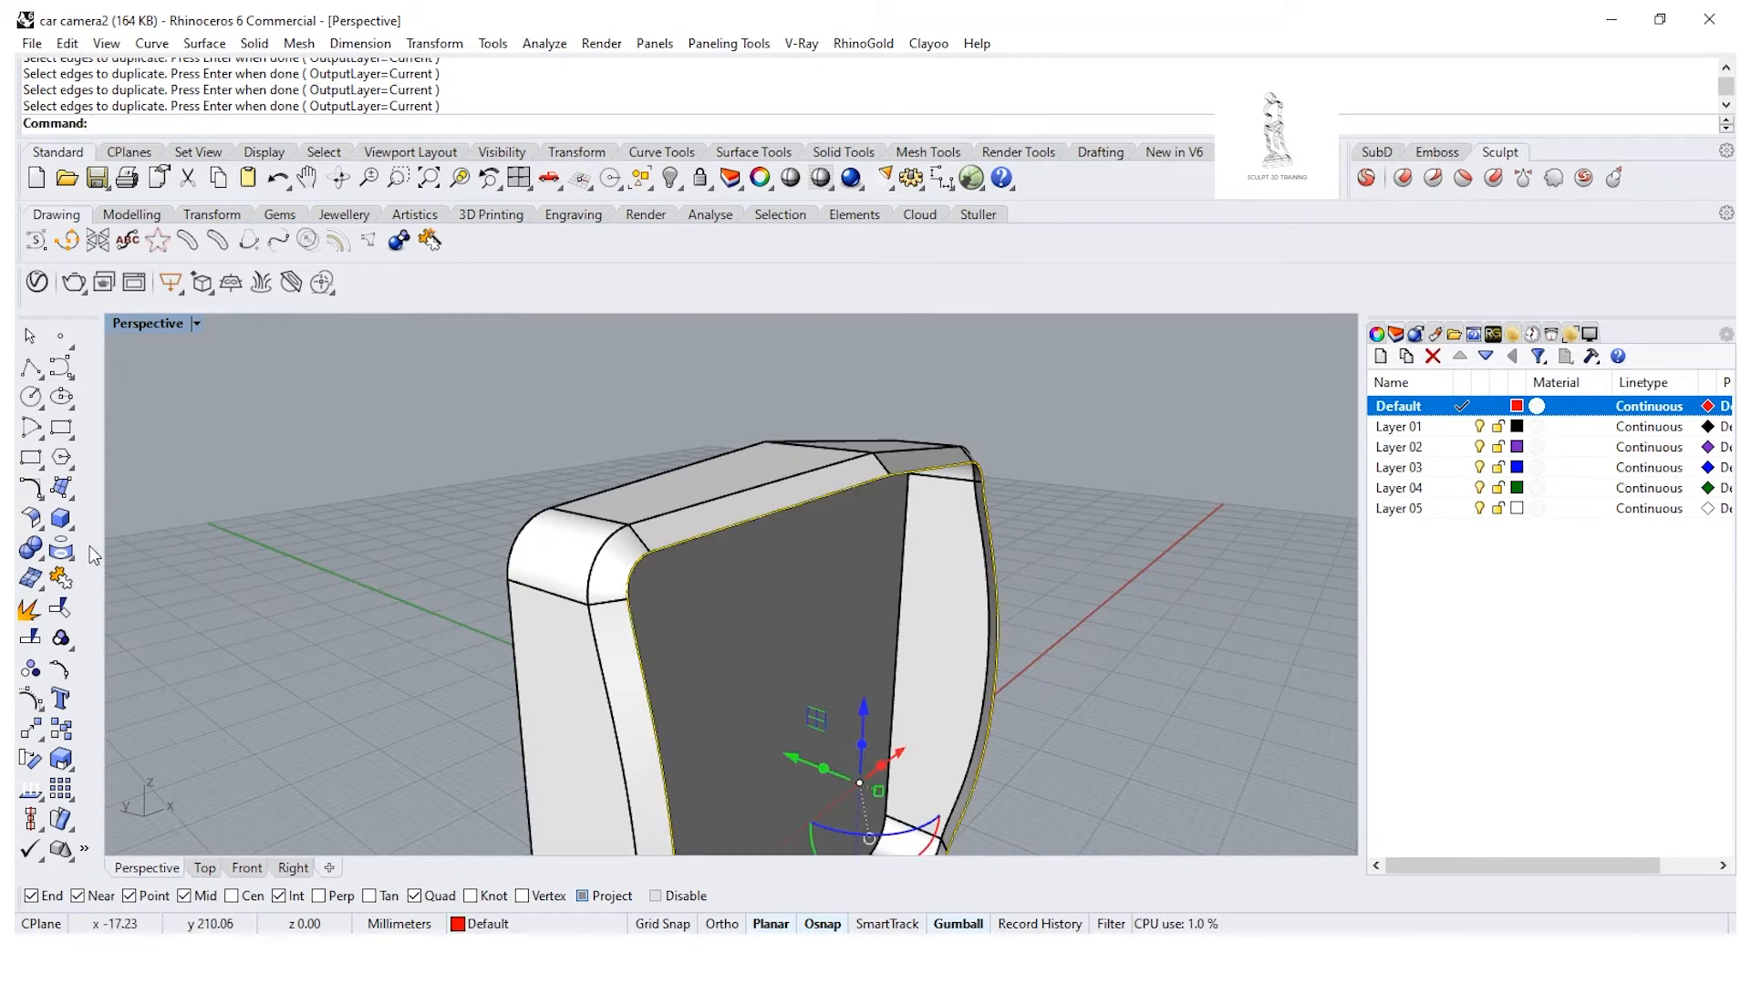
Step: Join the duplicated rim edges into one closed curve and hide the camera body on Layer 01
{"action": "left_click", "coordinate": [59, 577]}
{"action": "key", "text": "Escape"}
{"action": "right_click_drag", "start_coordinate": [1025, 584], "coordinate": [899, 495]}
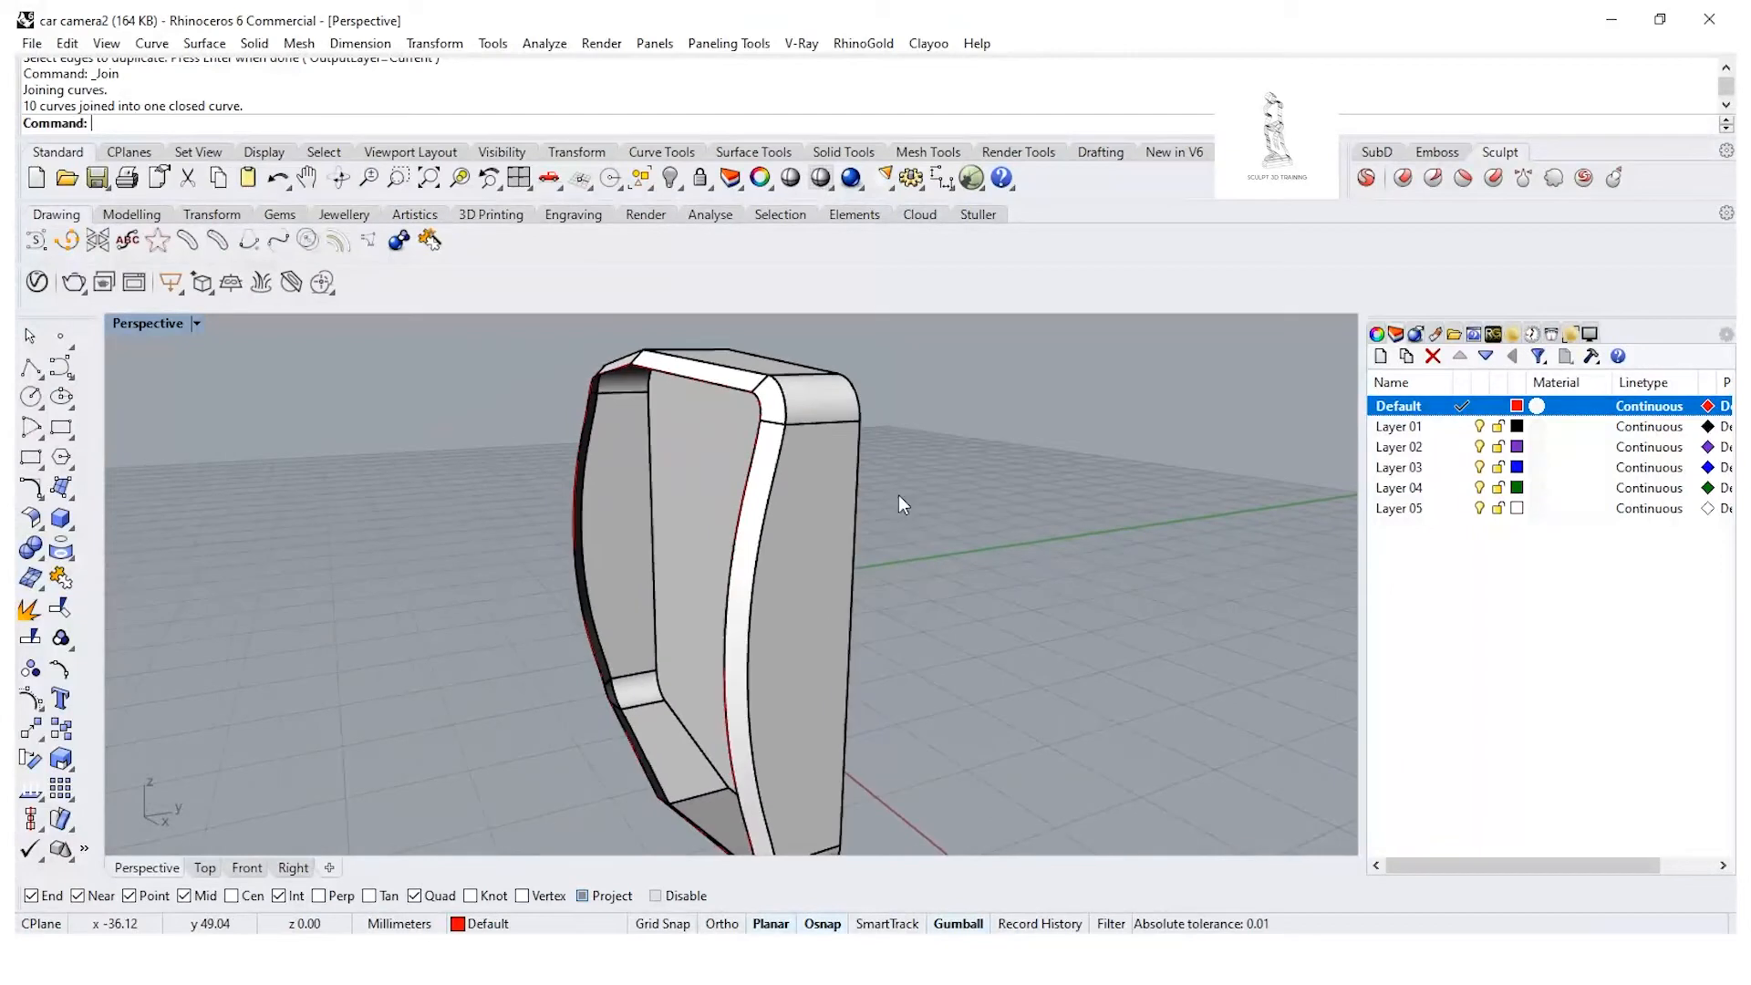
{"action": "left_click", "coordinate": [1478, 427]}
{"action": "right_click_drag", "start_coordinate": [684, 528], "coordinate": [137, 440]}
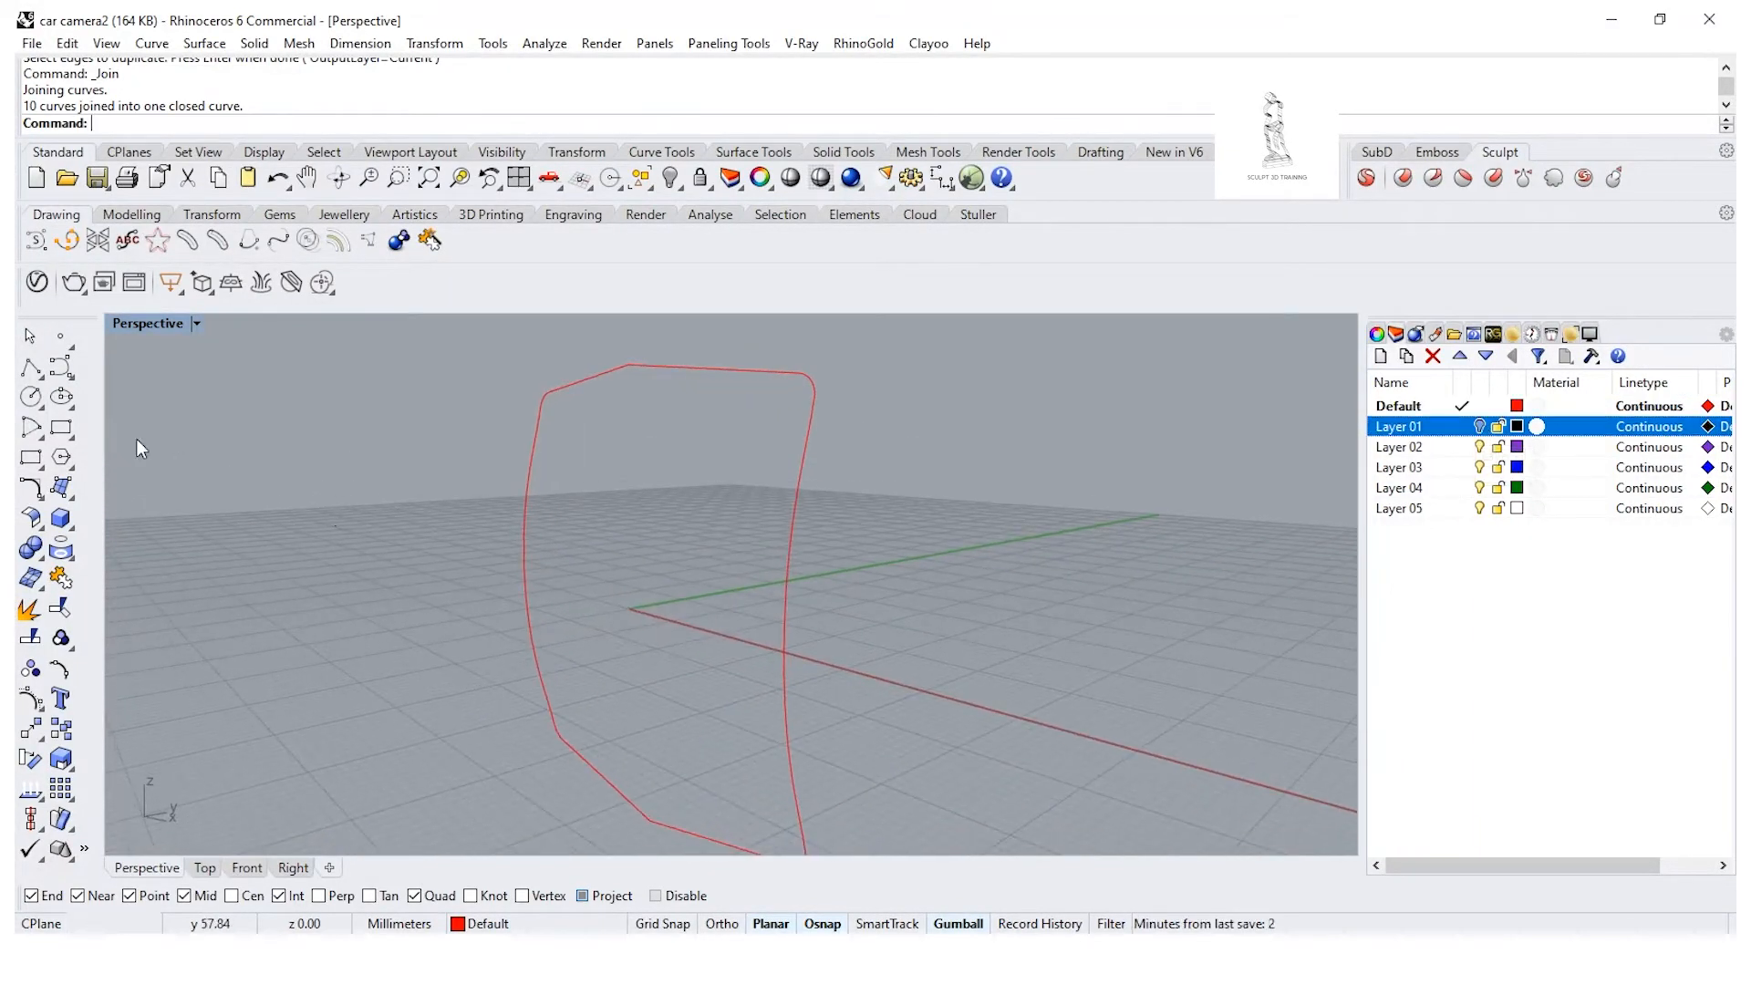
Step: Try an arc between the rim curve's upper and lower middle points, bulging 4 mm toward the front, and delete it
{"action": "left_click", "coordinate": [39, 441]}
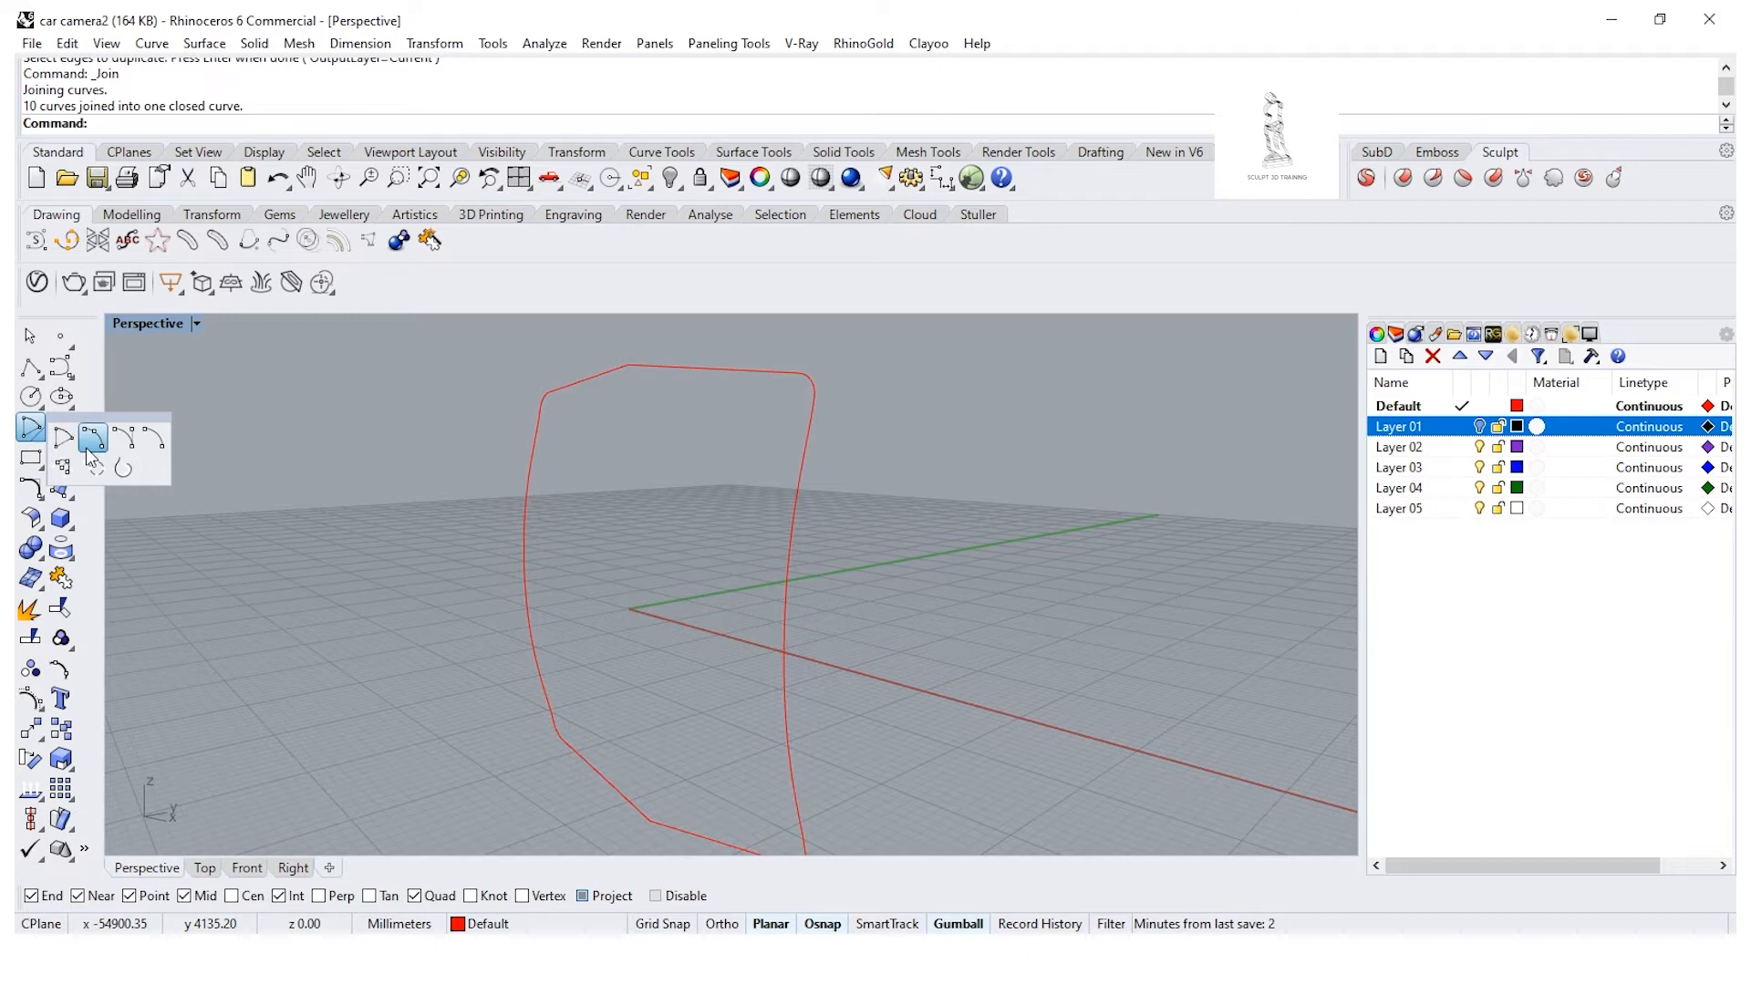
{"action": "left_click", "coordinate": [89, 445]}
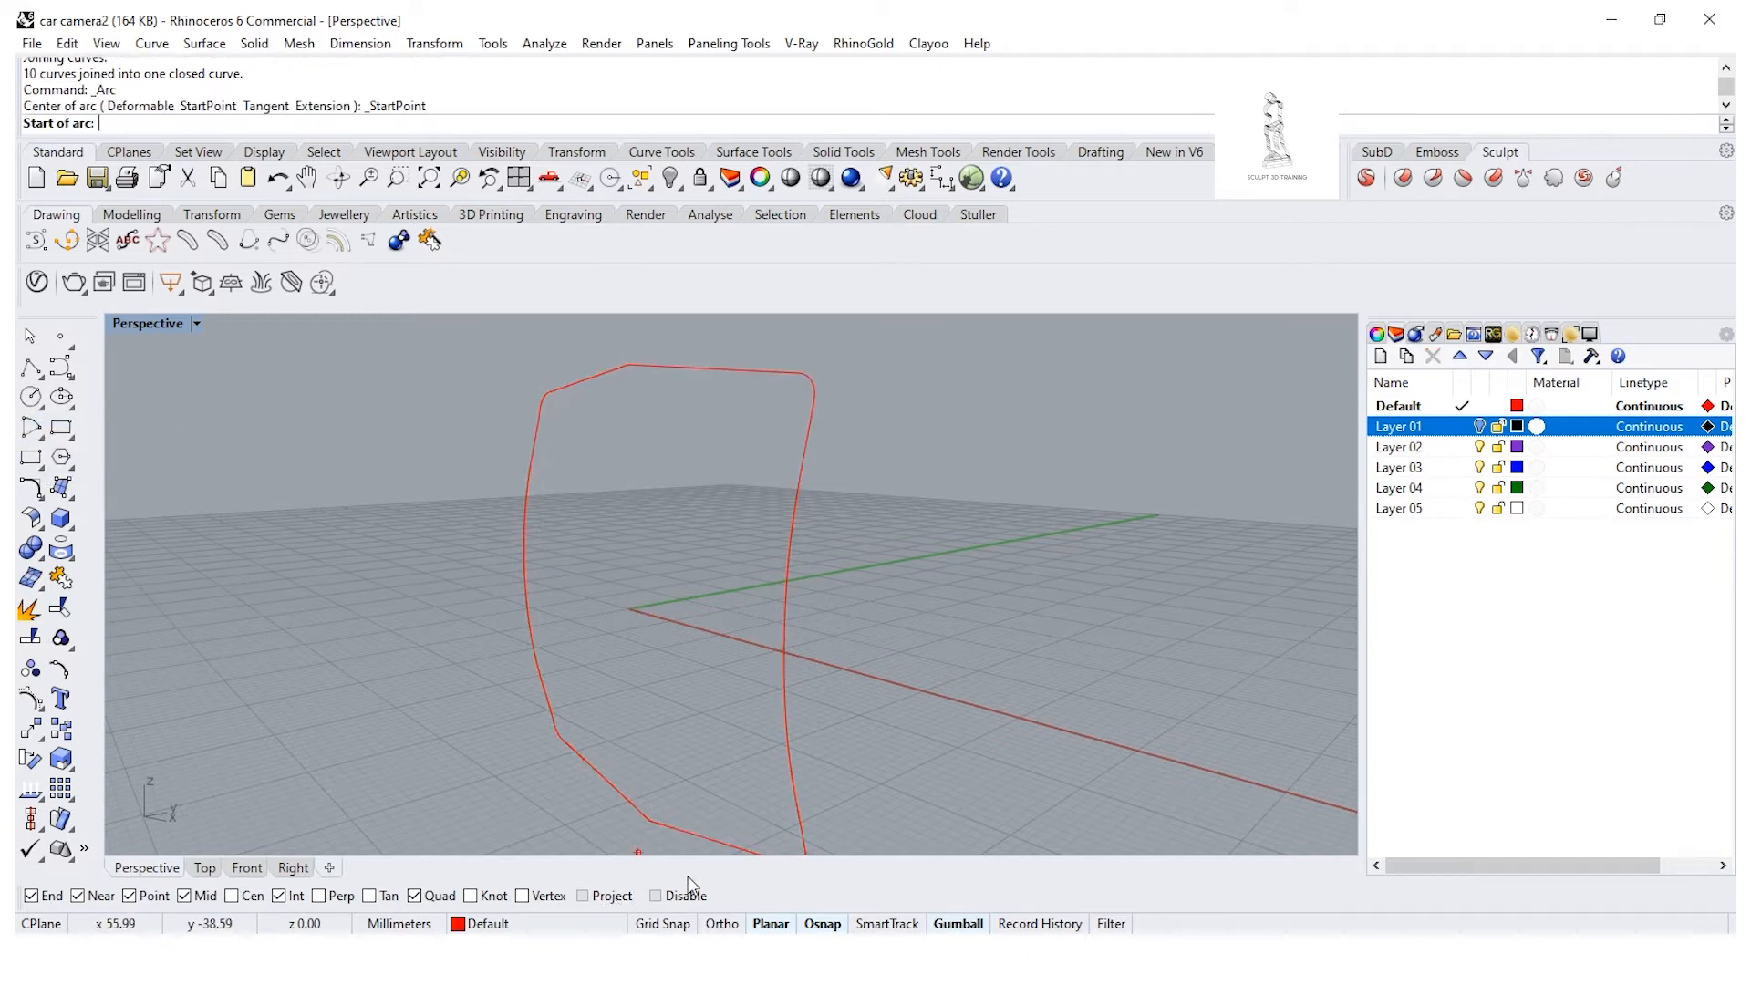
{"action": "left_click", "coordinate": [628, 365]}
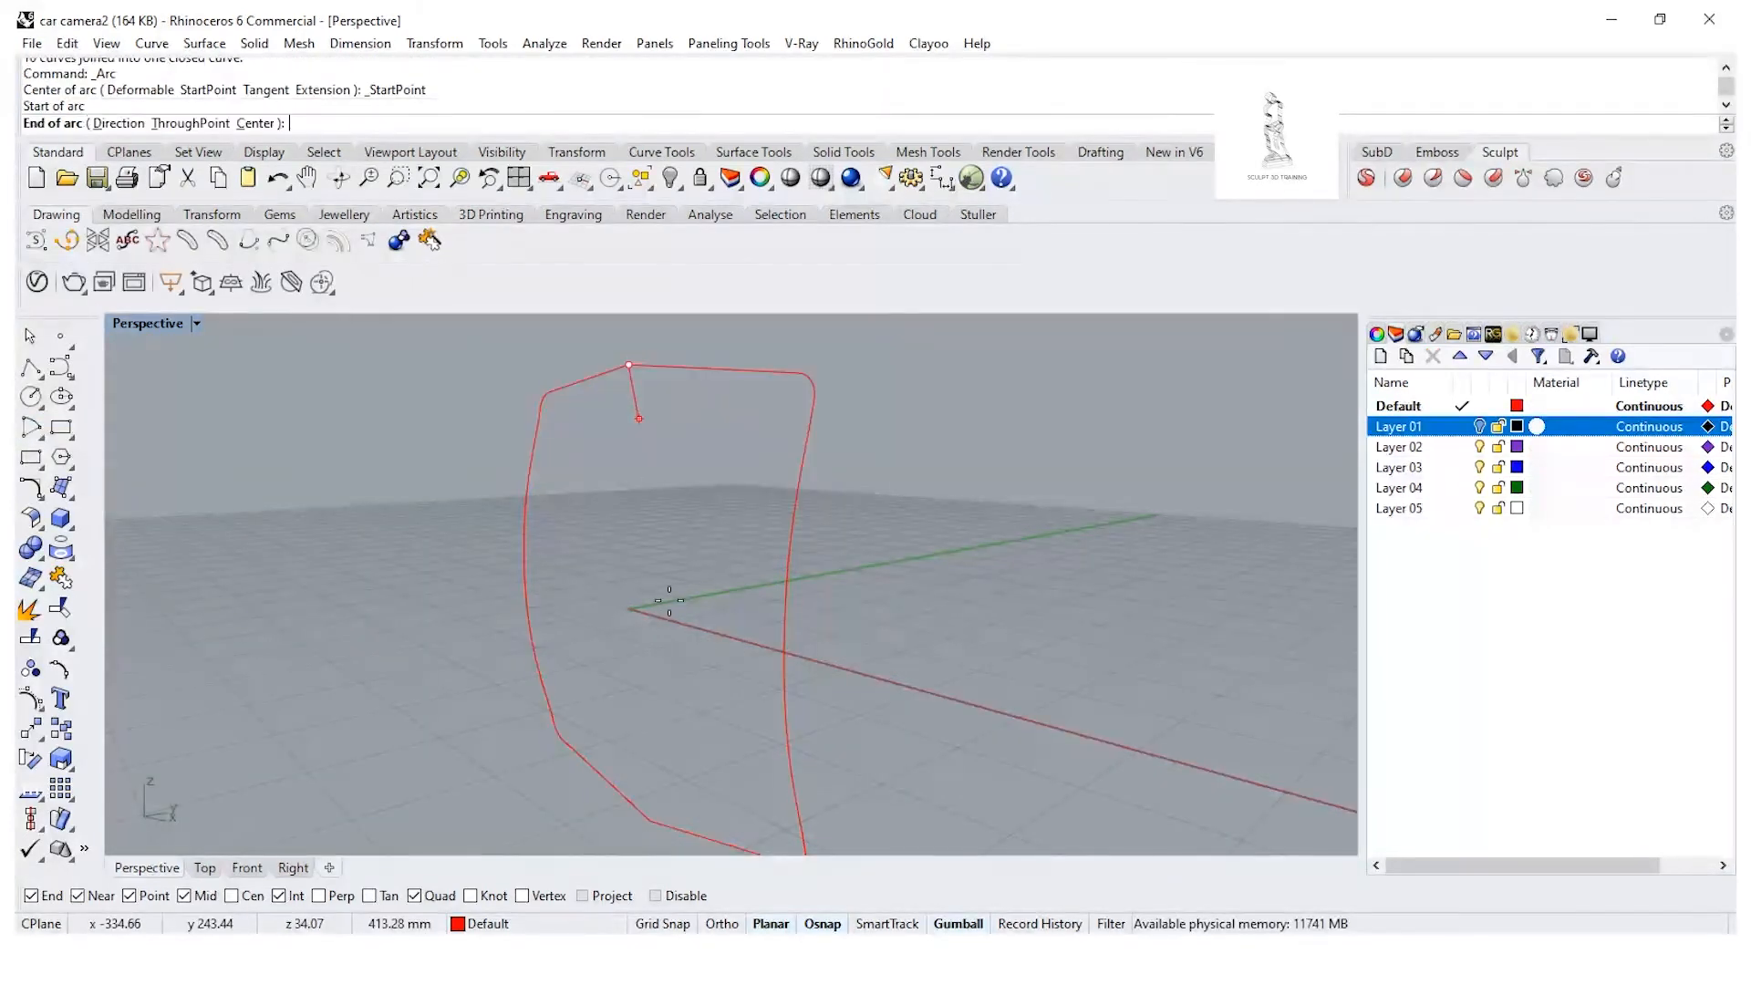
{"action": "left_click", "coordinate": [646, 819]}
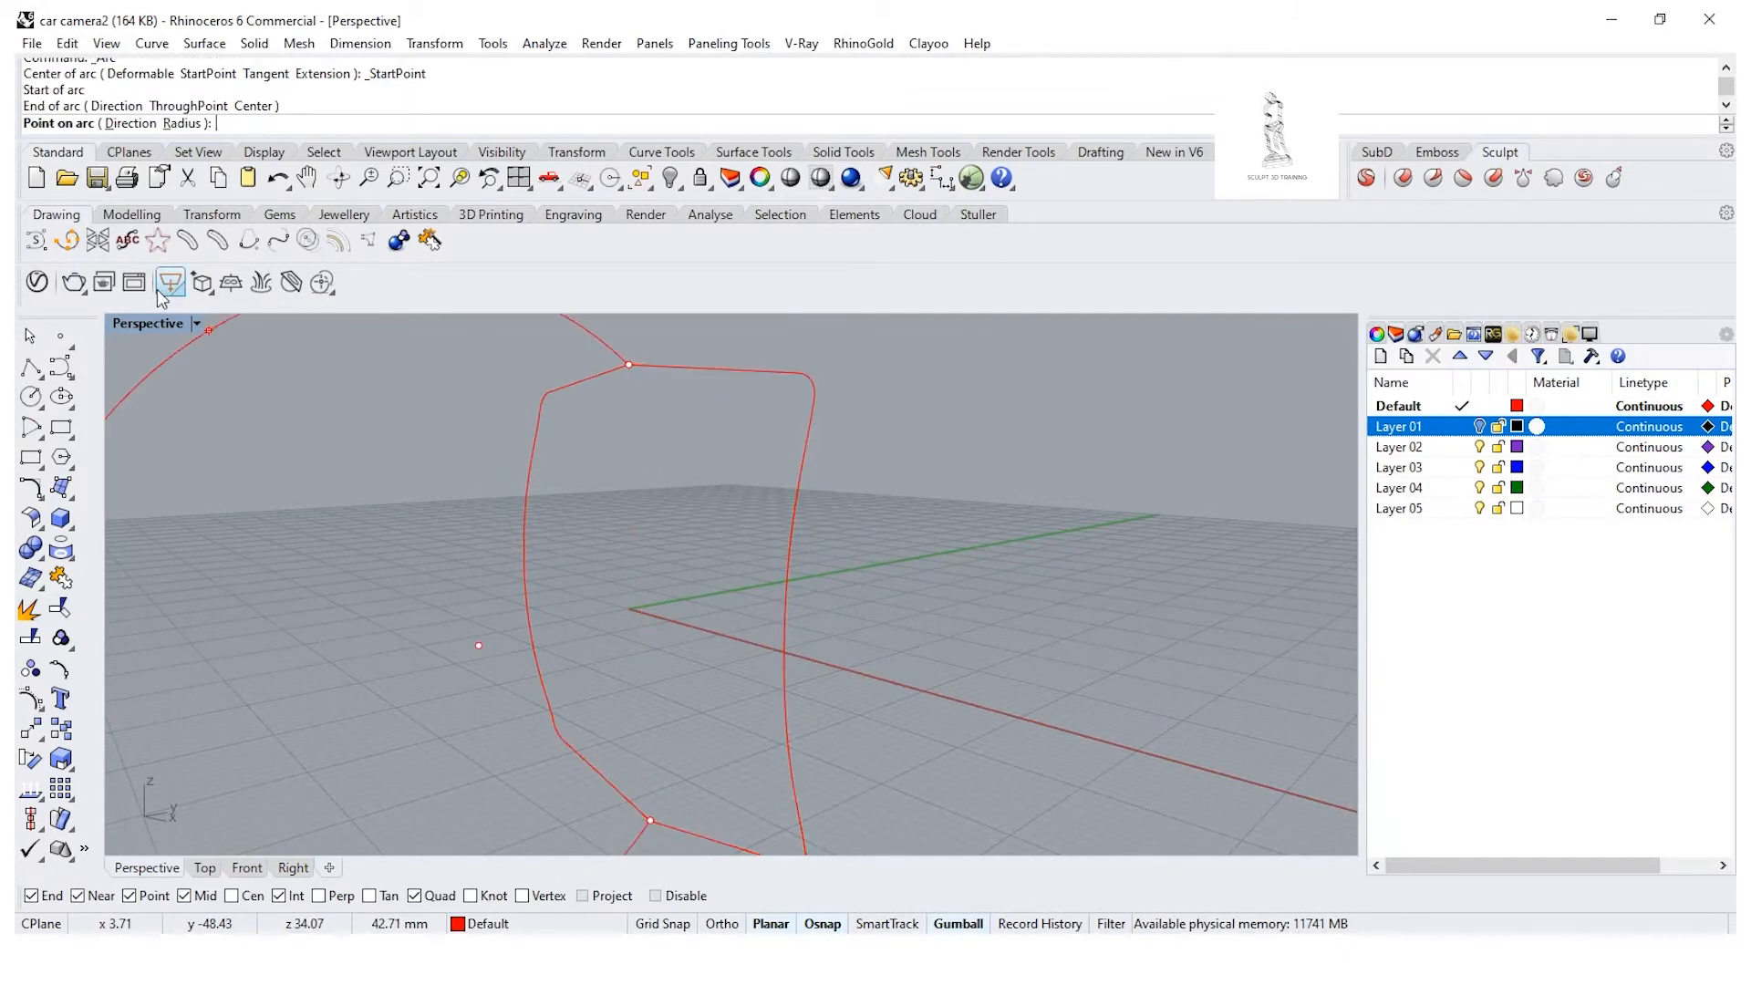
{"action": "double_click", "coordinate": [146, 324]}
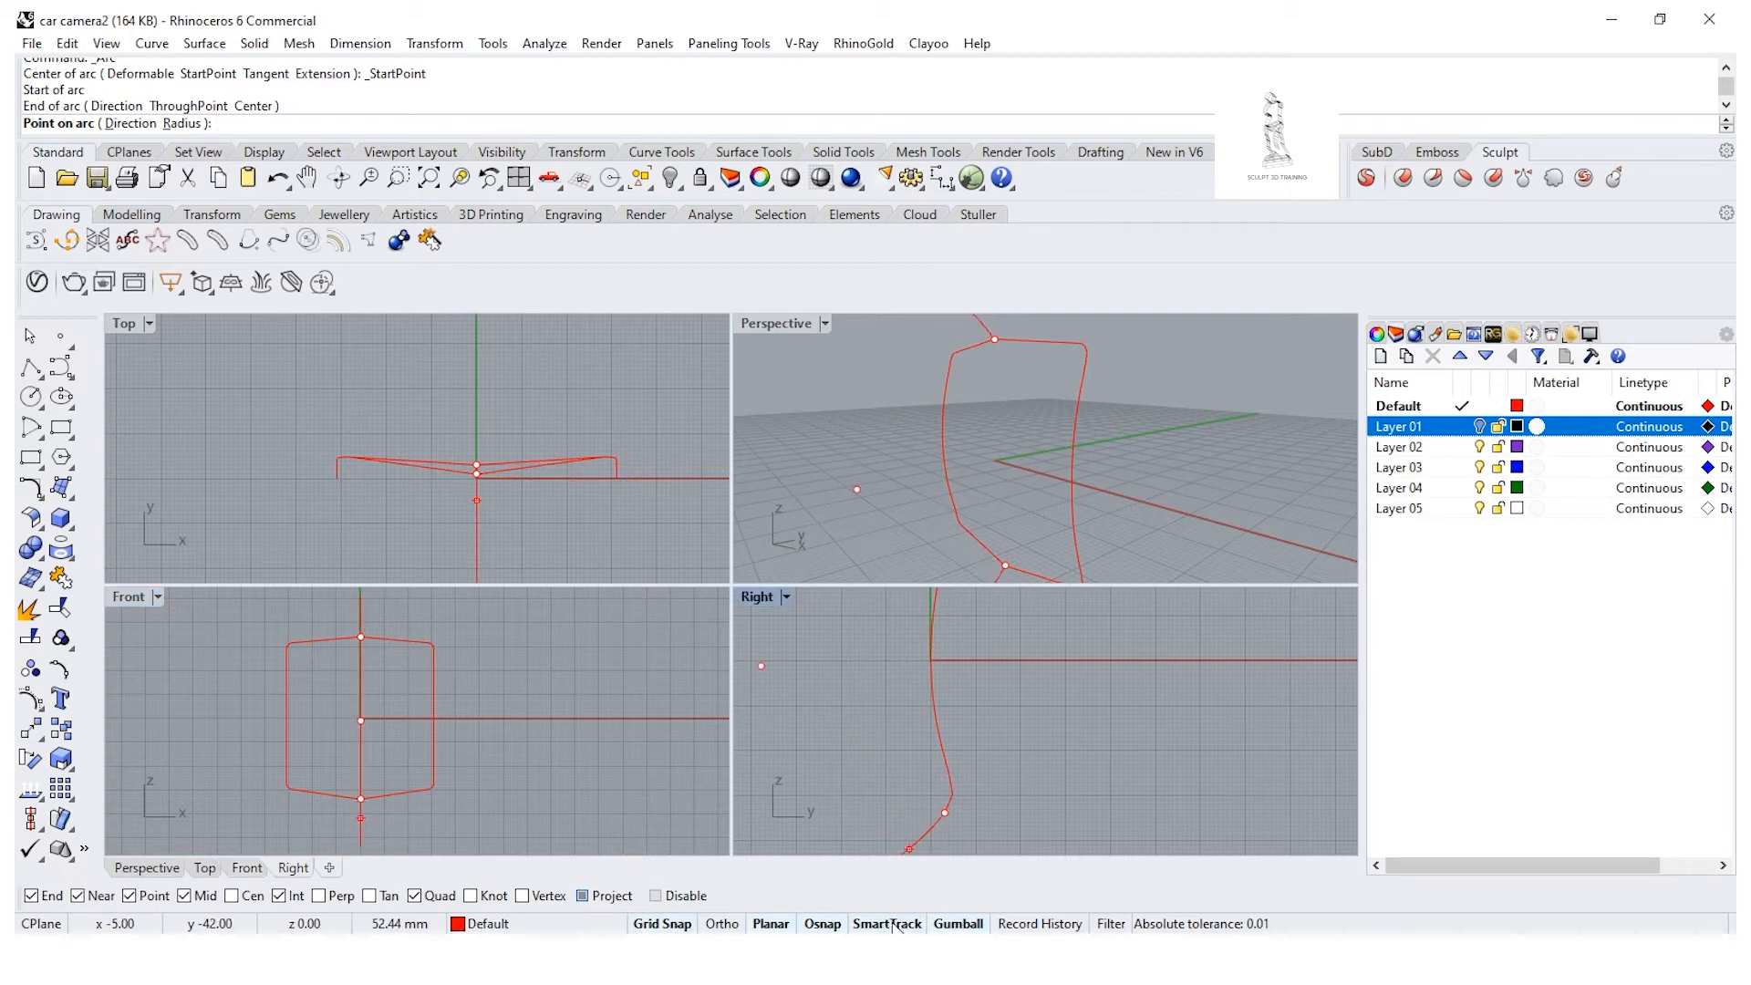
{"action": "scroll", "coordinate": [902, 712], "scroll_direction": "down", "scroll_amount": 3}
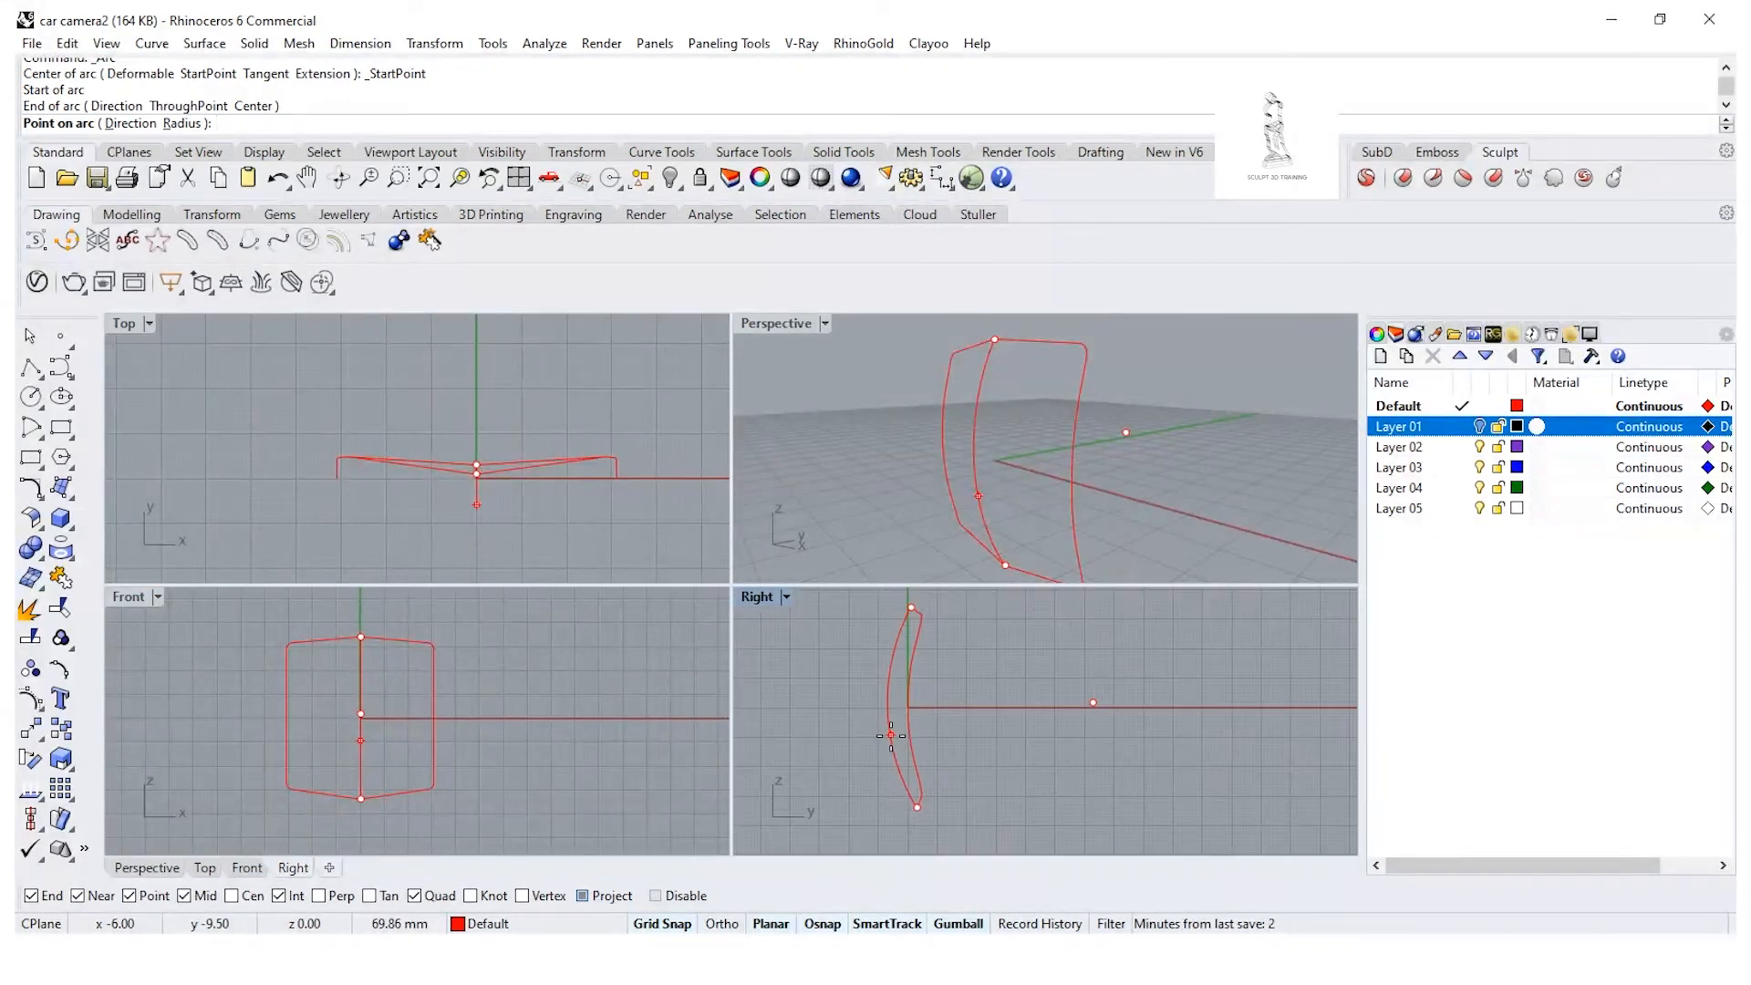
{"action": "scroll", "coordinate": [893, 733], "scroll_direction": "up", "scroll_amount": 2}
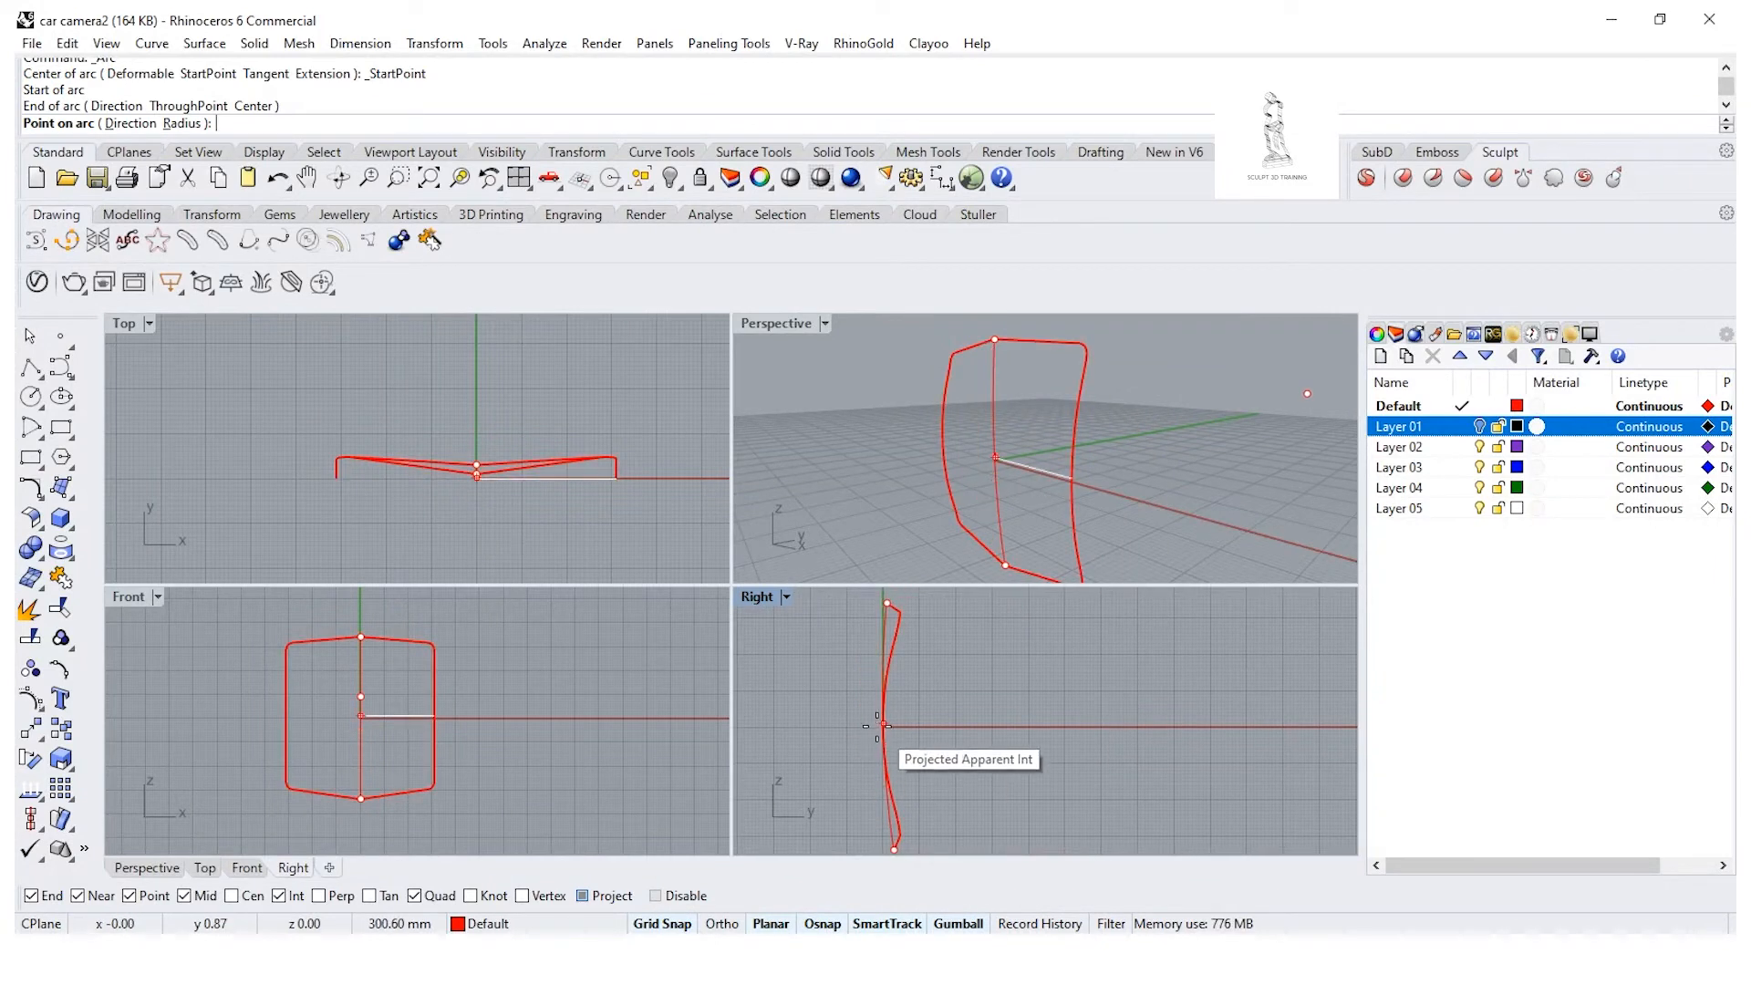
{"action": "scroll", "coordinate": [881, 725], "scroll_direction": "up", "scroll_amount": 4}
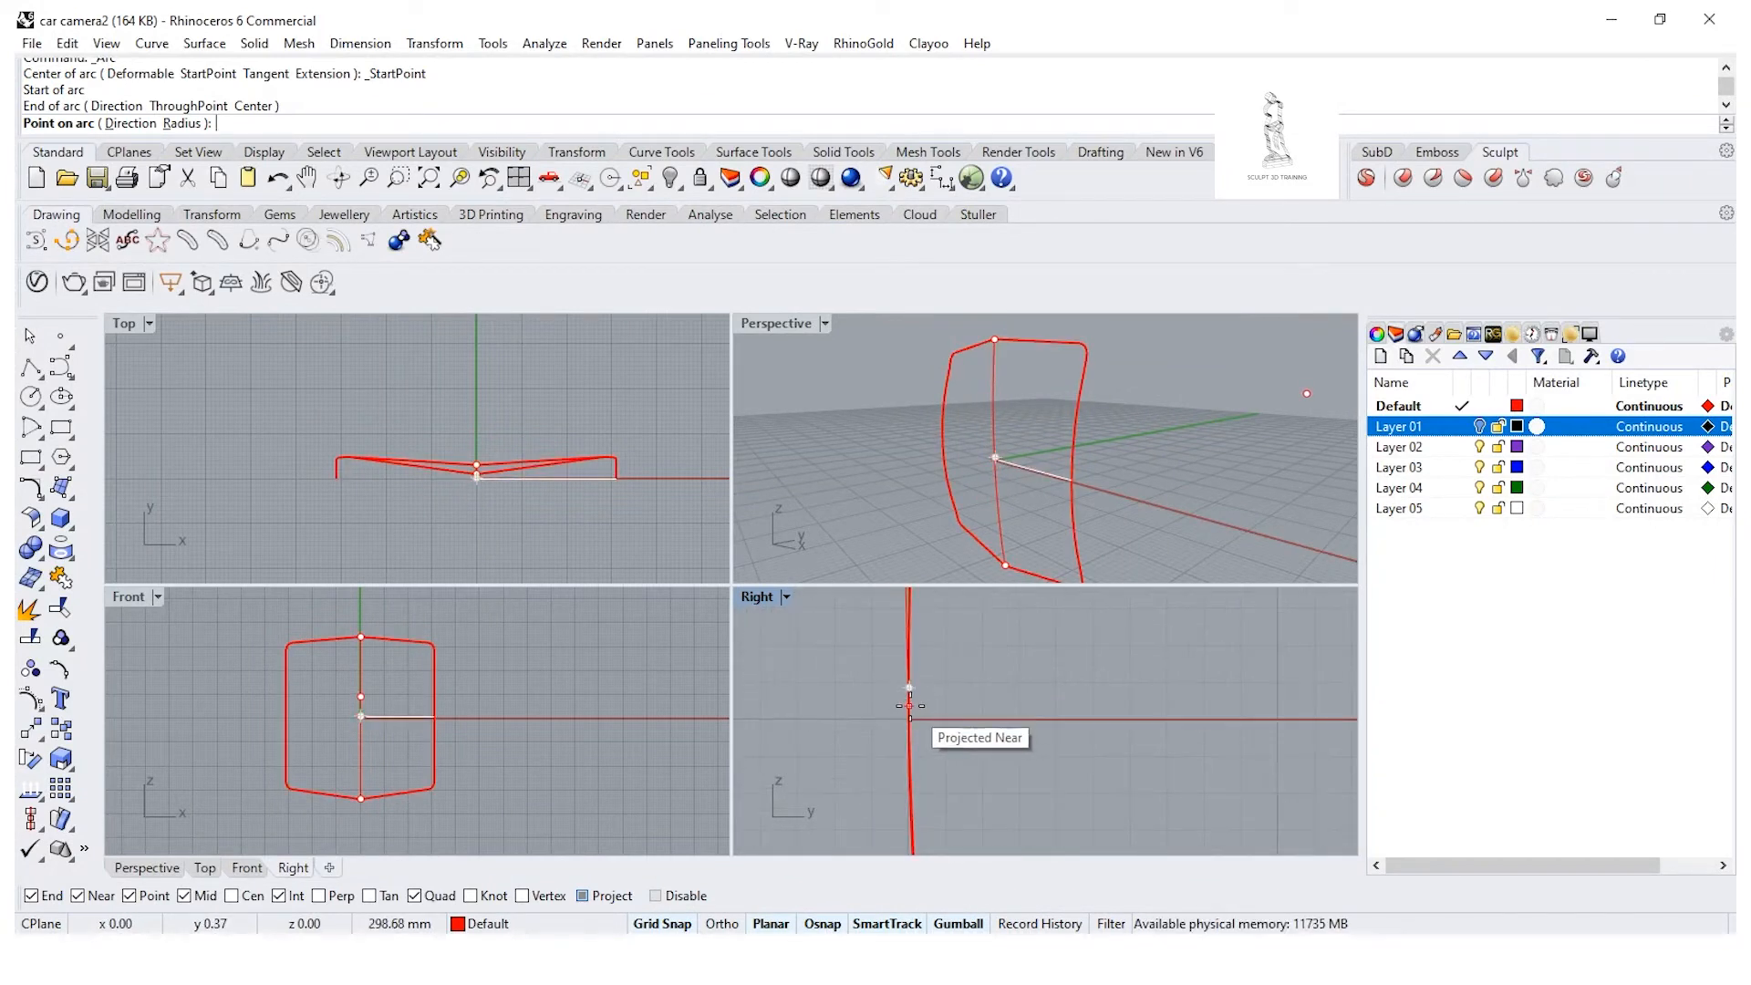
{"action": "scroll", "coordinate": [910, 700], "scroll_direction": "up", "scroll_amount": 3}
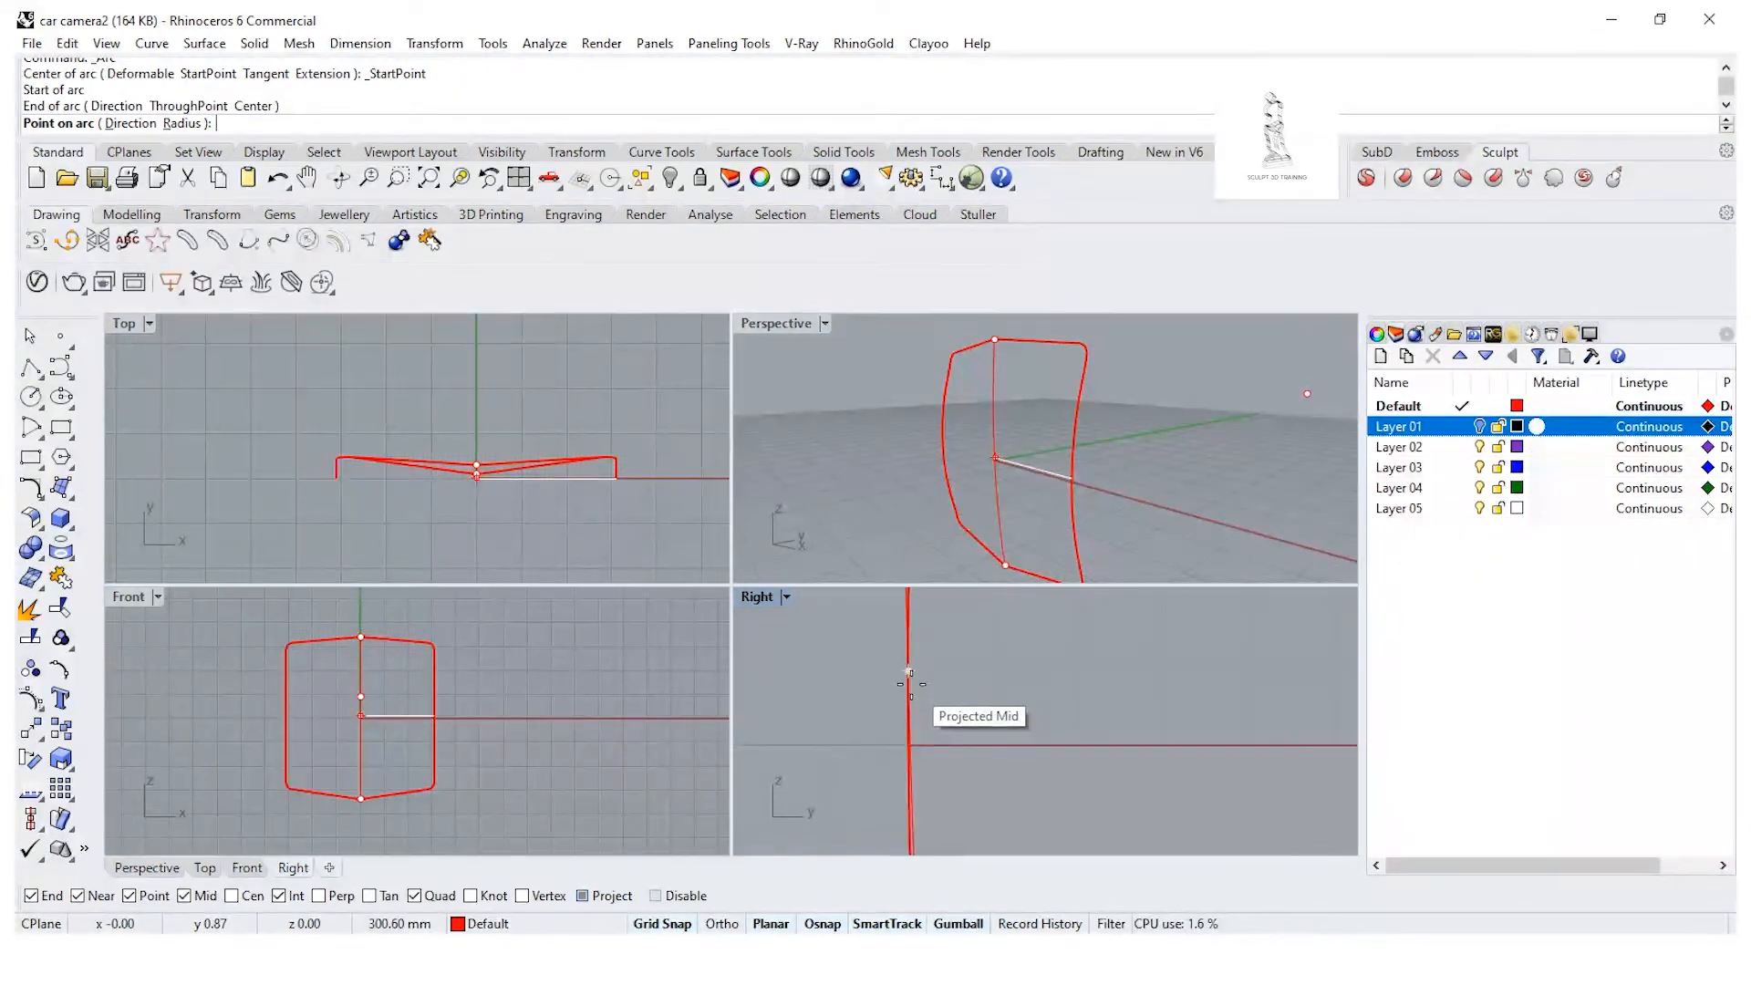
{"action": "scroll", "coordinate": [840, 684], "scroll_direction": "down", "scroll_amount": 8}
{"action": "right_click_drag", "start_coordinate": [841, 686], "coordinate": [921, 697]}
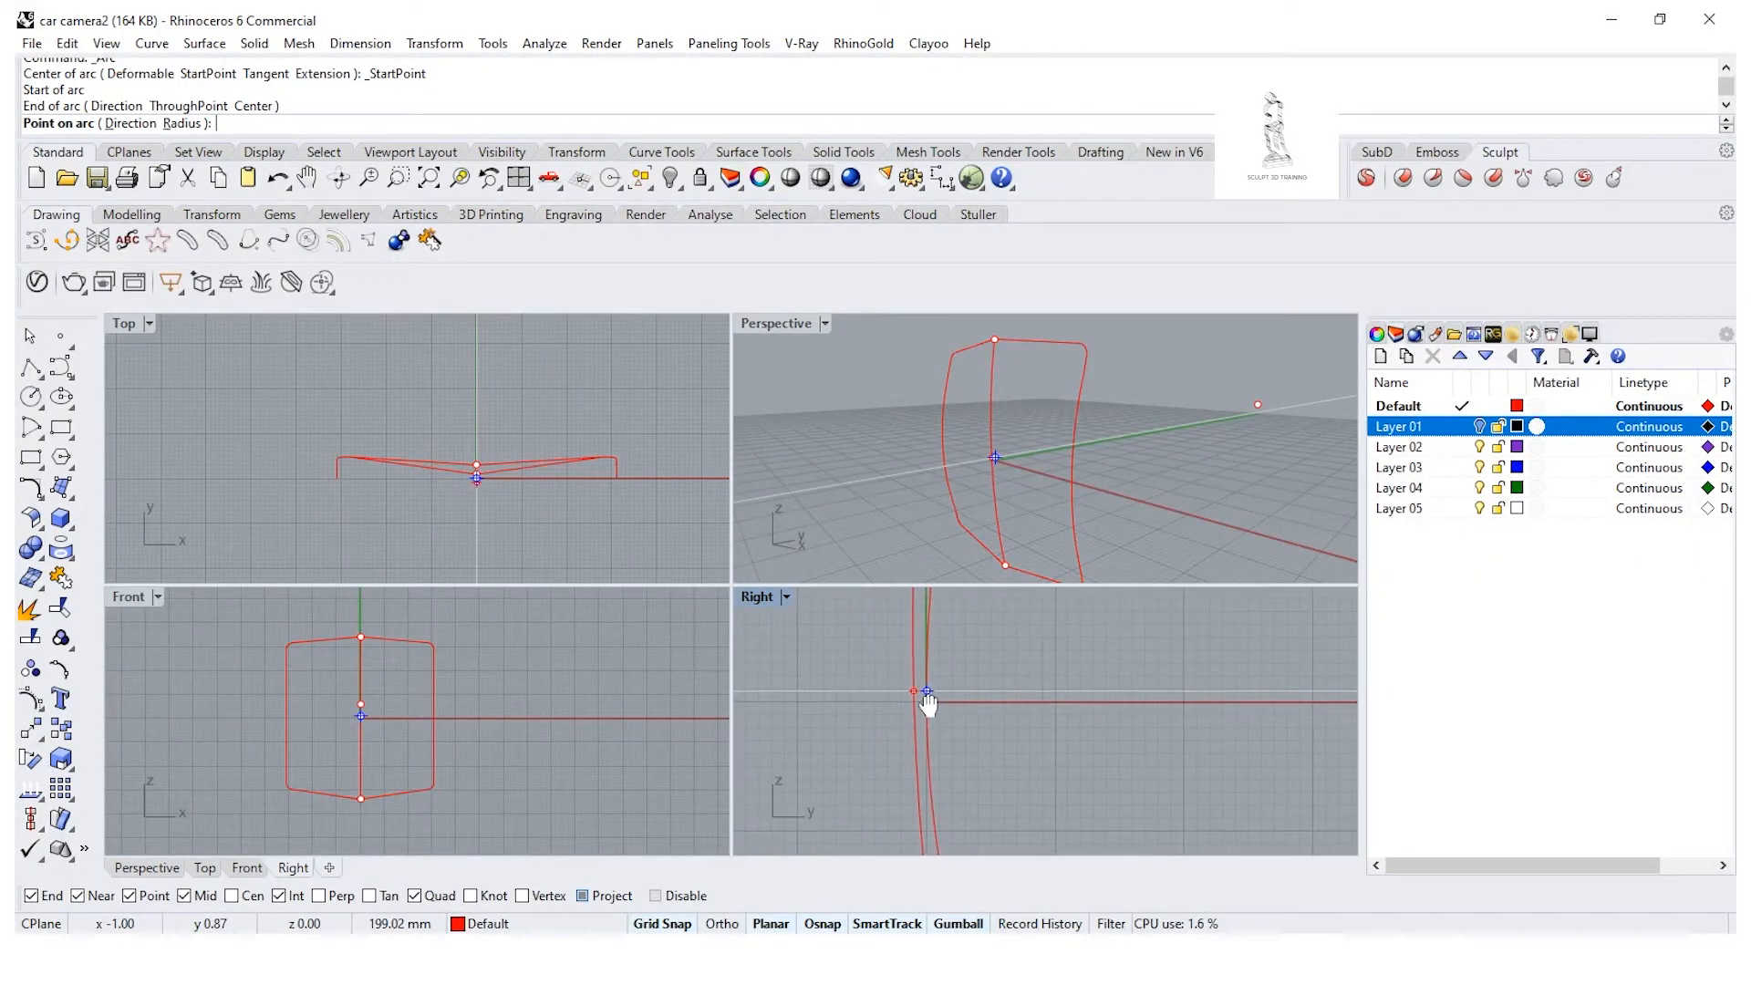
{"action": "scroll", "coordinate": [869, 690], "scroll_direction": "up", "scroll_amount": 2}
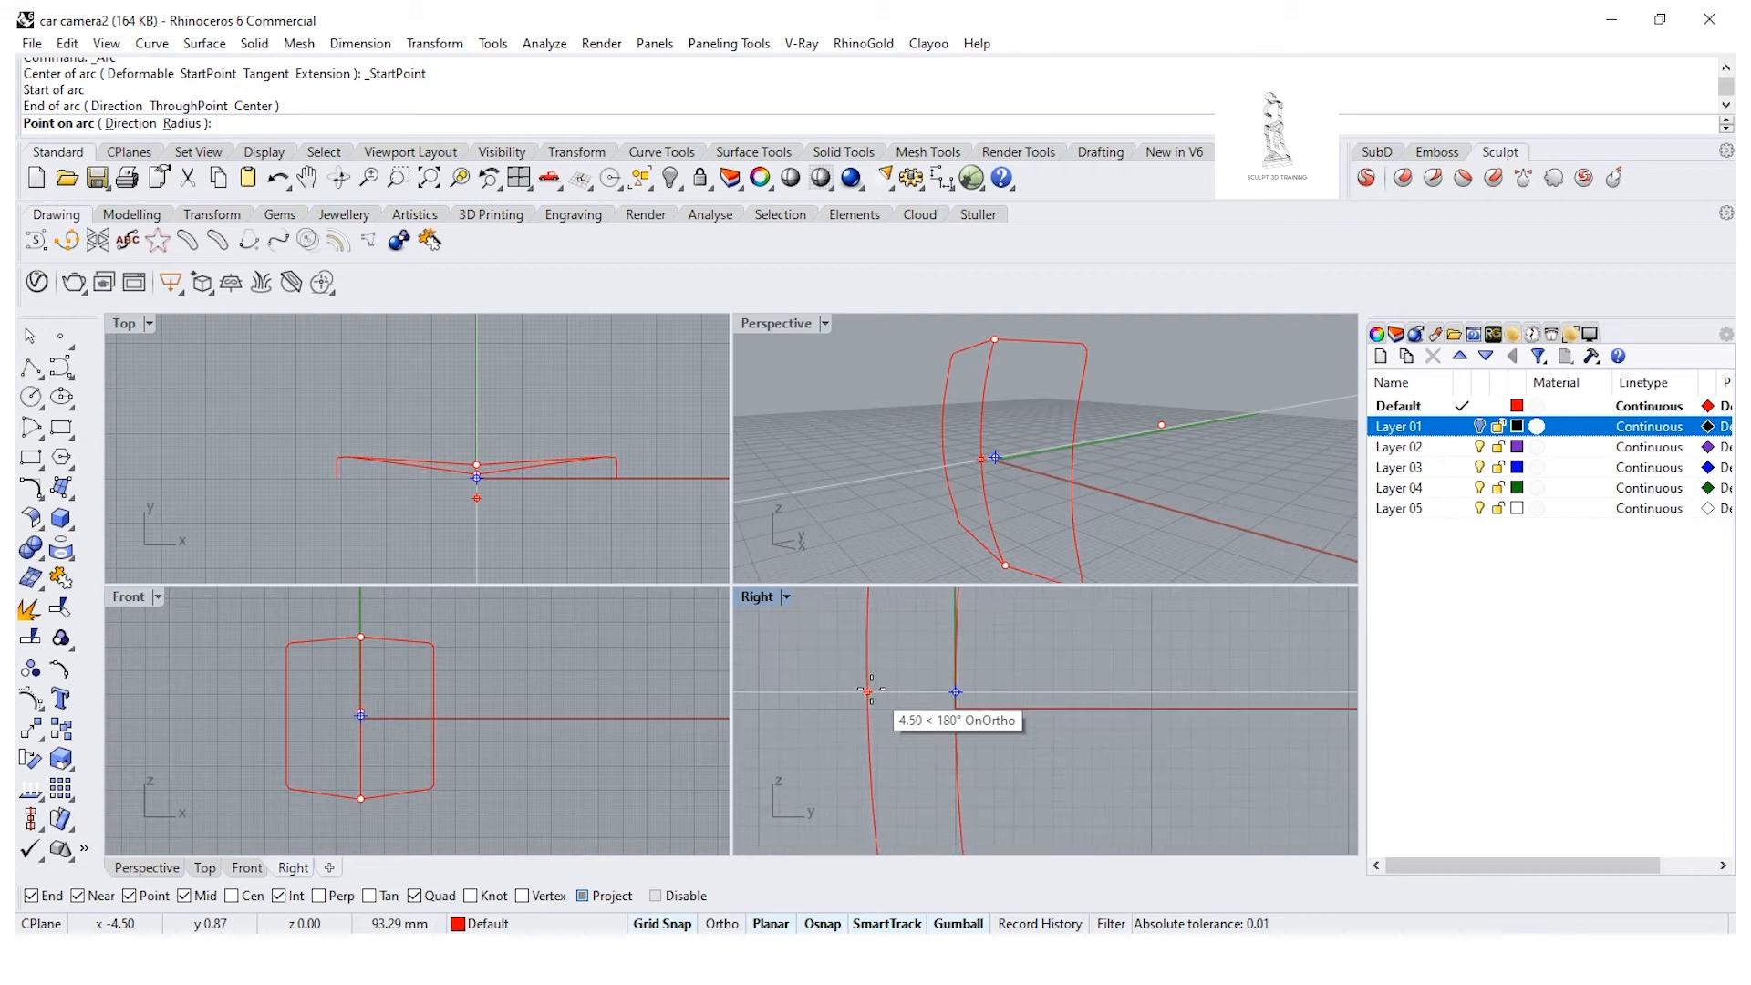
{"action": "scroll", "coordinate": [887, 692], "scroll_direction": "down", "scroll_amount": 3}
{"action": "scroll", "coordinate": [882, 692], "scroll_direction": "up", "scroll_amount": 5}
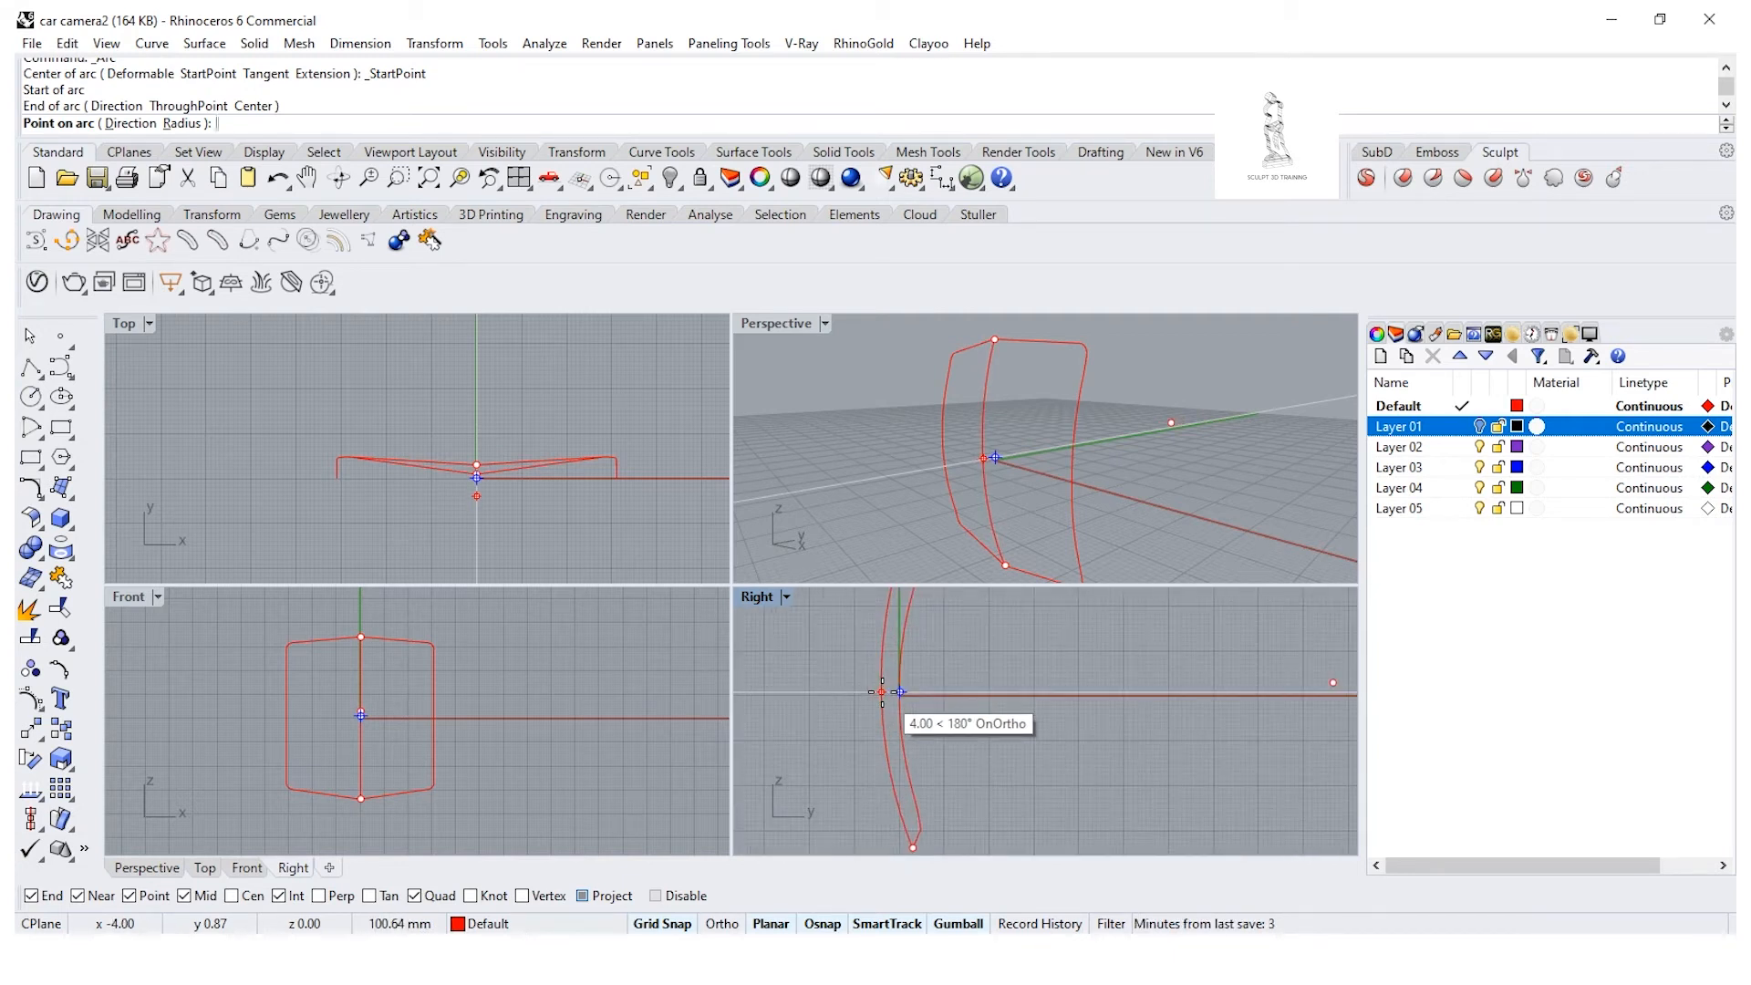
{"action": "scroll", "coordinate": [881, 692], "scroll_direction": "up", "scroll_amount": 1}
{"action": "left_click", "coordinate": [882, 692]}
{"action": "scroll", "coordinate": [881, 695], "scroll_direction": "down", "scroll_amount": 3}
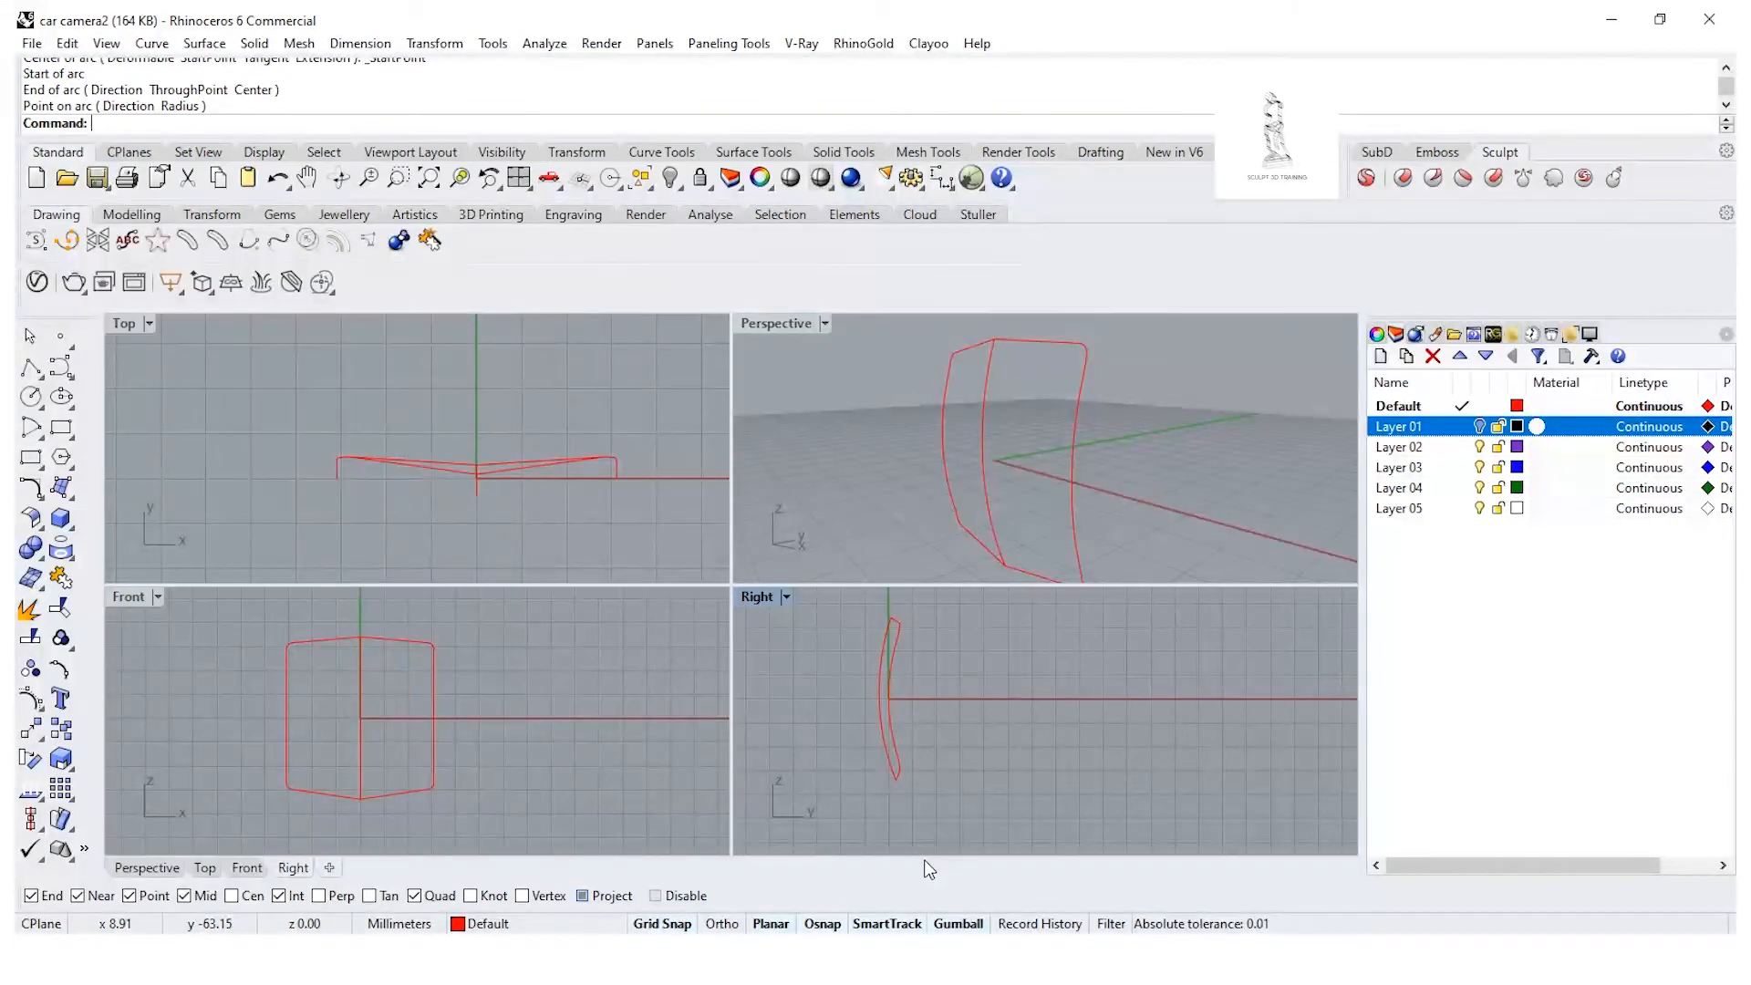
{"action": "left_click", "coordinate": [881, 696]}
{"action": "key", "text": "Delete"}
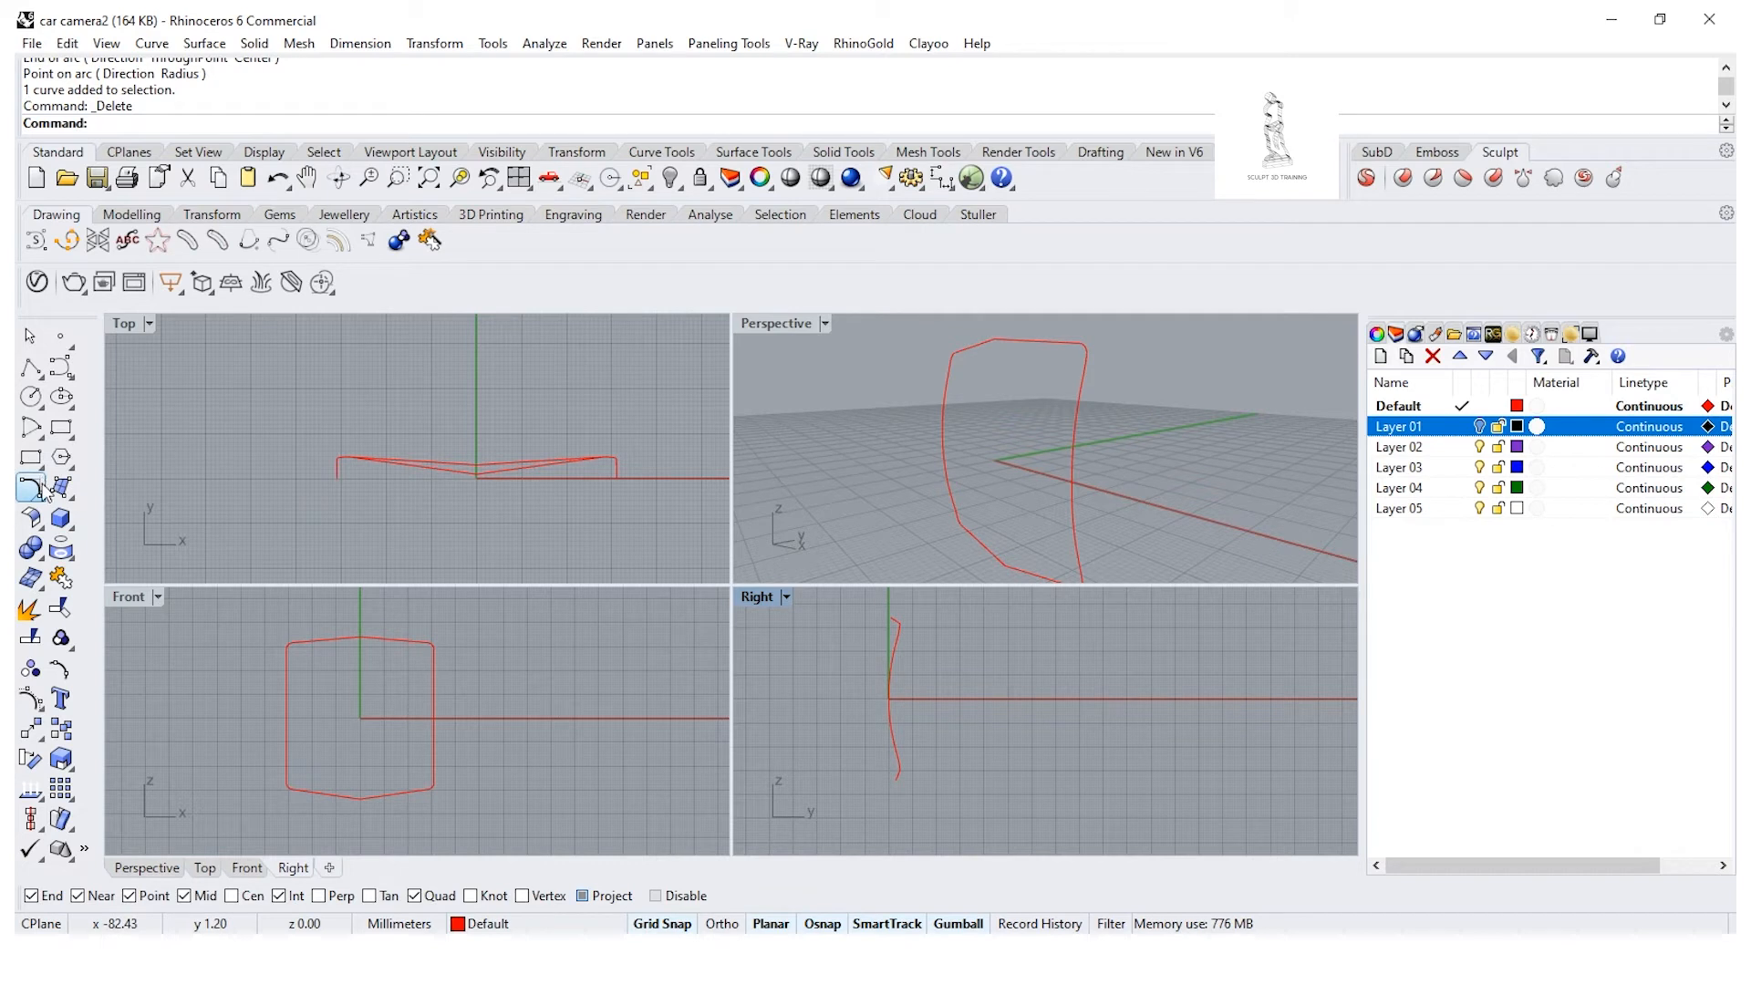
Step: Draw an arc from the rim curve's upper middle point to its lower middle point, bulging 4 mm toward the front
{"action": "key", "text": "Return"}
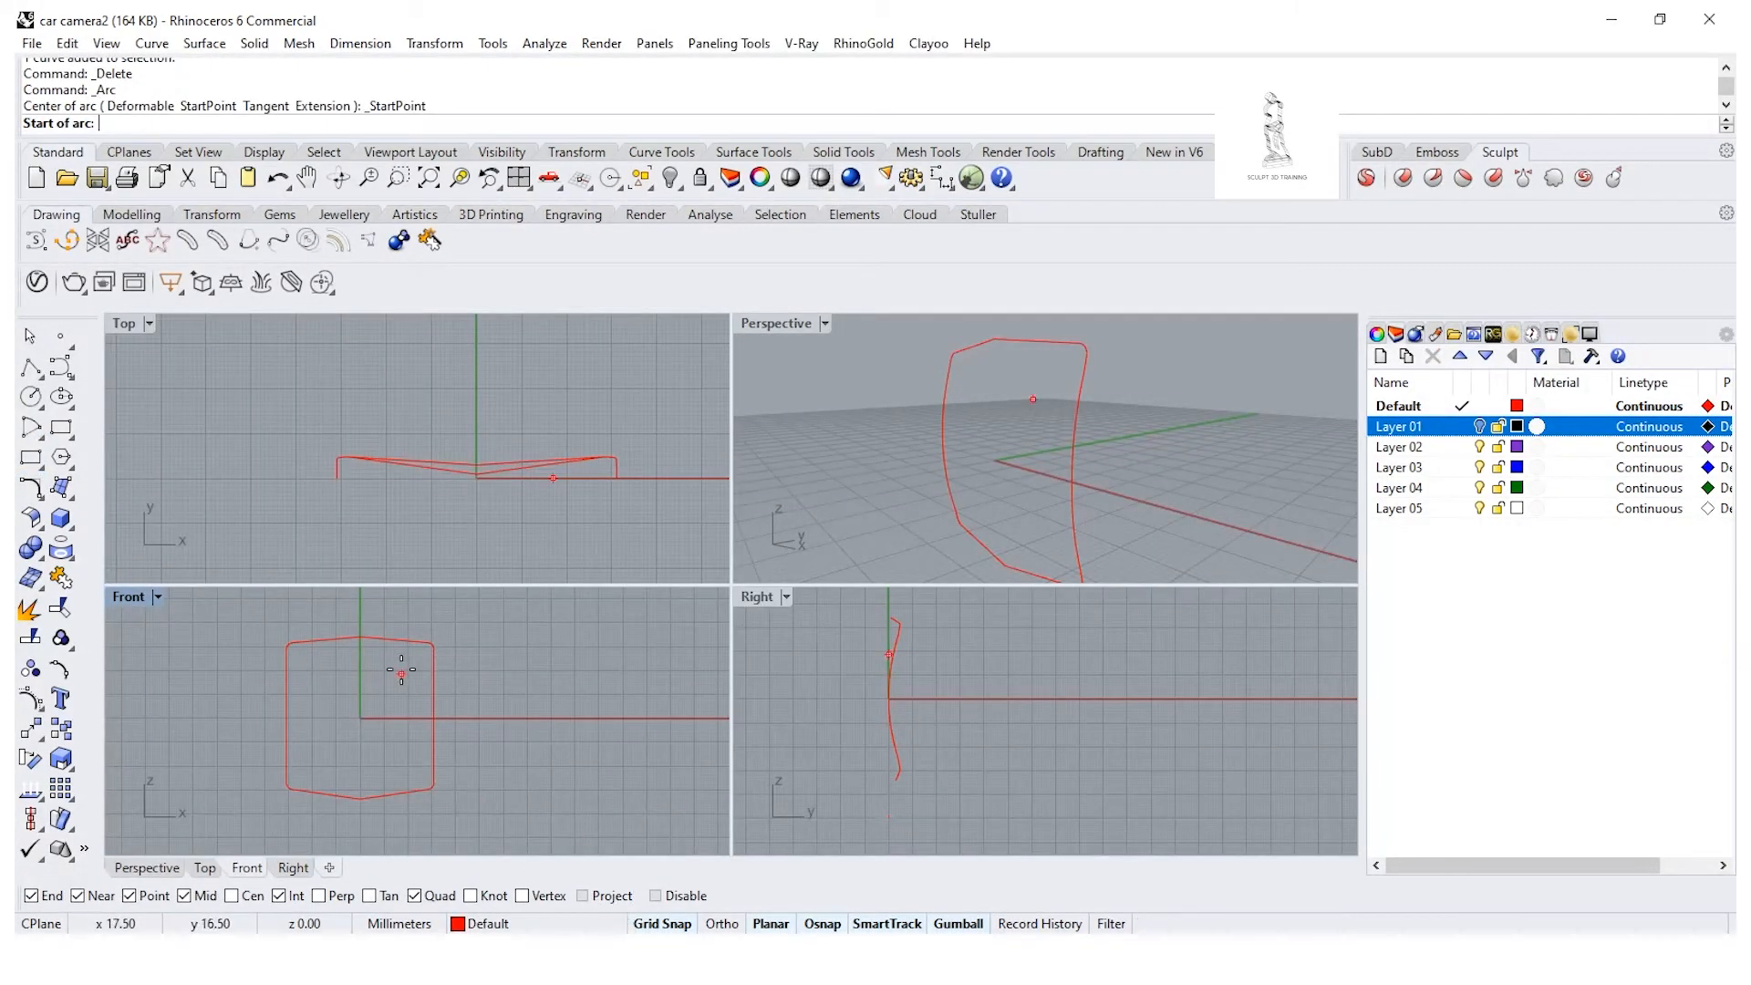
{"action": "left_click", "coordinate": [361, 636]}
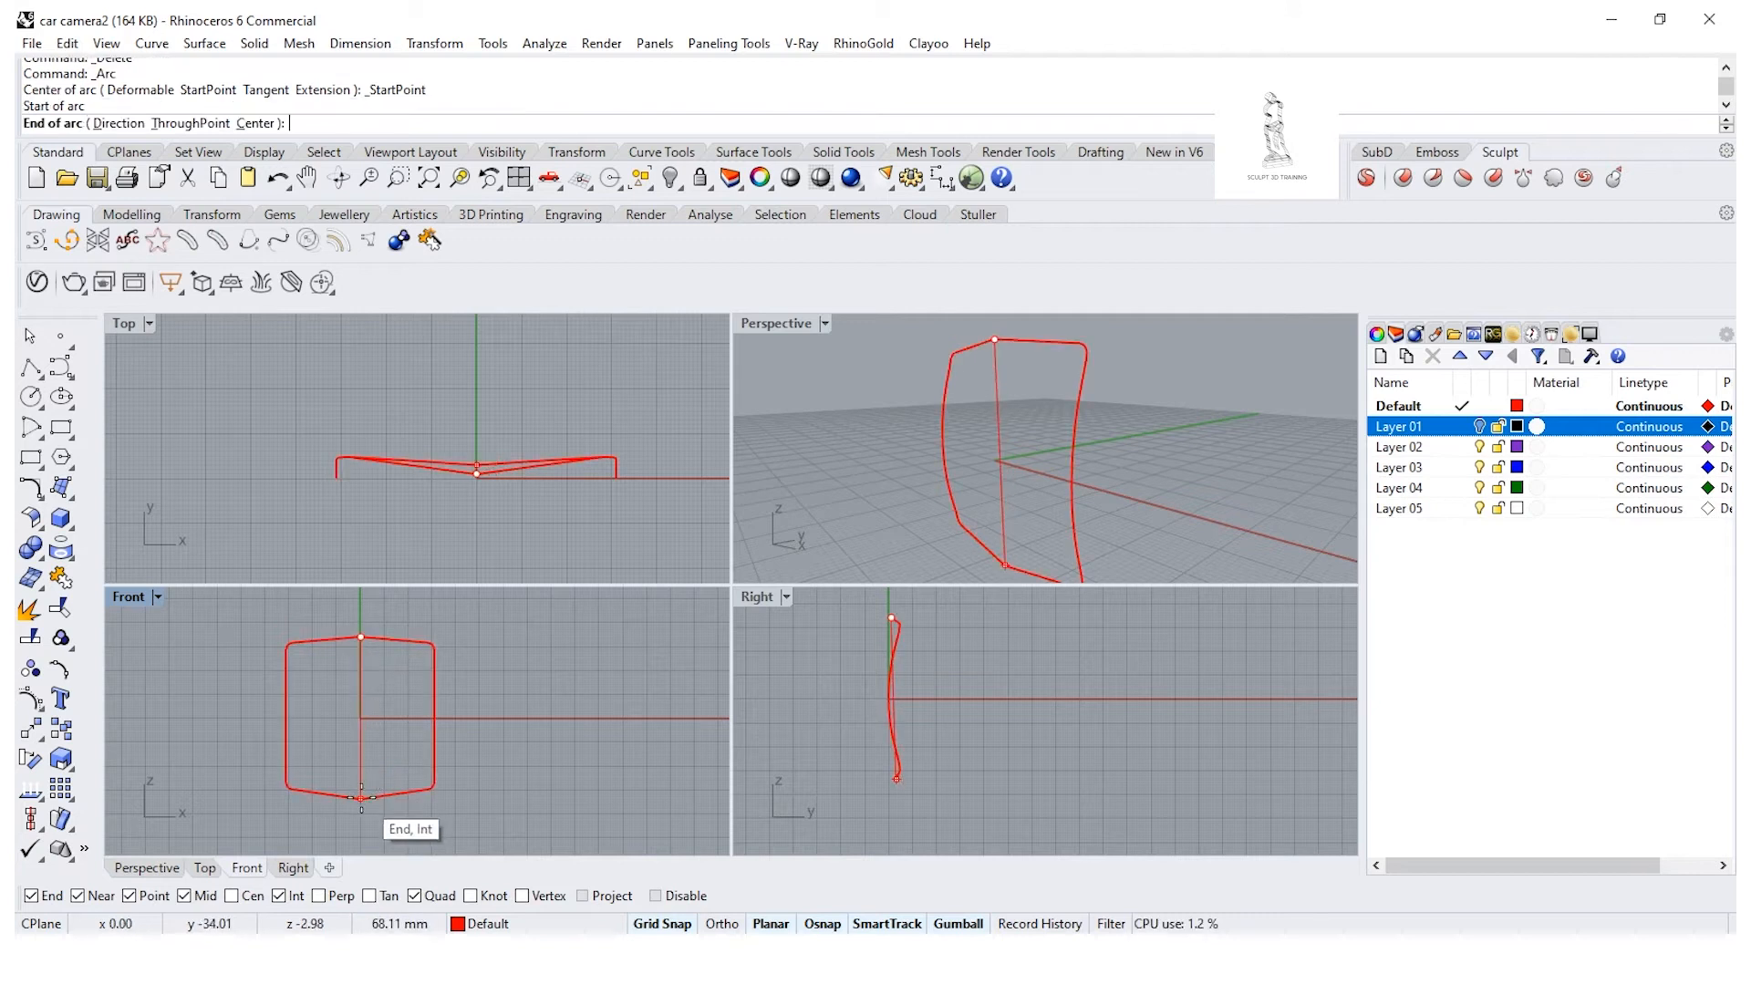
{"action": "left_click", "coordinate": [360, 799]}
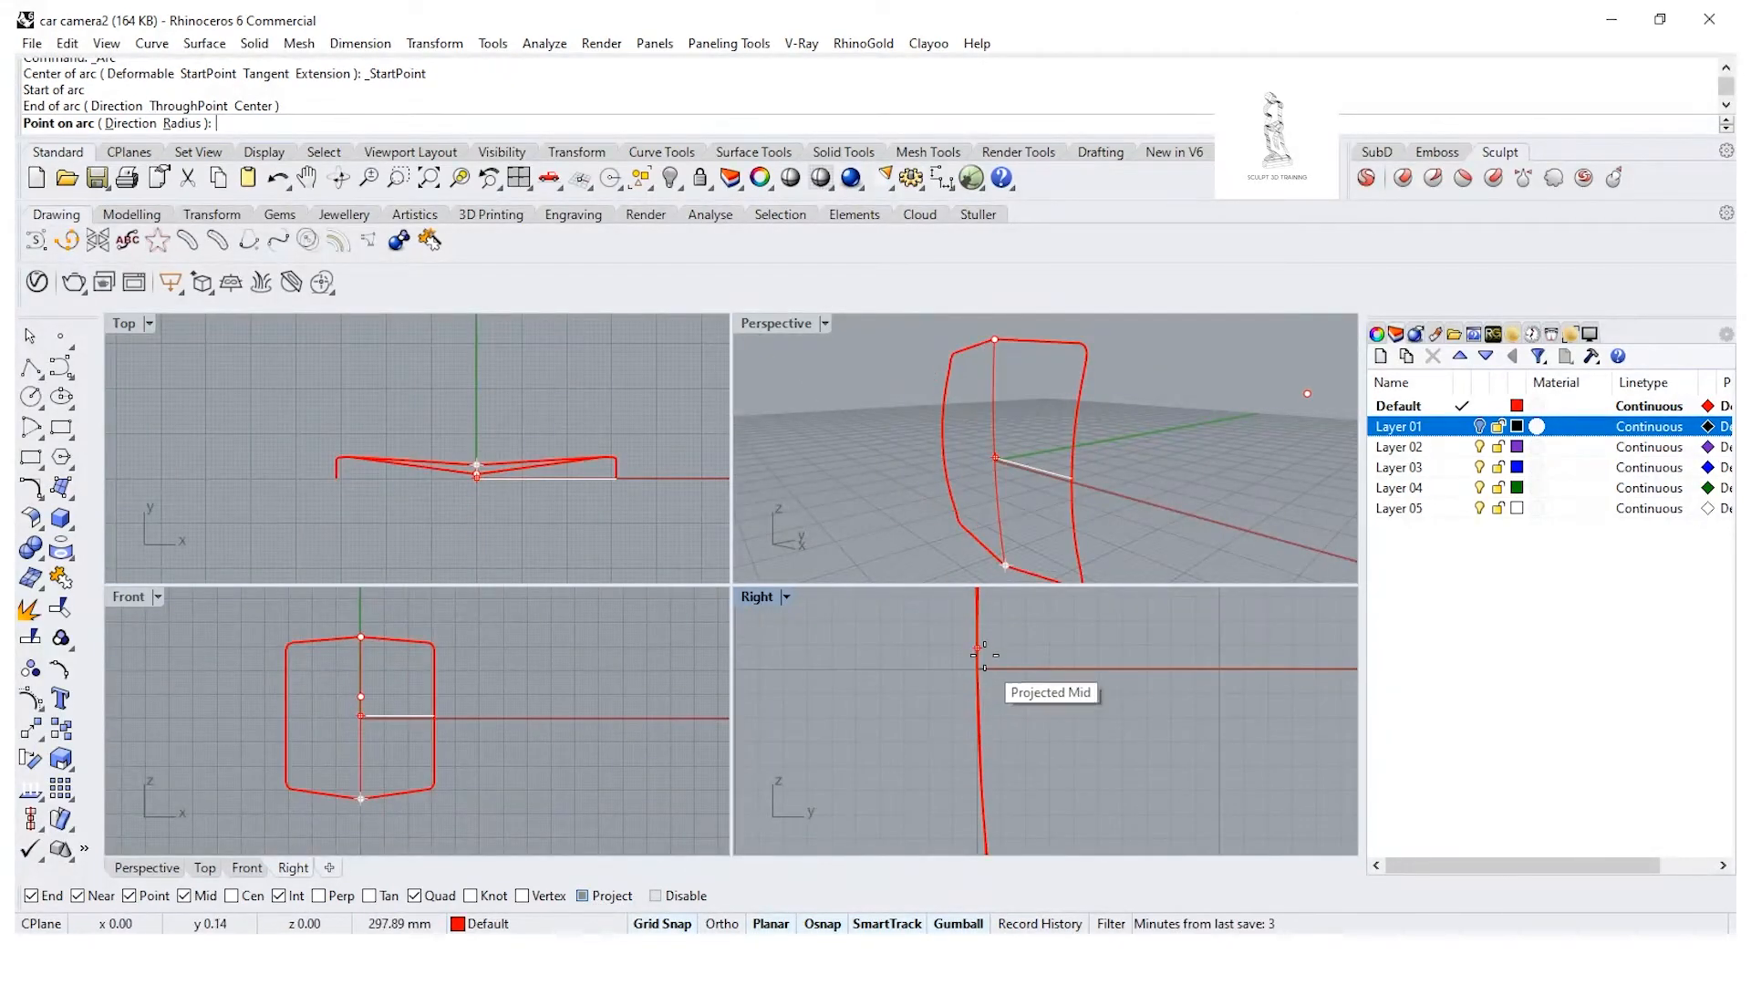
{"action": "scroll", "coordinate": [982, 657], "scroll_direction": "up", "scroll_amount": 1}
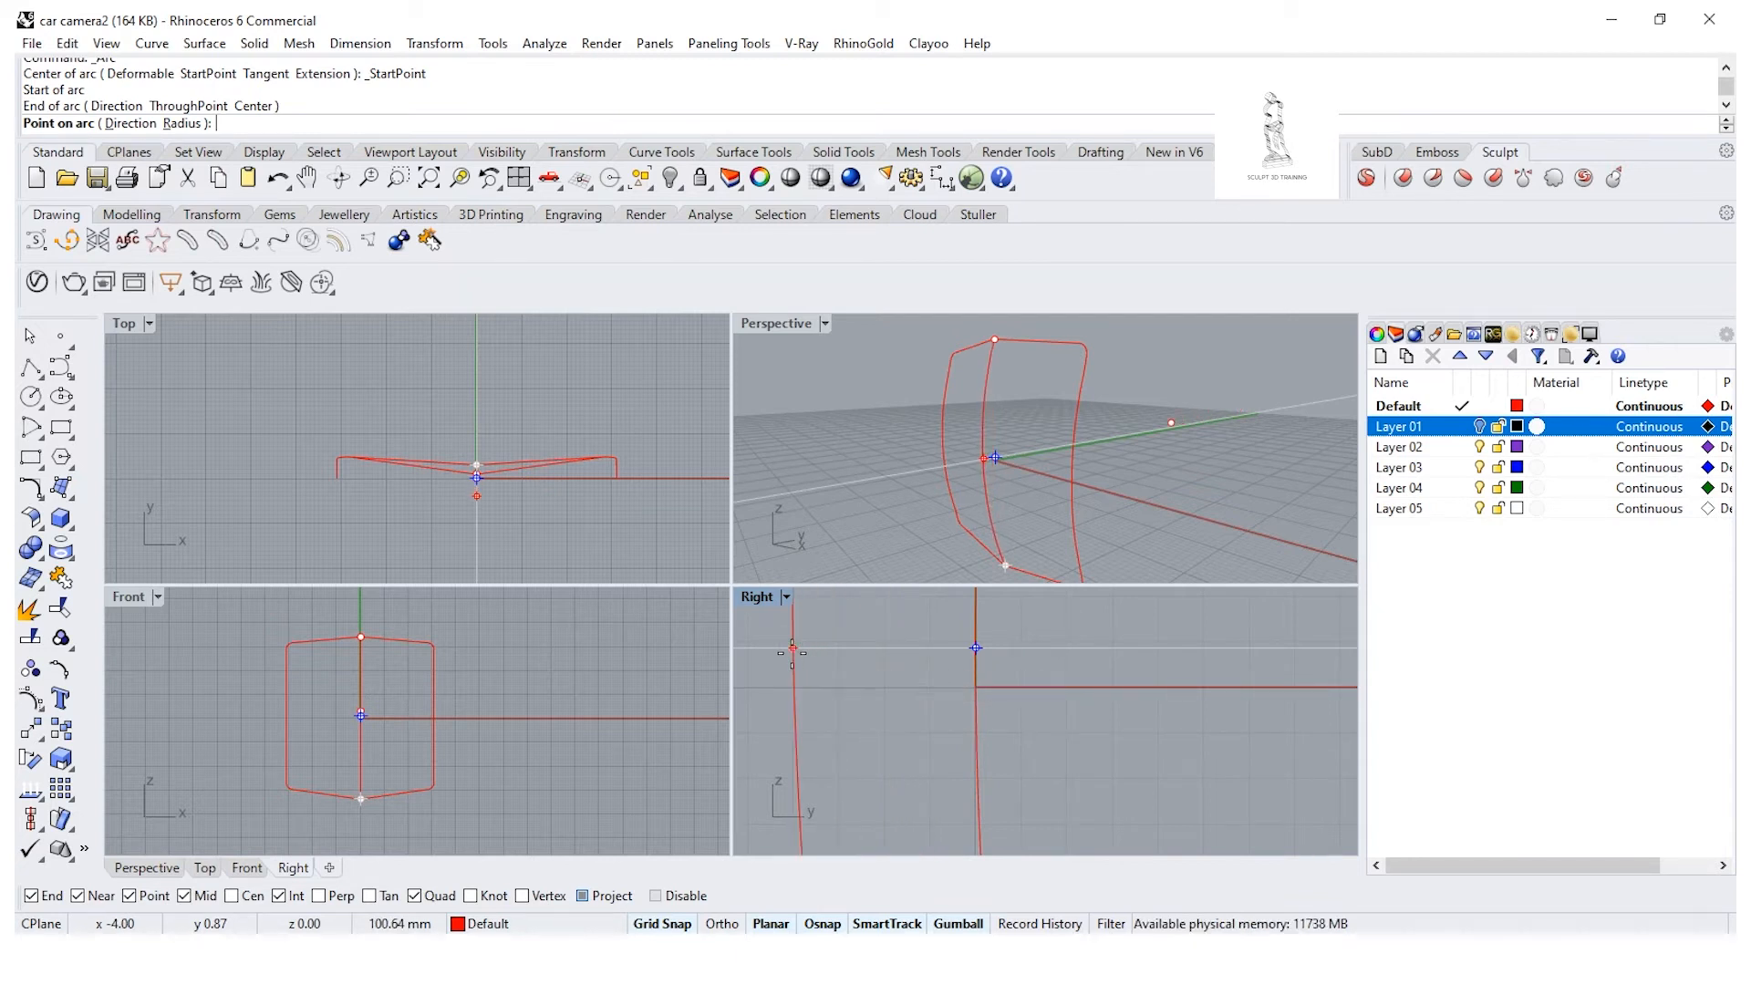
{"action": "left_click", "coordinate": [855, 677]}
{"action": "scroll", "coordinate": [859, 707], "scroll_direction": "down", "scroll_amount": 12}
{"action": "scroll", "coordinate": [859, 708], "scroll_direction": "up", "scroll_amount": 2}
{"action": "right_click_drag", "start_coordinate": [1011, 456], "coordinate": [1070, 467]}
{"action": "scroll", "coordinate": [1070, 467], "scroll_direction": "down", "scroll_amount": 3}
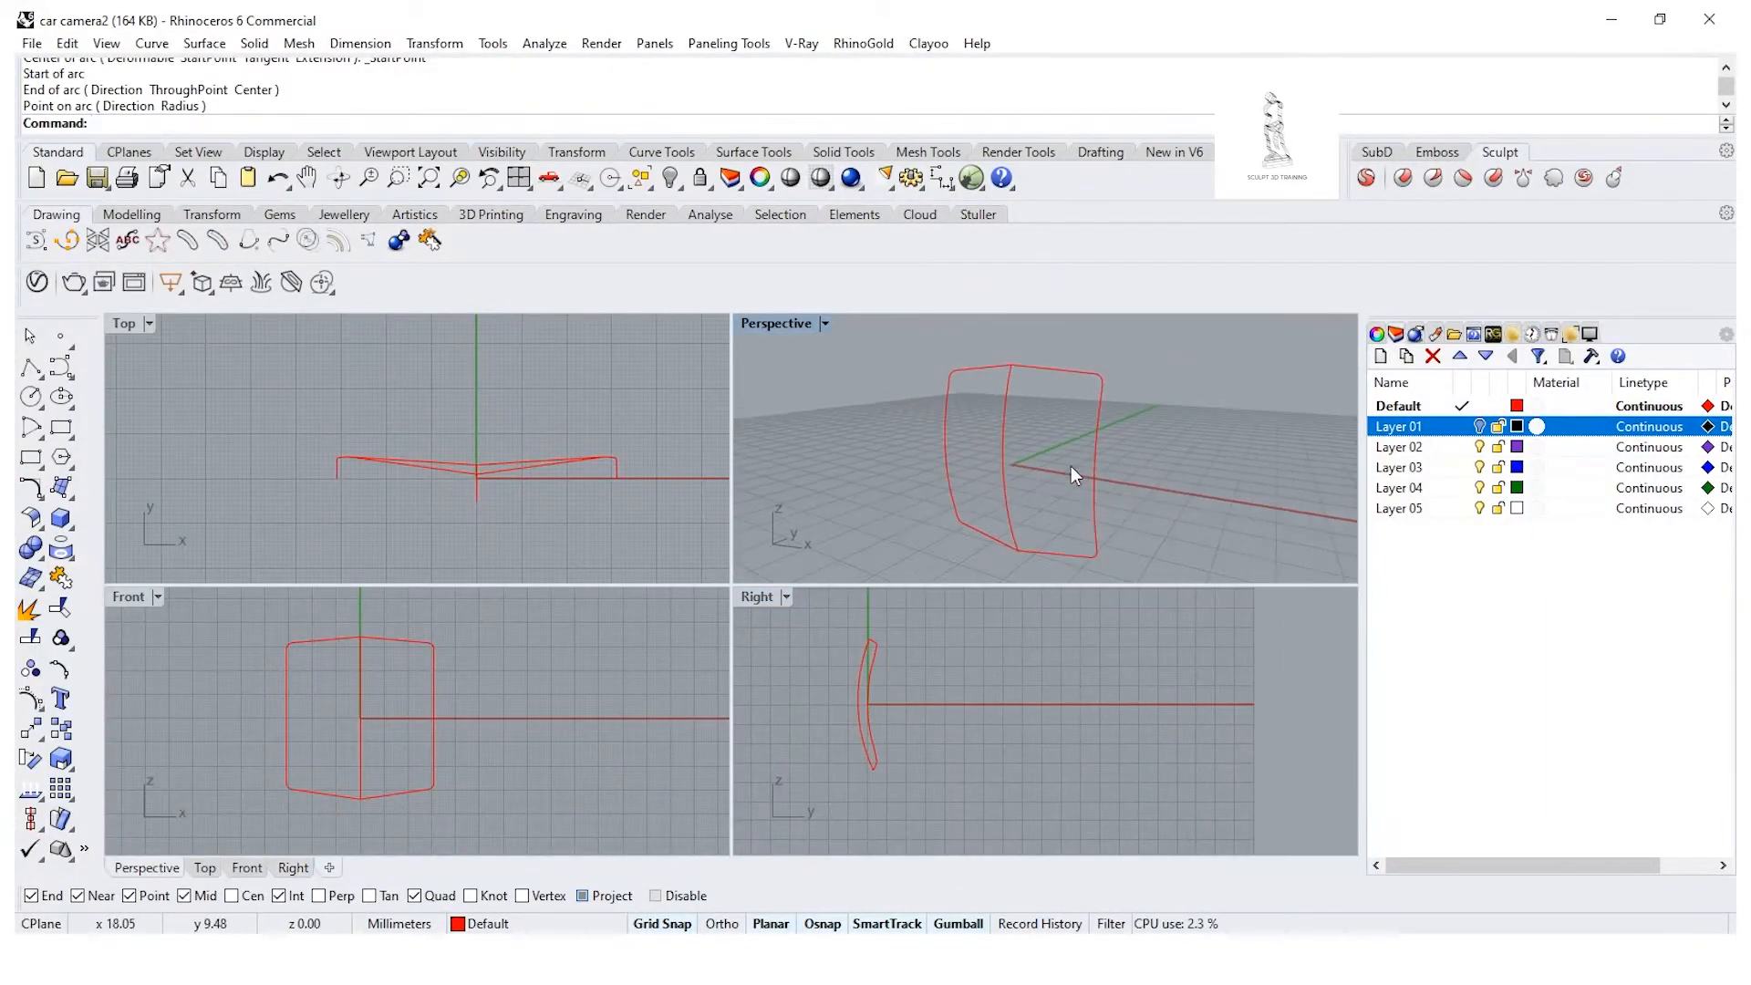
Step: Build a Patch surface from the closed rim curve and the middle arc, with the surface U spans set to 50
{"action": "left_click_drag", "start_coordinate": [1140, 546], "coordinate": [929, 418]}
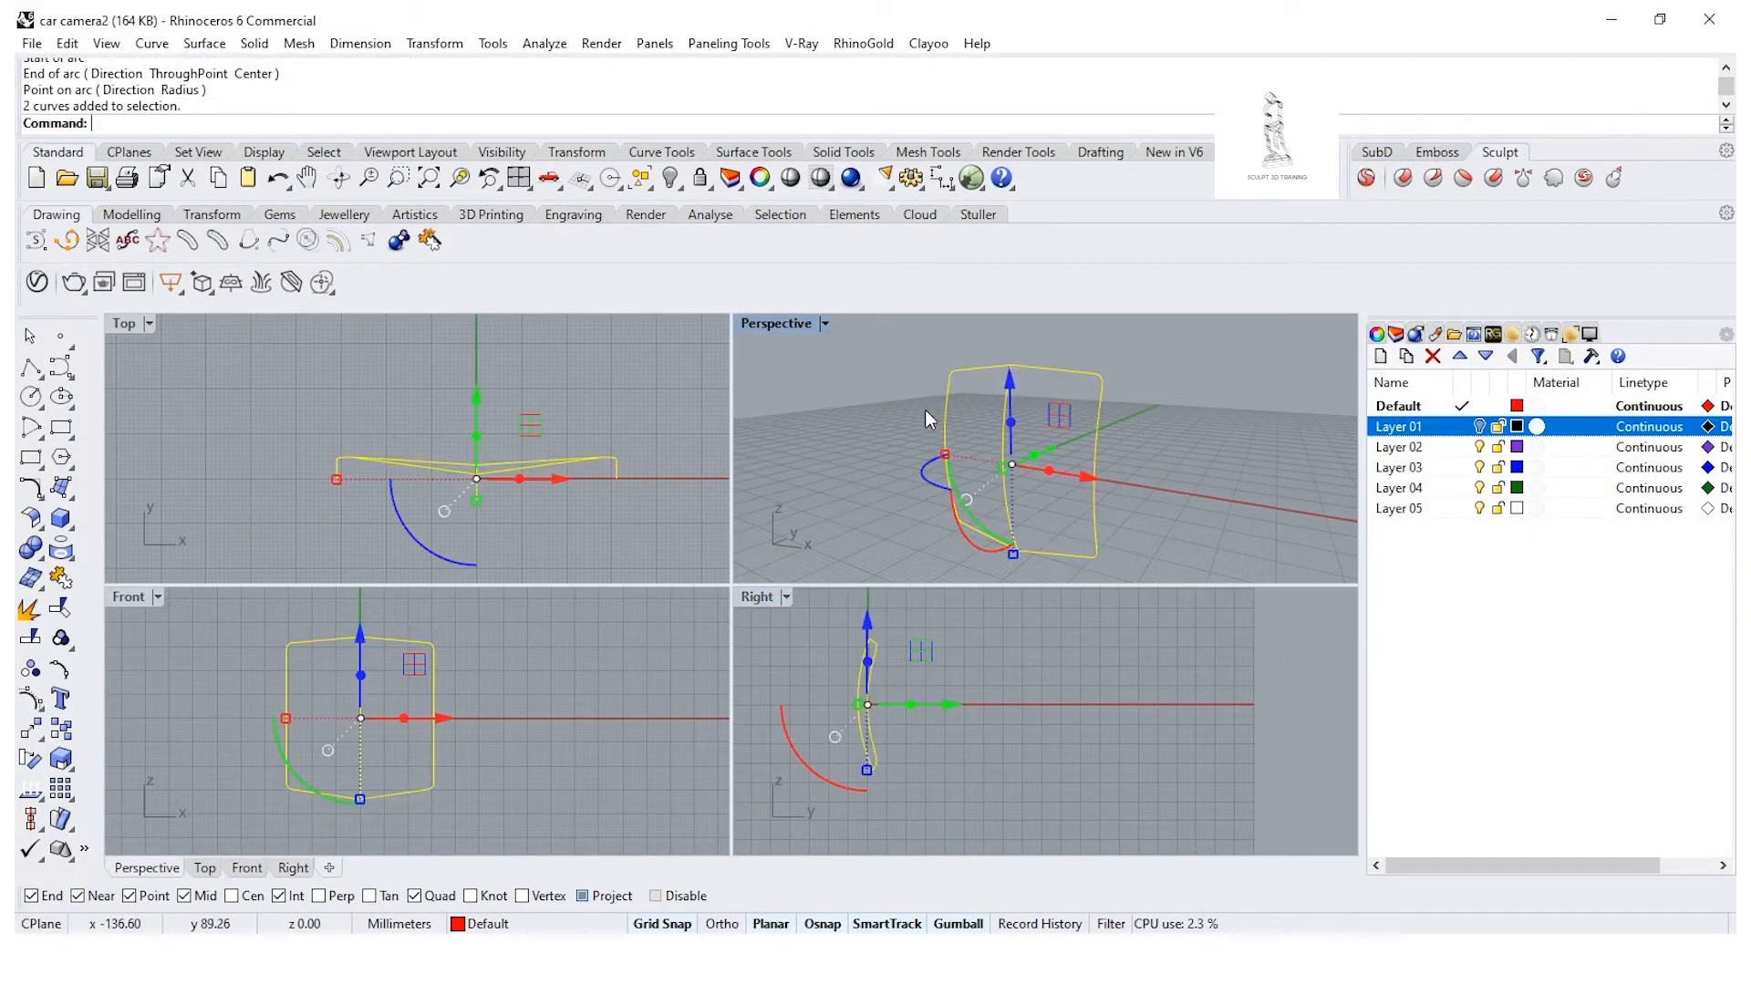
{"action": "left_click", "coordinate": [170, 513]}
{"action": "left_click", "coordinate": [386, 644]}
{"action": "key", "text": "Escape"}
{"action": "key", "text": "Escape"}
{"action": "left_click_drag", "start_coordinate": [492, 743], "coordinate": [228, 658]}
{"action": "left_click", "coordinate": [73, 496]}
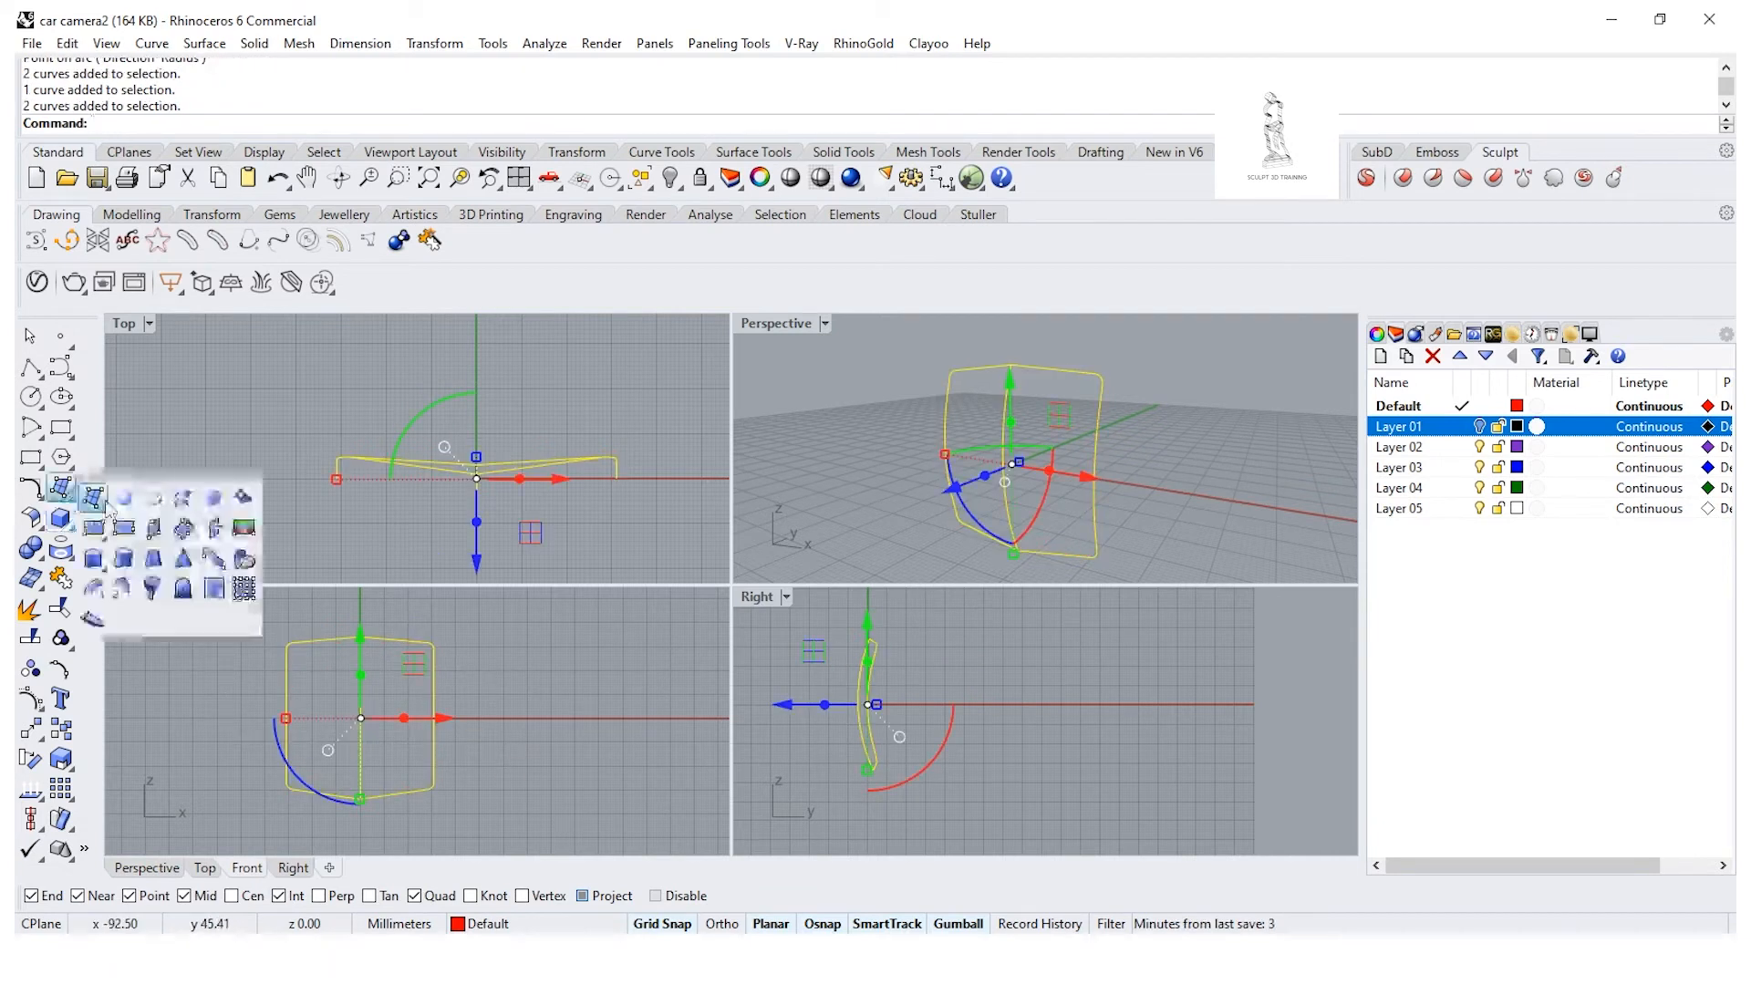
{"action": "left_click", "coordinate": [243, 500]}
{"action": "left_click", "coordinate": [707, 752]}
{"action": "right_click_drag", "start_coordinate": [1055, 418], "coordinate": [1030, 488]}
{"action": "scroll", "coordinate": [1108, 438], "scroll_direction": "up", "scroll_amount": 4}
{"action": "left_click_drag", "start_coordinate": [699, 448], "coordinate": [594, 448]}
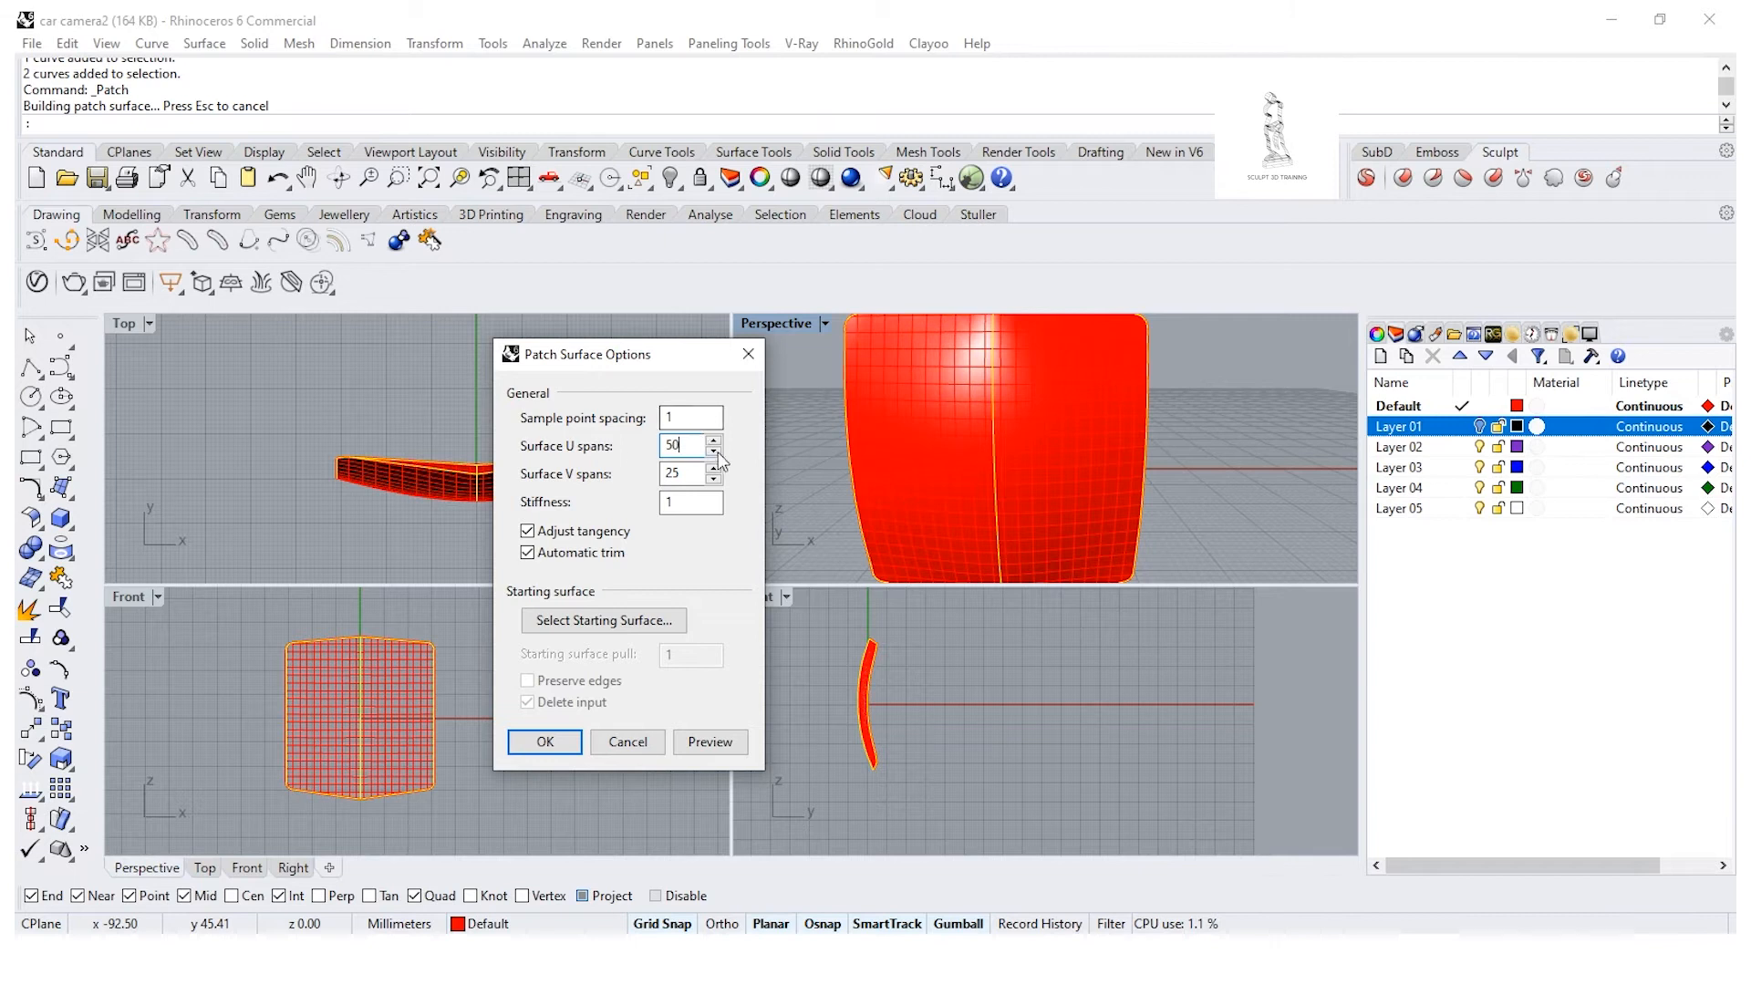
{"action": "left_click", "coordinate": [707, 742]}
{"action": "left_click", "coordinate": [546, 748]}
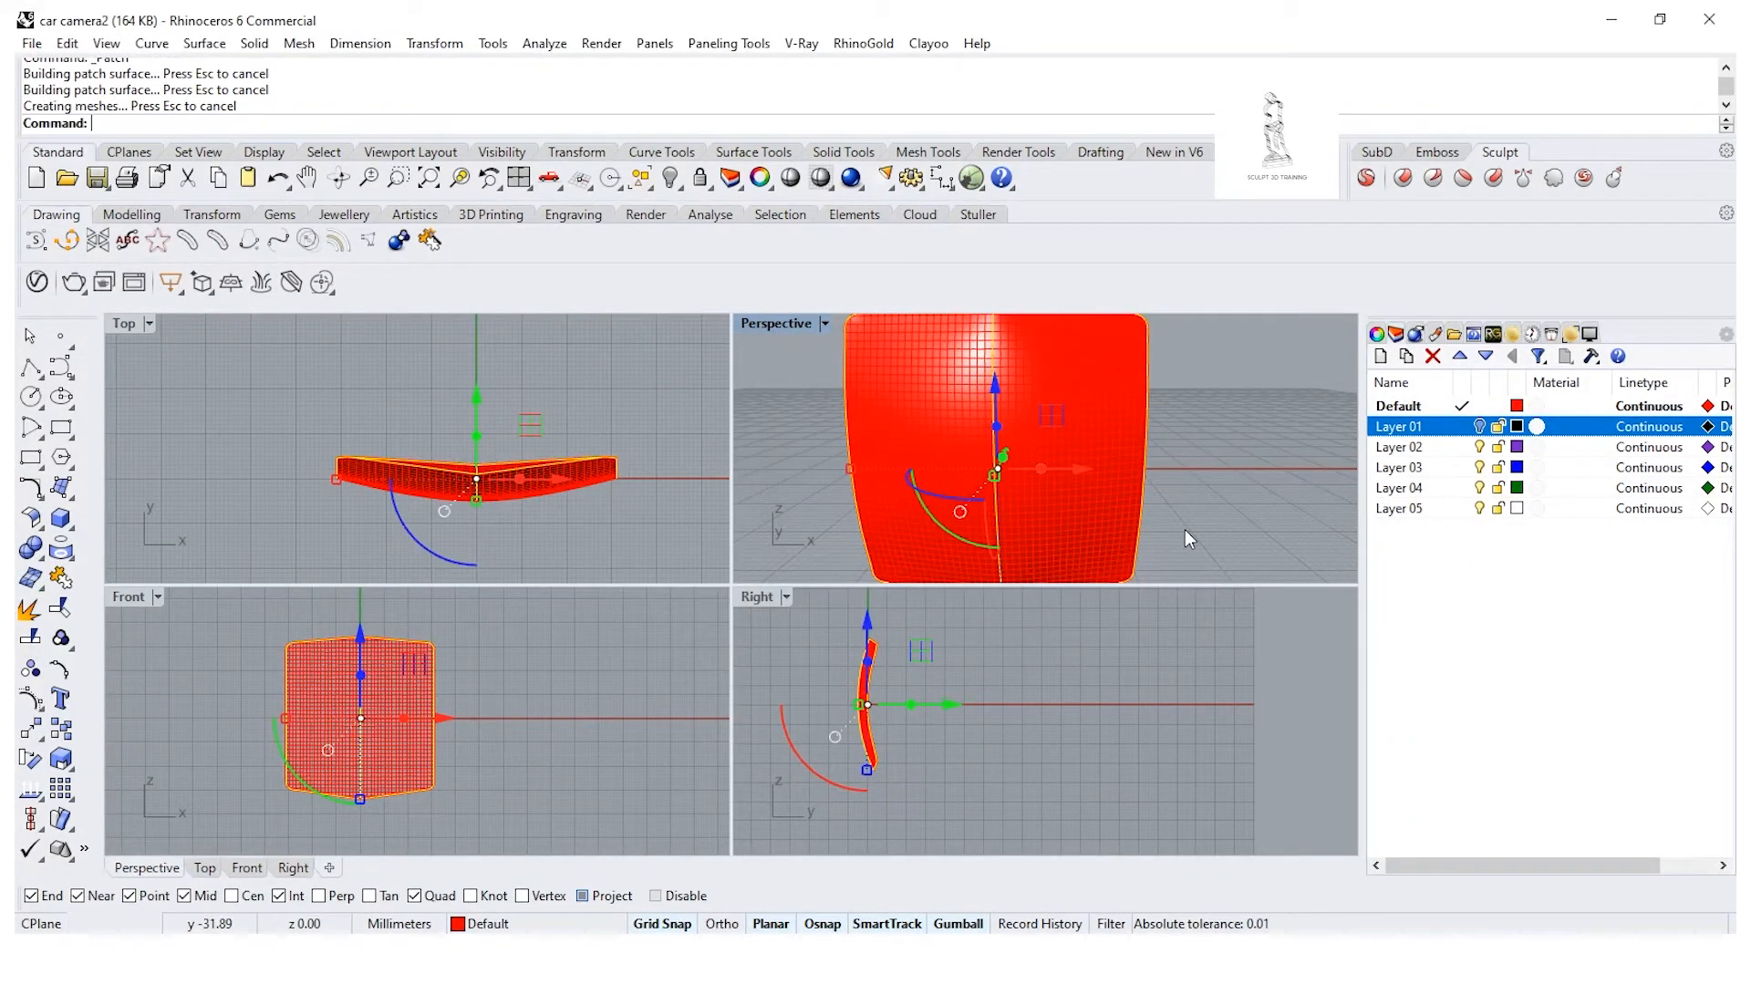
Step: Move the new patch surface to Layer 02
{"action": "left_click", "coordinate": [1074, 472]}
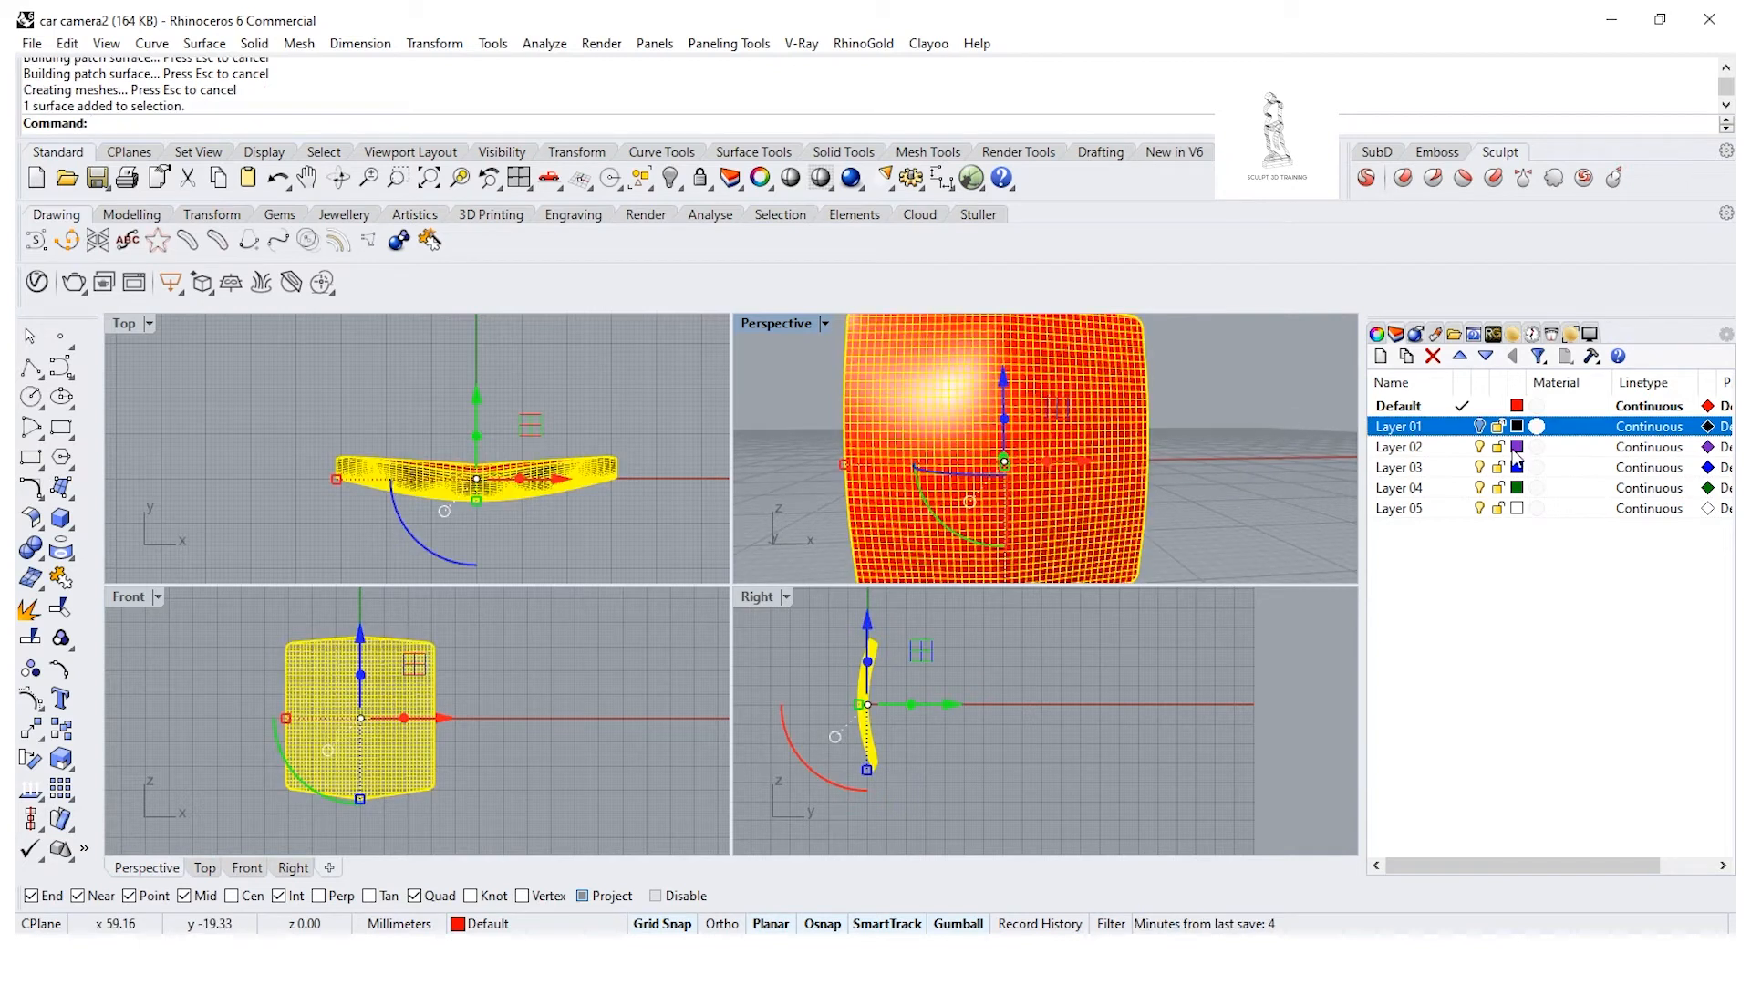
{"action": "right_click", "coordinate": [1456, 445]}
{"action": "left_click", "coordinate": [1514, 815]}
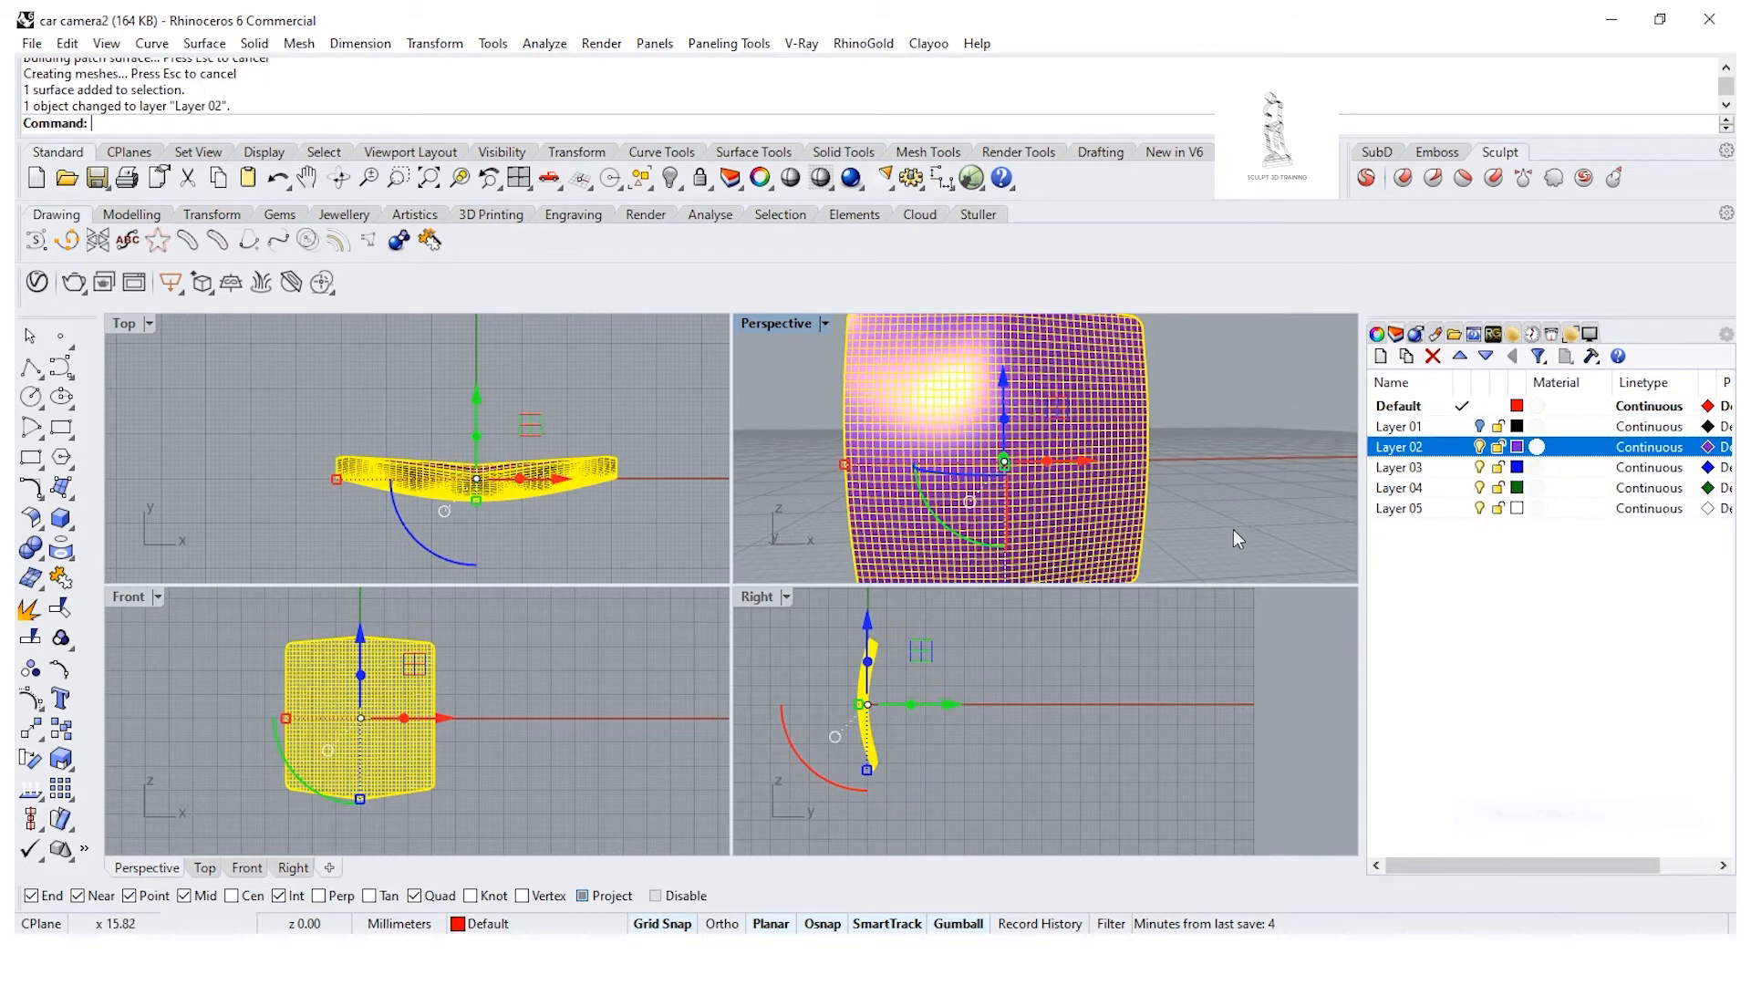
{"action": "left_click", "coordinate": [1233, 536]}
Step: Turn off the surface isocurve display for the patch surface
{"action": "left_click", "coordinate": [1092, 462]}
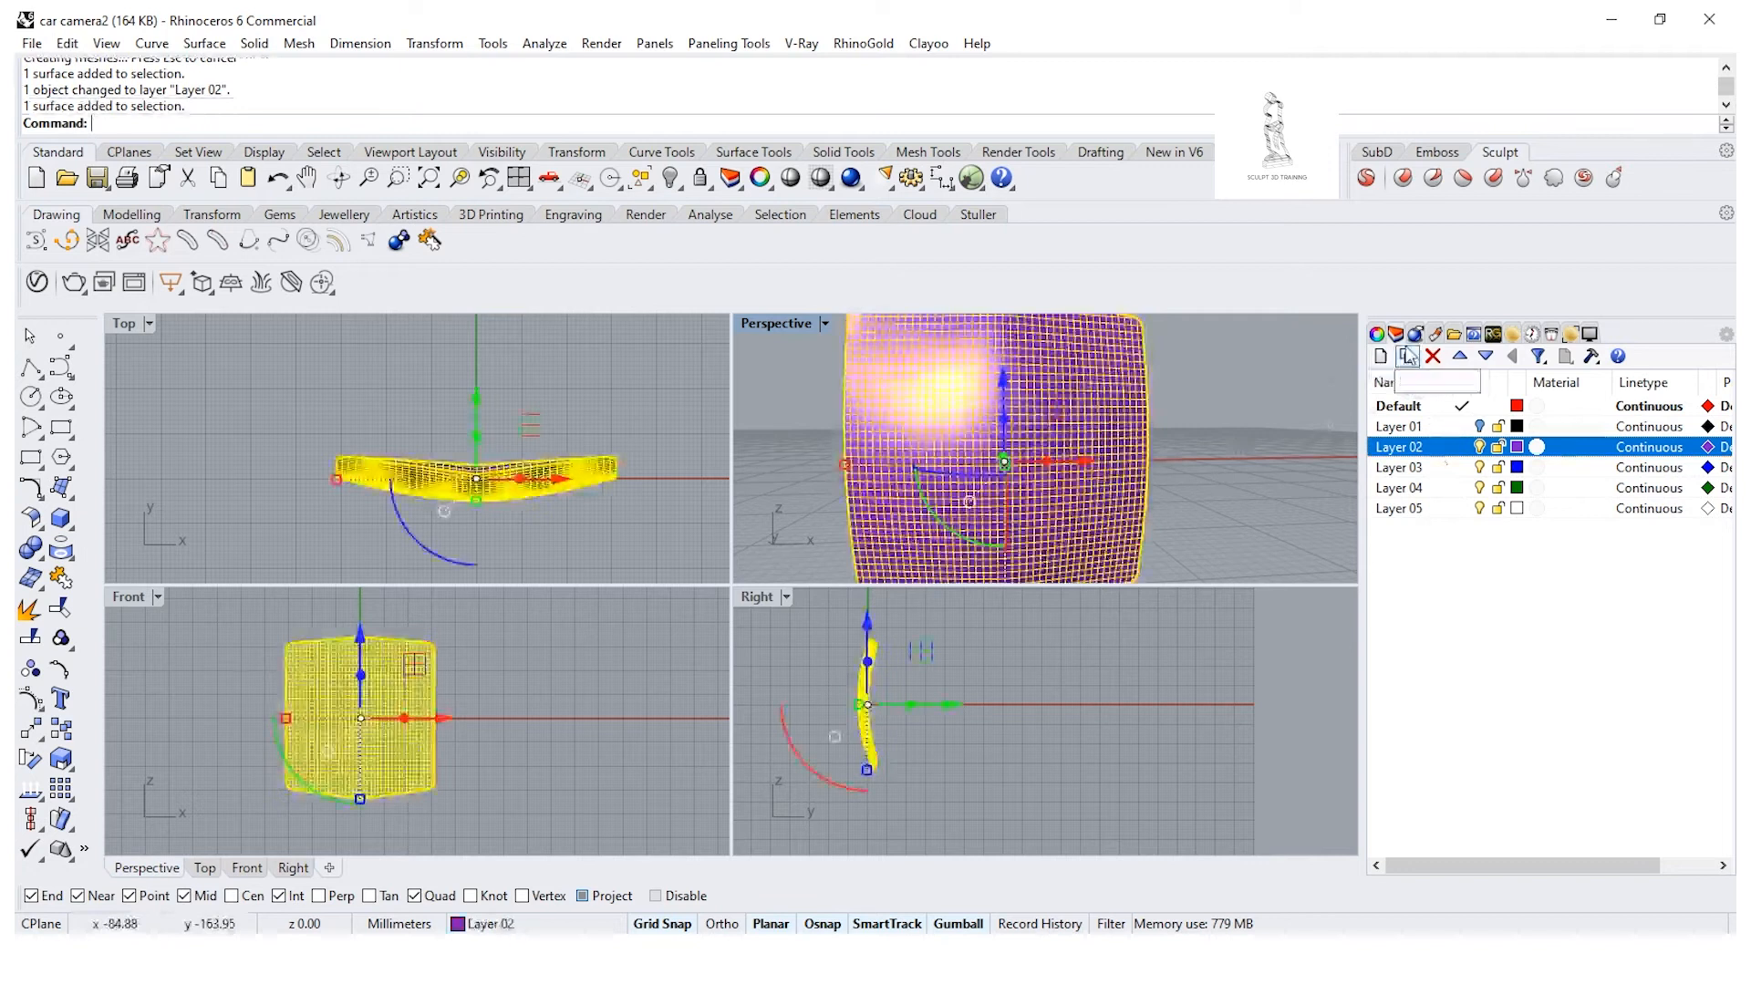
{"action": "left_click", "coordinate": [1376, 334]}
{"action": "left_click", "coordinate": [1550, 802]}
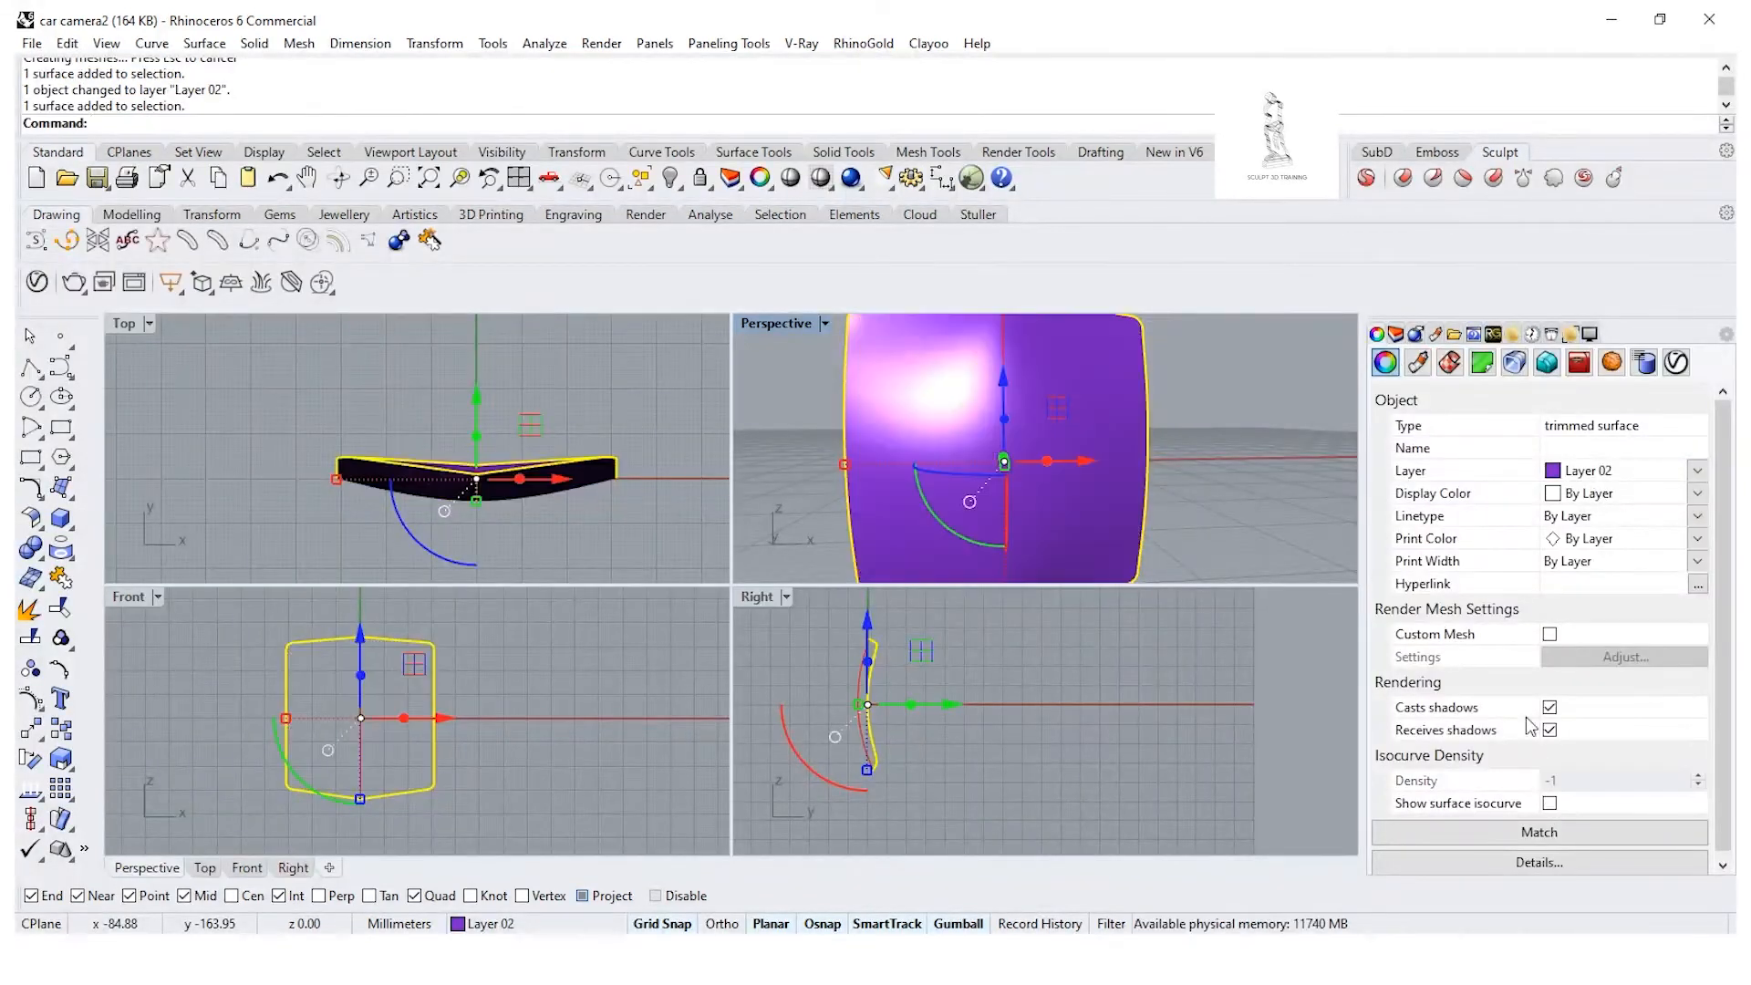
Step: Change Layer 02's colour from purple to a medium blue with hue 205, saturation 217 and value 157
{"action": "left_click", "coordinate": [1395, 335]}
{"action": "left_click", "coordinate": [1517, 446]}
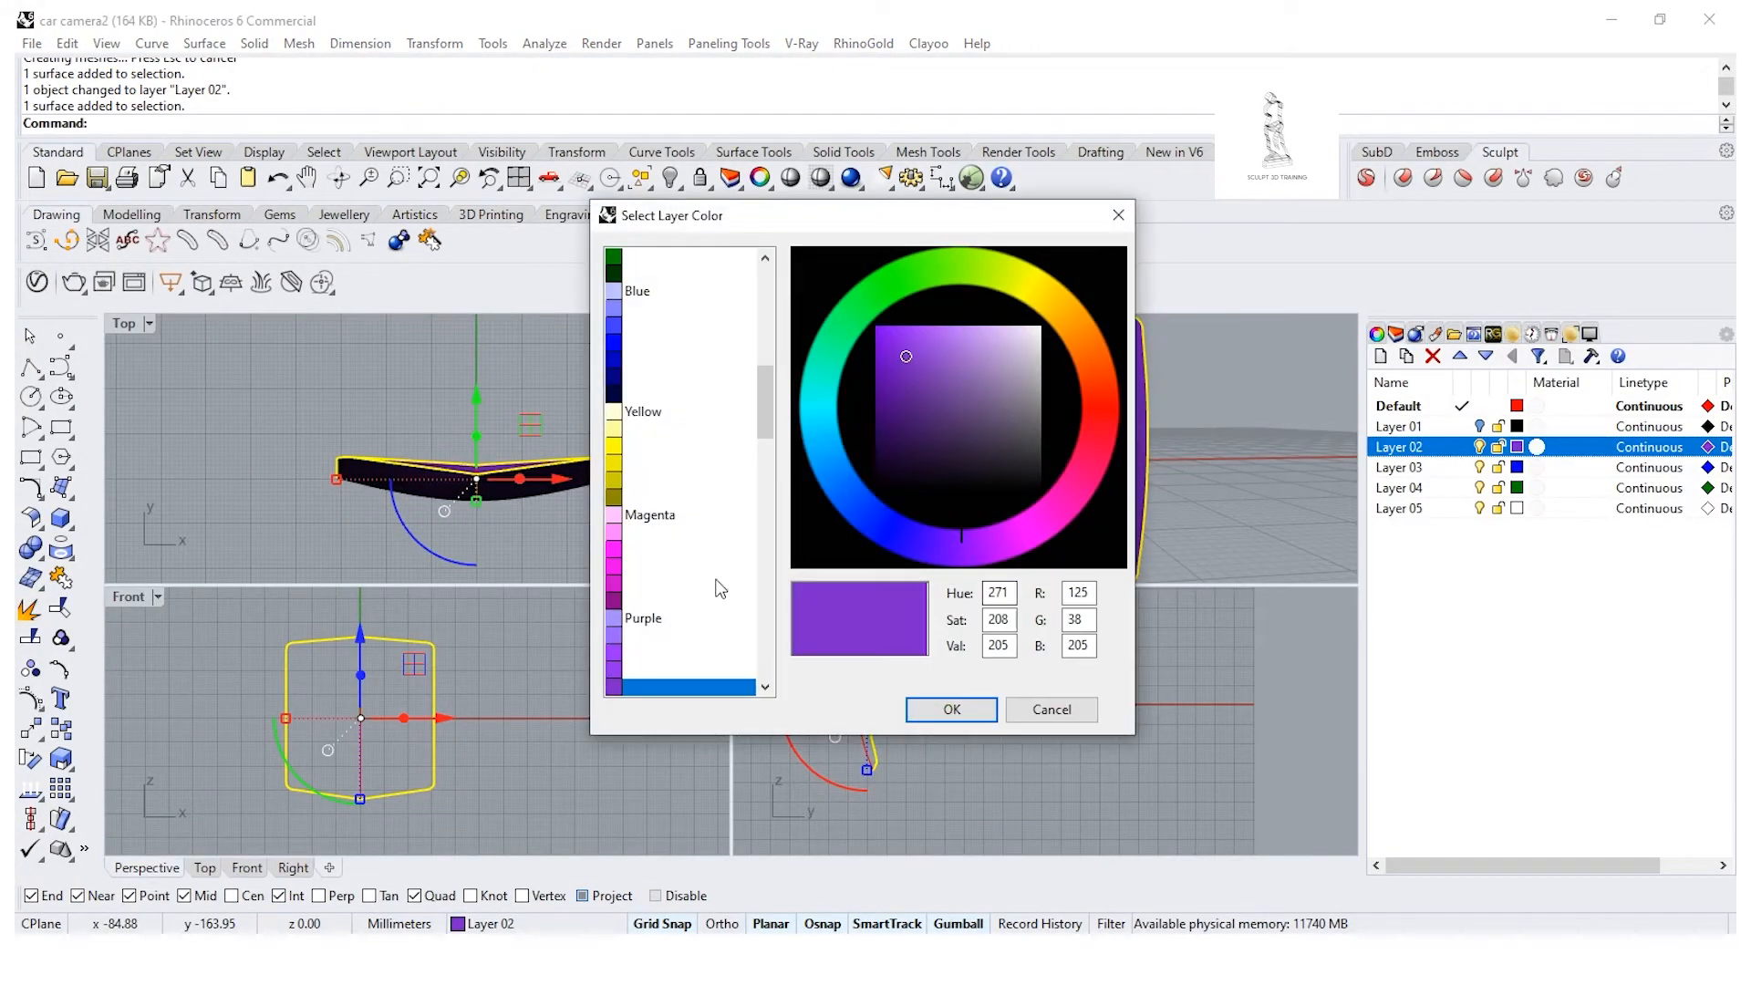
{"action": "scroll", "coordinate": [642, 420], "scroll_direction": "up", "scroll_amount": 3}
{"action": "scroll", "coordinate": [642, 421], "scroll_direction": "up", "scroll_amount": 6}
{"action": "left_click_drag", "start_coordinate": [840, 447], "coordinate": [840, 461]}
{"action": "left_click_drag", "start_coordinate": [931, 421], "coordinate": [901, 381]}
{"action": "left_click", "coordinate": [951, 710]}
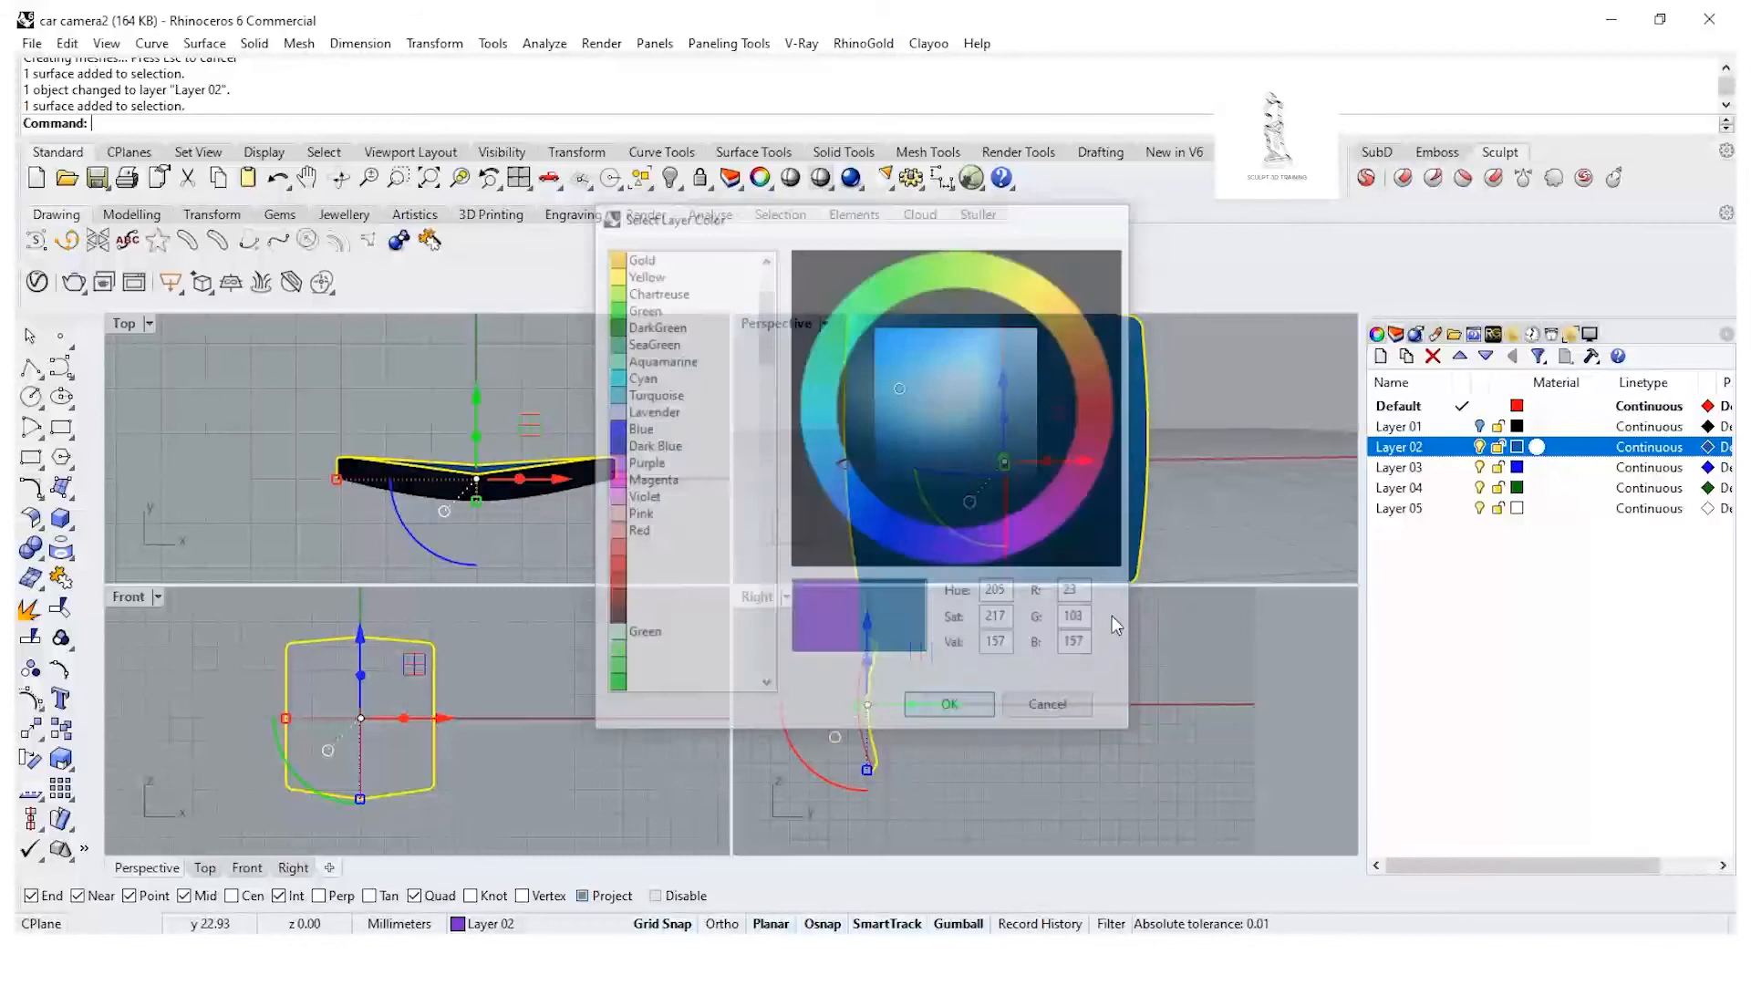
Step: Make Layer 02 the current layer and hide the Default layer with the construction curves
{"action": "right_click_drag", "start_coordinate": [1179, 494], "coordinate": [1479, 449]}
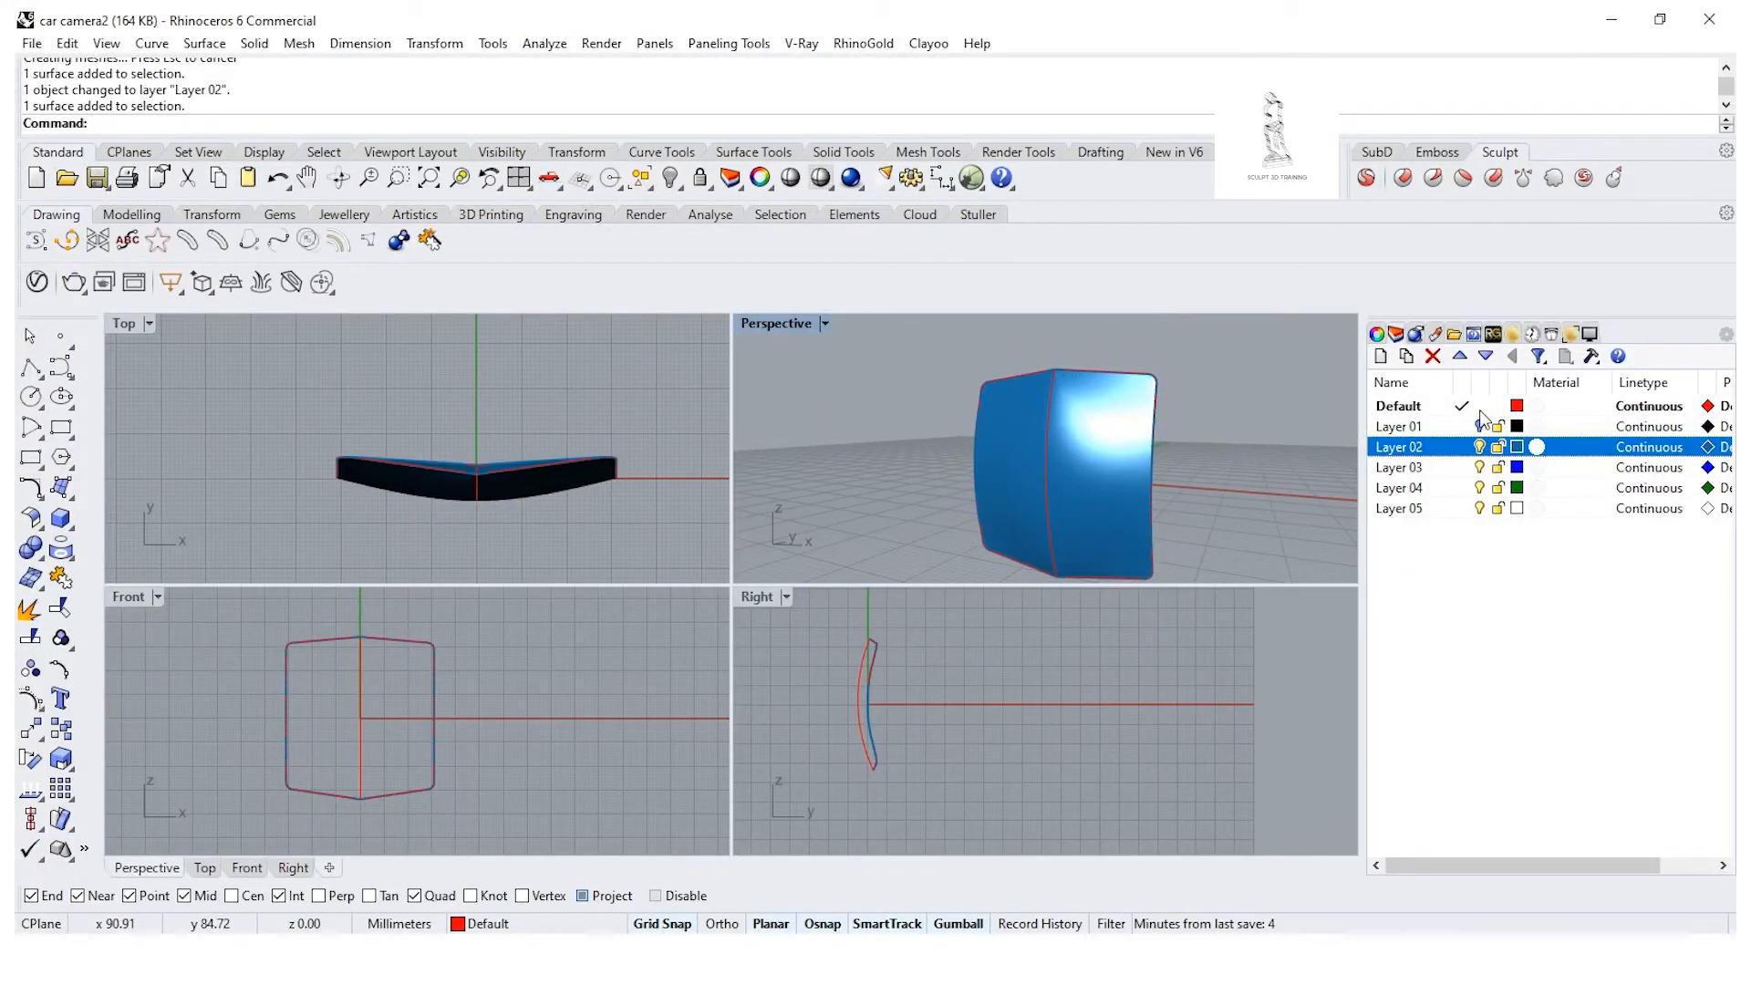
{"action": "left_click", "coordinate": [1462, 447]}
{"action": "right_click_drag", "start_coordinate": [1140, 456], "coordinate": [1088, 497]}
Step: Show Layer 01 and join the blue front surface to the camera body
{"action": "left_click", "coordinate": [1480, 426]}
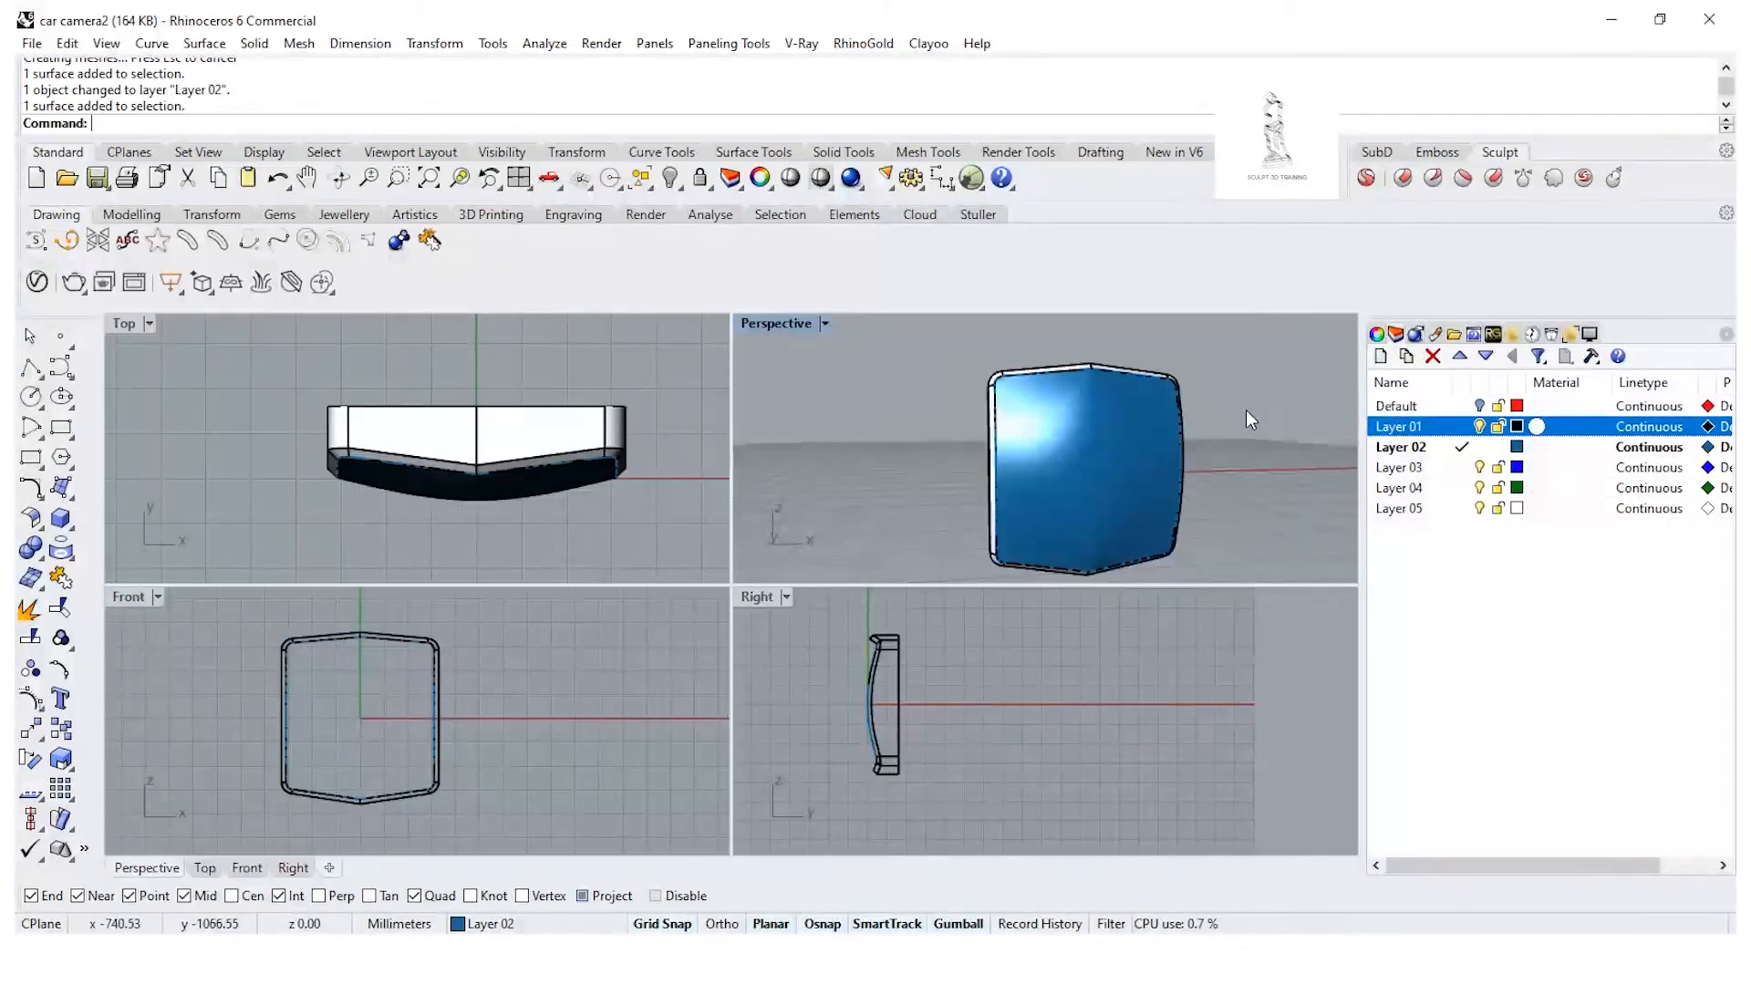
{"action": "left_click", "coordinate": [1070, 419]}
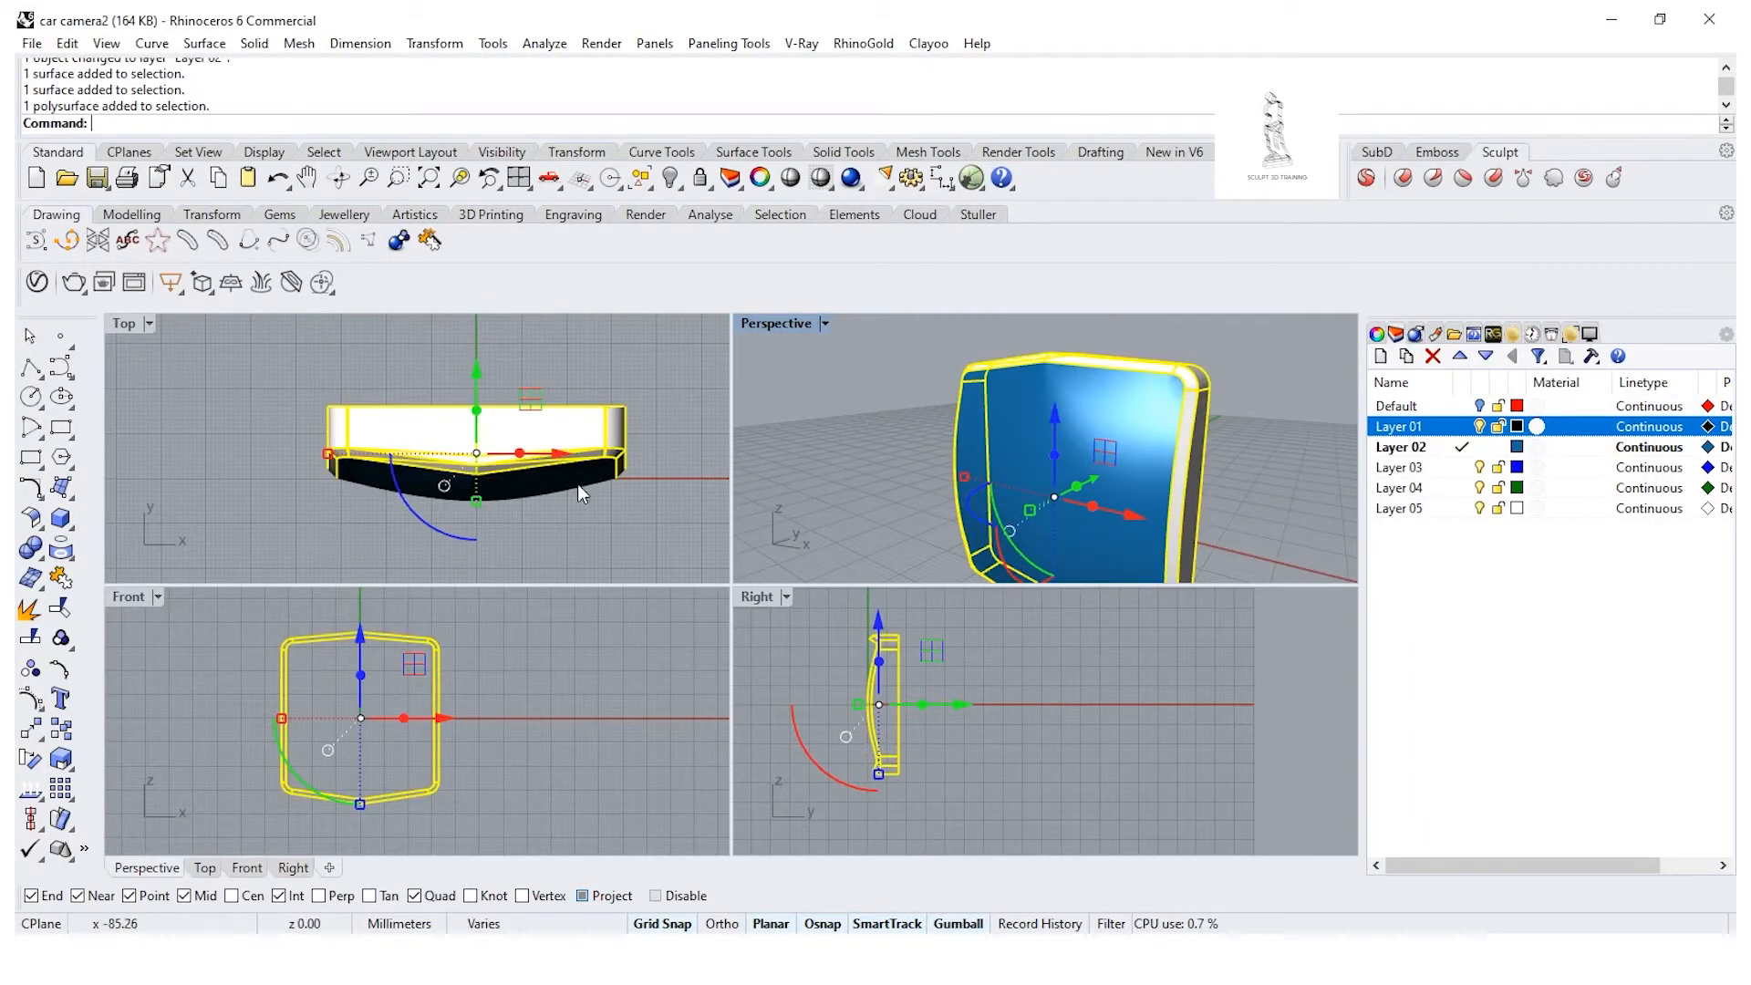
{"action": "left_click", "coordinate": [61, 577]}
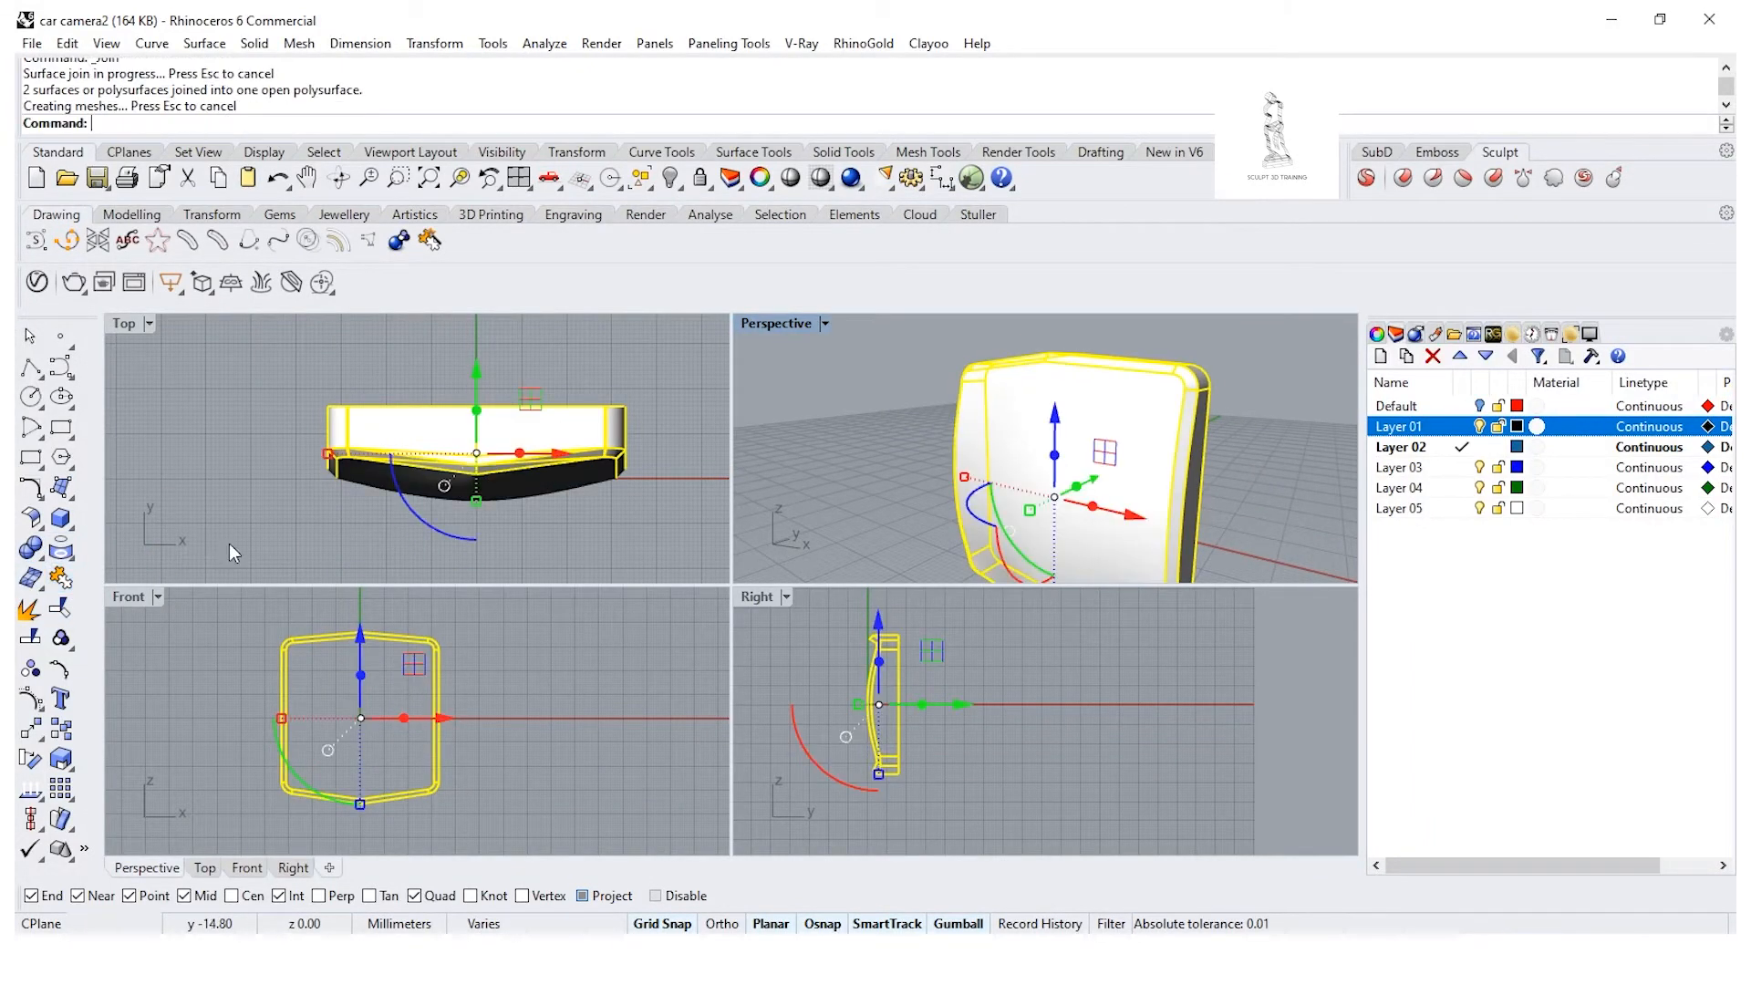
Step: Inspect the joined camera body's surface flow with a brushed gold environment map analysis
{"action": "left_click", "coordinate": [1121, 451]}
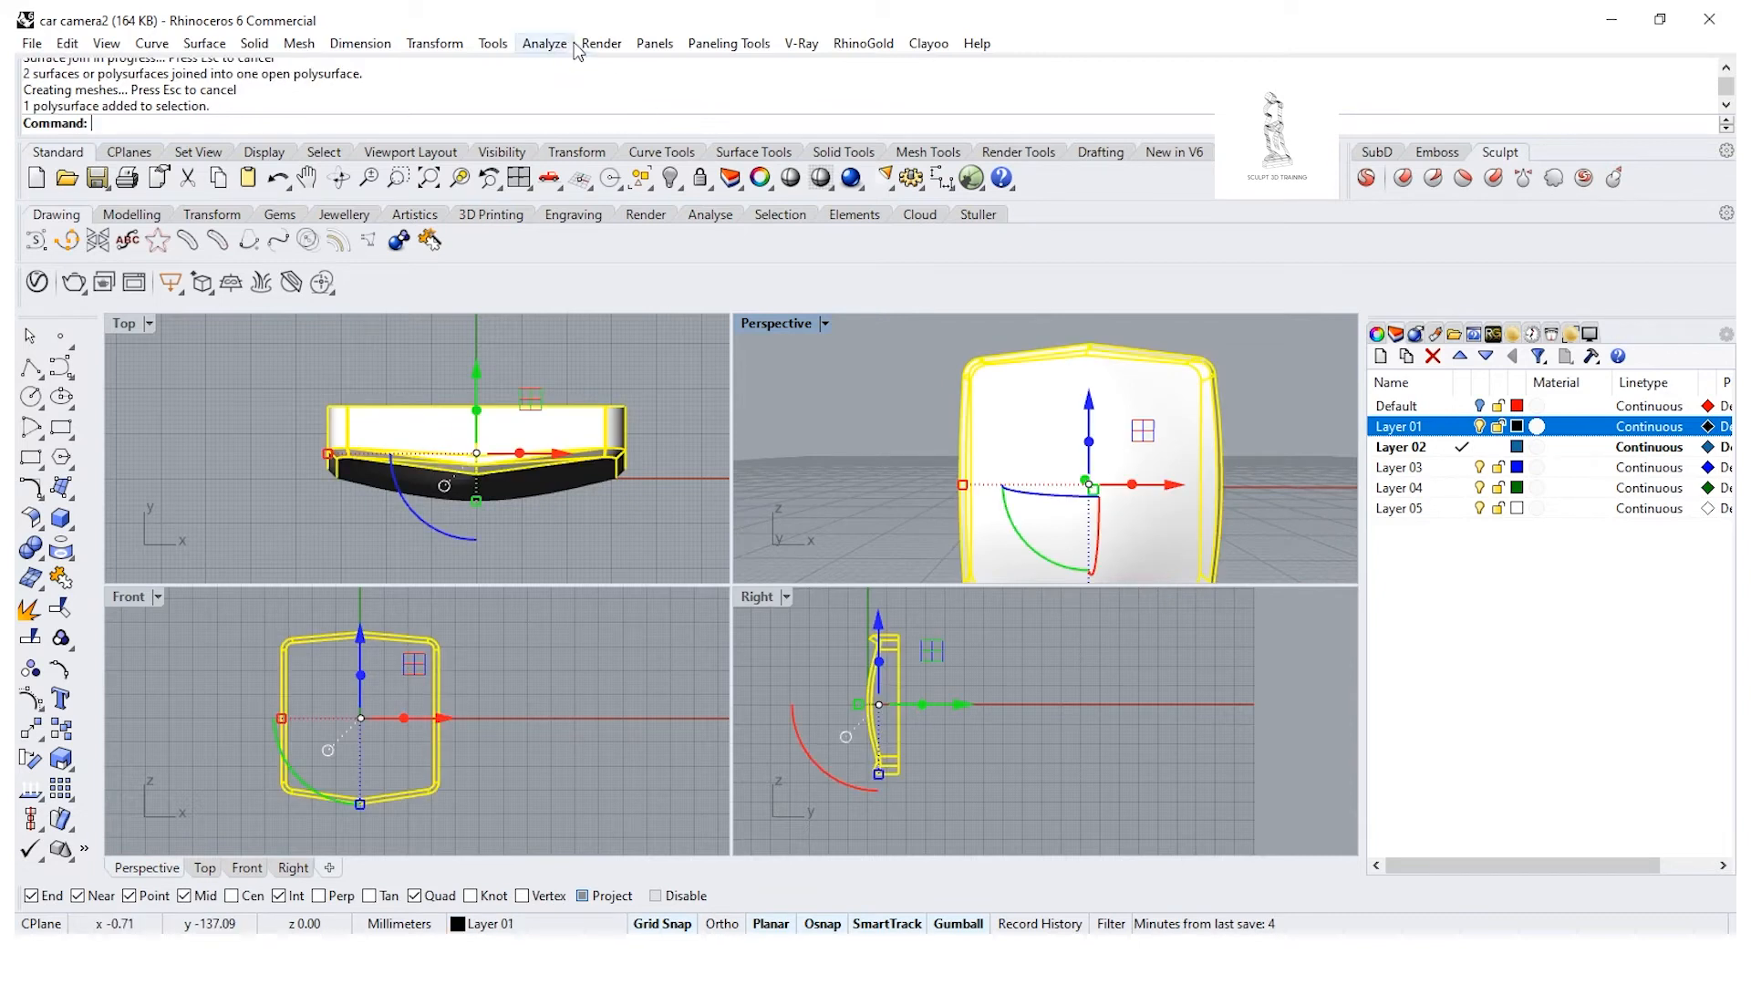
{"action": "left_click", "coordinate": [544, 43]}
{"action": "mouse_move", "coordinate": [556, 113]}
{"action": "left_click", "coordinate": [786, 162]}
{"action": "mouse_move", "coordinate": [834, 441]}
{"action": "right_mouse_down"}
{"action": "mouse_move", "coordinate": [1114, 458]}
{"action": "mouse_move", "coordinate": [1098, 434]}
{"action": "mouse_move", "coordinate": [985, 442]}
{"action": "mouse_move", "coordinate": [907, 419]}
{"action": "mouse_move", "coordinate": [949, 501]}
{"action": "mouse_move", "coordinate": [1077, 476]}
{"action": "mouse_move", "coordinate": [1154, 493]}
{"action": "mouse_move", "coordinate": [1024, 493]}
{"action": "mouse_move", "coordinate": [975, 531]}
{"action": "mouse_move", "coordinate": [1047, 337]}
{"action": "mouse_move", "coordinate": [1056, 428]}
{"action": "mouse_move", "coordinate": [985, 417]}
{"action": "right_mouse_up"}
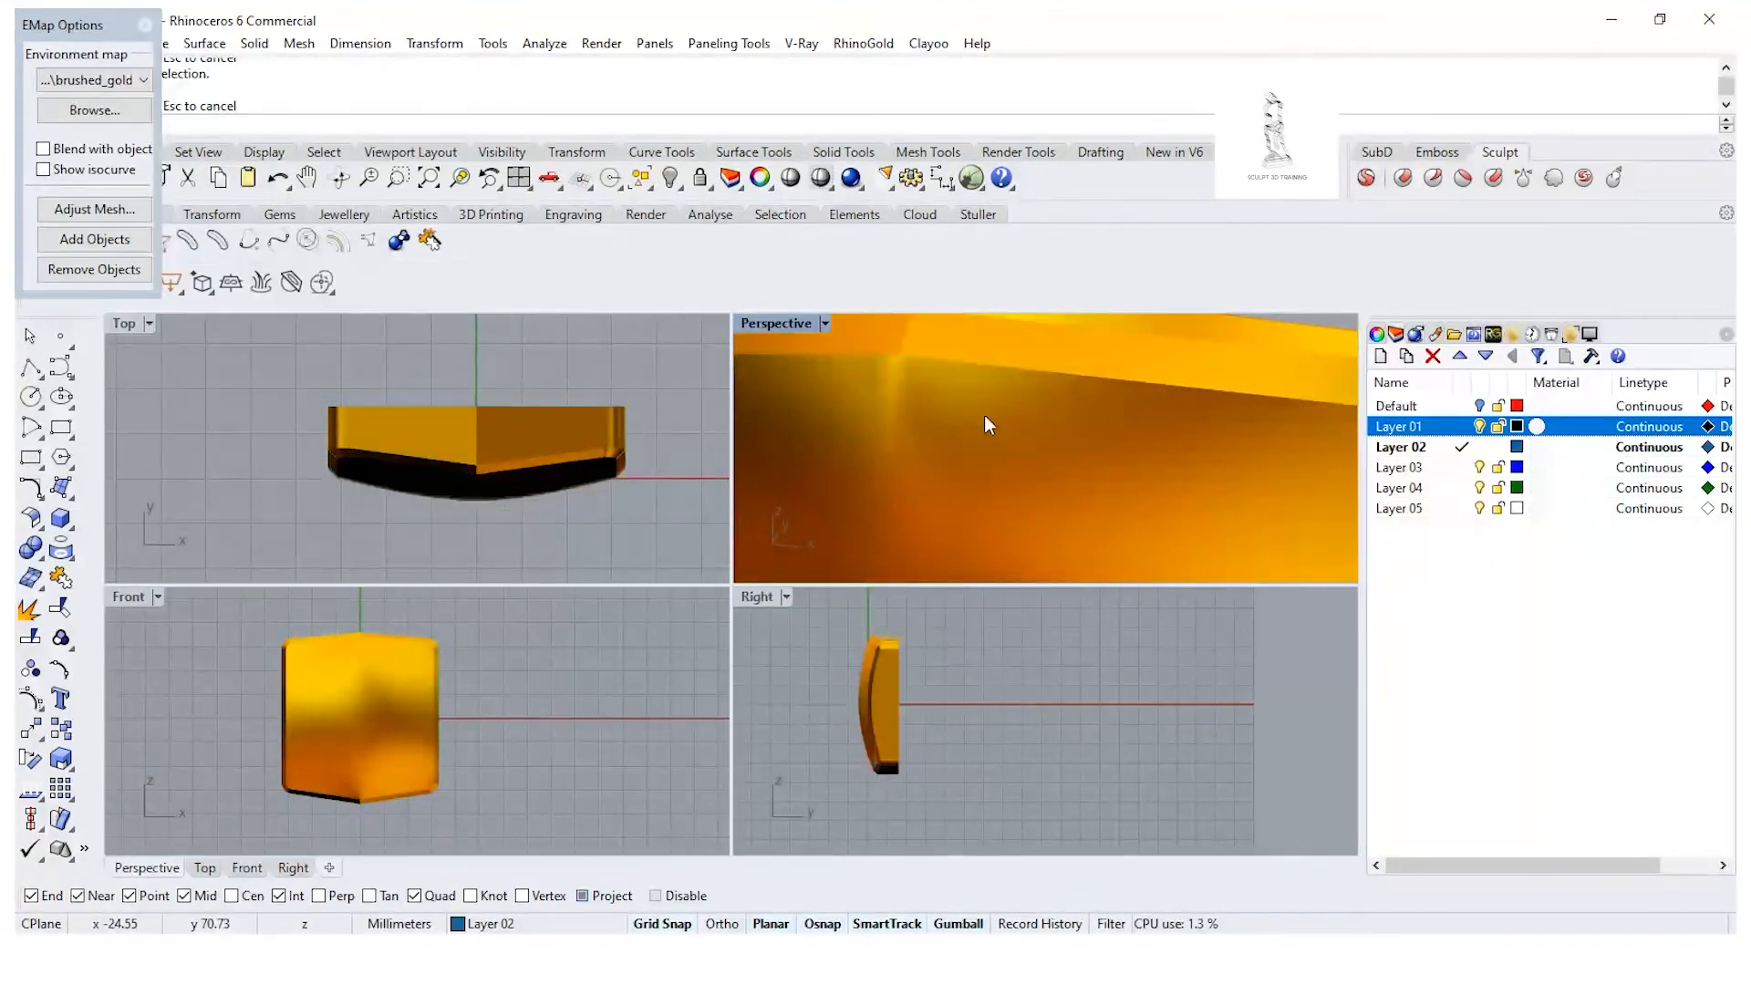
{"action": "scroll", "coordinate": [983, 414], "scroll_direction": "down", "scroll_amount": 4}
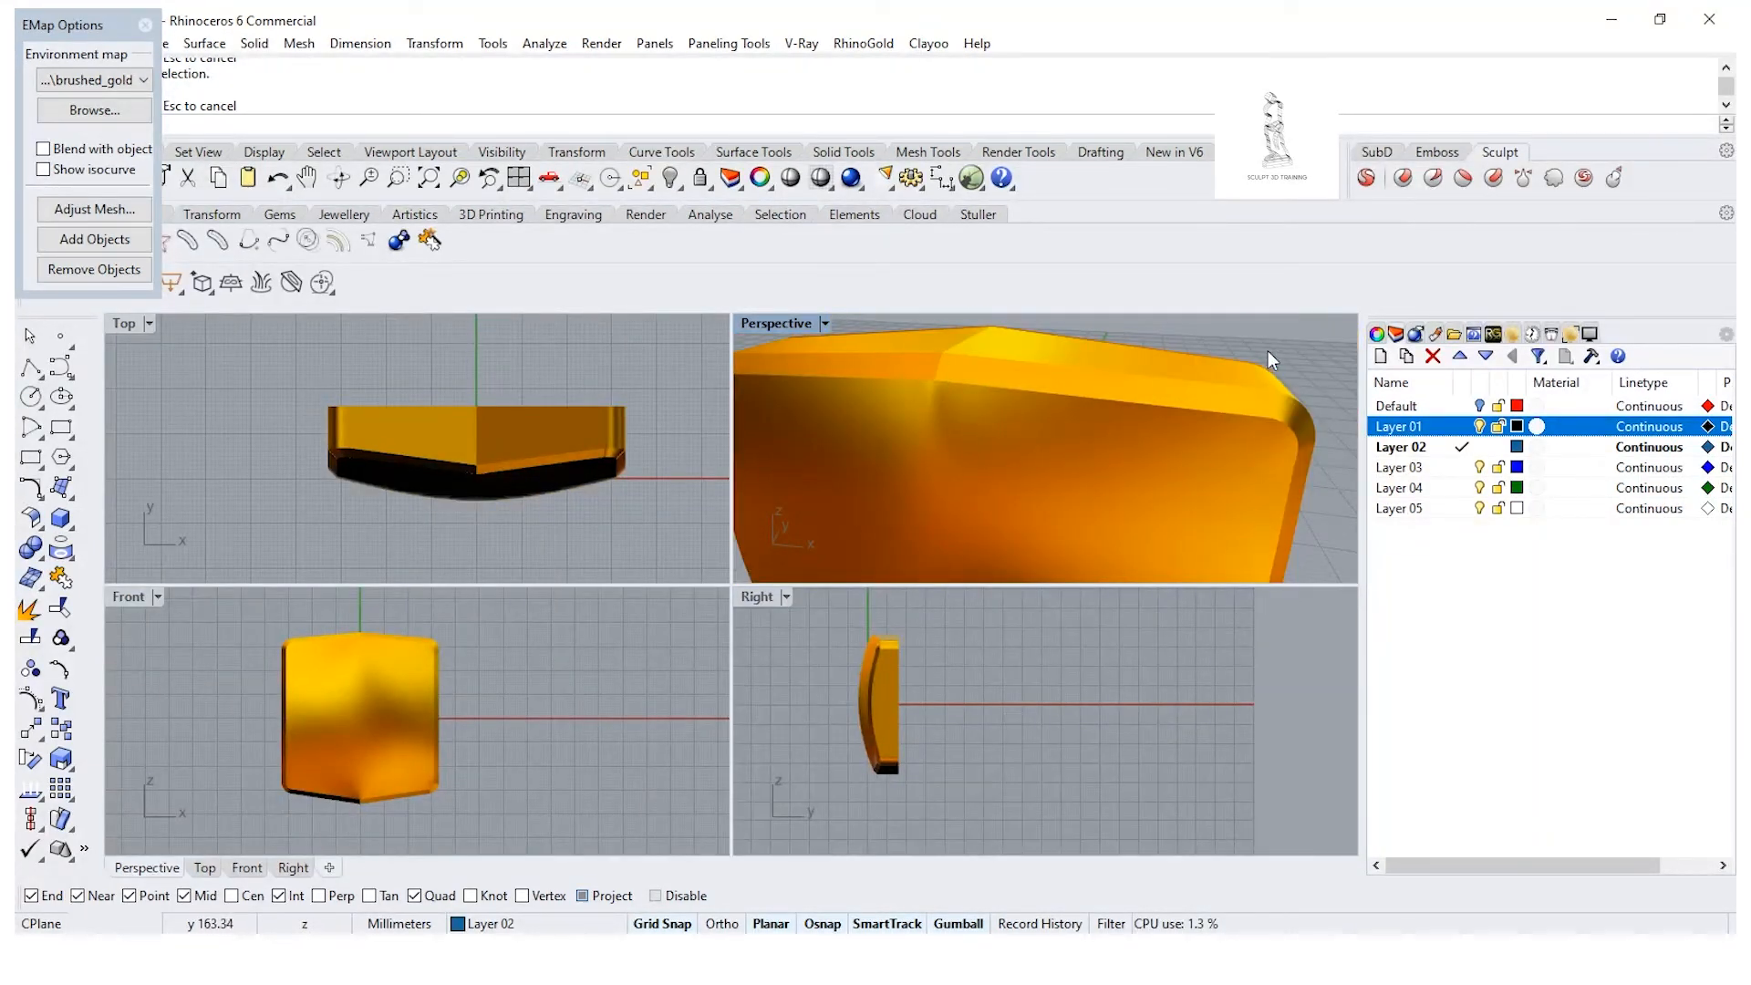
{"action": "left_click", "coordinate": [145, 25]}
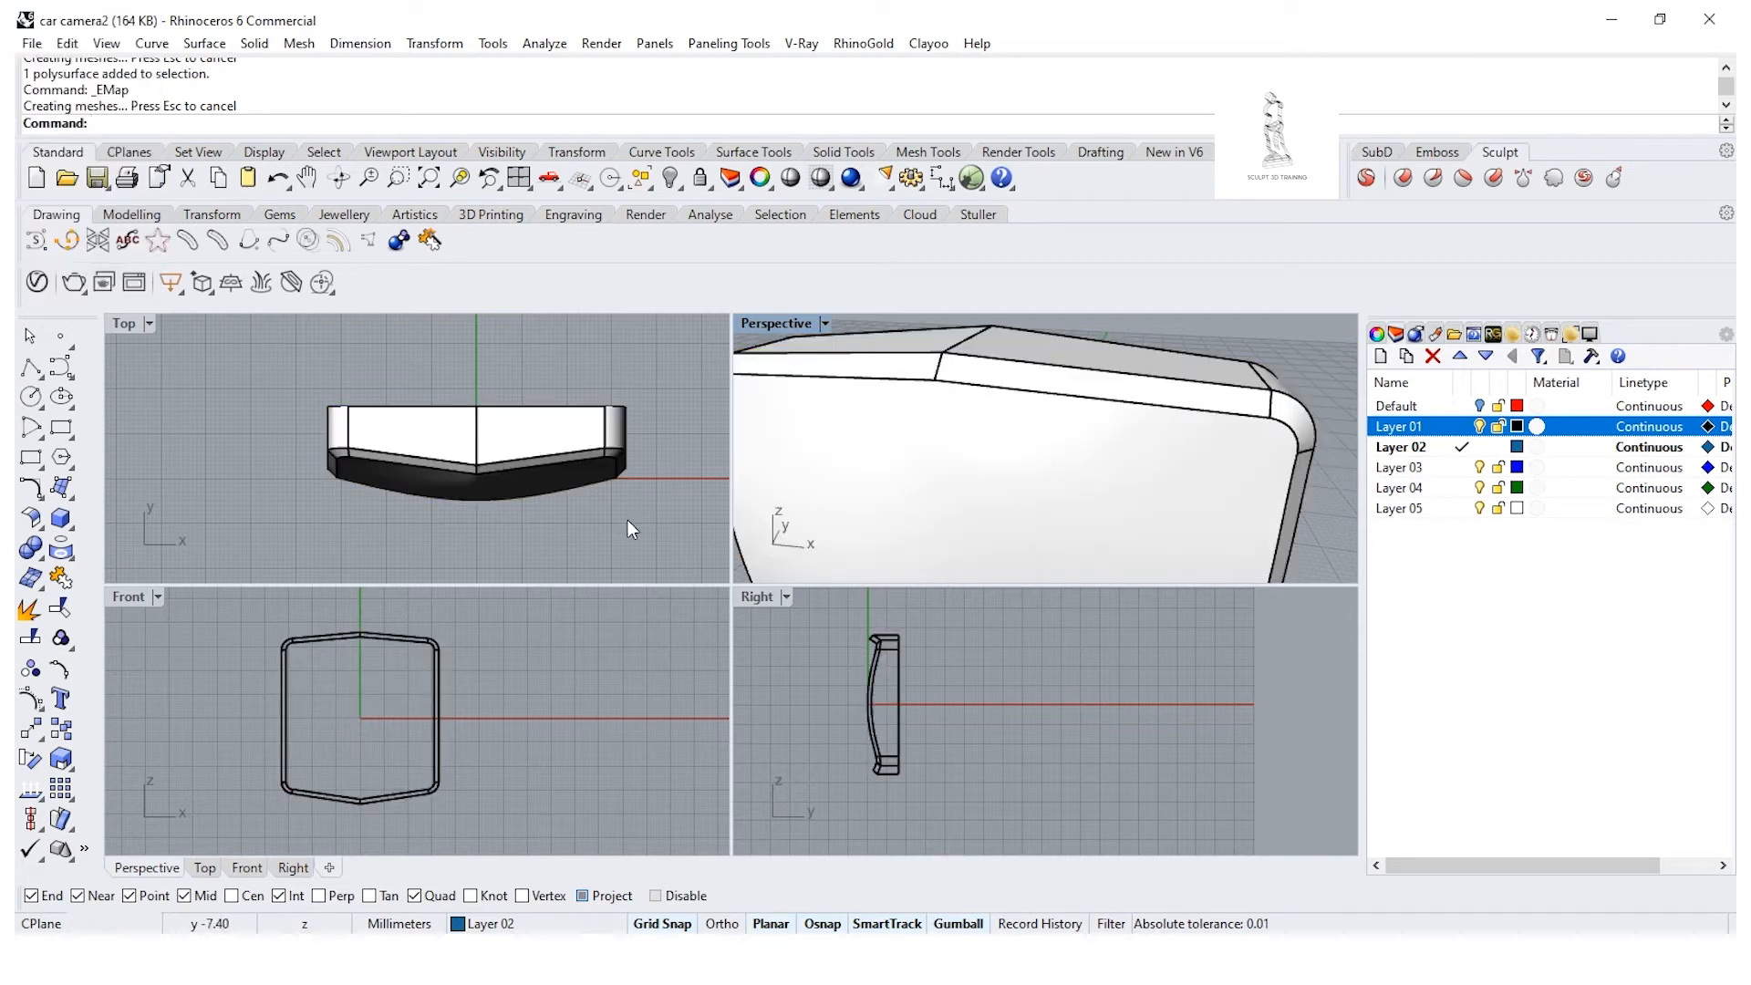
Step: Try a variable offset of the front face with all distances at 1 and move the offset surface beside the body
{"action": "right_click_drag", "start_coordinate": [1073, 467], "coordinate": [1004, 445]}
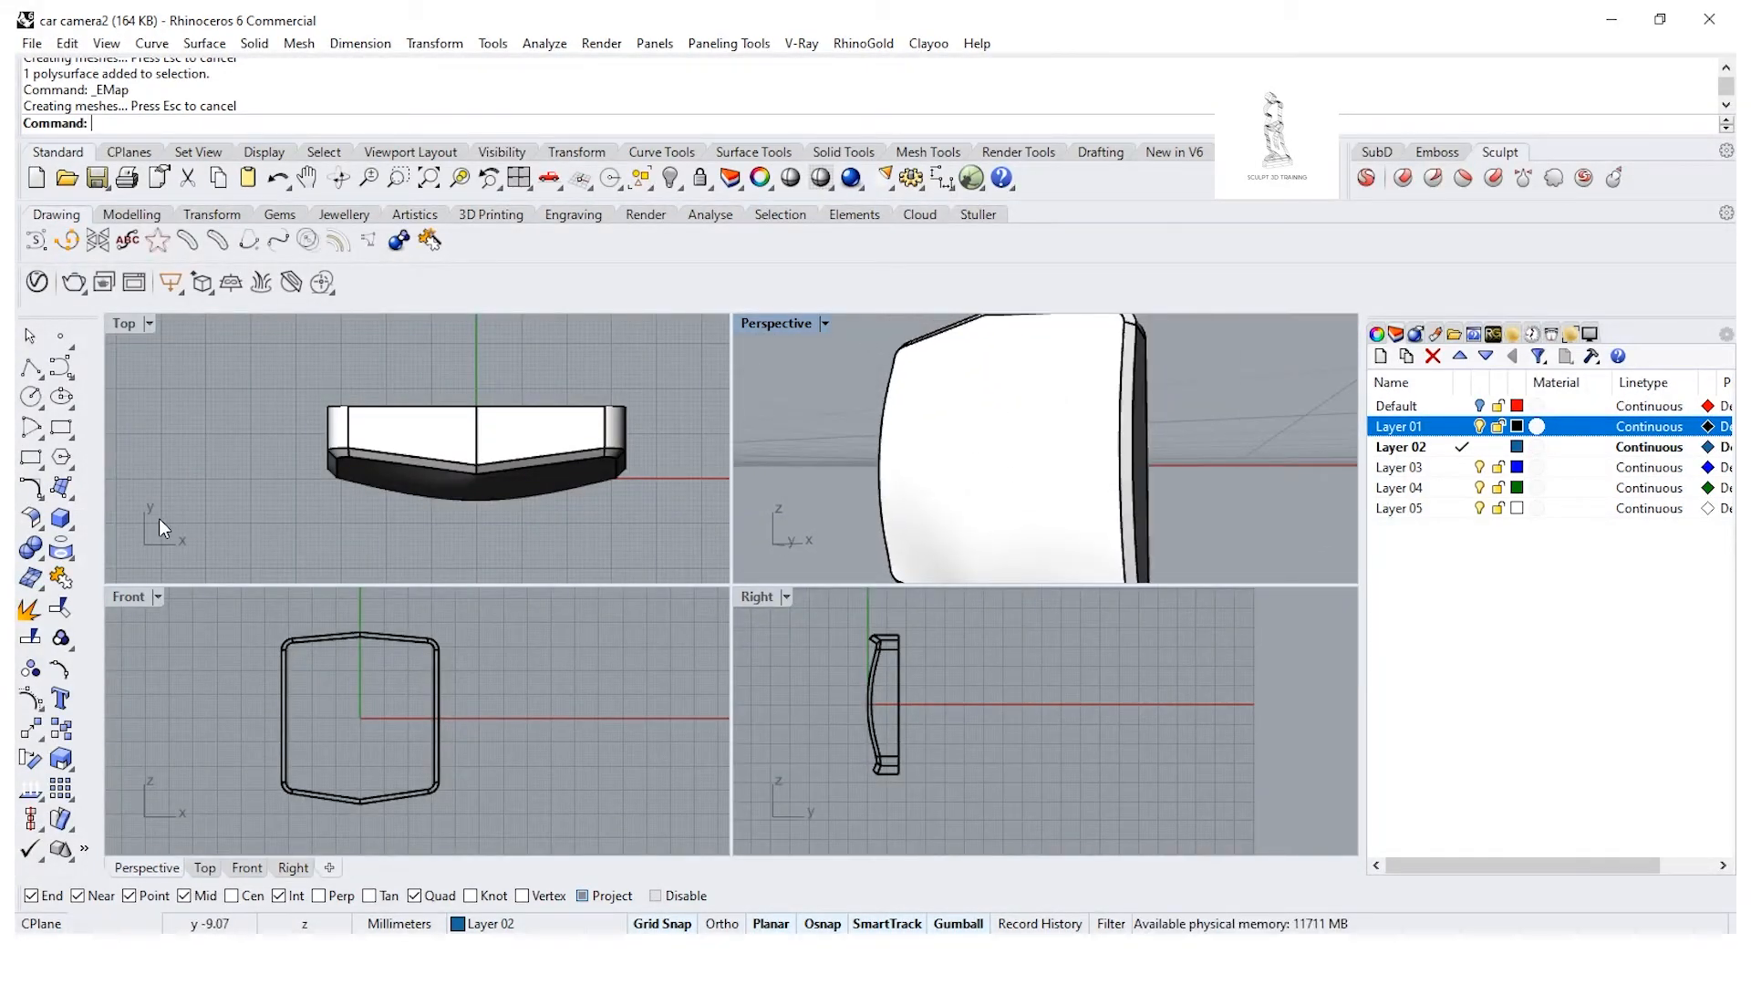
{"action": "left_click", "coordinate": [42, 528]}
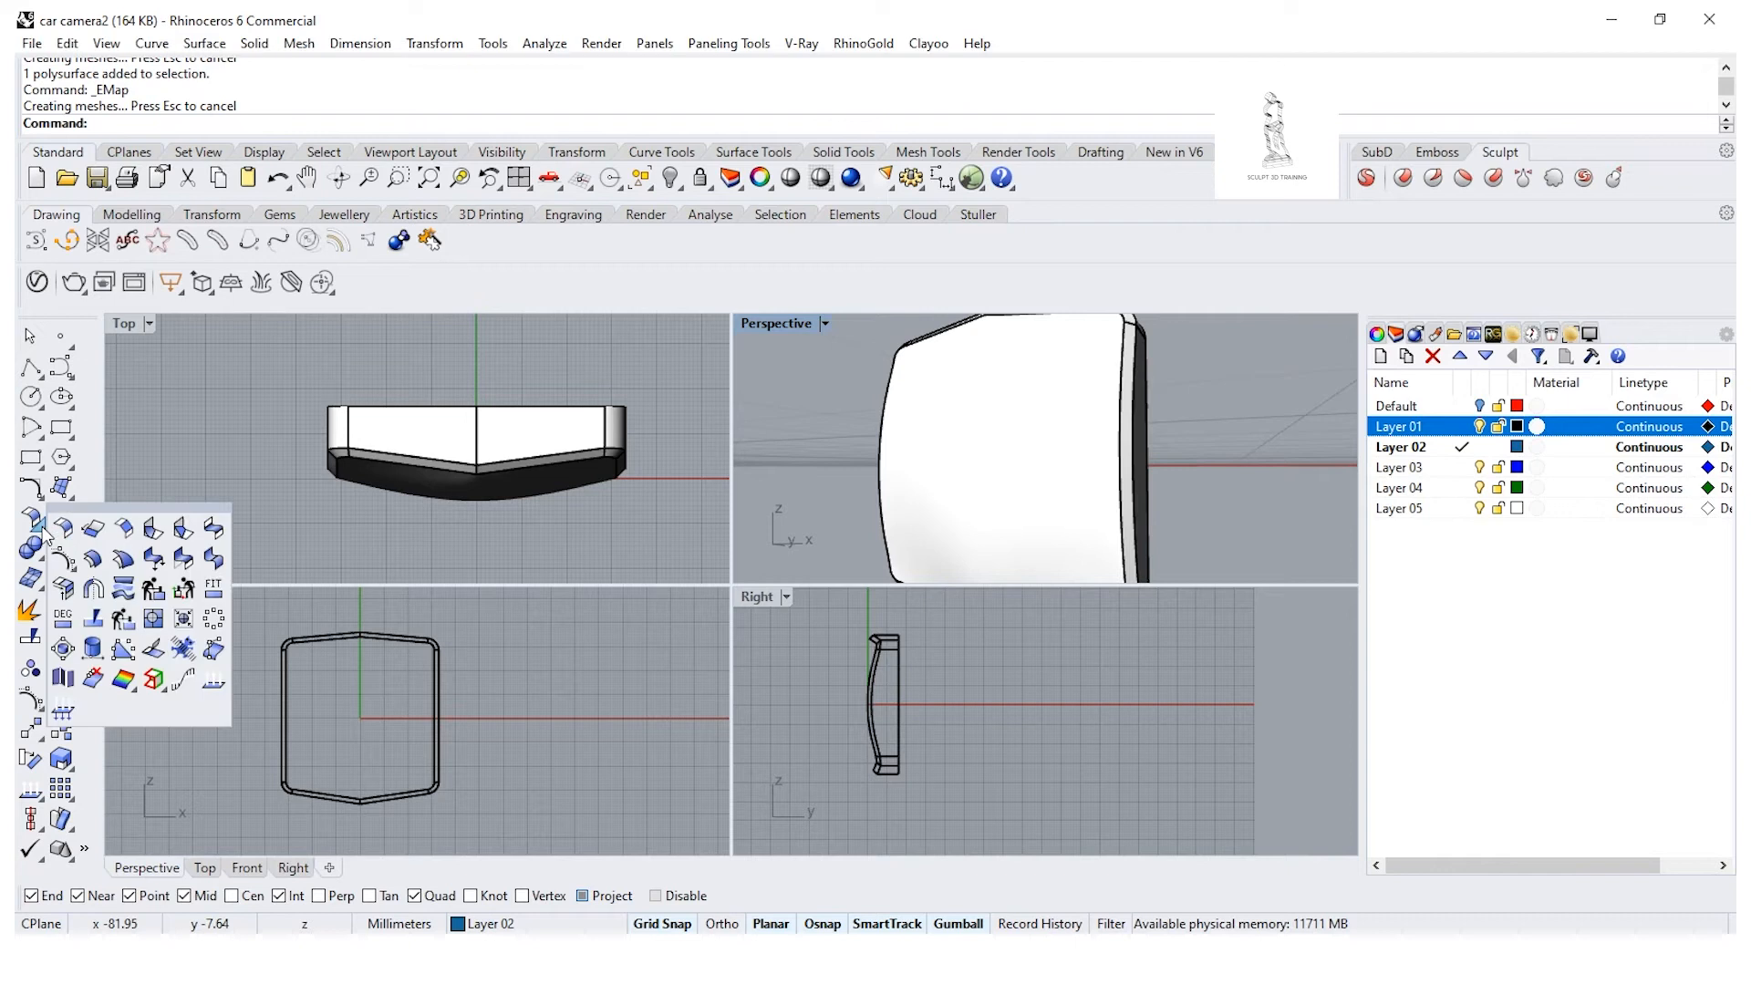
{"action": "left_click", "coordinate": [125, 566]}
{"action": "left_click", "coordinate": [987, 465]}
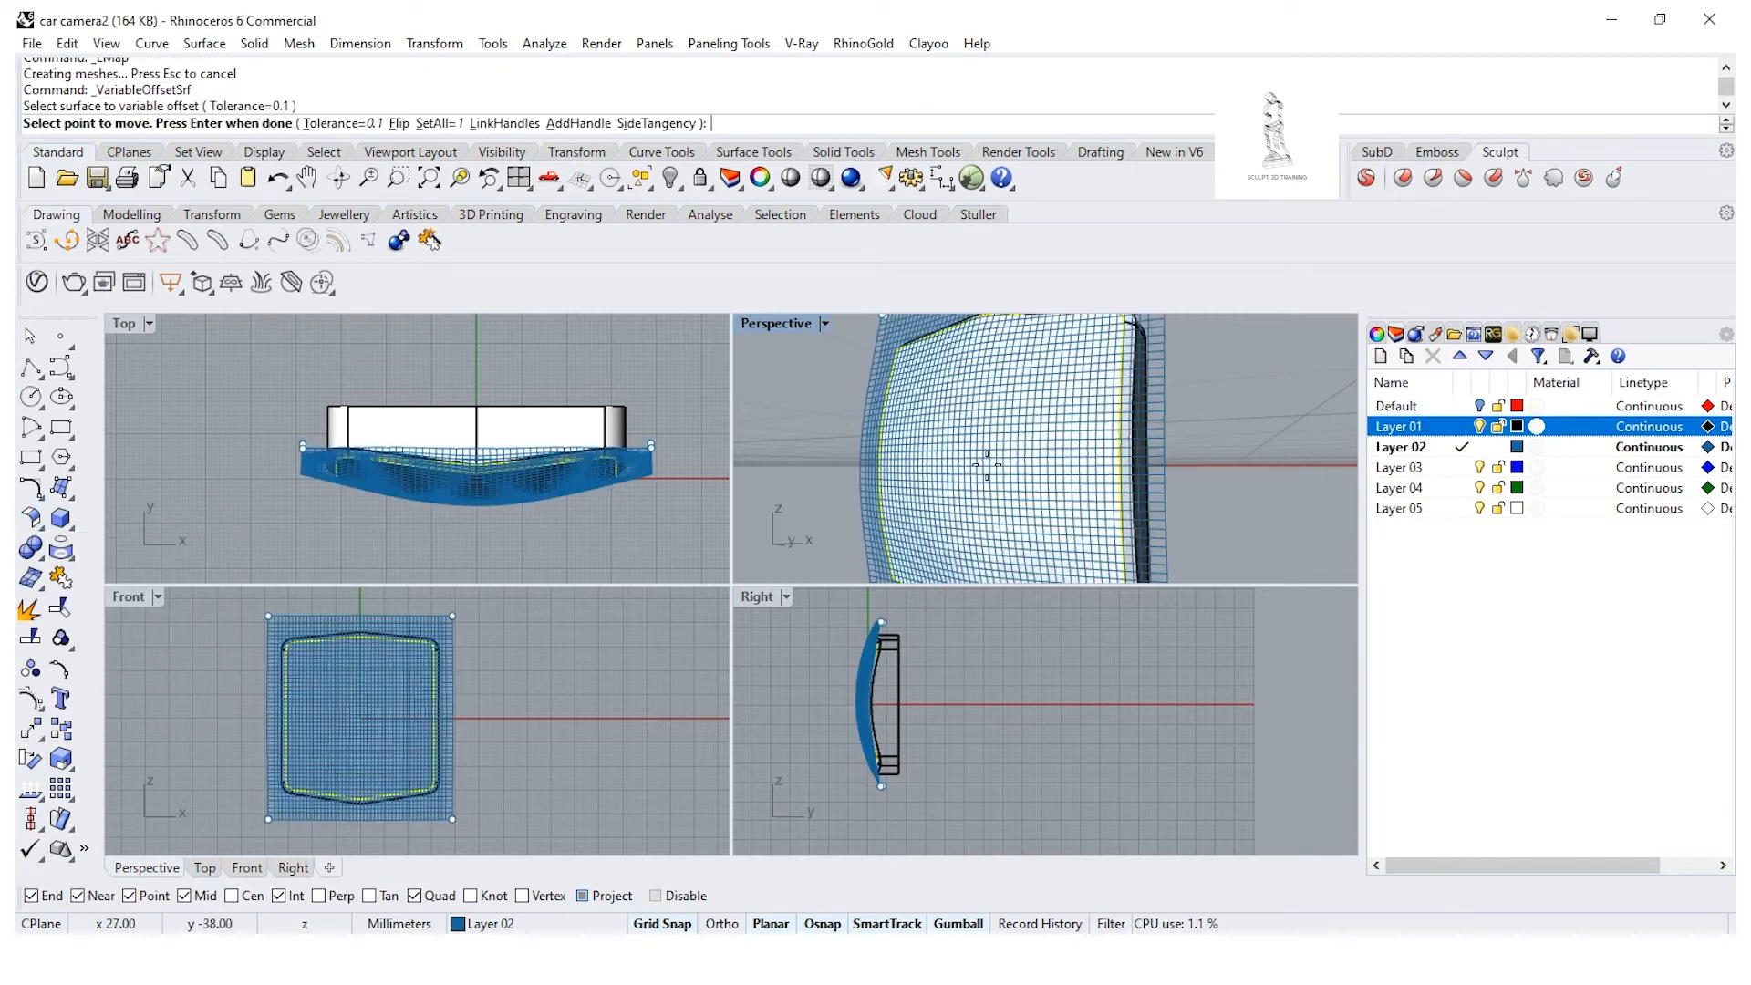
{"action": "left_click", "coordinate": [987, 465]}
{"action": "right_click", "coordinate": [1213, 489]}
{"action": "right_click_drag", "start_coordinate": [1019, 422], "coordinate": [1052, 492]}
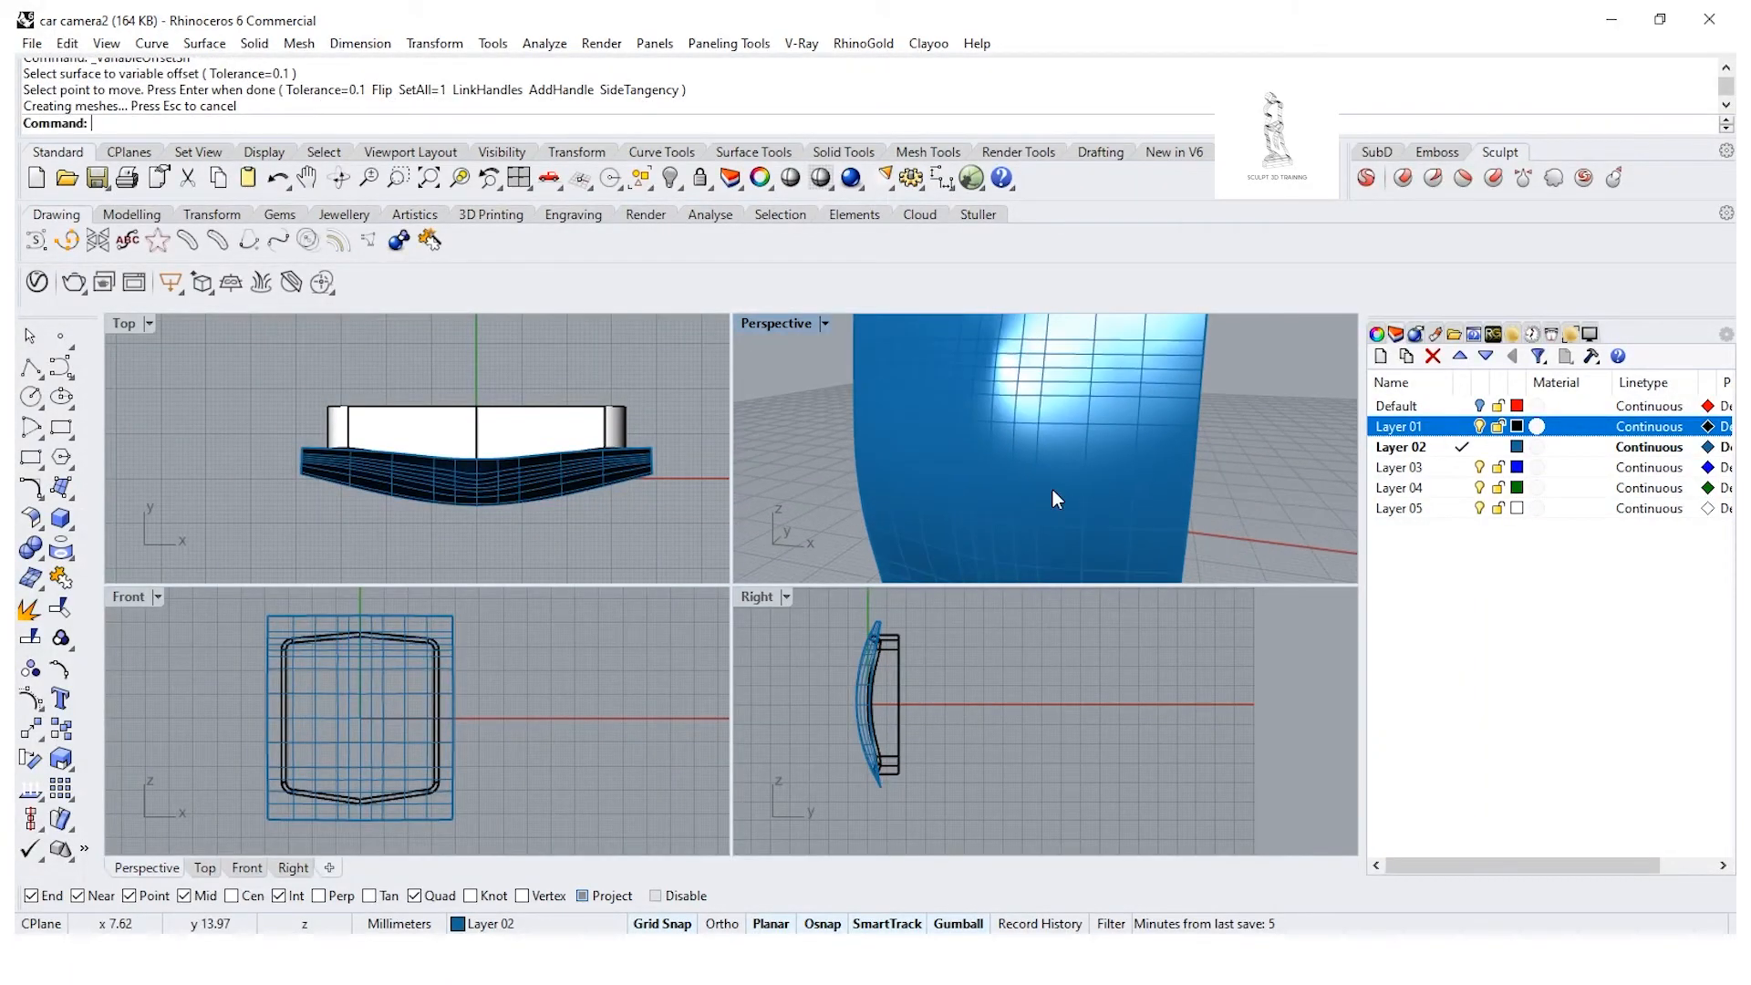
{"action": "left_click", "coordinate": [1052, 491]}
{"action": "left_click_drag", "start_coordinate": [420, 705], "coordinate": [637, 731]}
{"action": "key", "text": "Escape"}
Step: Undo the offset surface, the join and the Layer 02 changes back to the separate purple patch with its construction curves
{"action": "right_click_drag", "start_coordinate": [1141, 481], "coordinate": [1254, 440]}
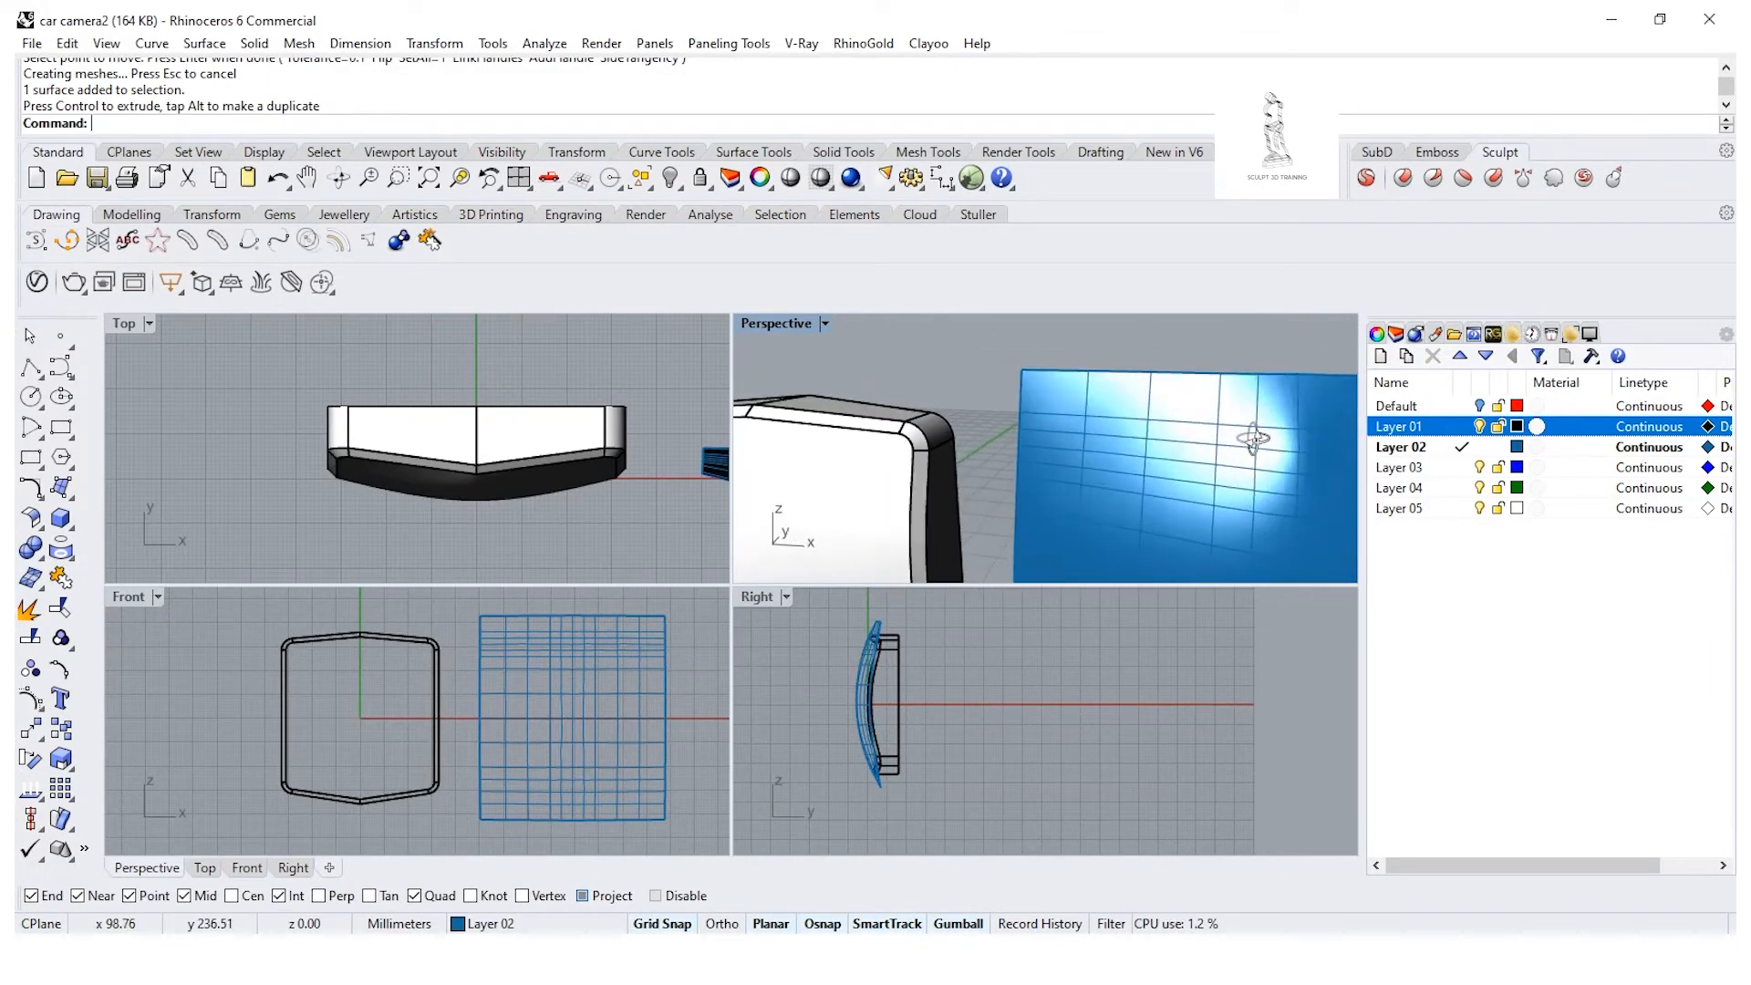
{"action": "scroll", "coordinate": [1134, 469], "scroll_direction": "down", "scroll_amount": 8}
{"action": "key", "text": "ctrl+z"}
{"action": "left_click", "coordinate": [1111, 512]}
{"action": "key", "text": "ctrl+z"}
{"action": "right_click_drag", "start_coordinate": [1084, 514], "coordinate": [1180, 467]}
{"action": "scroll", "coordinate": [939, 458], "scroll_direction": "up", "scroll_amount": 5}
{"action": "scroll", "coordinate": [1174, 457], "scroll_direction": "up", "scroll_amount": 3}
{"action": "key", "text": "ctrl+z"}
{"action": "left_click", "coordinate": [1277, 452]}
{"action": "right_click_drag", "start_coordinate": [1290, 467], "coordinate": [1097, 463]}
{"action": "key", "text": "ctrl+z"}
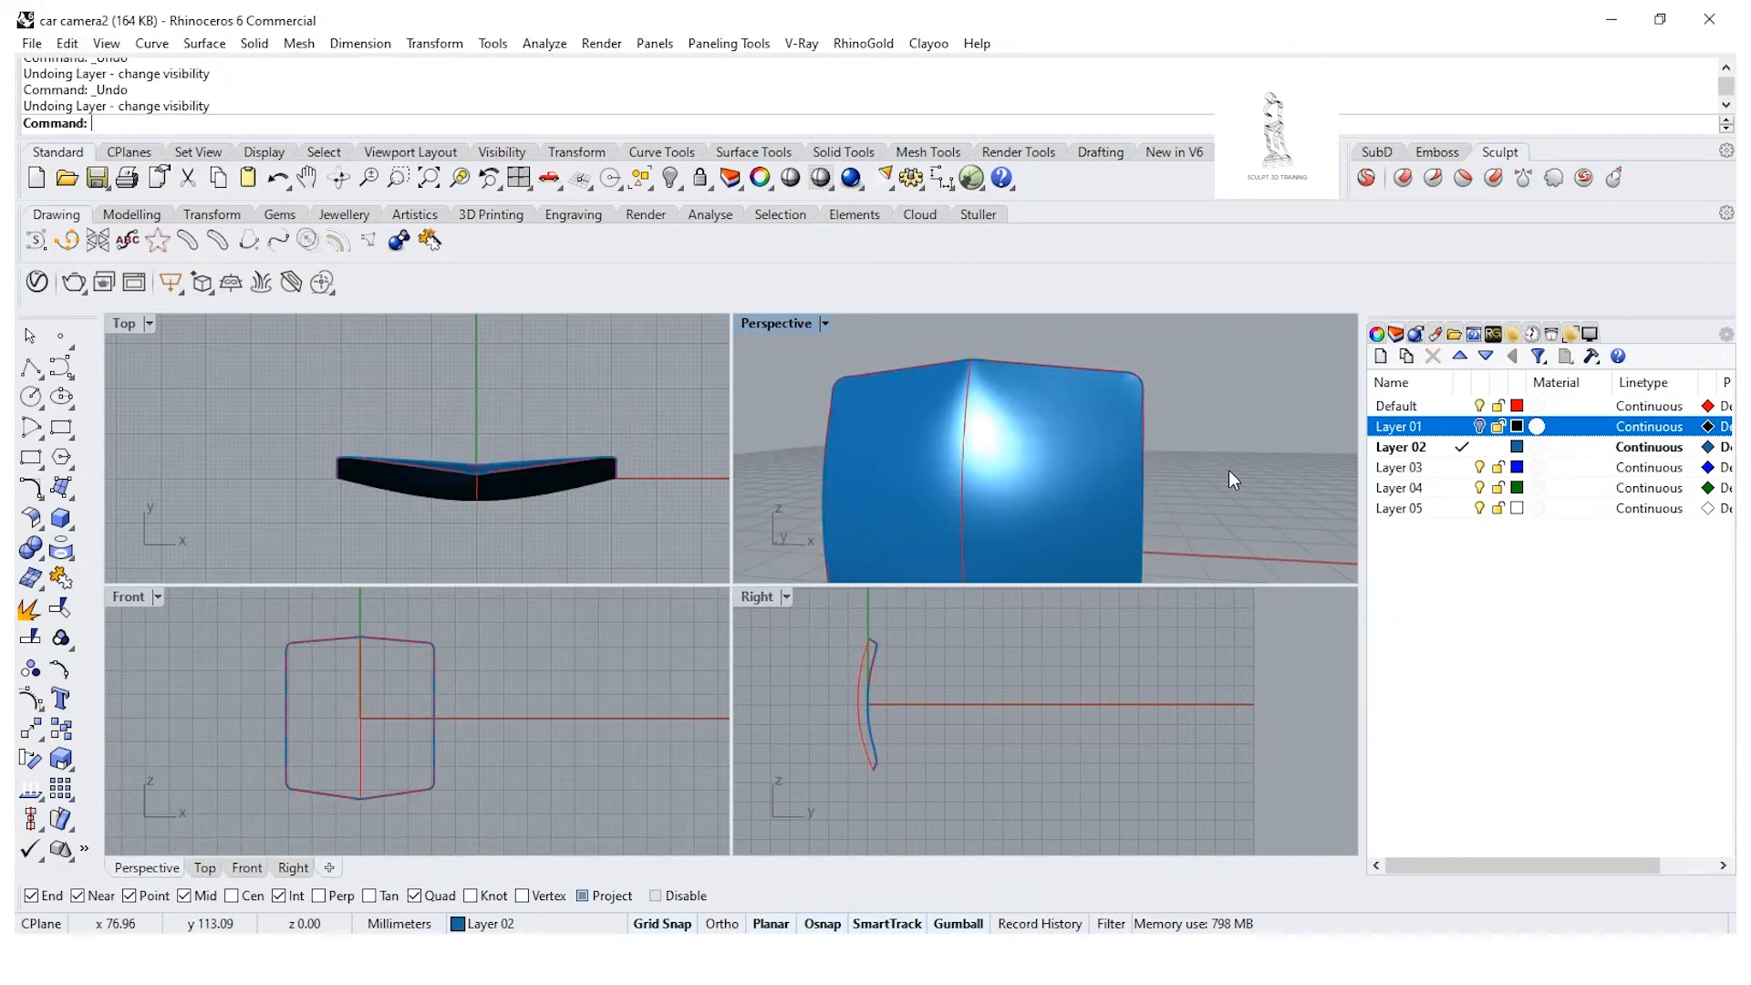
{"action": "key", "text": "ctrl+z"}
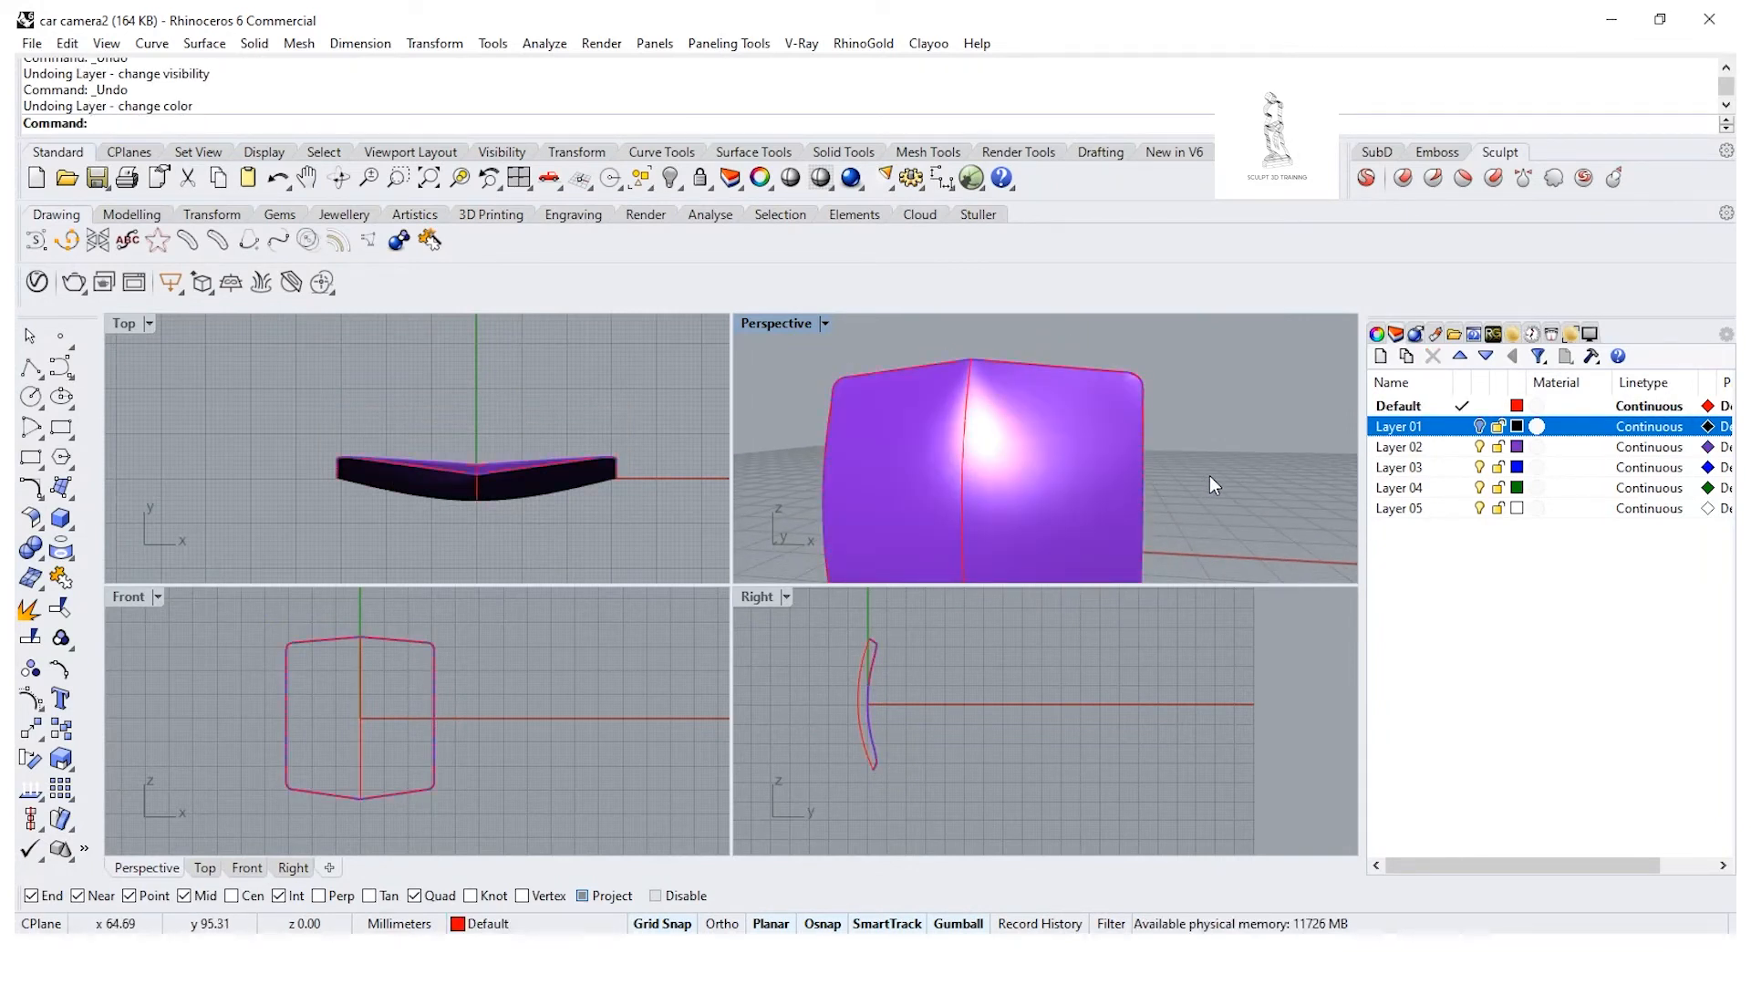
Step: Redo Layer 02's blue colour change and delete the patch surface, keeping the rim curves
{"action": "left_click", "coordinate": [1099, 466]}
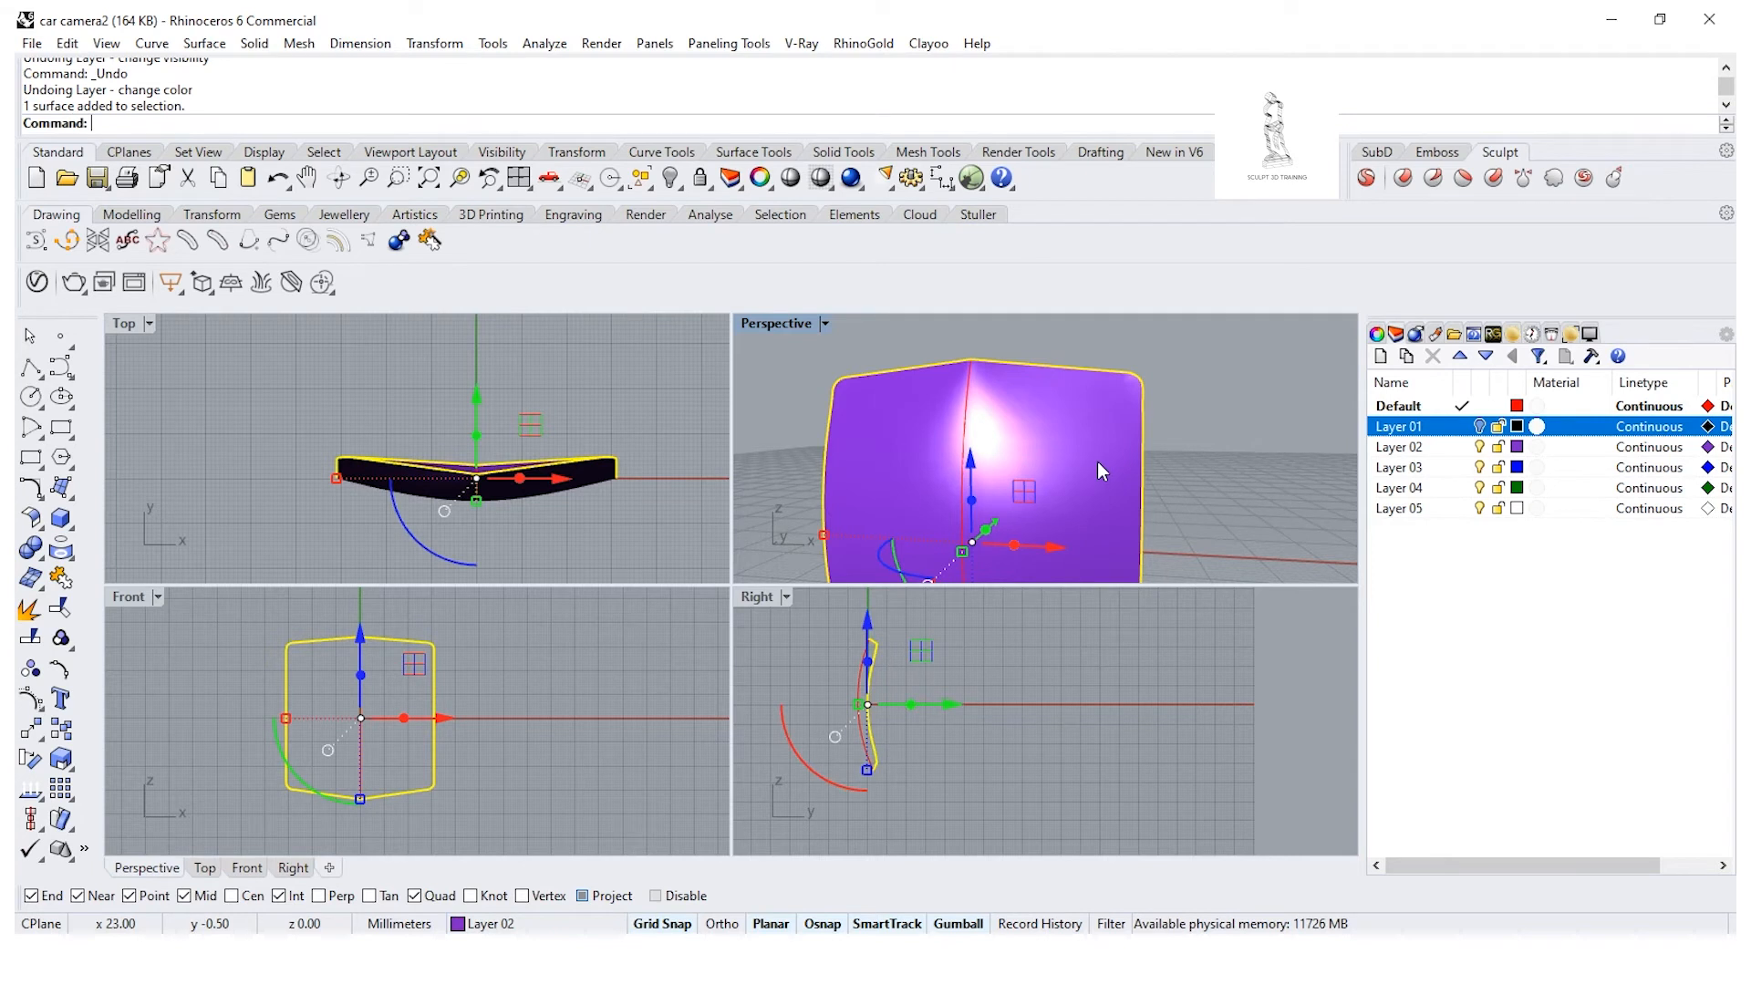
{"action": "key", "text": "ctrl+y"}
{"action": "left_click", "coordinate": [1049, 472]}
{"action": "key", "text": "Delete"}
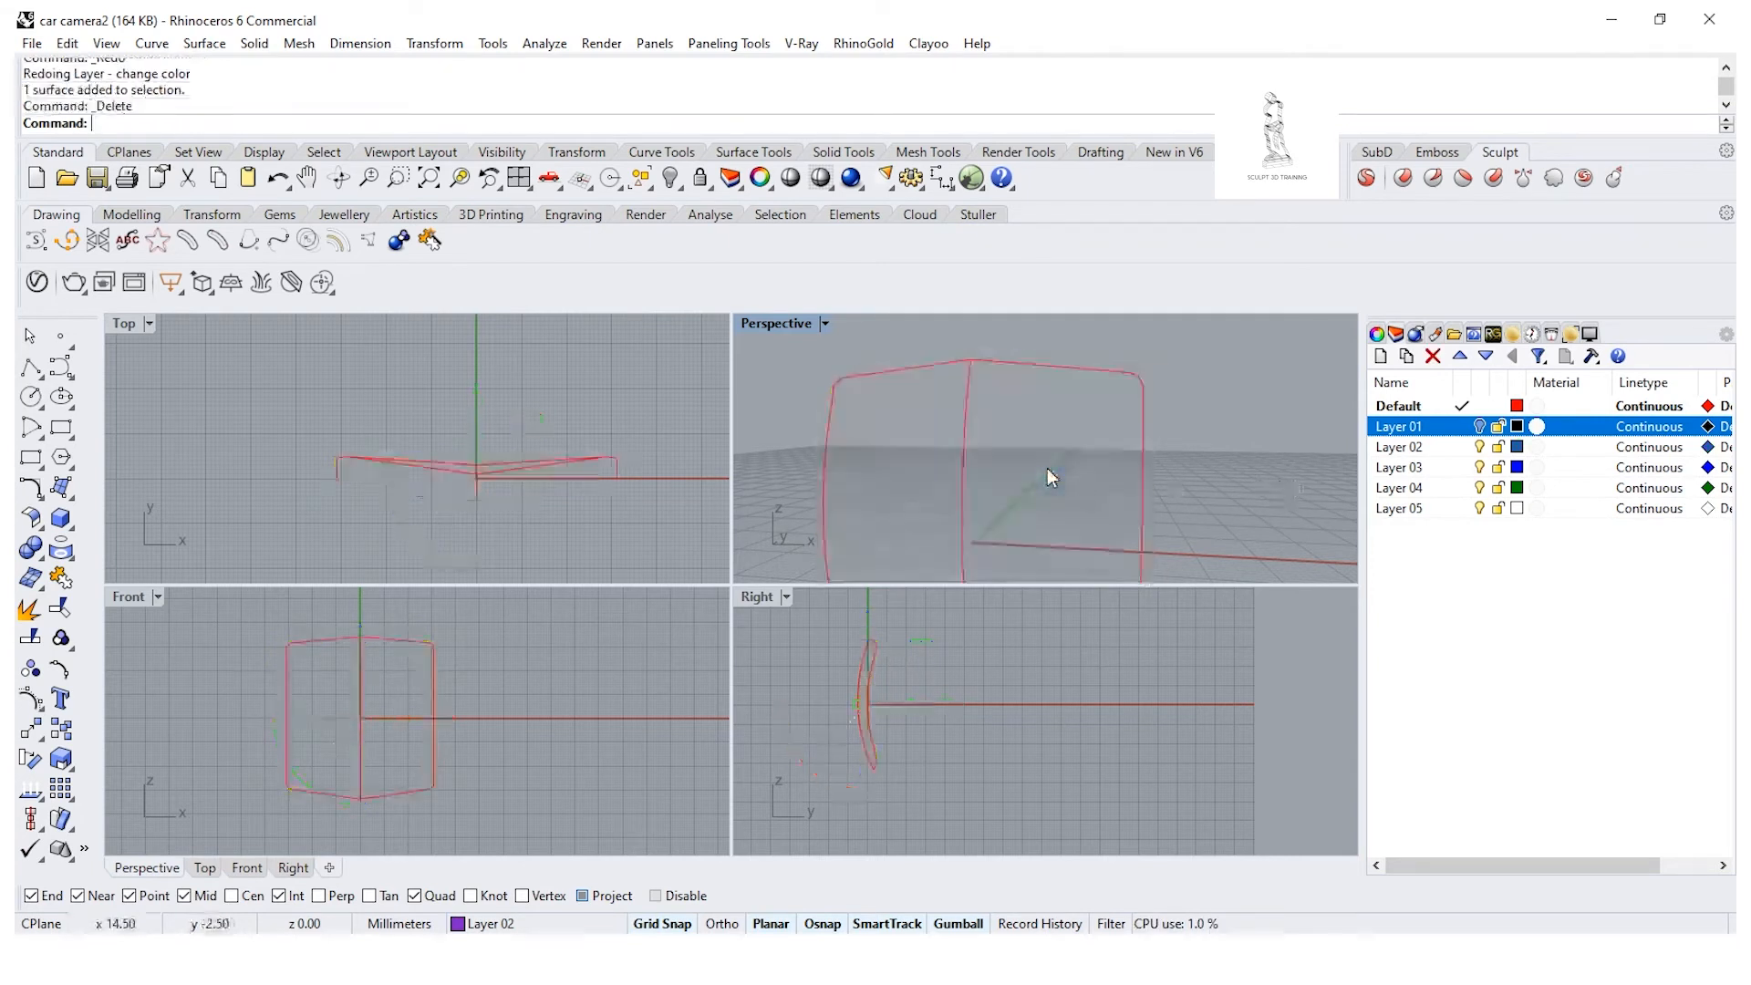
Step: Patch the two construction curves with 100 U spans, 100 V spans and stiffness 5, with Layer 02 as the current layer
{"action": "scroll", "coordinate": [1093, 493], "scroll_direction": "down", "scroll_amount": 3}
{"action": "left_click_drag", "start_coordinate": [1107, 518], "coordinate": [918, 434]}
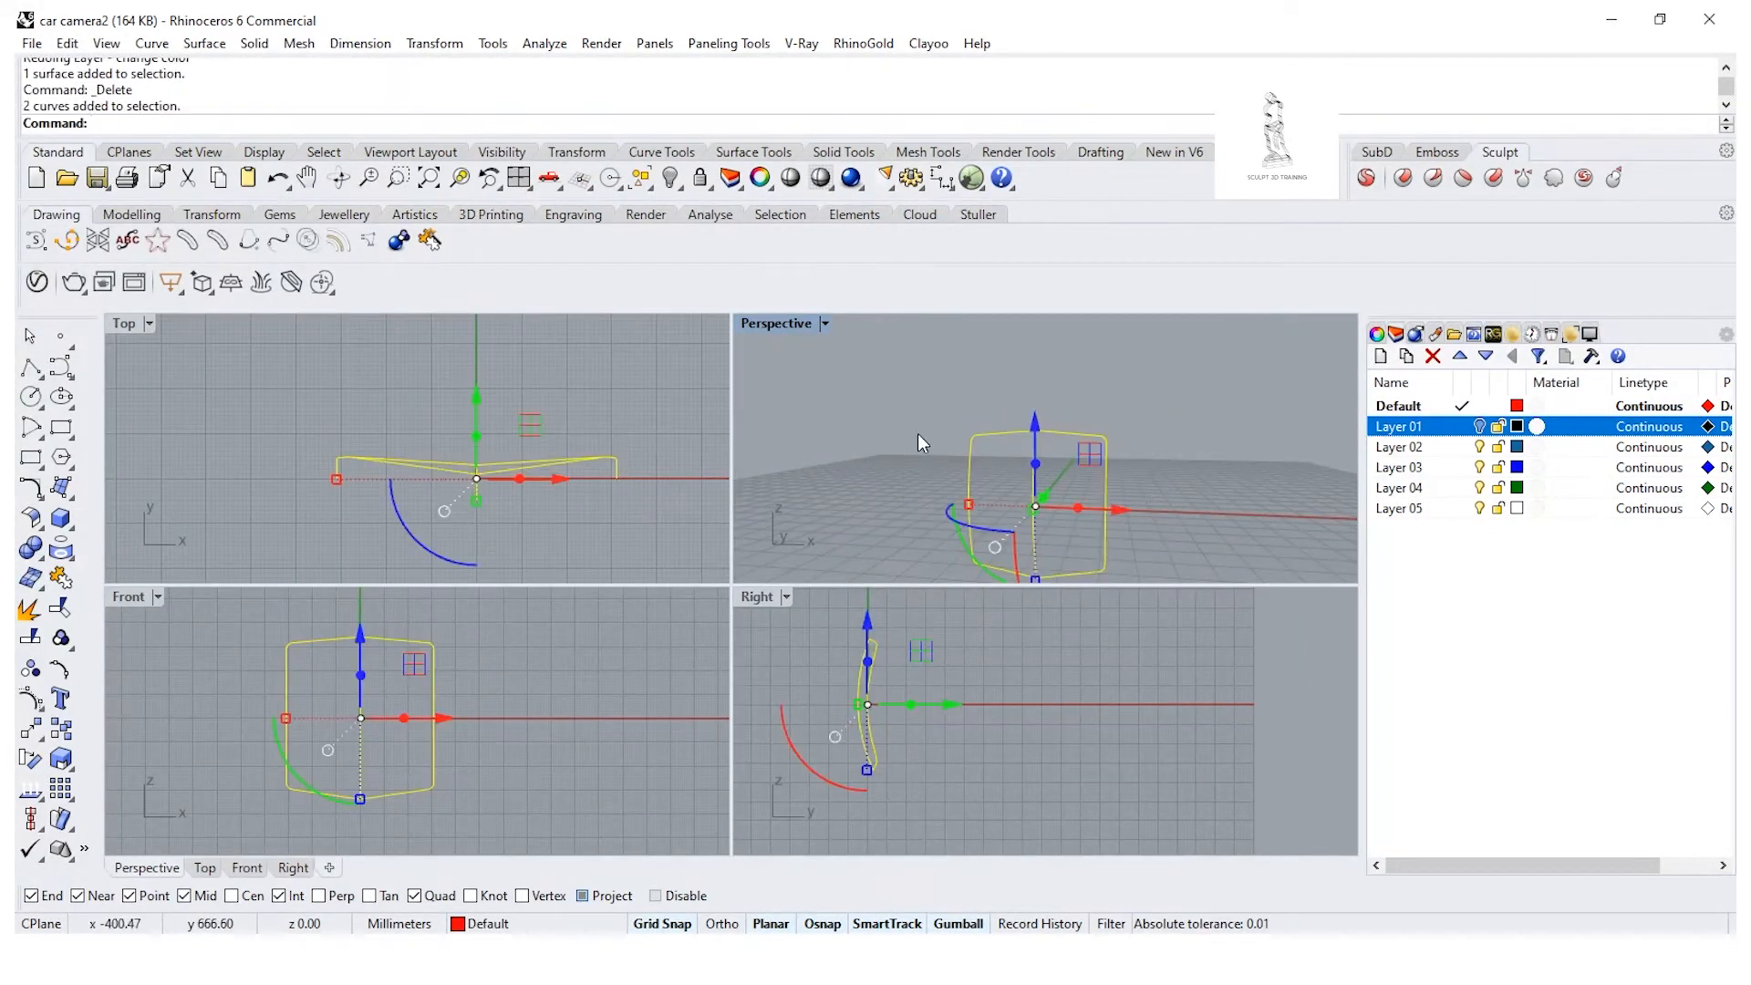
{"action": "left_click", "coordinate": [30, 518]}
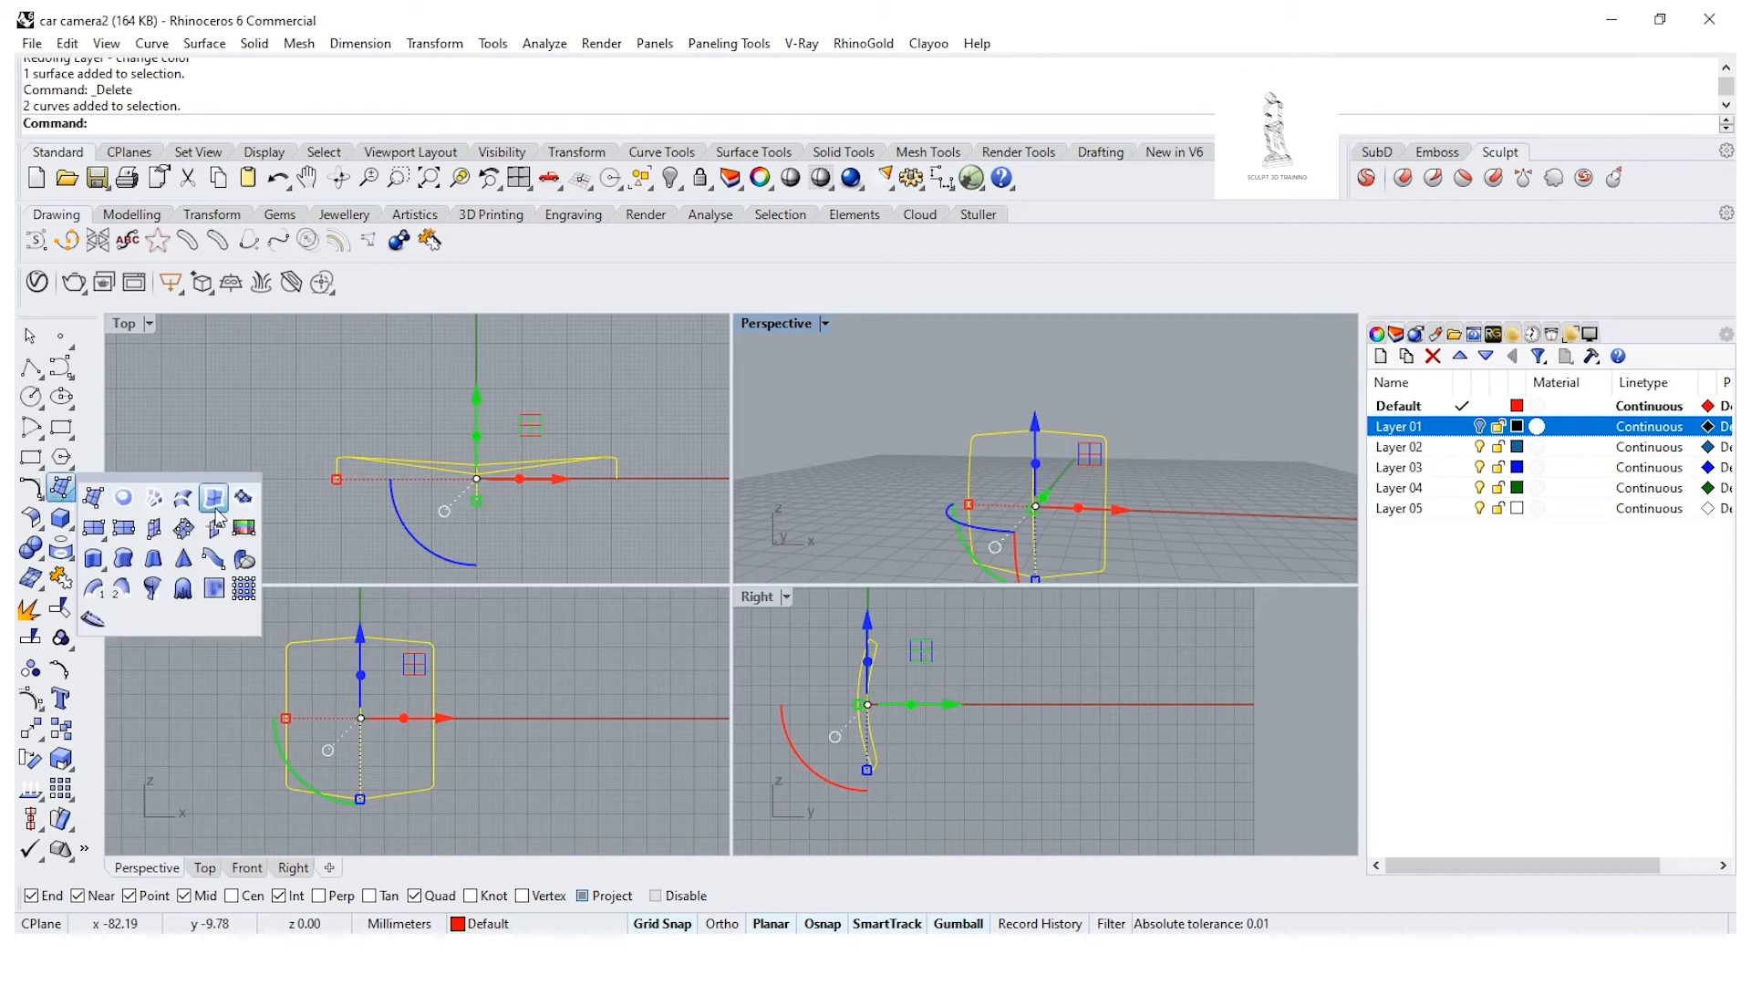
{"action": "left_click", "coordinate": [248, 502]}
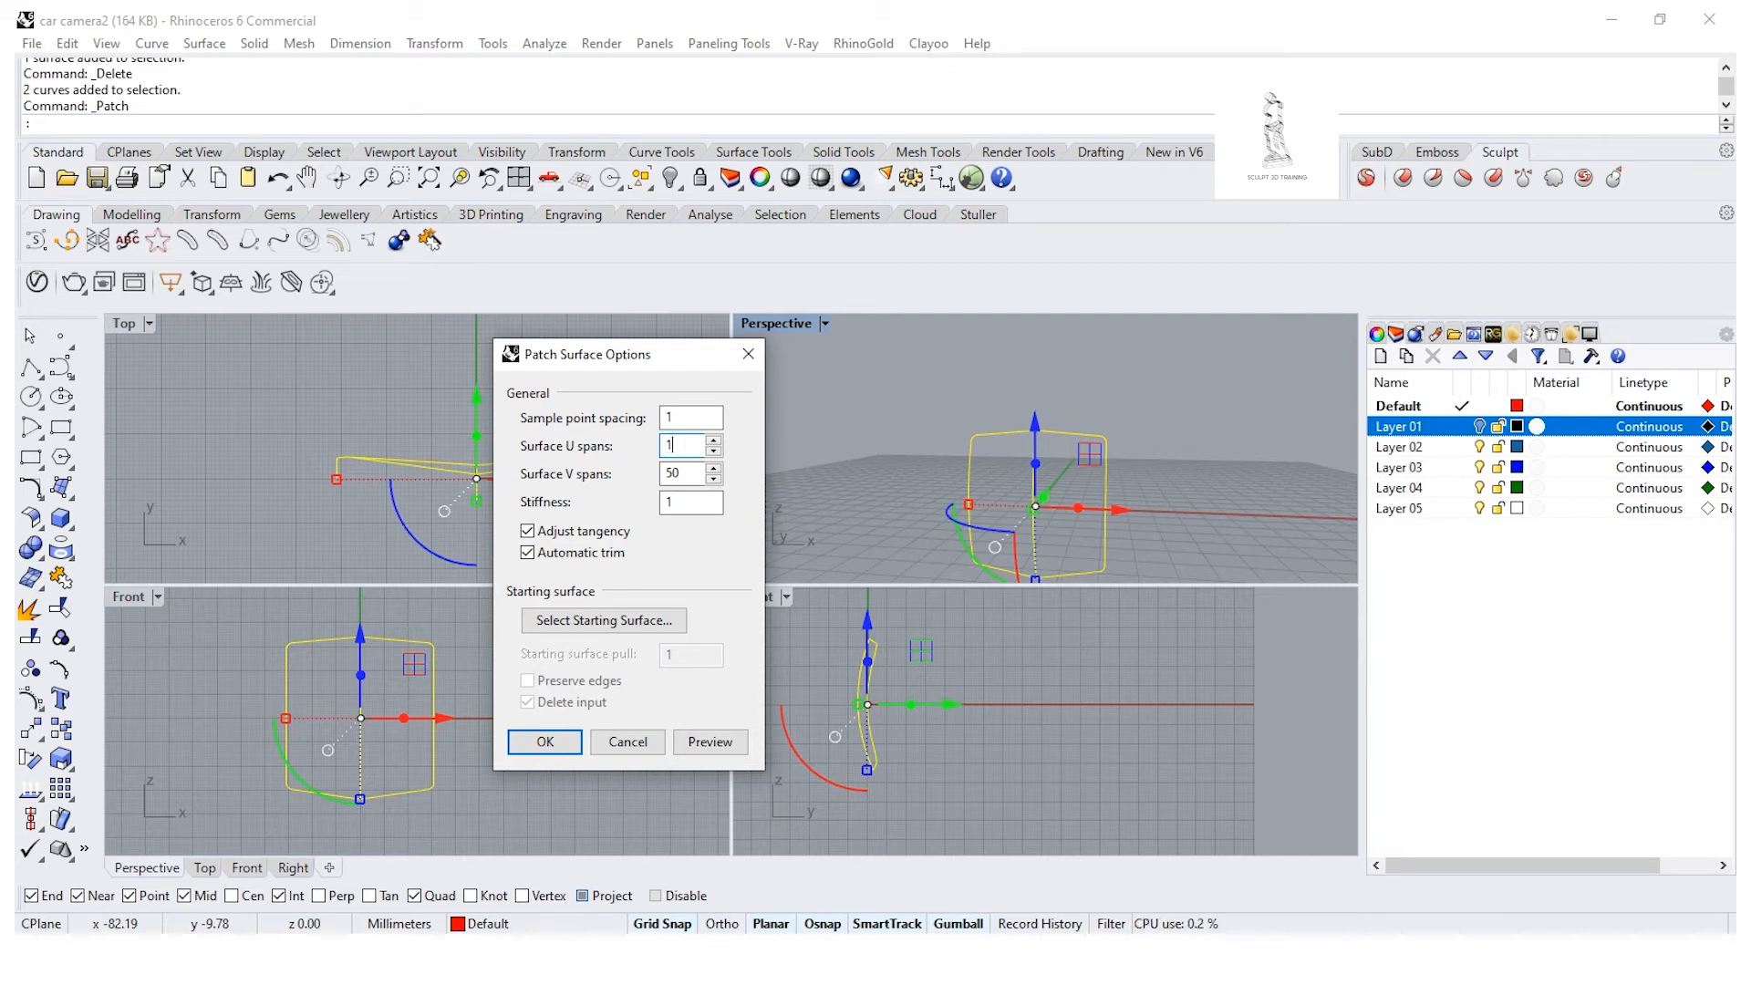
{"action": "double_click", "coordinate": [690, 504]}
{"action": "type", "text": "5"}
{"action": "left_click", "coordinate": [708, 741]}
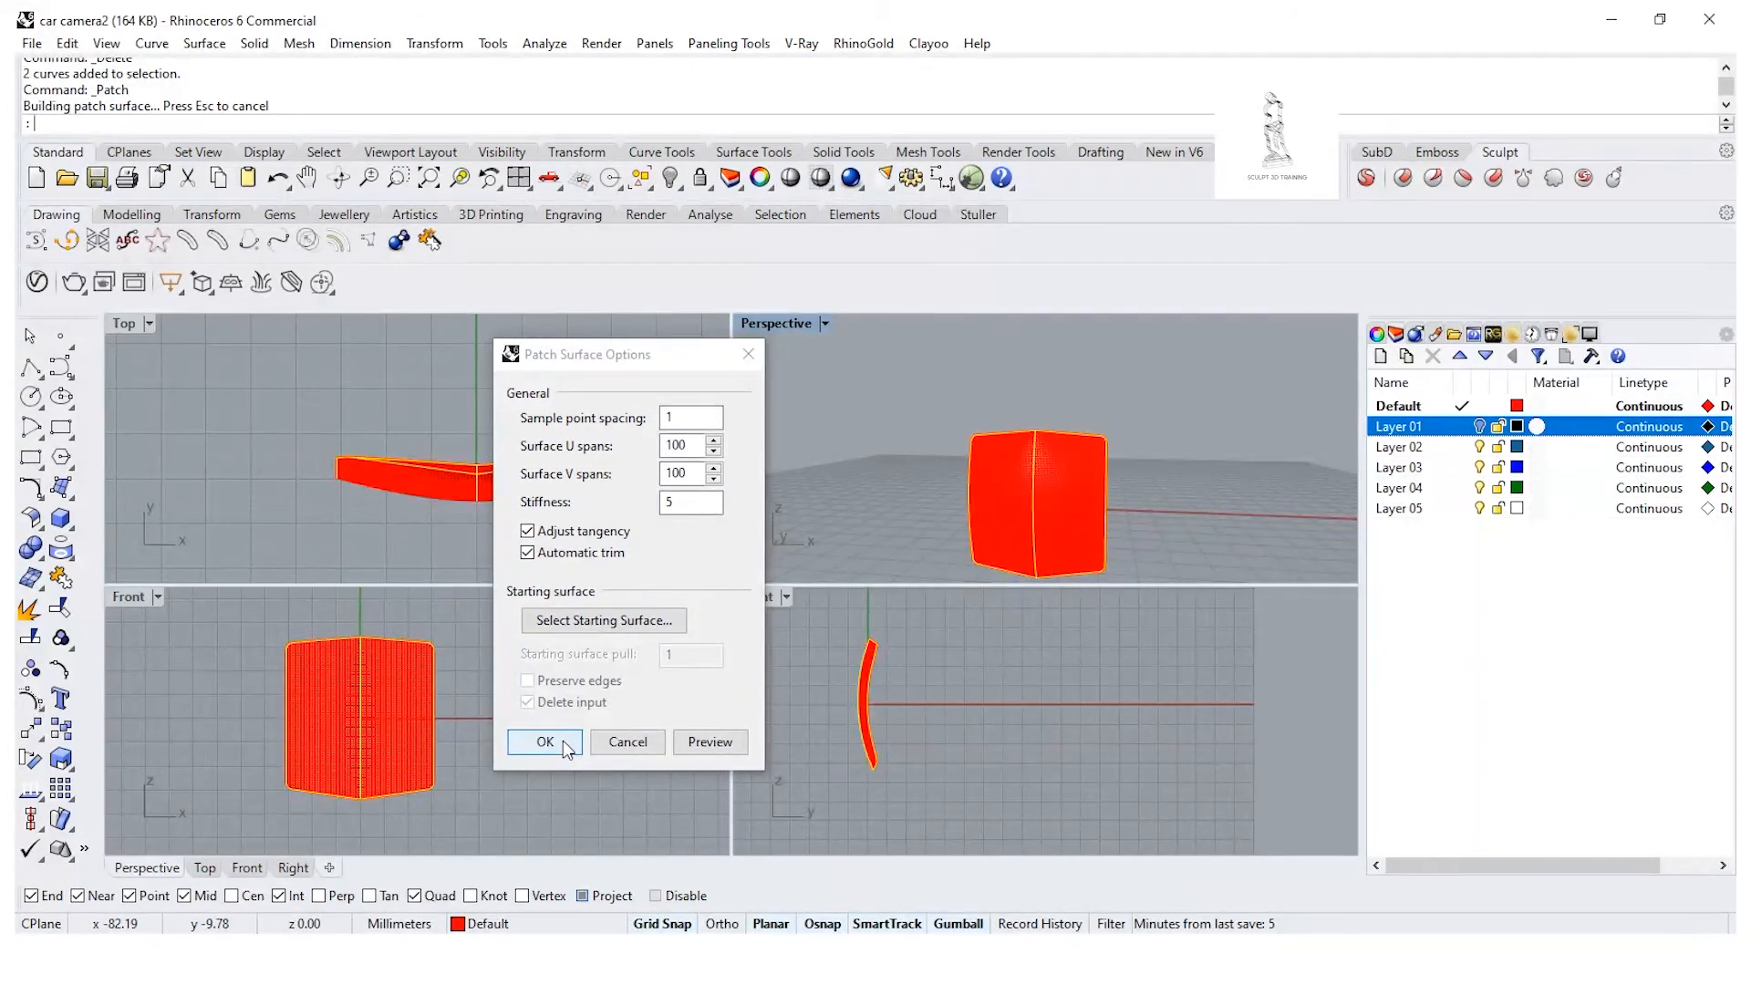
{"action": "left_click", "coordinate": [1459, 446]}
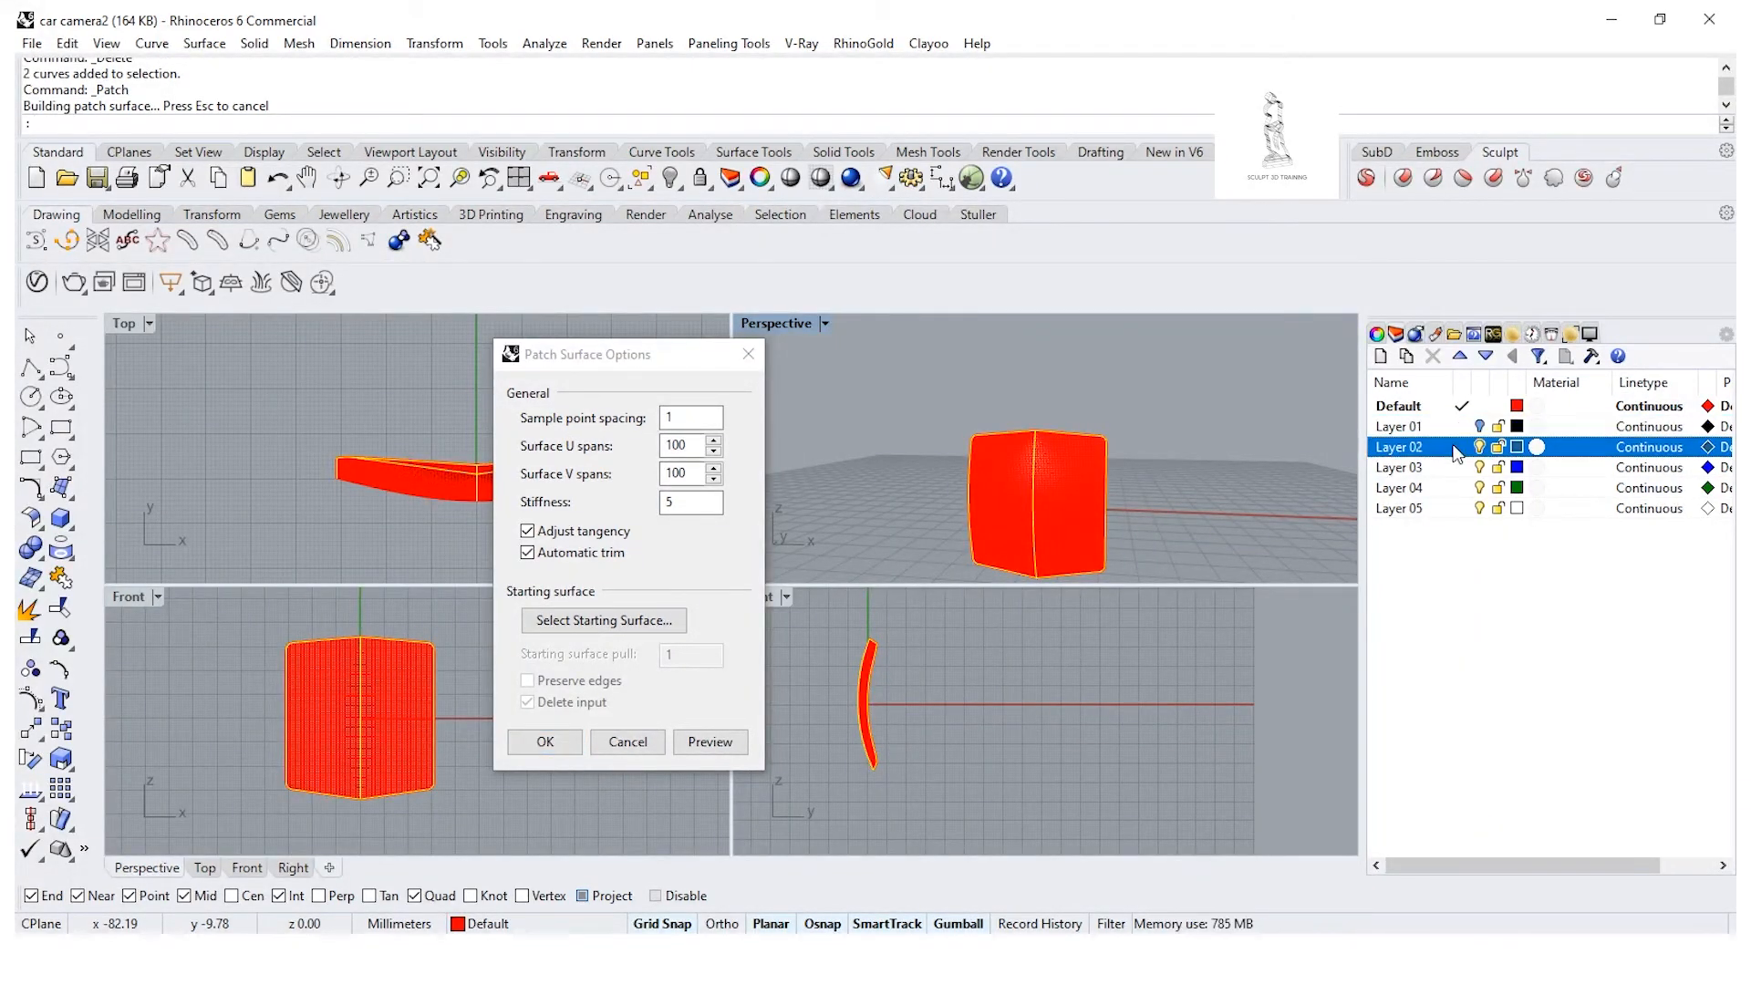
{"action": "left_click", "coordinate": [547, 741]}
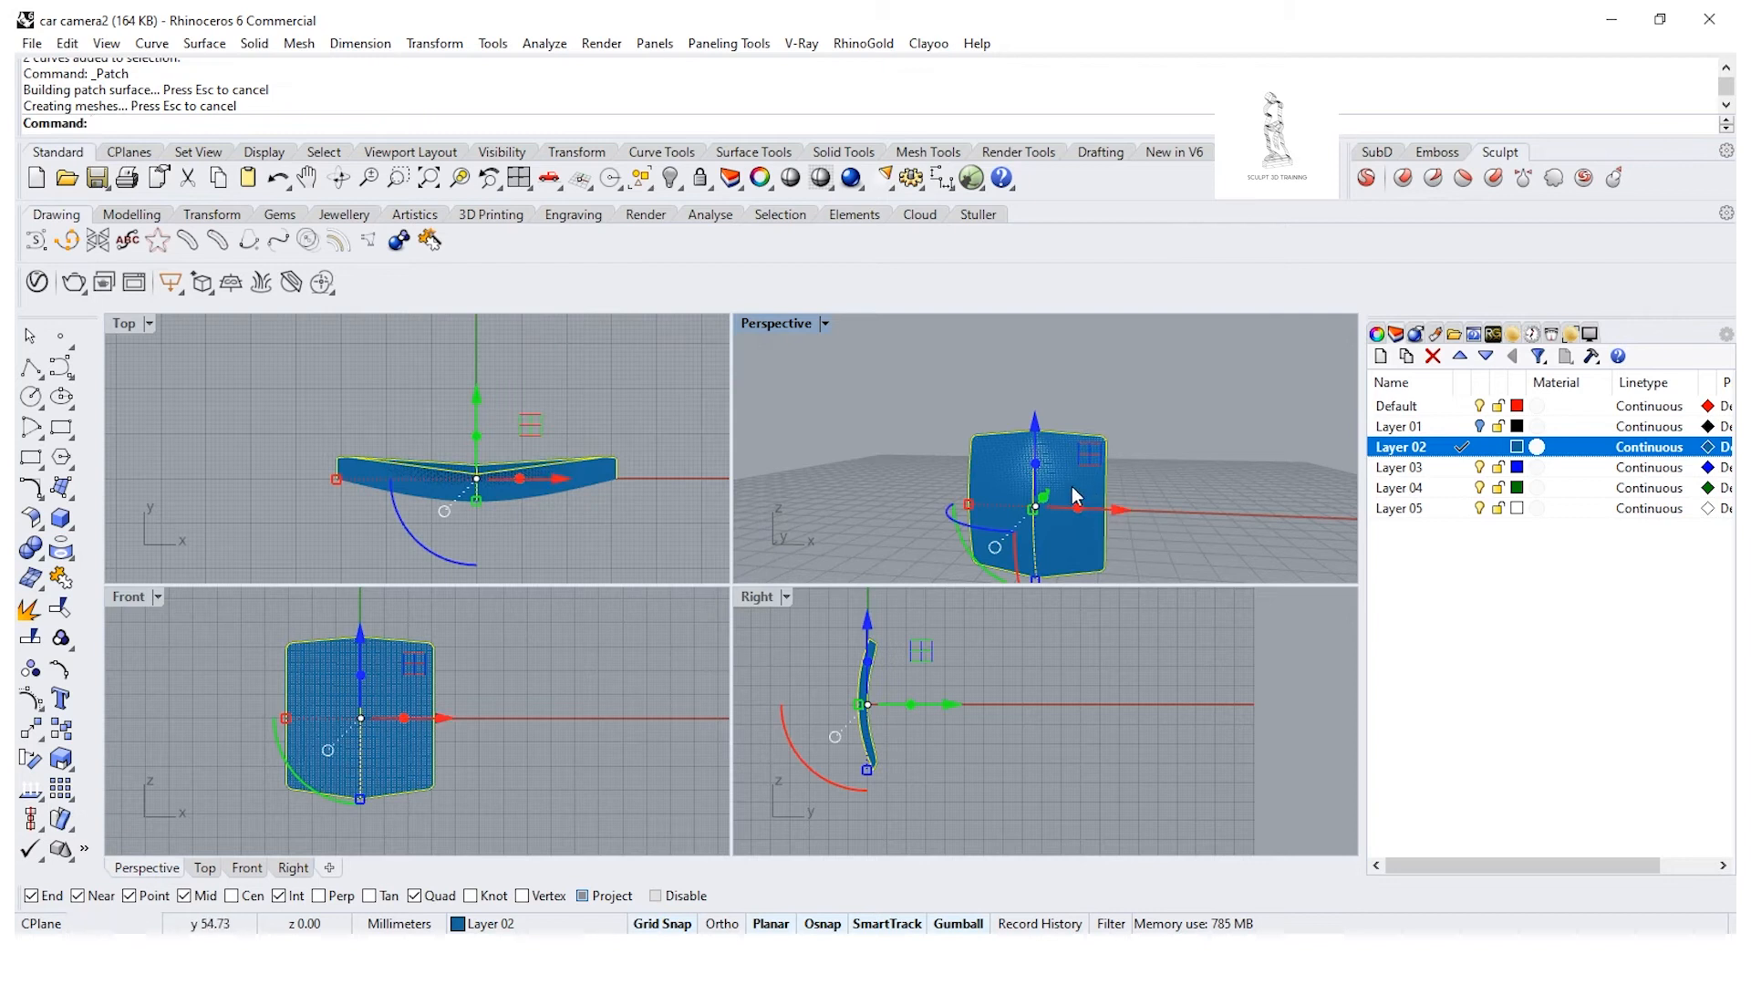
Step: Turn off the new patch's surface isocurve display and hide the Default layer with the construction curves
{"action": "left_click", "coordinate": [1377, 334]}
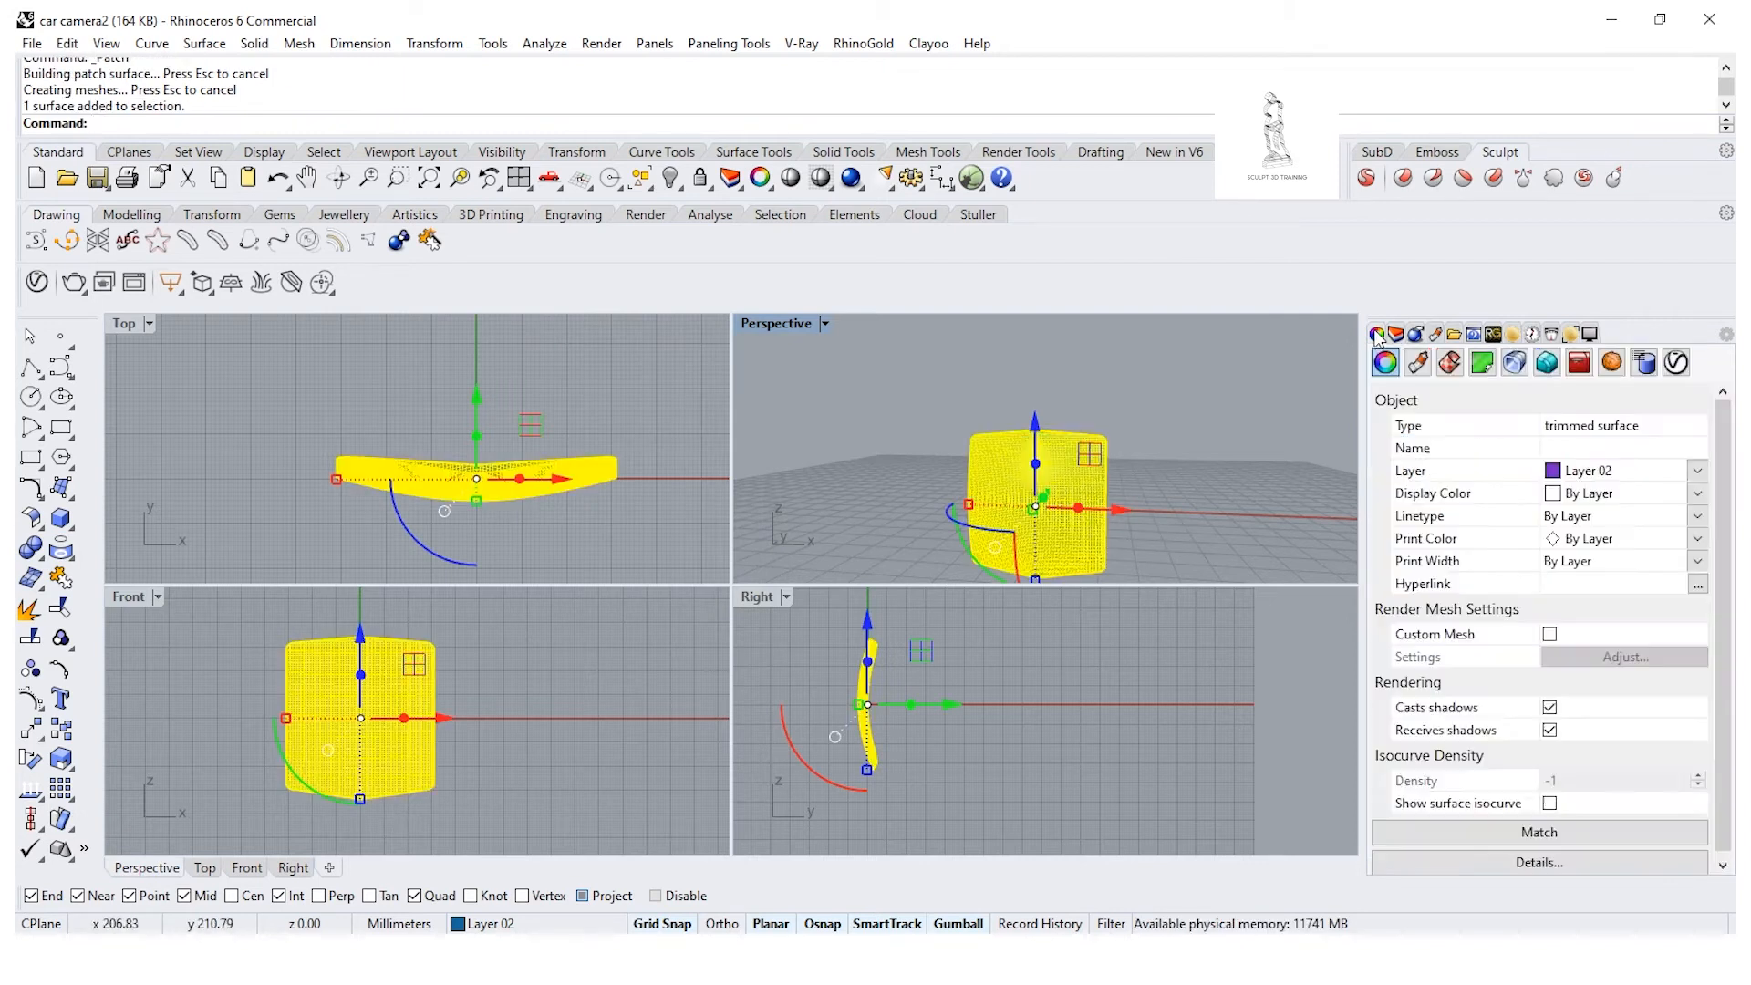
{"action": "left_click", "coordinate": [1549, 803]}
{"action": "left_click", "coordinate": [1223, 512]}
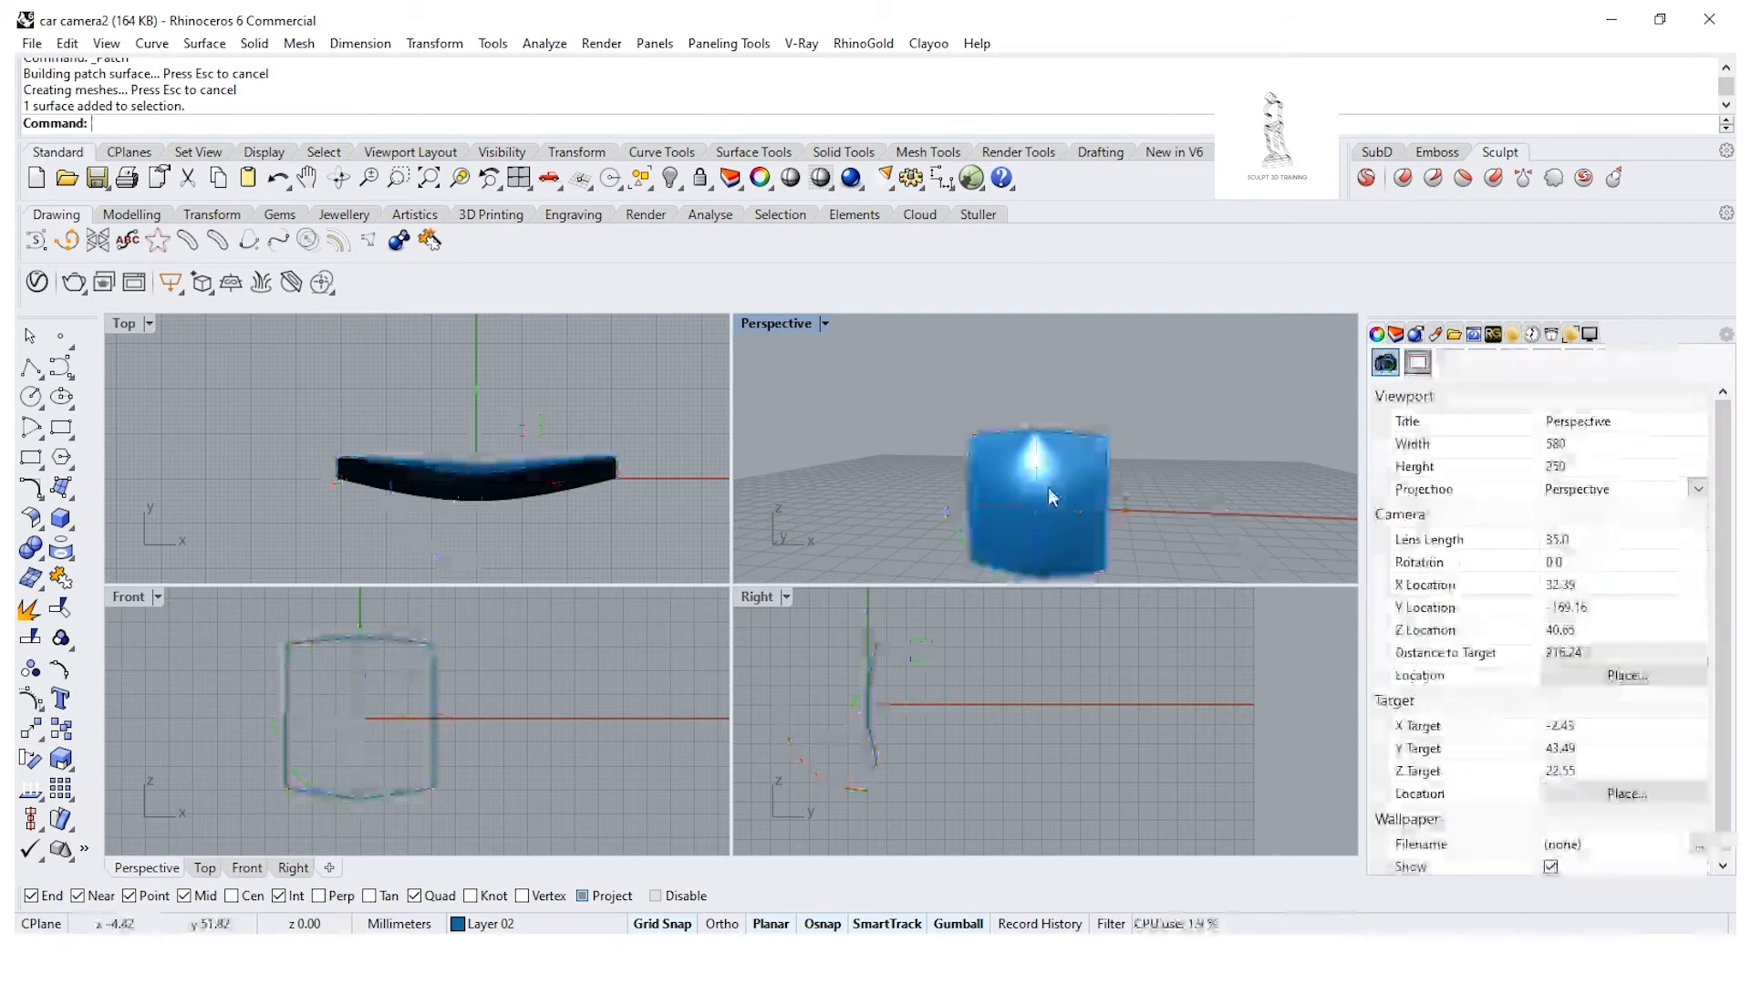
{"action": "scroll", "coordinate": [1053, 488], "scroll_direction": "up", "scroll_amount": 8}
{"action": "right_click_drag", "start_coordinate": [1024, 407], "coordinate": [902, 493]}
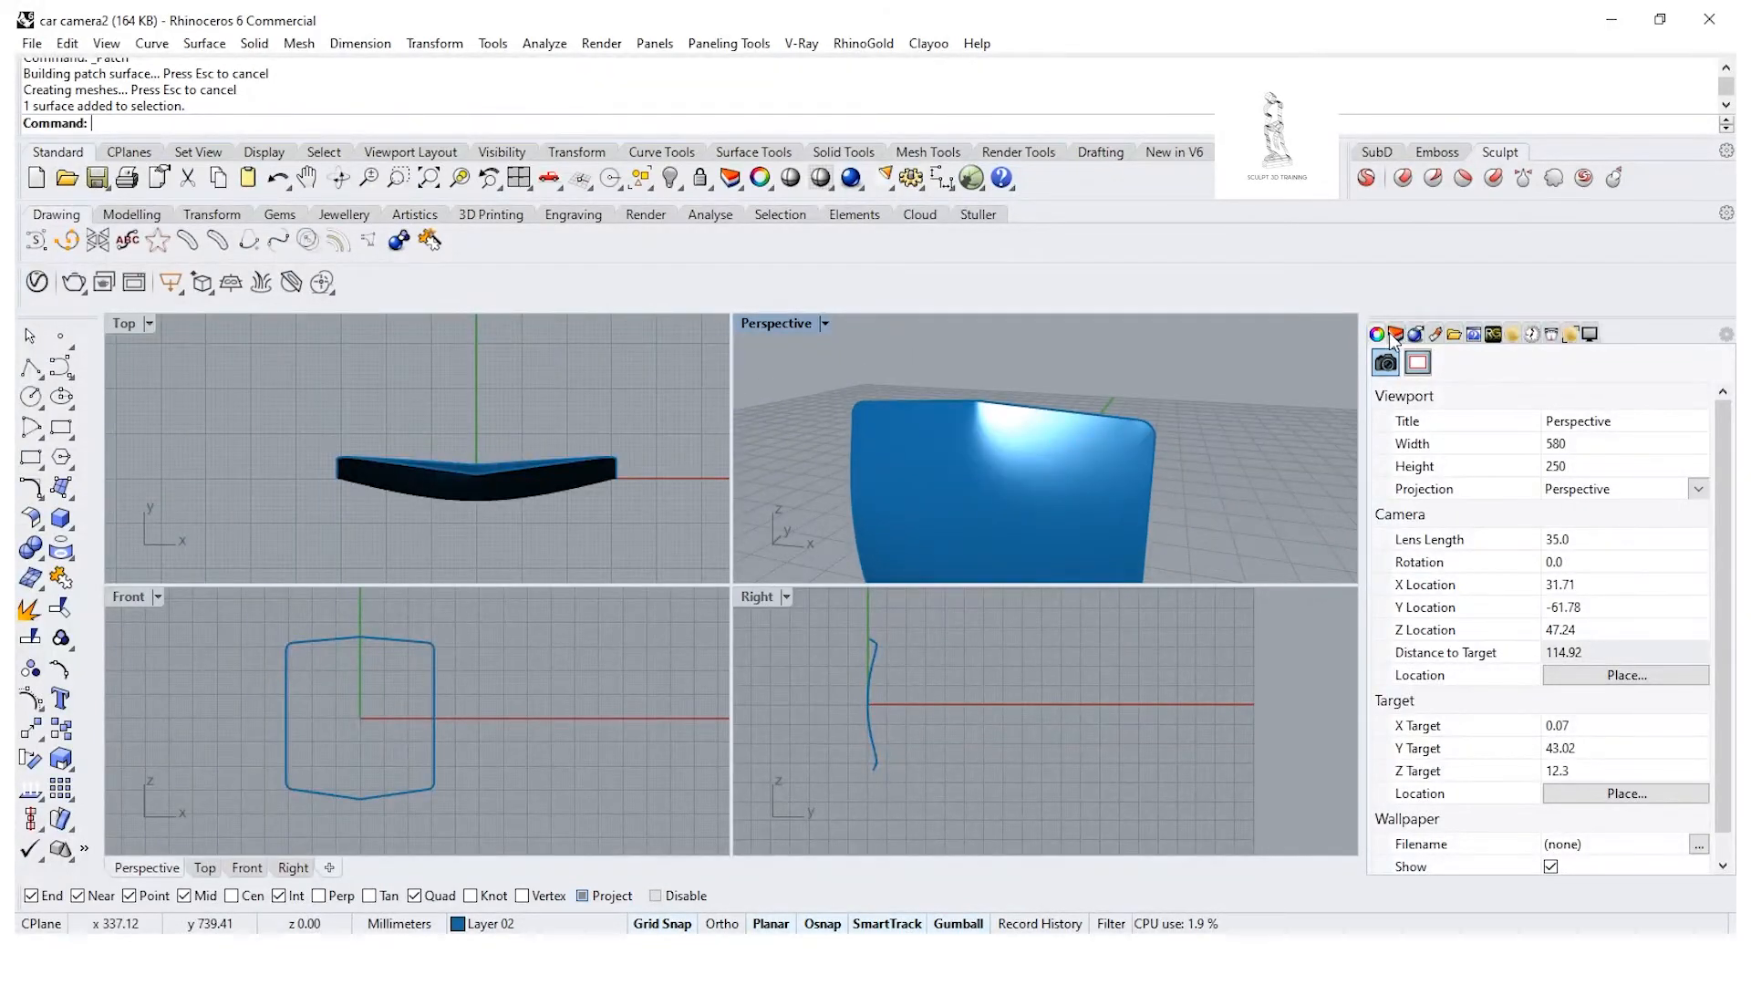
Step: Show Layer 01 to check how the blue front surface fits the camera body
{"action": "left_click", "coordinate": [1396, 334]}
{"action": "left_click", "coordinate": [1480, 426]}
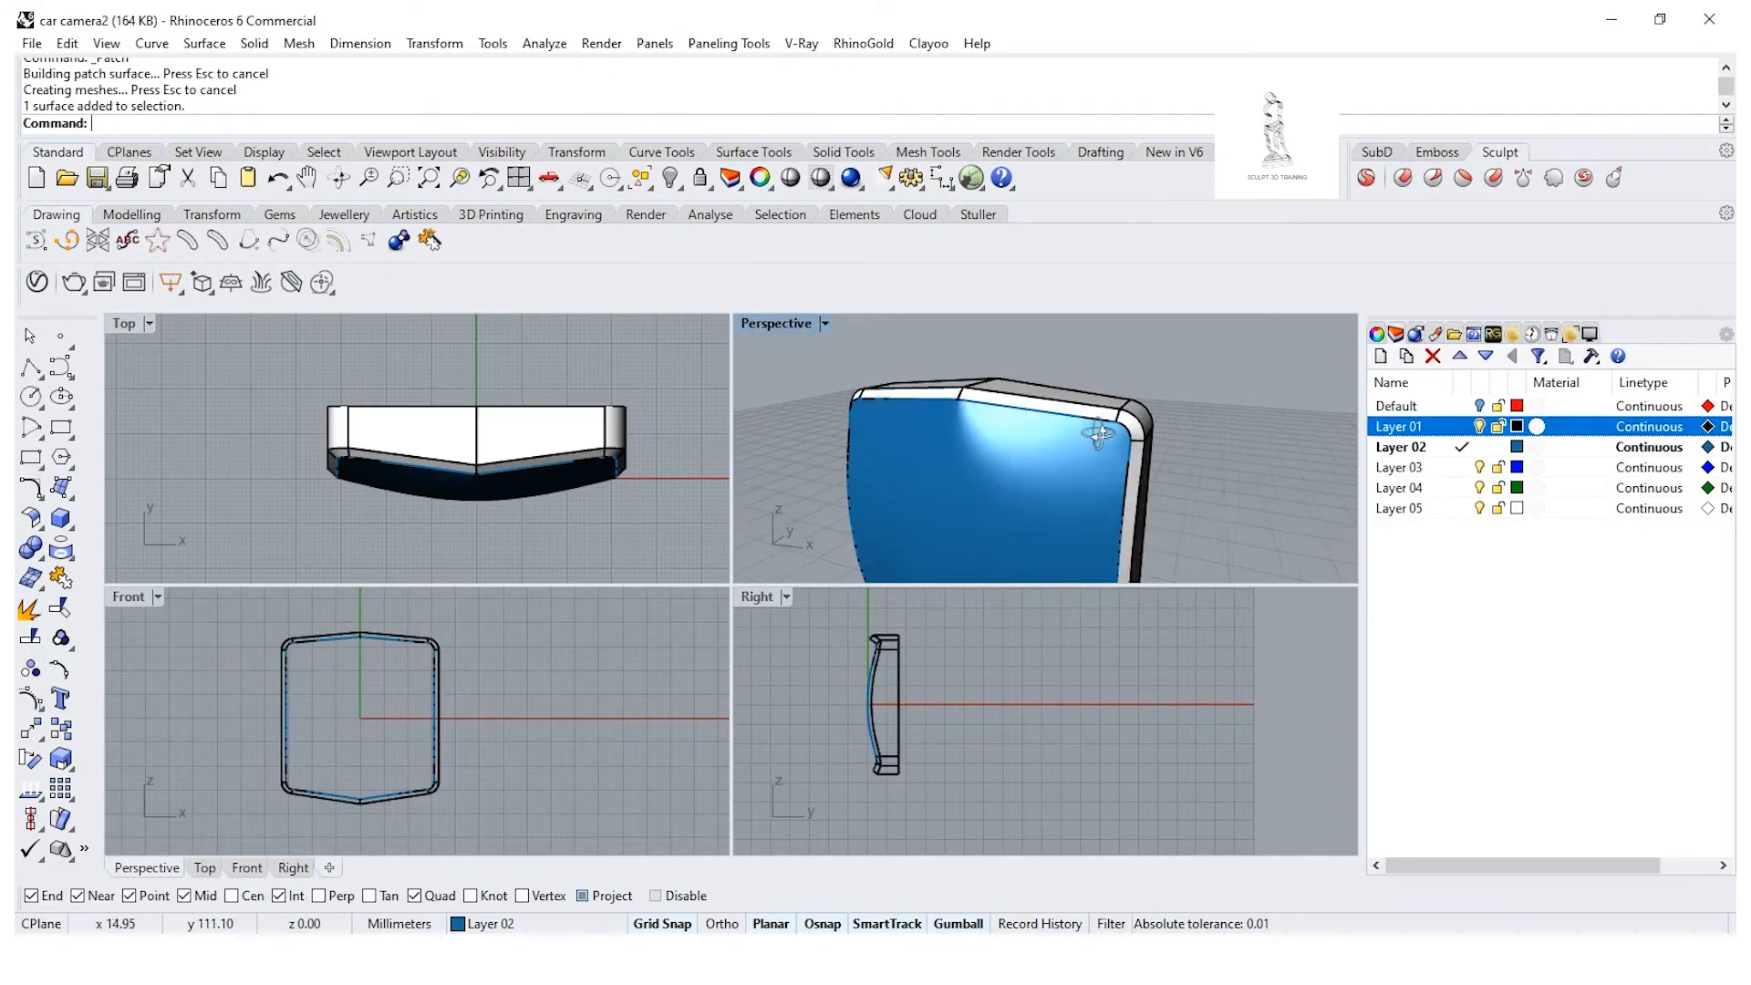
{"action": "scroll", "coordinate": [1072, 444], "scroll_direction": "up", "scroll_amount": 5}
{"action": "right_click_drag", "start_coordinate": [1063, 445], "coordinate": [1094, 428]}
{"action": "scroll", "coordinate": [1022, 461], "scroll_direction": "down", "scroll_amount": 3}
{"action": "scroll", "coordinate": [1047, 444], "scroll_direction": "up", "scroll_amount": 4}
{"action": "scroll", "coordinate": [1047, 443], "scroll_direction": "down", "scroll_amount": 4}
Step: Inspect the new front surface alone with the brushed gold environment map analysis
{"action": "left_click", "coordinate": [544, 43]}
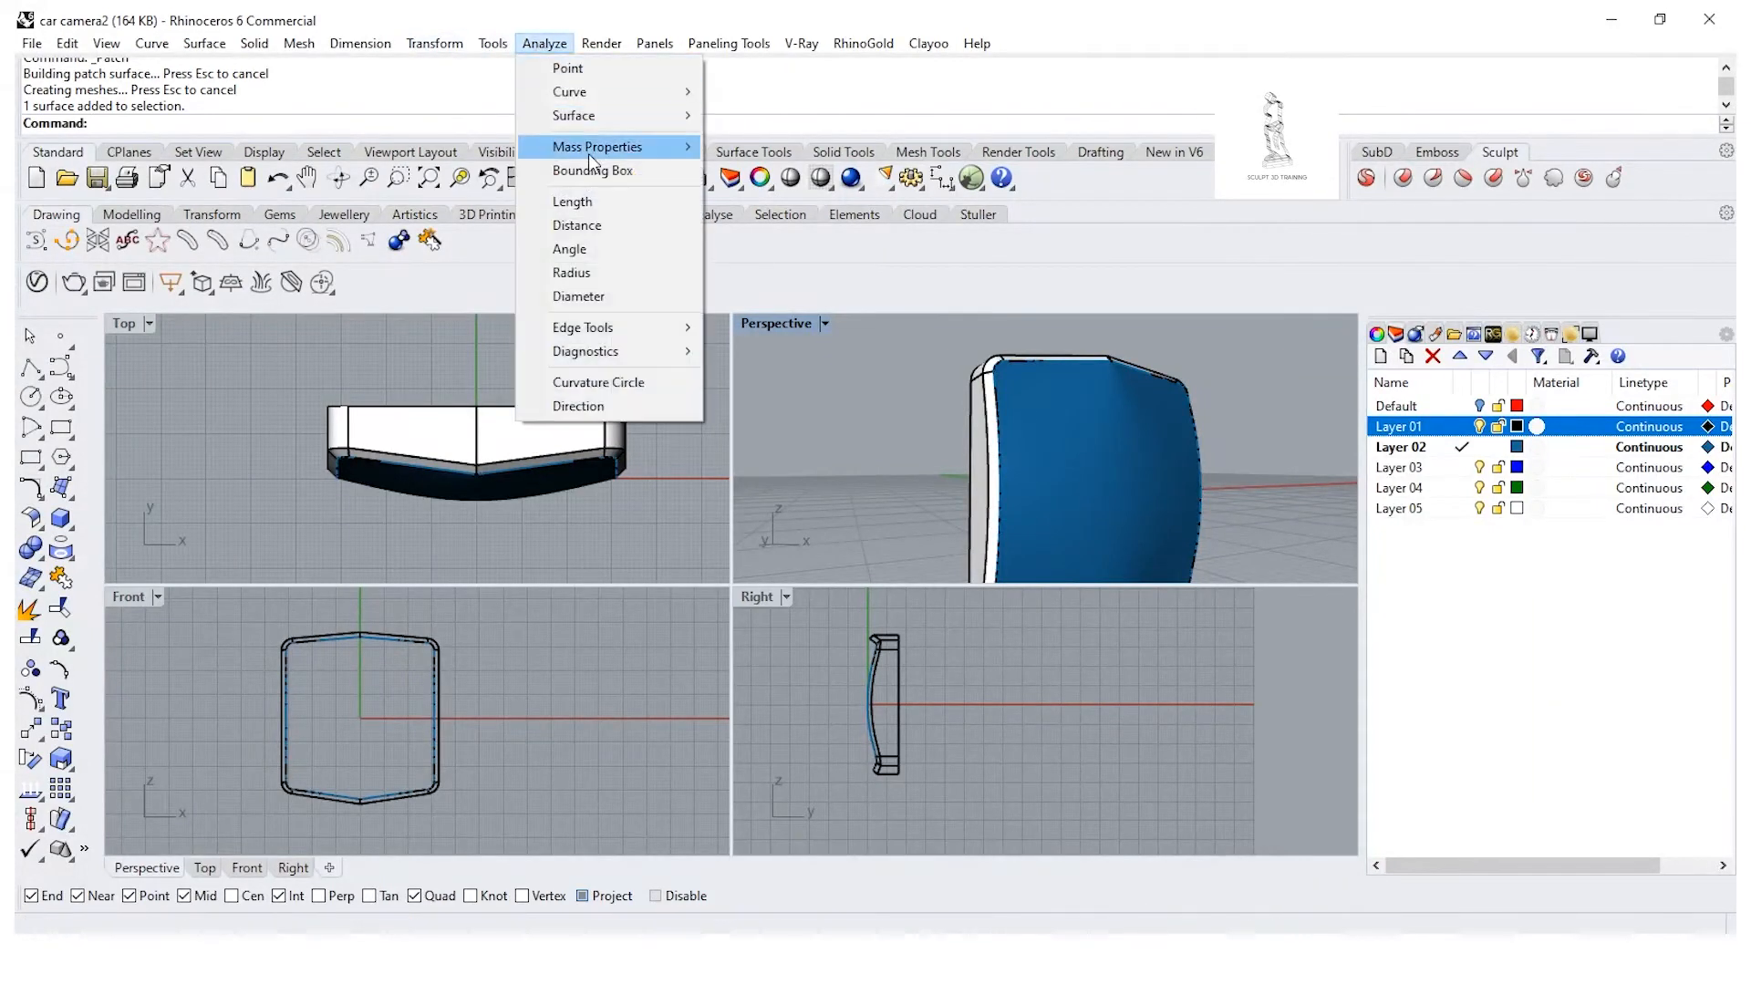
{"action": "mouse_move", "coordinate": [594, 119]}
{"action": "left_click", "coordinate": [784, 163]}
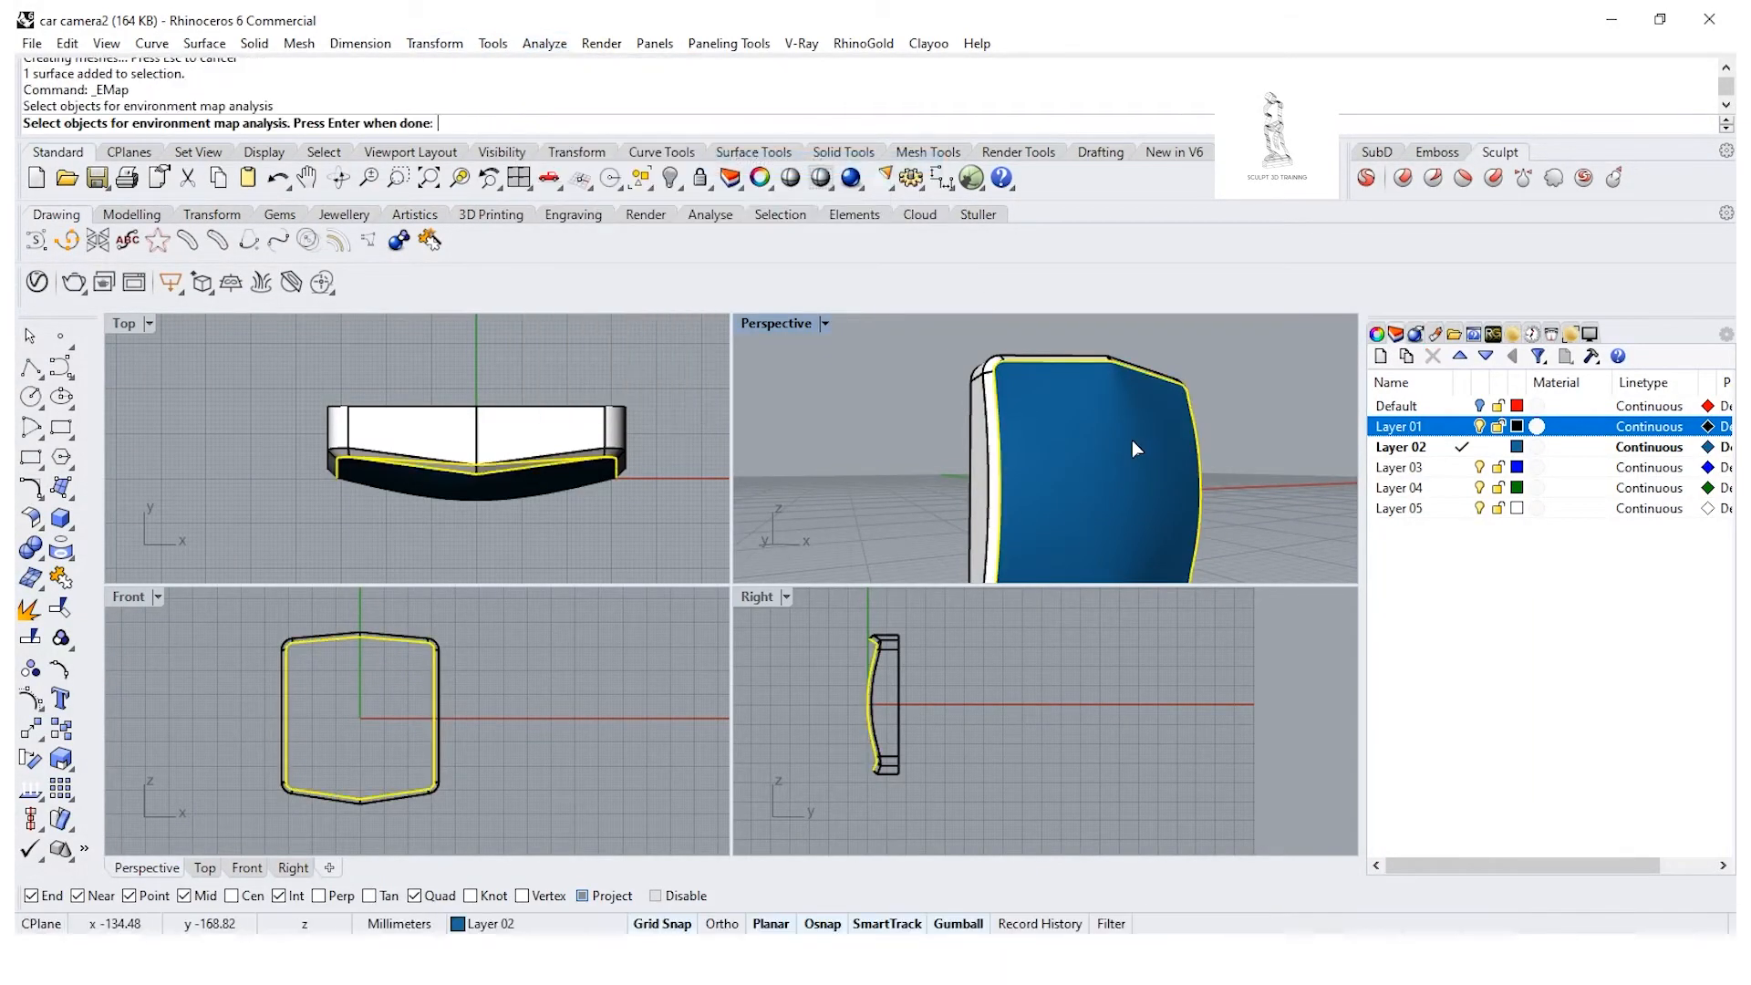
{"action": "key", "text": "Return"}
{"action": "mouse_move", "coordinate": [1153, 456]}
{"action": "right_mouse_down"}
{"action": "mouse_move", "coordinate": [1079, 496]}
{"action": "mouse_move", "coordinate": [1176, 504]}
{"action": "mouse_move", "coordinate": [1136, 362]}
{"action": "mouse_move", "coordinate": [1231, 391]}
{"action": "mouse_move", "coordinate": [1110, 359]}
{"action": "mouse_move", "coordinate": [1105, 395]}
{"action": "mouse_move", "coordinate": [1167, 484]}
{"action": "right_mouse_up"}
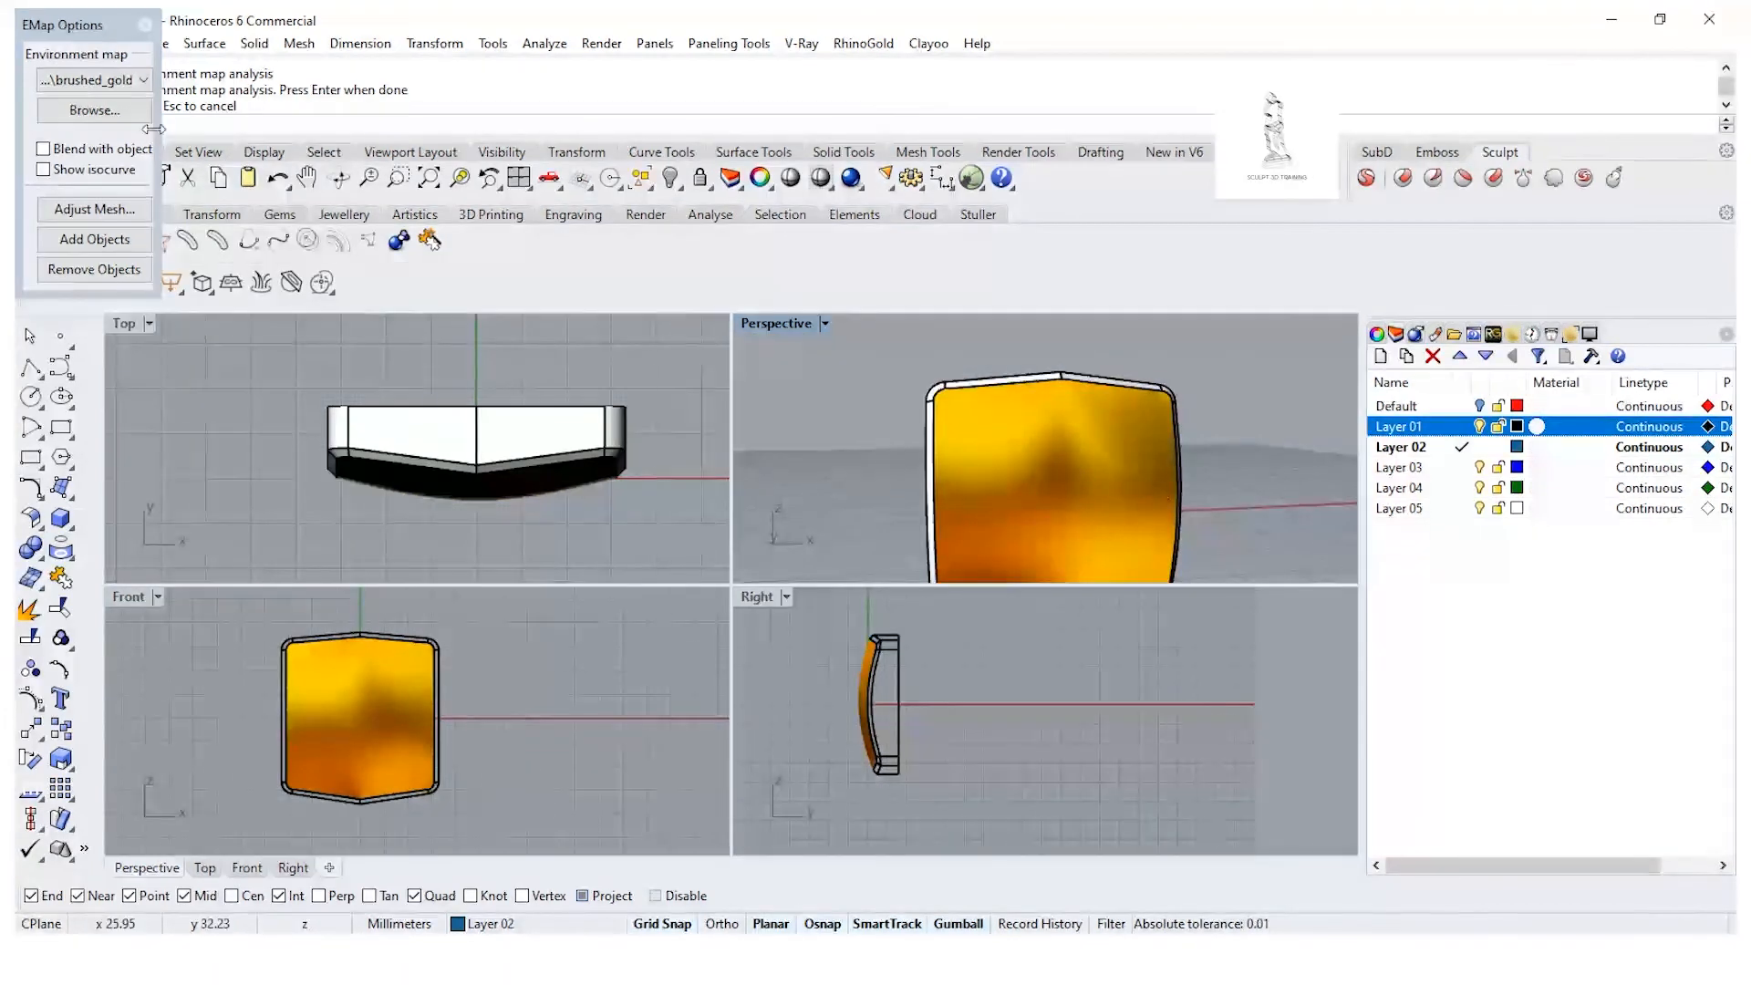
{"action": "left_click", "coordinate": [145, 25]}
Step: Join the new blue front surface to the camera body
{"action": "right_click_drag", "start_coordinate": [970, 421], "coordinate": [1131, 451]}
{"action": "left_click", "coordinate": [996, 424]}
{"action": "scroll", "coordinate": [1132, 450], "scroll_direction": "up", "scroll_amount": 5}
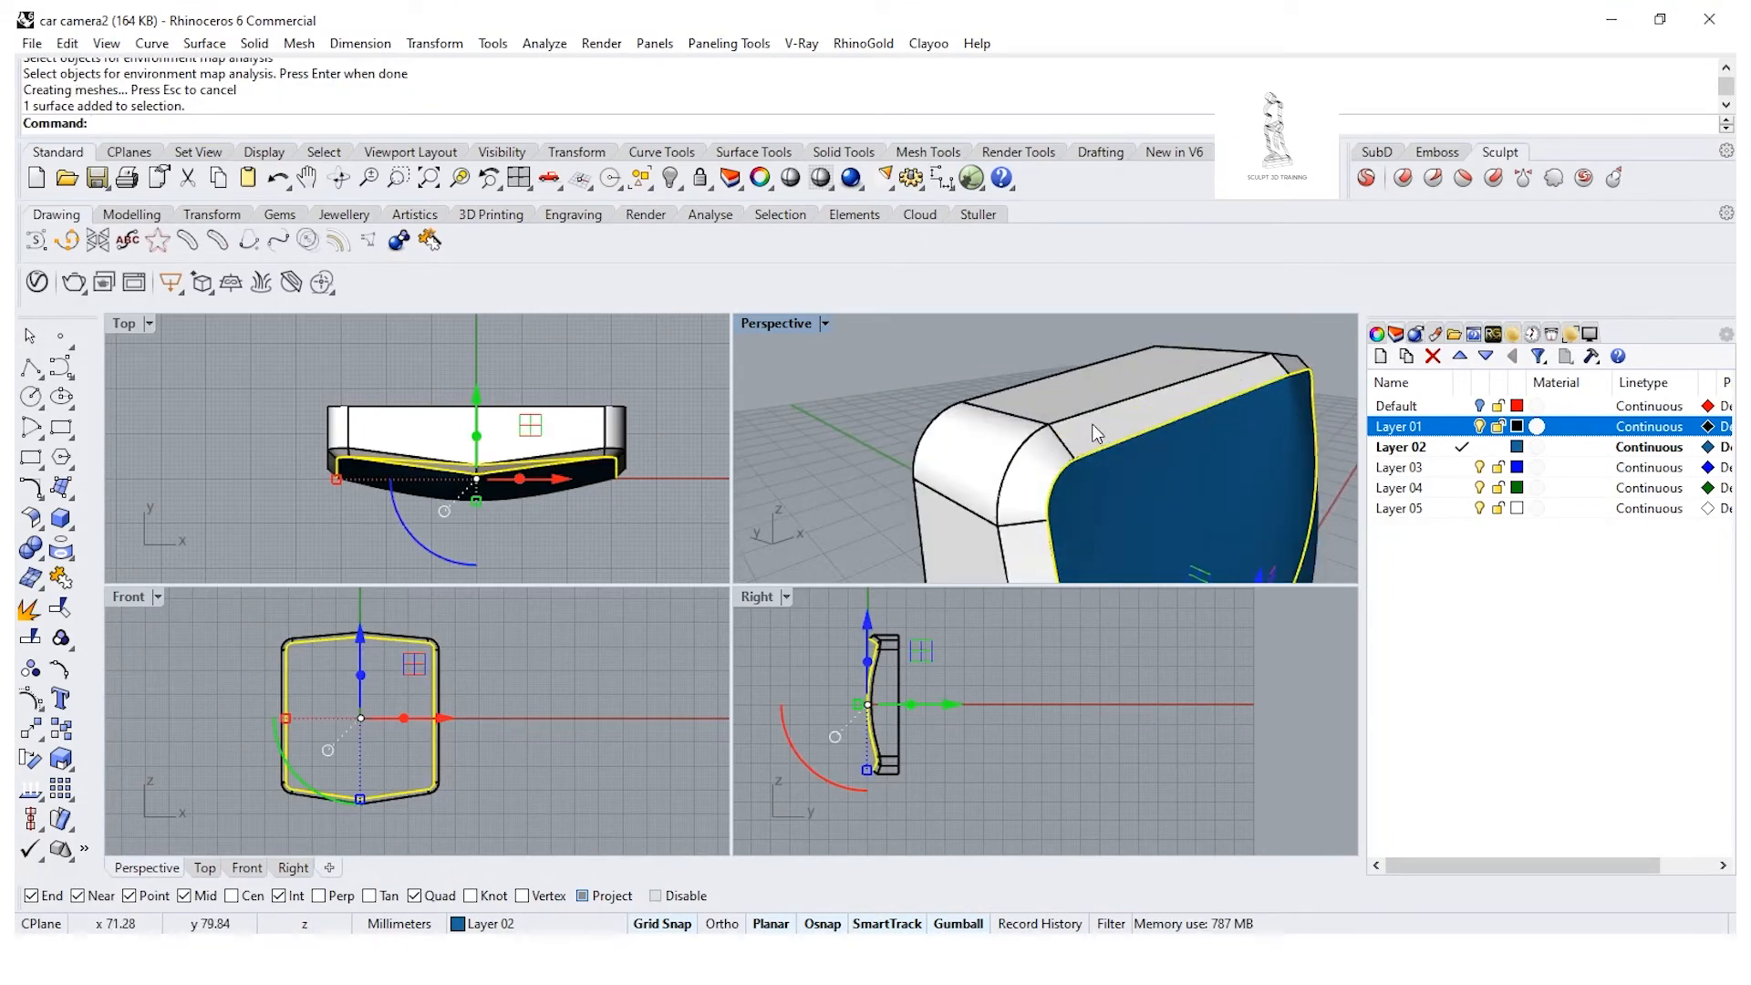
{"action": "left_click", "coordinate": [1095, 426], "text": "shift"}
{"action": "left_click", "coordinate": [62, 577]}
Step: Show the naked edges of the joined camera body and examine them along the front rim
{"action": "right_click_drag", "start_coordinate": [1140, 472], "coordinate": [954, 447]}
{"action": "left_click", "coordinate": [953, 447]}
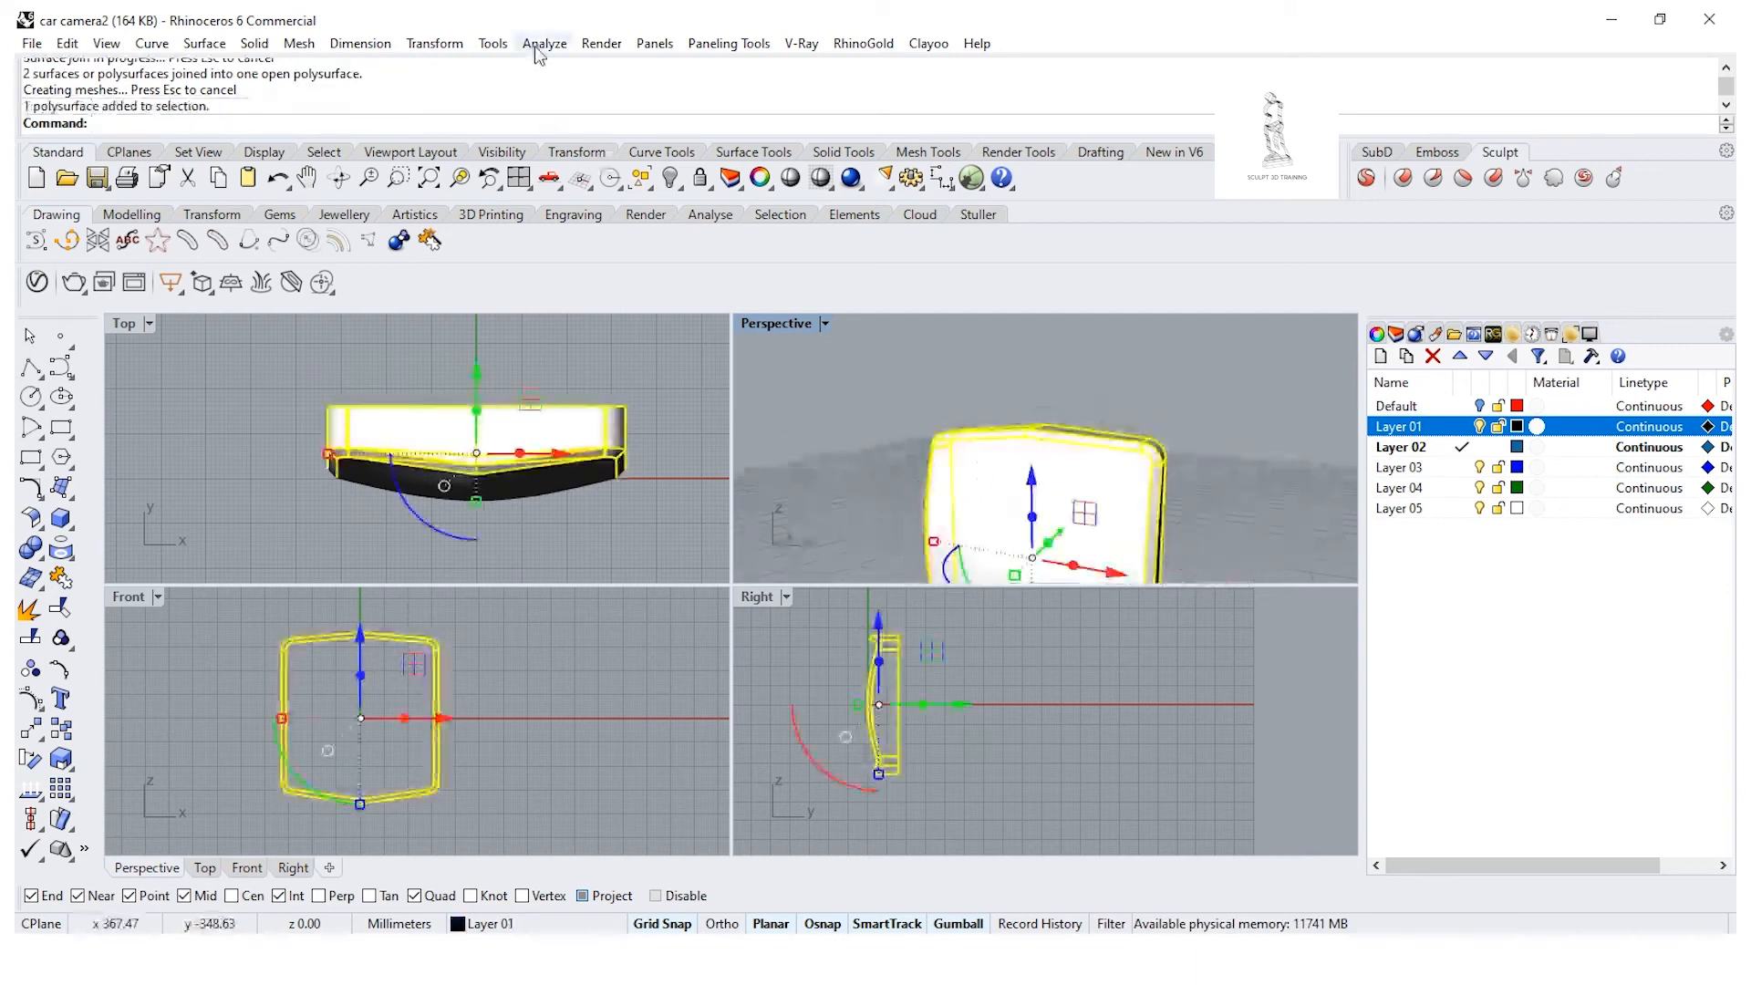
{"action": "left_click", "coordinate": [545, 43]}
{"action": "mouse_move", "coordinate": [639, 326]}
{"action": "left_click", "coordinate": [786, 327]}
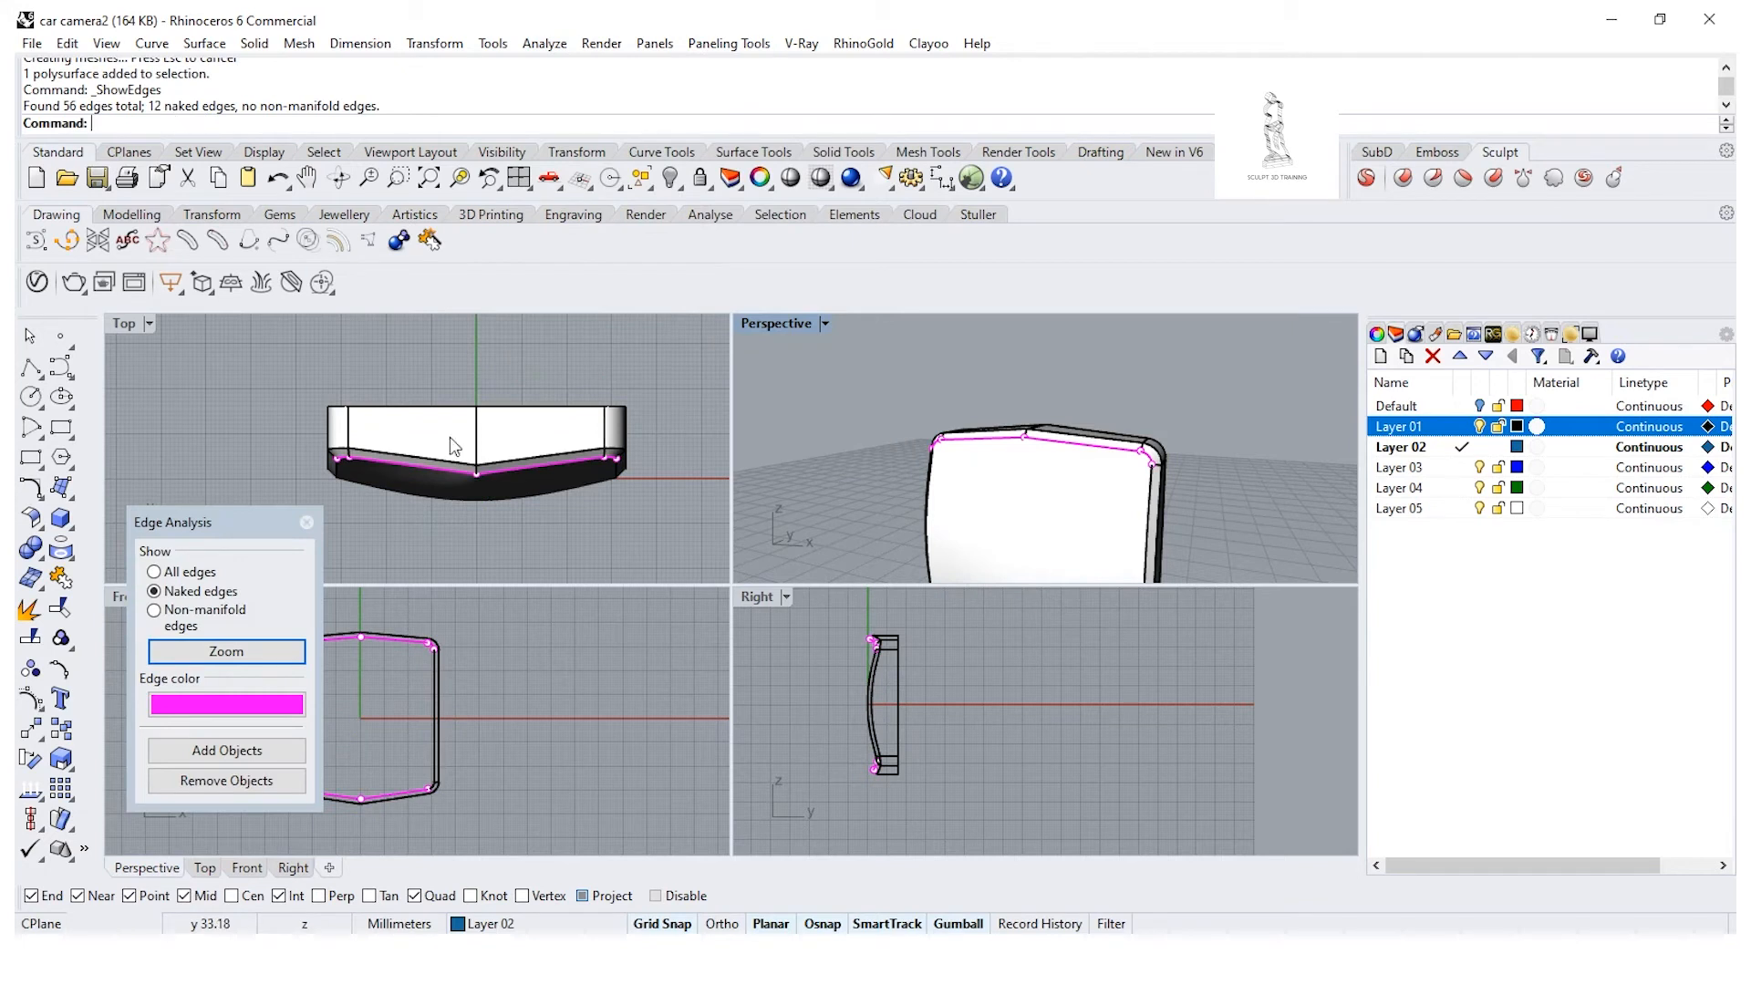
{"action": "left_click_drag", "start_coordinate": [309, 529], "coordinate": [232, 552]}
{"action": "right_click_drag", "start_coordinate": [881, 503], "coordinate": [1009, 389]}
{"action": "scroll", "coordinate": [1007, 436], "scroll_direction": "up", "scroll_amount": 5}
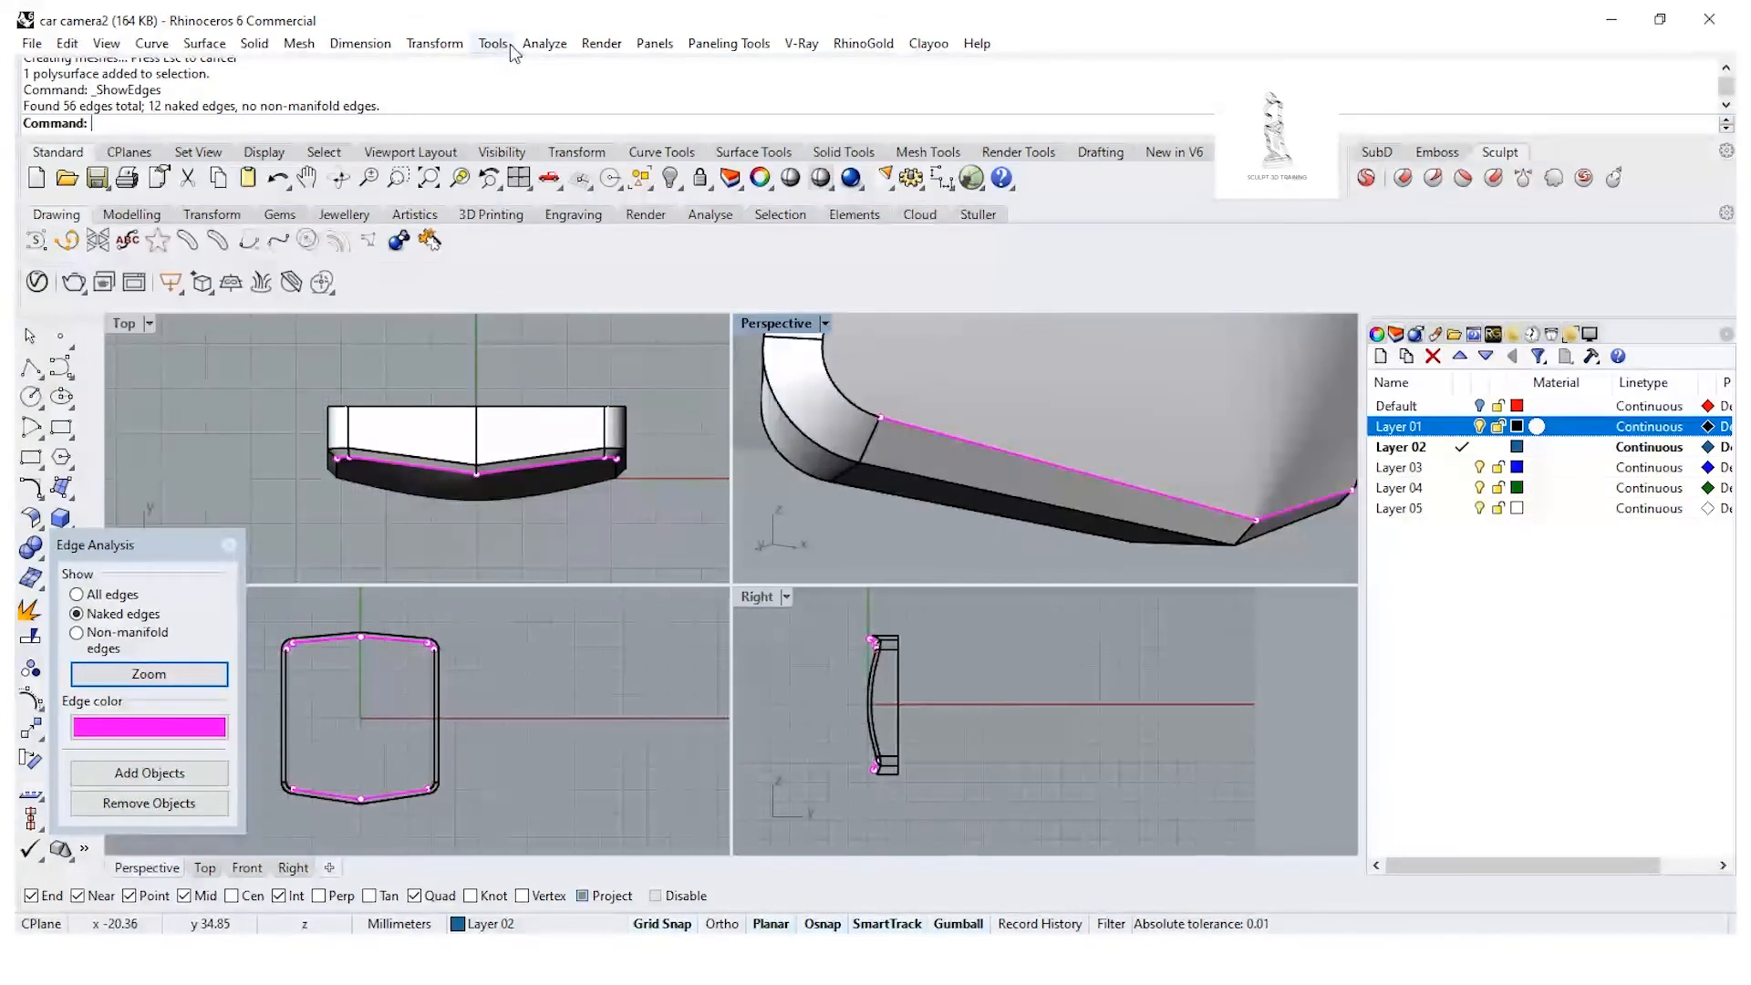
Step: Join the two naked edges along the left half of the front face's lower rim in the maximized Perspective view, accepting the larger joining tolerance
{"action": "left_click", "coordinate": [540, 43]}
{"action": "mouse_move", "coordinate": [657, 339]}
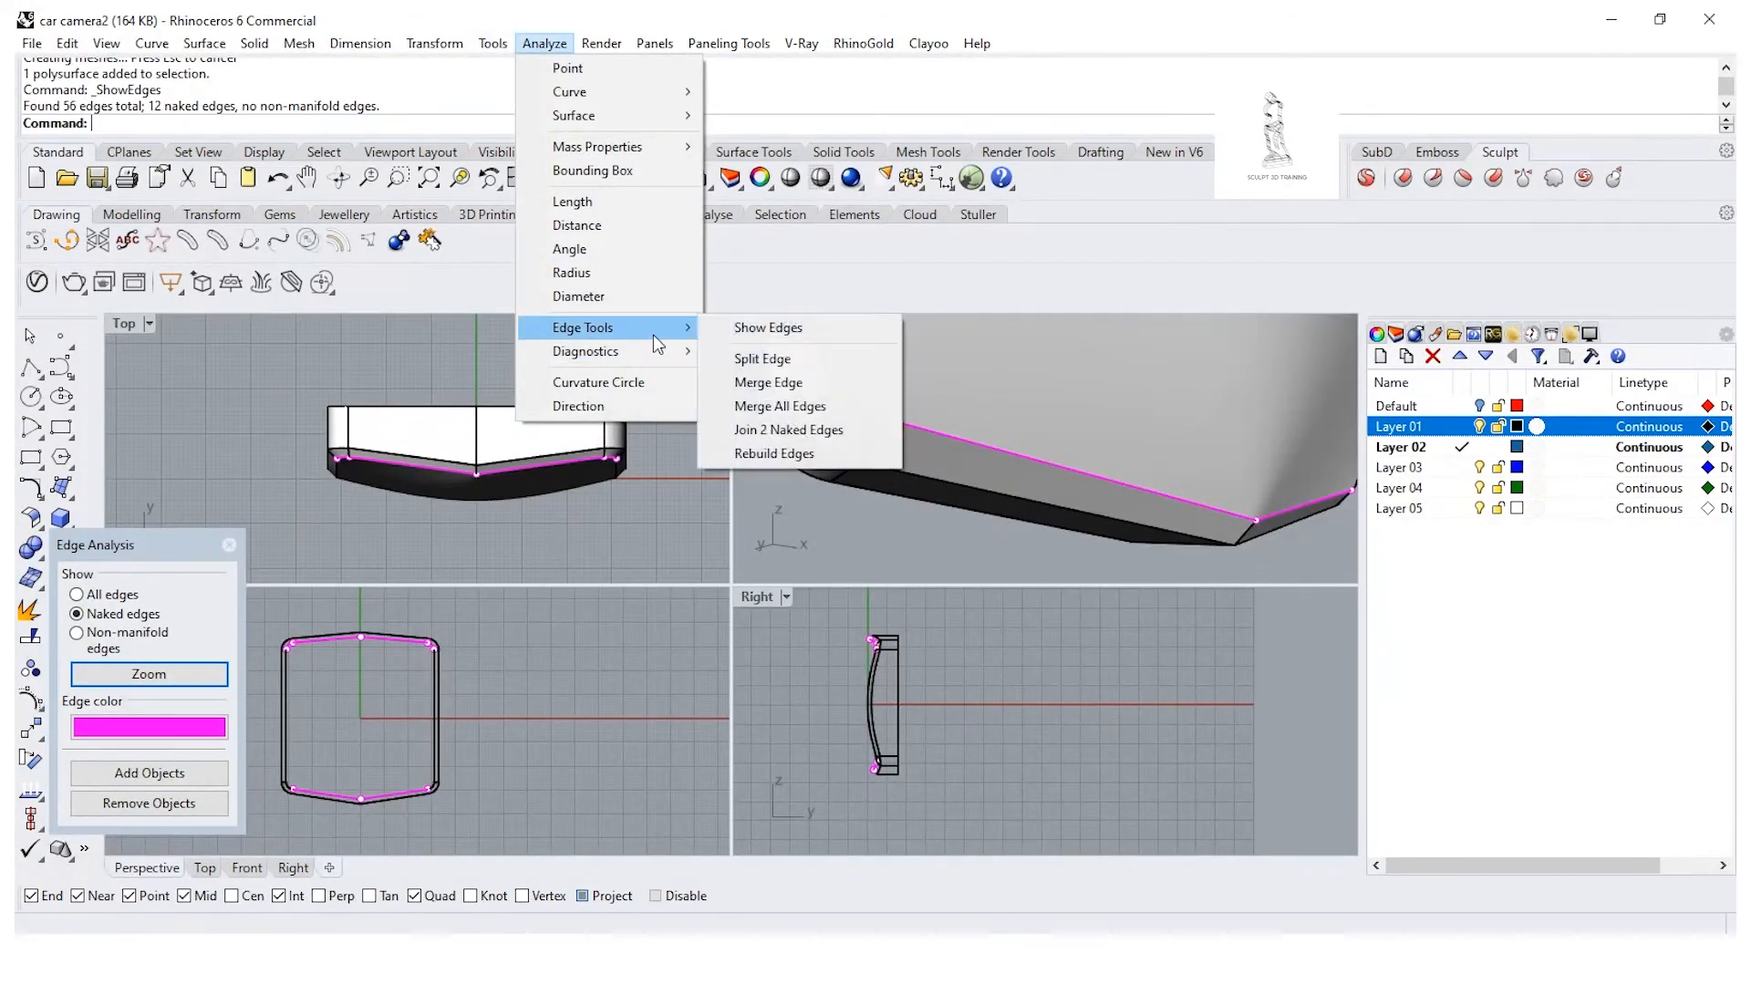
{"action": "left_click", "coordinate": [788, 429]}
{"action": "scroll", "coordinate": [845, 383], "scroll_direction": "up", "scroll_amount": 3}
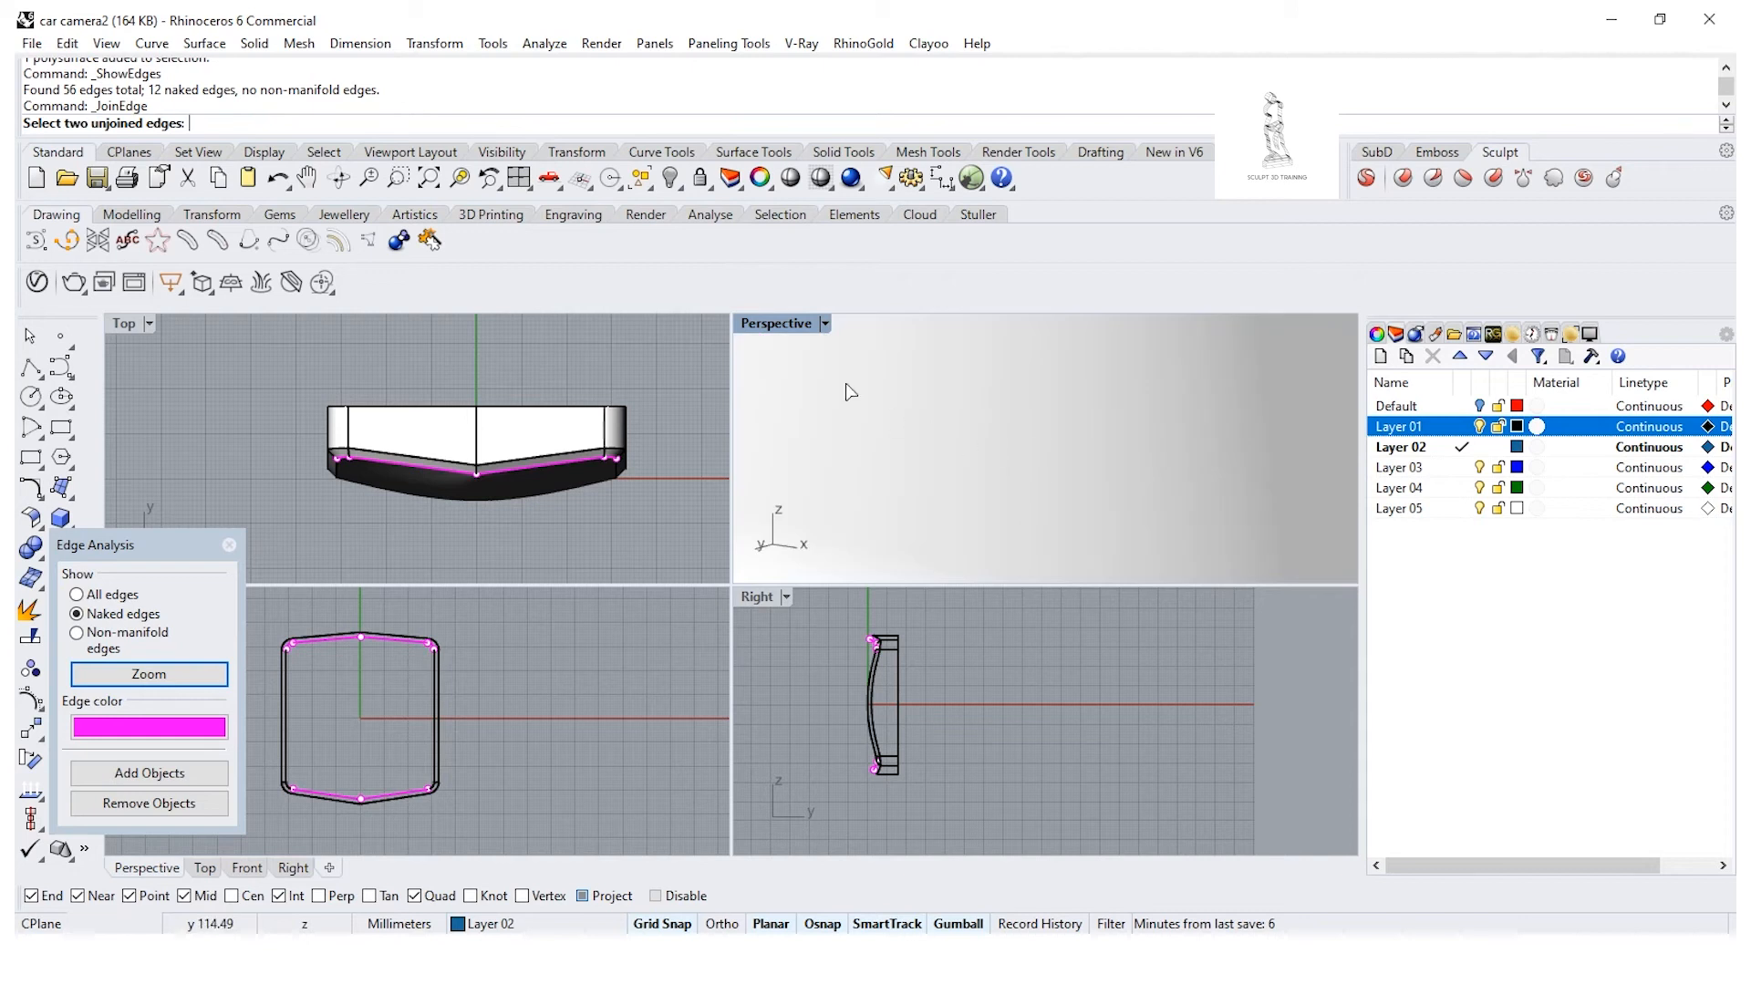
{"action": "double_click", "coordinate": [789, 330]}
{"action": "scroll", "coordinate": [746, 418], "scroll_direction": "down", "scroll_amount": 3}
{"action": "right_click_drag", "start_coordinate": [747, 416], "coordinate": [664, 438]}
{"action": "left_click", "coordinate": [654, 434]}
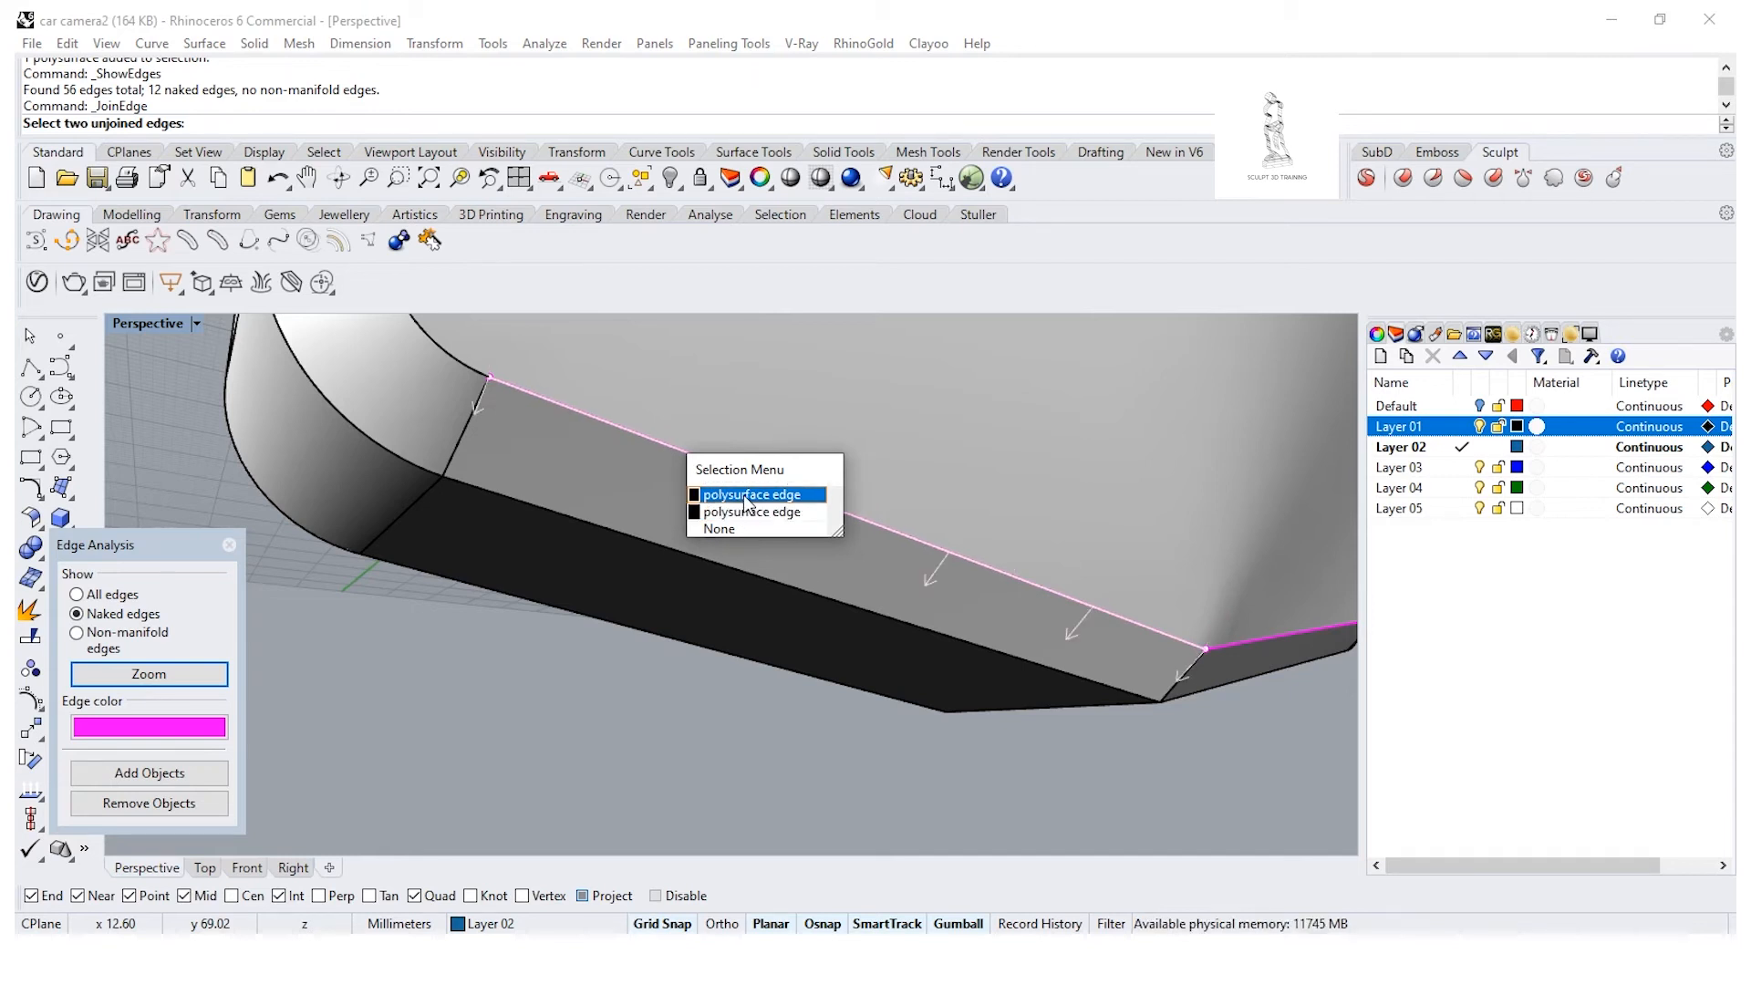
{"action": "left_click", "coordinate": [746, 495]}
{"action": "left_click", "coordinate": [666, 446]}
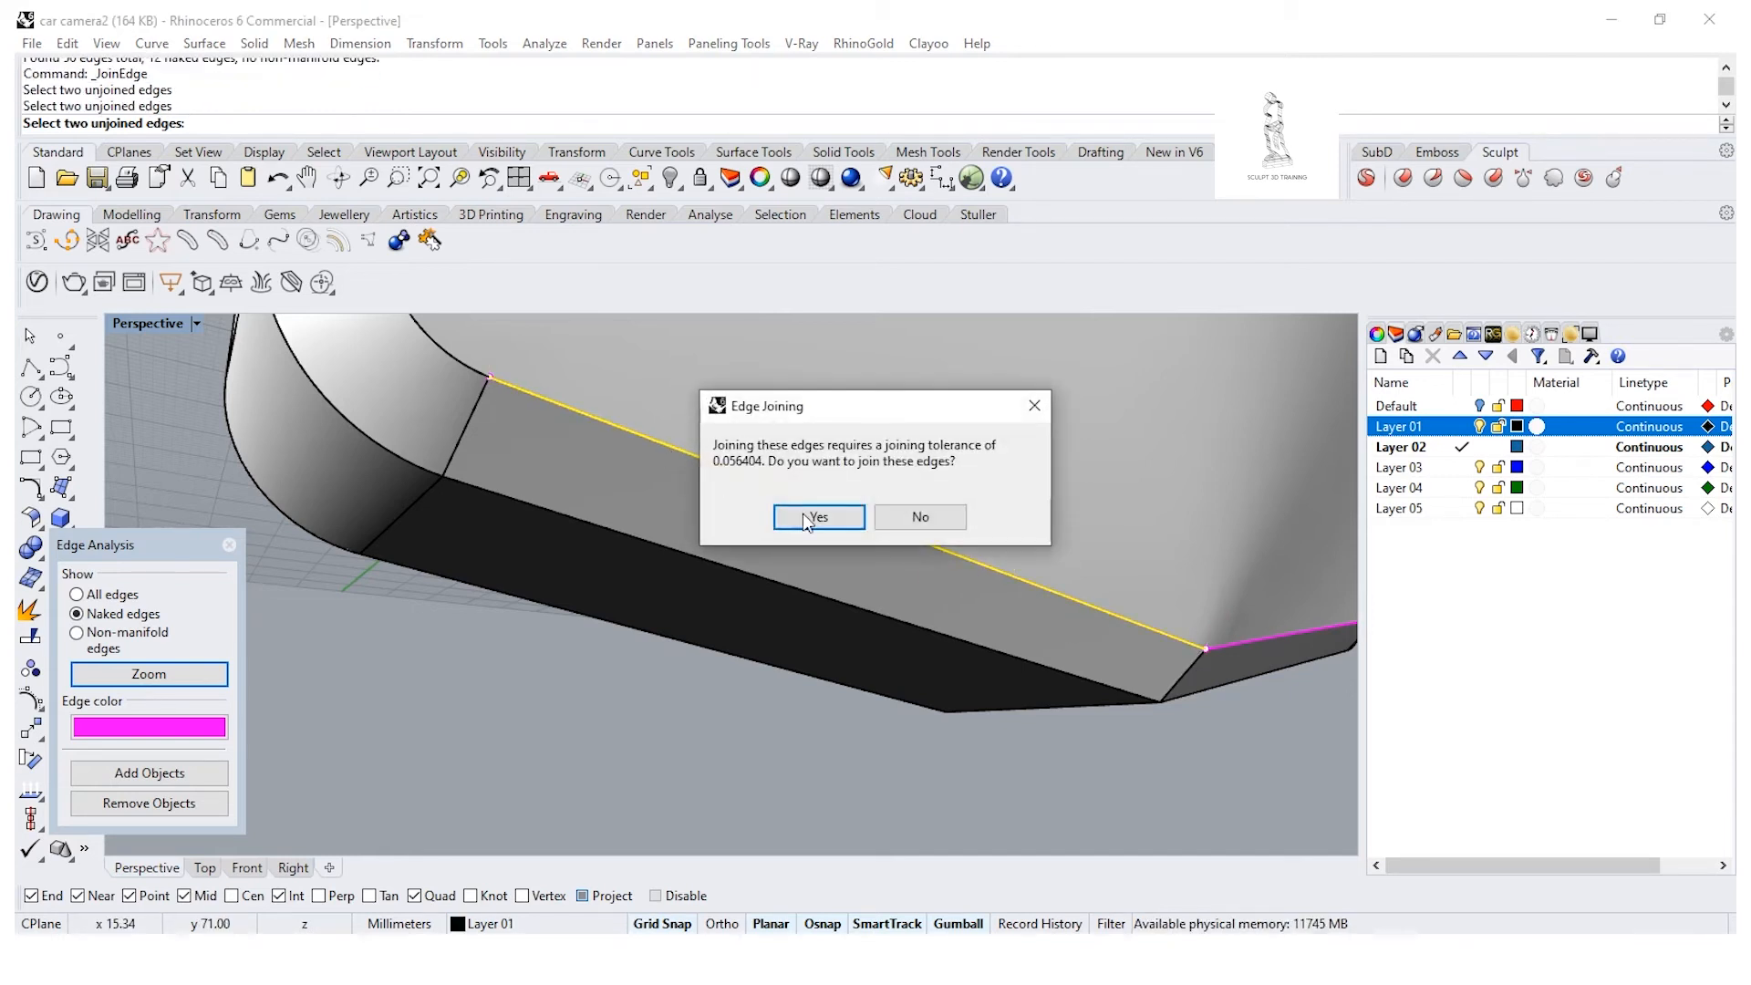
{"action": "key", "text": "Return"}
{"action": "right_click_drag", "start_coordinate": [803, 520], "coordinate": [624, 459]}
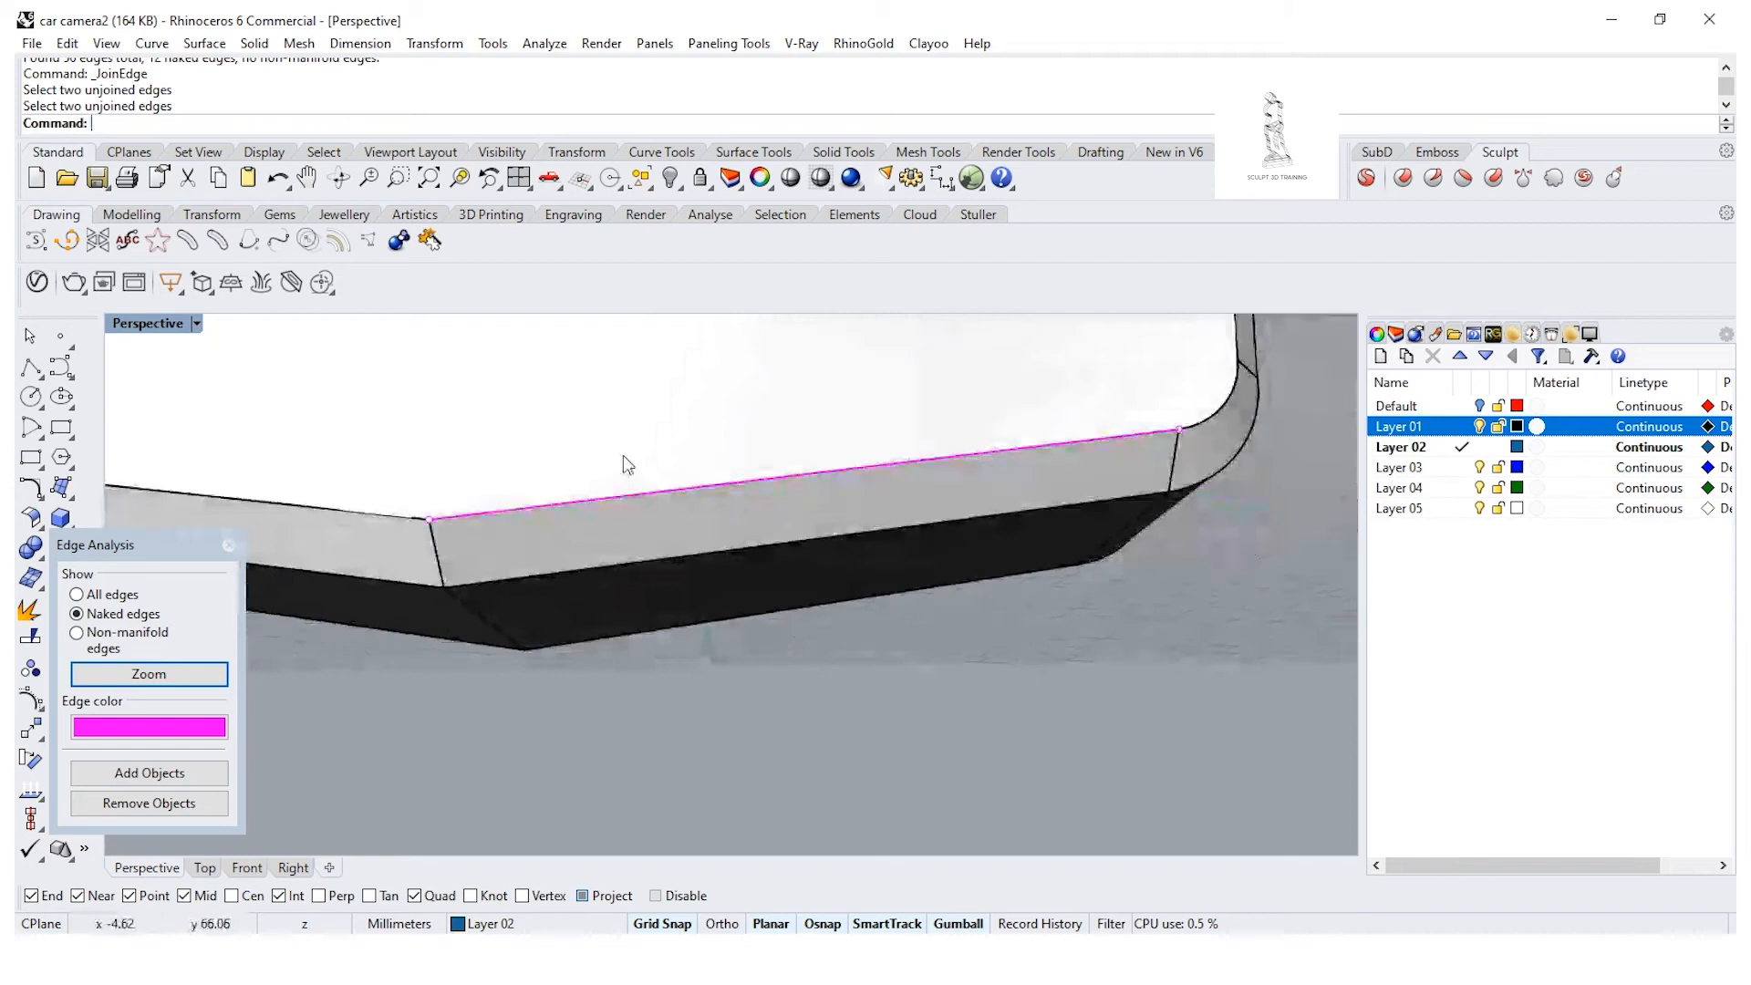
Step: Join the two naked edges along the right half of the front face's lower rim, accepting the larger joining tolerance
{"action": "right_click", "coordinate": [622, 456]}
{"action": "left_click", "coordinate": [650, 492]}
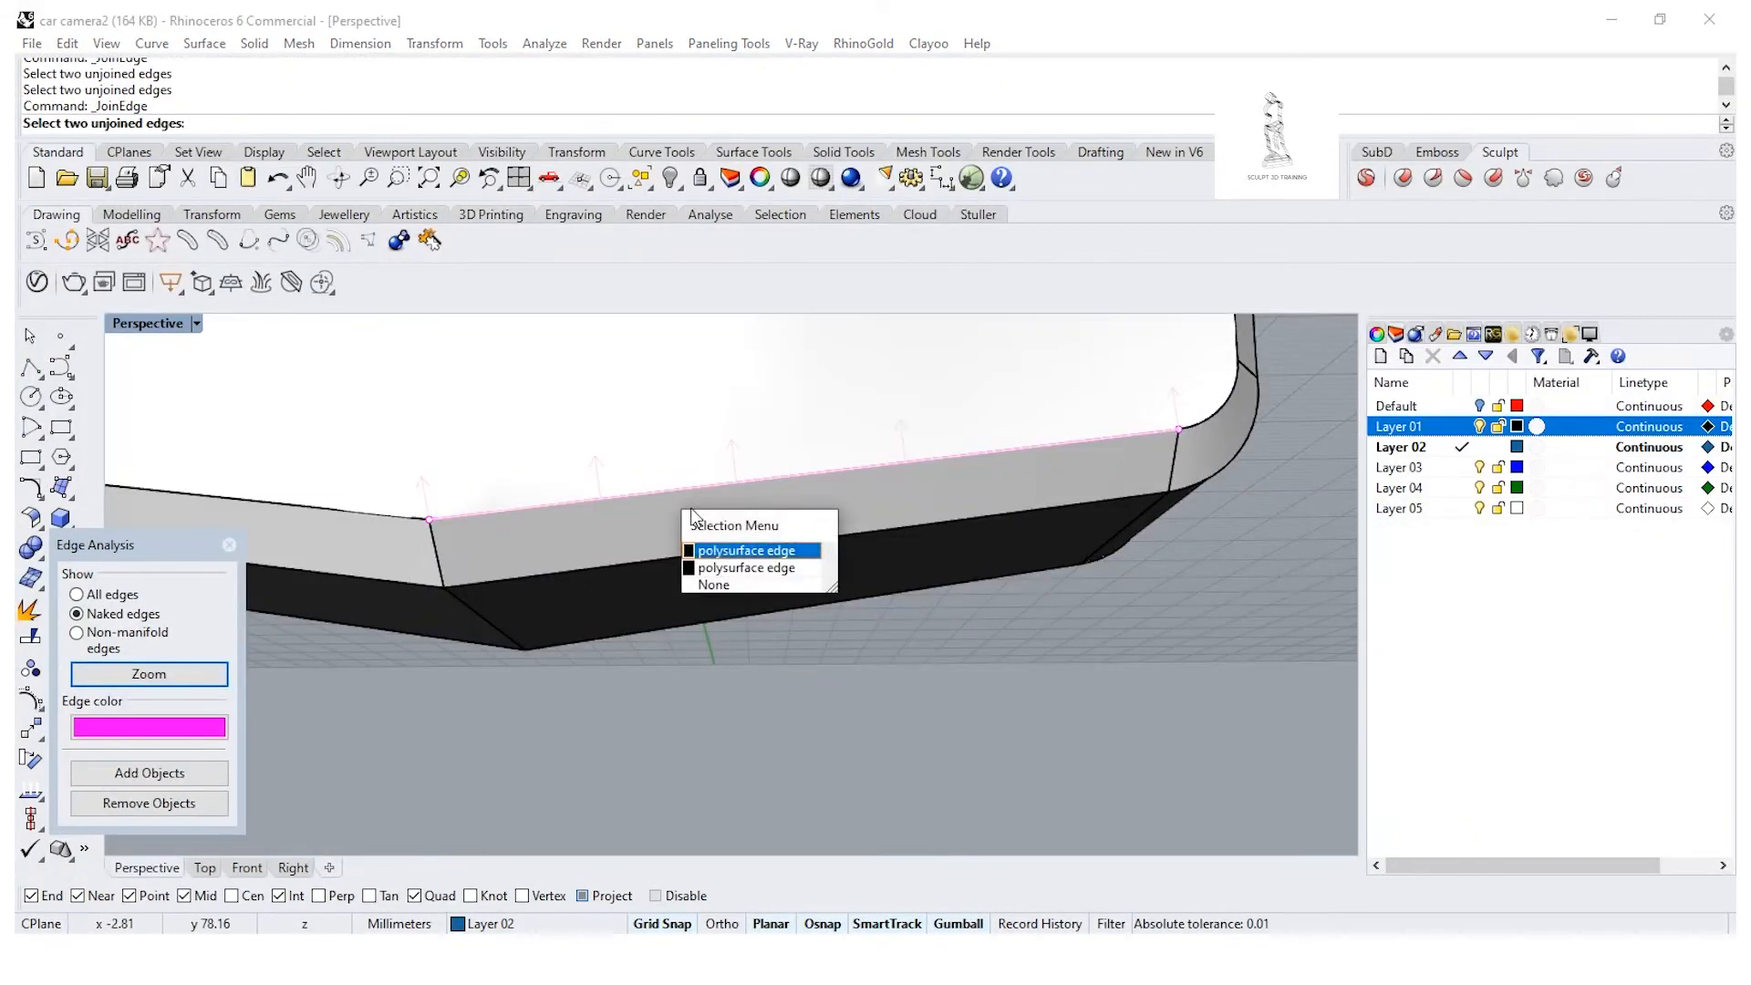
{"action": "left_click", "coordinate": [702, 549]}
{"action": "left_click", "coordinate": [665, 495]}
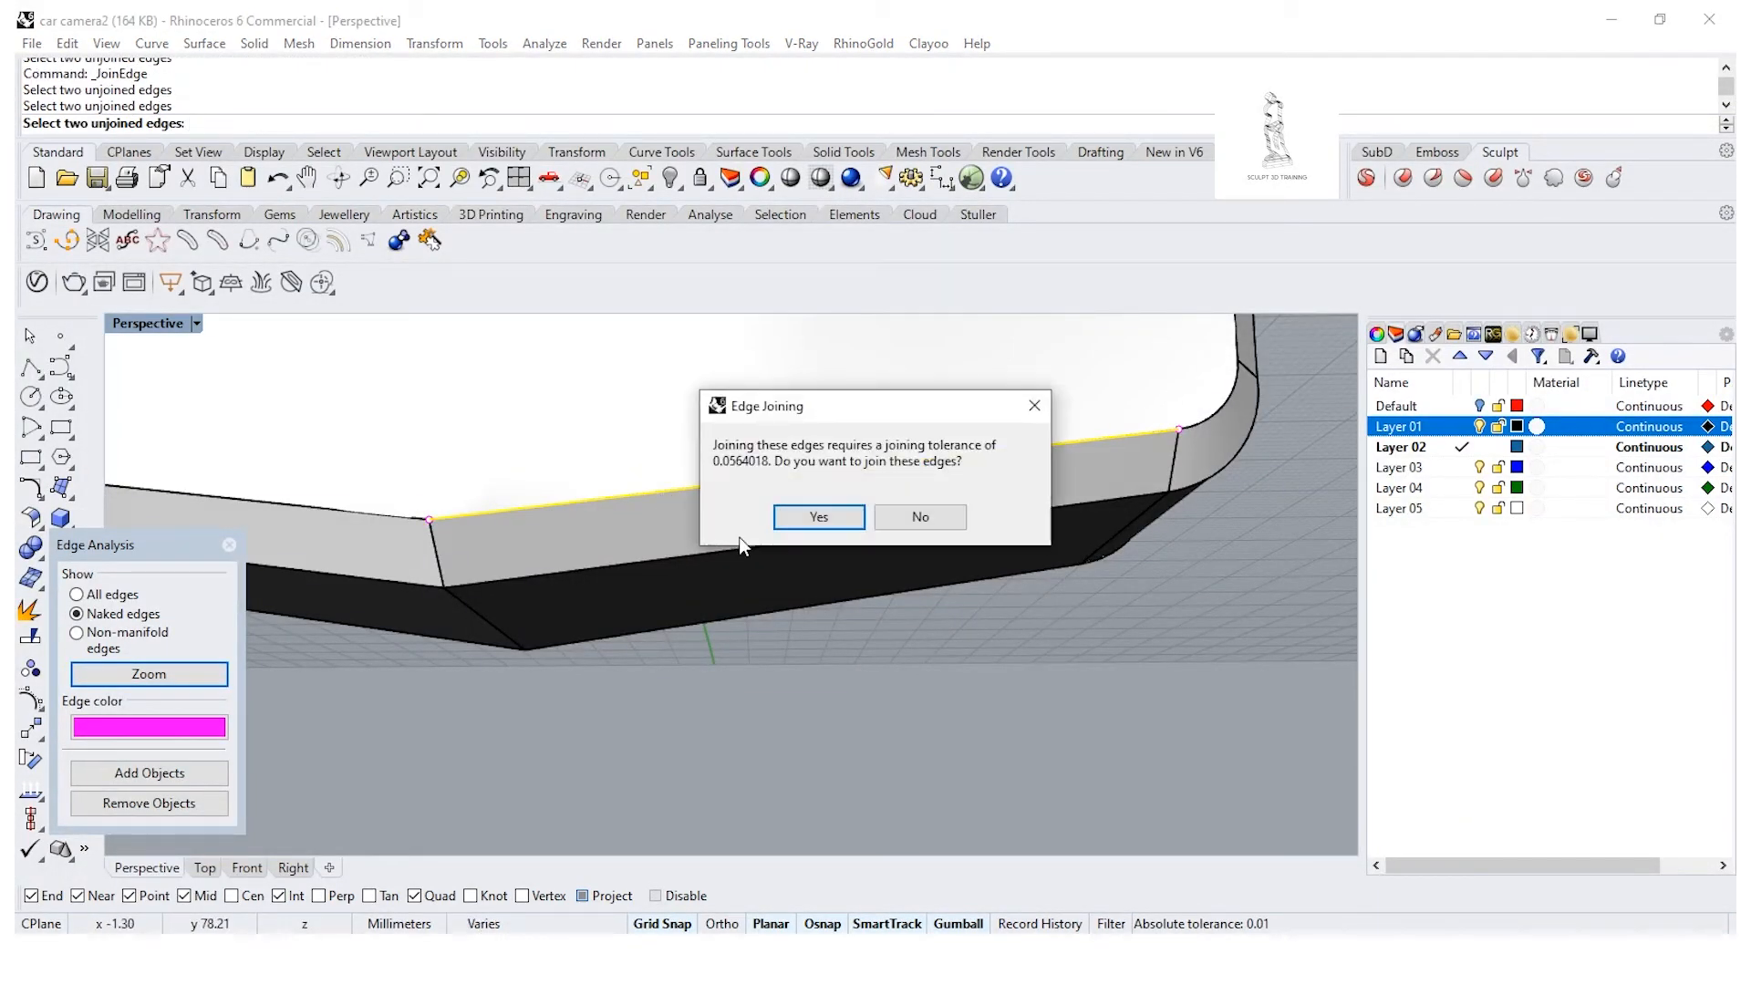
{"action": "left_click", "coordinate": [819, 517]}
Step: Join the two naked edges around the front face's rounded upper-left corner, accepting the larger joining tolerance
{"action": "right_click_drag", "start_coordinate": [934, 454], "coordinate": [730, 491]}
{"action": "scroll", "coordinate": [719, 501], "scroll_direction": "down", "scroll_amount": 12}
{"action": "scroll", "coordinate": [616, 392], "scroll_direction": "up", "scroll_amount": 3}
{"action": "scroll", "coordinate": [616, 392], "scroll_direction": "up", "scroll_amount": 2}
{"action": "right_click_drag", "start_coordinate": [616, 392], "coordinate": [673, 447]}
{"action": "scroll", "coordinate": [673, 450], "scroll_direction": "up", "scroll_amount": 7}
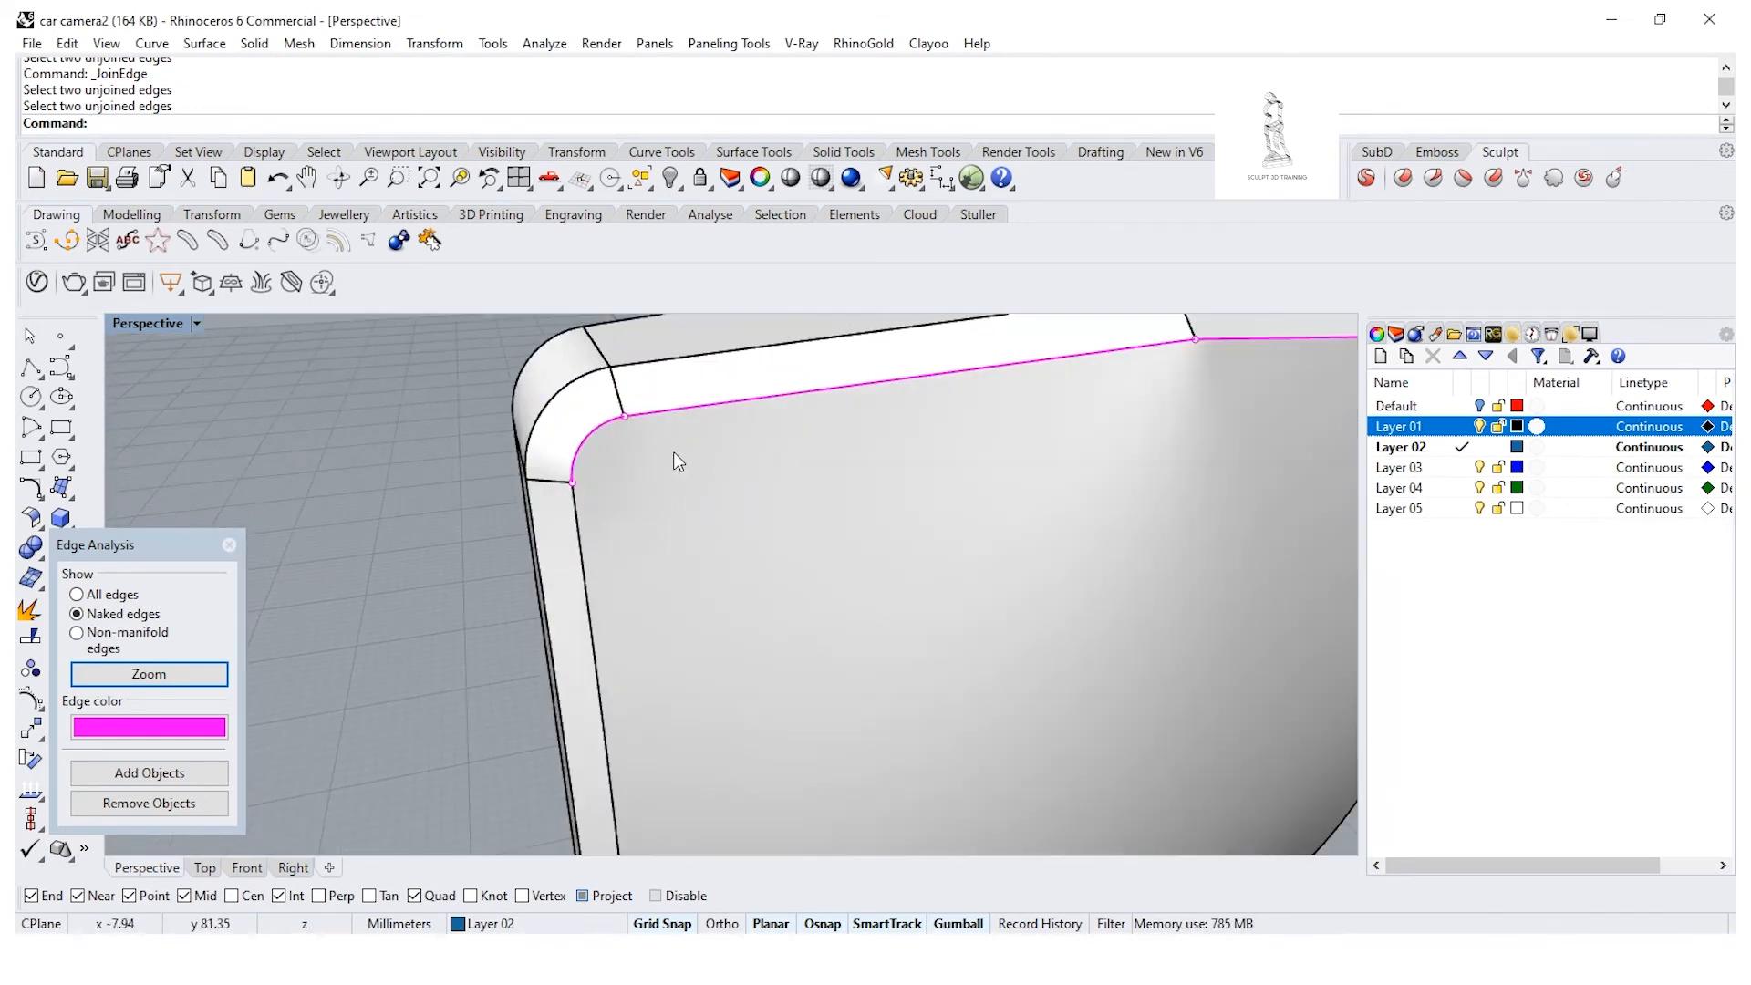
{"action": "right_click", "coordinate": [671, 450]}
{"action": "left_click", "coordinate": [607, 423]}
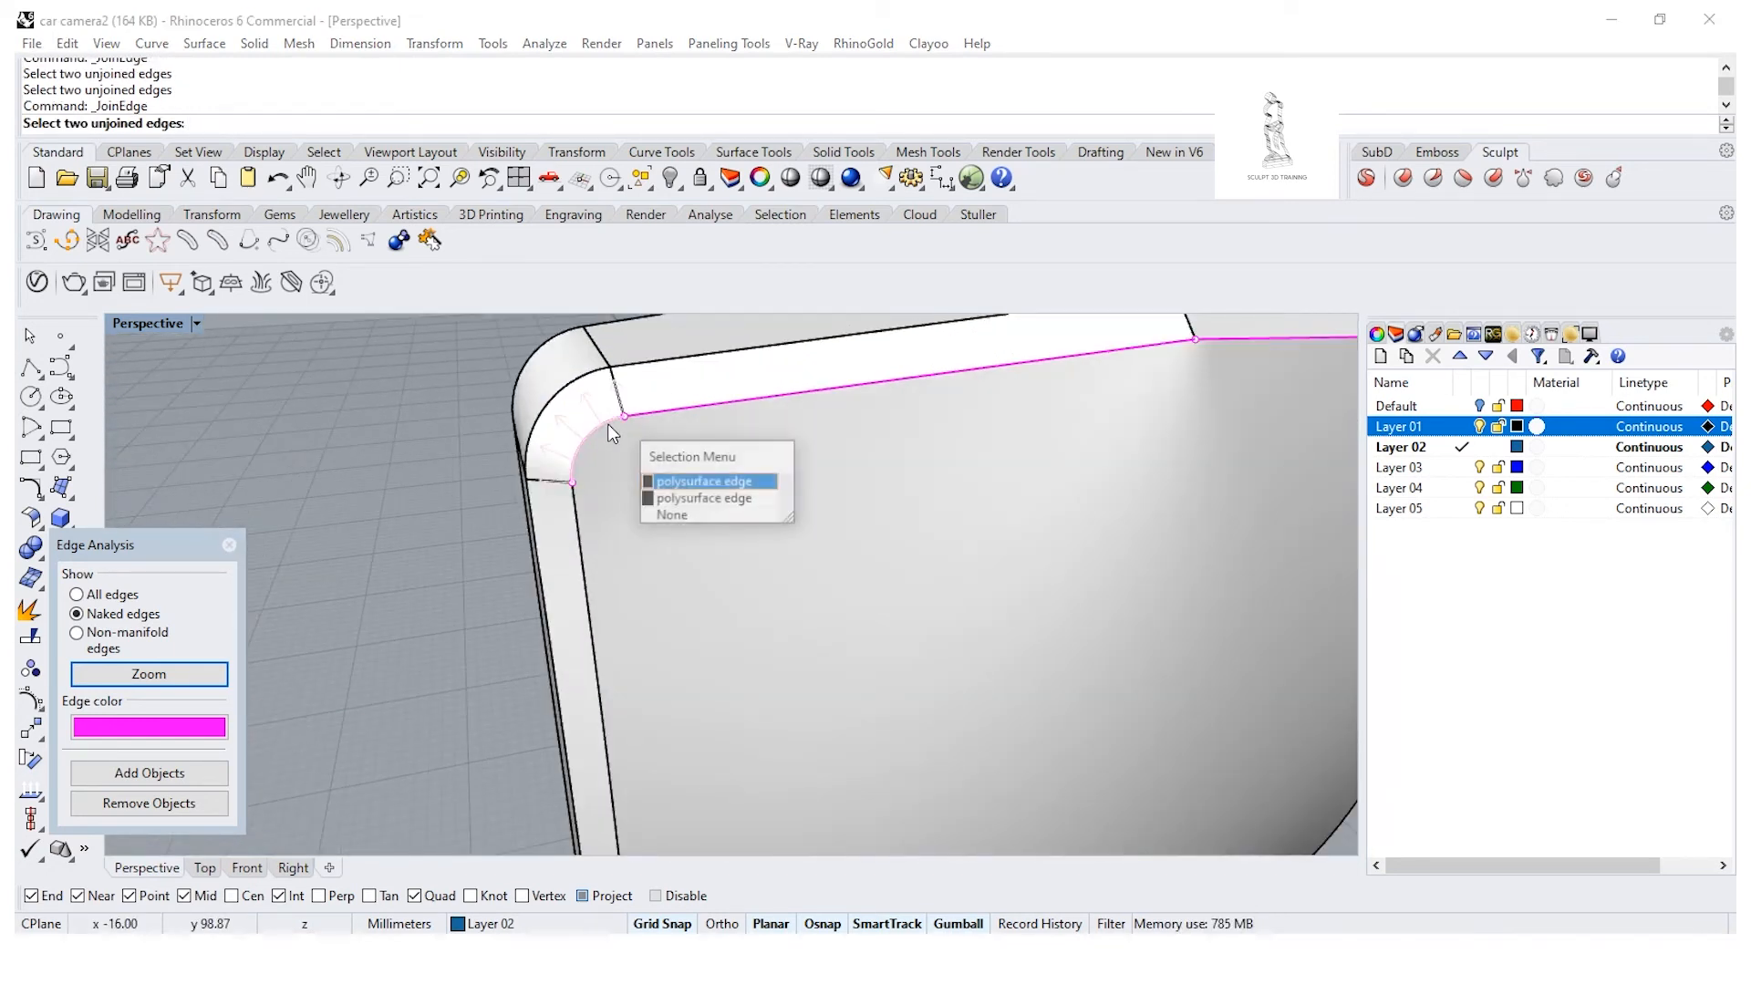
{"action": "left_click", "coordinate": [693, 499]}
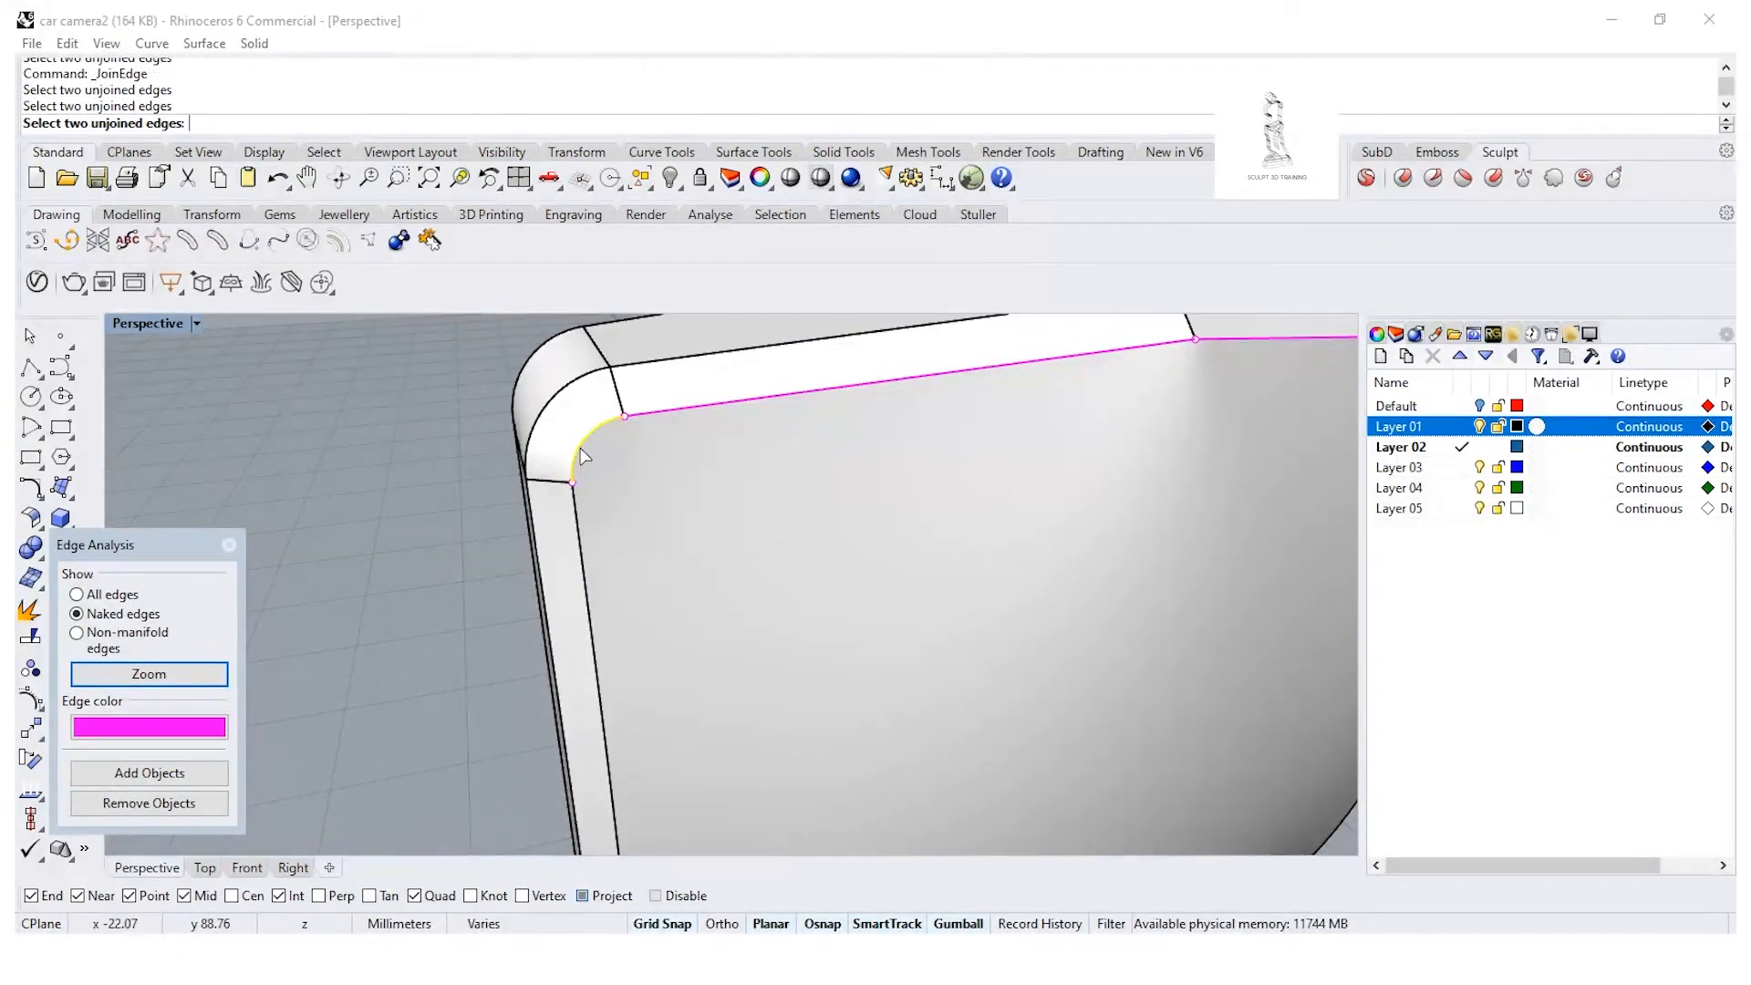
{"action": "left_click", "coordinate": [795, 516]}
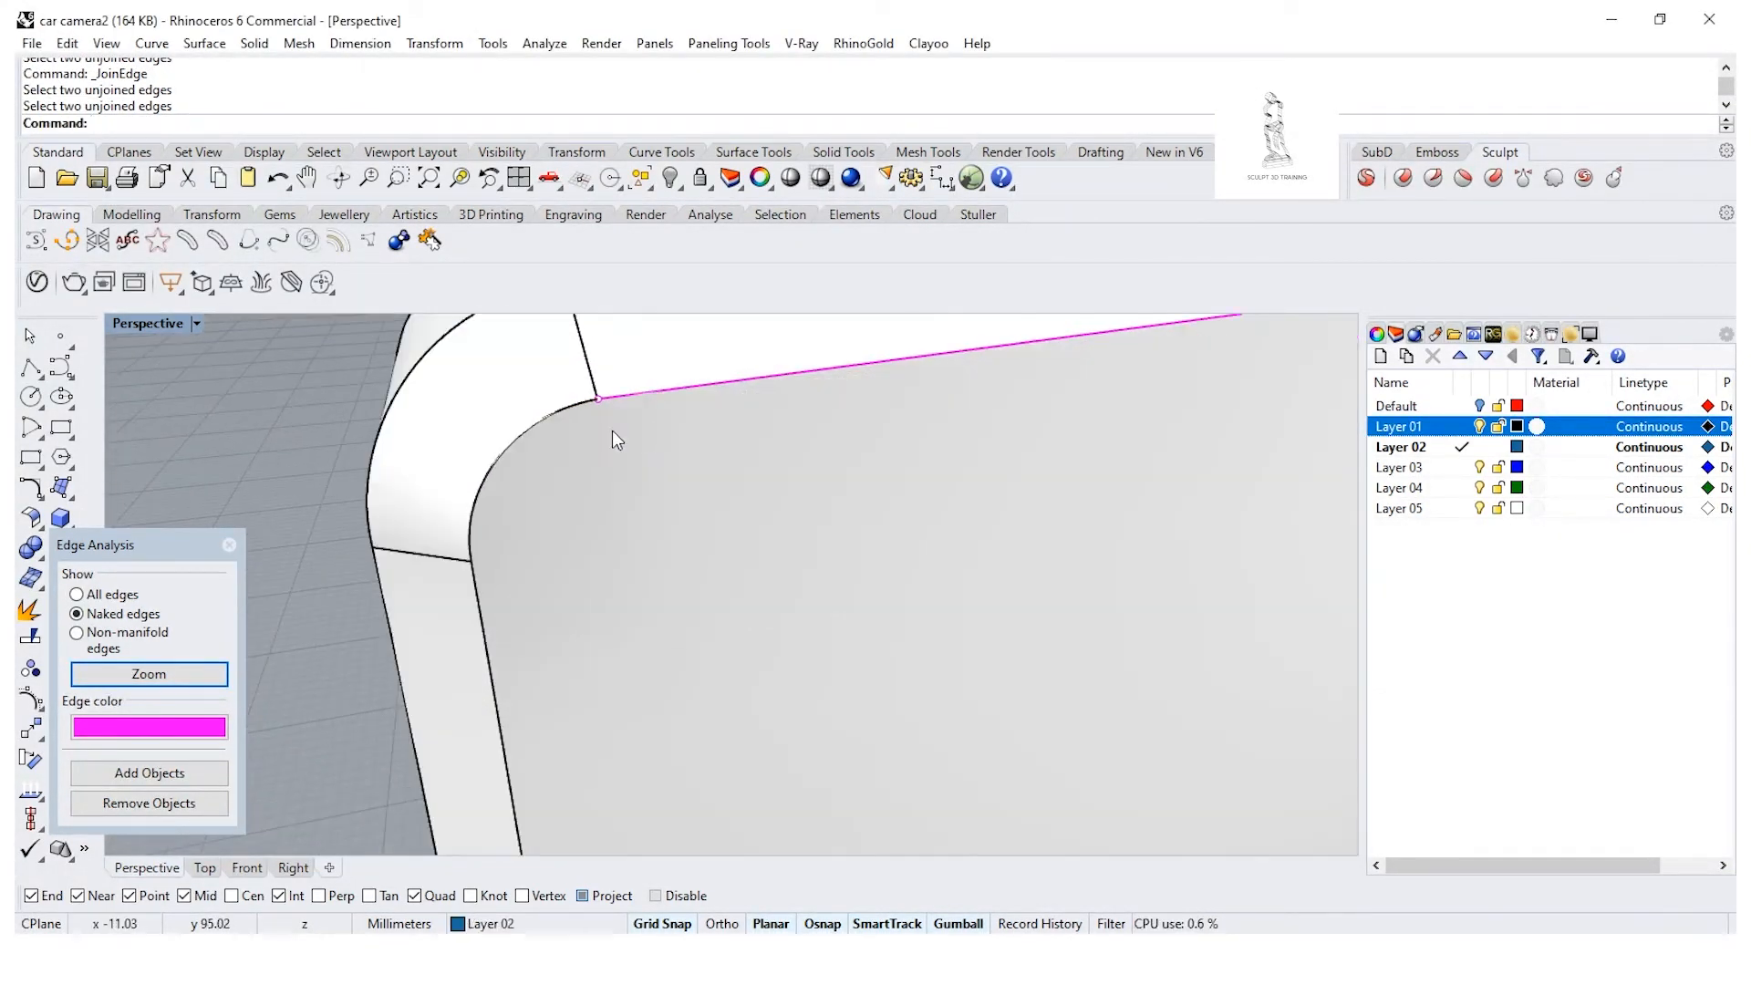
Step: Join the two naked edges along the left half of the front face's upper rim, accepting the larger joining tolerance
{"action": "right_click", "coordinate": [703, 440]}
{"action": "left_click", "coordinate": [715, 385]}
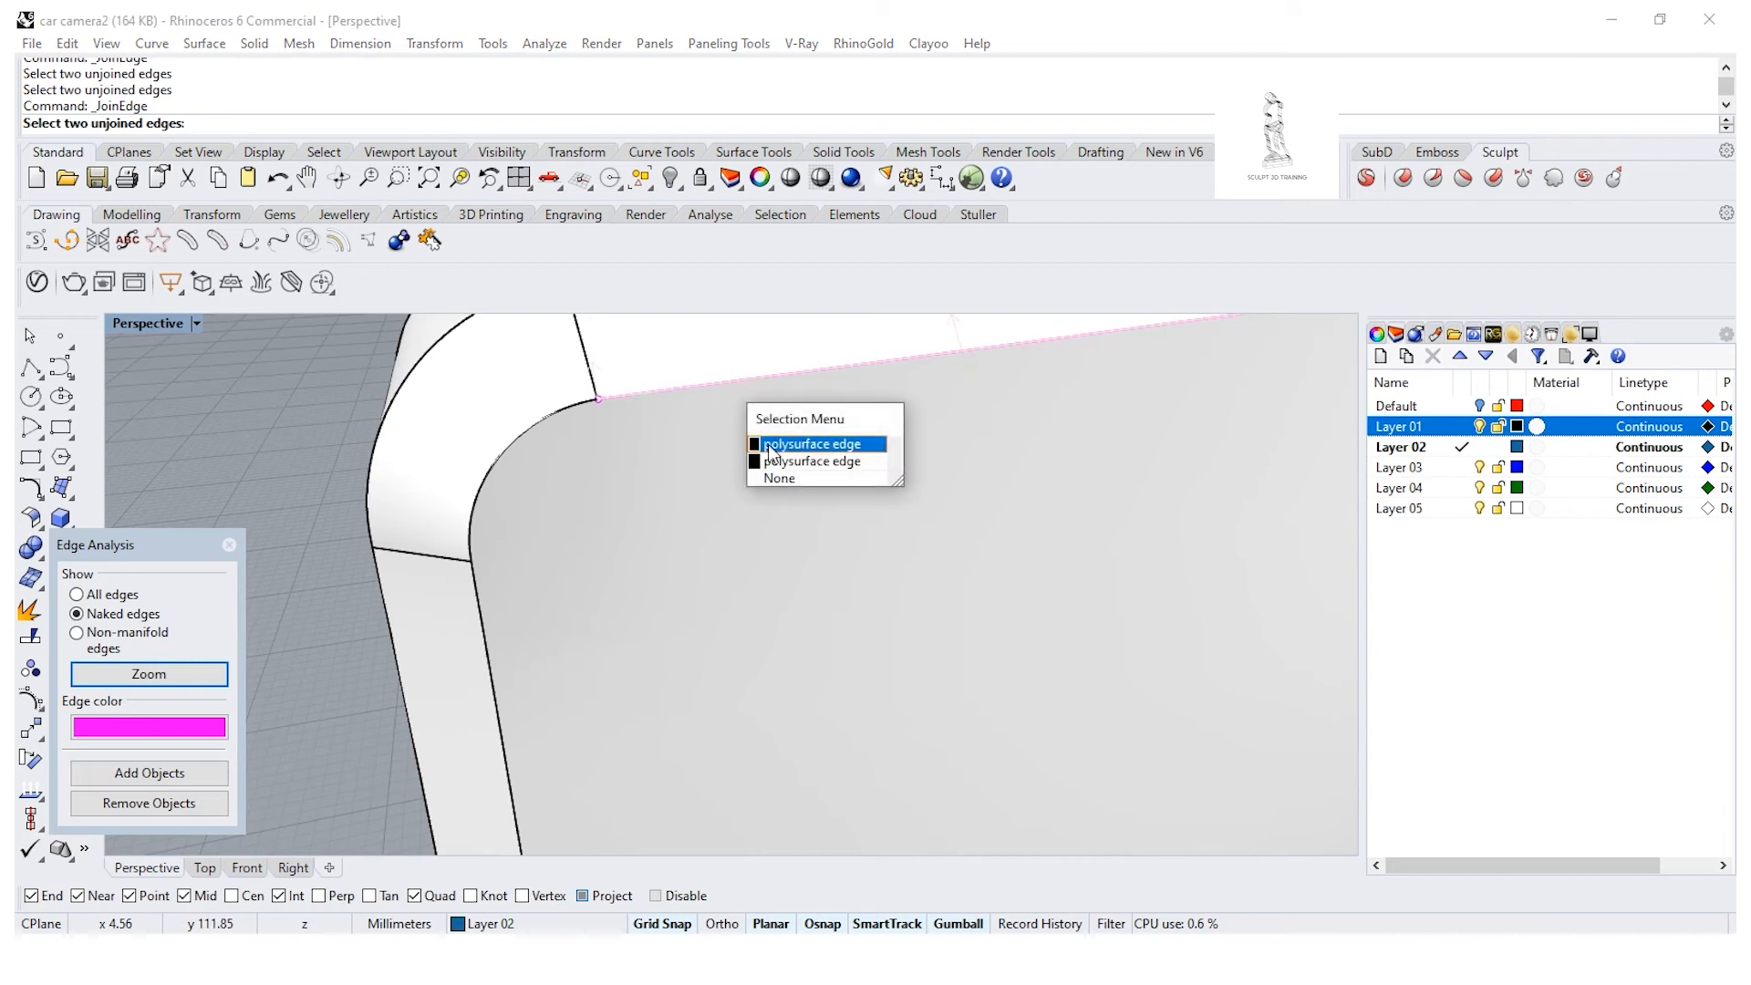
{"action": "left_click", "coordinate": [770, 445]}
{"action": "left_click", "coordinate": [725, 385]}
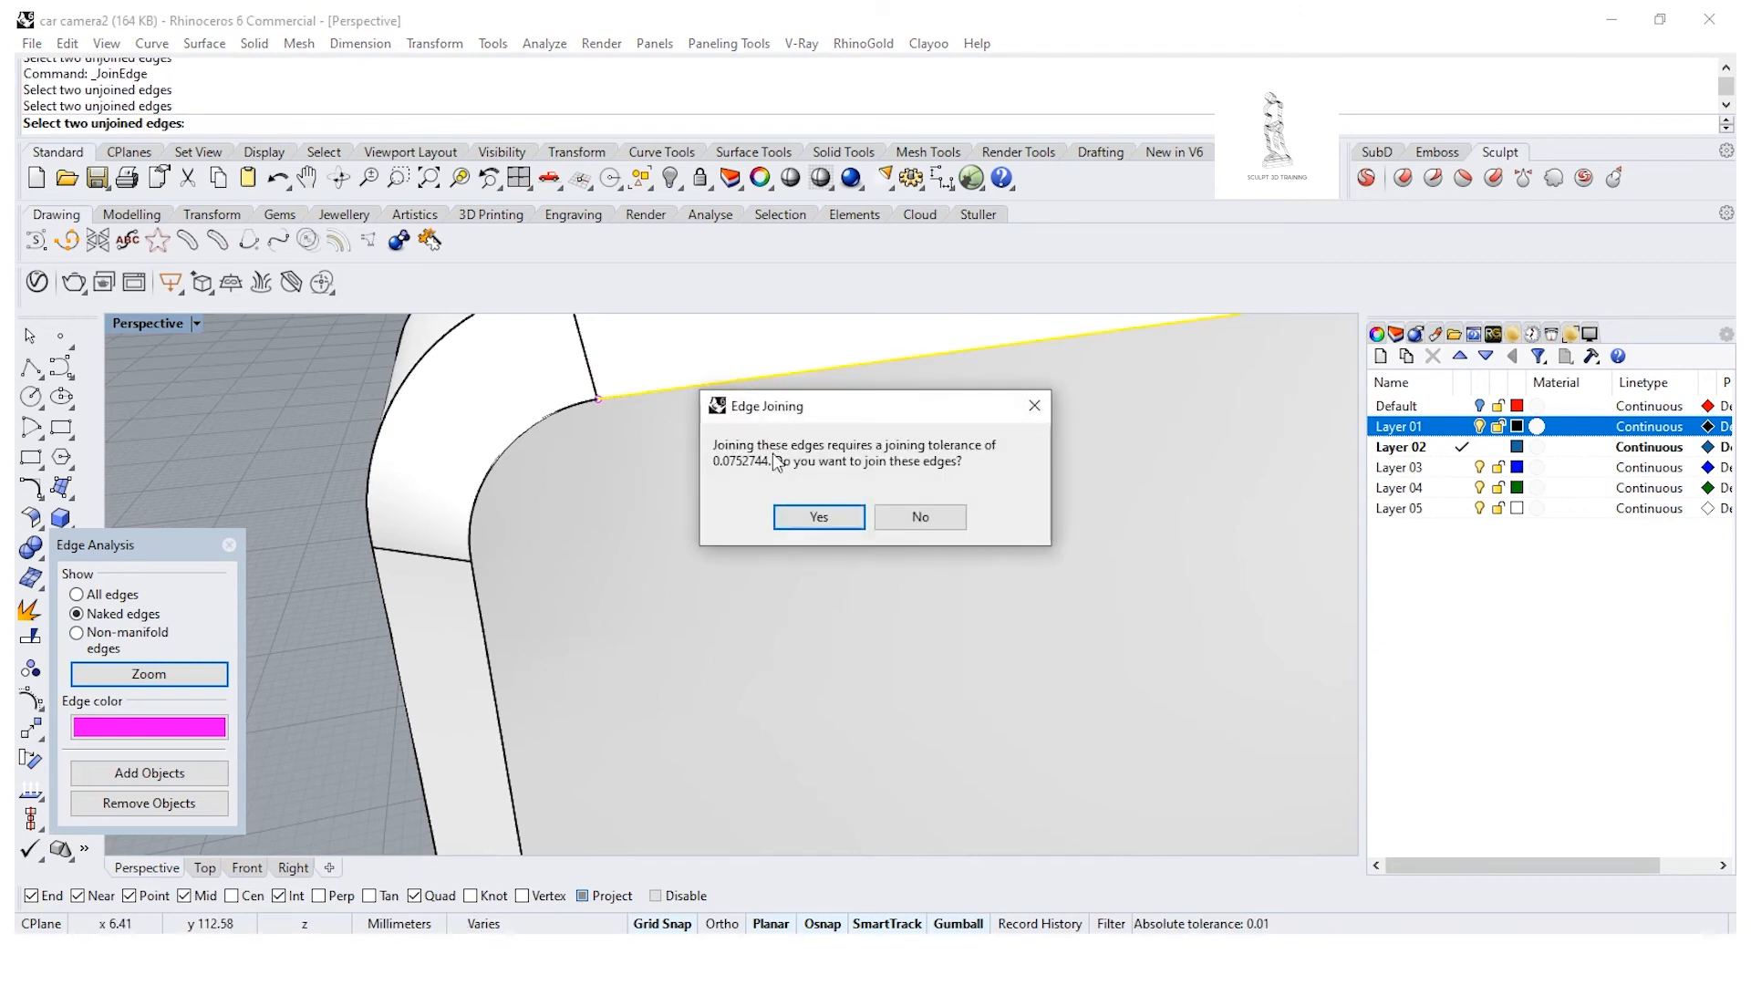
{"action": "left_click", "coordinate": [801, 515]}
Step: Join the two naked edges along the right half of the front face's upper rim, accepting the larger joining tolerance
{"action": "scroll", "coordinate": [801, 477], "scroll_direction": "down", "scroll_amount": 10}
{"action": "right_click_drag", "start_coordinate": [969, 489], "coordinate": [777, 435]}
{"action": "scroll", "coordinate": [779, 434], "scroll_direction": "up", "scroll_amount": 9}
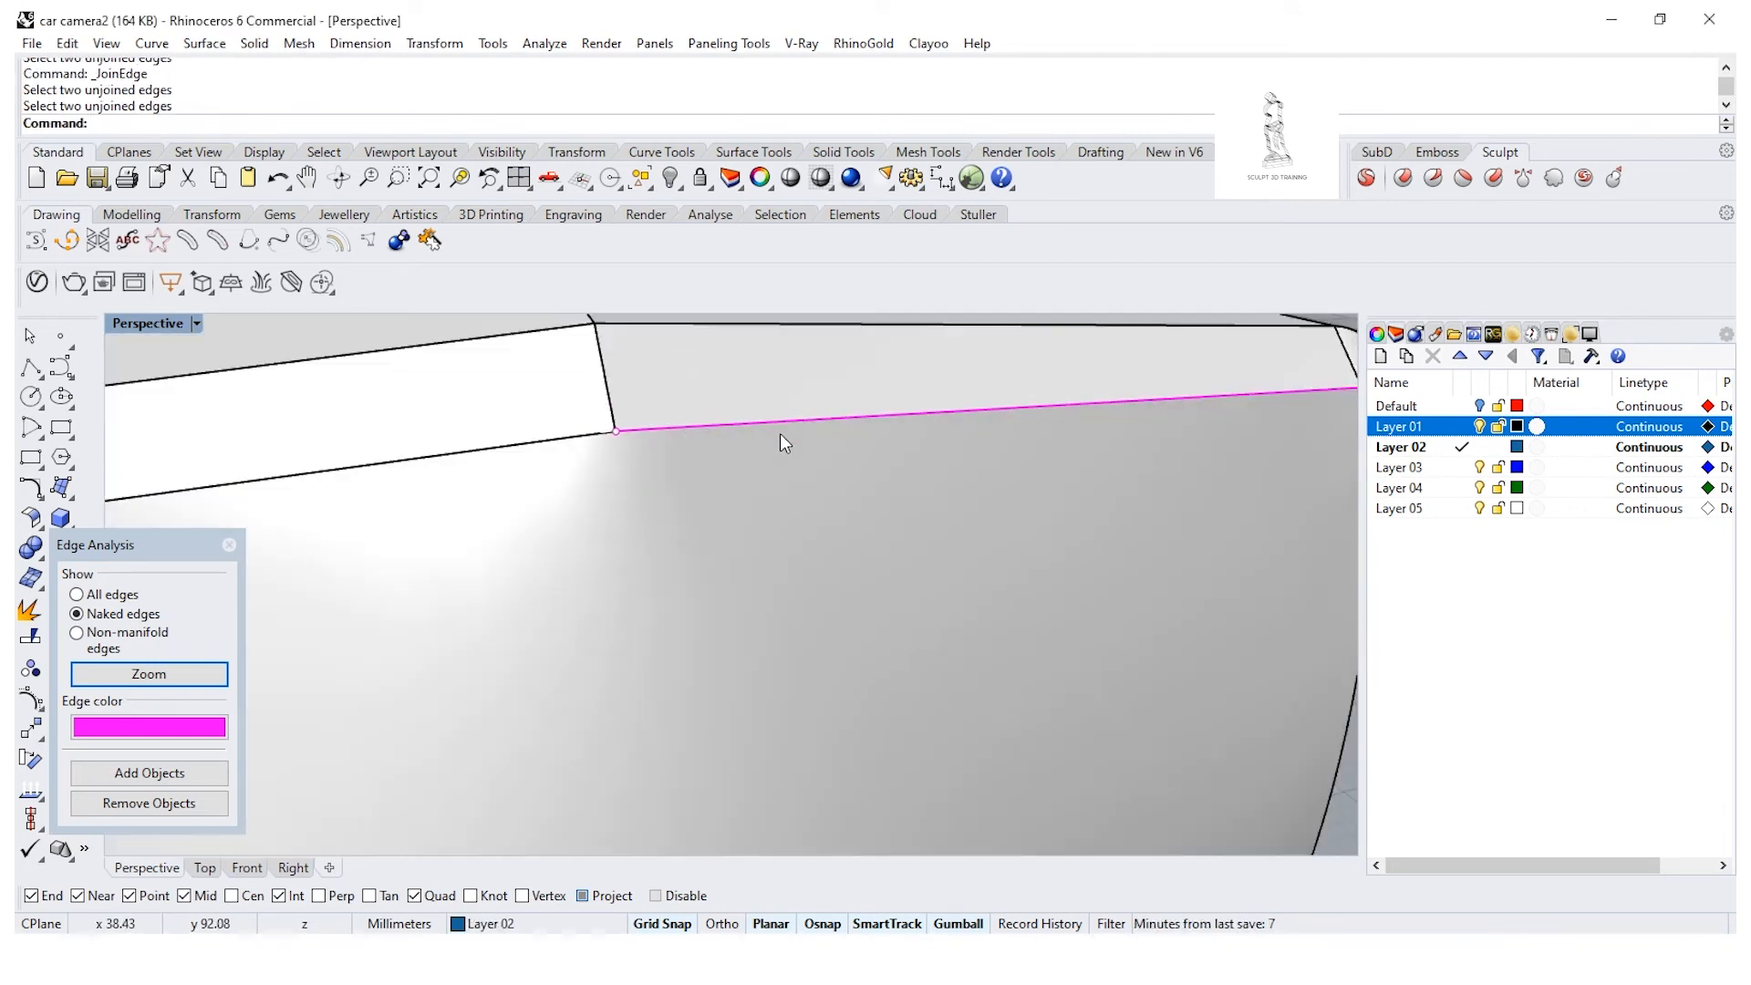
{"action": "right_click", "coordinate": [774, 425]}
{"action": "left_click", "coordinate": [774, 425]}
{"action": "left_click", "coordinate": [826, 469]}
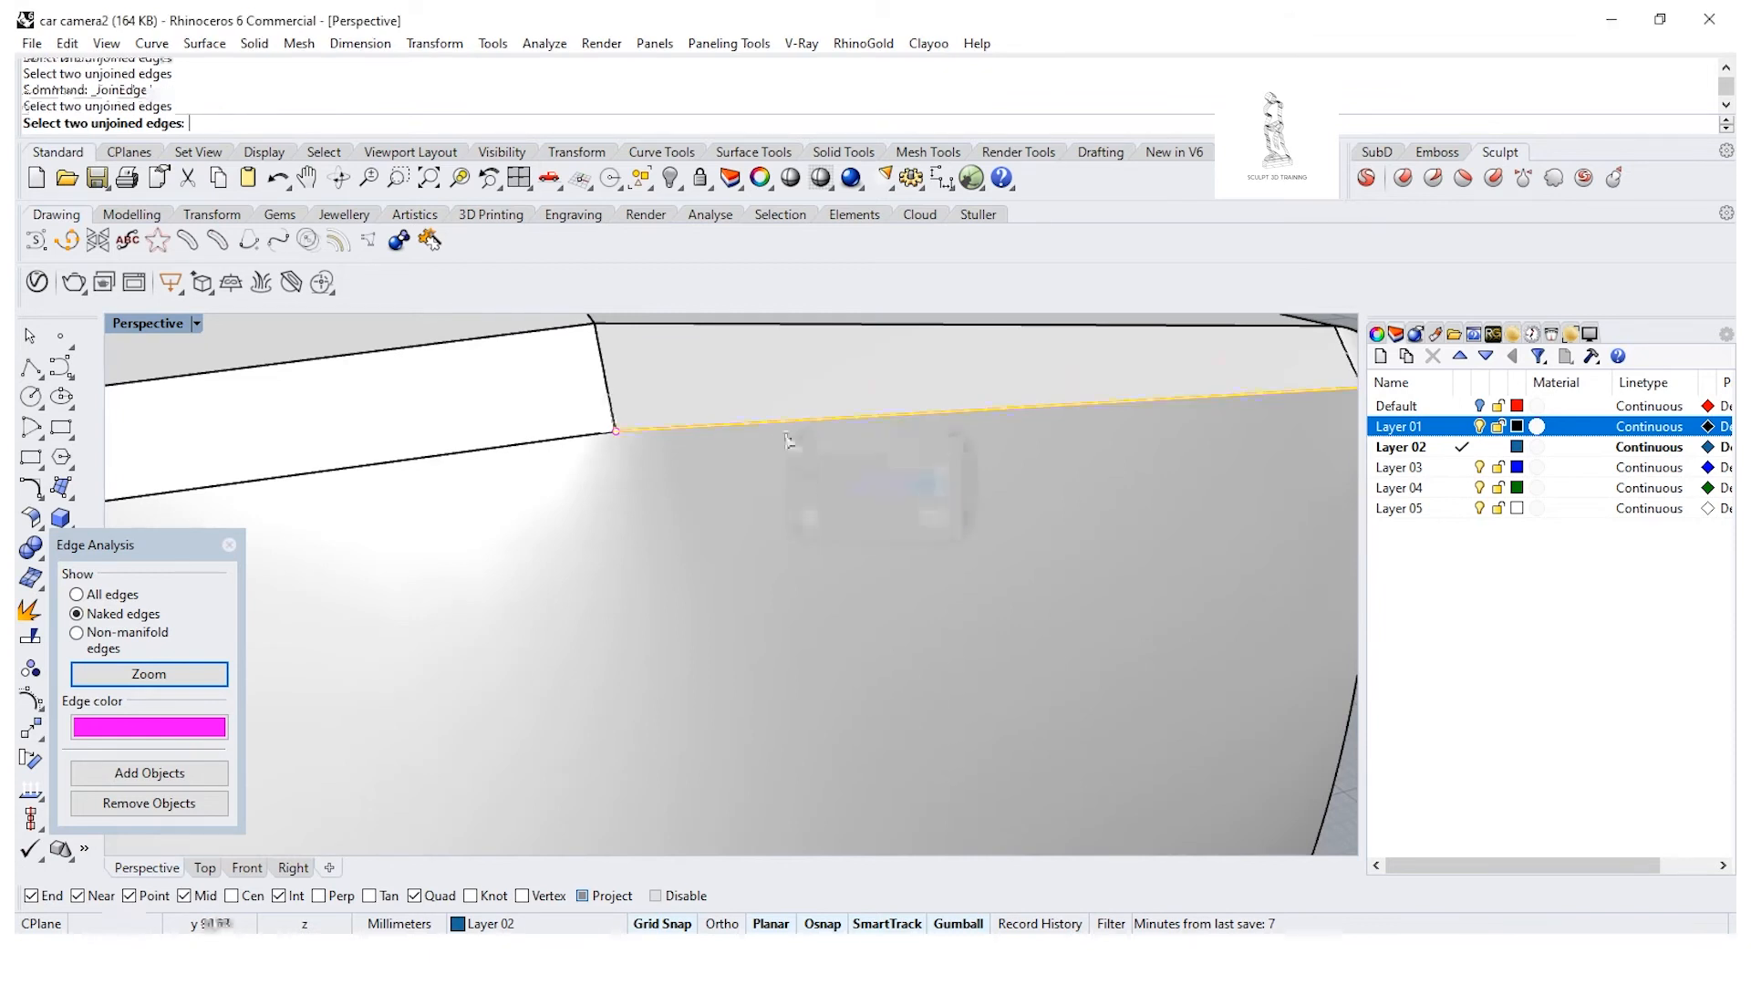
{"action": "left_click", "coordinate": [781, 431]}
{"action": "left_click", "coordinate": [817, 516]}
Step: Join the two naked edges around the front face's rounded upper-right corner, accepting the larger joining tolerance
{"action": "right_click_drag", "start_coordinate": [972, 488], "coordinate": [643, 458]}
{"action": "right_click", "coordinate": [265, 406]}
{"action": "left_click", "coordinate": [247, 440]}
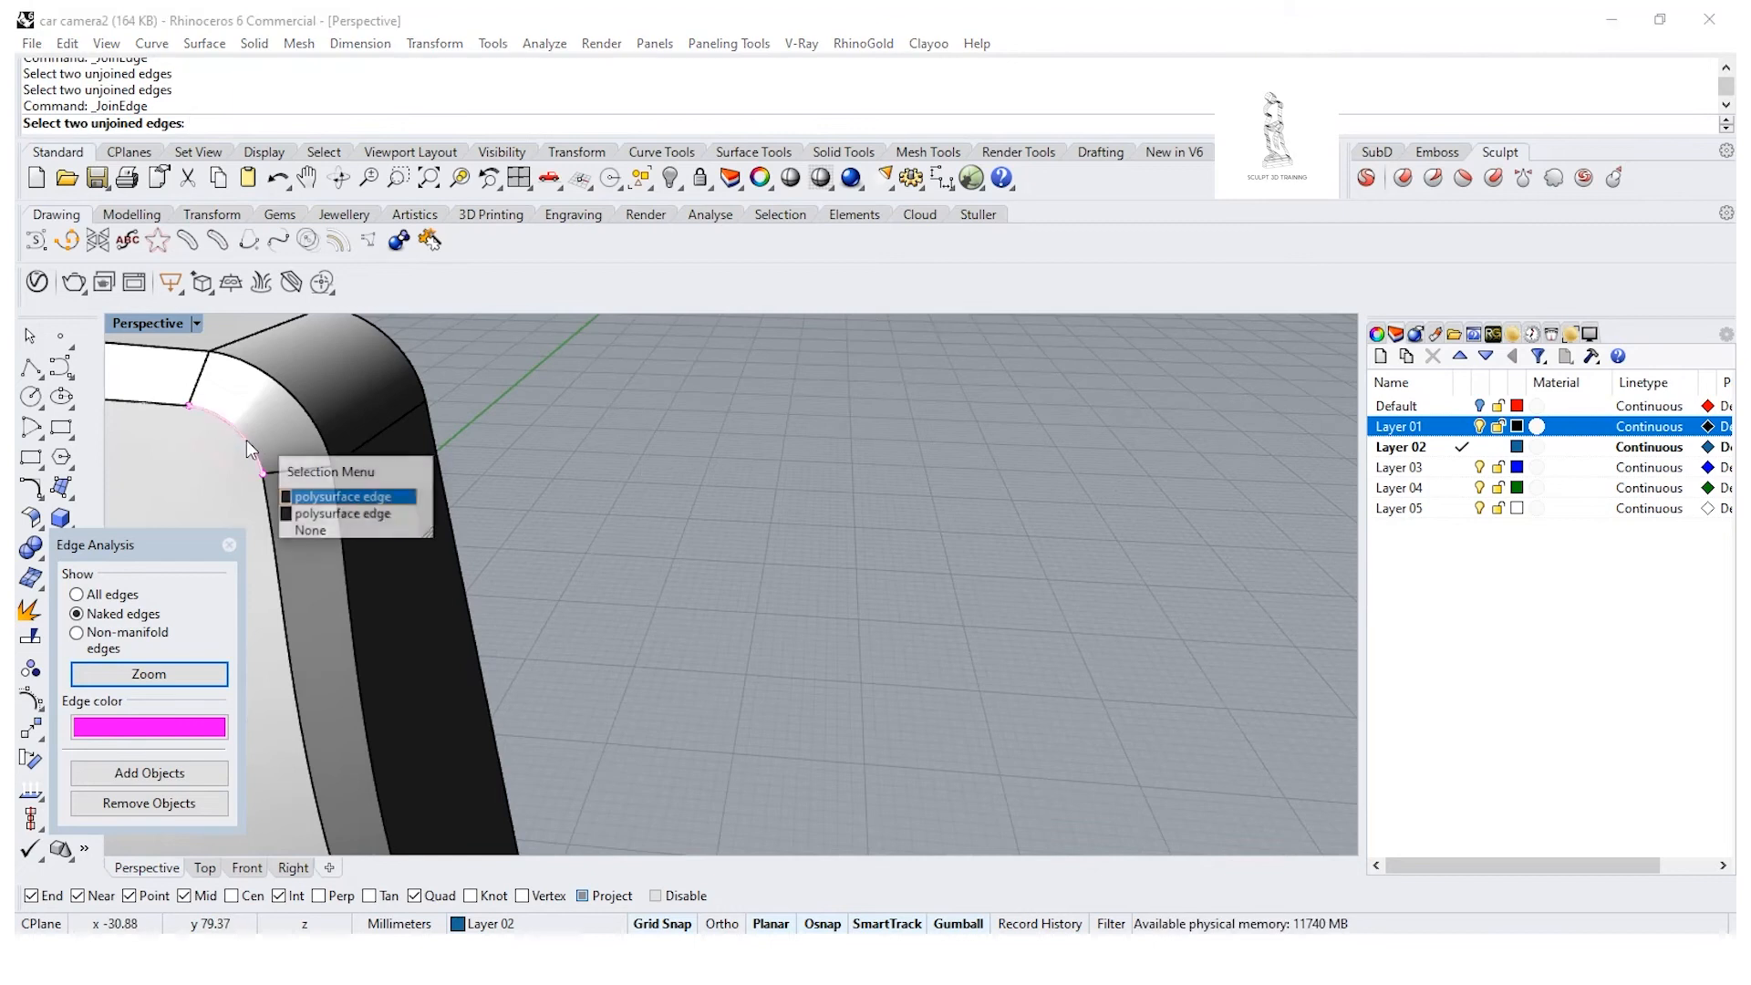
{"action": "left_click", "coordinate": [314, 492]}
{"action": "left_click", "coordinate": [255, 450]}
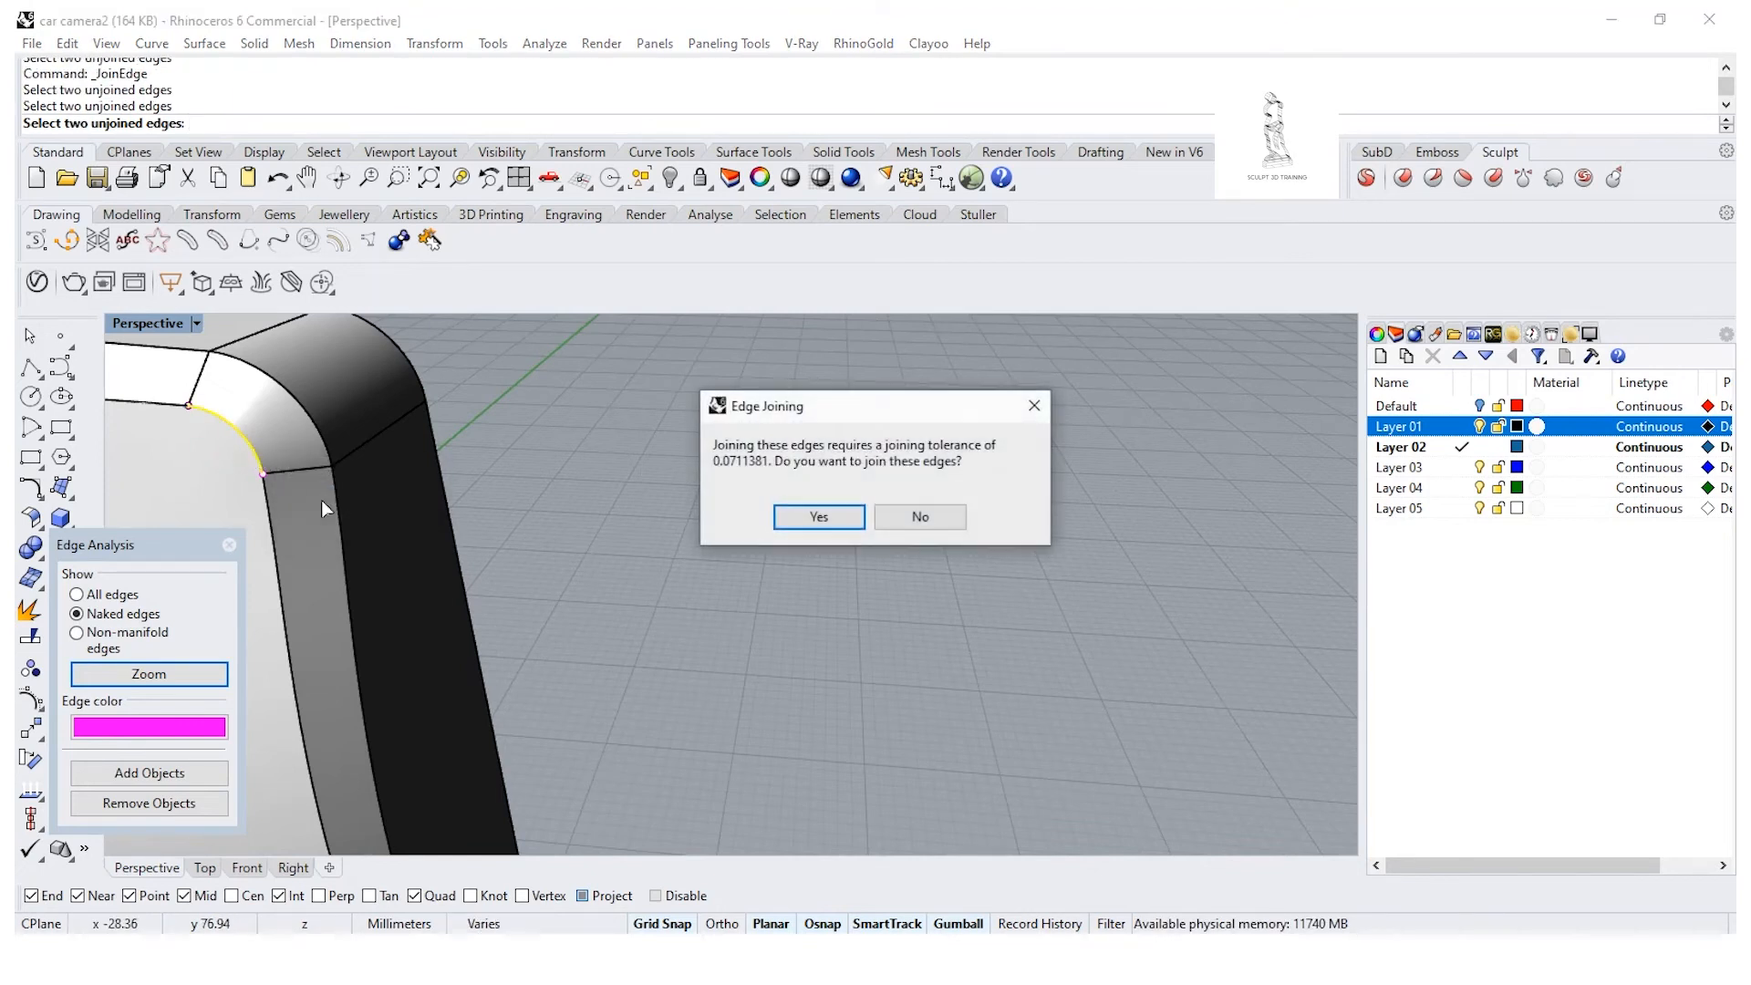
{"action": "left_click", "coordinate": [793, 526]}
Step: Recheck the camera body for naked edges and close the edge analysis
{"action": "mouse_move", "coordinate": [604, 617]}
{"action": "right_mouse_down"}
{"action": "mouse_move", "coordinate": [375, 549]}
{"action": "mouse_move", "coordinate": [623, 528]}
{"action": "mouse_move", "coordinate": [588, 617]}
{"action": "right_mouse_up"}
{"action": "scroll", "coordinate": [374, 518], "scroll_direction": "up", "scroll_amount": 5}
{"action": "left_click", "coordinate": [563, 563]}
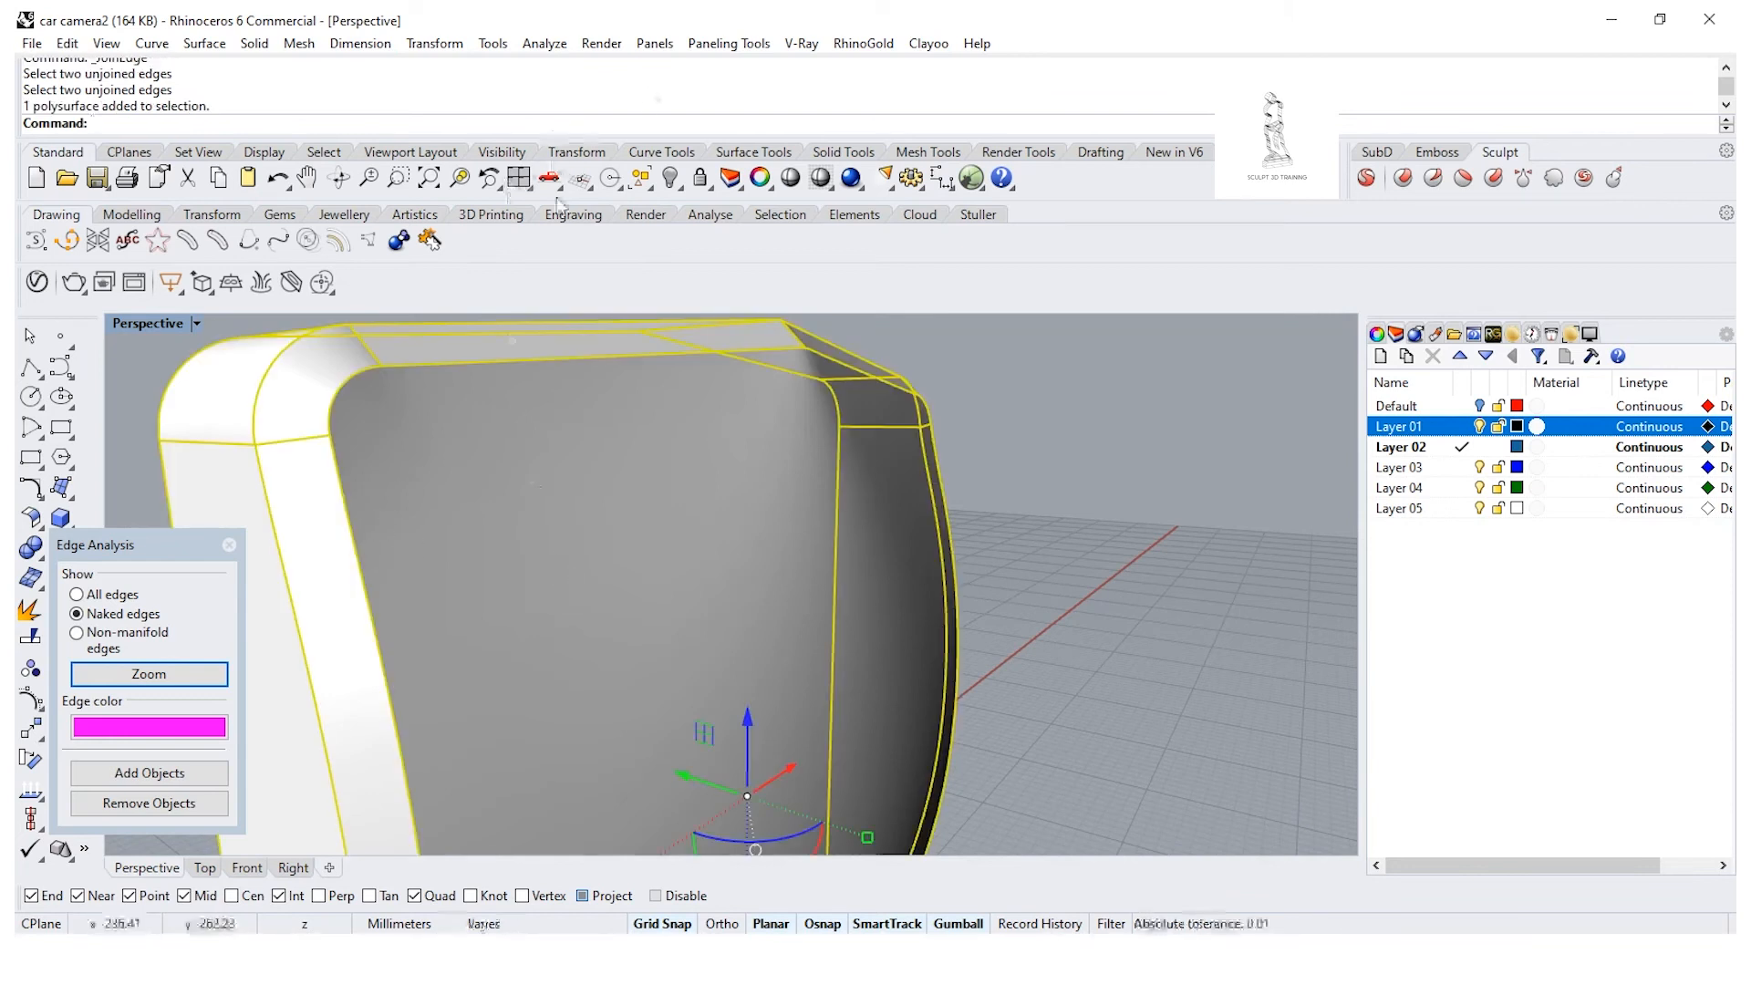
{"action": "left_click", "coordinate": [147, 775]}
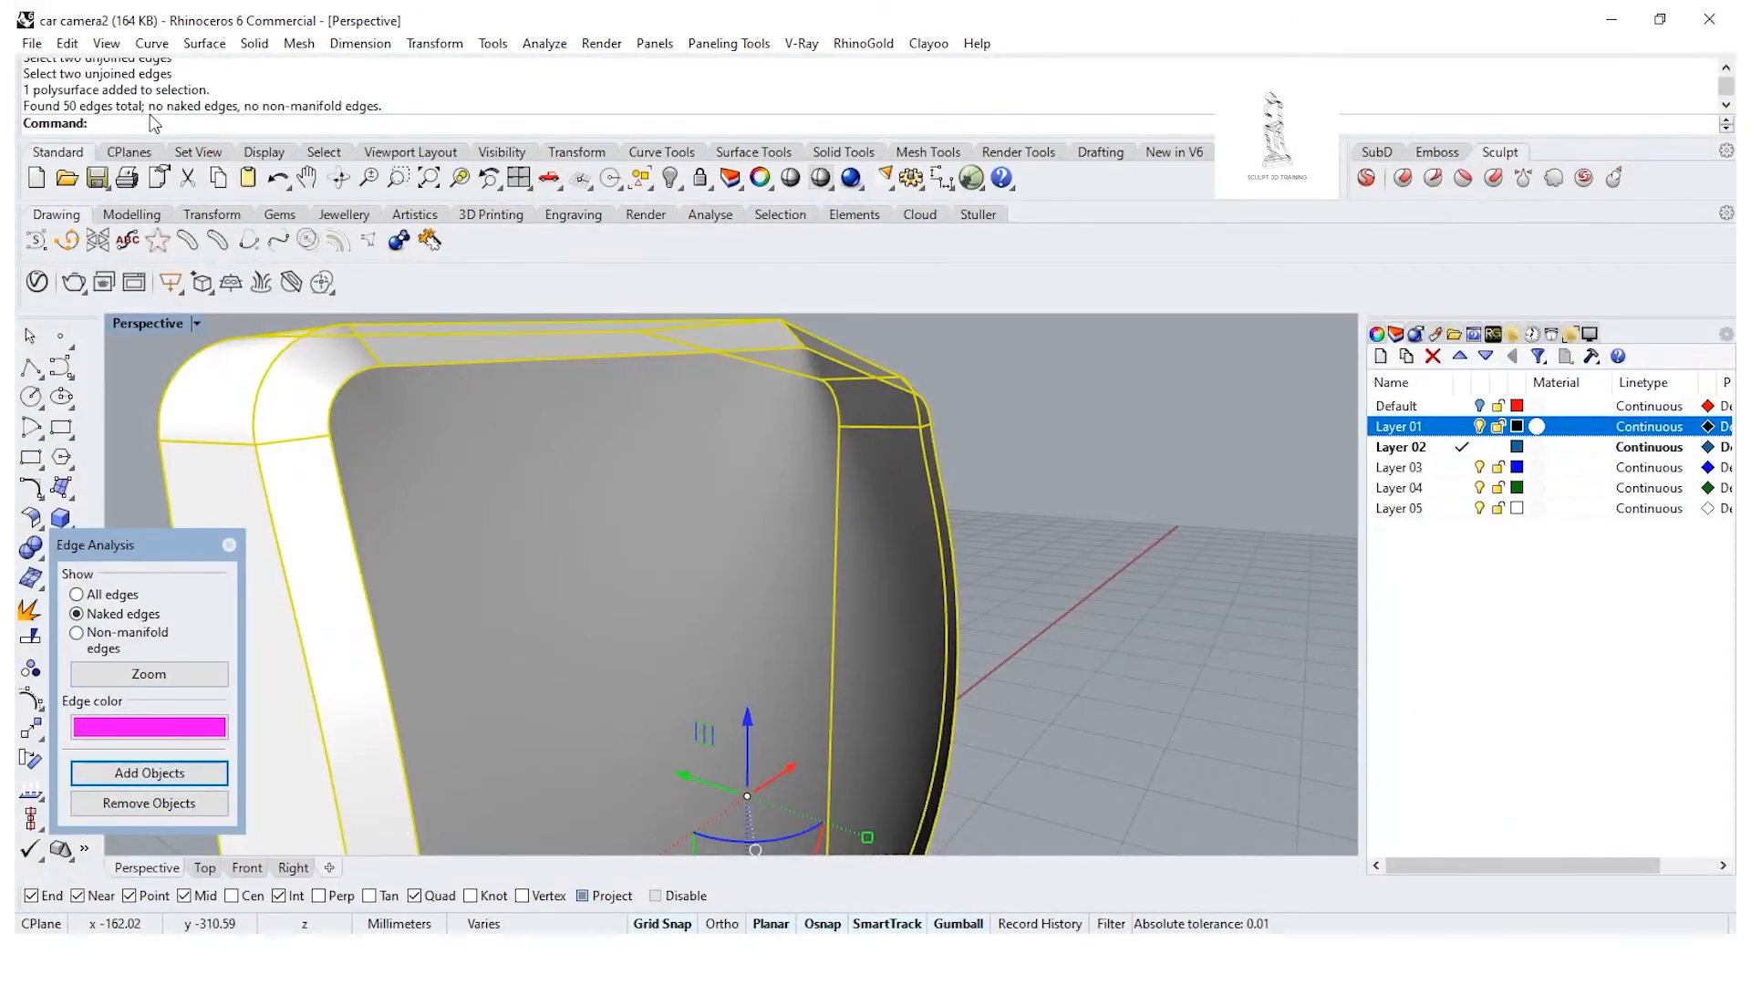
{"action": "left_click", "coordinate": [229, 544]}
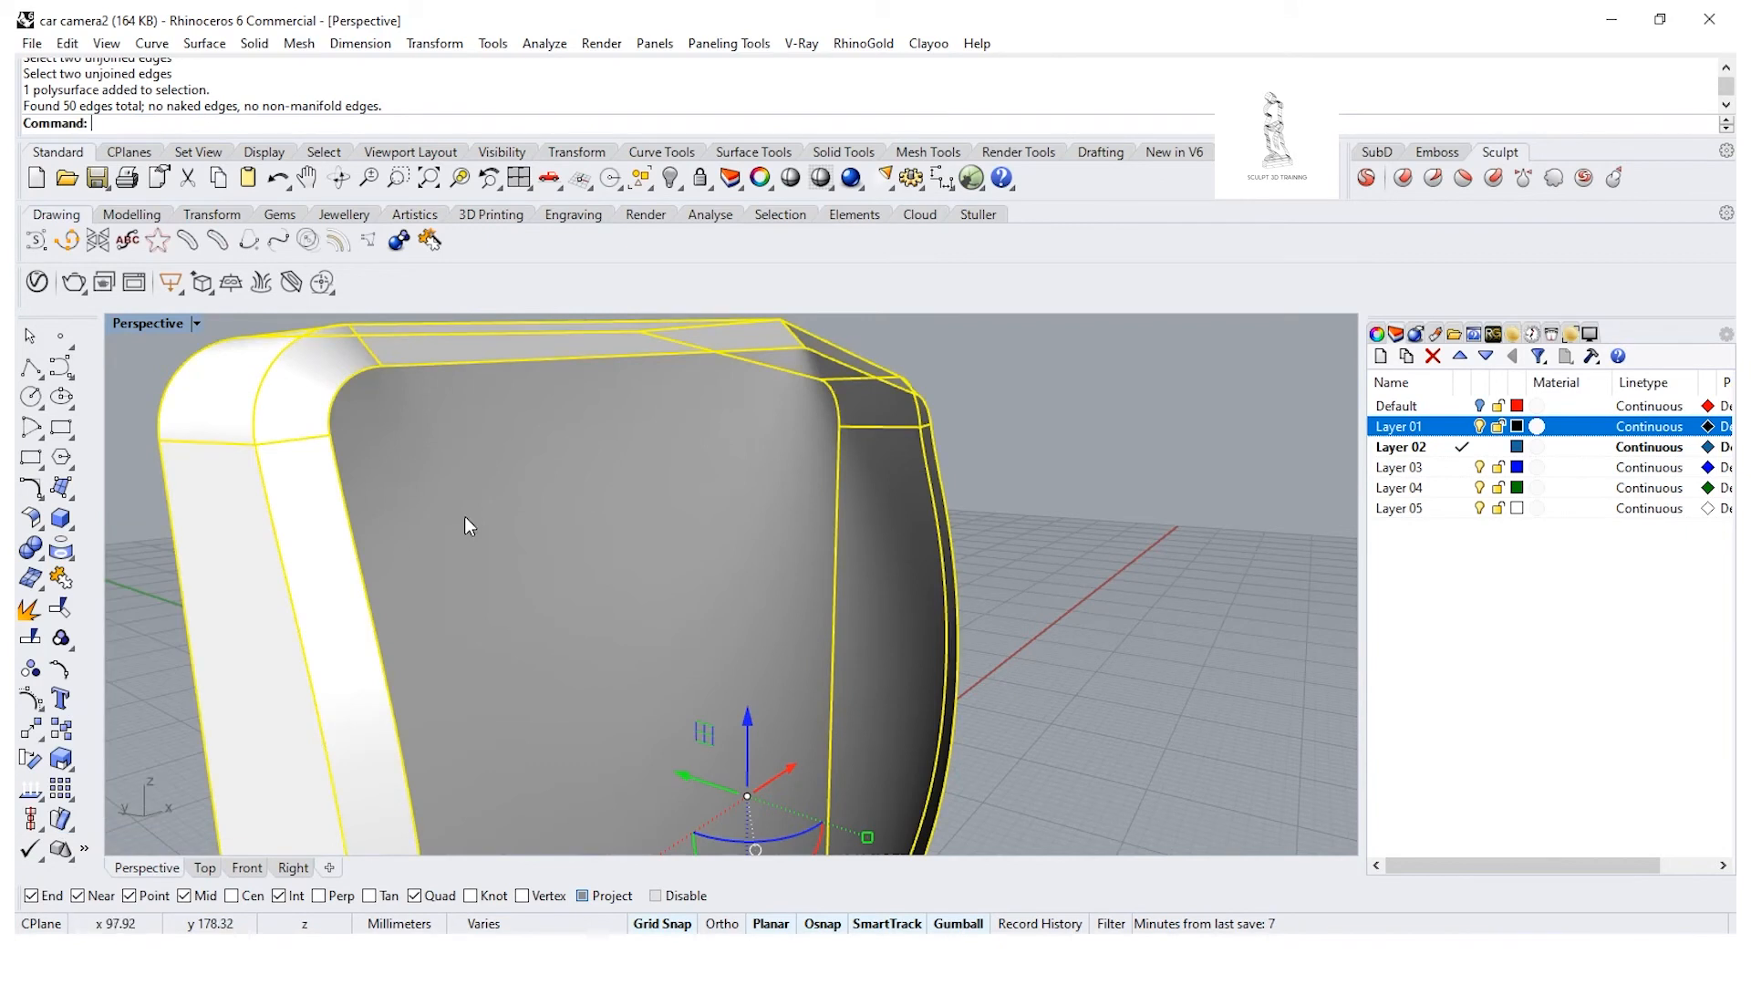
Step: Inspect the camera body in Rendered display mode and return the Perspective view to Shaded mode
{"action": "scroll", "coordinate": [710, 571], "scroll_direction": "down", "scroll_amount": 5}
{"action": "right_click_drag", "start_coordinate": [710, 571], "coordinate": [786, 622]}
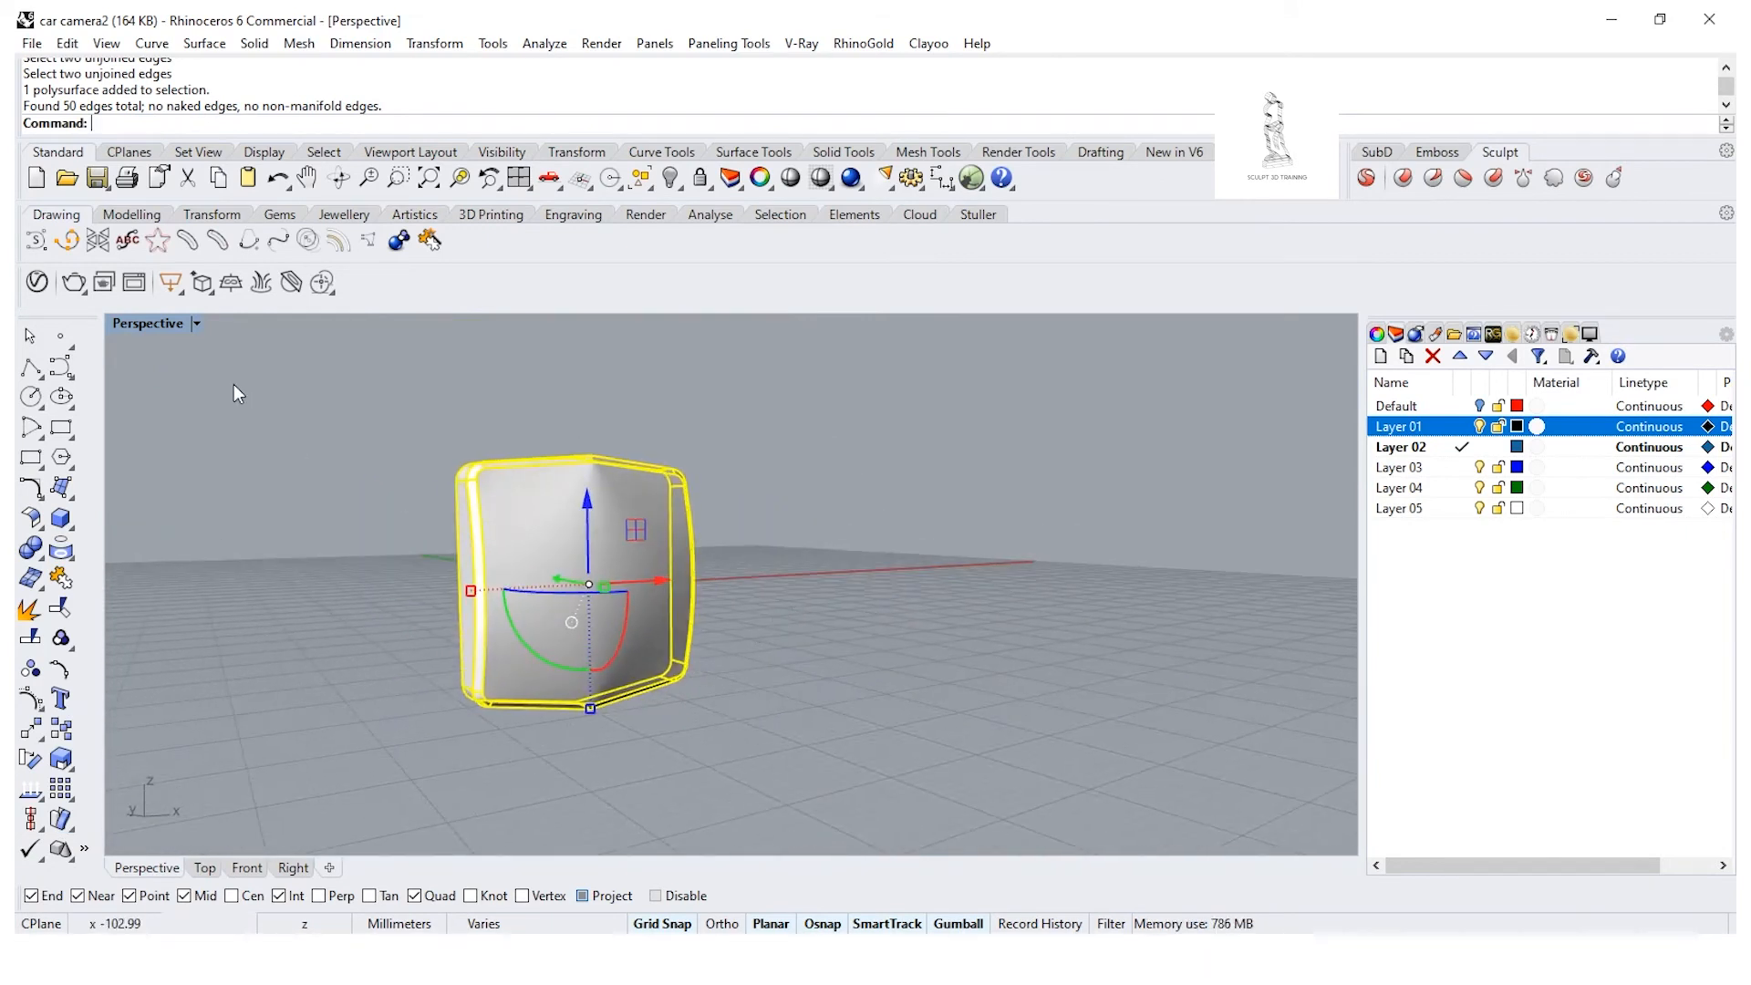
{"action": "left_click", "coordinate": [199, 326]}
{"action": "left_click", "coordinate": [293, 234]}
{"action": "left_click", "coordinate": [773, 625]}
{"action": "right_click_drag", "start_coordinate": [774, 625], "coordinate": [538, 578]}
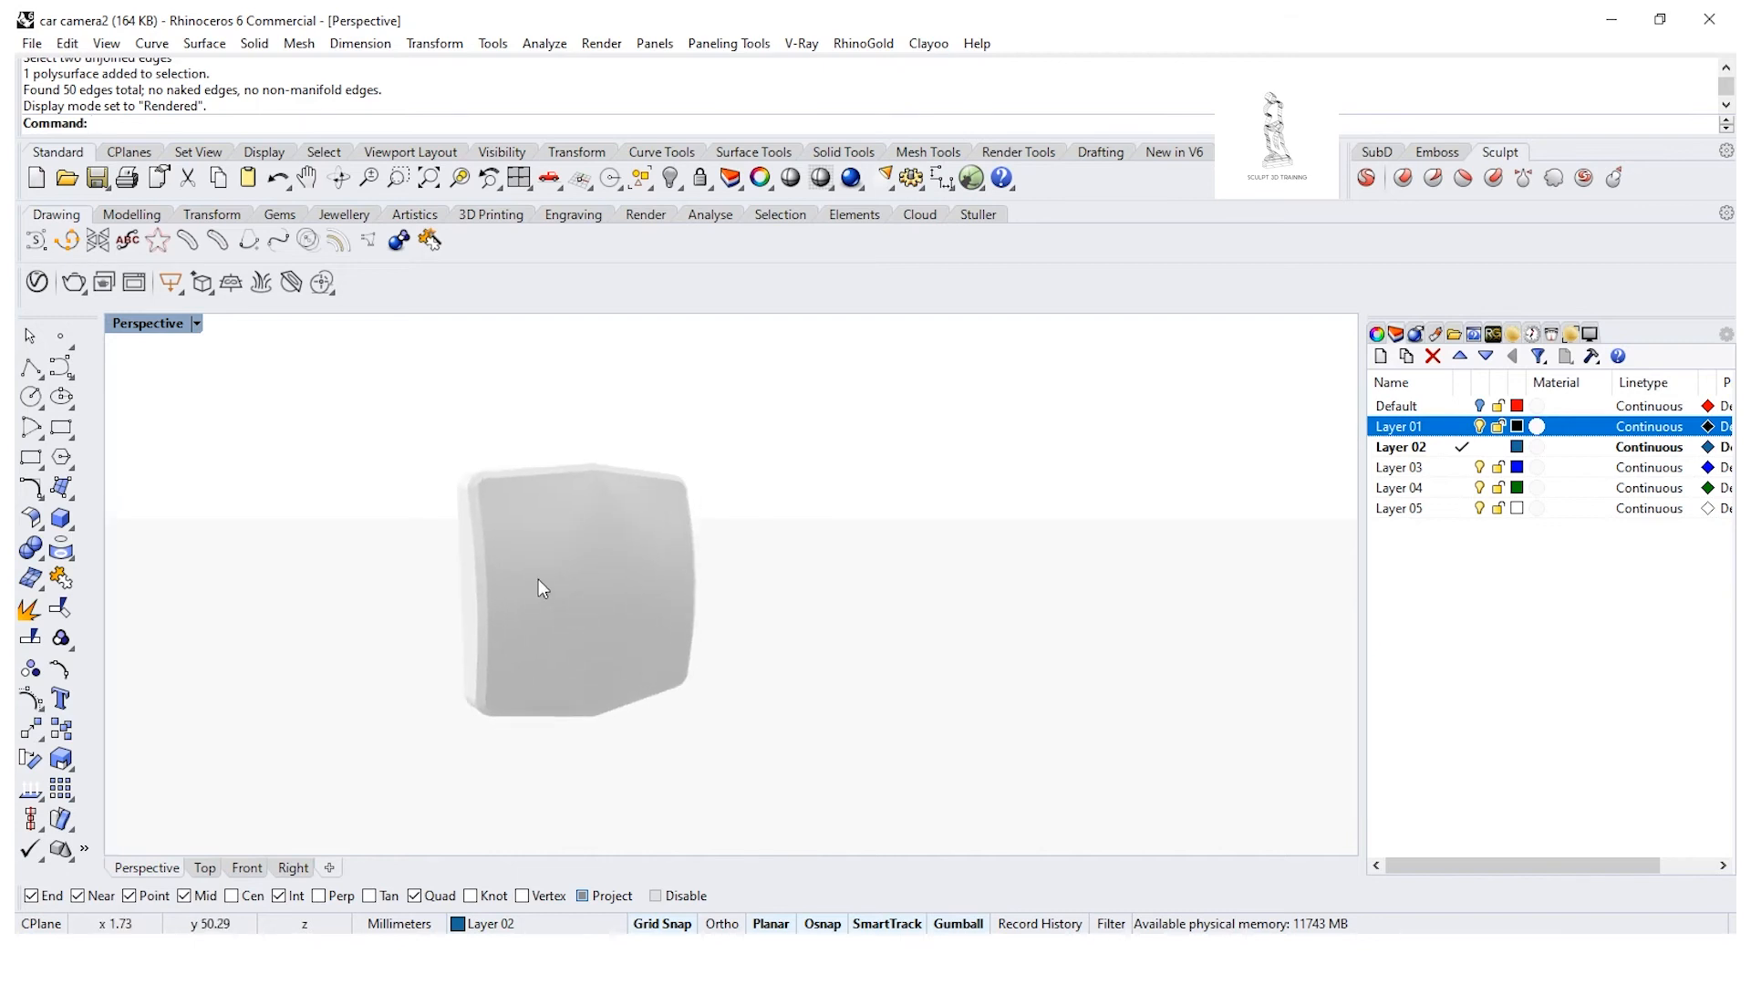
{"action": "left_click", "coordinate": [538, 579]}
{"action": "left_click", "coordinate": [198, 324]}
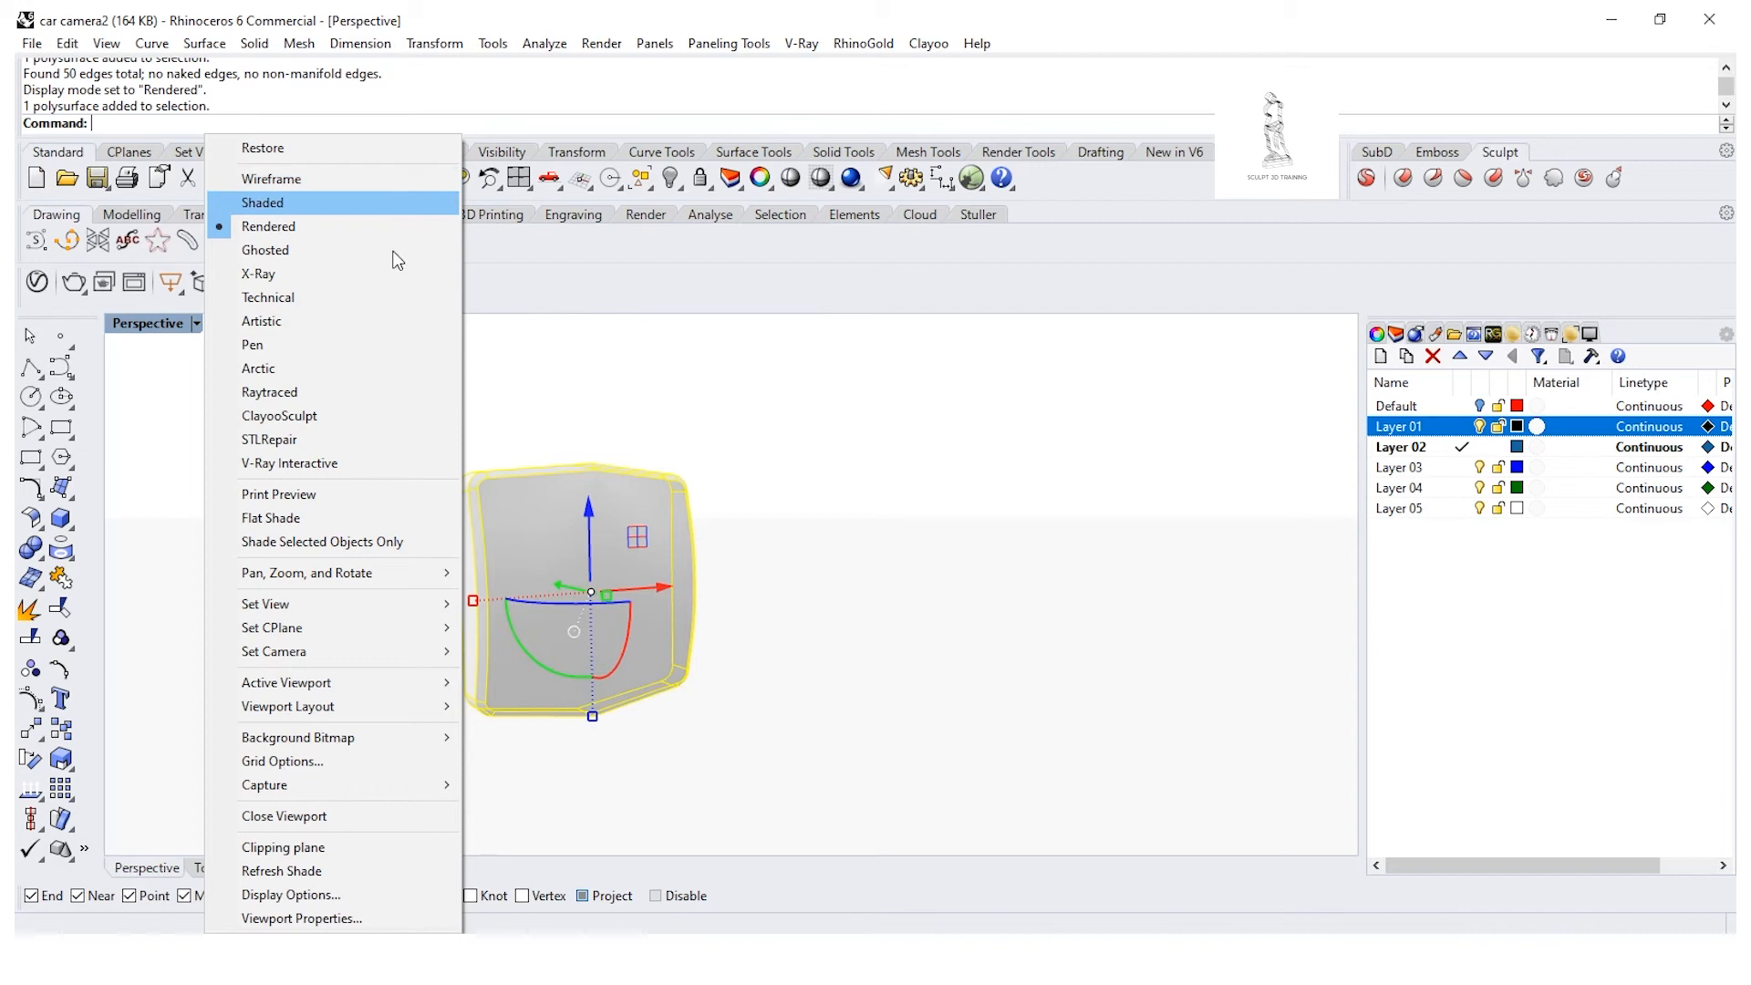
{"action": "left_click", "coordinate": [269, 203]}
{"action": "left_click", "coordinate": [786, 538]}
{"action": "right_click_drag", "start_coordinate": [709, 584], "coordinate": [807, 666]}
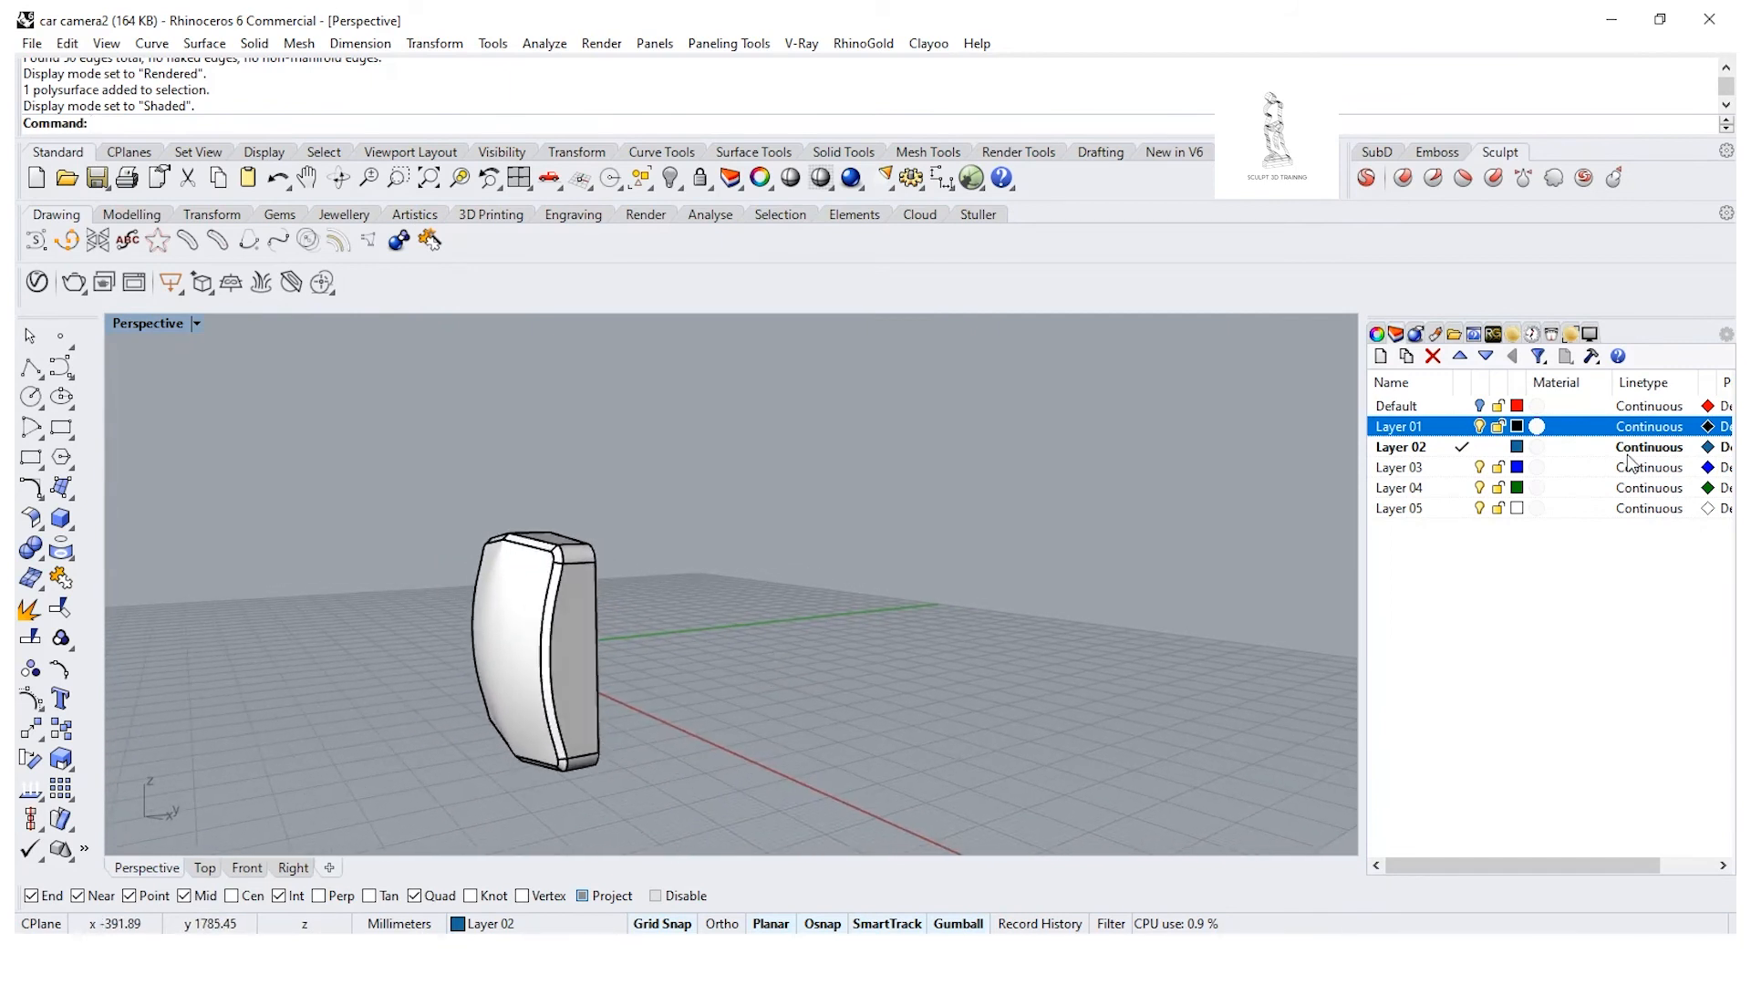
Step: Turn on the Default layer to bring back the red construction curves on the camera's front
{"action": "left_click", "coordinate": [1487, 408]}
{"action": "scroll", "coordinate": [498, 583], "scroll_direction": "up", "scroll_amount": 5}
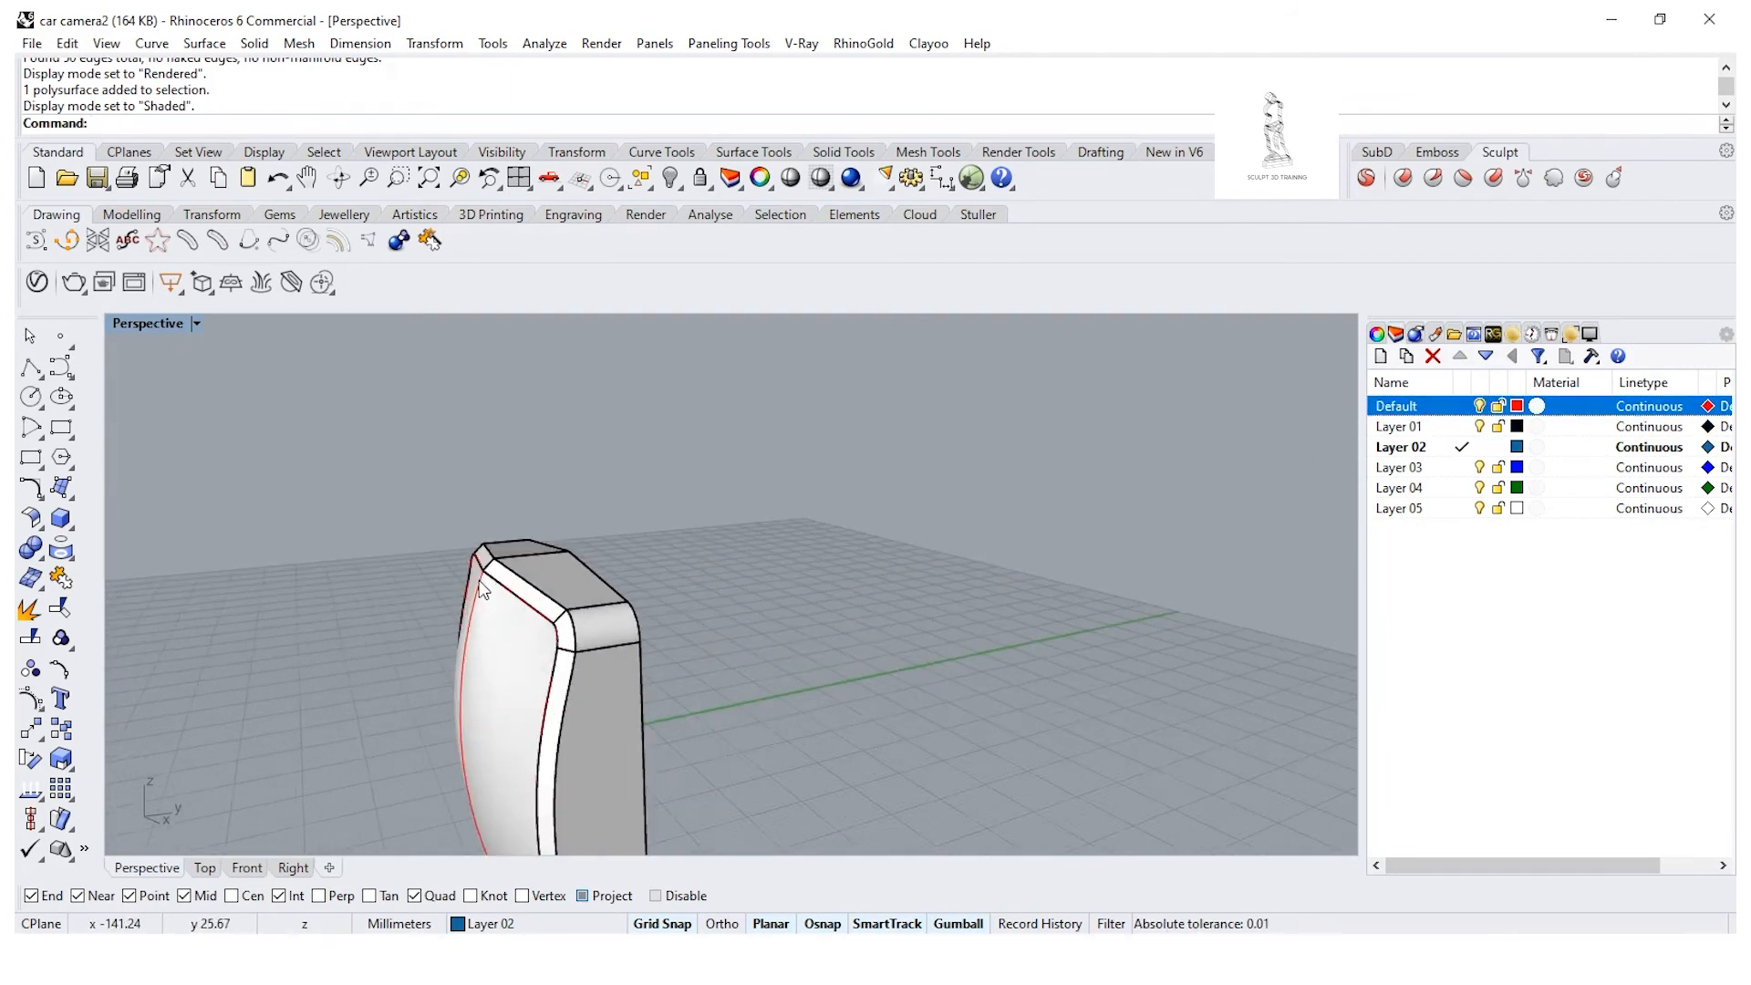
{"action": "scroll", "coordinate": [493, 592], "scroll_direction": "down", "scroll_amount": 5}
{"action": "right_click_drag", "start_coordinate": [528, 625], "coordinate": [559, 606]}
Step: Hide the two red curves on the front face, leaving the camera body out of the selection
{"action": "left_click", "coordinate": [568, 572]}
{"action": "left_click", "coordinate": [771, 692]}
{"action": "left_click_drag", "start_coordinate": [409, 571], "coordinate": [410, 573]}
{"action": "left_click", "coordinate": [639, 594], "text": "ctrl"}
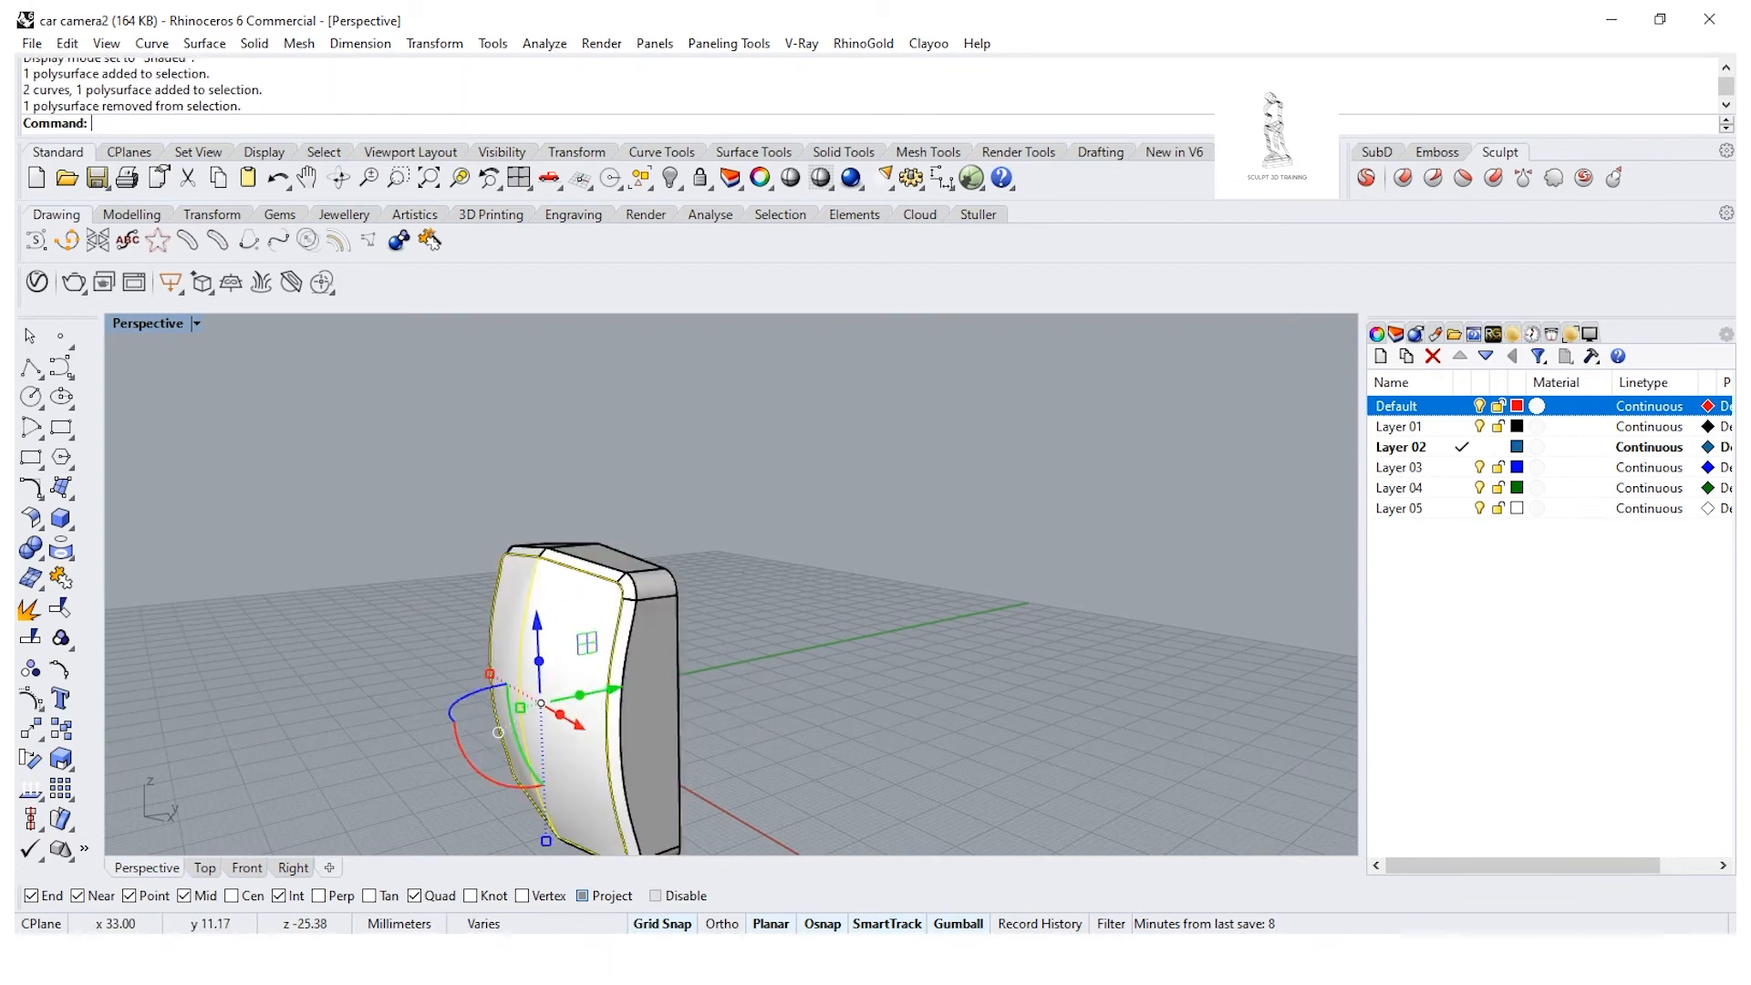
{"action": "left_click", "coordinate": [672, 180]}
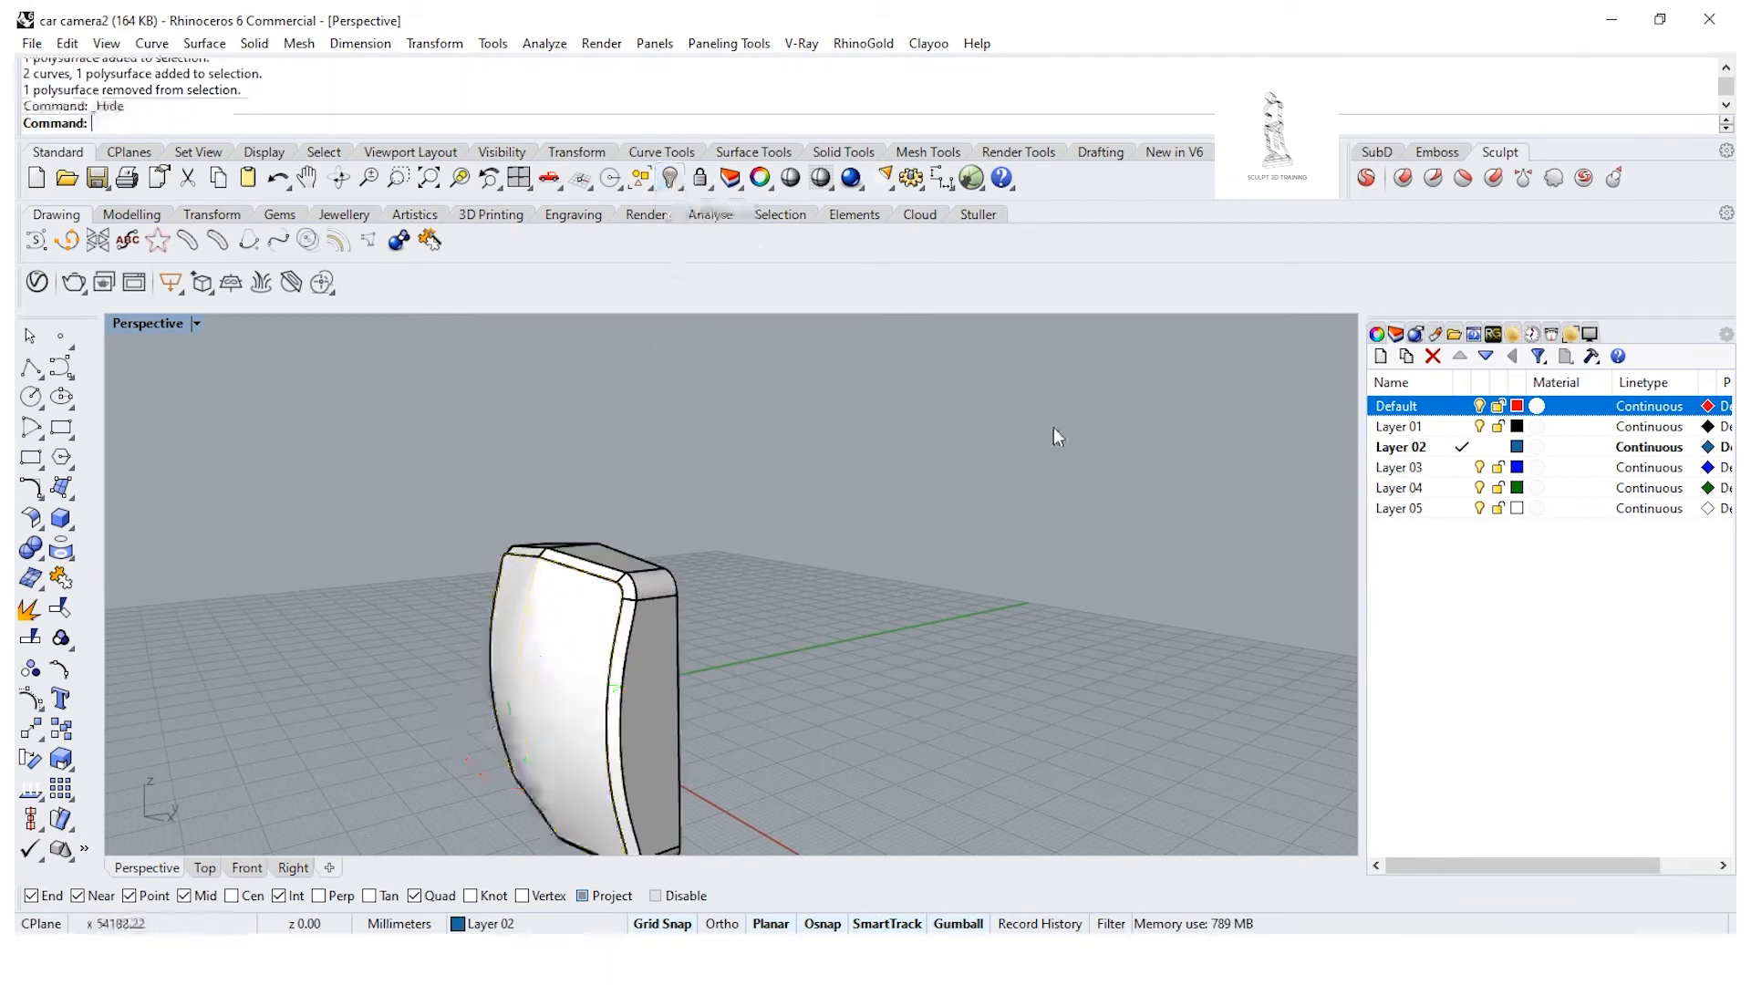
Step: Show all hidden objects and select the middle profile curve that extends above the body
{"action": "right_click", "coordinate": [682, 182]}
{"action": "scroll", "coordinate": [576, 556], "scroll_direction": "up", "scroll_amount": 3}
{"action": "left_click", "coordinate": [532, 524]}
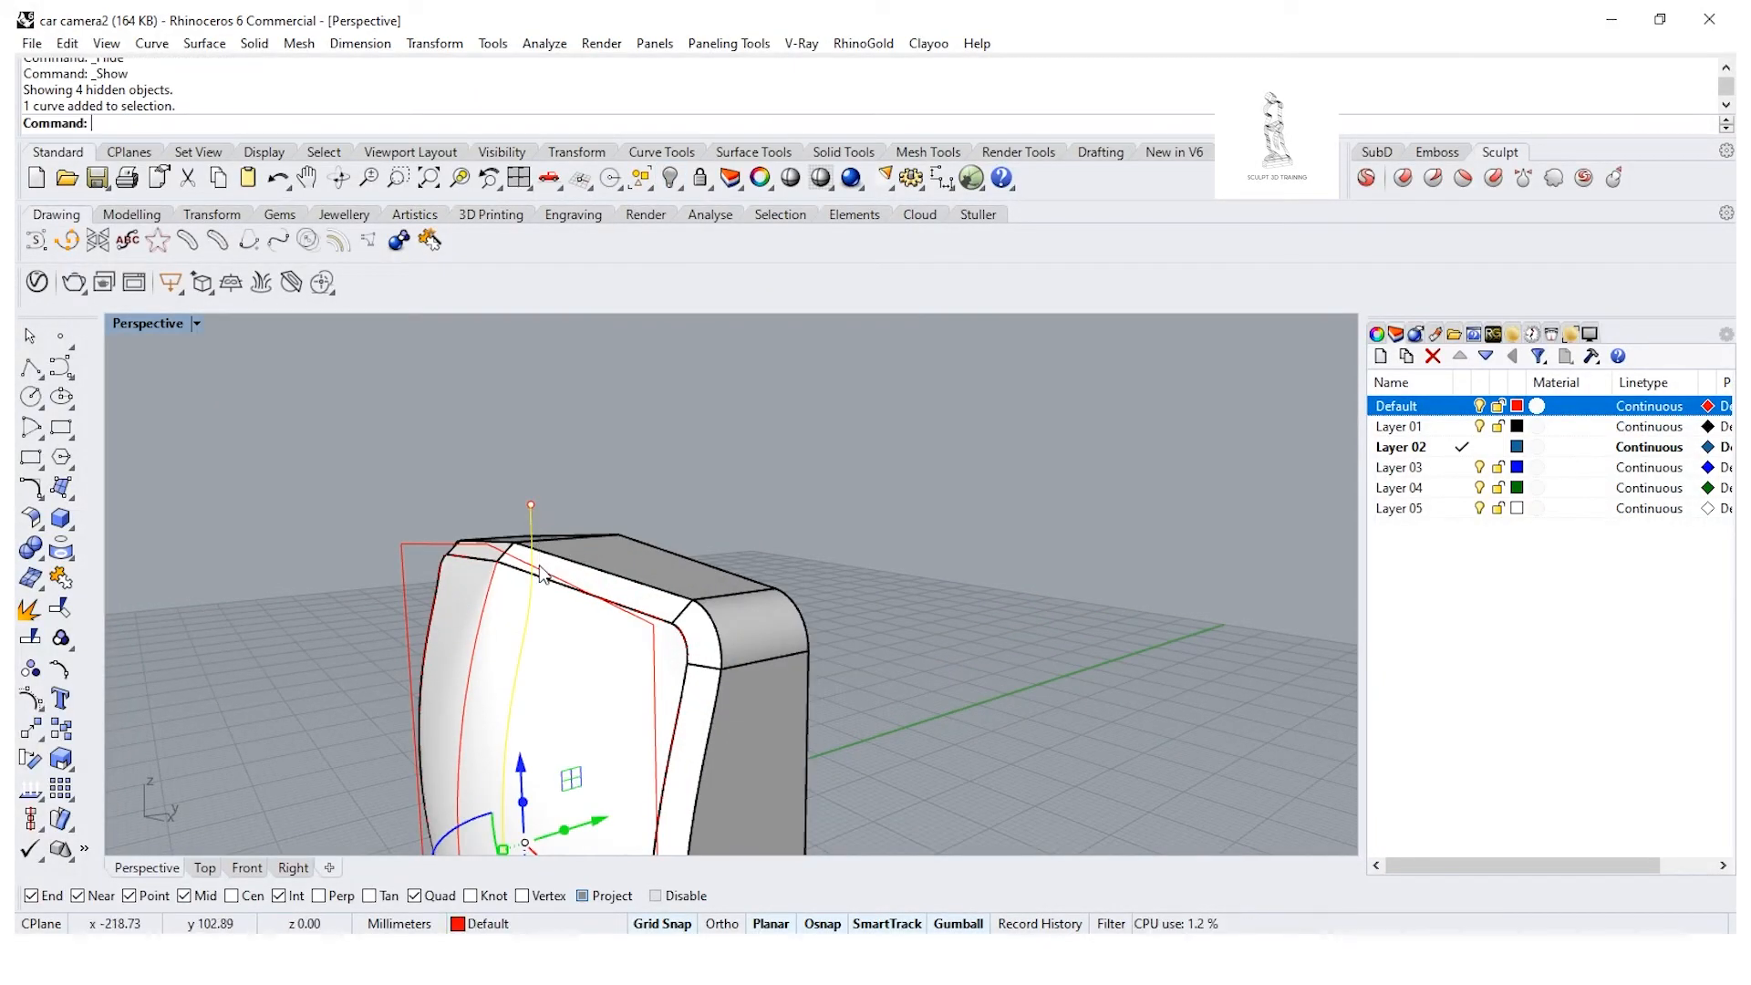
Step: Turn off Layer 01 and try to delete all the red curves except the extended middle profile curve
{"action": "scroll", "coordinate": [540, 565], "scroll_direction": "down", "scroll_amount": 5}
{"action": "left_click_drag", "start_coordinate": [772, 756], "coordinate": [569, 677]}
{"action": "left_click_drag", "start_coordinate": [424, 554], "coordinate": [401, 512]}
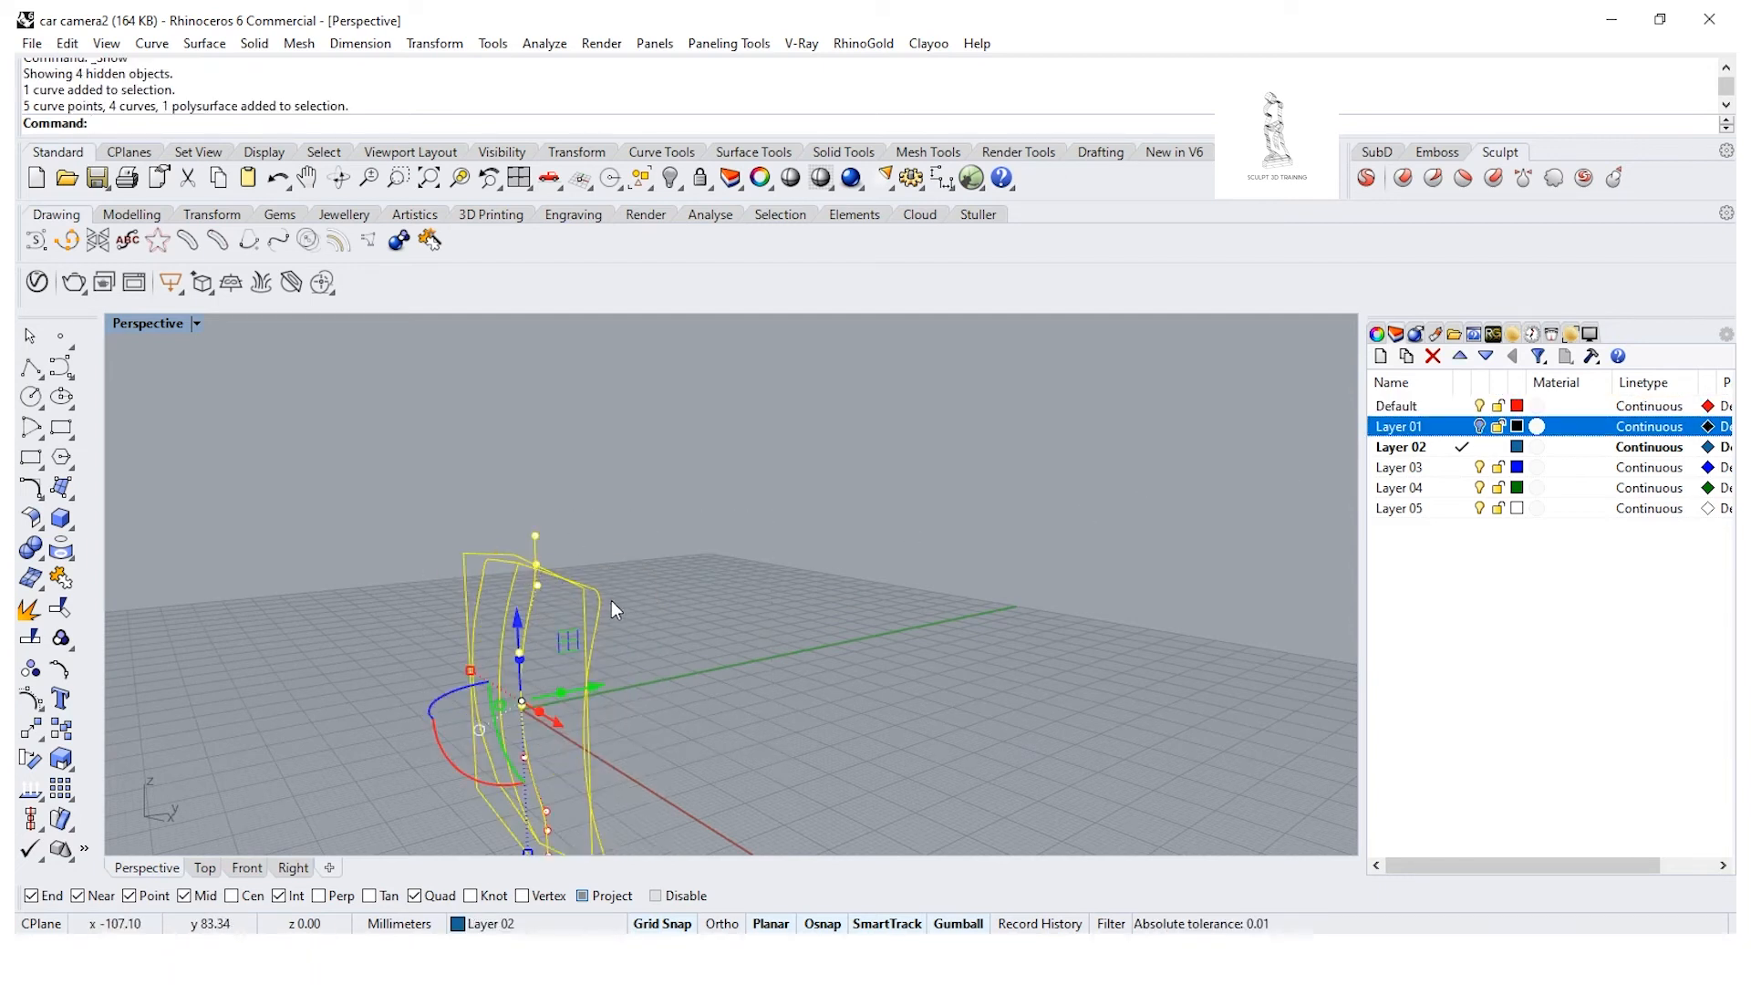
{"action": "left_click", "coordinate": [538, 550], "text": "ctrl"}
{"action": "key", "text": "Delete"}
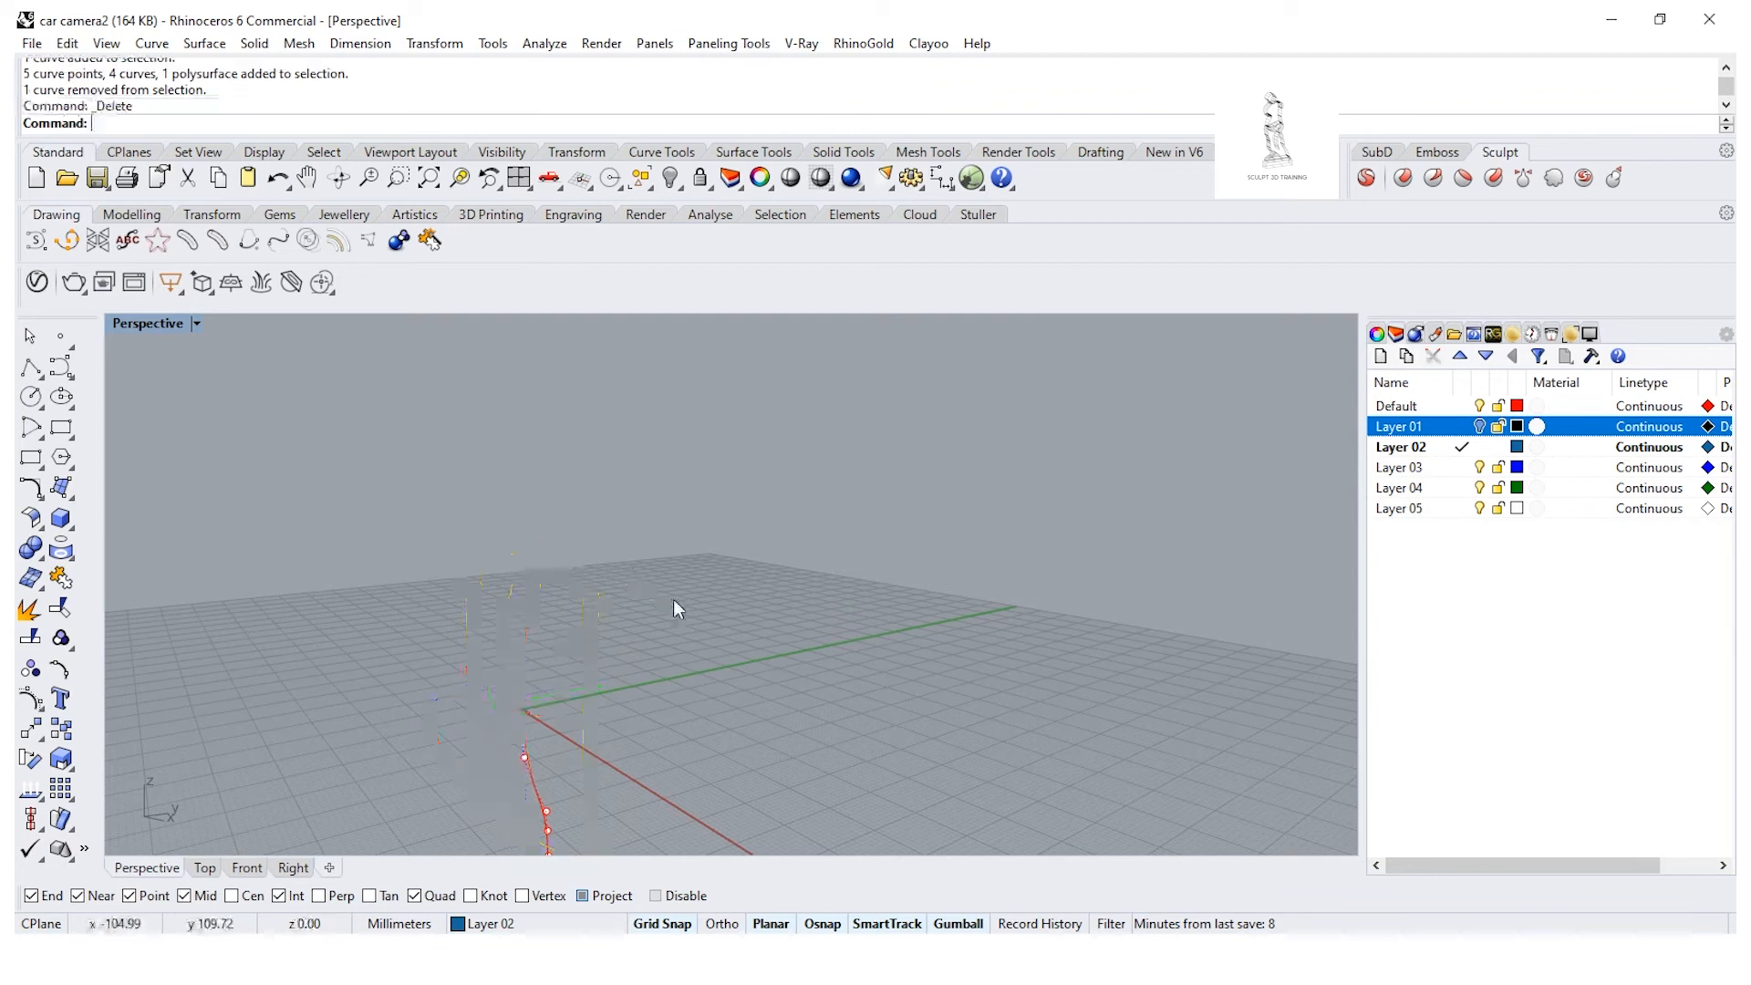
{"action": "key", "text": "ctrl+z"}
{"action": "key", "text": "Escape"}
Step: Delete the red outline curves and the shorter middle curve, keeping the extended profile curve, and turn Layer 01 back on
{"action": "left_click", "coordinate": [528, 632]}
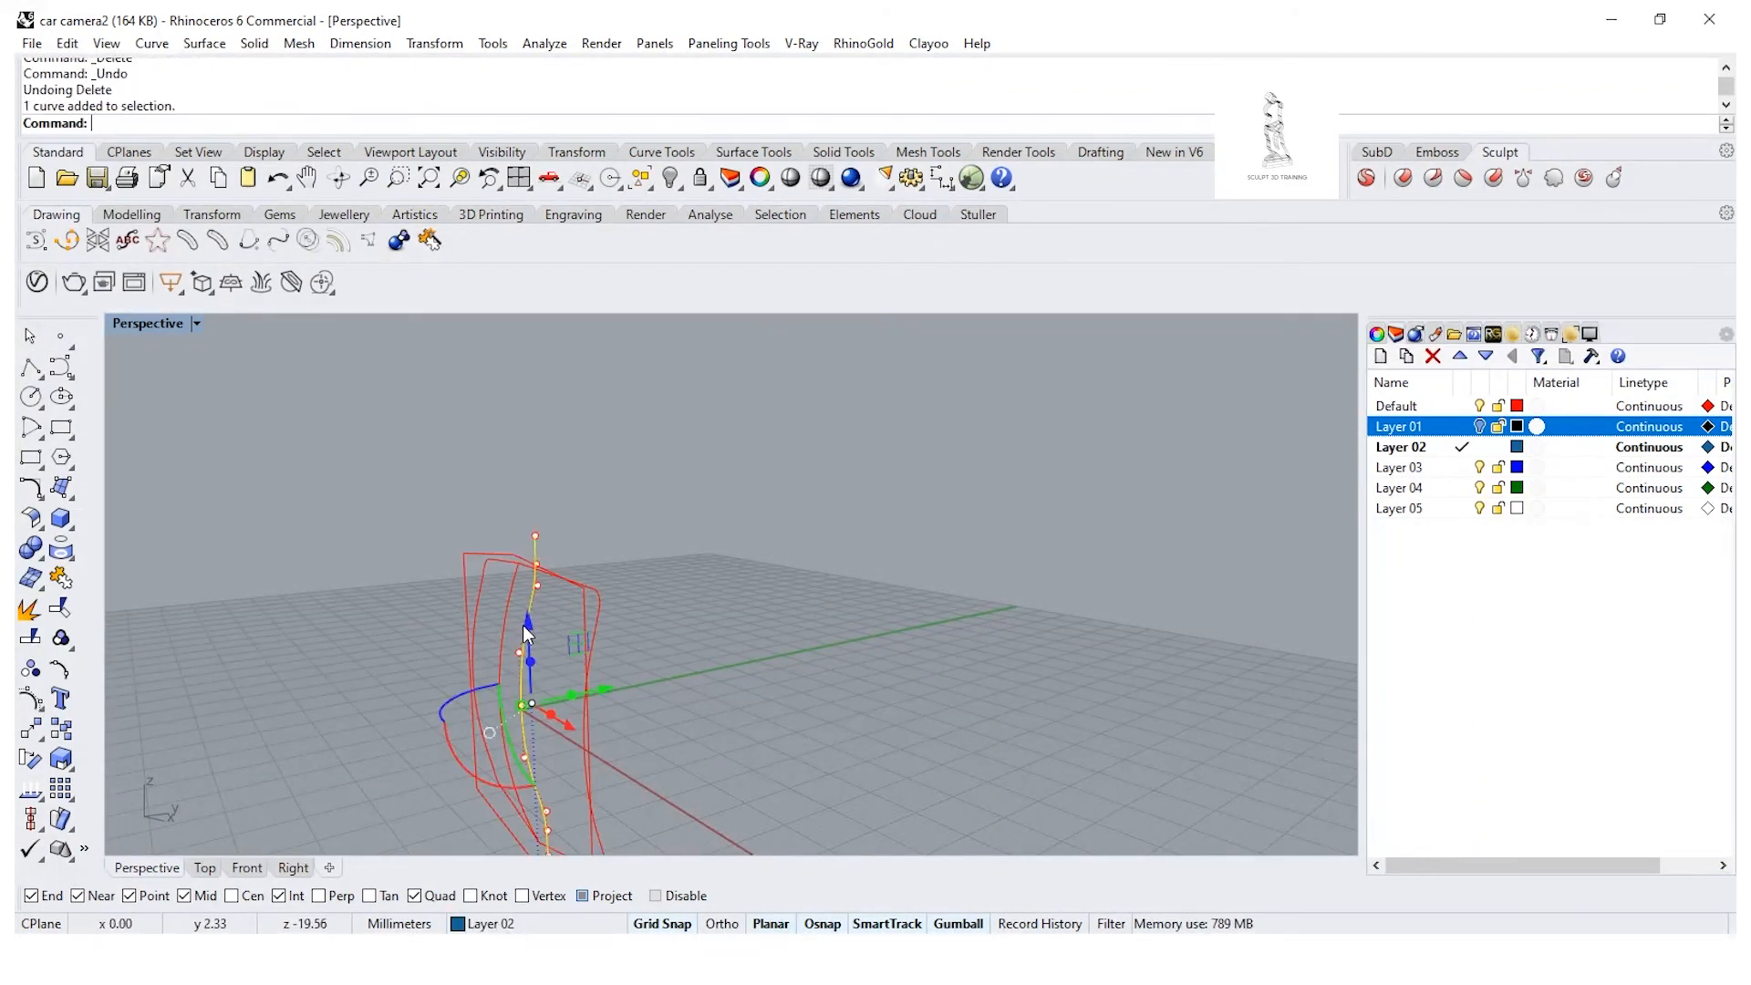
{"action": "left_click", "coordinate": [573, 606]}
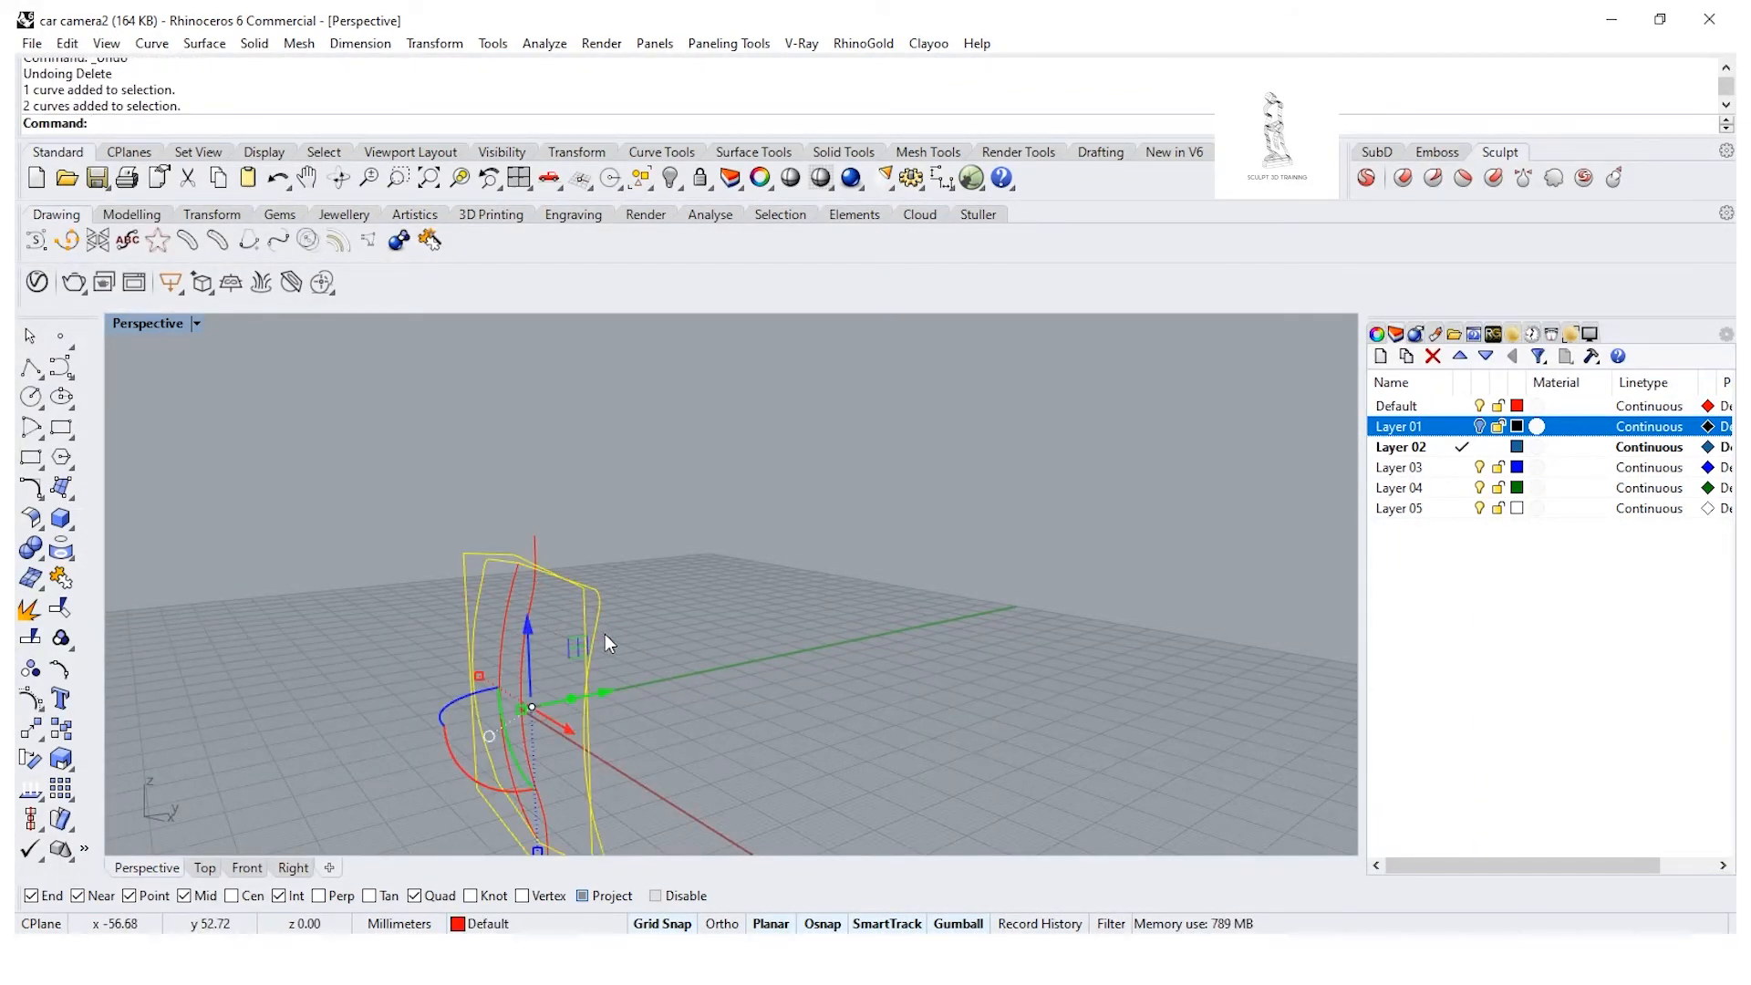
{"action": "key", "text": "Delete"}
{"action": "left_click", "coordinate": [500, 664]}
{"action": "key", "text": "Delete"}
{"action": "left_click", "coordinate": [525, 688]}
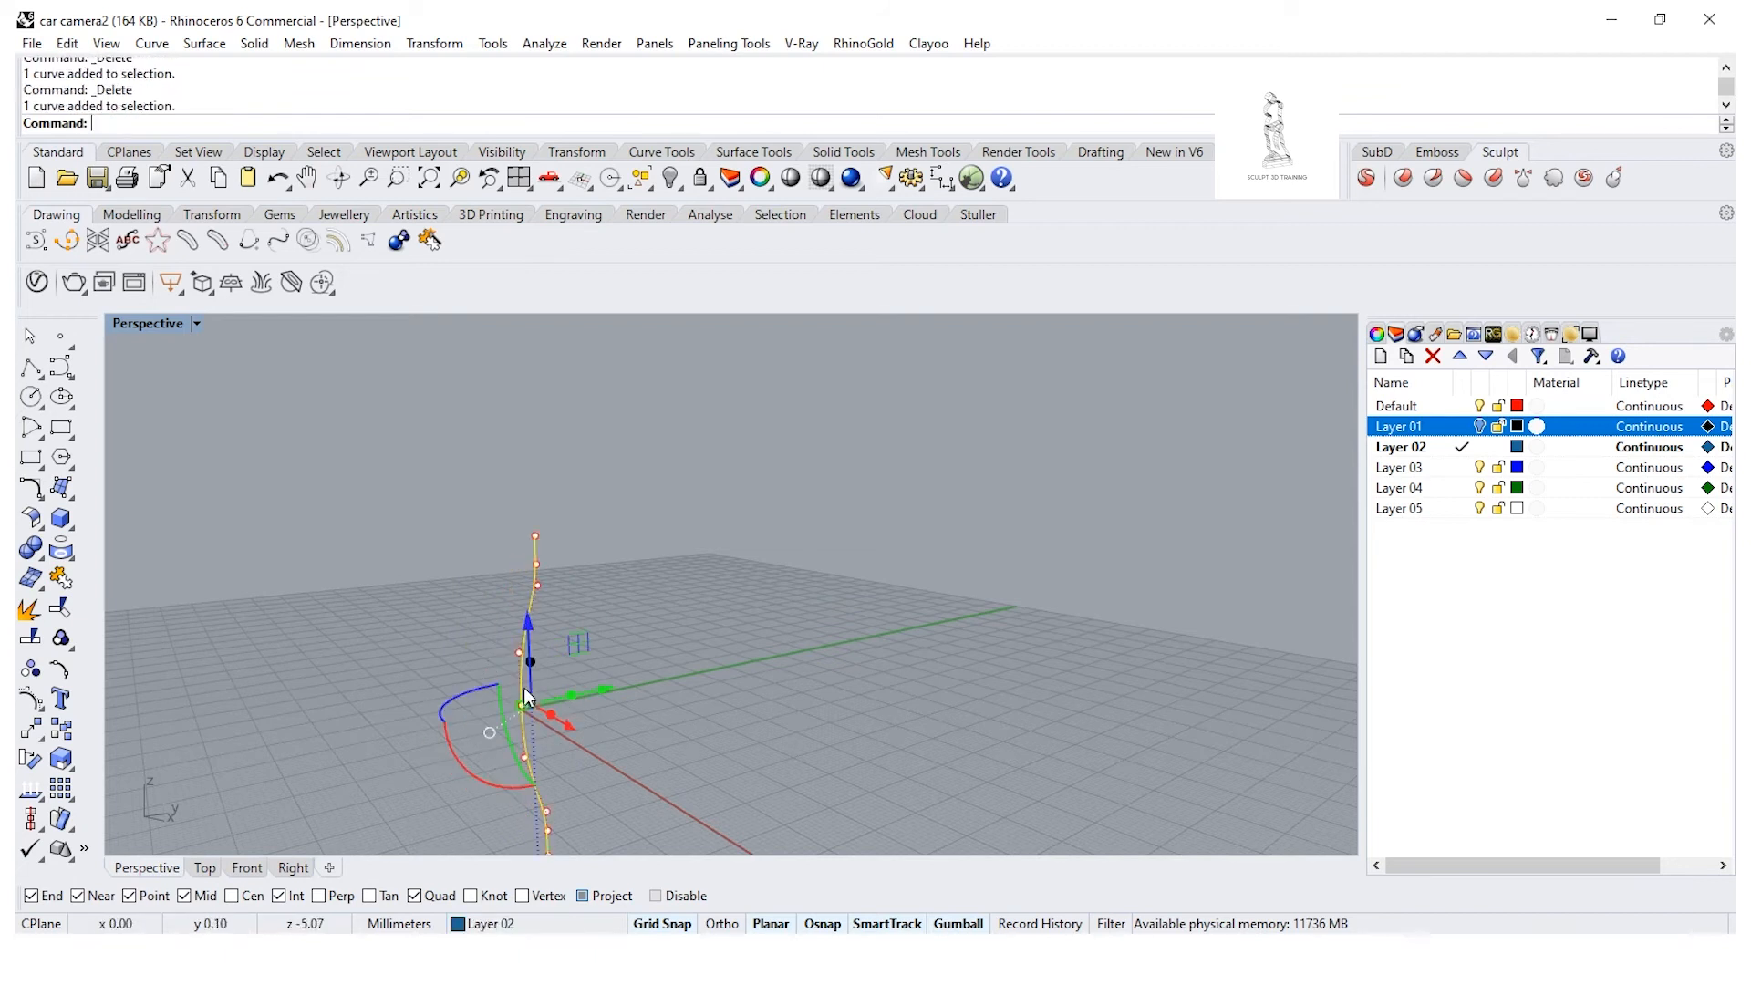
{"action": "left_click", "coordinate": [1479, 426]}
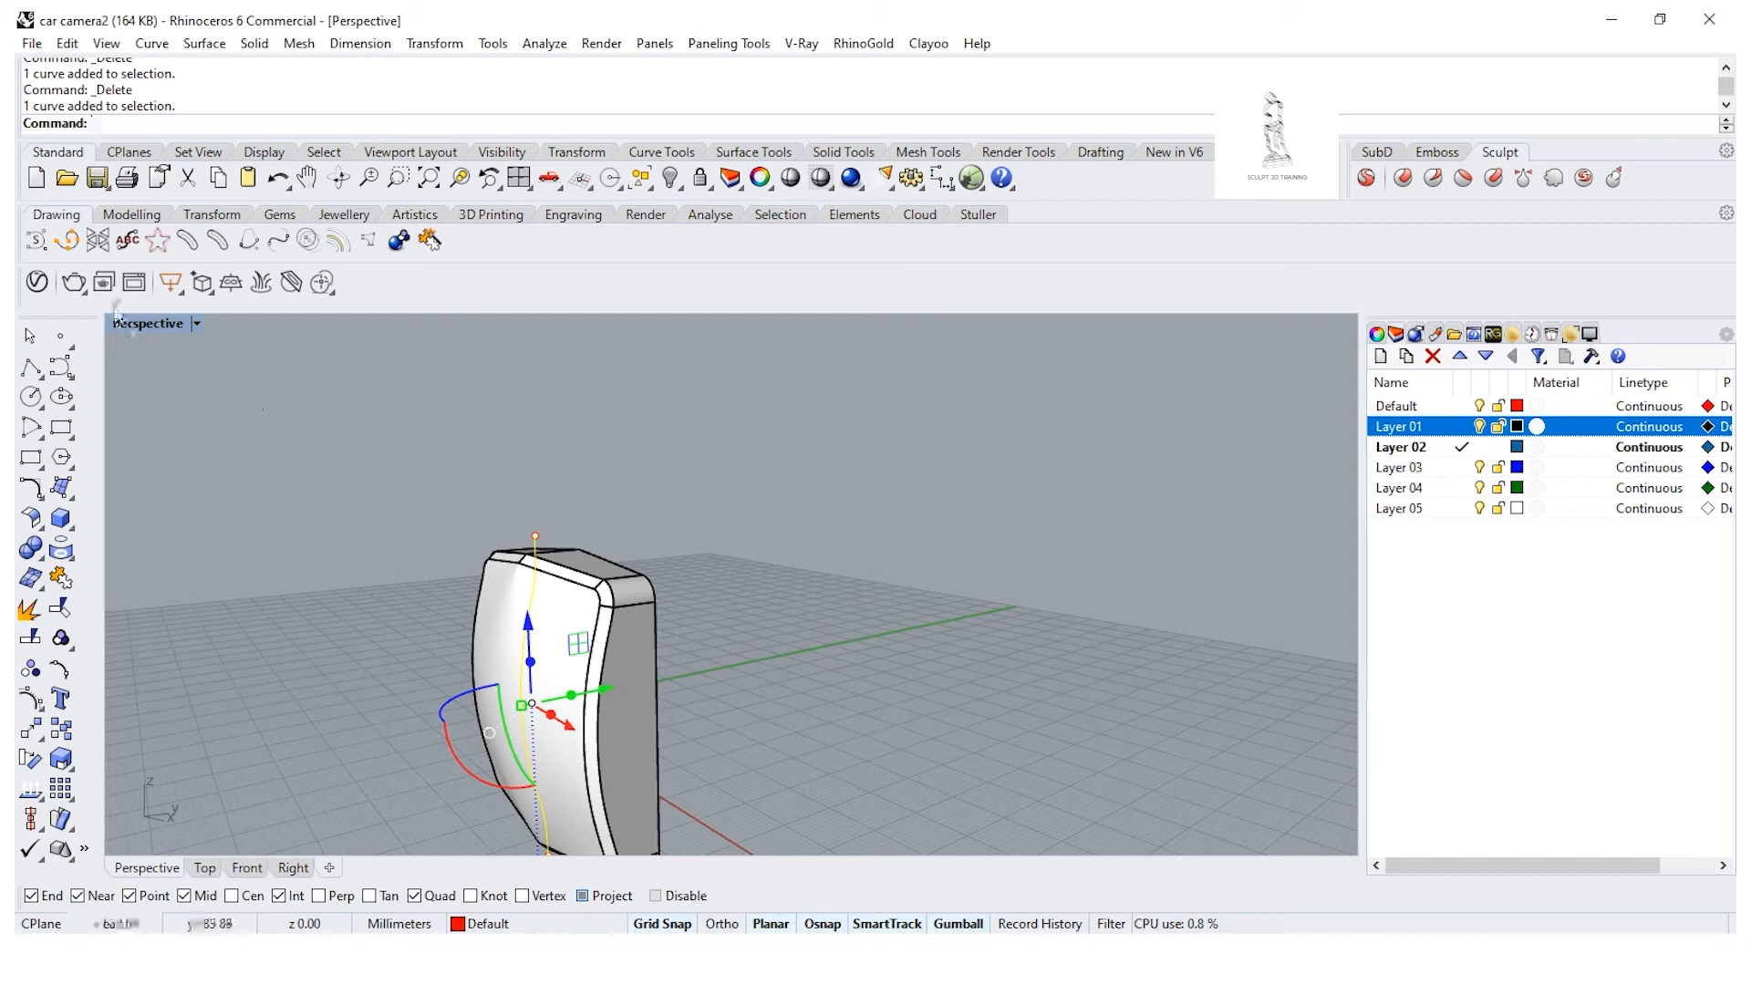
Step: Return to the four-view layout and move the remaining profile curve 2.5 mm along Y toward the body's back
{"action": "double_click", "coordinate": [146, 324]}
{"action": "right_click_drag", "start_coordinate": [925, 670], "coordinate": [872, 788]}
{"action": "scroll", "coordinate": [912, 729], "scroll_direction": "up", "scroll_amount": 2}
{"action": "left_click", "coordinate": [896, 774]}
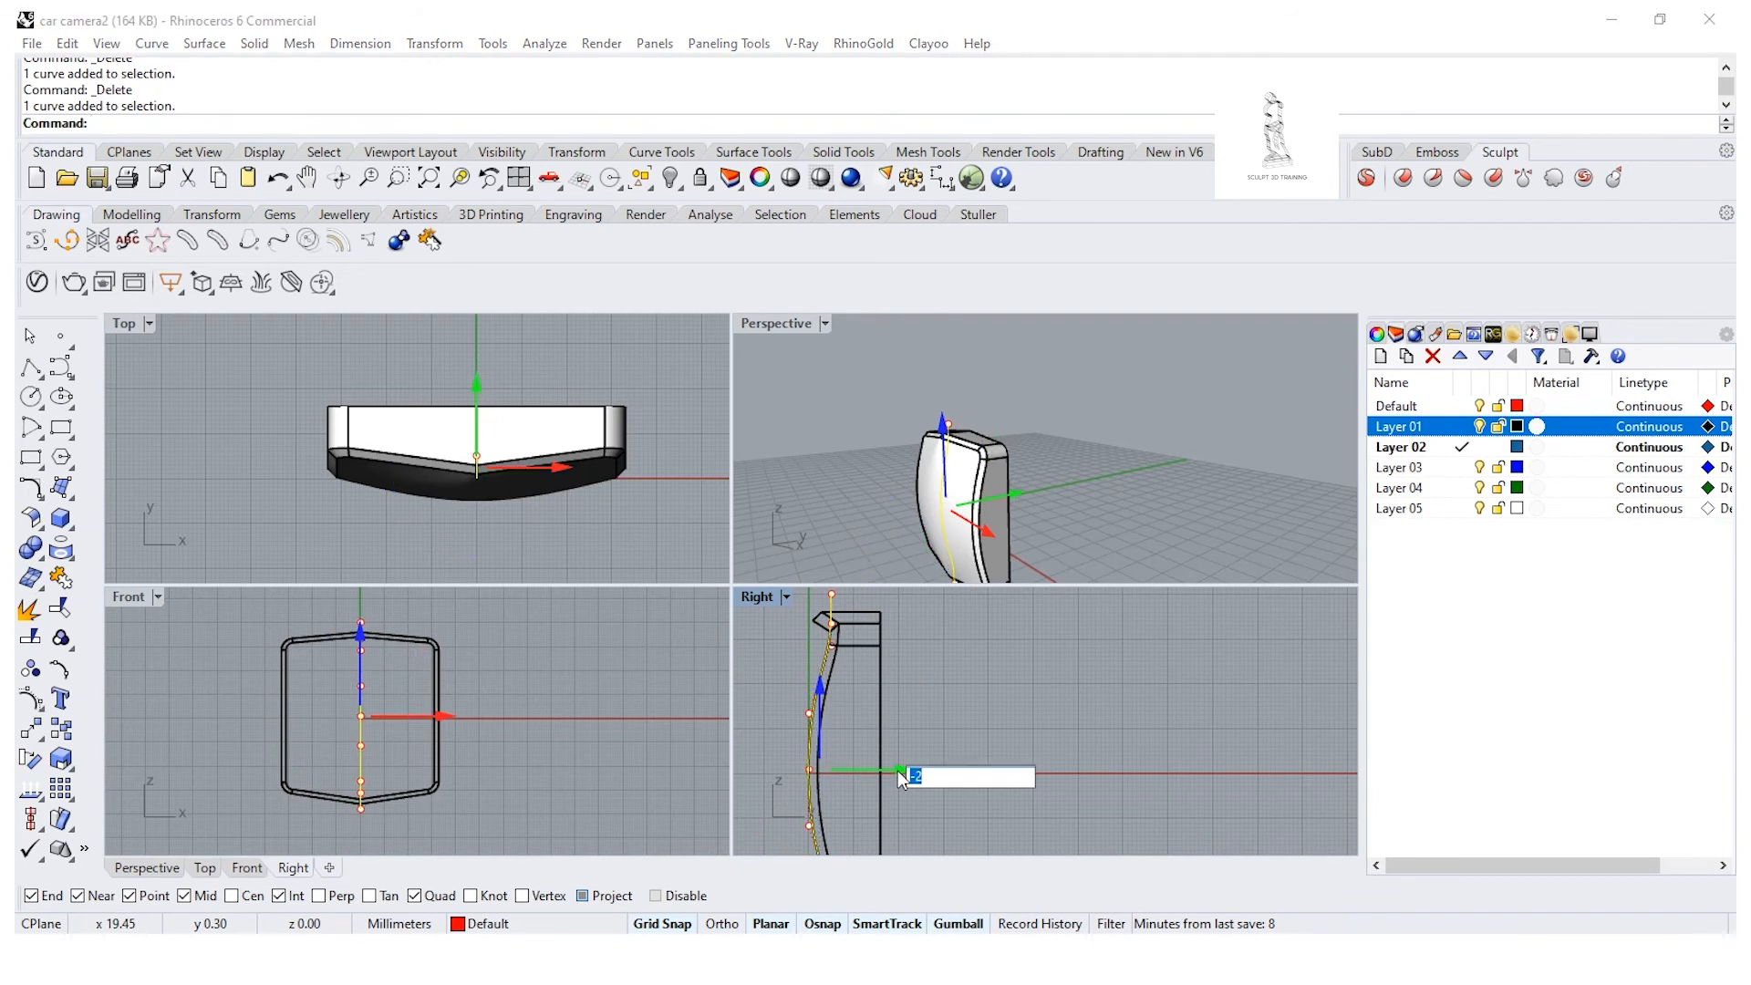
{"action": "type", "text": "2.5"}
{"action": "key", "text": "Return"}
{"action": "left_click", "coordinate": [1014, 693]}
Step: Extrude the moved profile curve straight to both sides by about 52.5 mm, past the body's width
{"action": "scroll", "coordinate": [965, 432], "scroll_direction": "up", "scroll_amount": 5}
{"action": "left_click", "coordinate": [961, 436]}
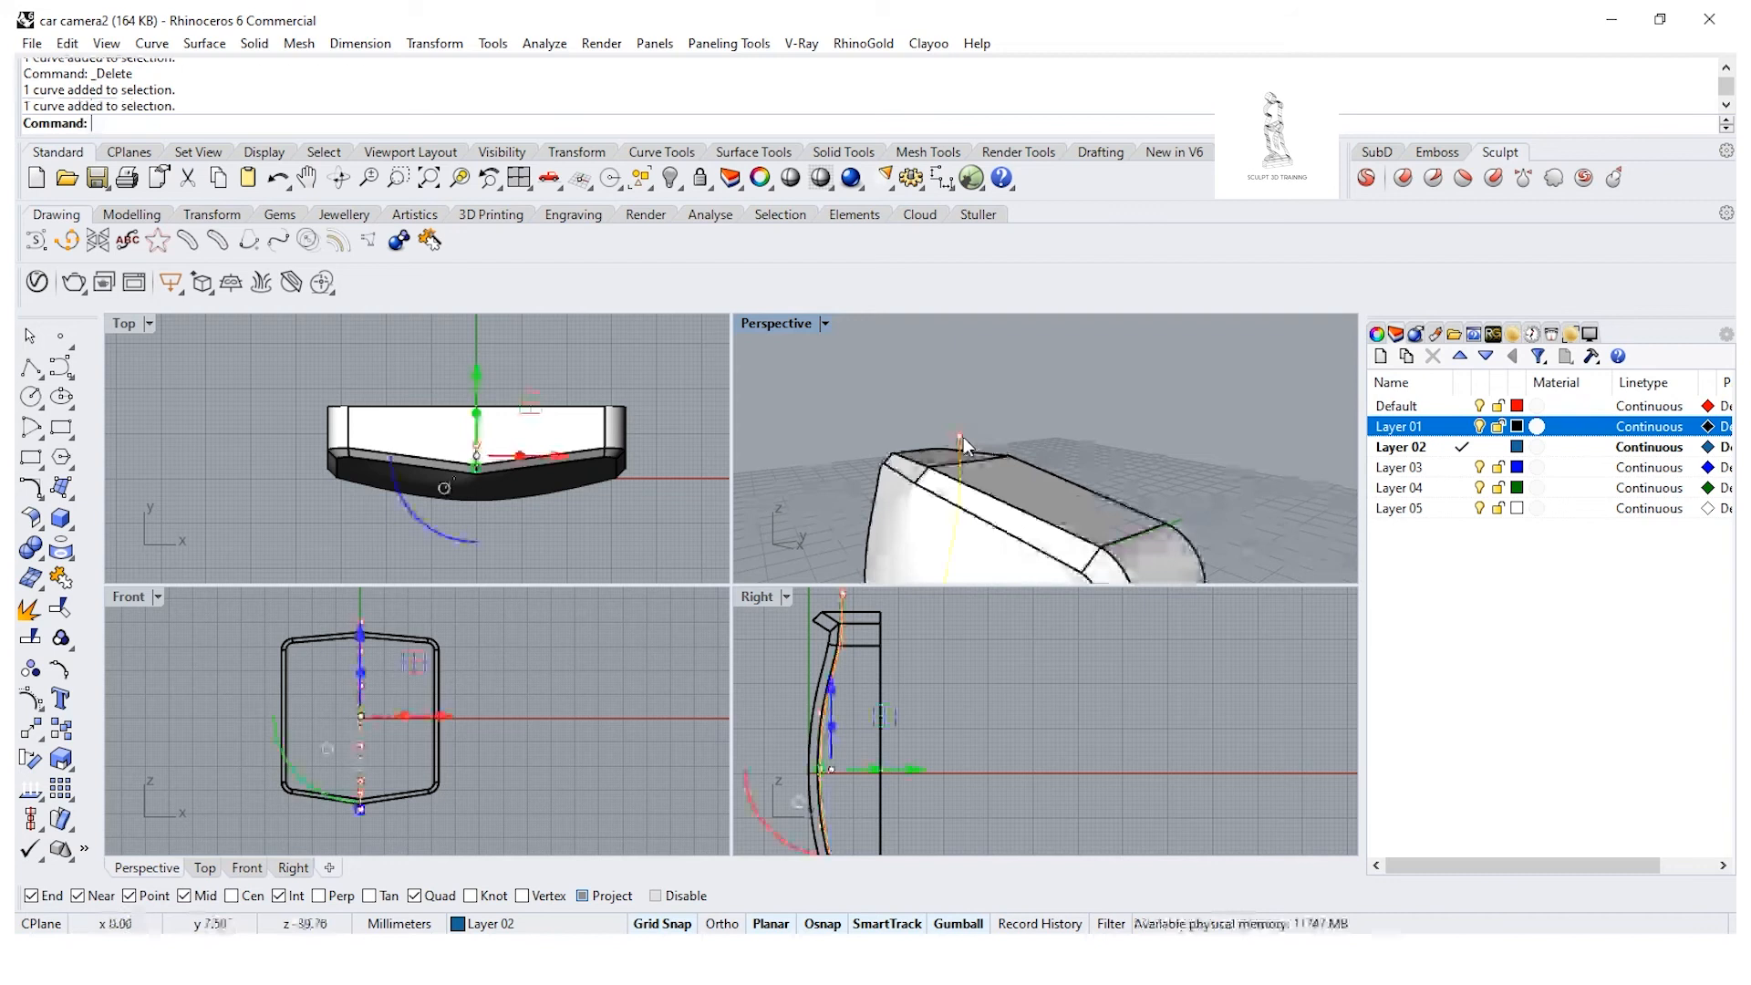
{"action": "left_click", "coordinate": [220, 48]}
{"action": "mouse_move", "coordinate": [301, 340]}
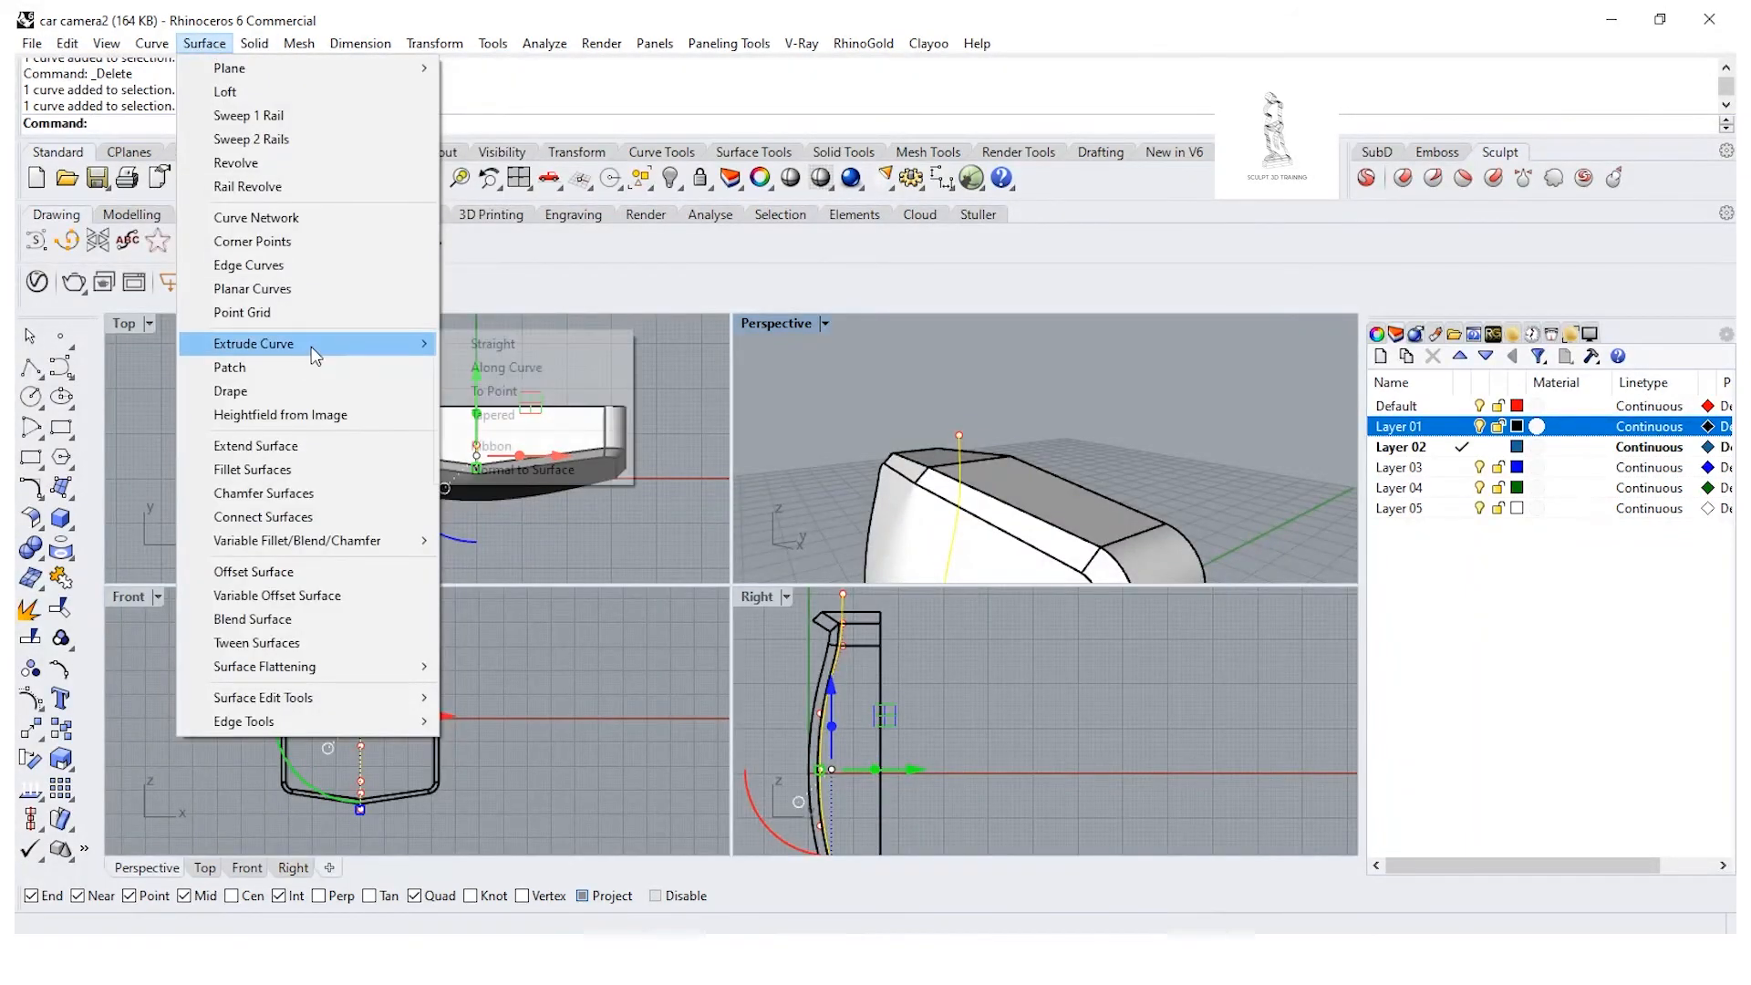
{"action": "left_click", "coordinate": [497, 344]}
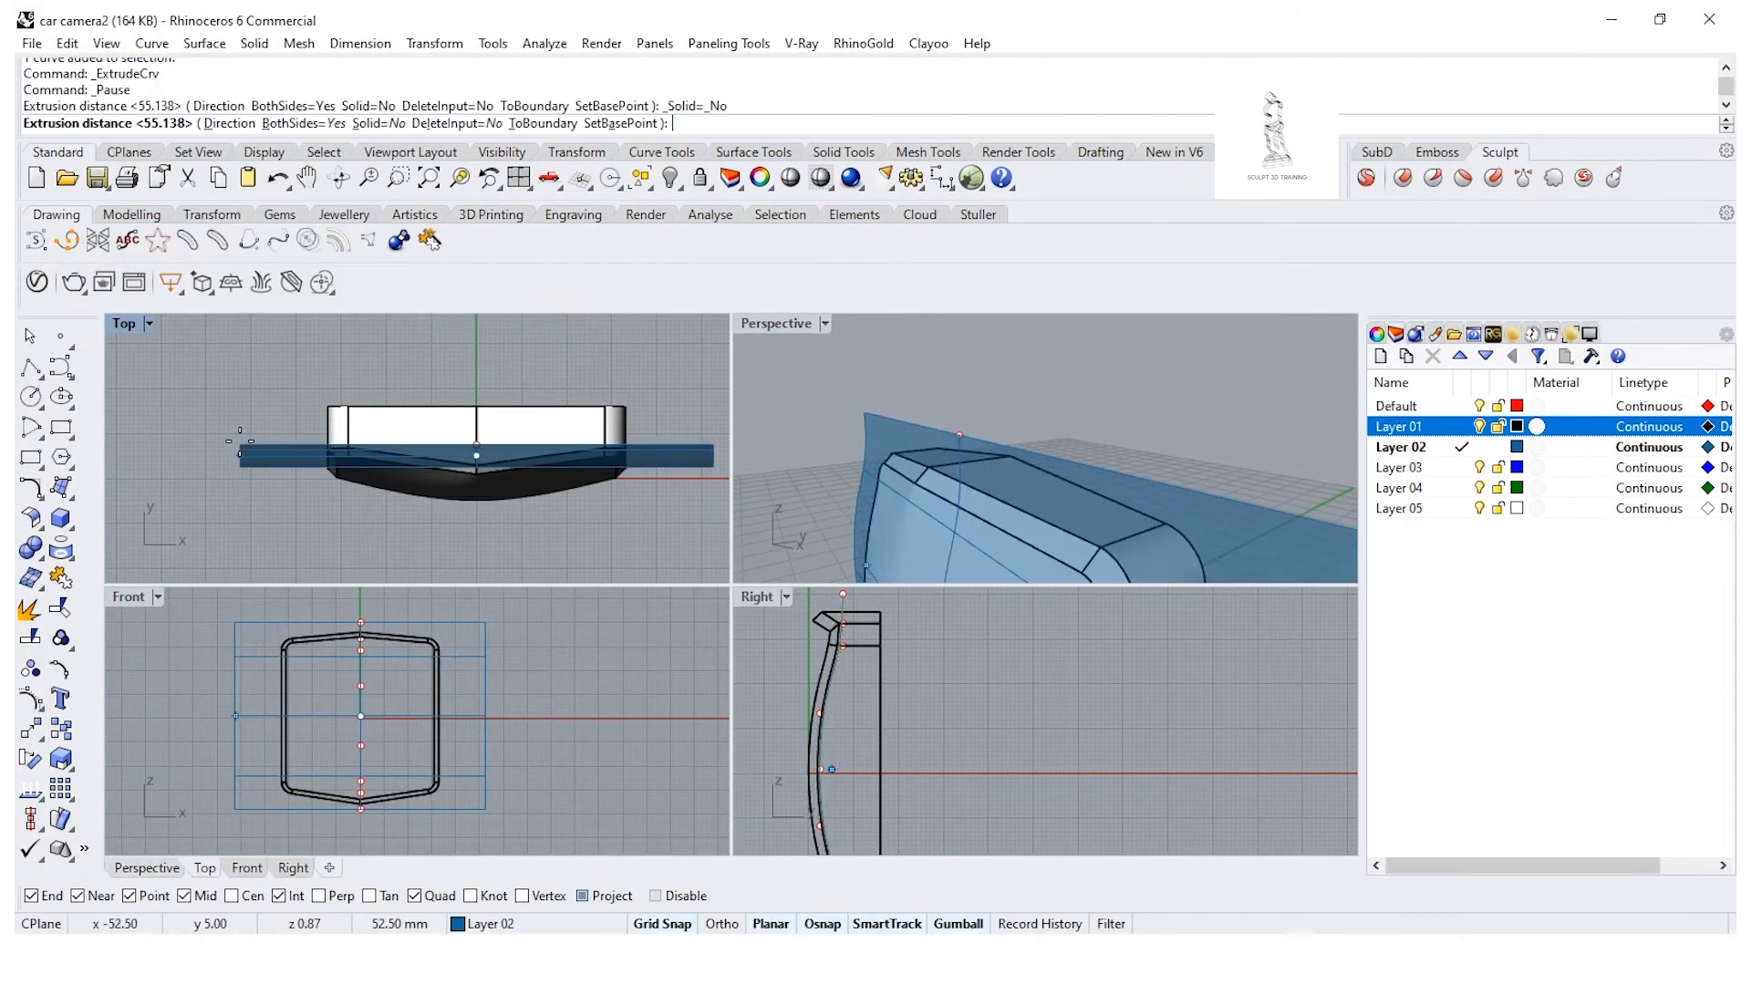
{"action": "left_click", "coordinate": [712, 453]}
{"action": "key", "text": "Escape"}
Step: Split the camera body using the extruded blue surface as the cutting object
{"action": "scroll", "coordinate": [1085, 507], "scroll_direction": "down", "scroll_amount": 8}
{"action": "right_click_drag", "start_coordinate": [1085, 507], "coordinate": [1015, 465]}
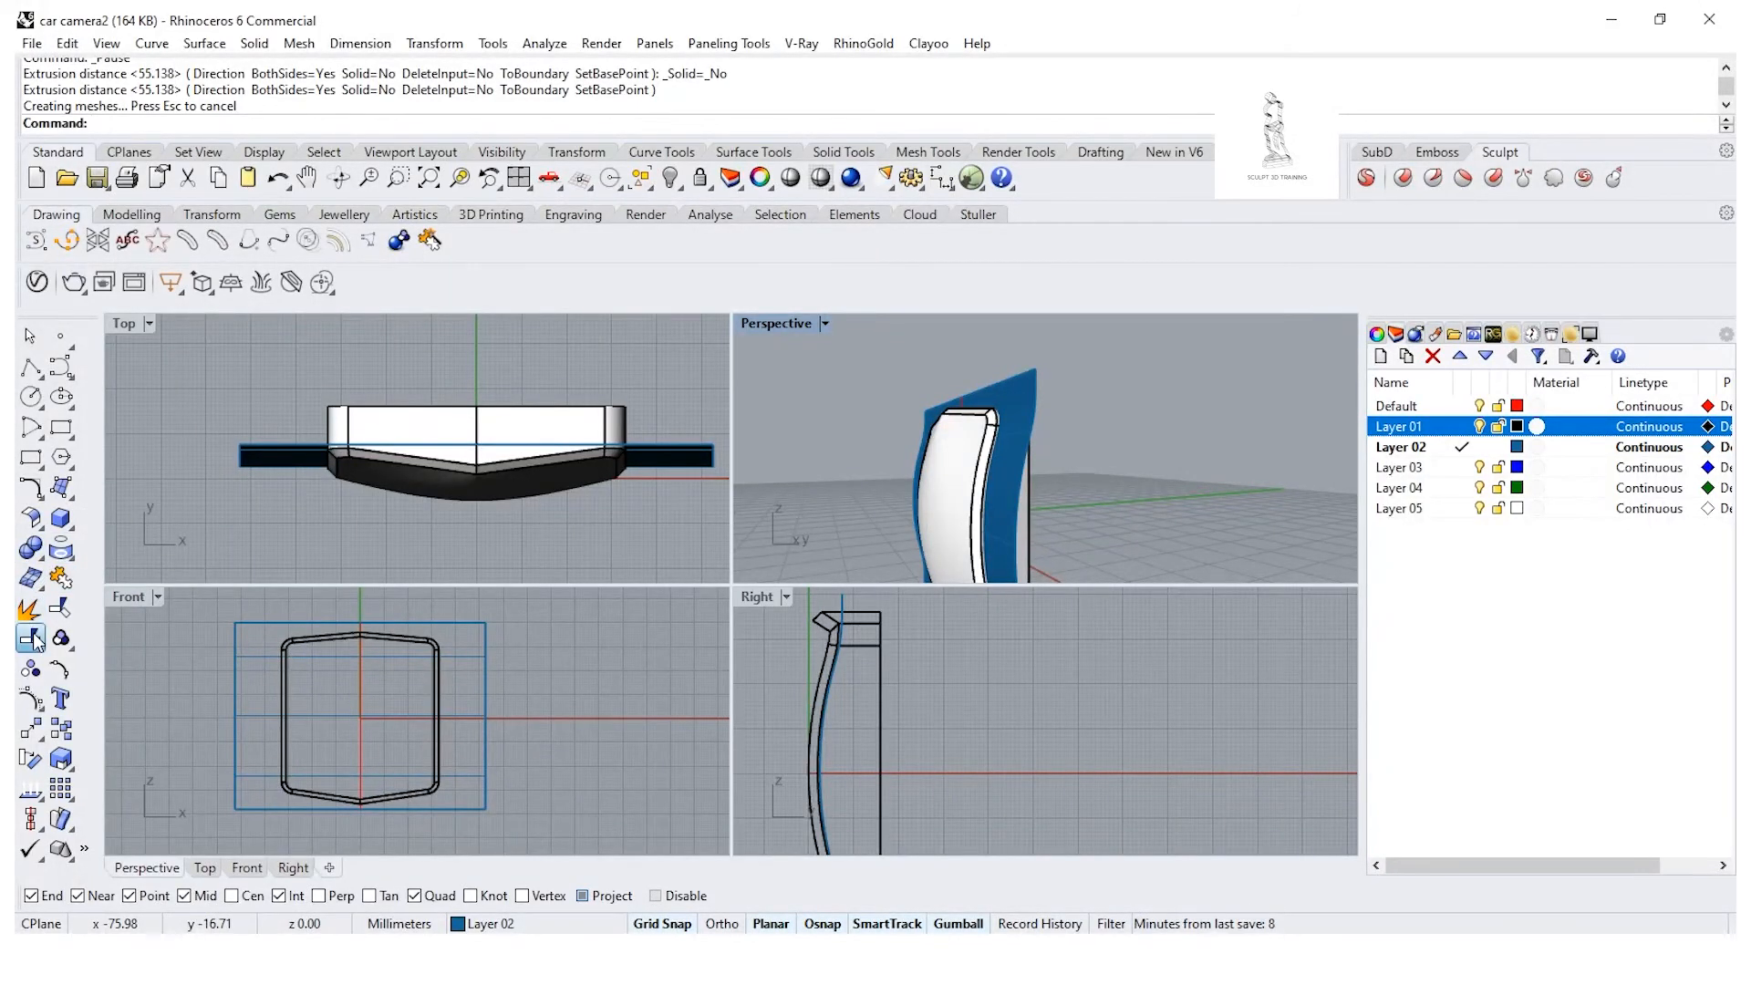
{"action": "left_click", "coordinate": [32, 638]}
{"action": "left_click", "coordinate": [948, 499]}
{"action": "right_click", "coordinate": [1070, 412]}
{"action": "left_click", "coordinate": [1015, 398]}
{"action": "right_click", "coordinate": [1085, 430]}
Step: Split the extruded blue surface using the camera body as the cutting object, and delete the excess surface outside the body
{"action": "right_click", "coordinate": [1086, 431]}
{"action": "left_click", "coordinate": [991, 398]}
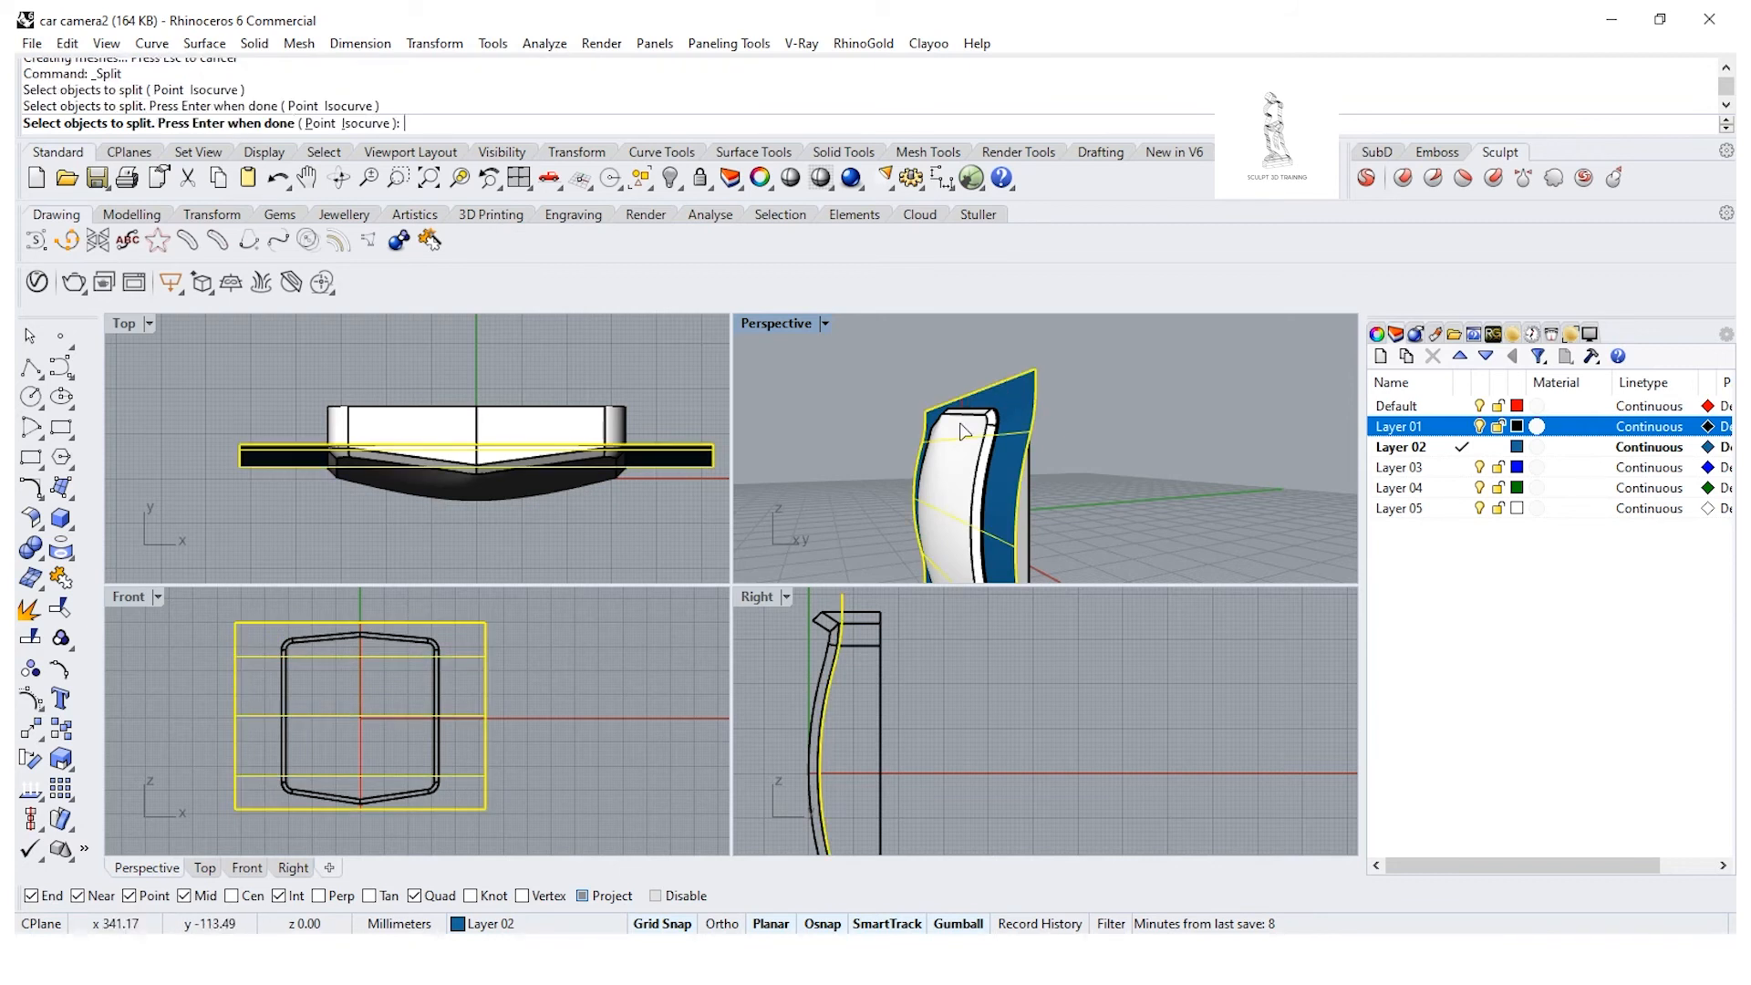
{"action": "right_click", "coordinate": [960, 431]}
{"action": "left_click", "coordinate": [960, 431]}
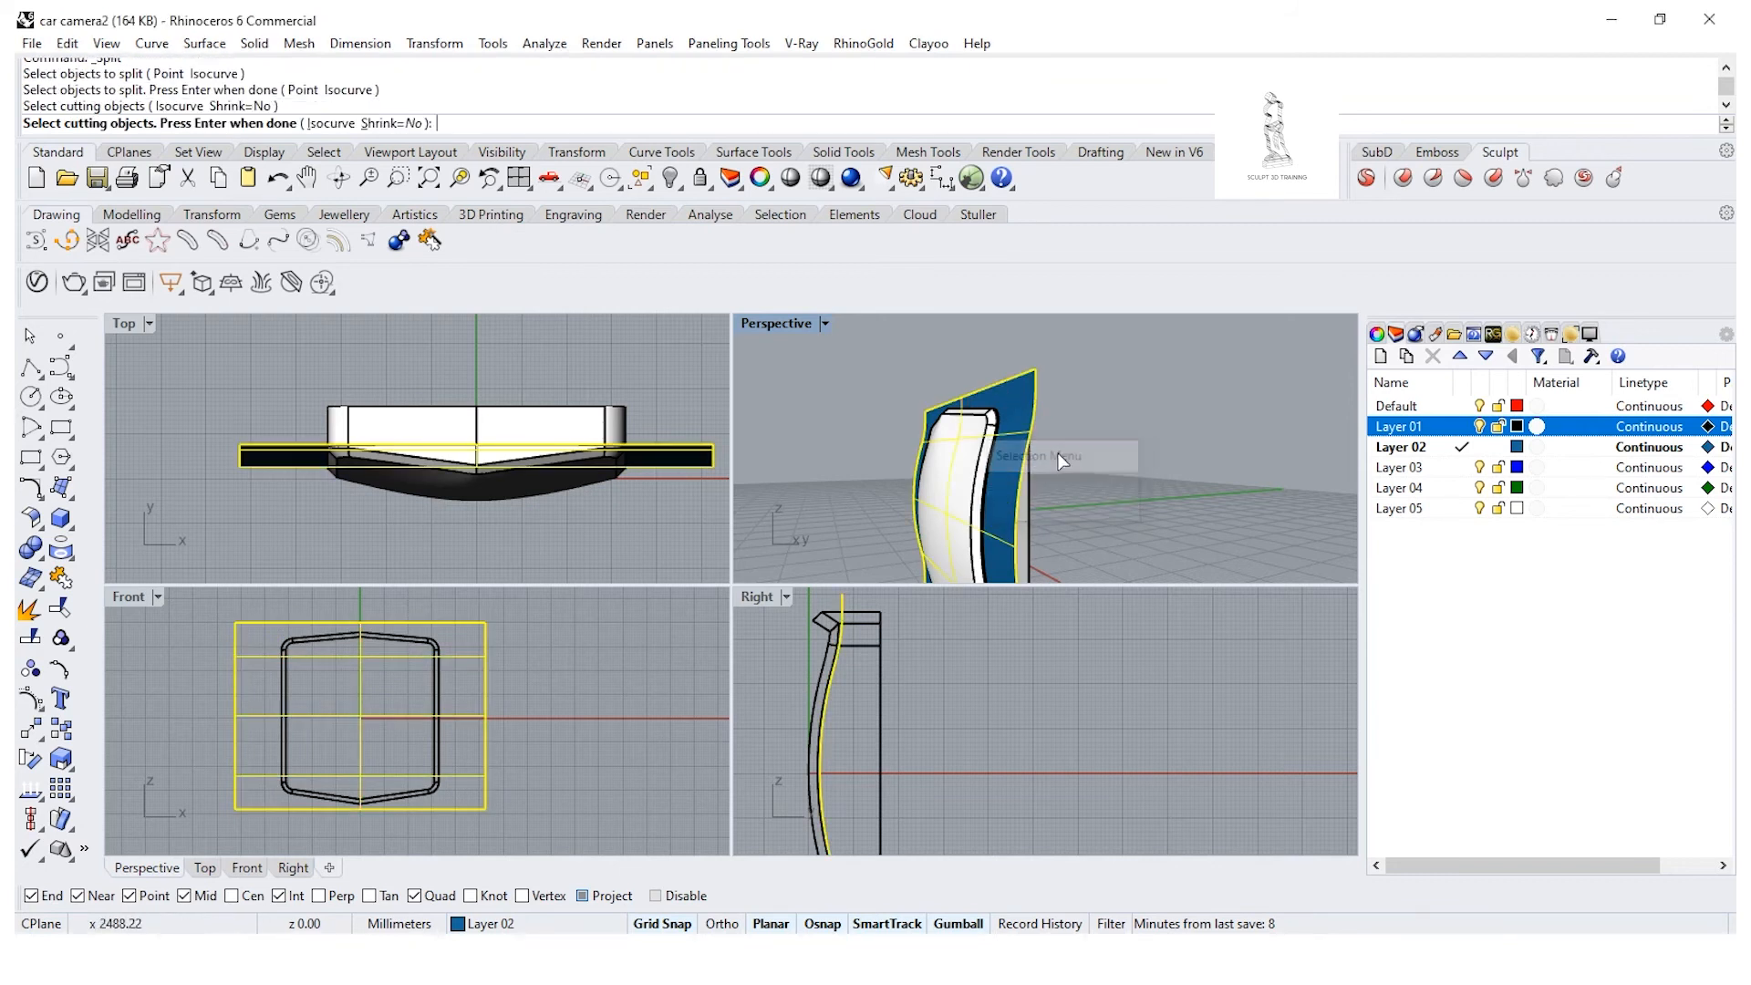
{"action": "left_click", "coordinate": [961, 408], "text": "ctrl"}
{"action": "right_click", "coordinate": [985, 461]}
{"action": "left_click", "coordinate": [1025, 416]}
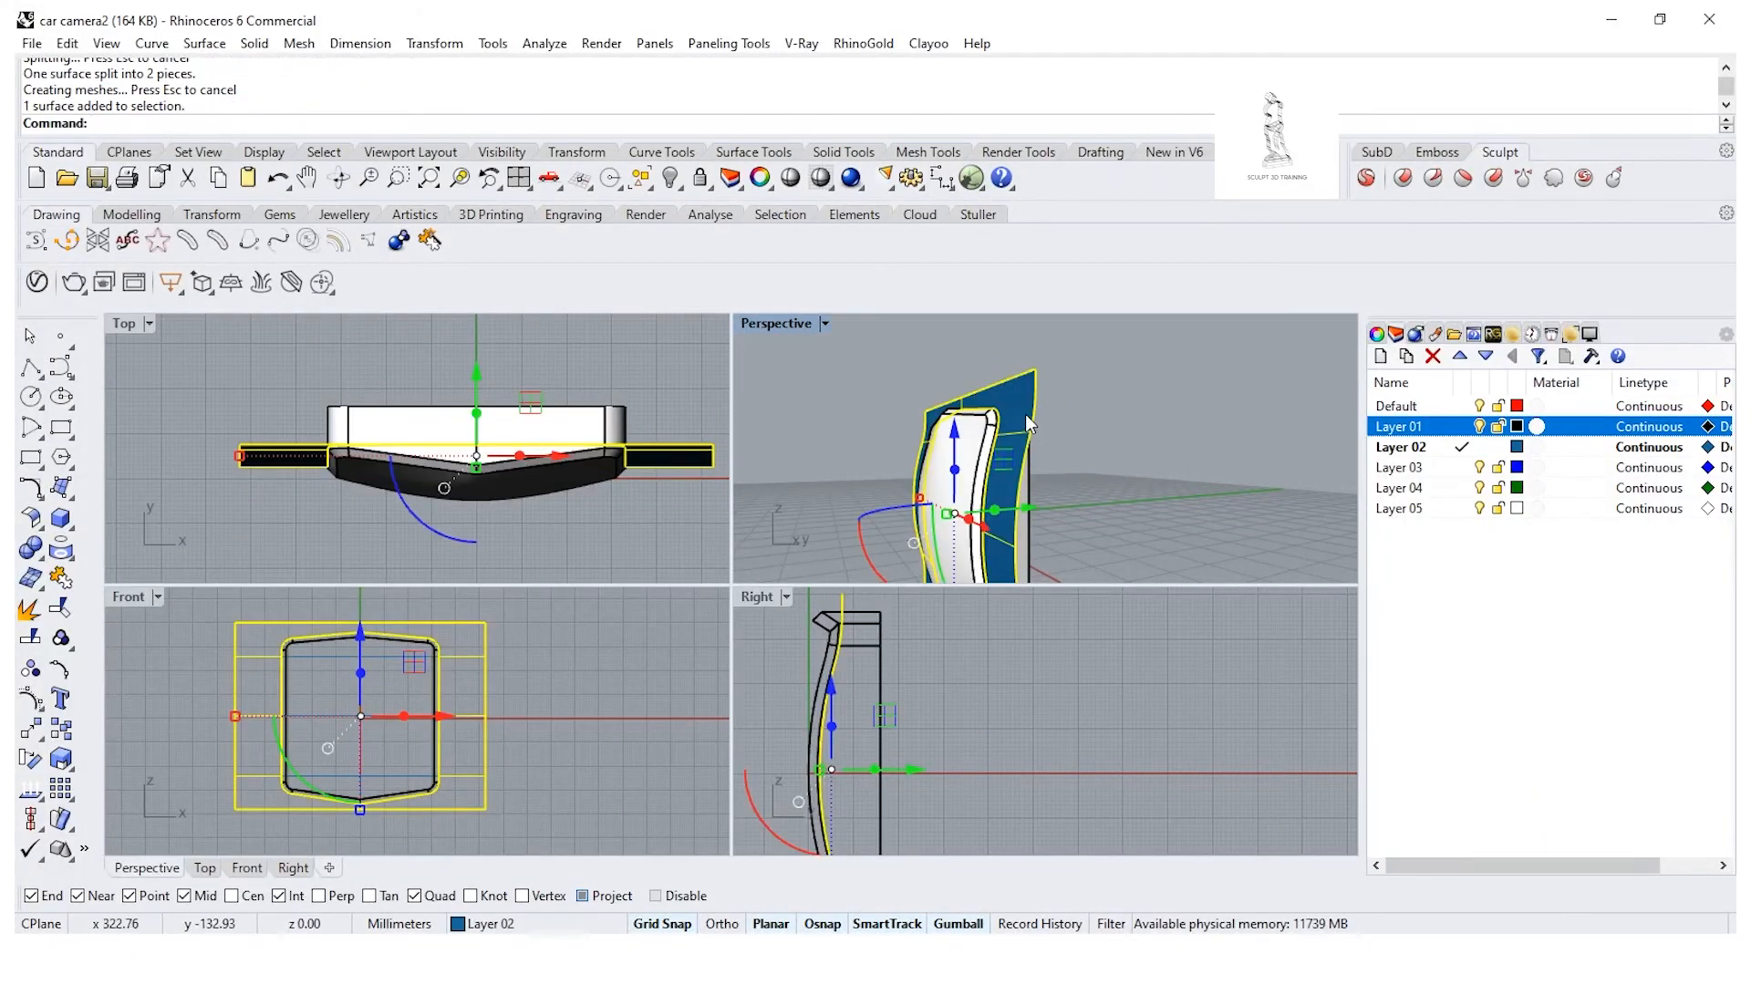
{"action": "key", "text": "Delete"}
Step: Move the front part of the split body to Layer 02 and turn off the Default layer
{"action": "left_click", "coordinate": [952, 475]}
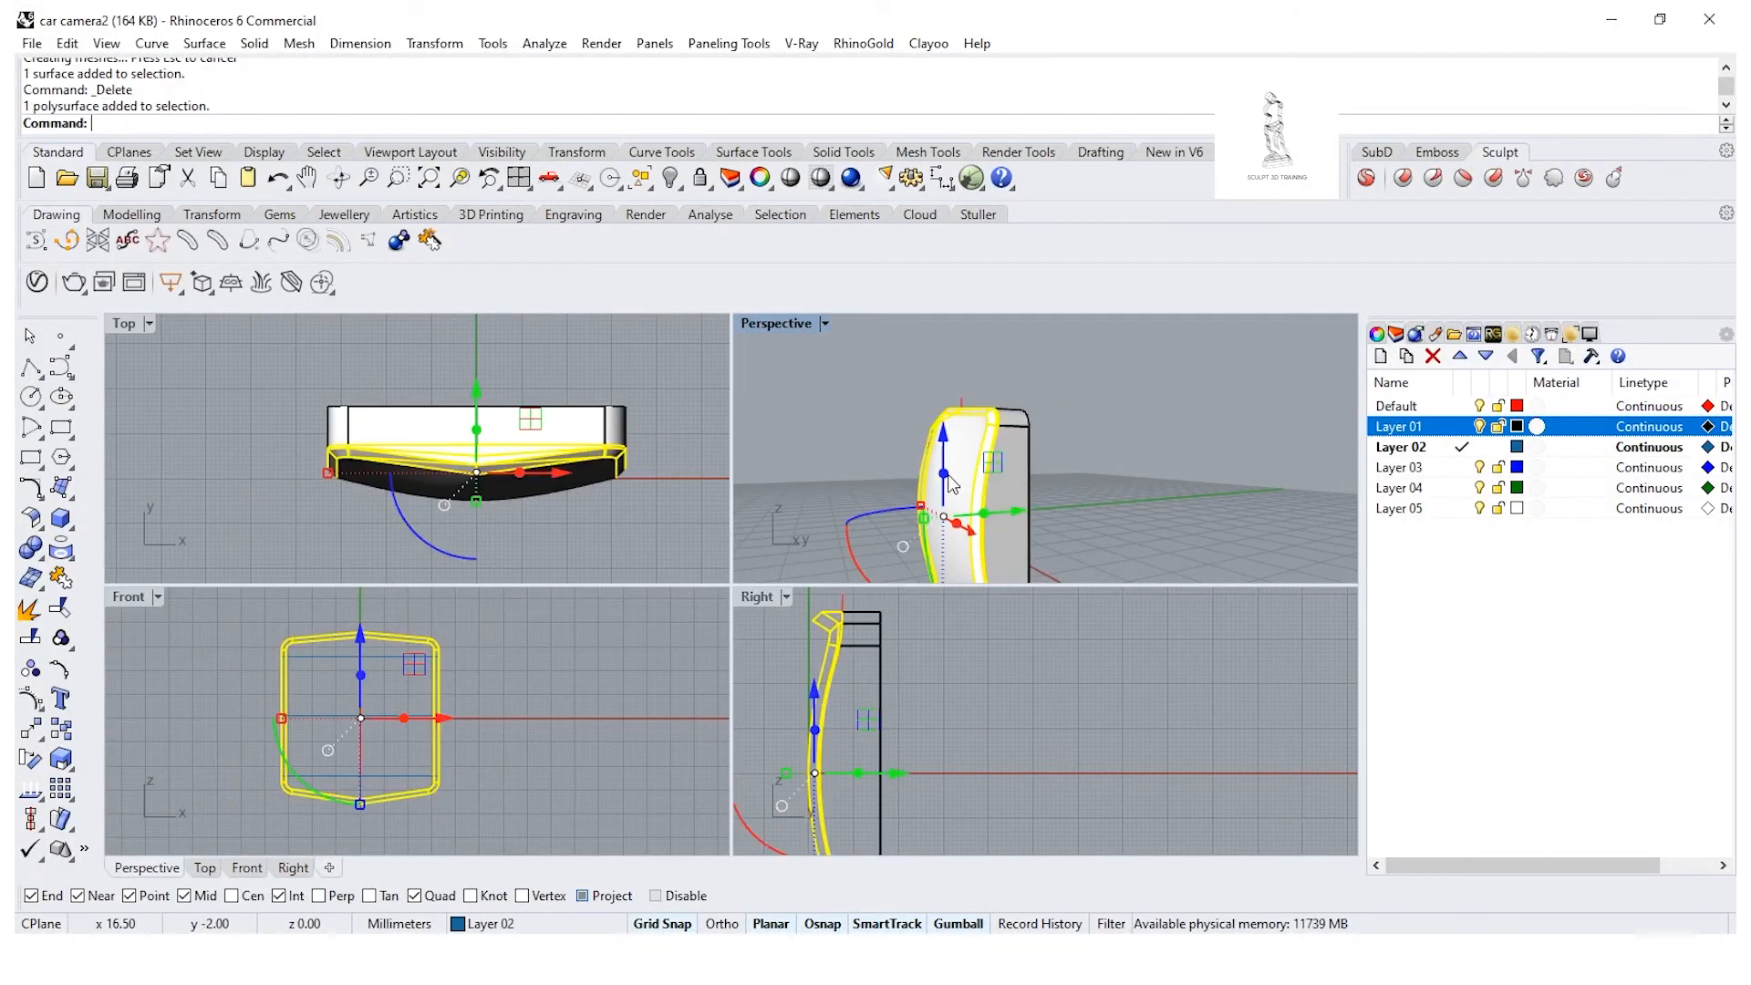
{"action": "right_click", "coordinate": [1445, 453]}
{"action": "left_click", "coordinate": [1517, 823]}
{"action": "left_click", "coordinate": [1160, 501]}
{"action": "mouse_move", "coordinate": [1160, 501]}
{"action": "right_mouse_down"}
{"action": "mouse_move", "coordinate": [1048, 468]}
{"action": "mouse_move", "coordinate": [1051, 501]}
{"action": "mouse_move", "coordinate": [1186, 493]}
{"action": "right_mouse_up"}
{"action": "left_click", "coordinate": [1479, 406]}
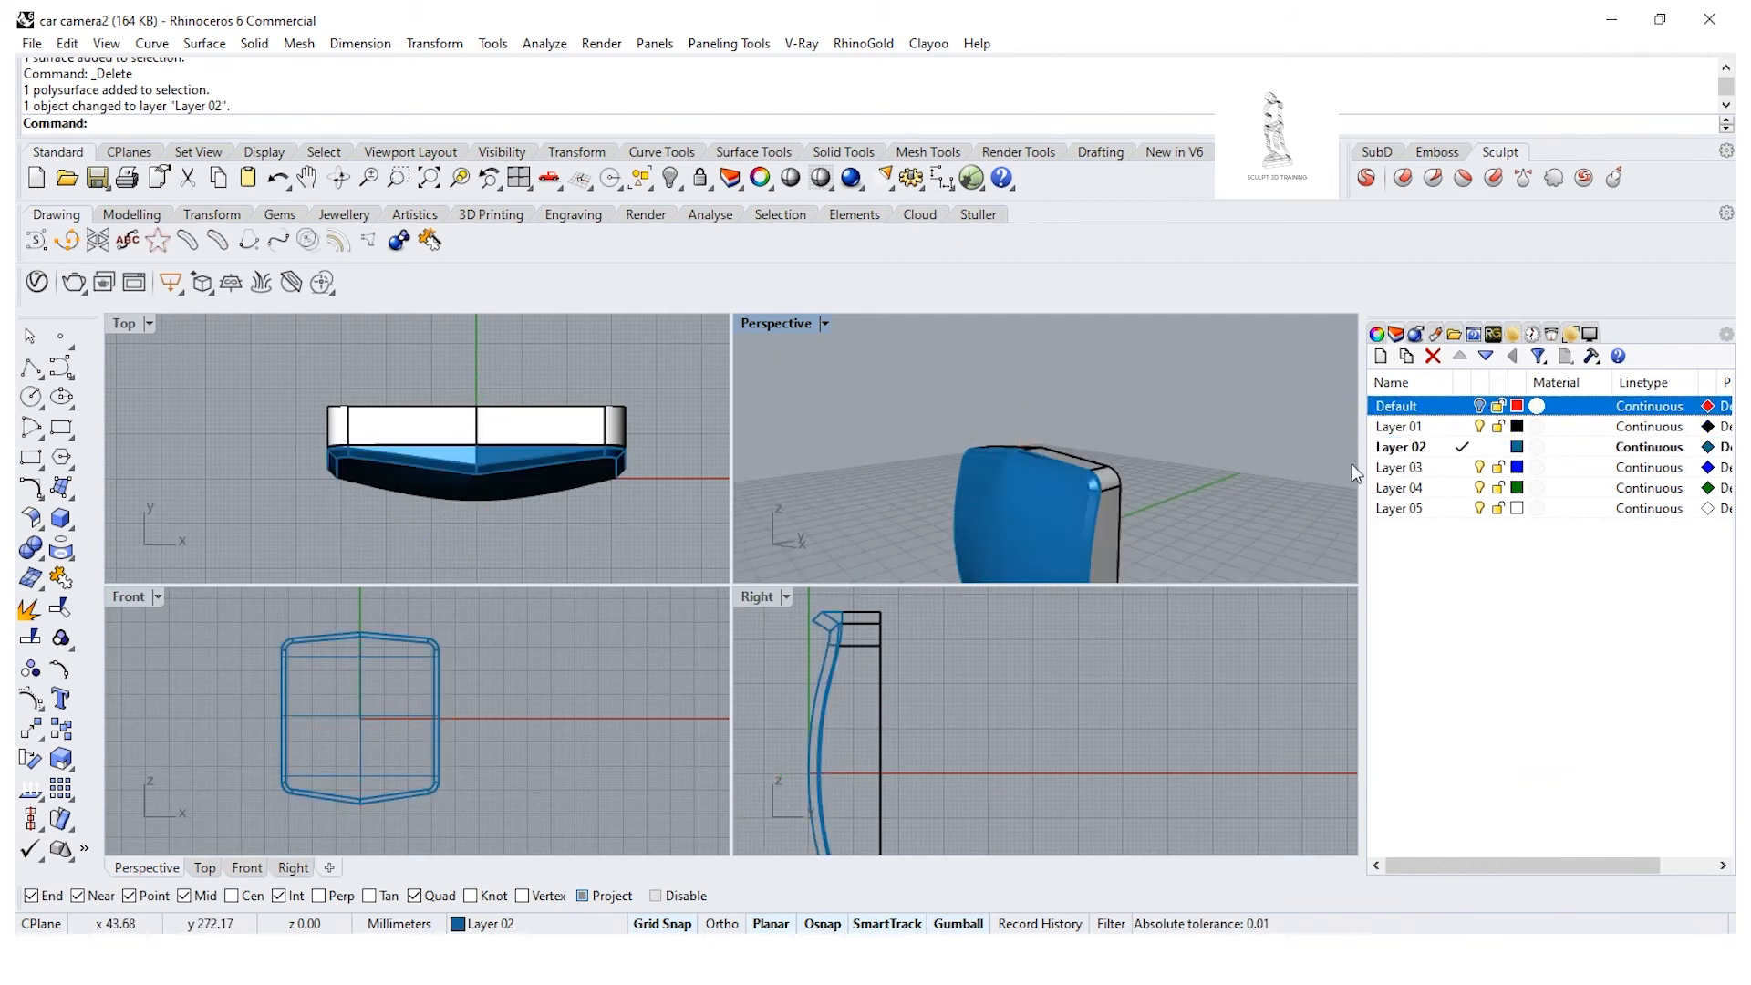
Step: Measure the rear part's depth in the Top view from the parting edge to the back face, without keeping the dimension
{"action": "right_click_drag", "start_coordinate": [966, 574], "coordinate": [1035, 464], "text": "shift"}
{"action": "double_click", "coordinate": [787, 337]}
{"action": "right_click_drag", "start_coordinate": [814, 456], "coordinate": [594, 610]}
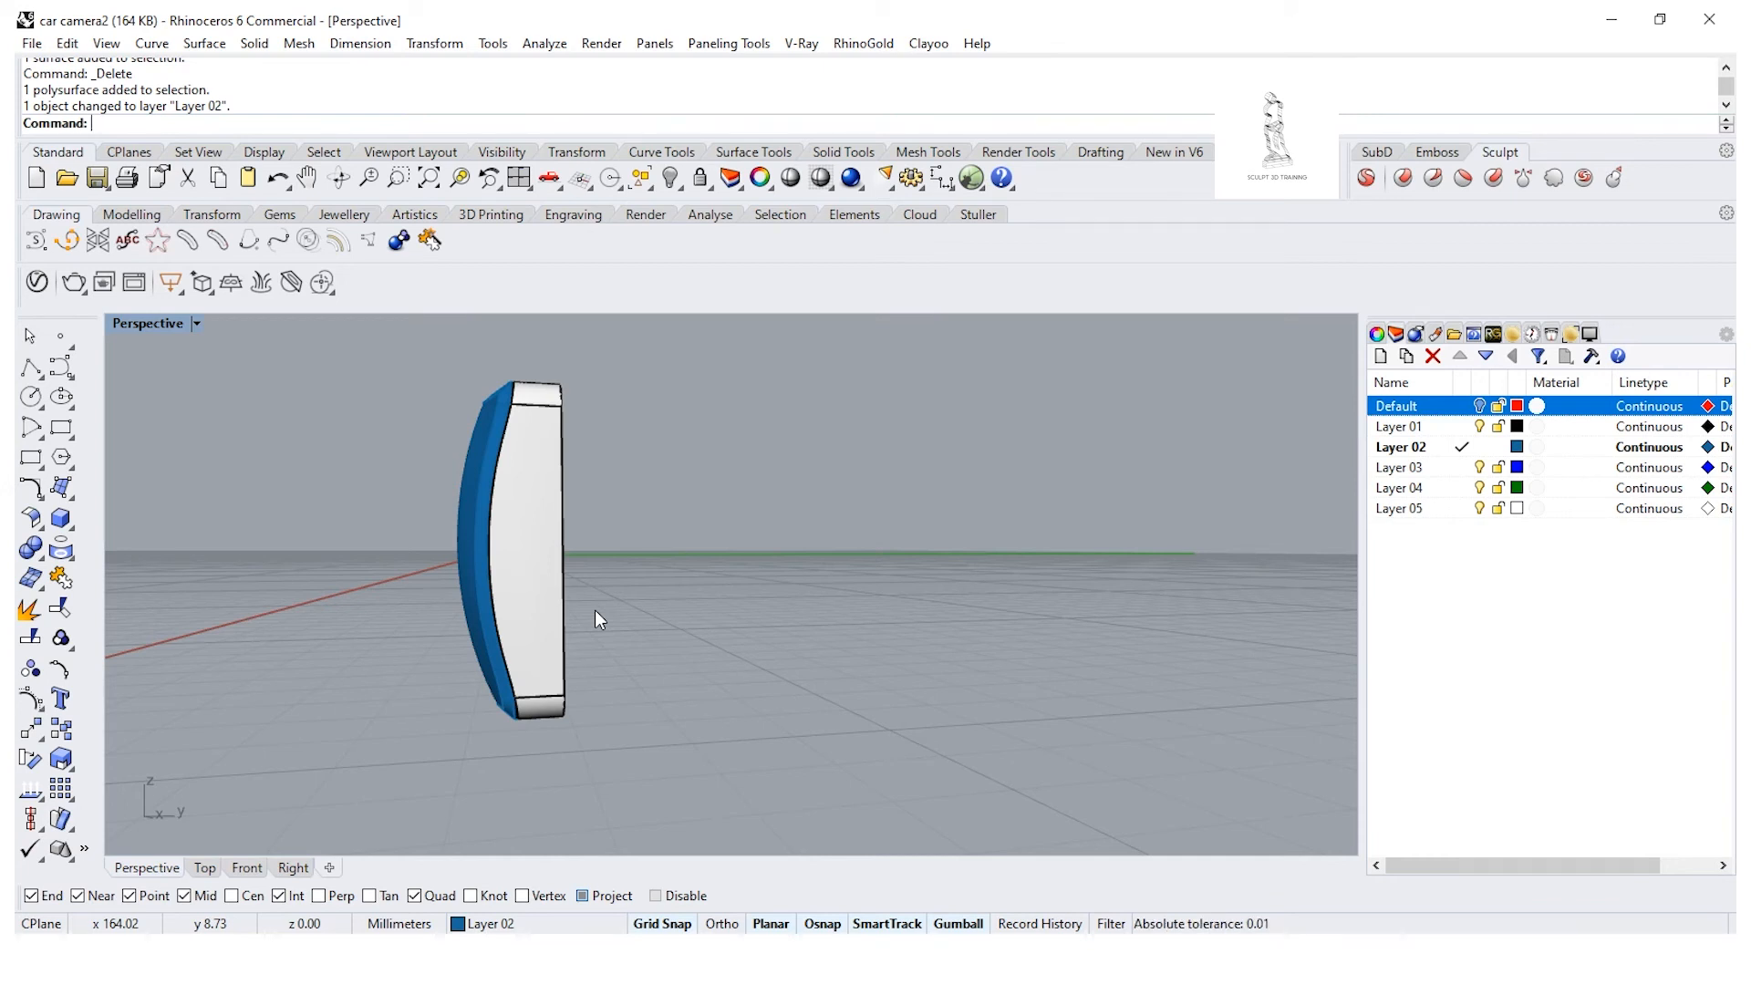
{"action": "right_click_drag", "start_coordinate": [594, 609], "coordinate": [578, 719]}
{"action": "left_click", "coordinate": [361, 43]}
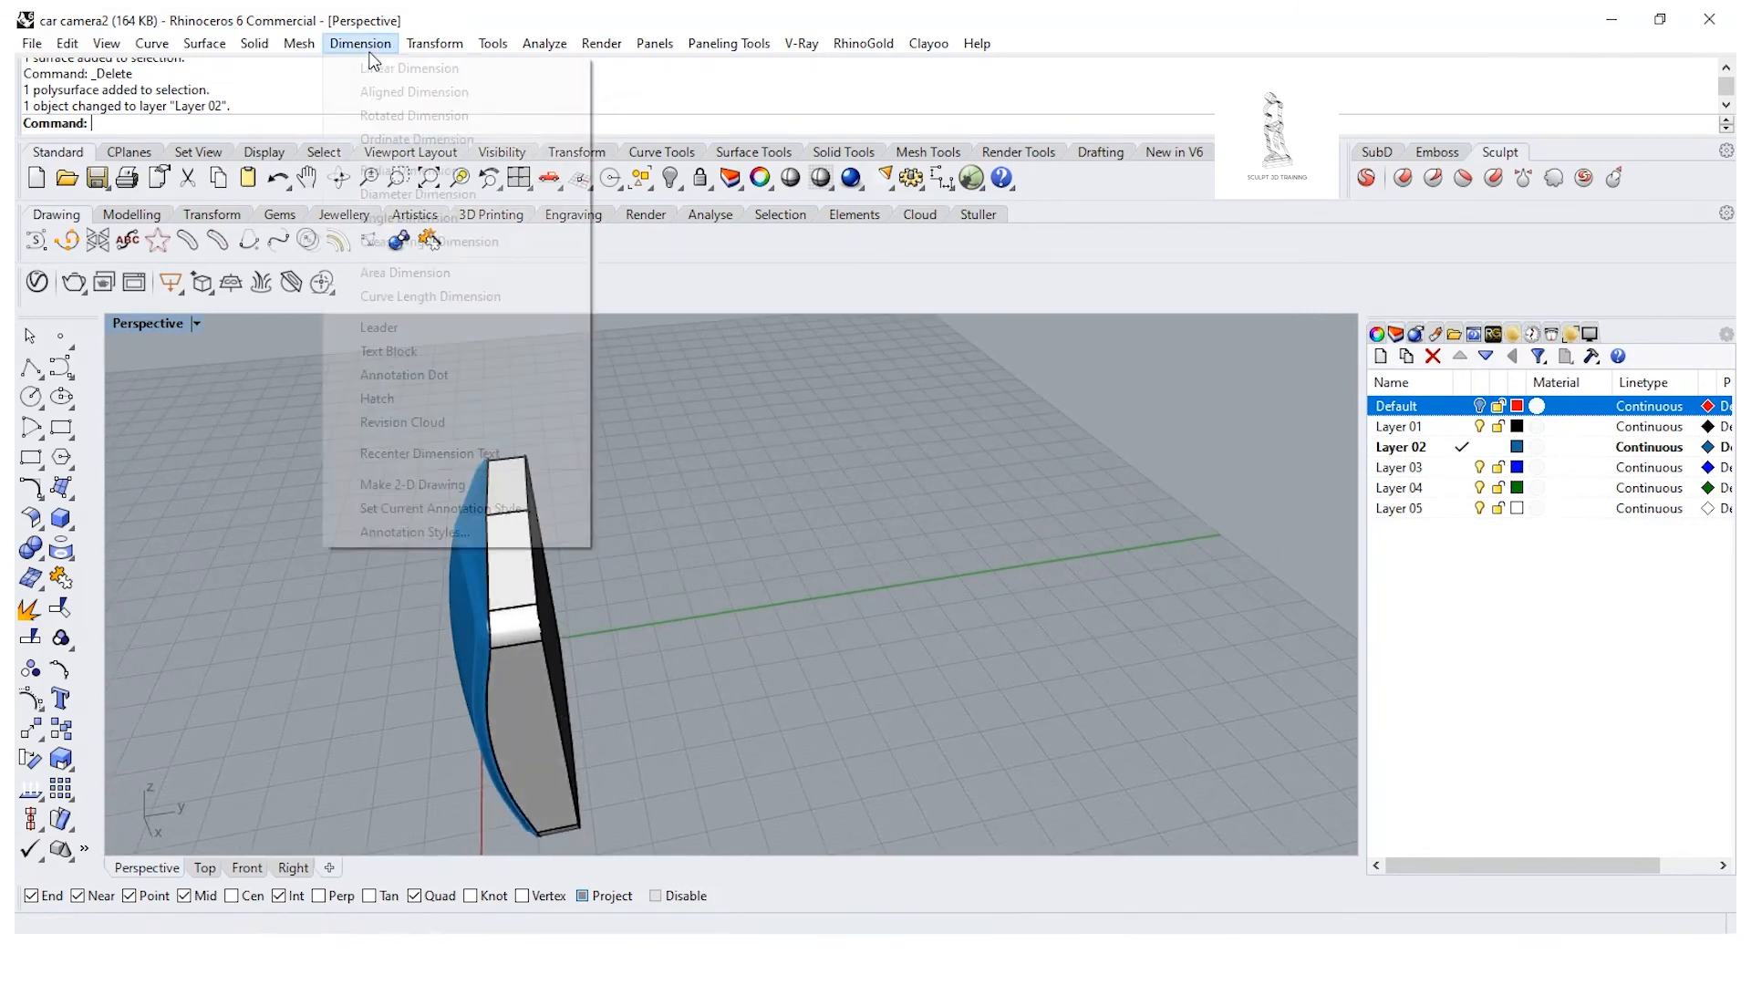
{"action": "left_click", "coordinate": [392, 63]}
{"action": "scroll", "coordinate": [460, 520], "scroll_direction": "up", "scroll_amount": 2}
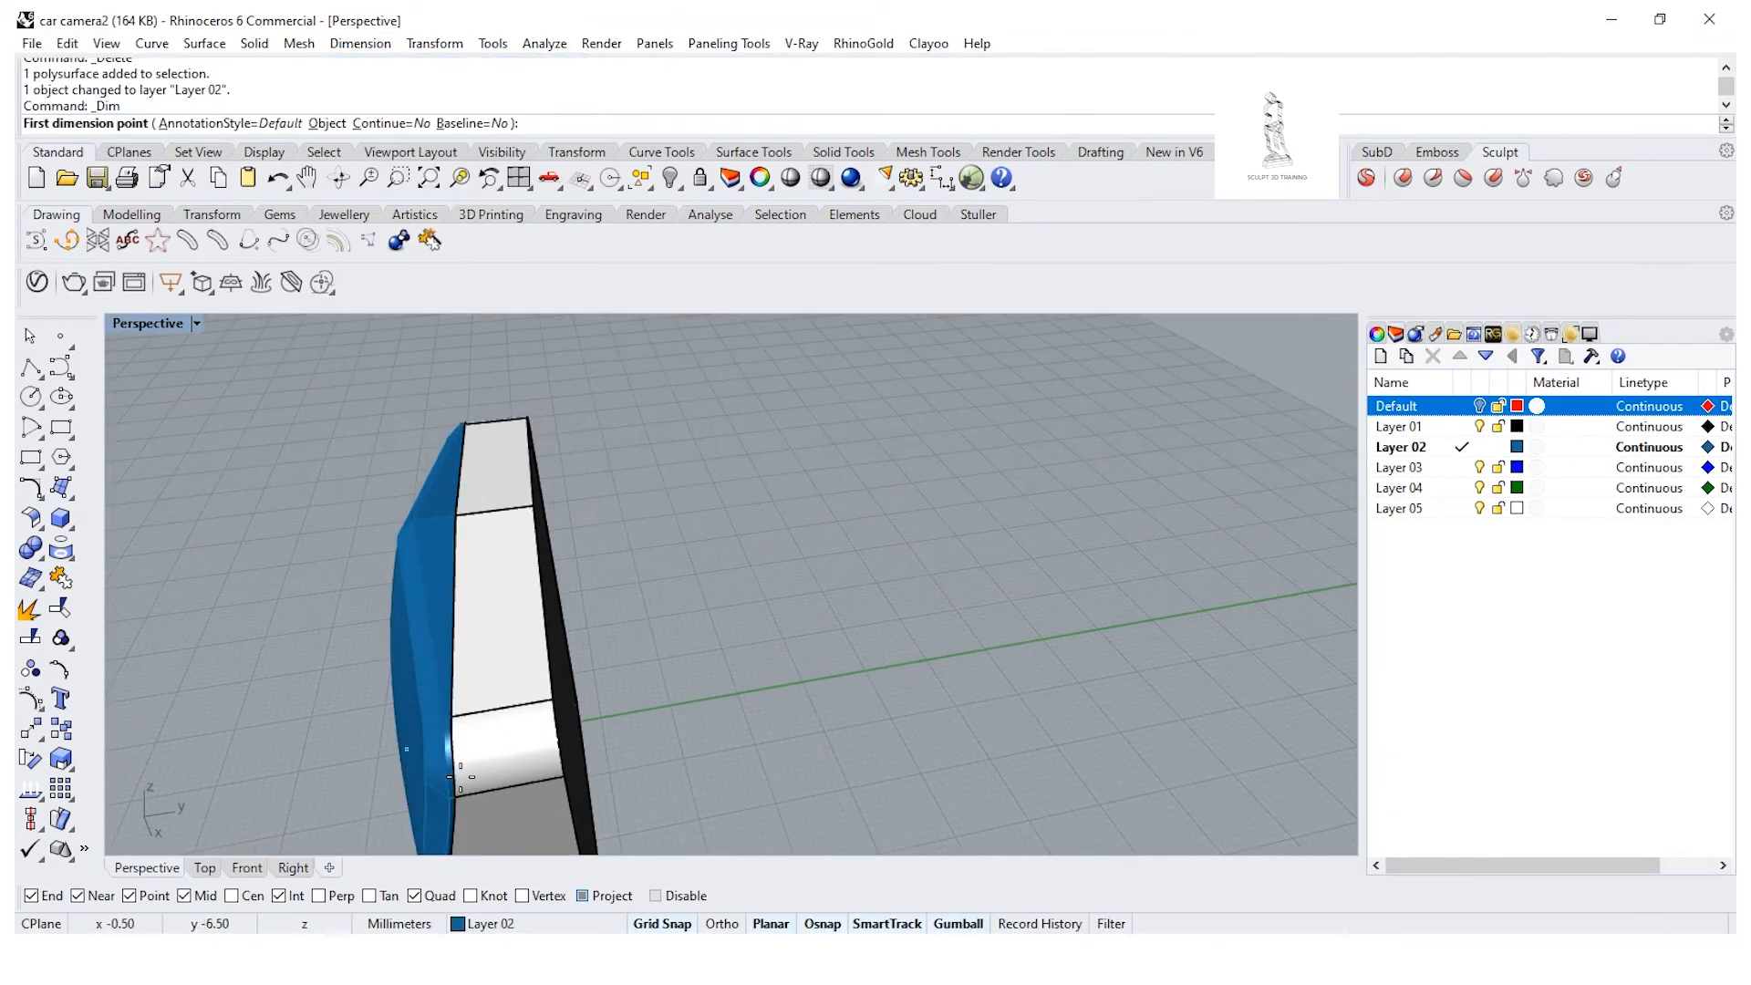
{"action": "double_click", "coordinate": [151, 325]}
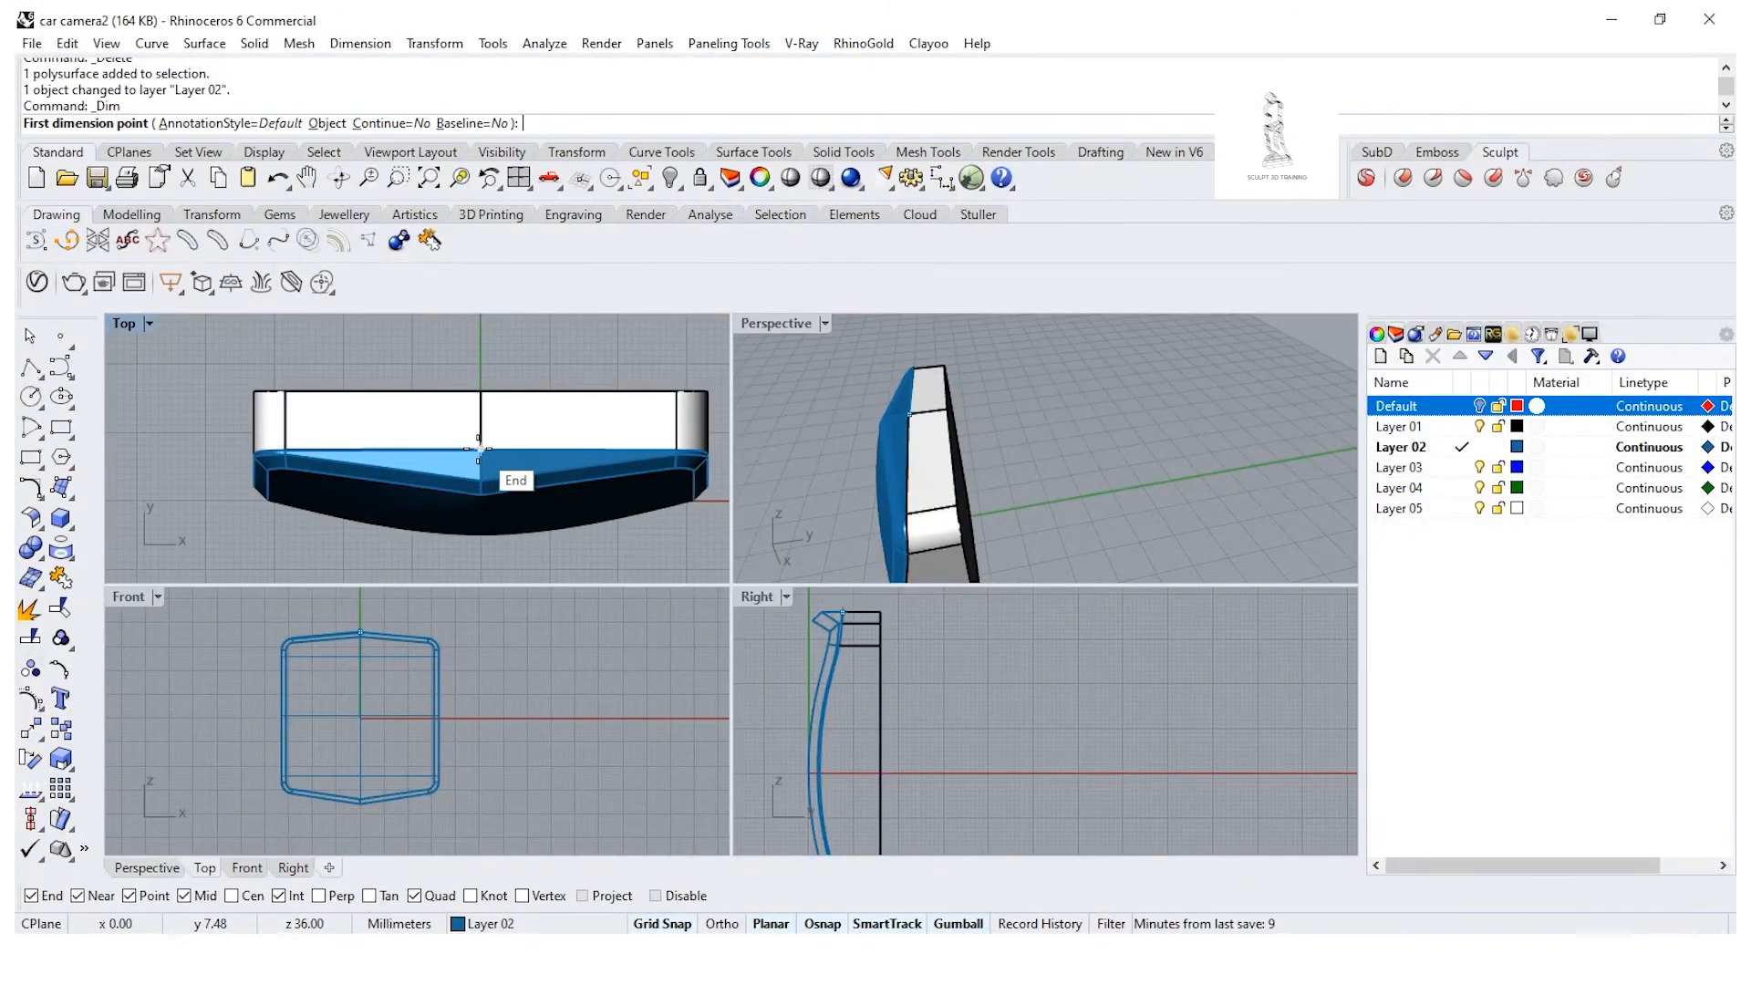
{"action": "left_click", "coordinate": [480, 449]}
{"action": "left_click", "coordinate": [253, 391]}
{"action": "scroll", "coordinate": [195, 398], "scroll_direction": "up", "scroll_amount": 2}
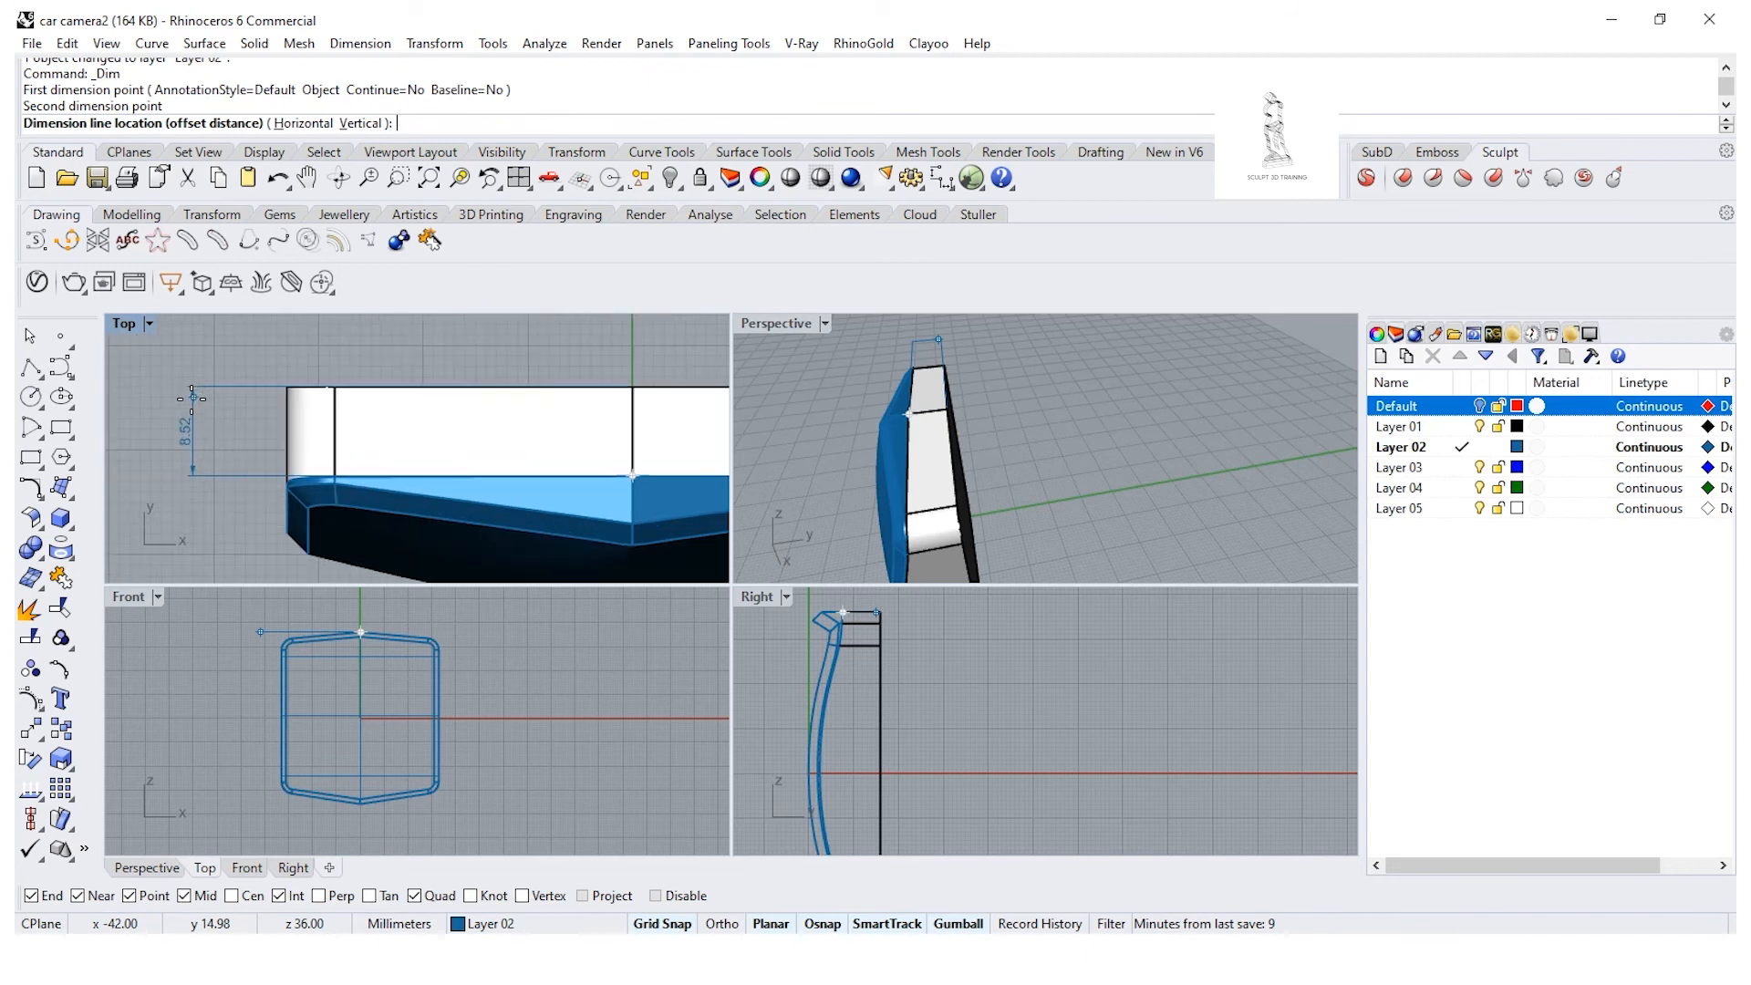
{"action": "key", "text": "Escape"}
Step: Chamfer the outer edges of the rear part's back face with a distance of 4 mm
{"action": "right_click_drag", "start_coordinate": [942, 444], "coordinate": [916, 425]}
{"action": "right_click_drag", "start_coordinate": [527, 435], "coordinate": [456, 427]}
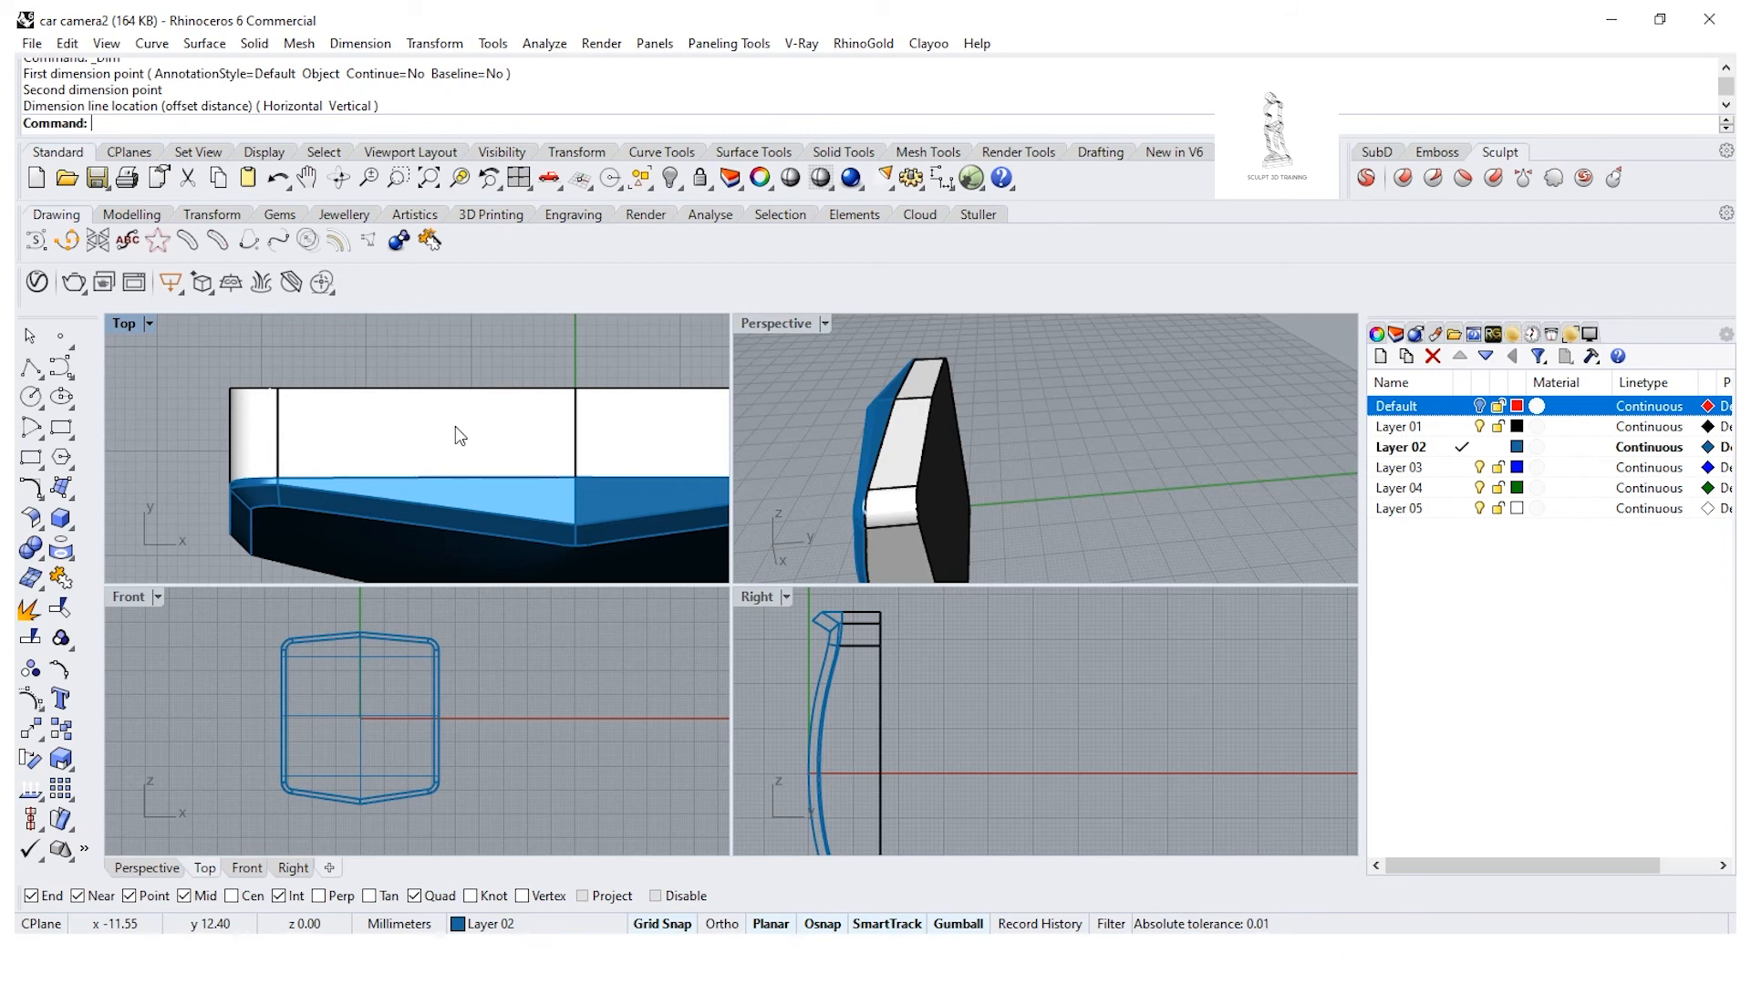
{"action": "left_click", "coordinate": [246, 47]}
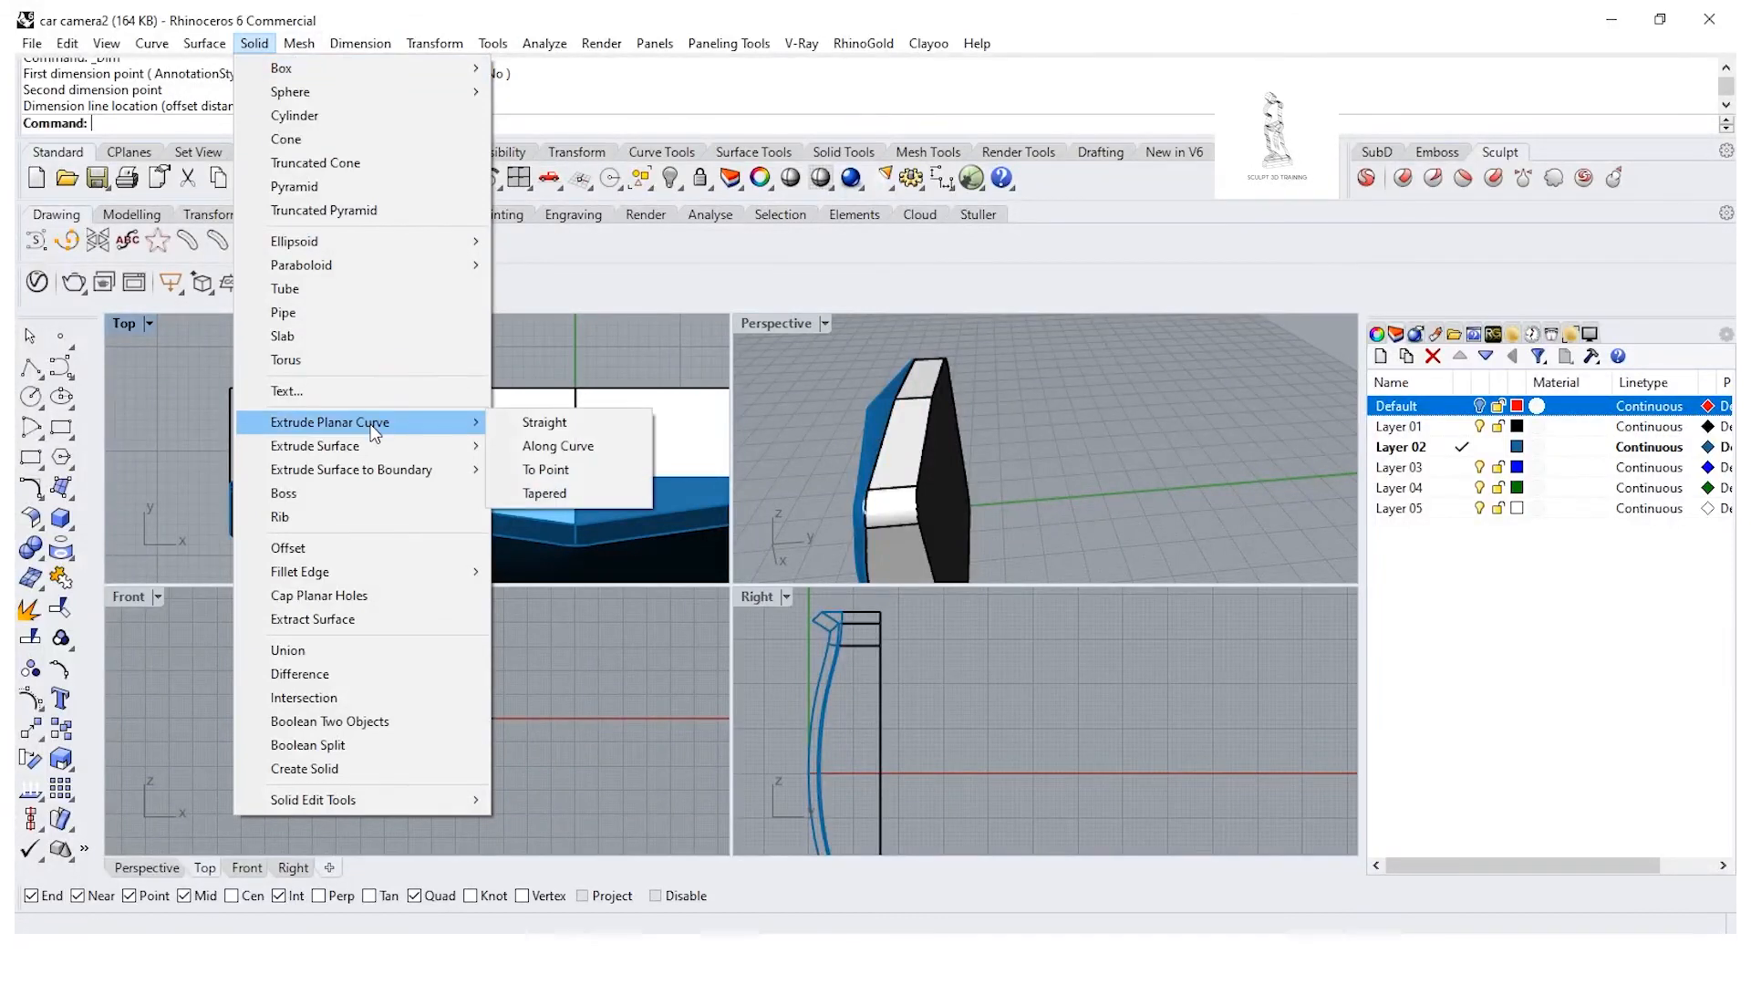
{"action": "mouse_move", "coordinate": [359, 572]}
{"action": "left_click", "coordinate": [574, 620]}
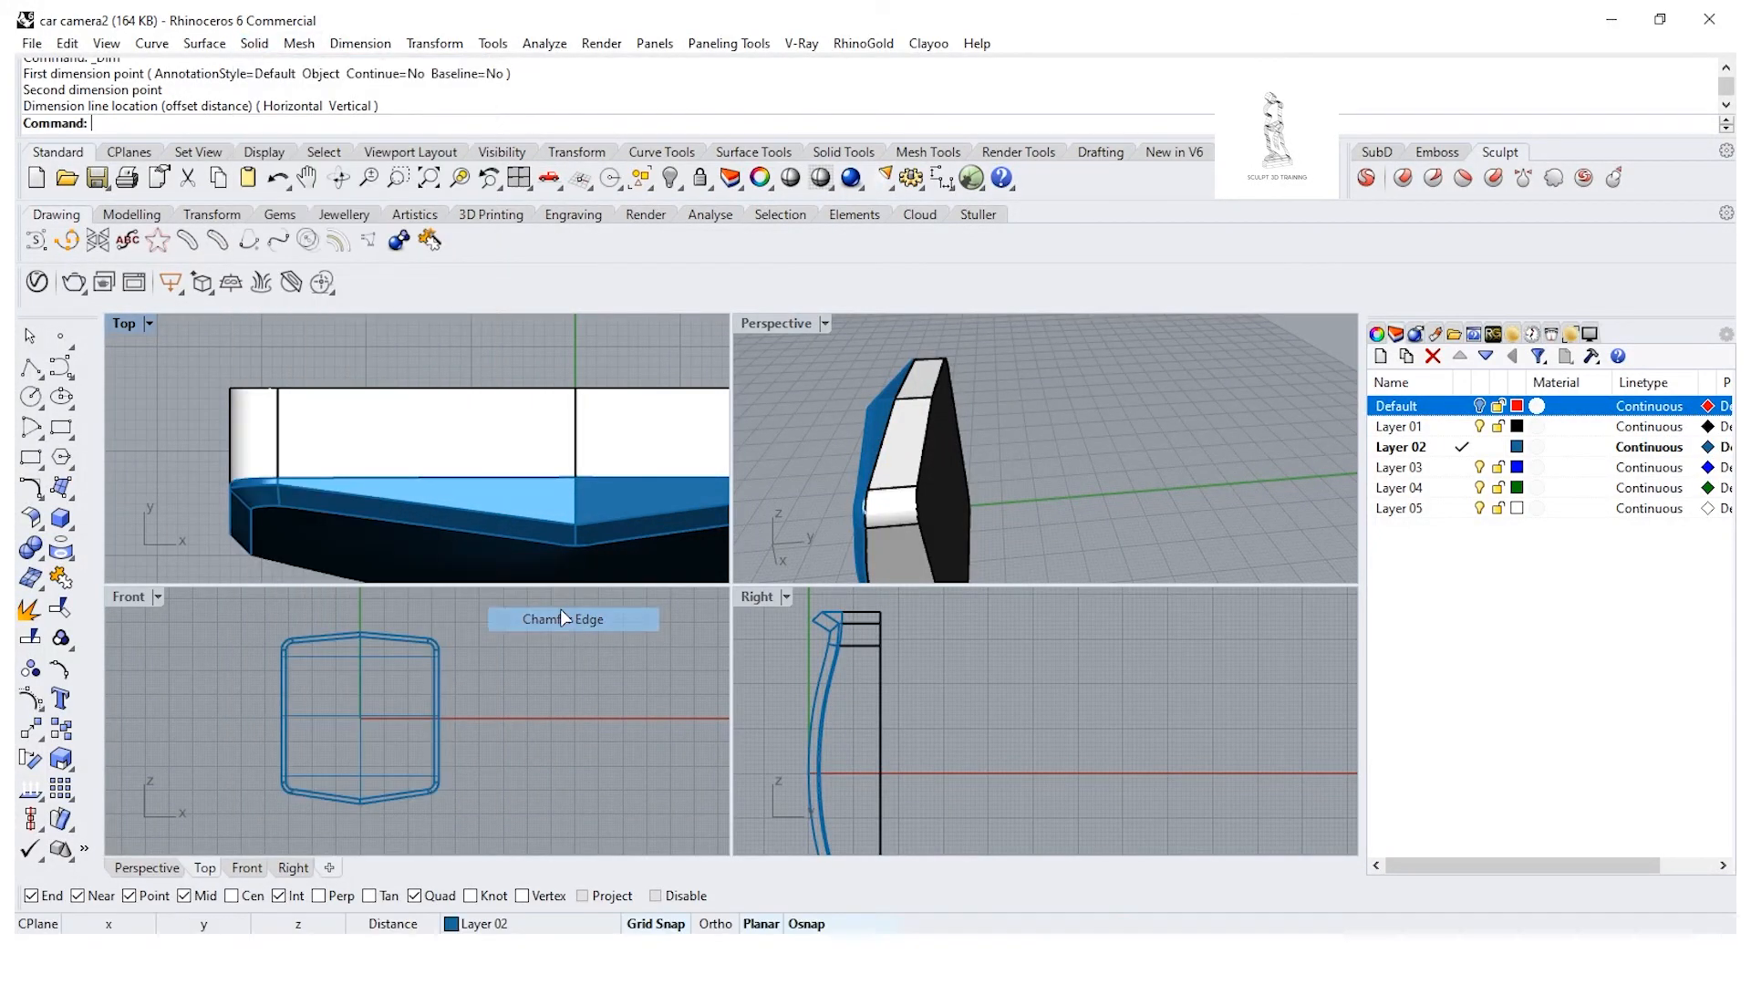
{"action": "key", "text": "Return"}
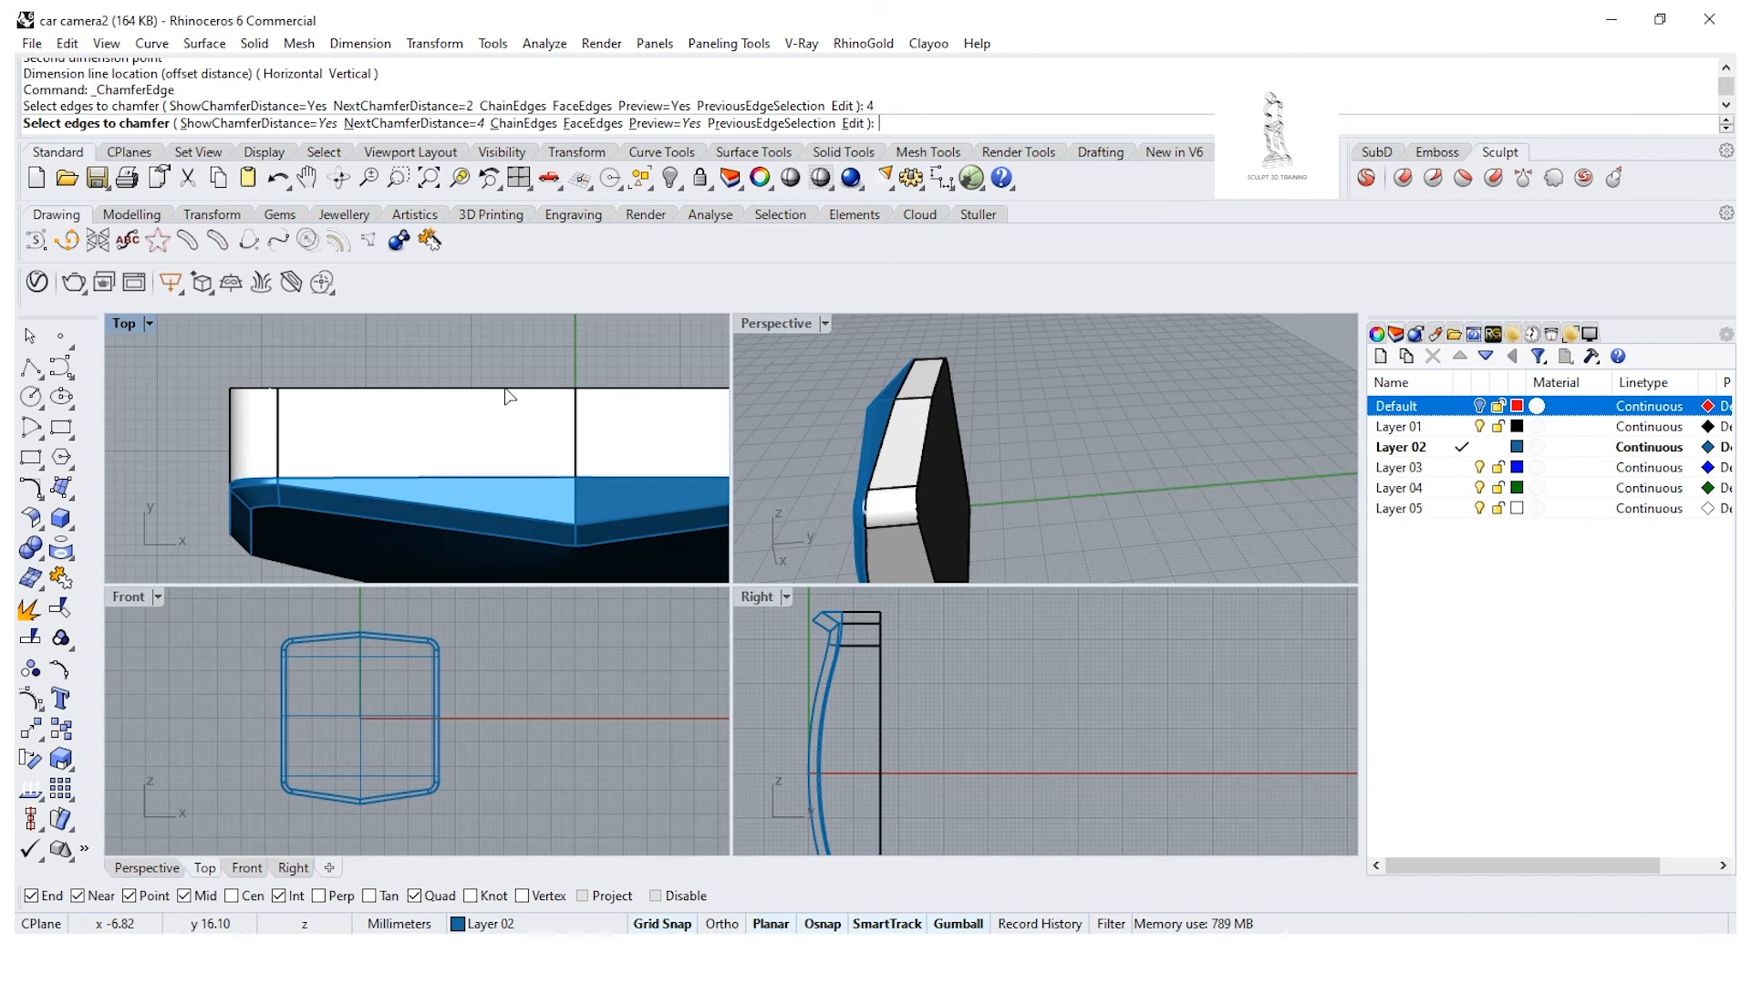
{"action": "left_click", "coordinate": [506, 388]}
{"action": "right_click_drag", "start_coordinate": [993, 435], "coordinate": [908, 414]}
{"action": "left_click", "coordinate": [883, 398]}
{"action": "left_click", "coordinate": [844, 439]}
{"action": "left_click", "coordinate": [851, 476]}
{"action": "right_click_drag", "start_coordinate": [902, 527], "coordinate": [1040, 529]}
{"action": "left_click", "coordinate": [874, 445]}
{"action": "left_click", "coordinate": [1043, 530]}
{"action": "right_click_drag", "start_coordinate": [1058, 461], "coordinate": [1081, 398]}
{"action": "right_click", "coordinate": [1081, 398]}
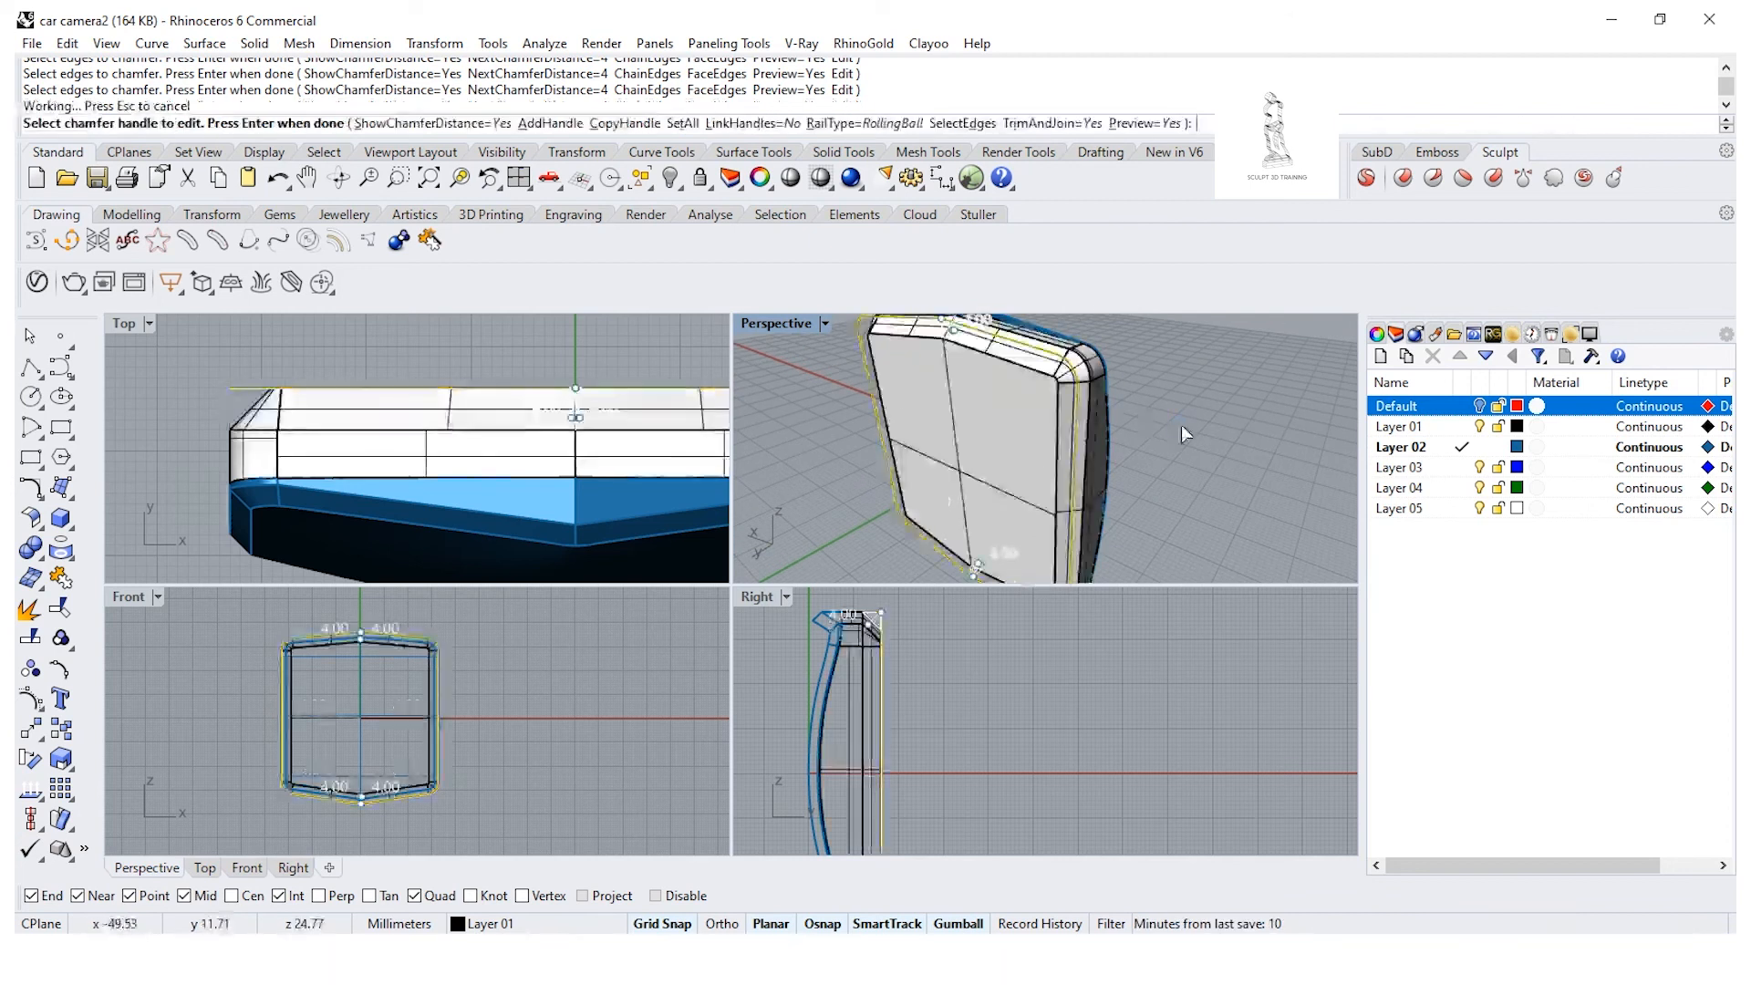
{"action": "key", "text": "Return"}
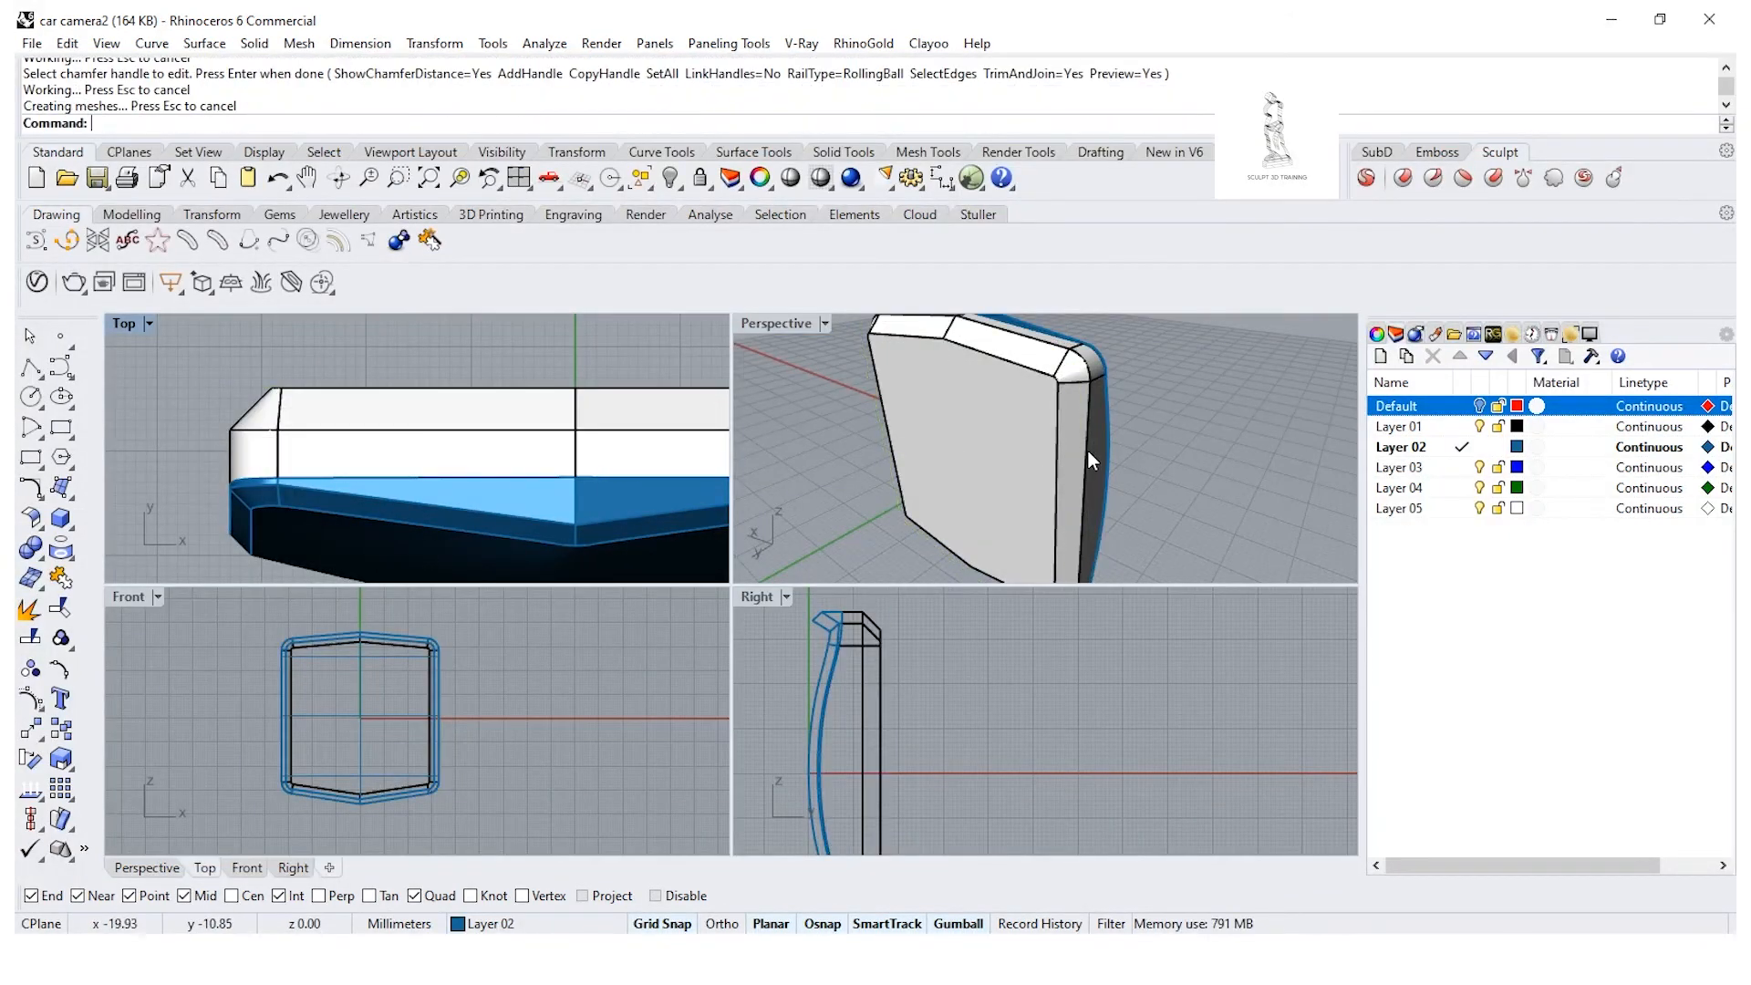
Step: Undo the edge chamfer on the rear part
{"action": "right_click_drag", "start_coordinate": [1003, 411], "coordinate": [917, 474]}
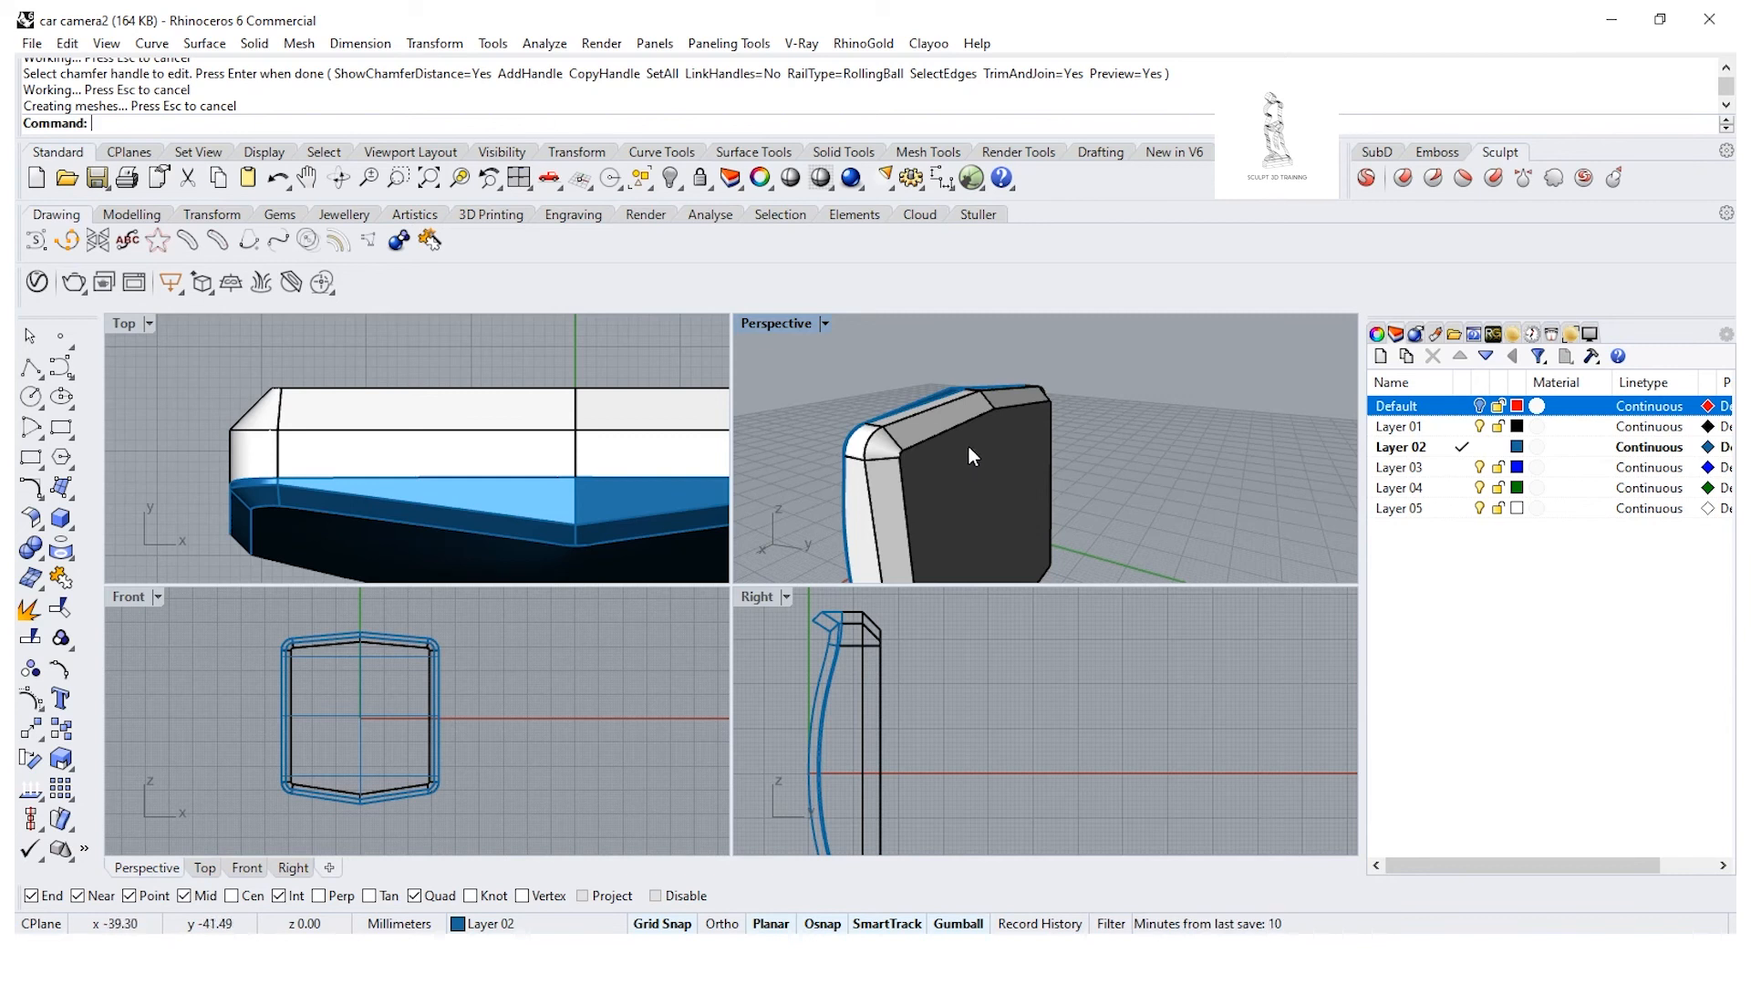
{"action": "right_click_drag", "start_coordinate": [911, 456], "coordinate": [942, 476]}
{"action": "key", "text": "ctrl+z"}
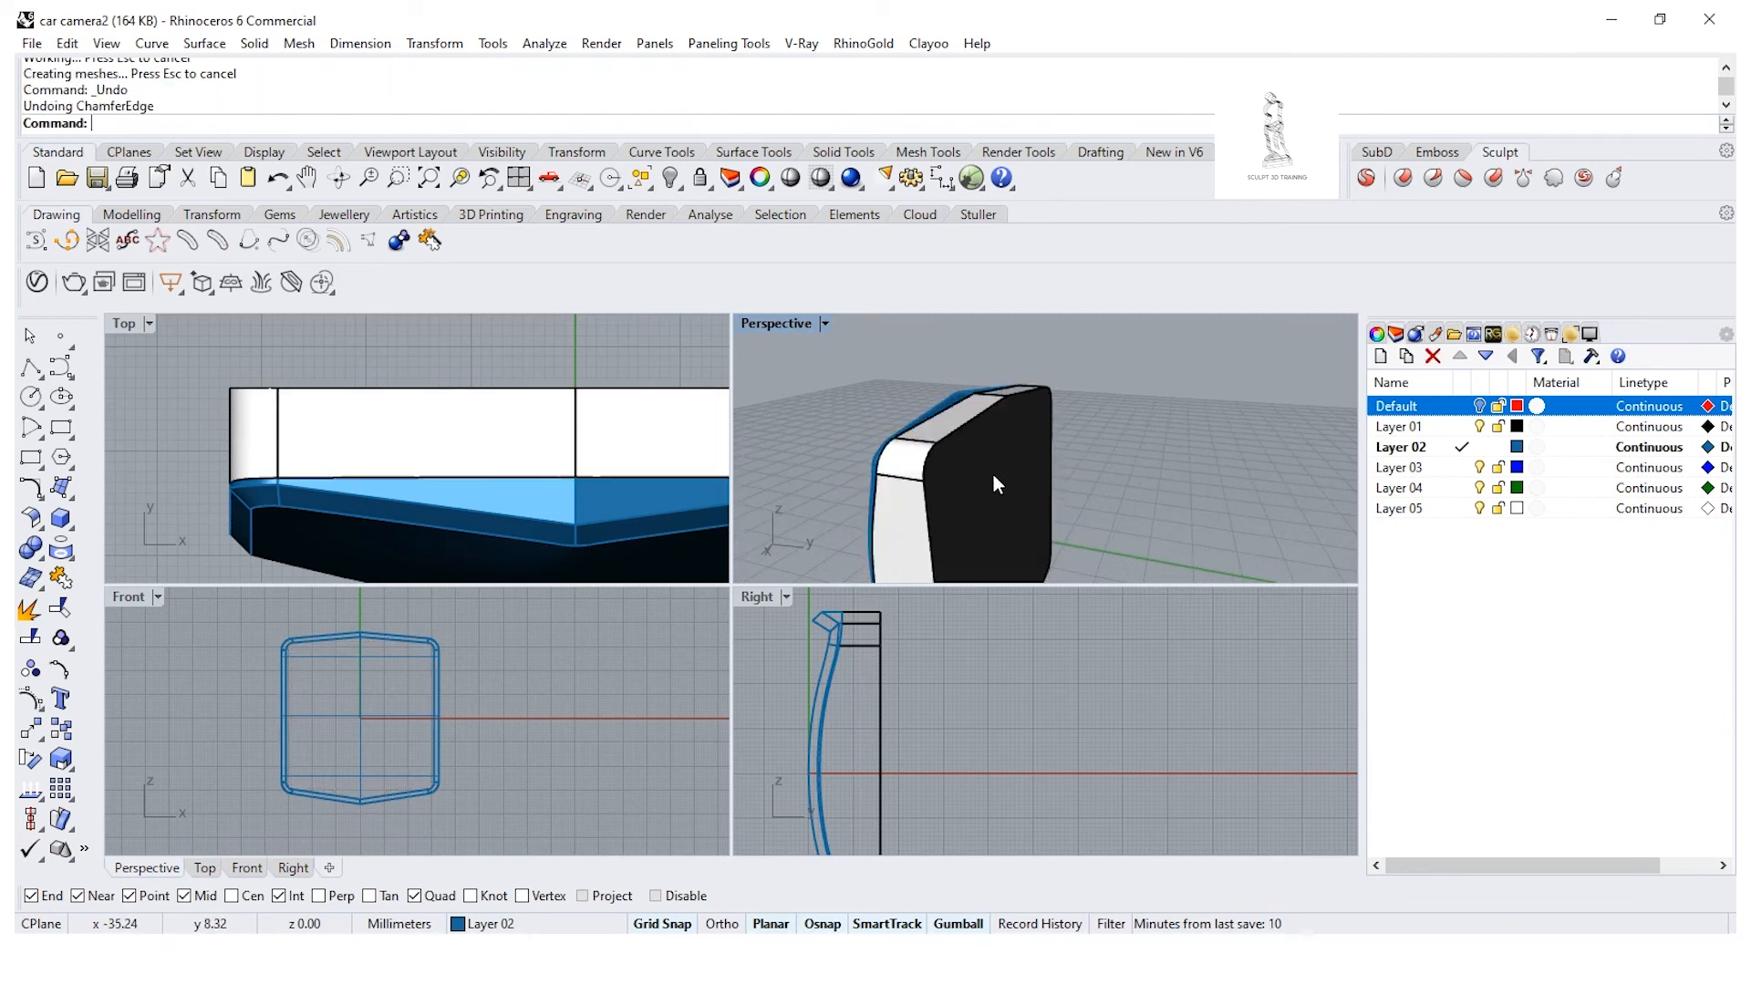
Step: Set the Top view's display mode to Wireframe
{"action": "scroll", "coordinate": [446, 430], "scroll_direction": "down", "scroll_amount": 5}
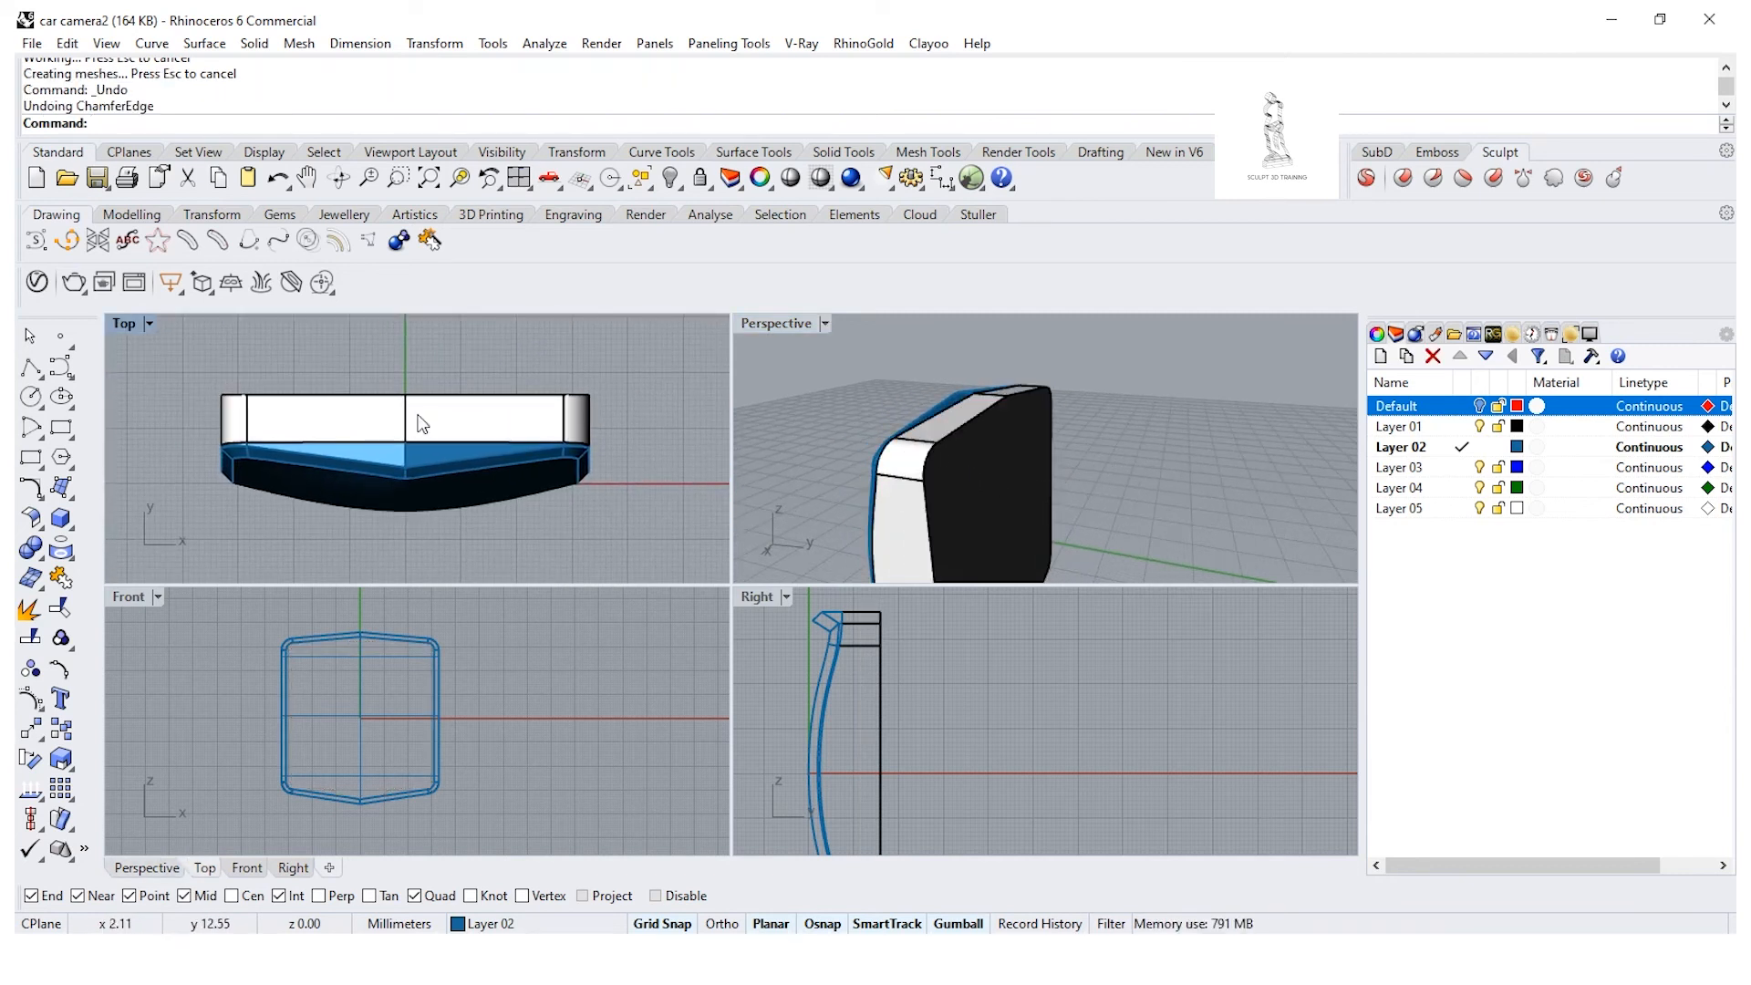
{"action": "left_click", "coordinate": [159, 327]}
{"action": "left_click", "coordinate": [192, 173]}
{"action": "right_click_drag", "start_coordinate": [194, 374], "coordinate": [213, 365]}
Step: Turn on the Default layer, make it current, and draw a 5 mm line backward along Y from the parting edge's top centre point
{"action": "left_click", "coordinate": [41, 369]}
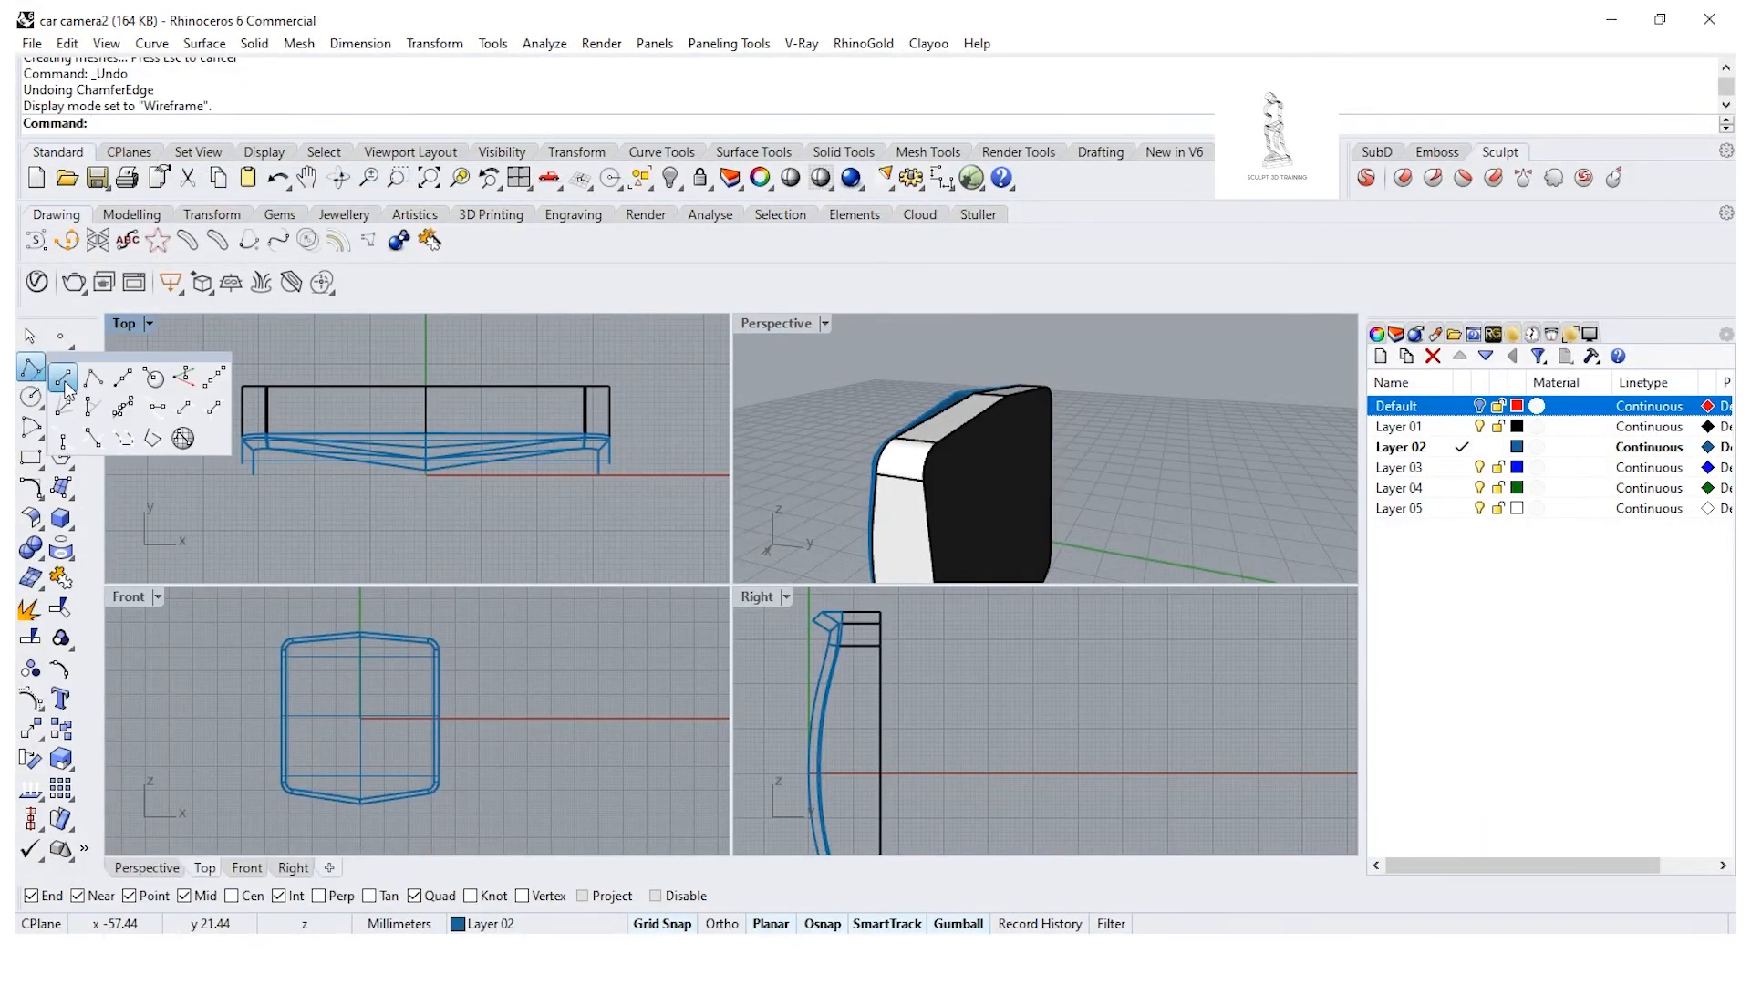
{"action": "left_click", "coordinate": [71, 387]}
{"action": "left_click", "coordinate": [1477, 411]}
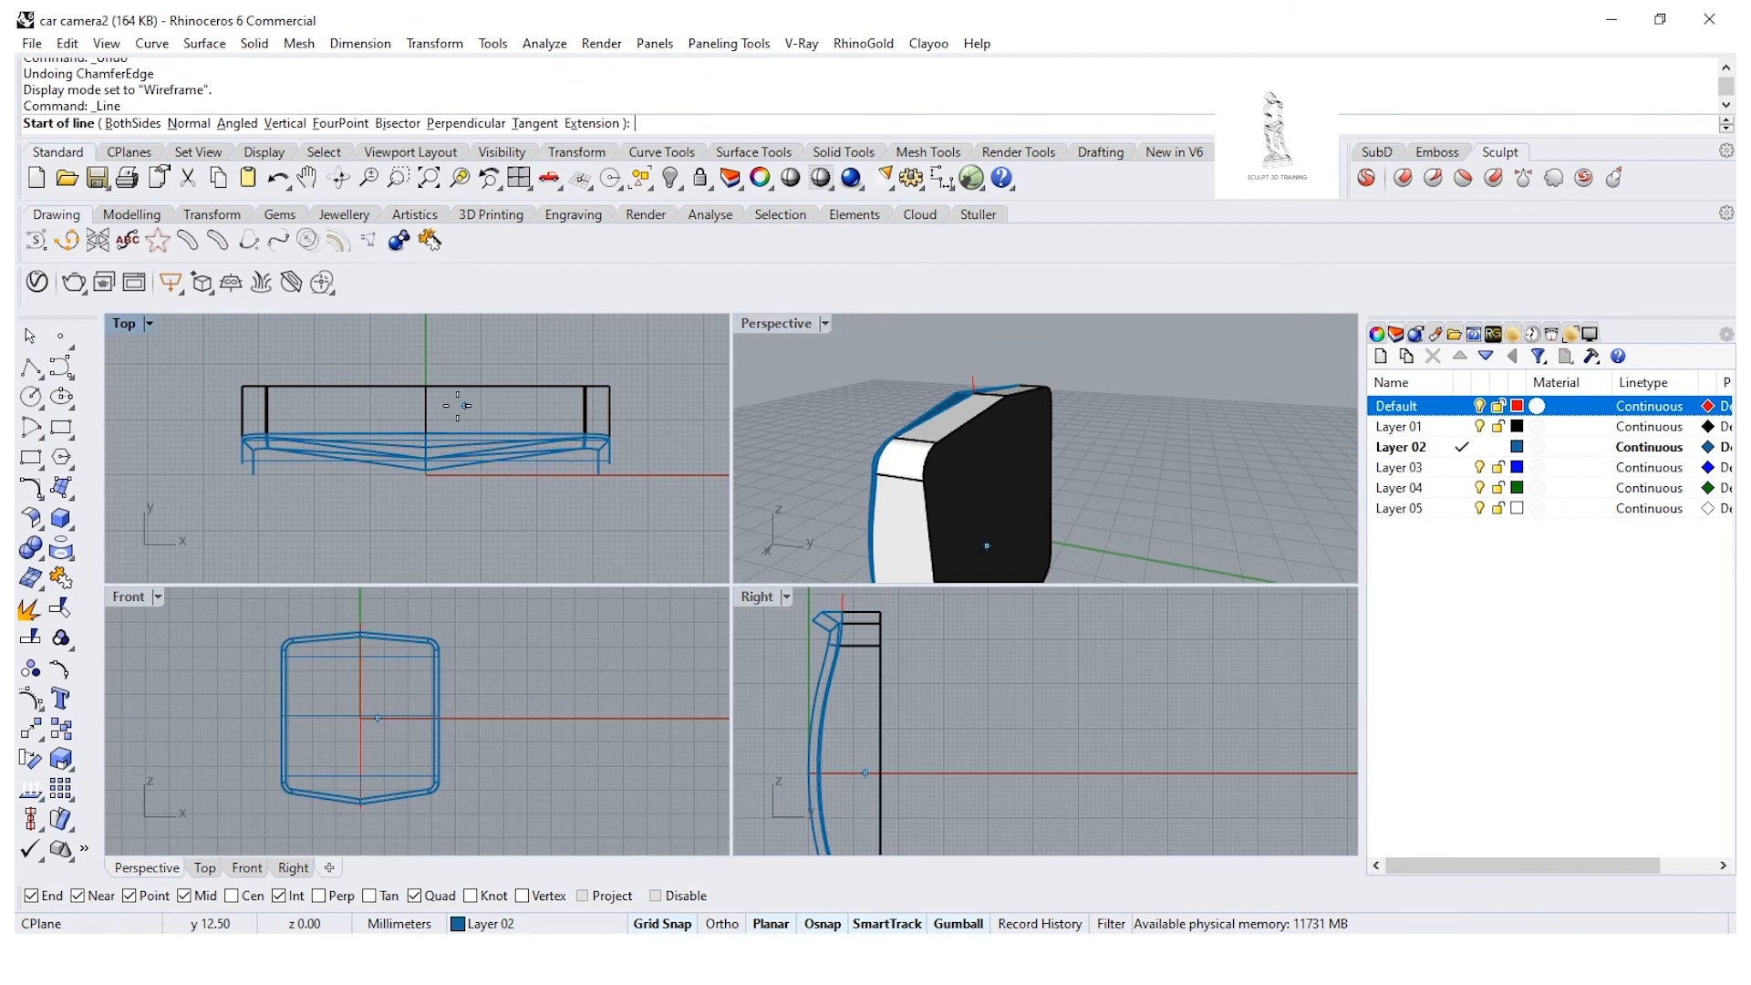
{"action": "scroll", "coordinate": [451, 406], "scroll_direction": "up", "scroll_amount": 6}
{"action": "scroll", "coordinate": [989, 413], "scroll_direction": "up", "scroll_amount": 3}
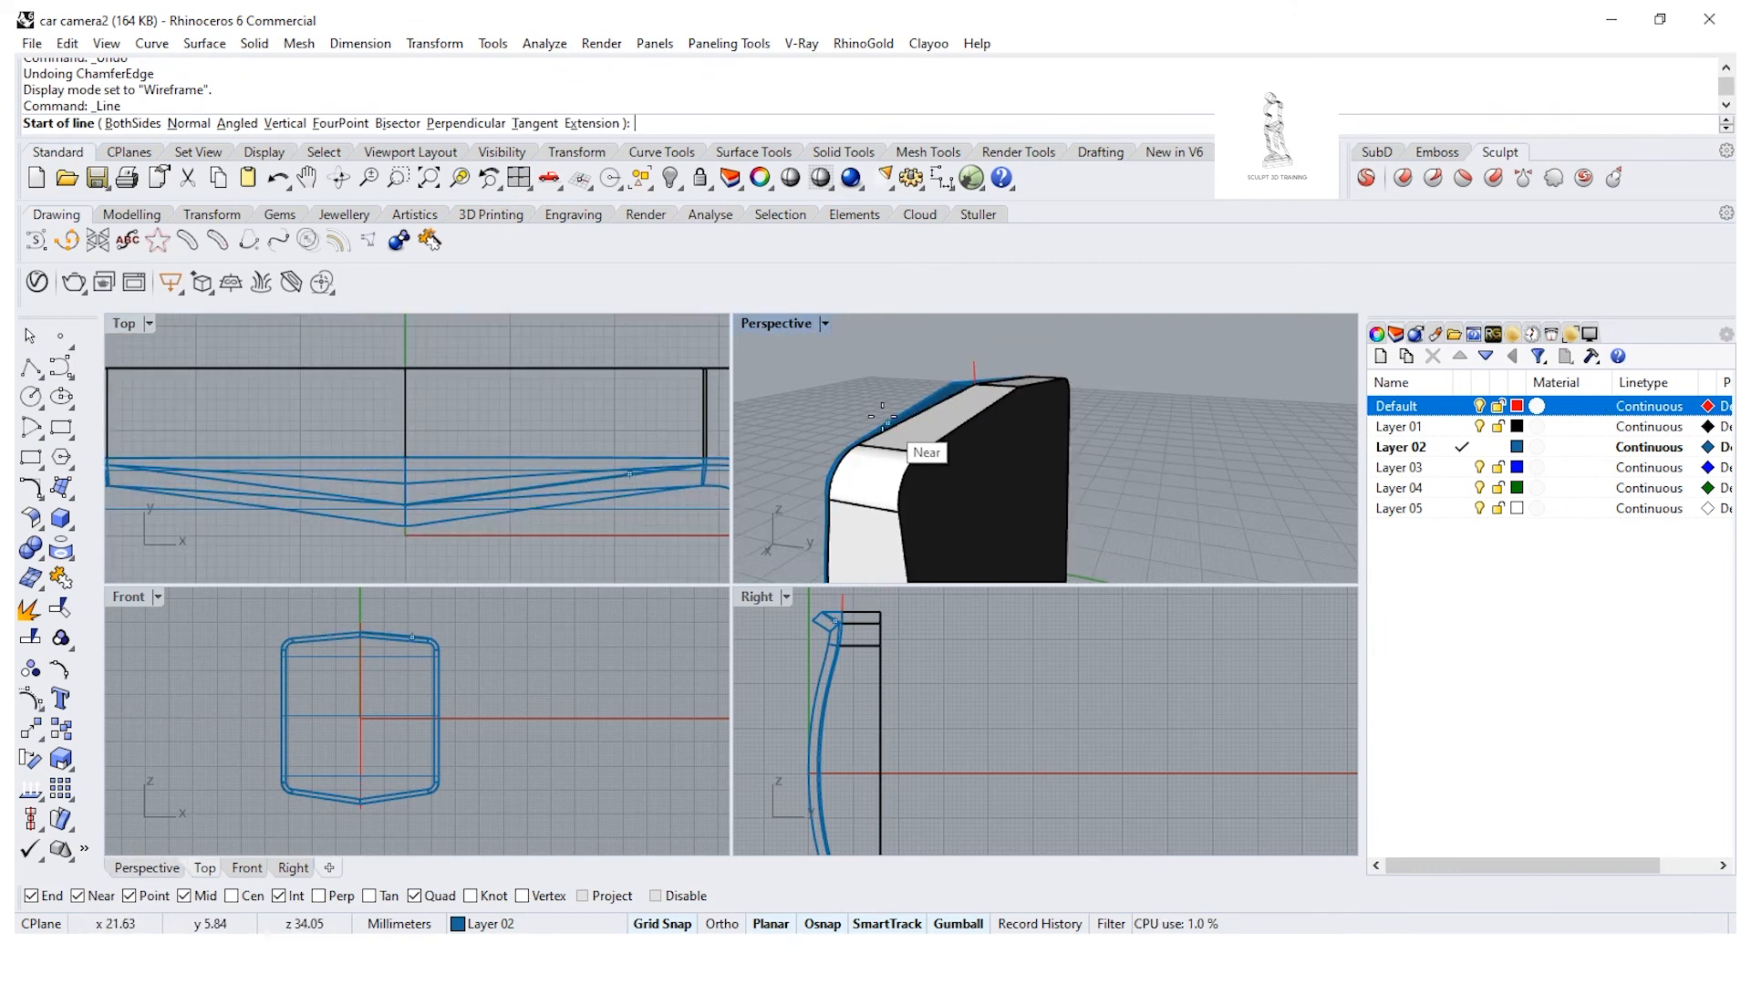
{"action": "scroll", "coordinate": [976, 387], "scroll_direction": "up", "scroll_amount": 5}
{"action": "left_click", "coordinate": [974, 428]}
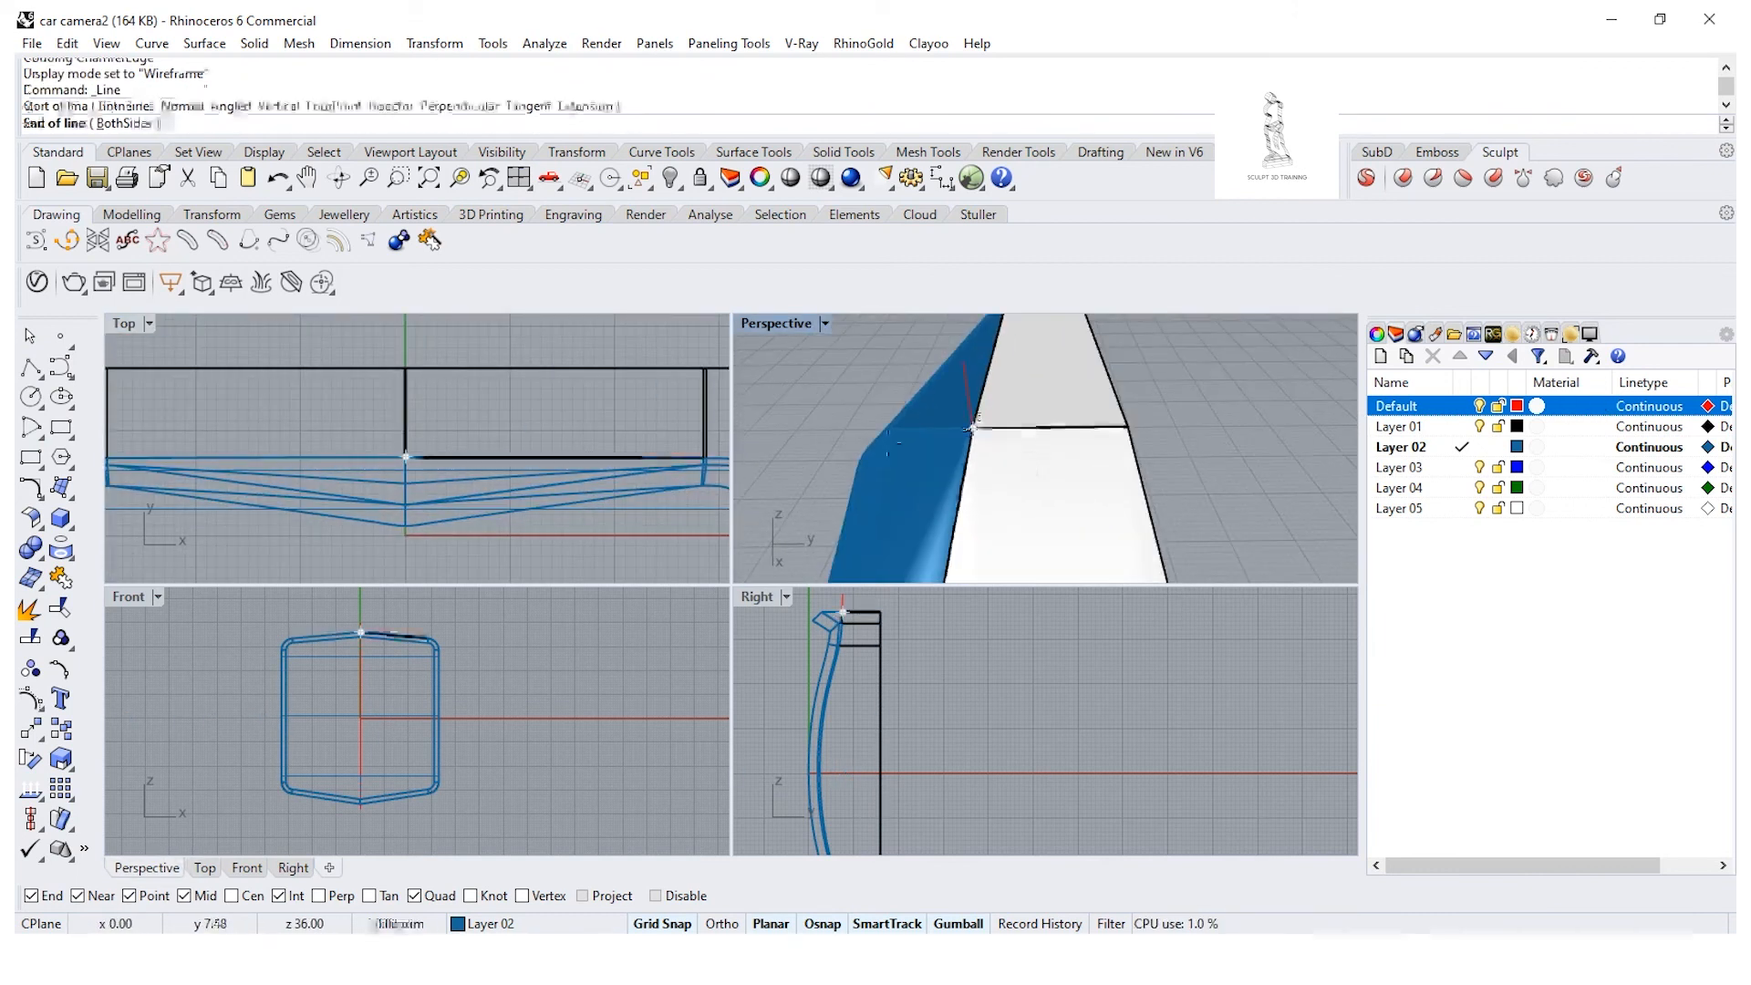
{"action": "double_click", "coordinate": [1423, 408]}
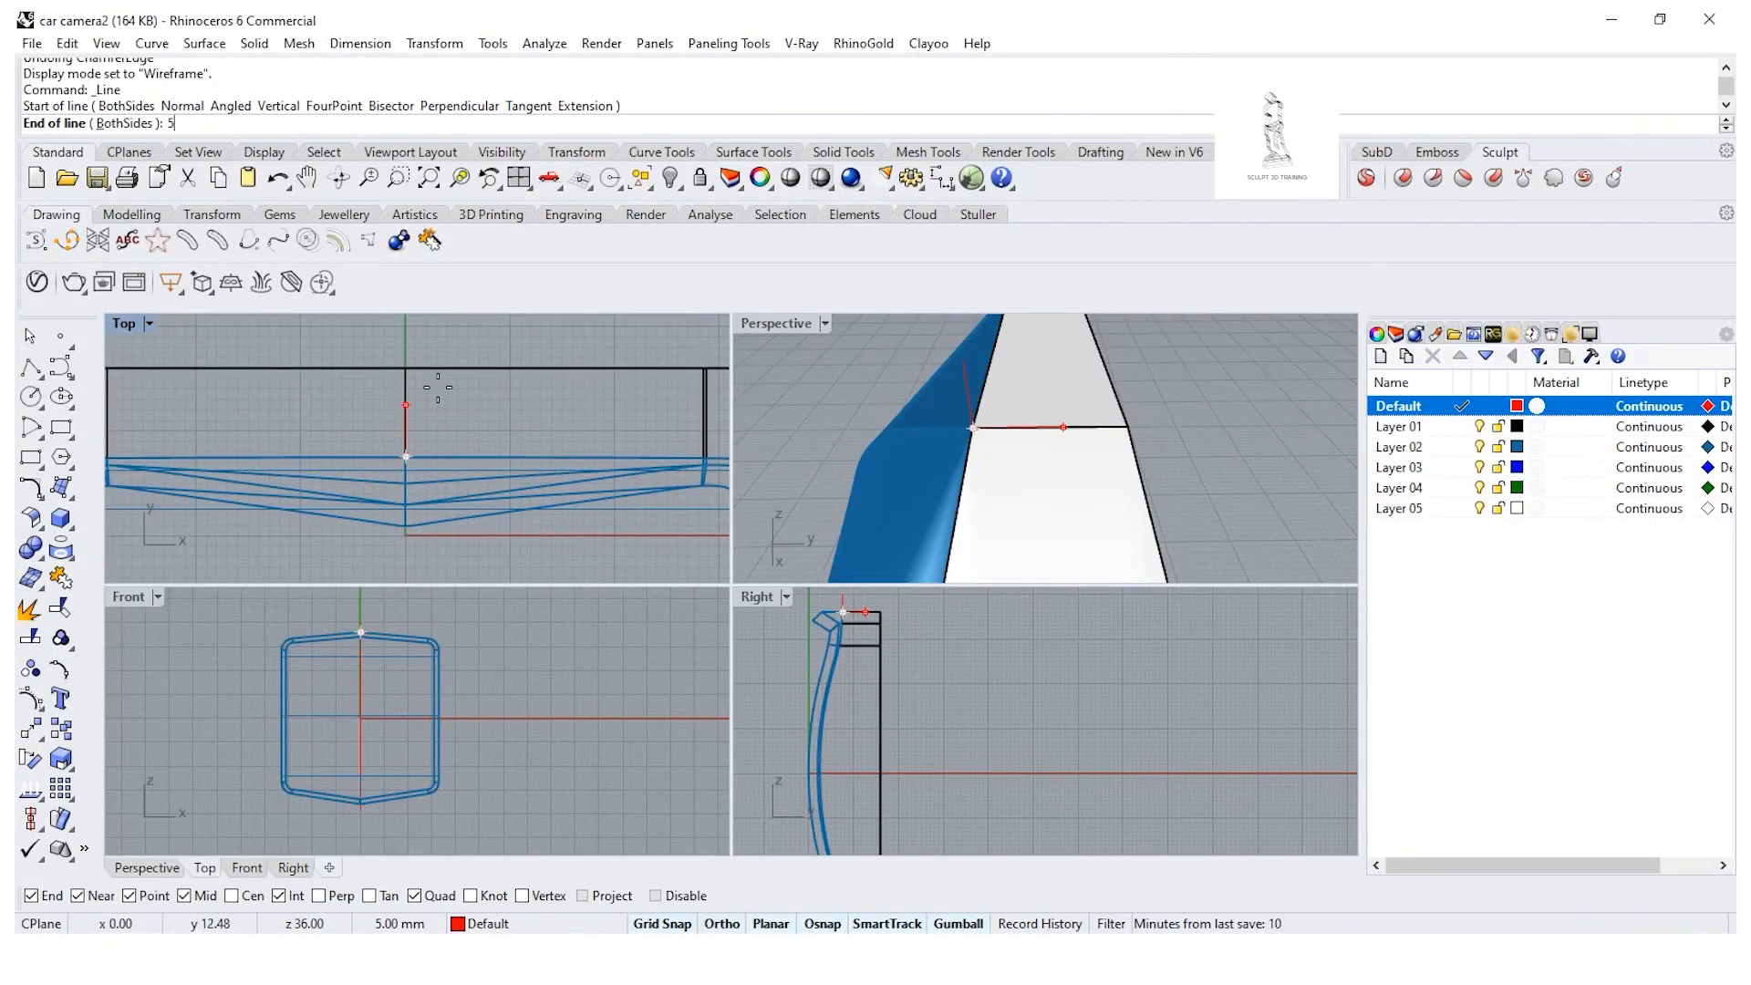
{"action": "key", "text": "Return"}
{"action": "scroll", "coordinate": [456, 409], "scroll_direction": "down", "scroll_amount": 2}
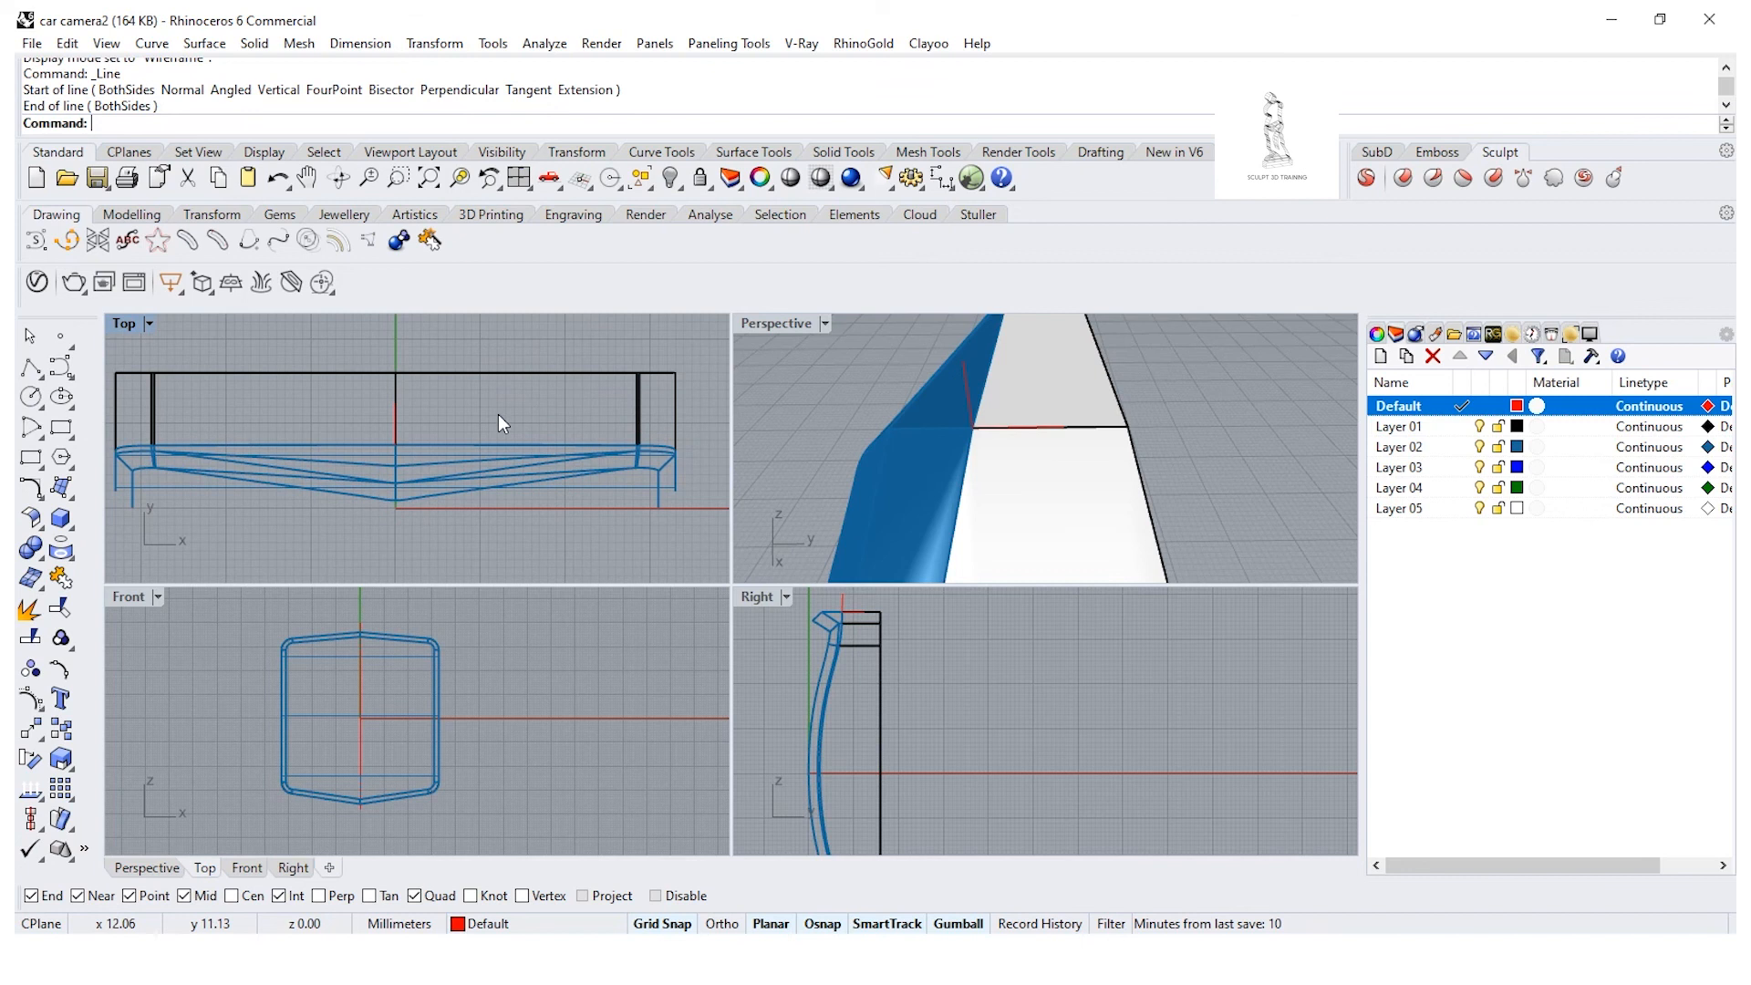
Step: Draw a line along X centred on the 5 mm line's back end, extending past both sides of the body
{"action": "left_click", "coordinate": [43, 375]}
{"action": "left_click", "coordinate": [119, 377]}
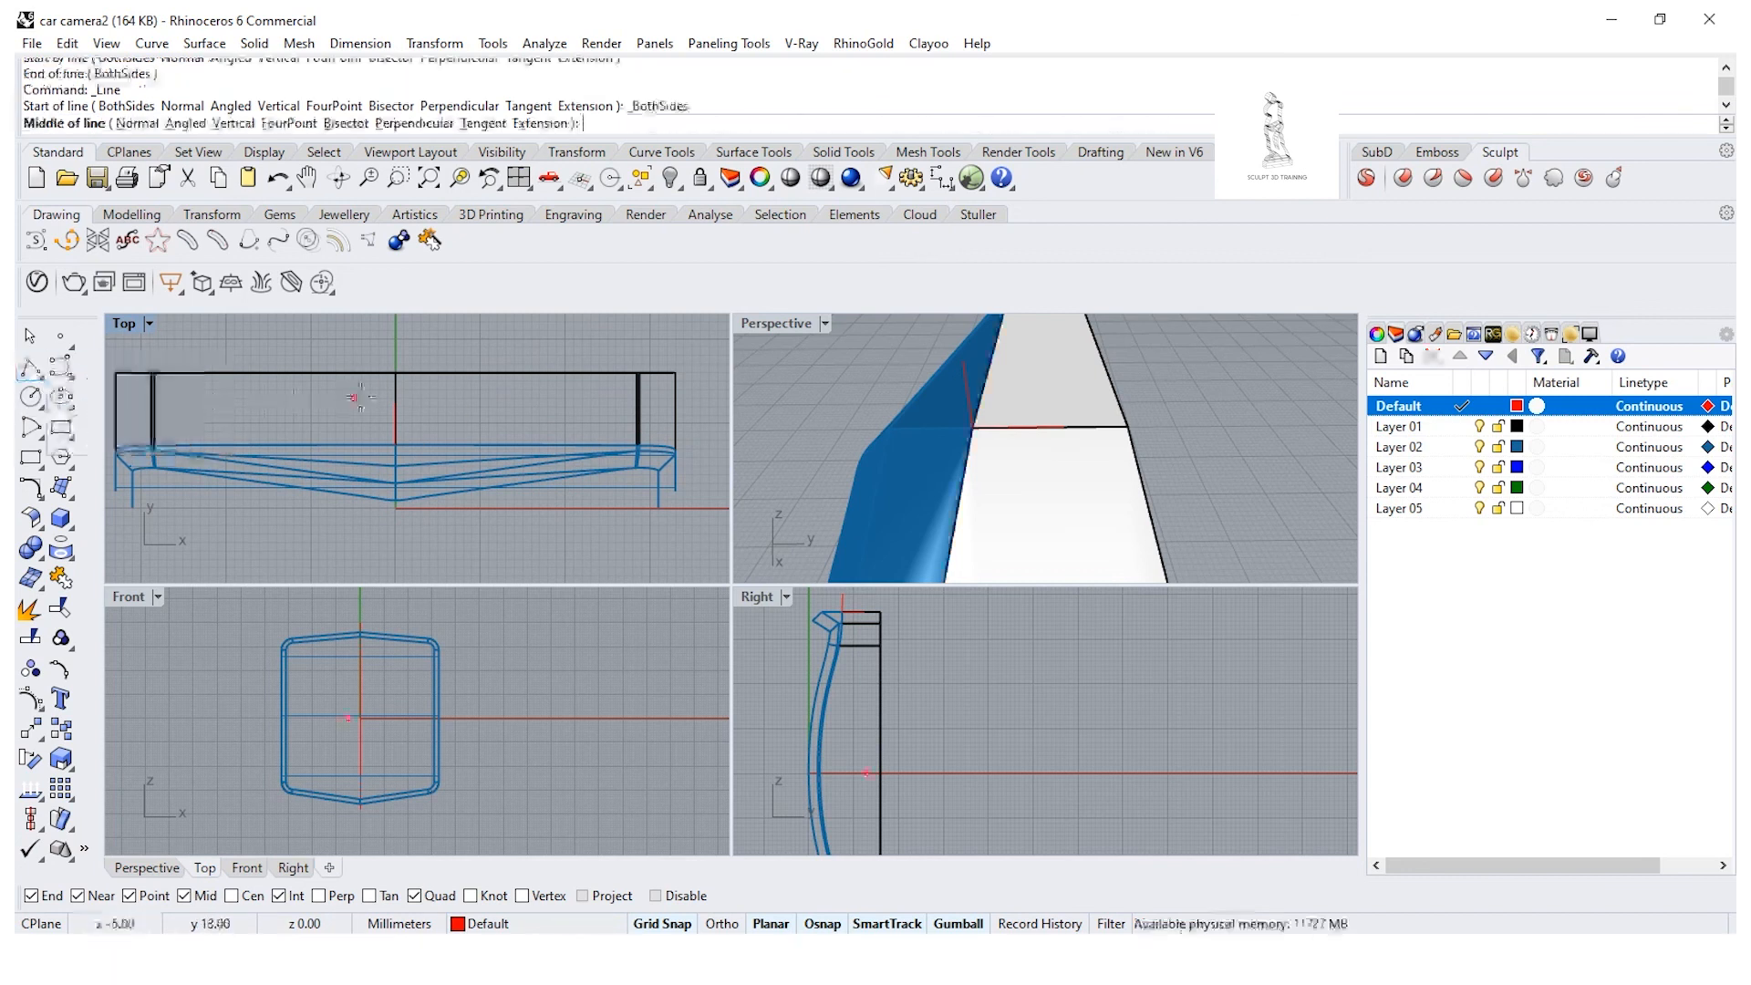
{"action": "left_click", "coordinate": [394, 401]}
{"action": "scroll", "coordinate": [395, 401], "scroll_direction": "down", "scroll_amount": 2}
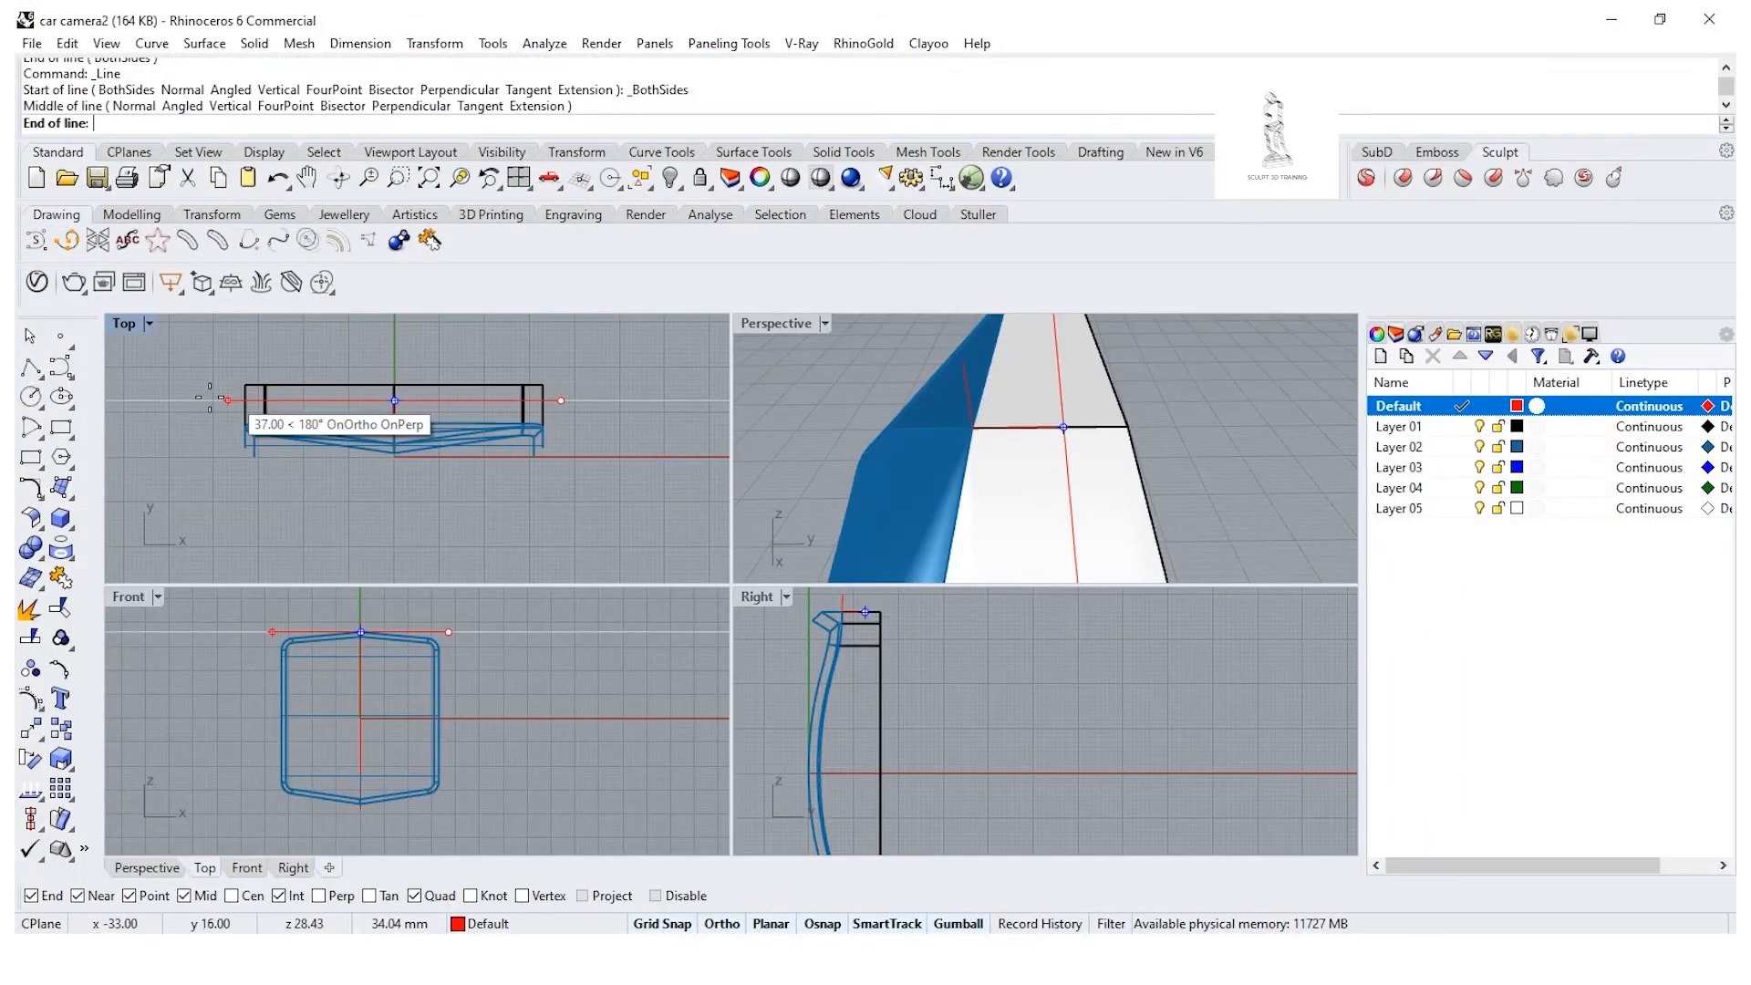
{"action": "left_click", "coordinate": [160, 401]}
{"action": "scroll", "coordinate": [1012, 413], "scroll_direction": "down", "scroll_amount": 3}
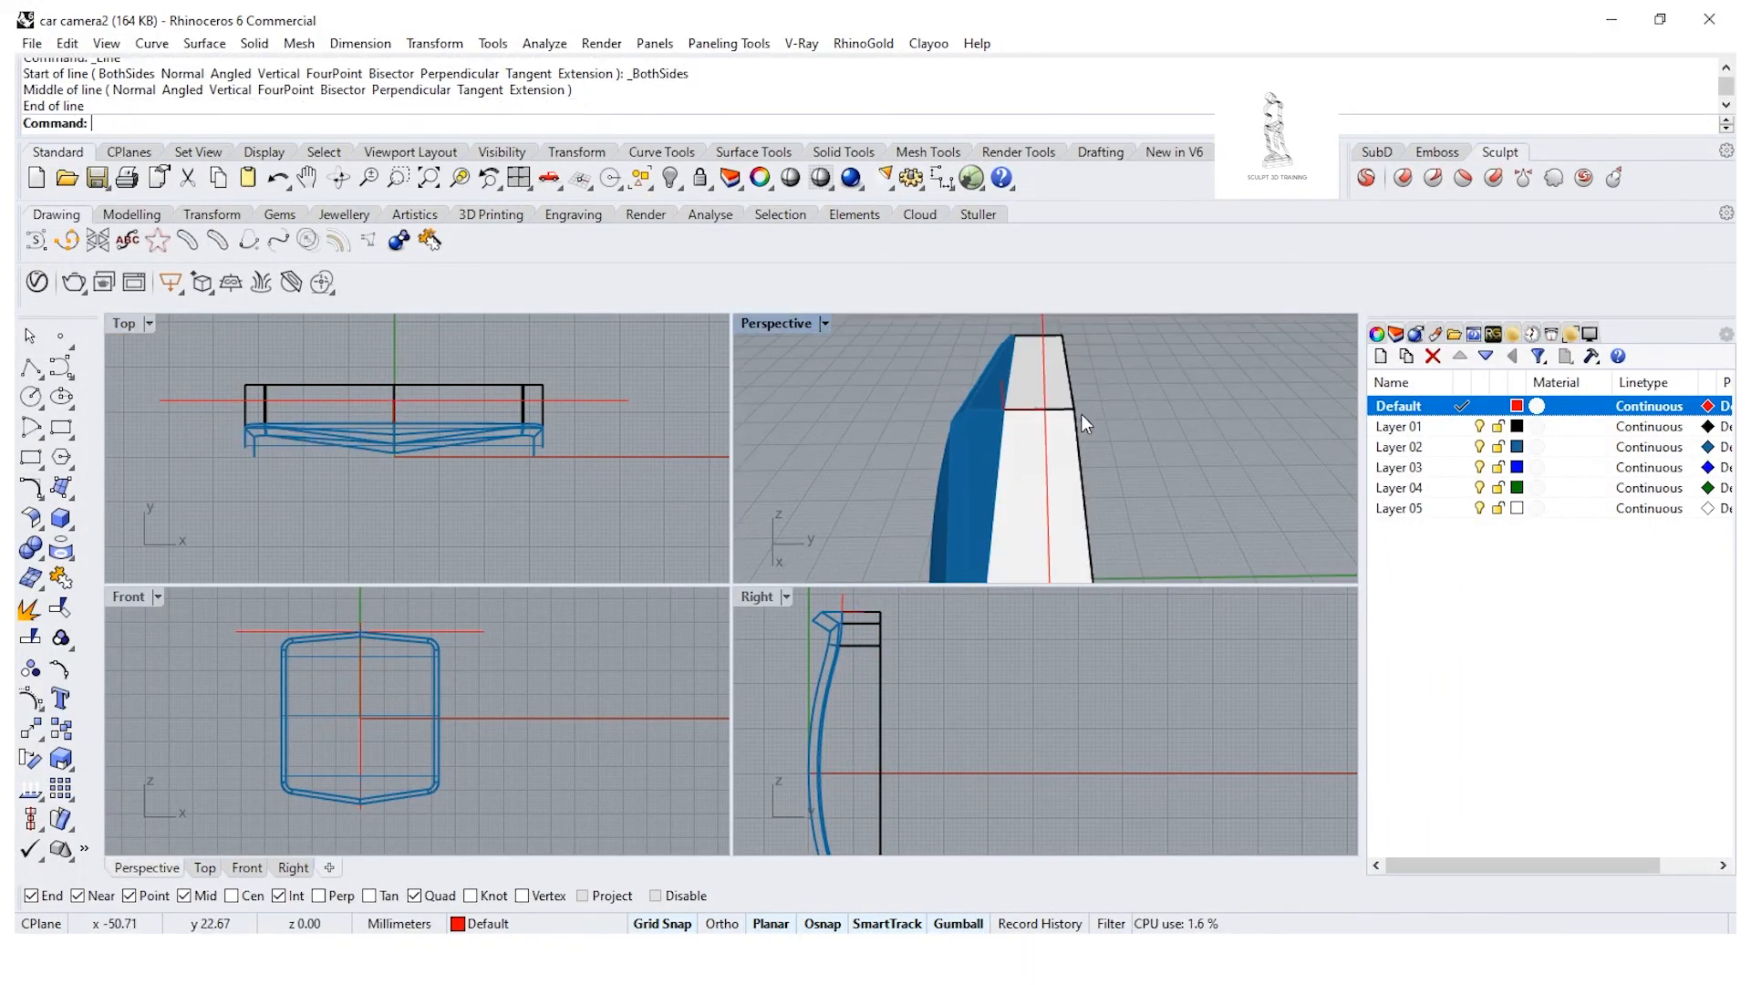
Step: Extrude the long red line straight in both vertical directions, past the bottom of the body
{"action": "left_click", "coordinate": [577, 402]}
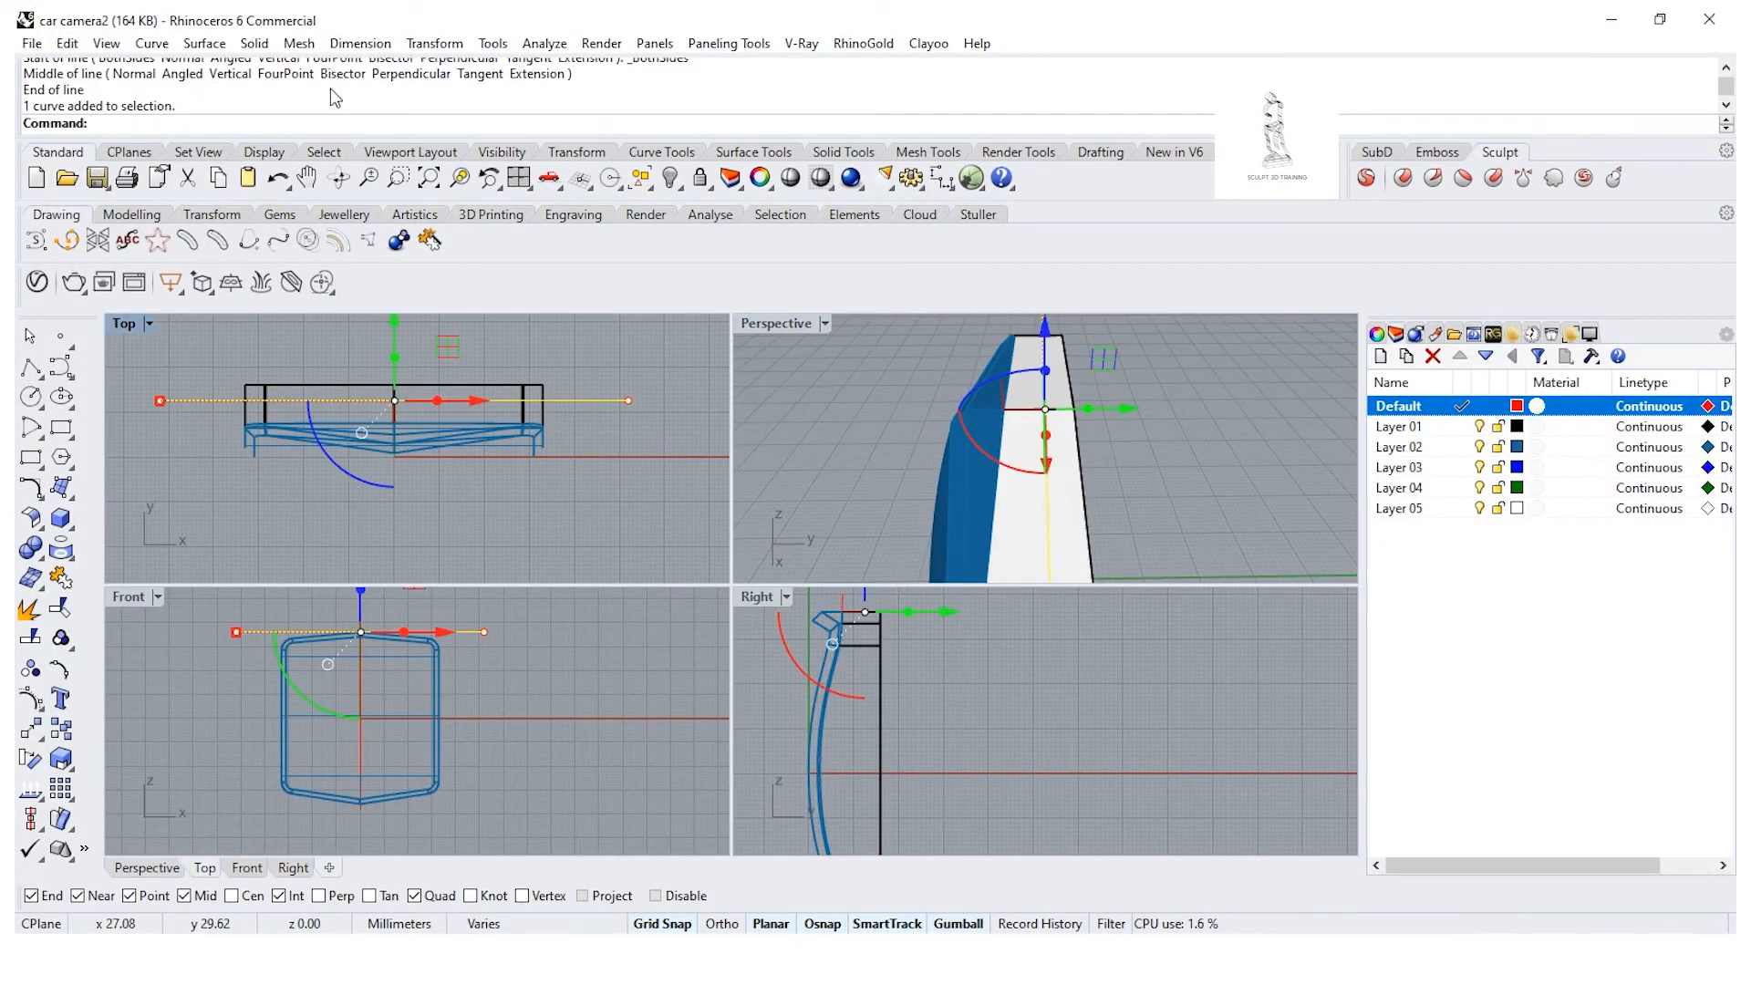
{"action": "left_click", "coordinate": [204, 43]}
{"action": "mouse_move", "coordinate": [343, 345]}
{"action": "left_click", "coordinate": [493, 344]}
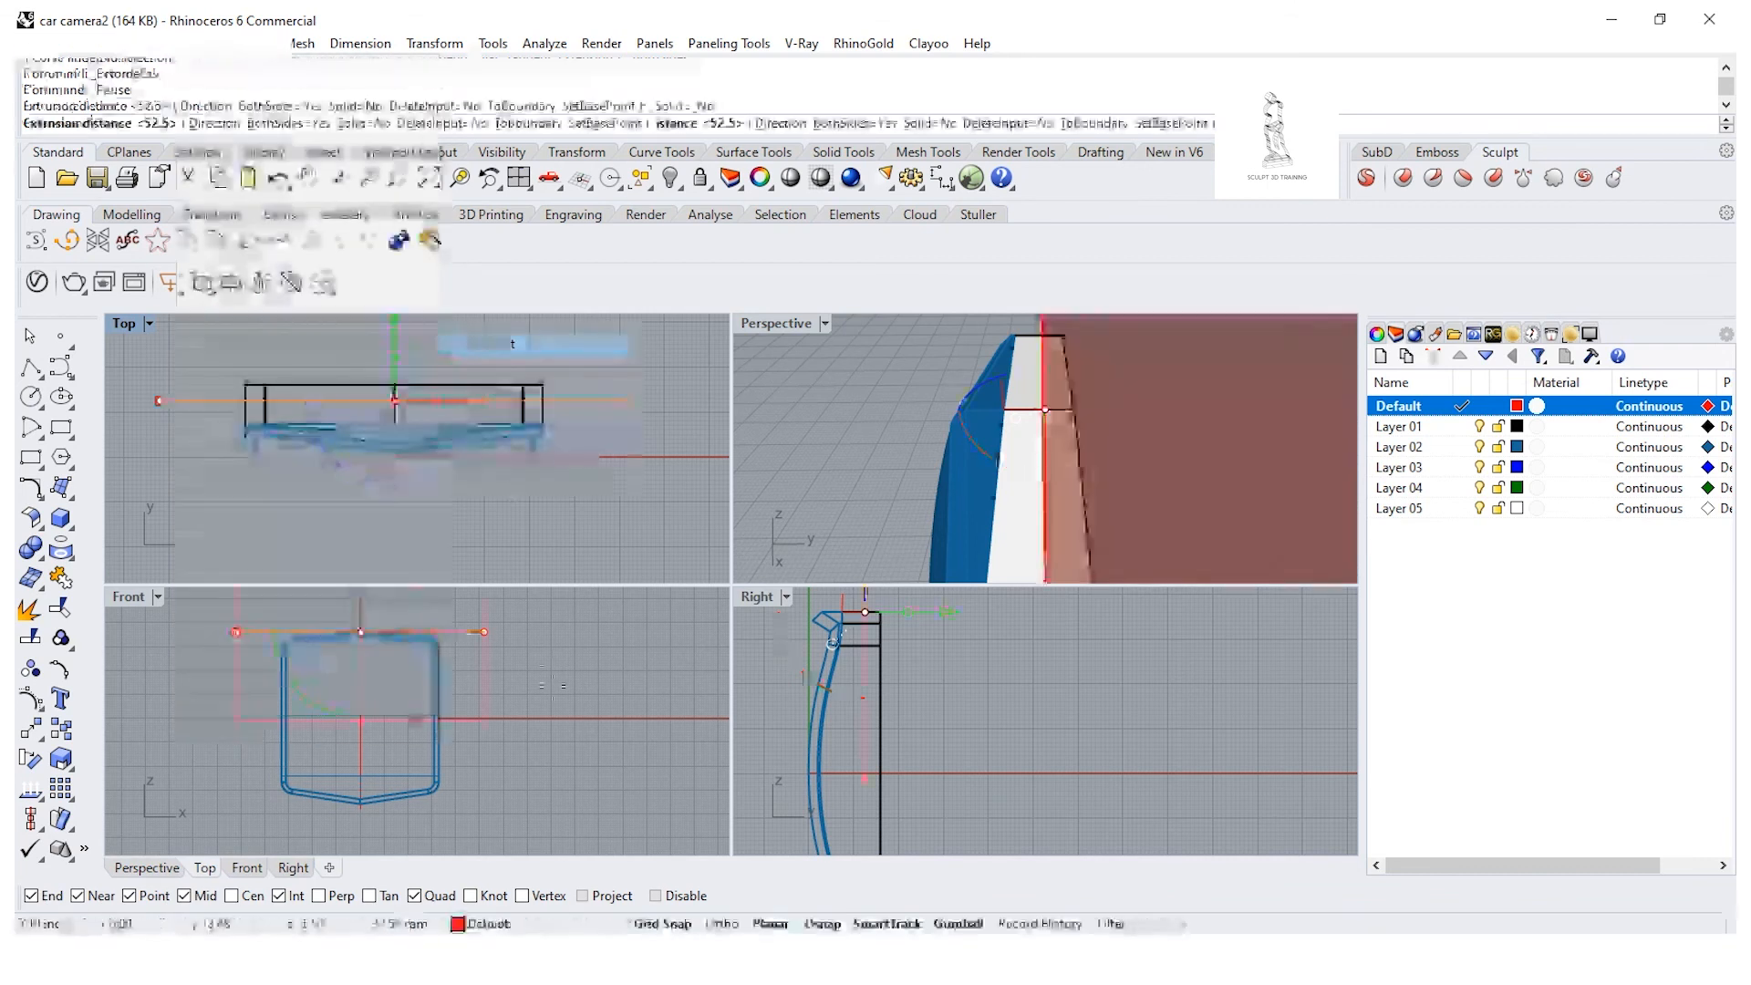
{"action": "left_click", "coordinate": [549, 815]}
{"action": "left_click", "coordinate": [549, 788]}
{"action": "right_click_drag", "start_coordinate": [1146, 425], "coordinate": [1120, 349]}
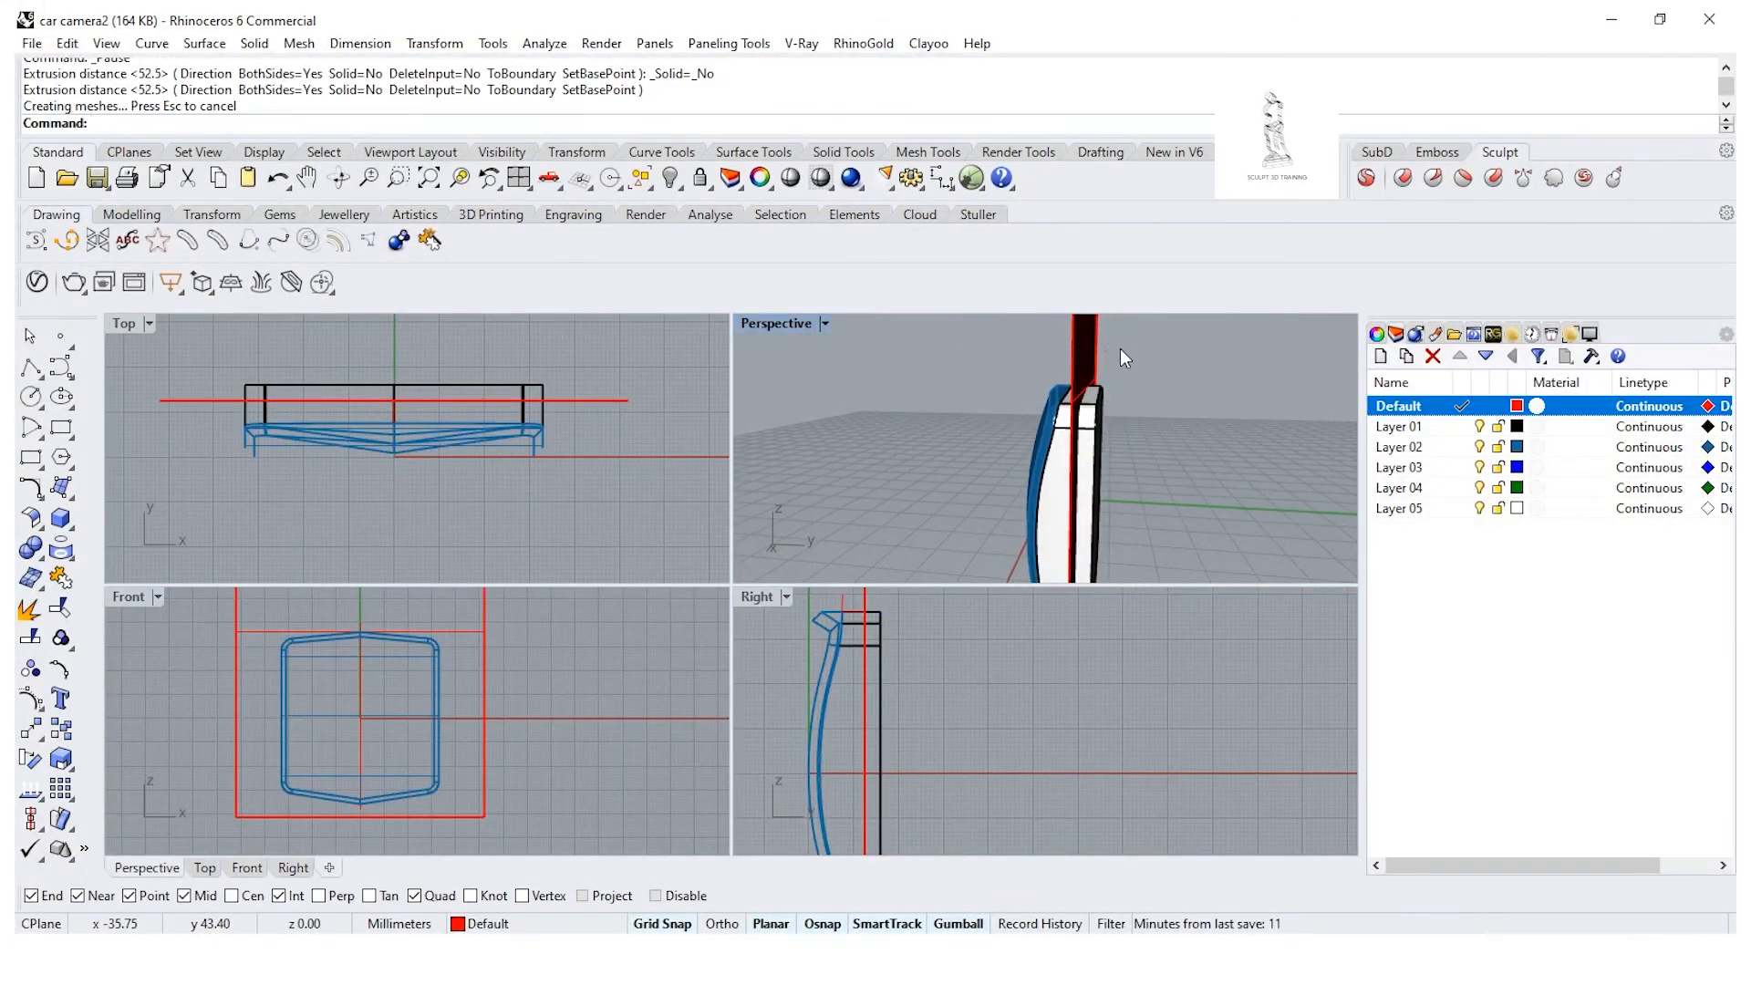
Step: Trim the back of the rear part with a Boolean Difference, subtracting the red extruded surface
{"action": "left_click", "coordinate": [39, 554]}
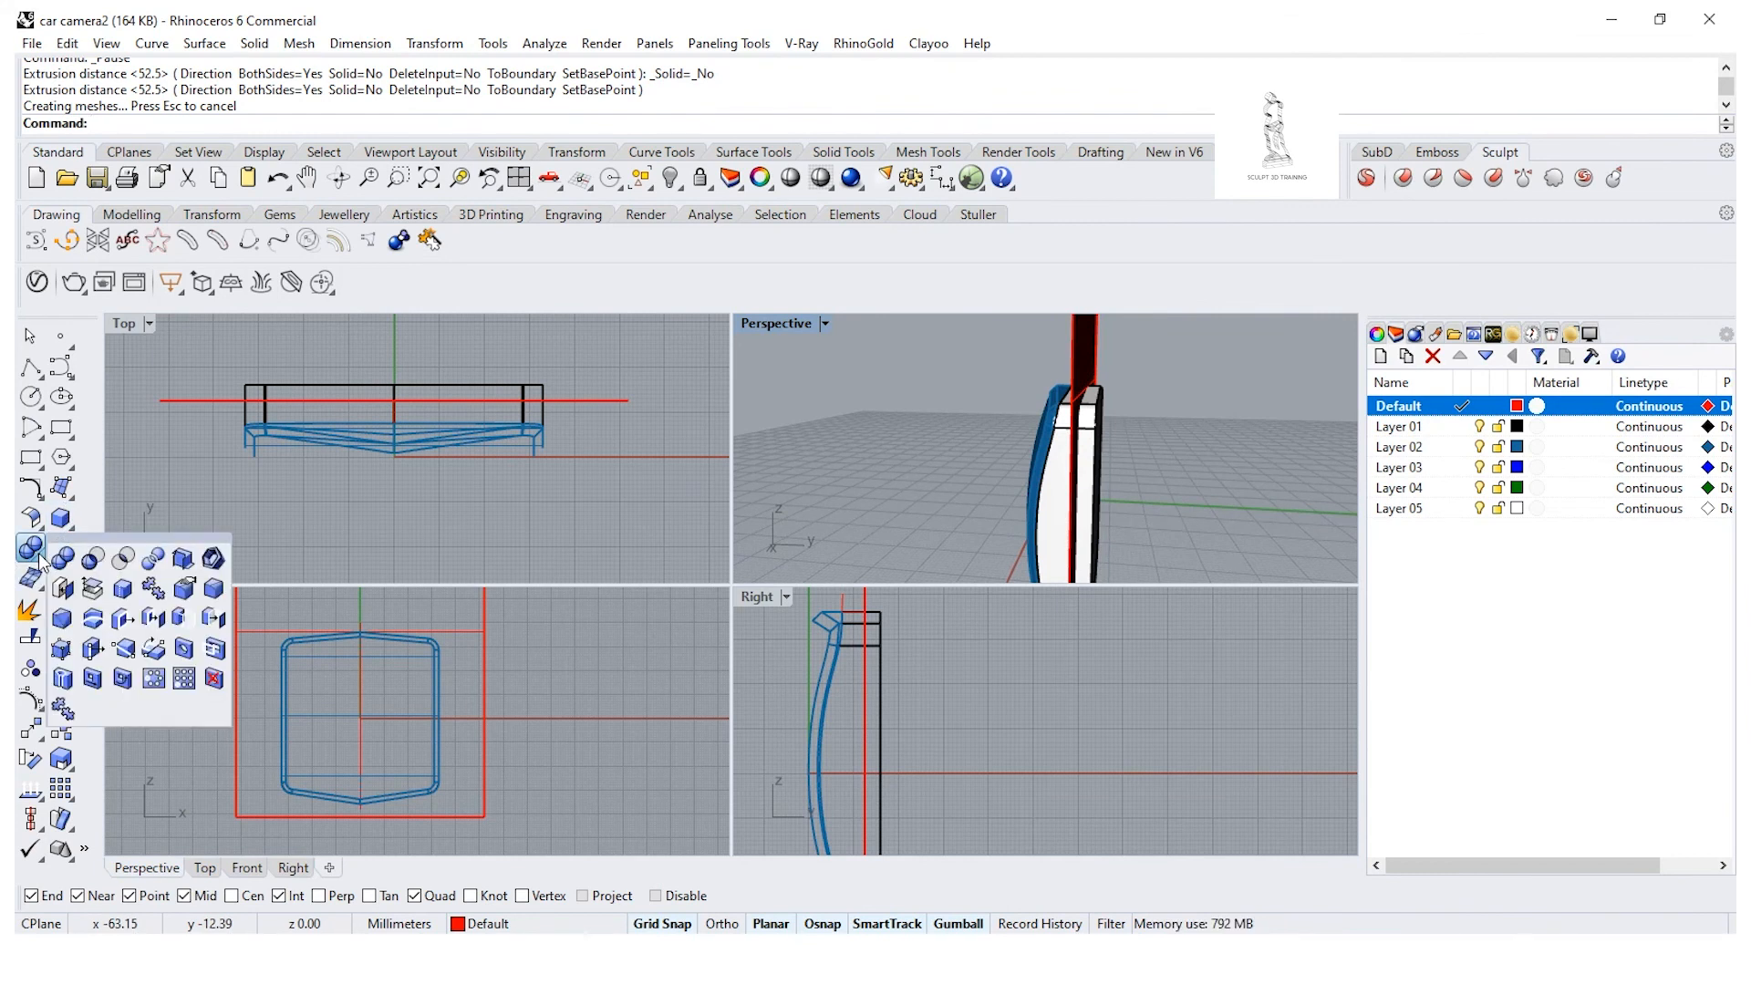
{"action": "left_click", "coordinate": [92, 558]}
{"action": "right_click_drag", "start_coordinate": [1180, 446], "coordinate": [1085, 471]}
{"action": "left_click", "coordinate": [1085, 470]}
{"action": "key", "text": "Return"}
{"action": "left_click", "coordinate": [1074, 362]}
{"action": "key", "text": "Return"}
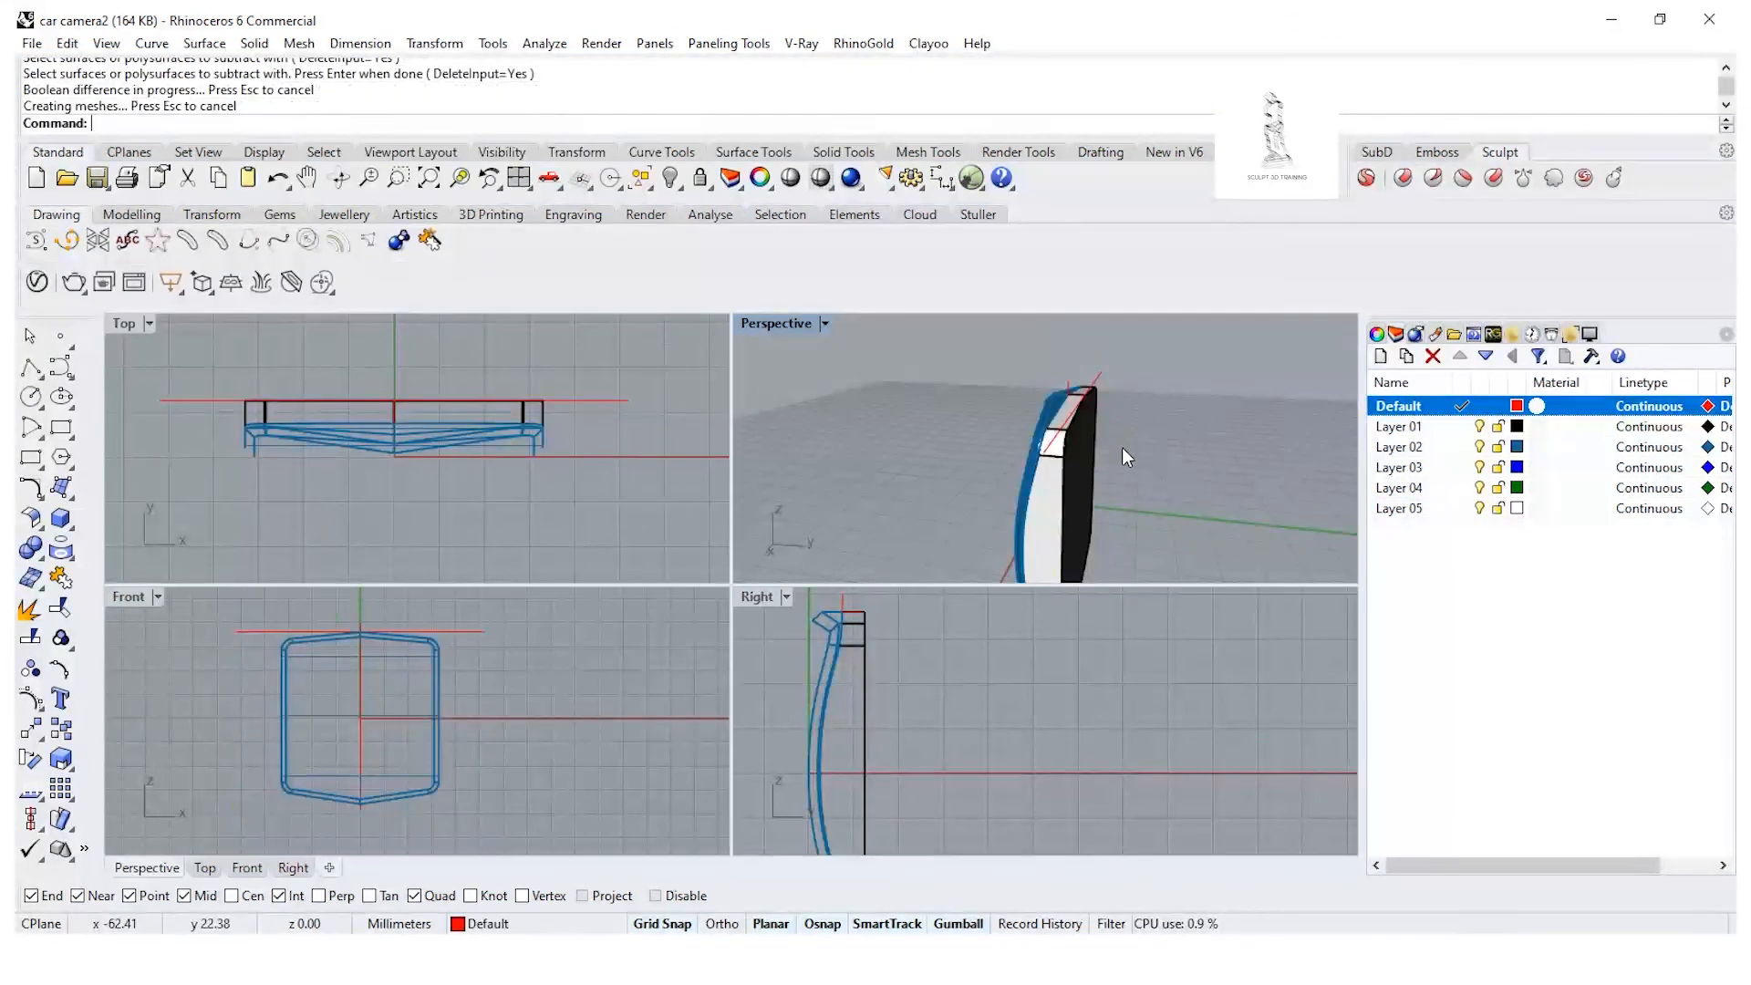
Step: Delete the long red line and the leftover red profile curve
{"action": "left_click", "coordinate": [1098, 377]}
{"action": "key", "text": "Delete"}
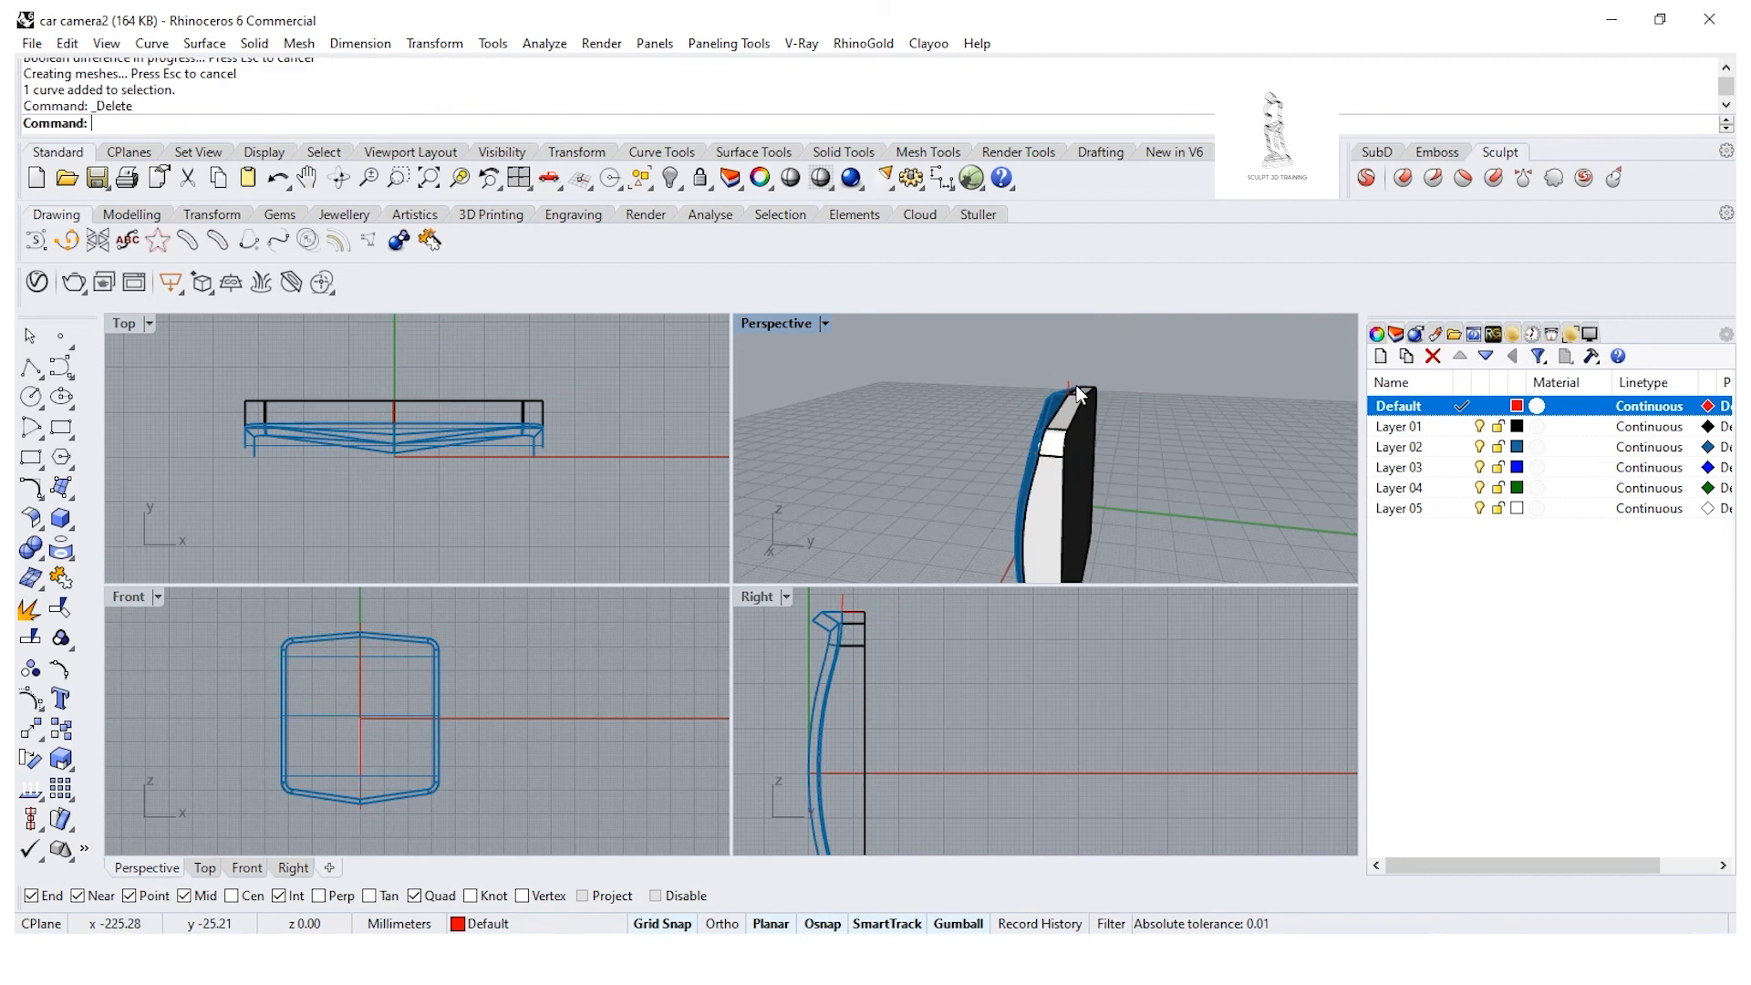
{"action": "left_click", "coordinate": [1067, 383]}
{"action": "key", "text": "Delete"}
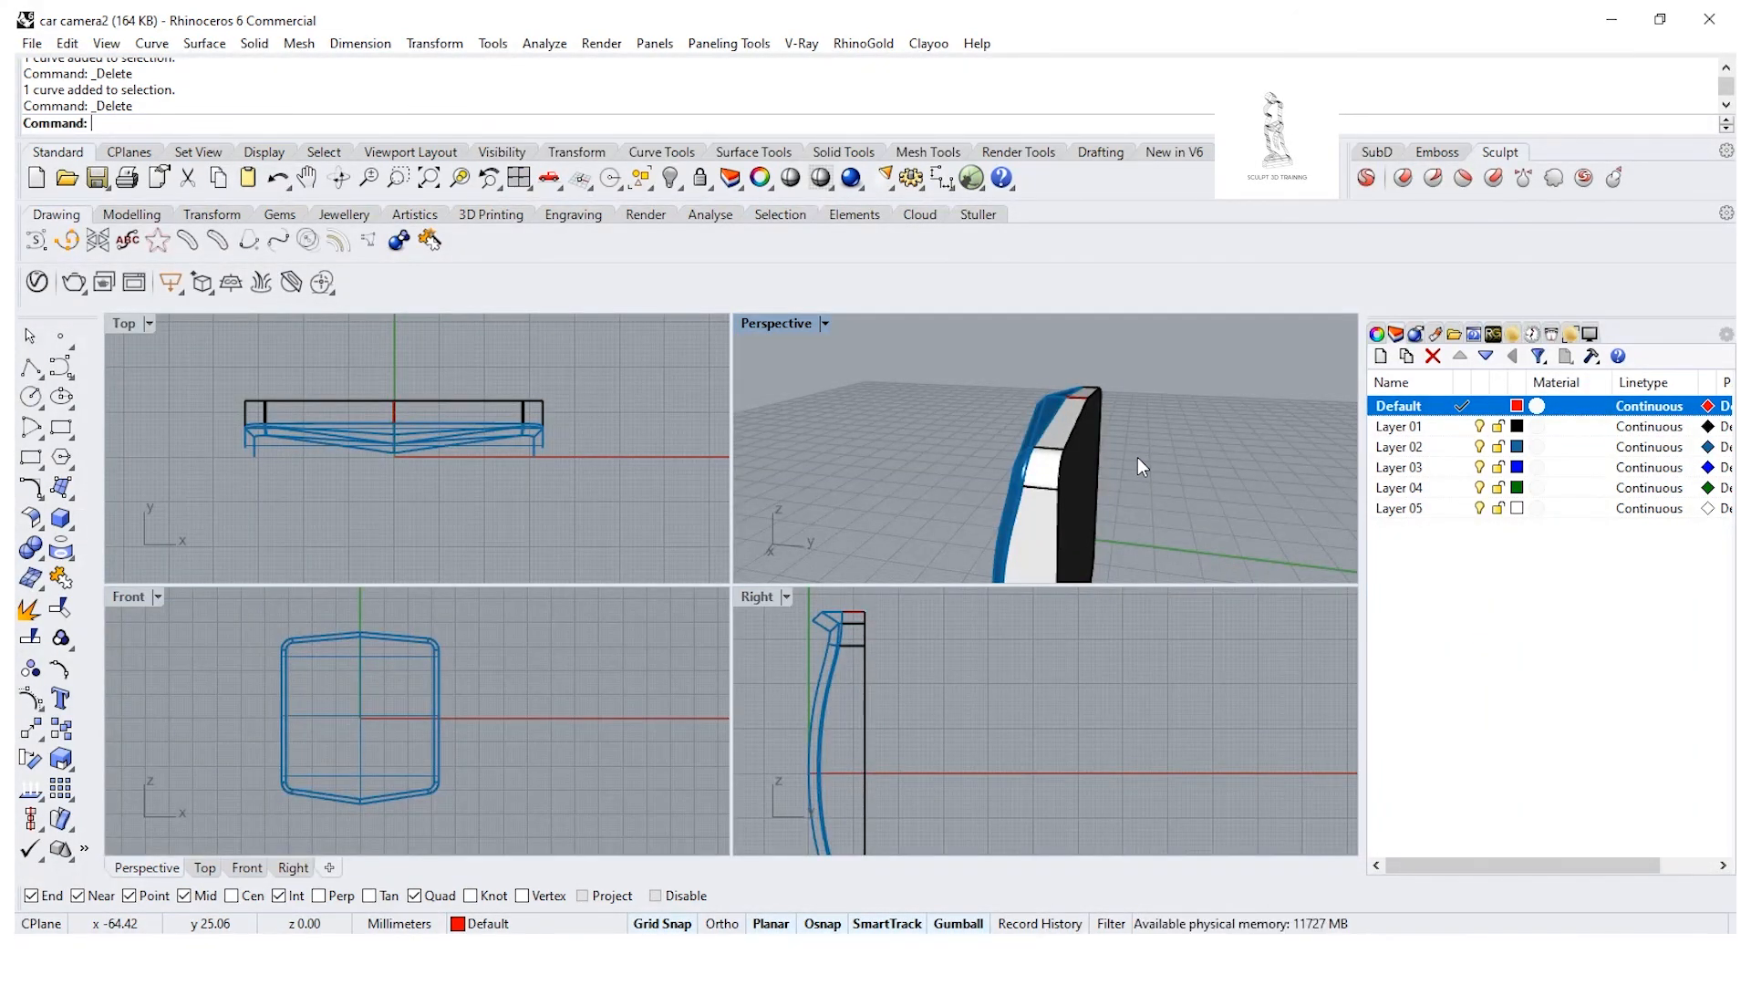
Step: Delete the short 5 mm construction line at the top centre of the rear part
{"action": "right_click_drag", "start_coordinate": [1137, 457], "coordinate": [994, 365]}
{"action": "left_click", "coordinate": [991, 363]}
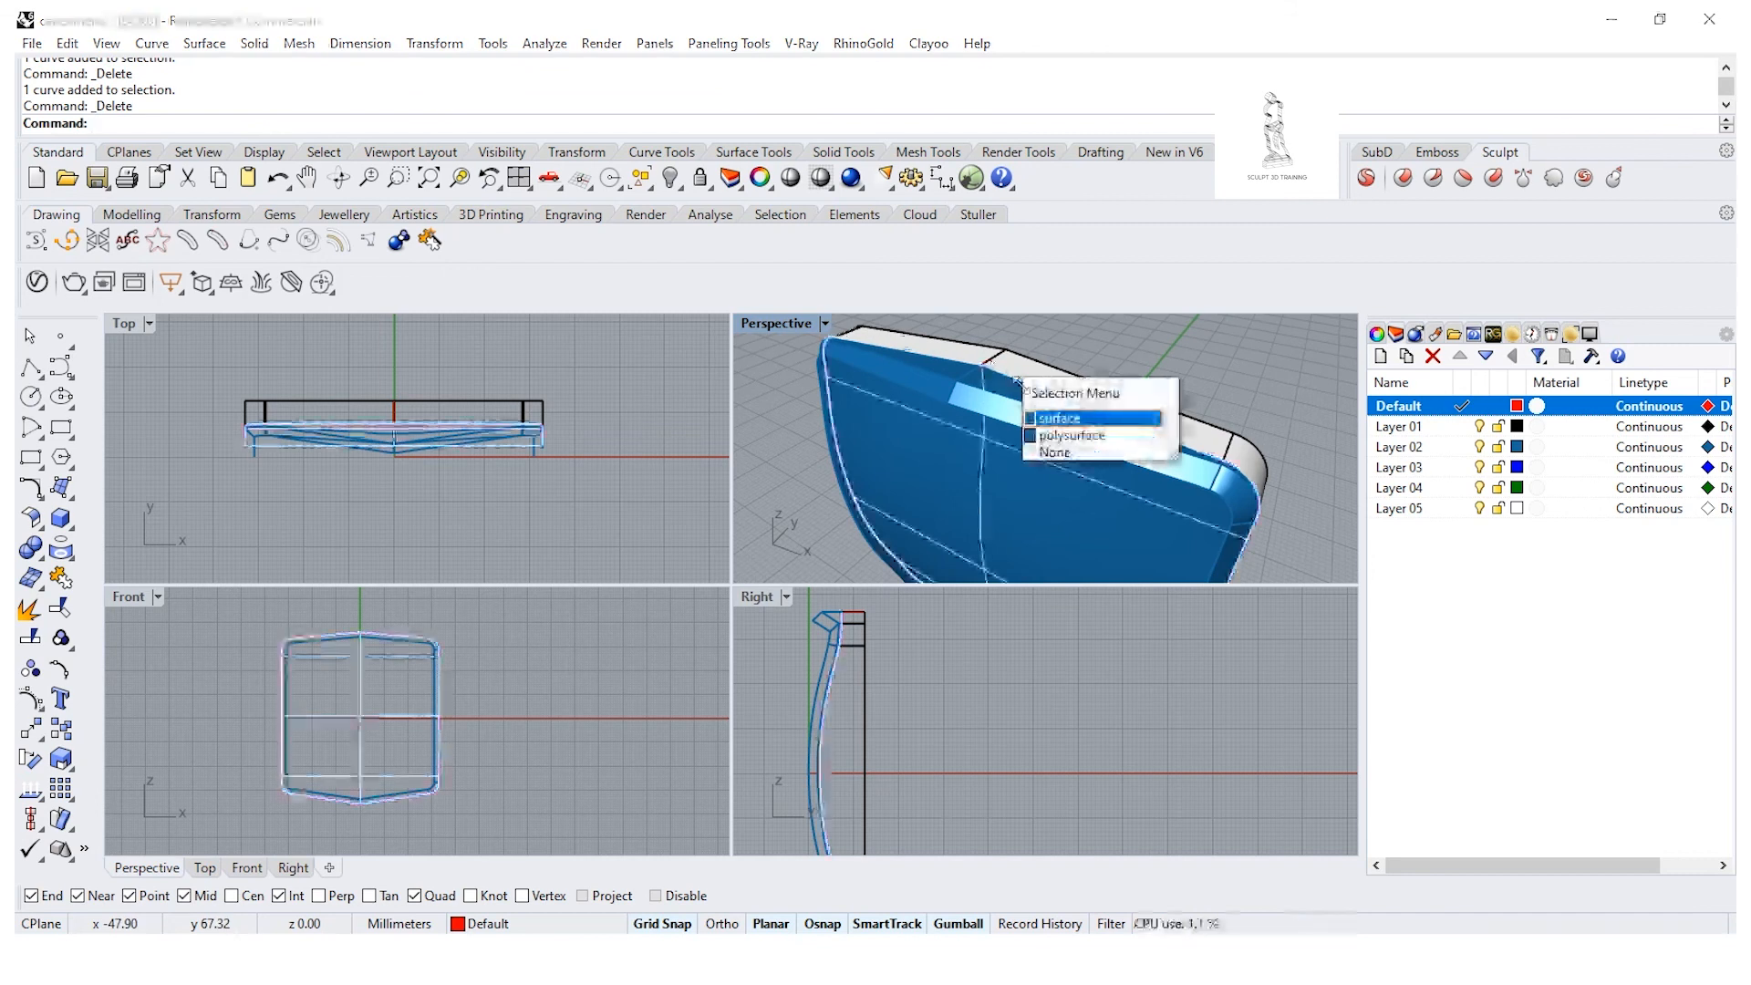
{"action": "left_click", "coordinate": [295, 397]}
{"action": "scroll", "coordinate": [397, 396], "scroll_direction": "up", "scroll_amount": 4}
{"action": "left_click", "coordinate": [398, 416]}
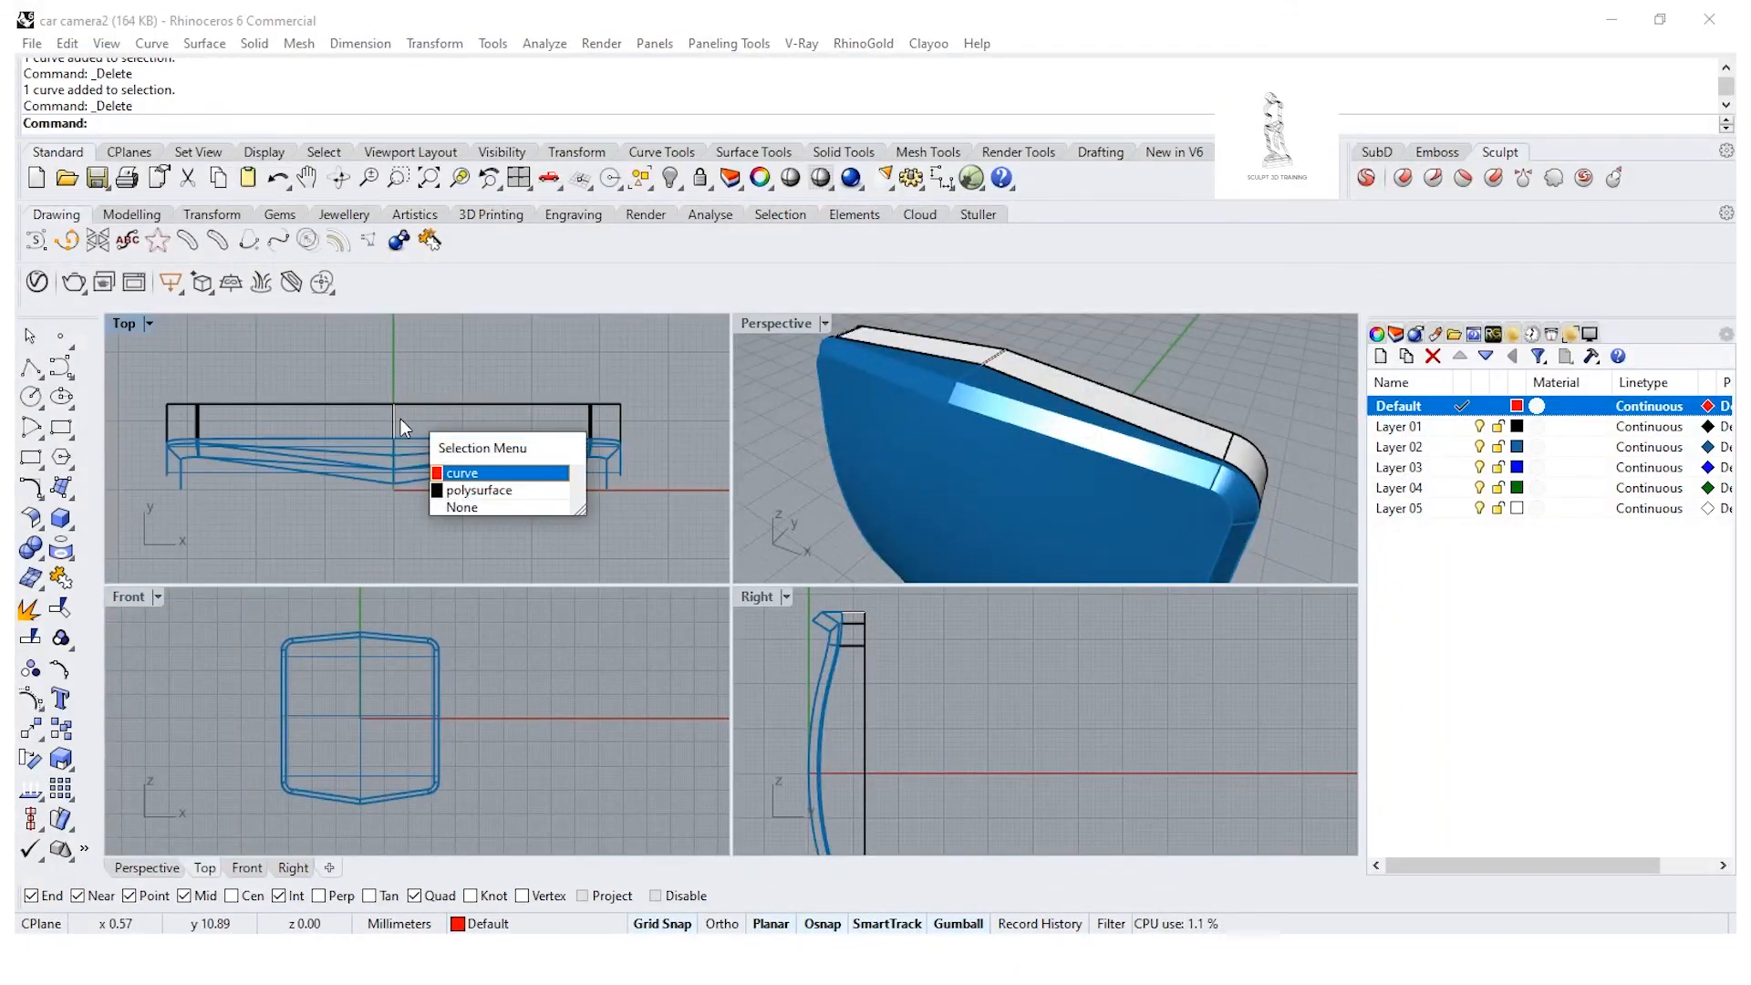
{"action": "left_click", "coordinate": [401, 419]}
{"action": "key", "text": "Delete"}
{"action": "scroll", "coordinate": [1025, 486], "scroll_direction": "down", "scroll_amount": 3}
{"action": "right_click_drag", "start_coordinate": [1025, 485], "coordinate": [1019, 521]}
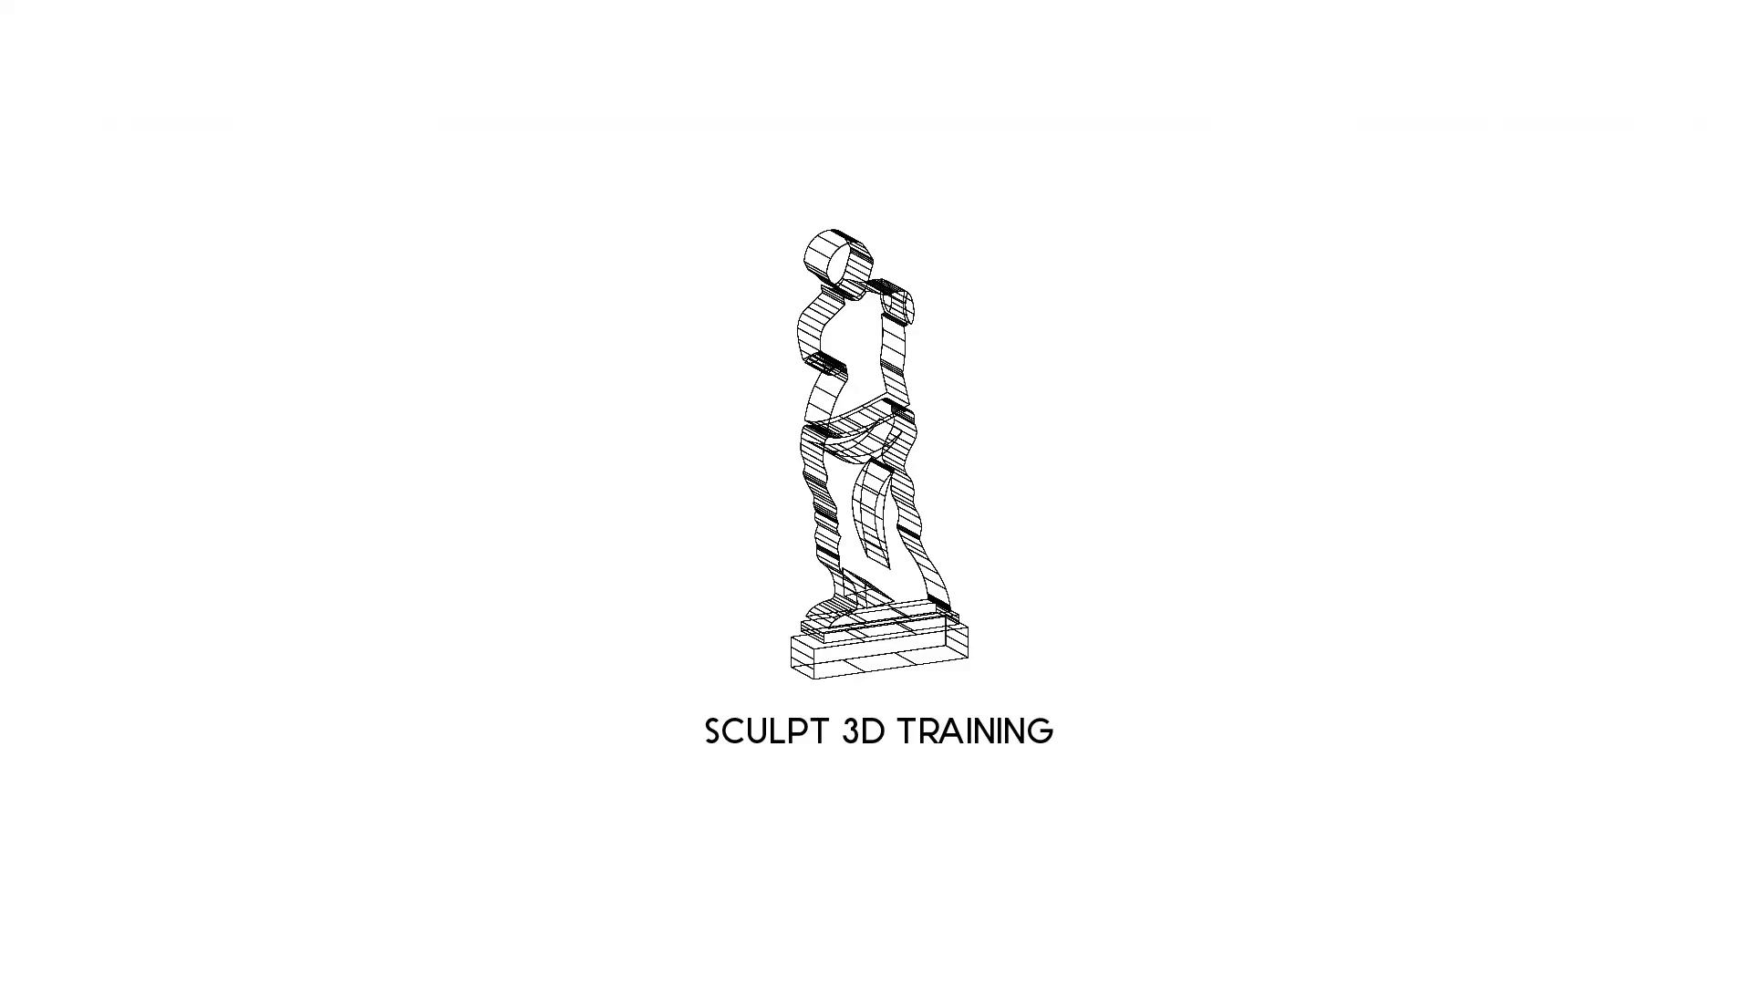